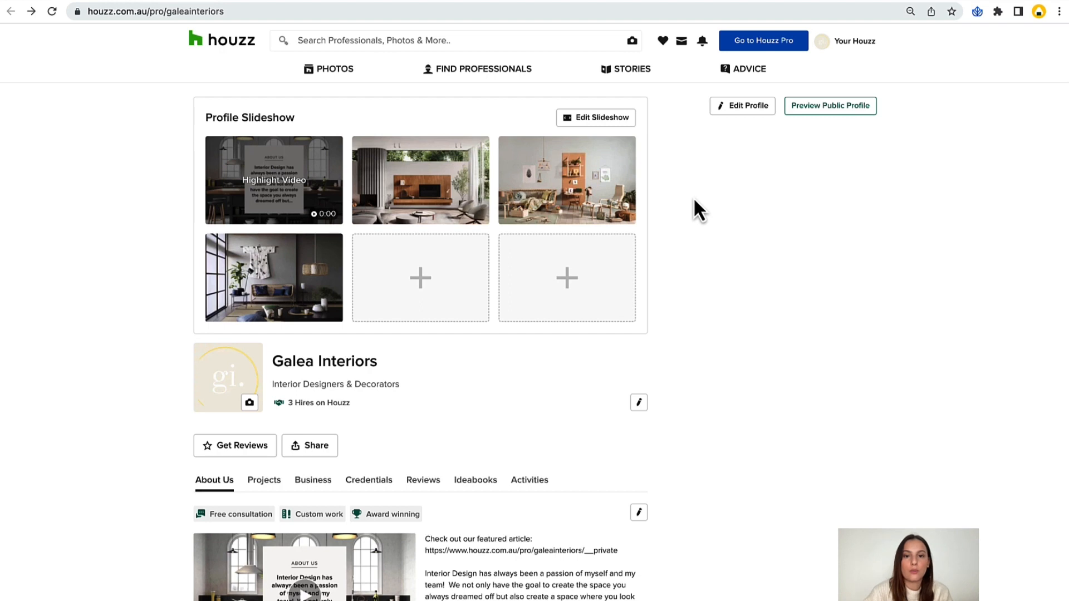
Look through the business profile page, from the slideshow and About Us section to the projects and business details.
scroll(695, 201, "down", 2)
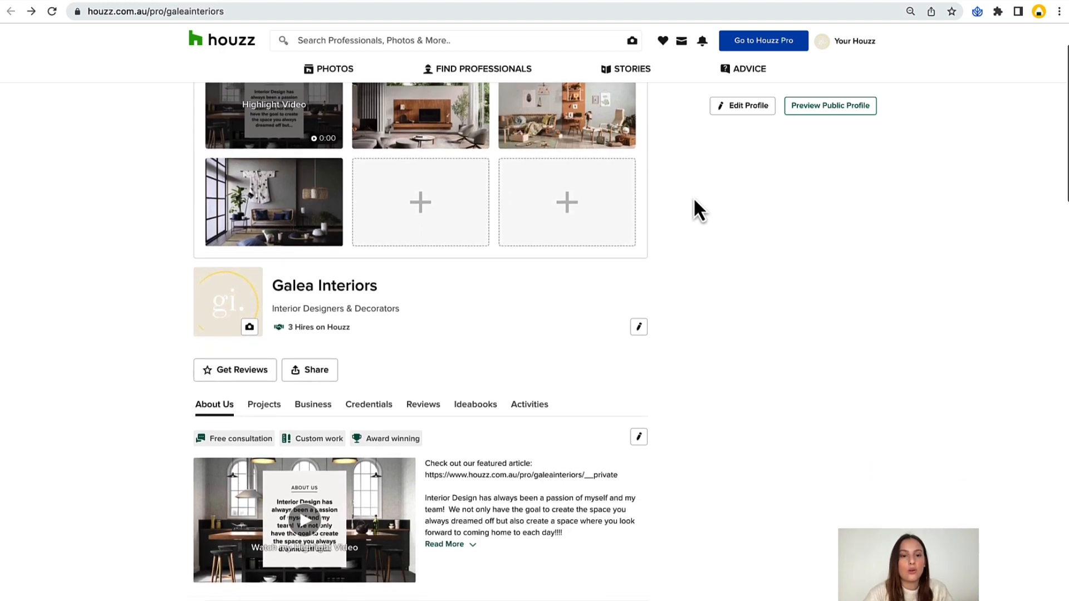
scroll(695, 201, "down", 5)
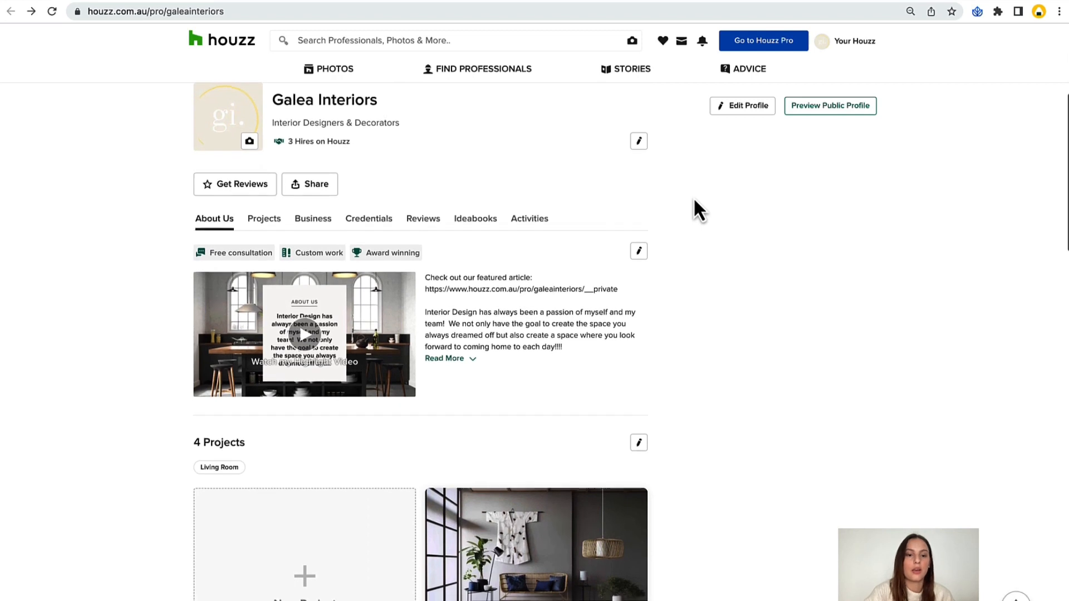
scroll(694, 200, "down", 10)
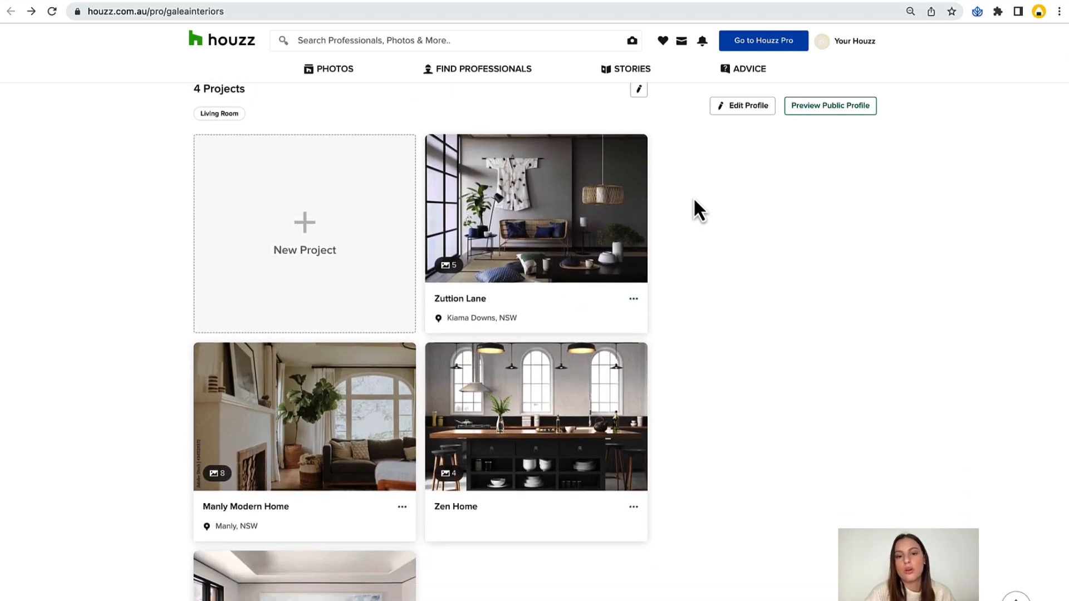
scroll(694, 201, "down", 7)
scroll(694, 200, "down", 11)
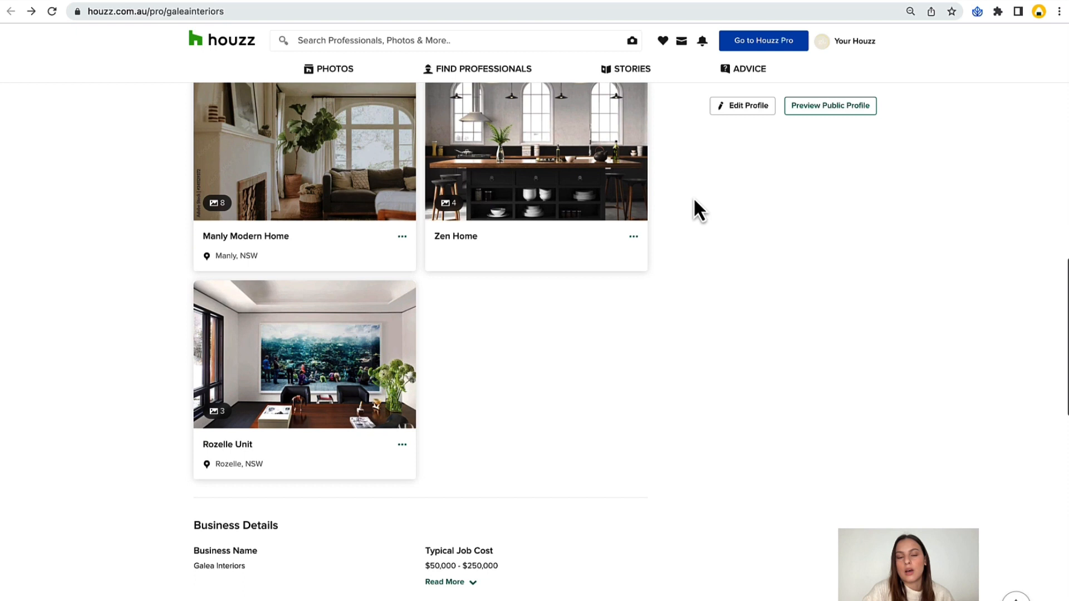
scroll(694, 200, "down", 2)
scroll(694, 200, "up", 20)
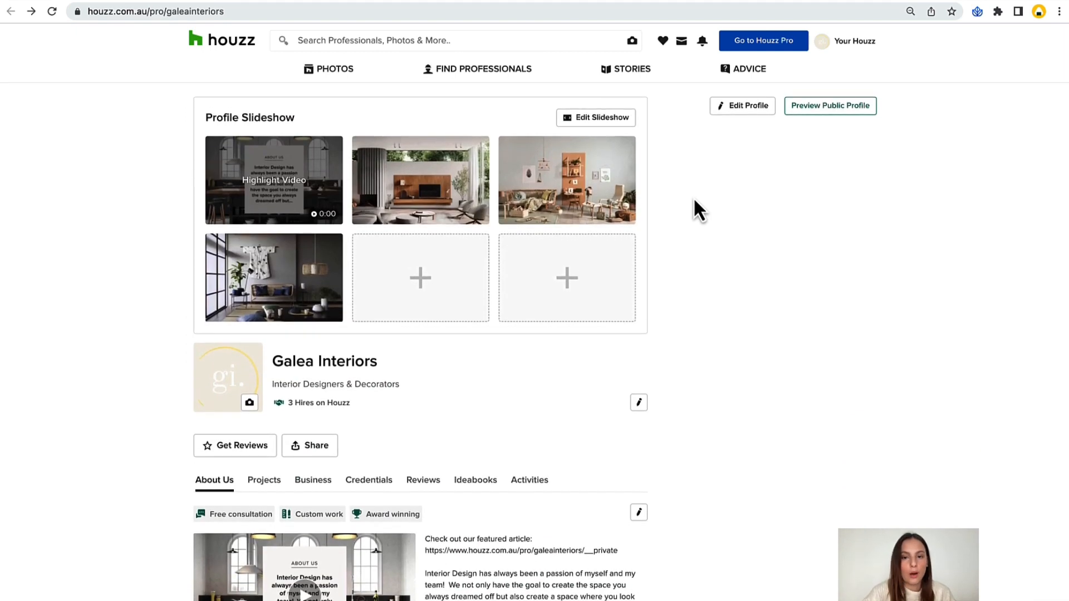
Go to Houzz Pro and review the dashboard's Projects, Leads and Financial Documents sections.
left_click(766, 43)
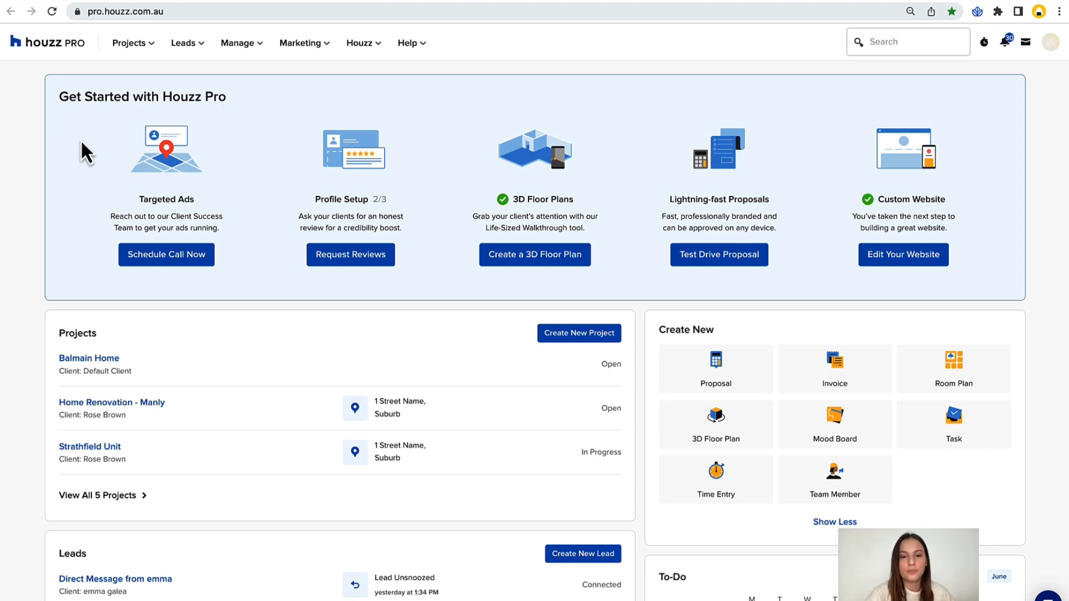
scroll(81, 142, "down", 5)
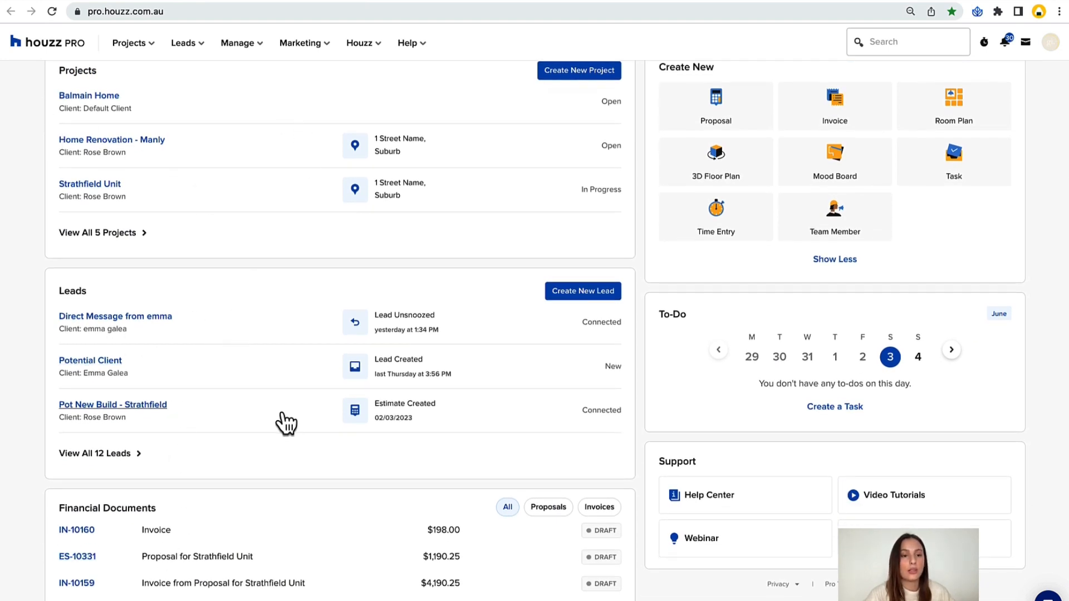
scroll(292, 437, "up", 1)
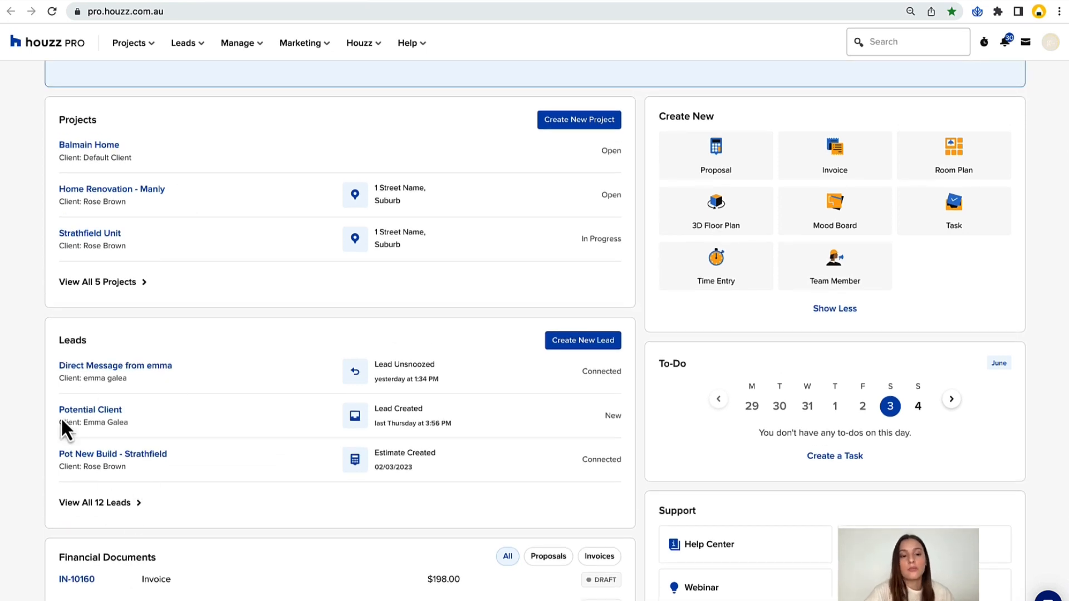
scroll(58, 391, "down", 3)
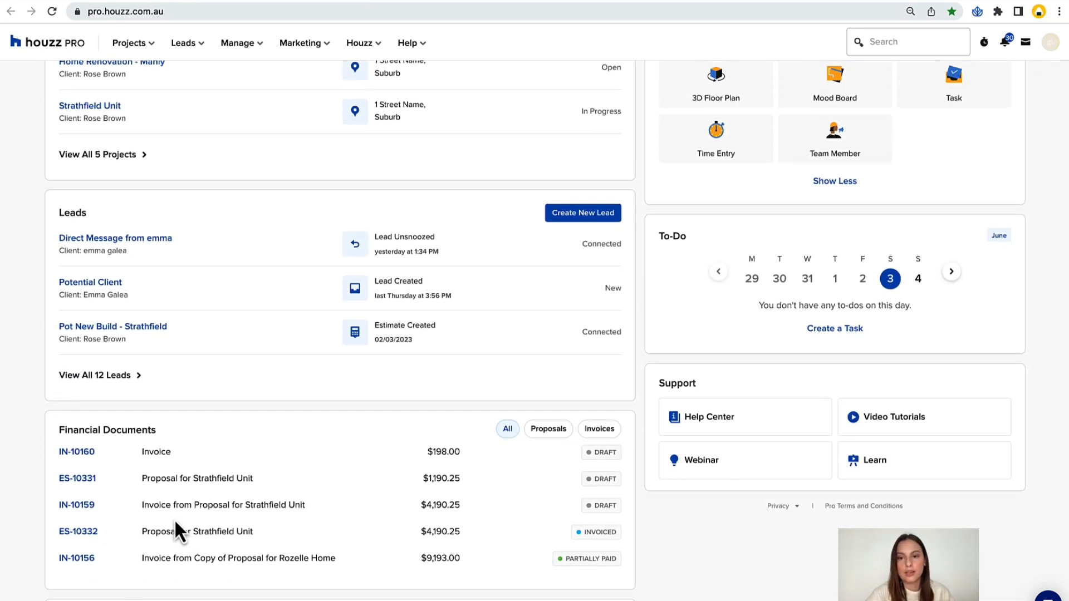
scroll(377, 351, "up", 3)
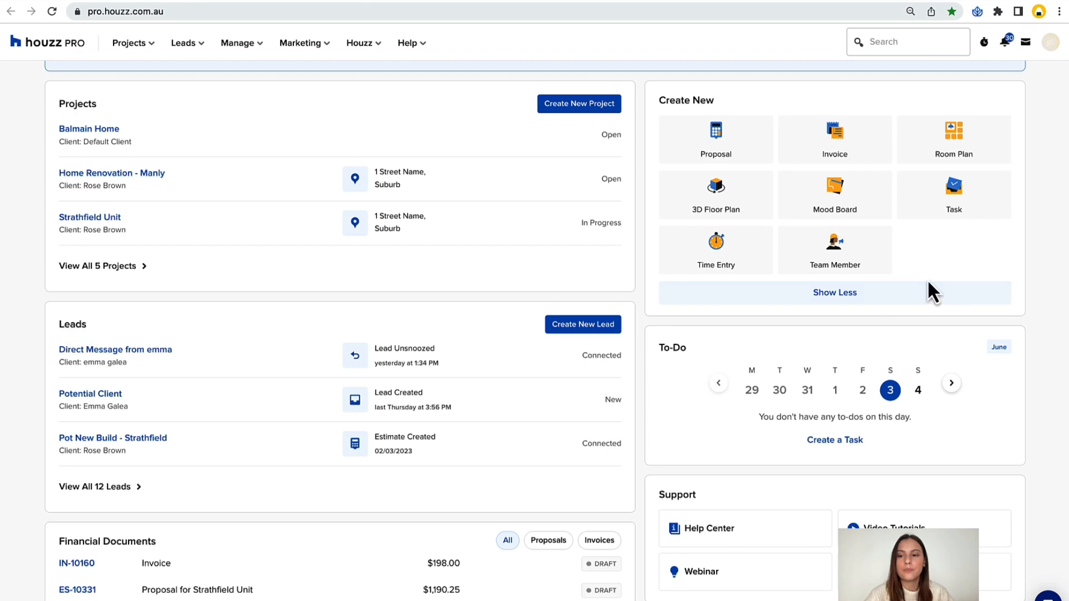
Check the dashboard's To-Do calendar for 4 June and the following week, showing the entries for 11 June.
scroll(928, 281, "down", 1)
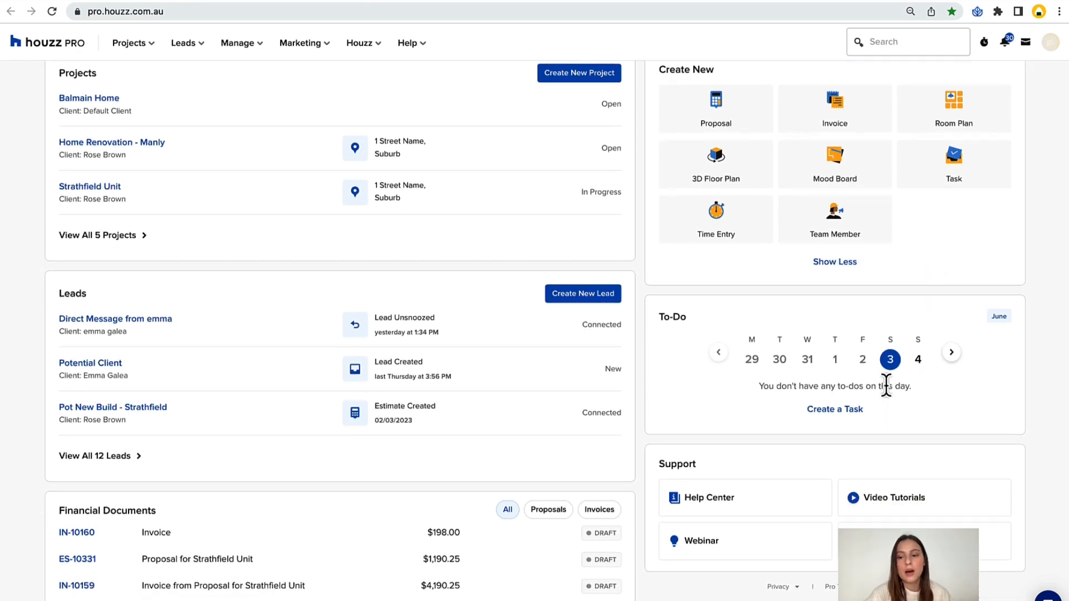
scroll(884, 392, "down", 1)
left_click(916, 361)
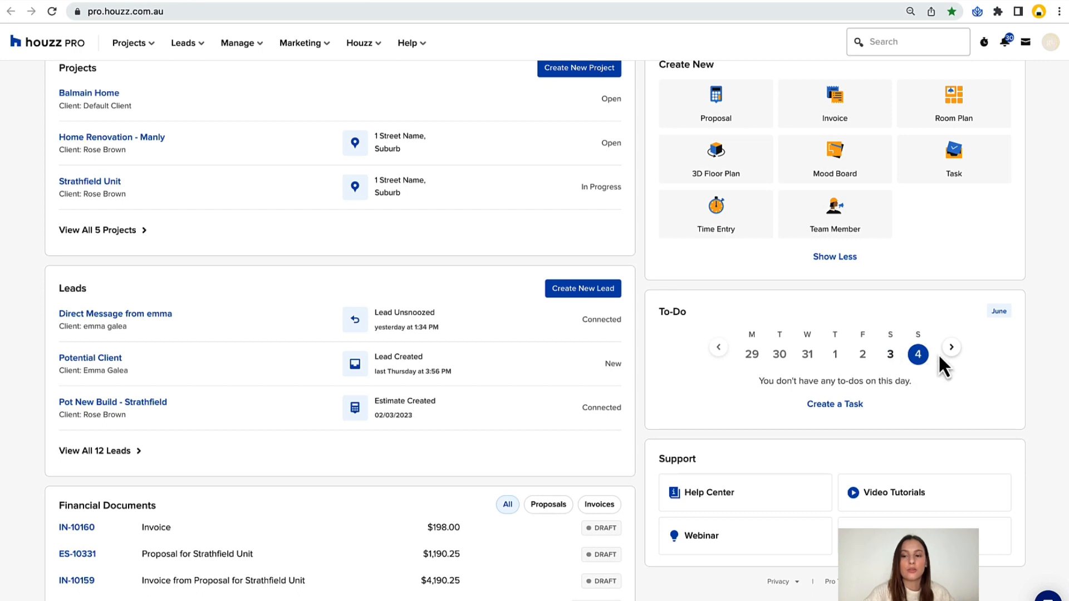
left_click(949, 351)
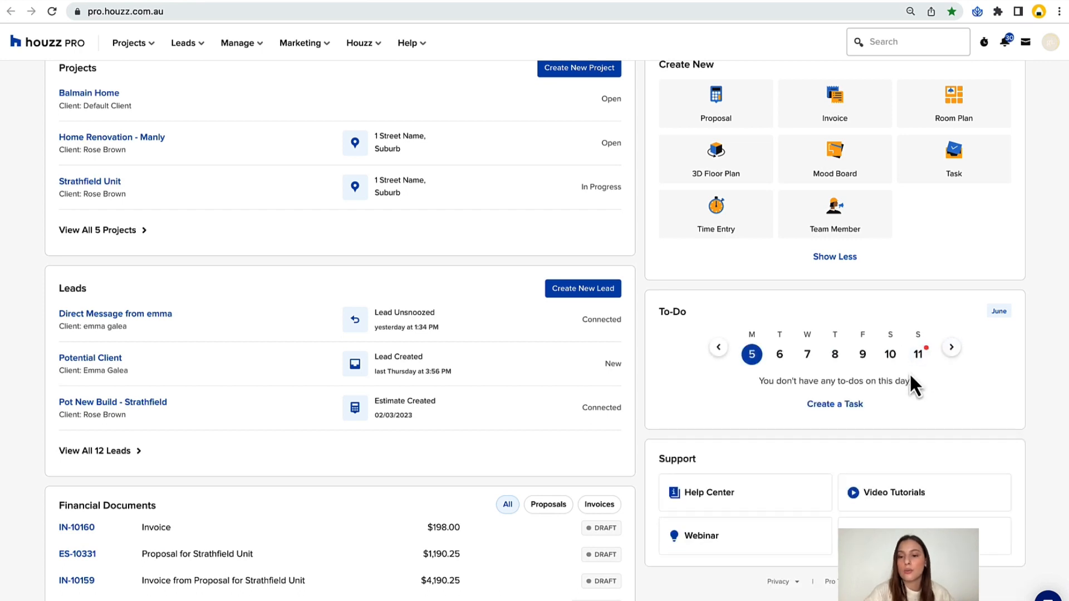
scroll(893, 362, "down", 1)
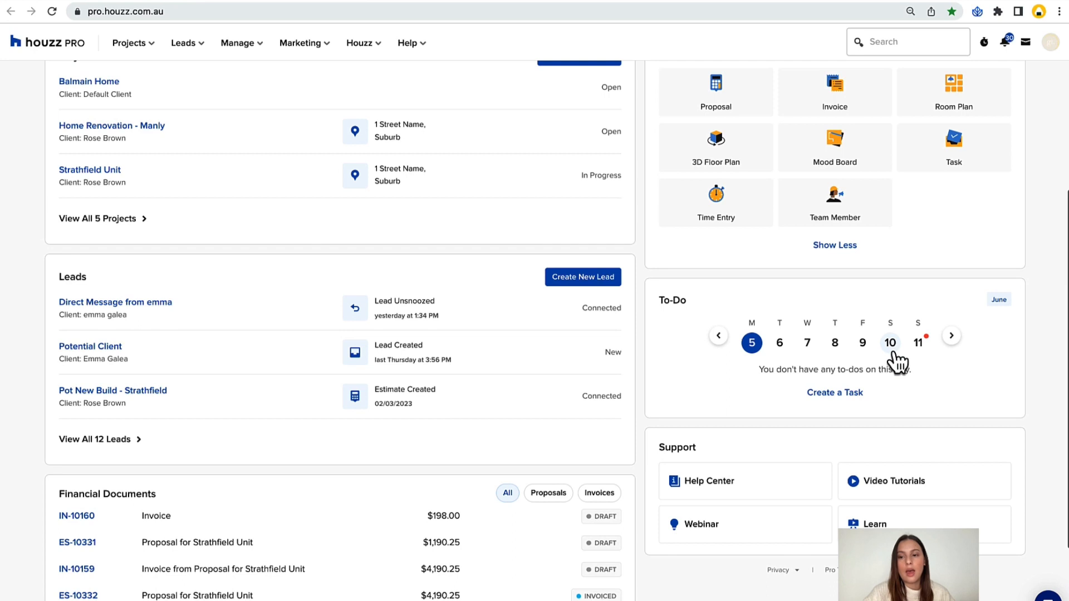
left_click(919, 344)
scroll(993, 343, "down", 2)
scroll(995, 343, "down", 2)
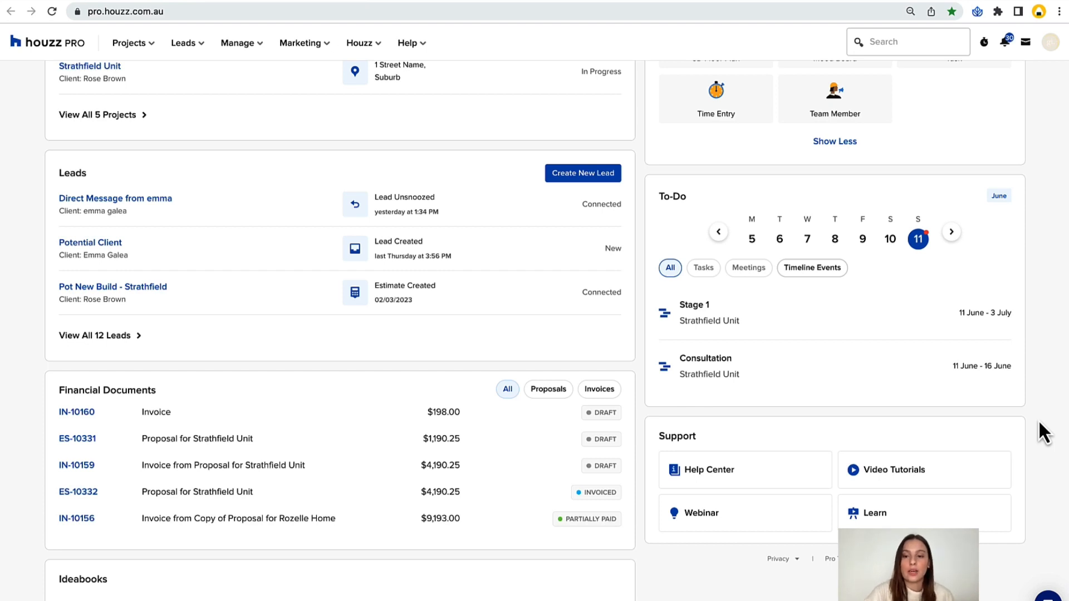
Open the Houzz Pro account settings from the dashboard.
scroll(1039, 424, "up", 3)
scroll(1039, 423, "up", 4)
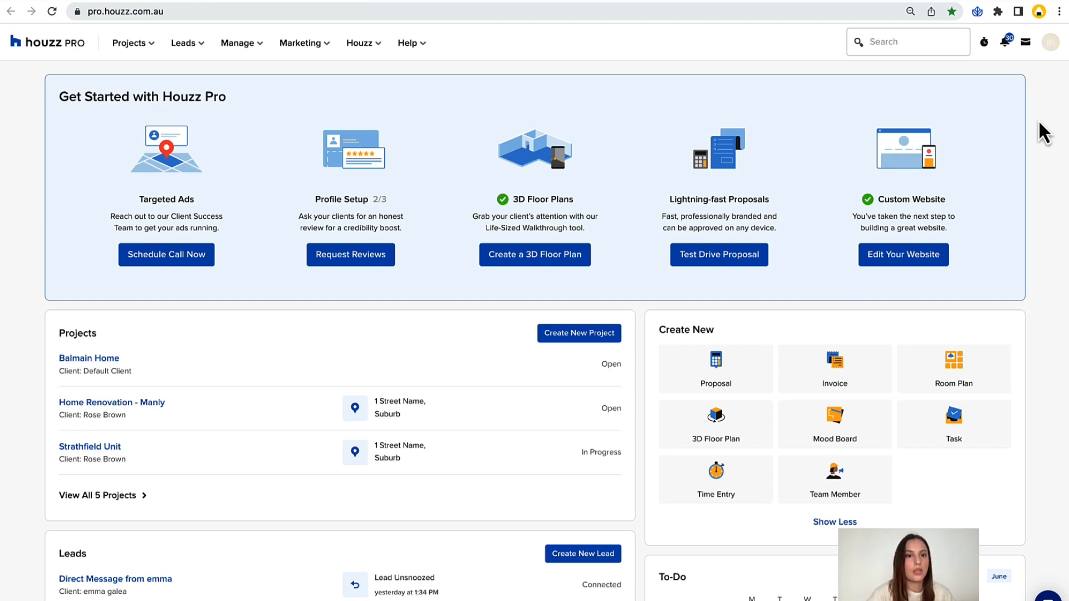
left_click(1051, 44)
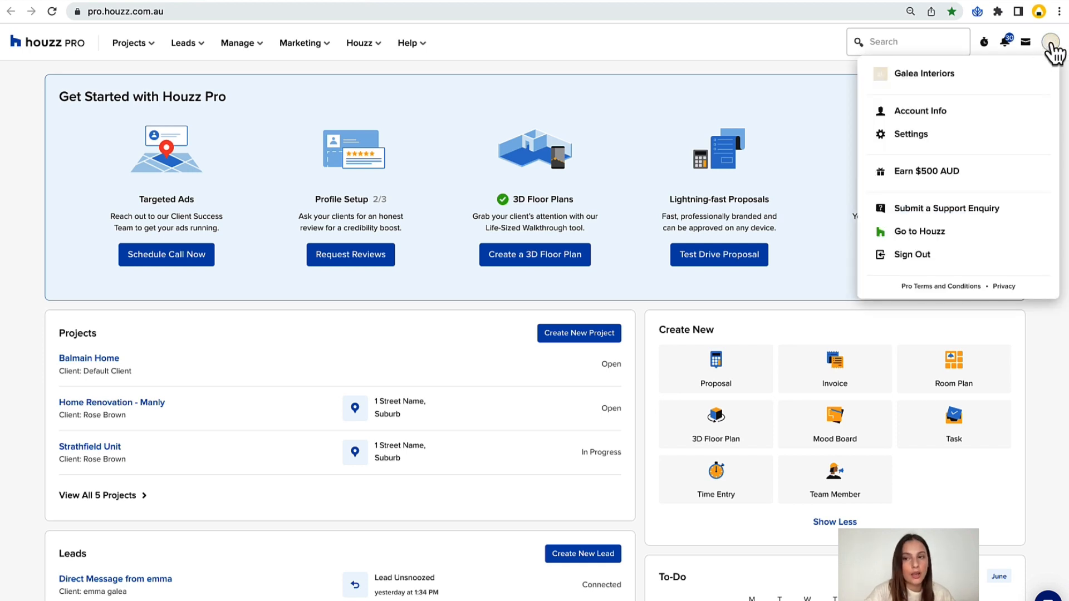
left_click(1001, 135)
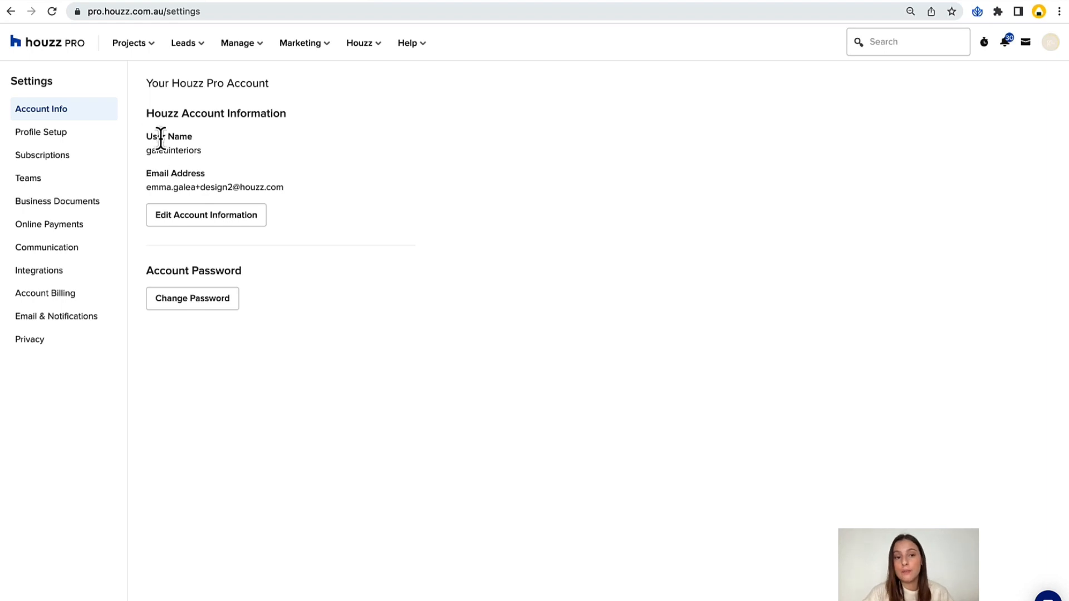
Compare the user name in the account information with the last part of the public profile's web address.
left_click_drag(147, 137, 204, 153)
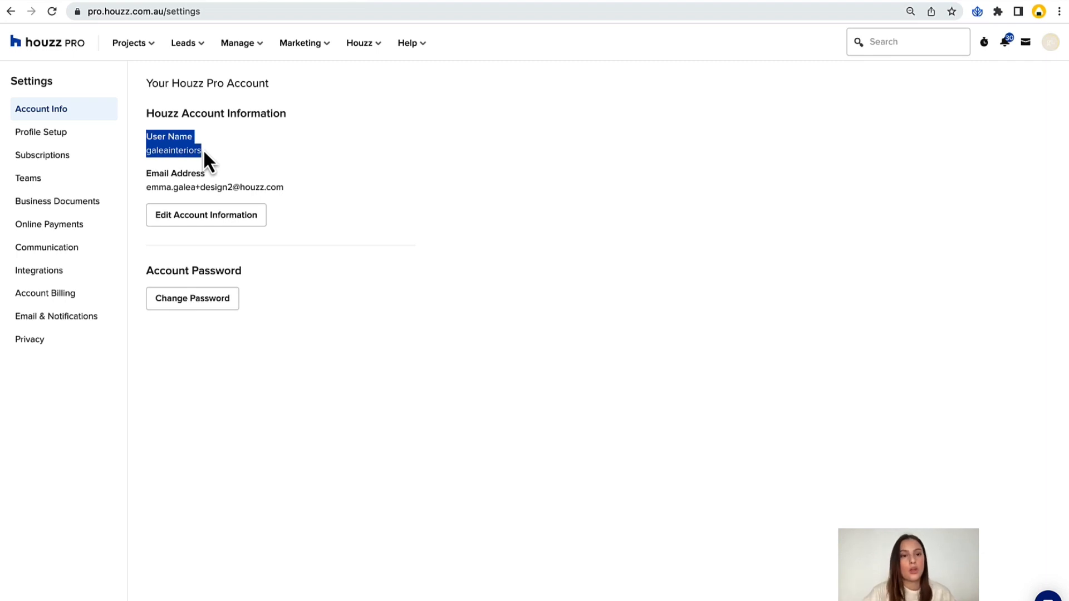
left_click(203, 150)
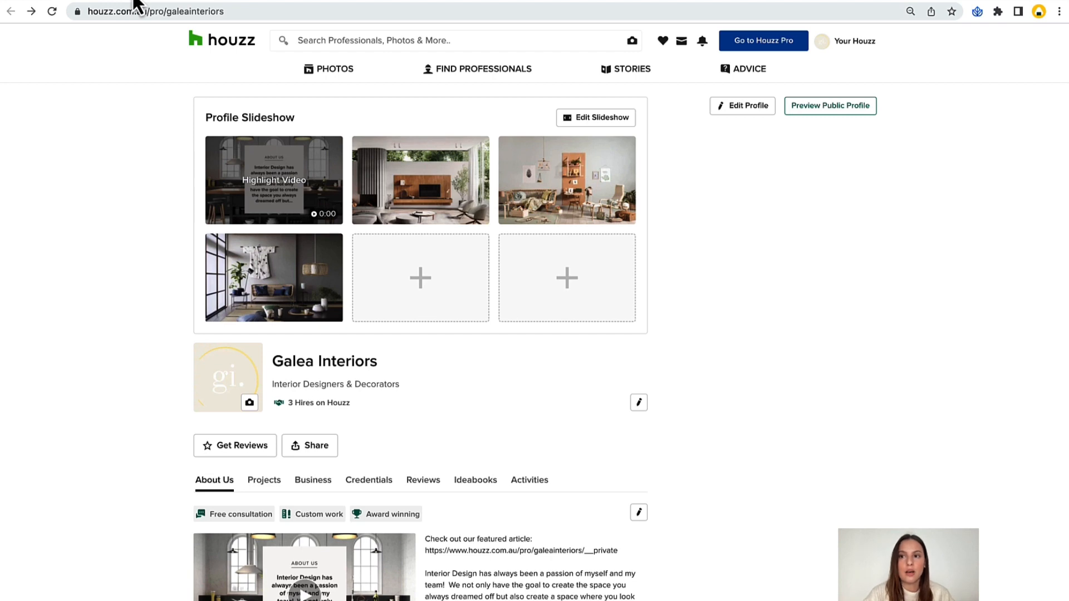
left_click(136, 11)
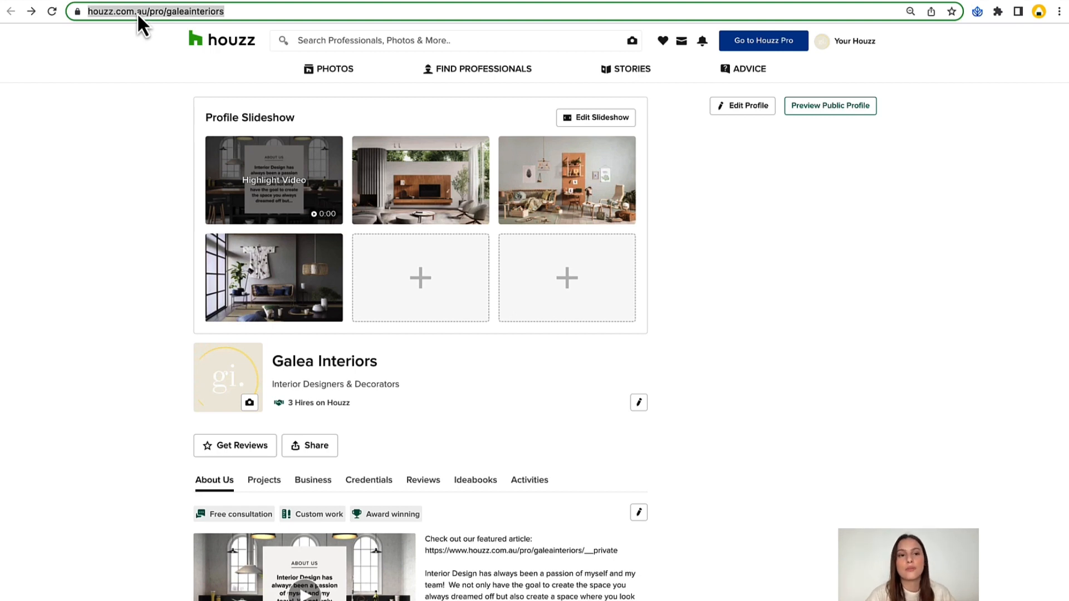
left_click(165, 12)
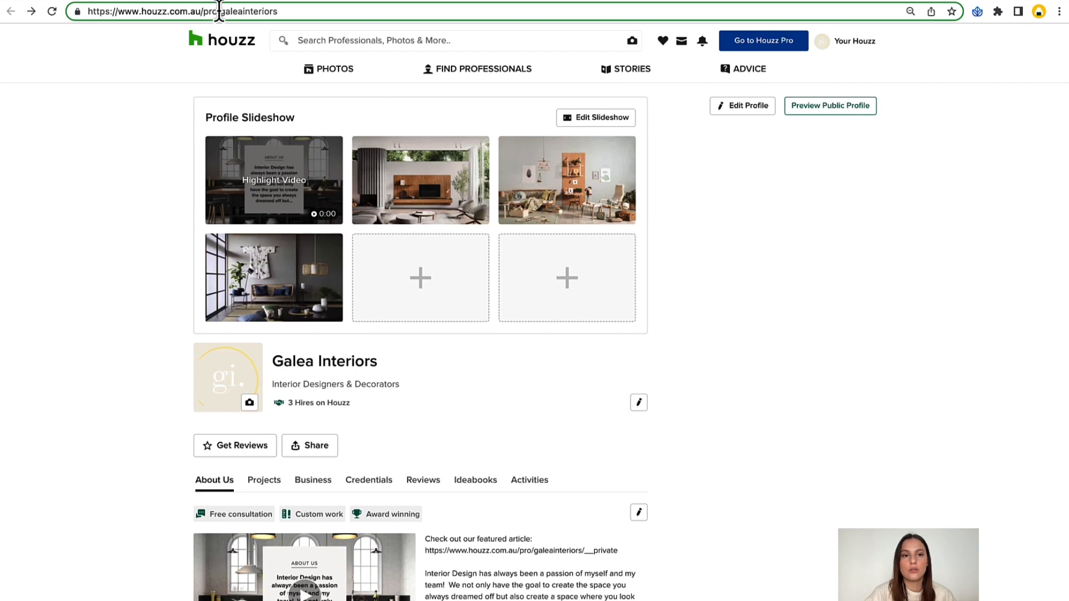
left_click_drag(220, 11, 279, 13)
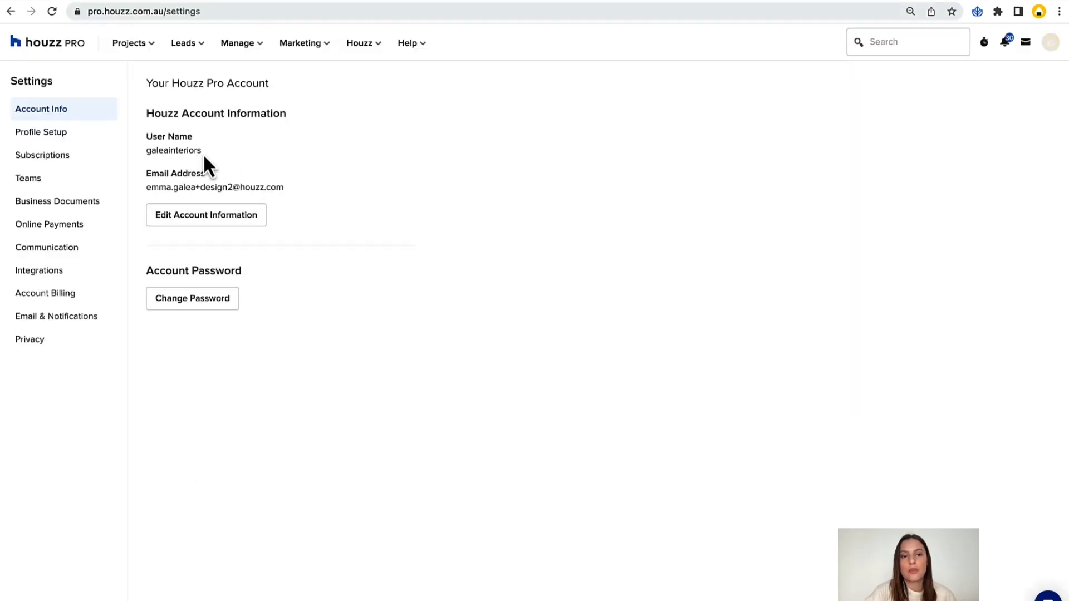
Recheck the account's user name, view the page for editing account information, and return to the Houzz Pro settings.
left_click_drag(203, 155, 146, 151)
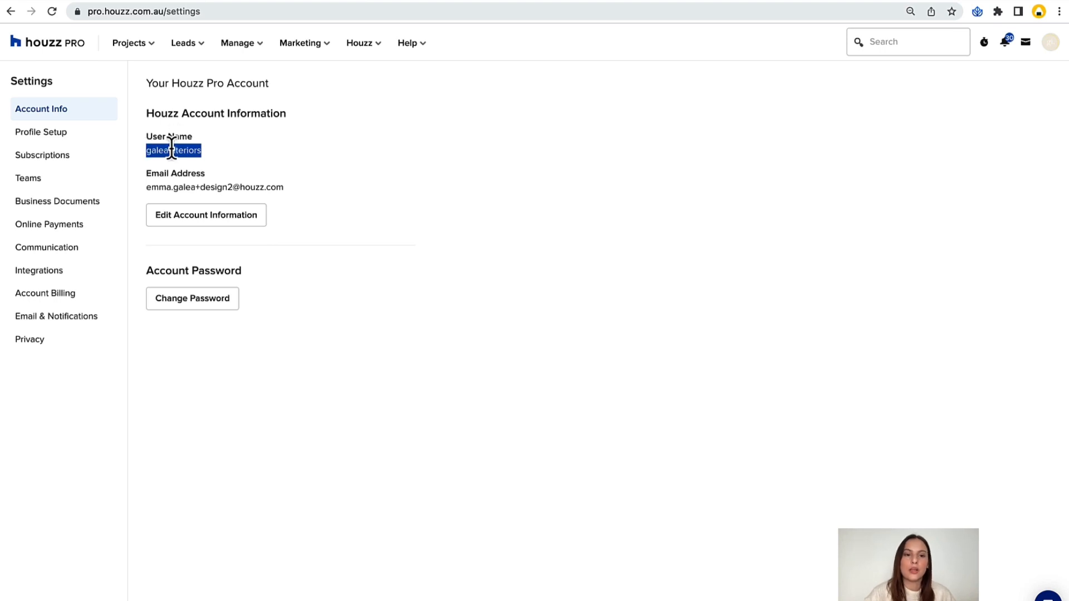
left_click(172, 149)
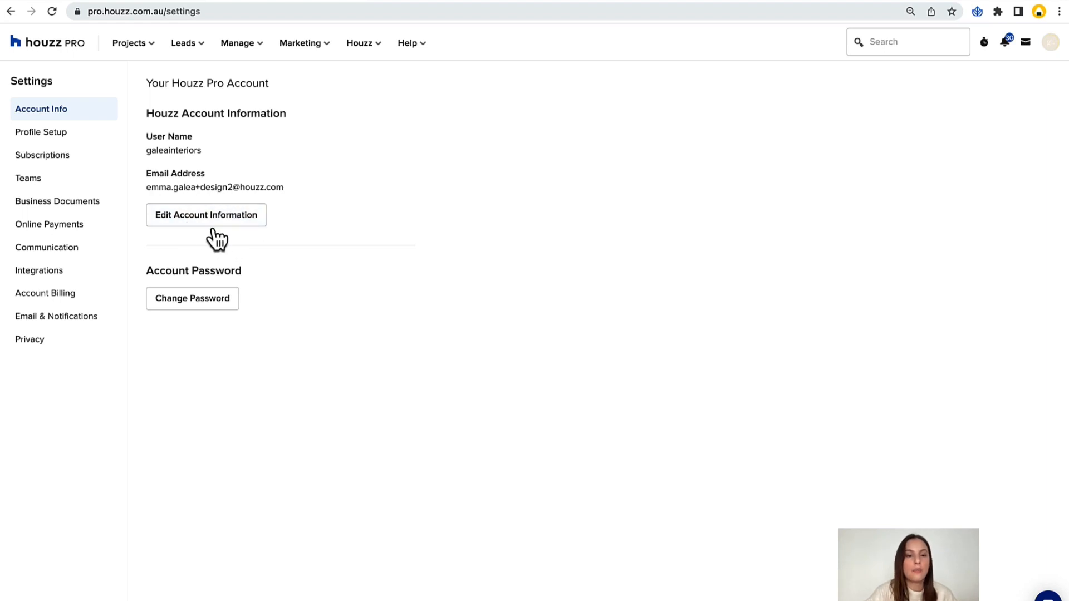
left_click(179, 216)
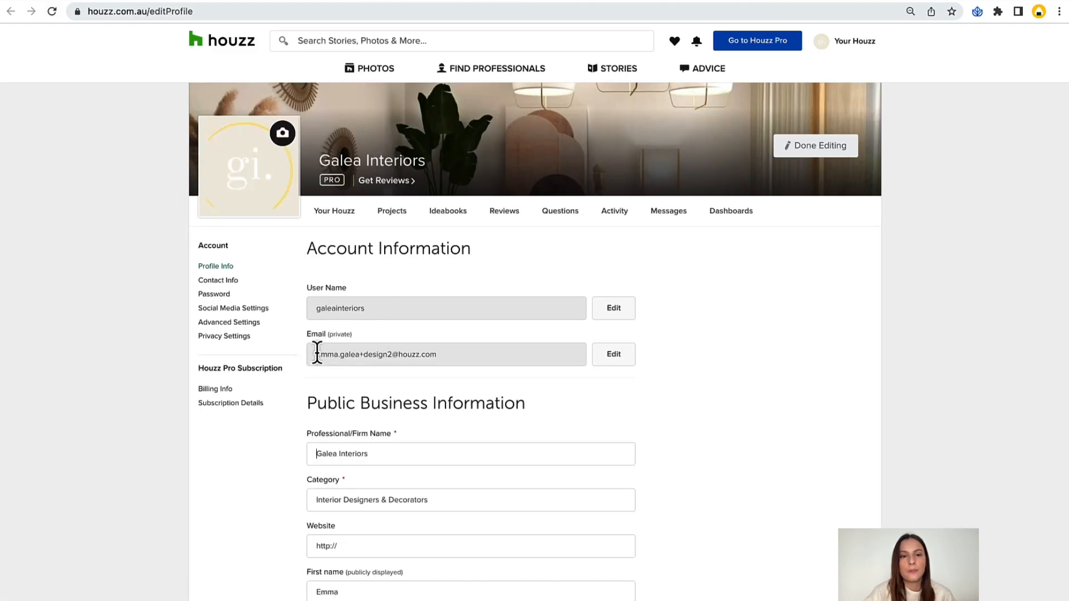
left_click(285, 1)
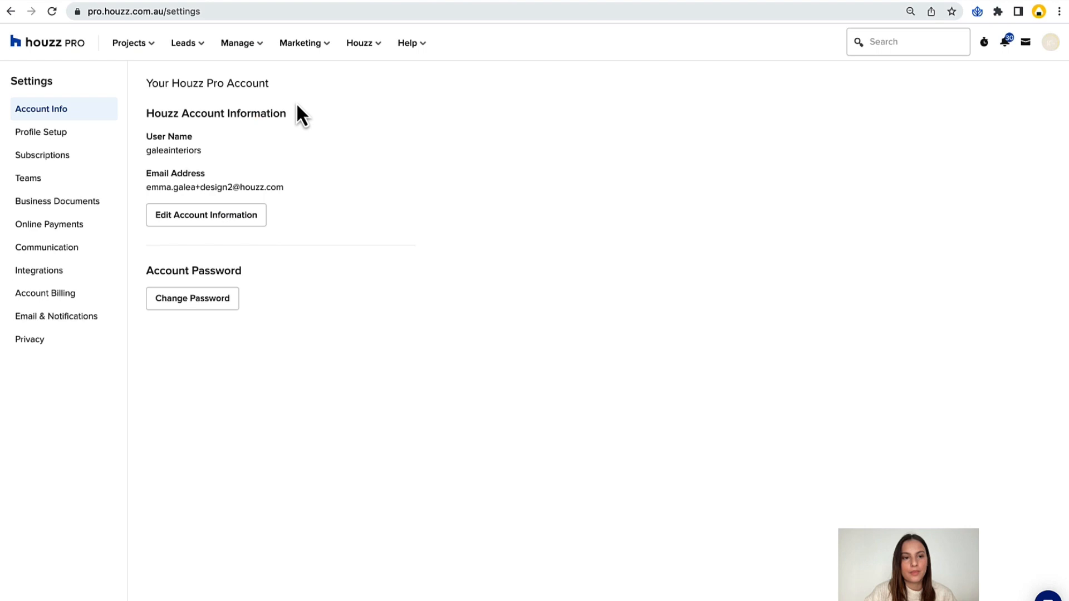
View the profile highlights selection from Profile Setup, leaving the choices as they are, and return to the settings.
left_click(54, 143)
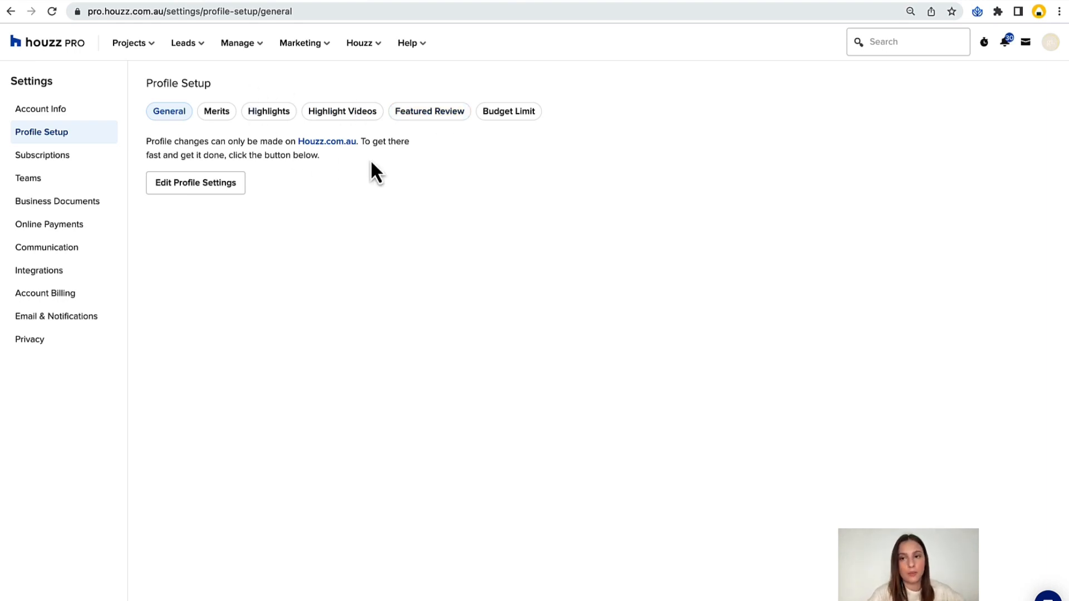
left_click(276, 115)
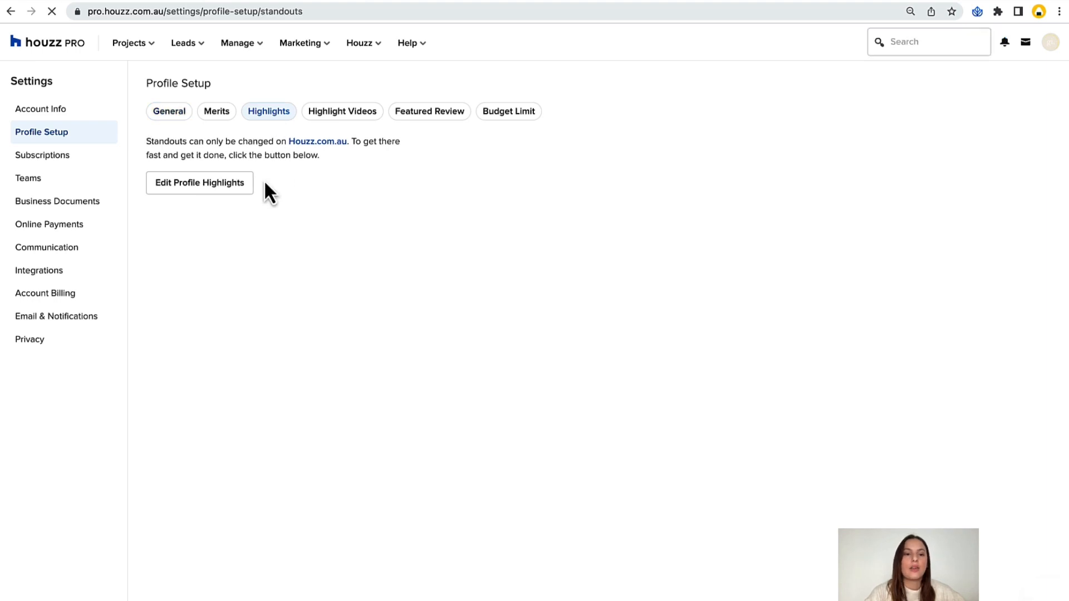
left_click(198, 190)
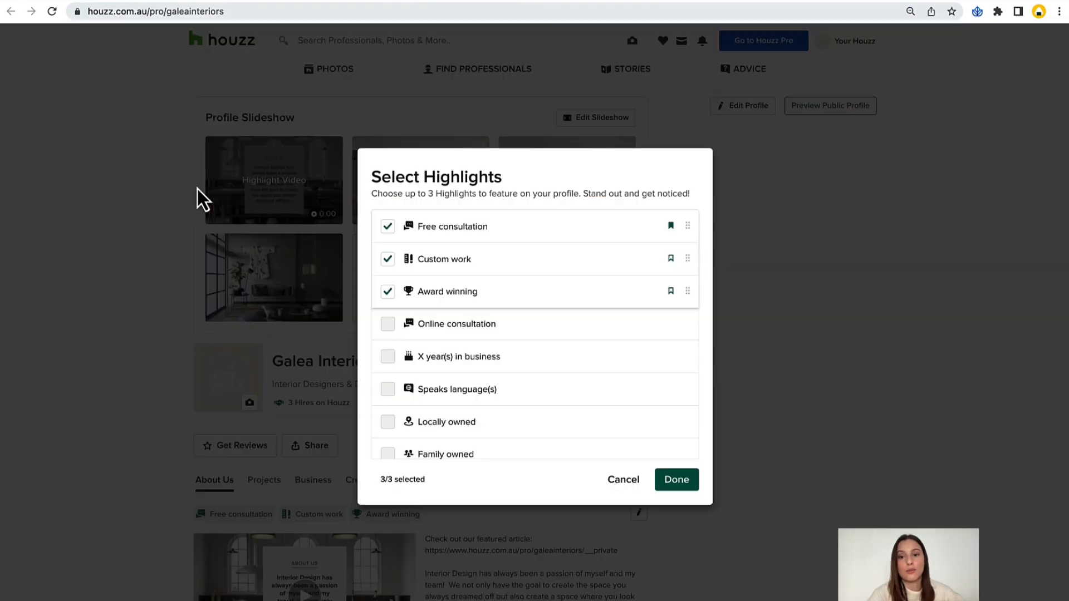
left_click(257, 2)
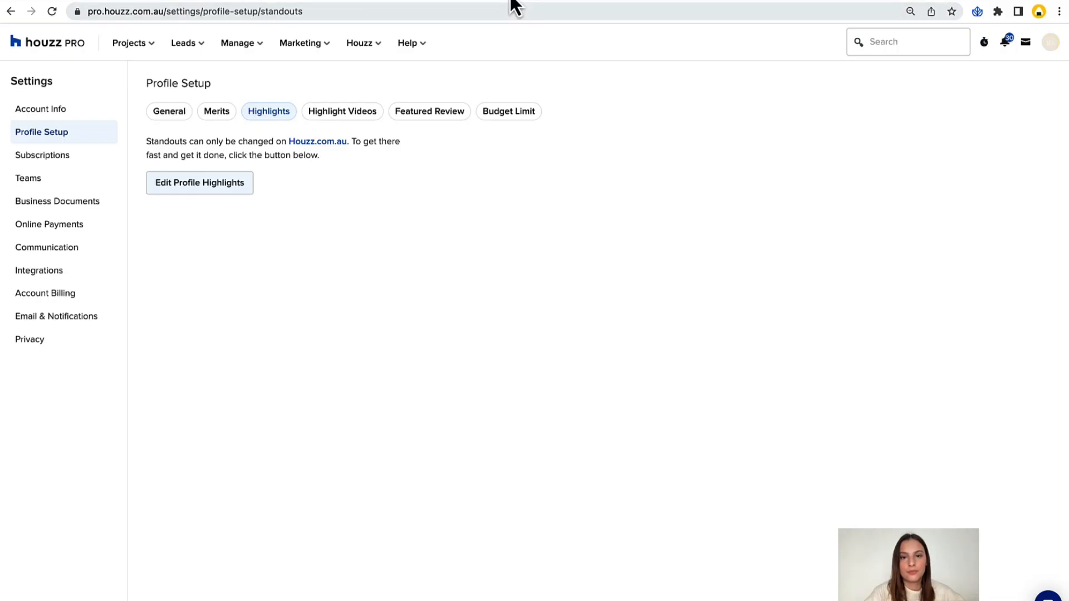
Start a team member invitation from the Teams settings and fill in the invitee's first name, last name and email address.
left_click(71, 163)
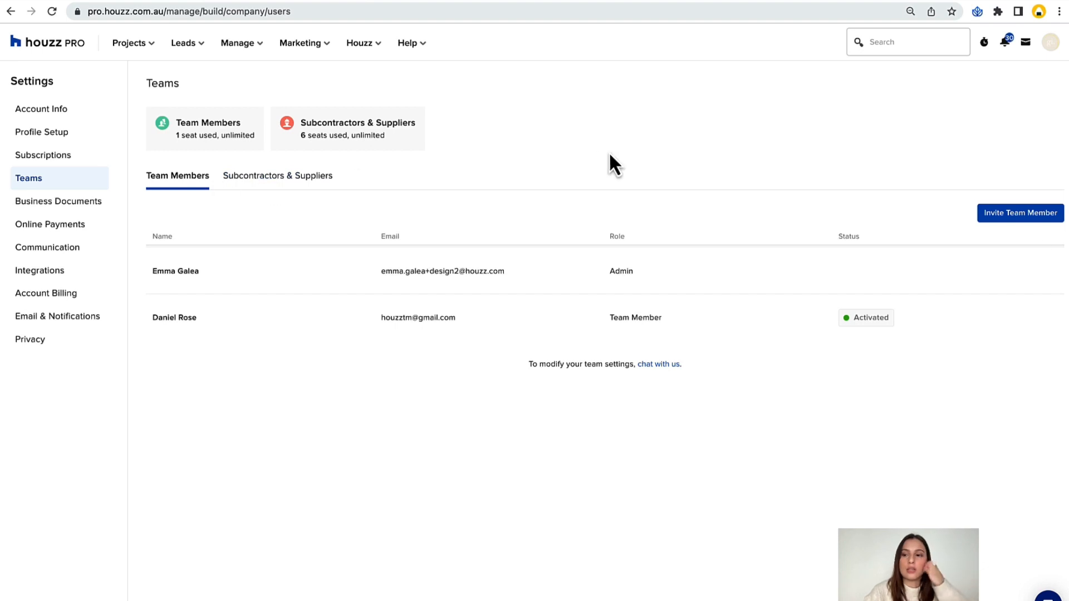
left_click(1034, 216)
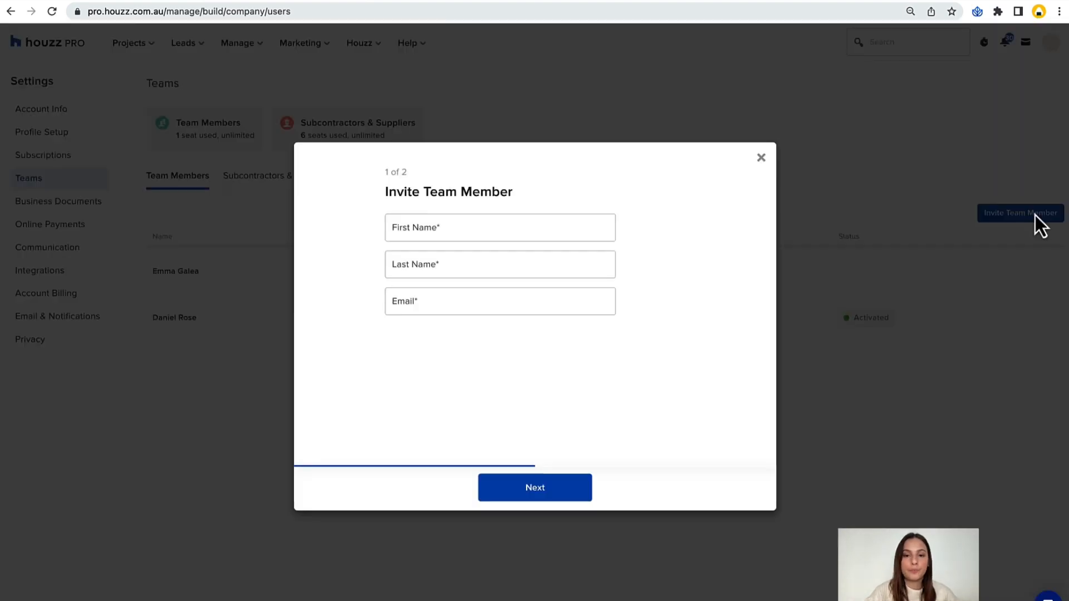
left_click(432, 225)
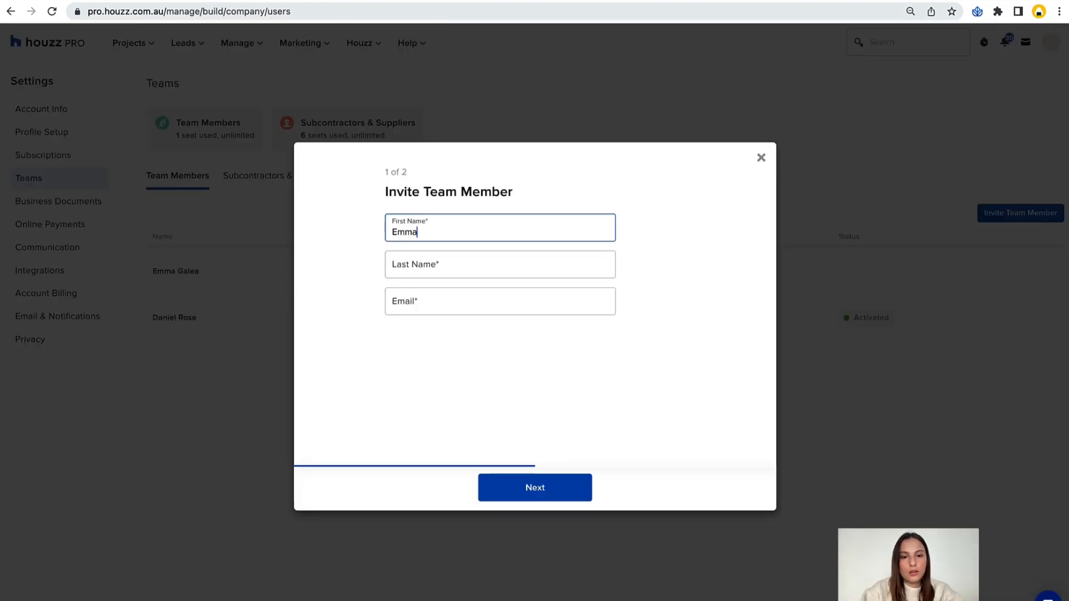
key("Tab")
key("Tab")
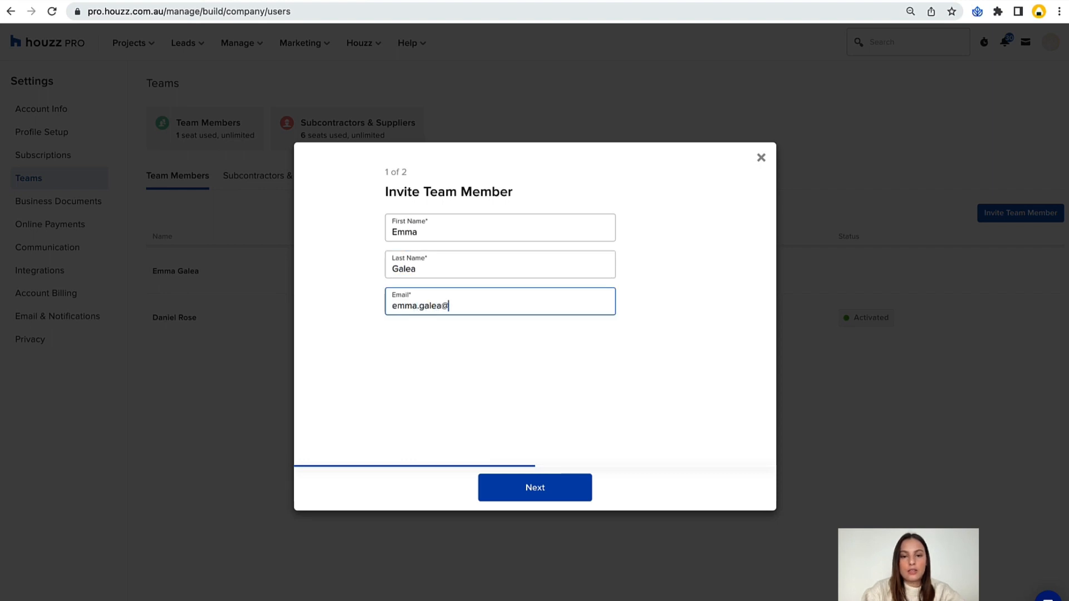
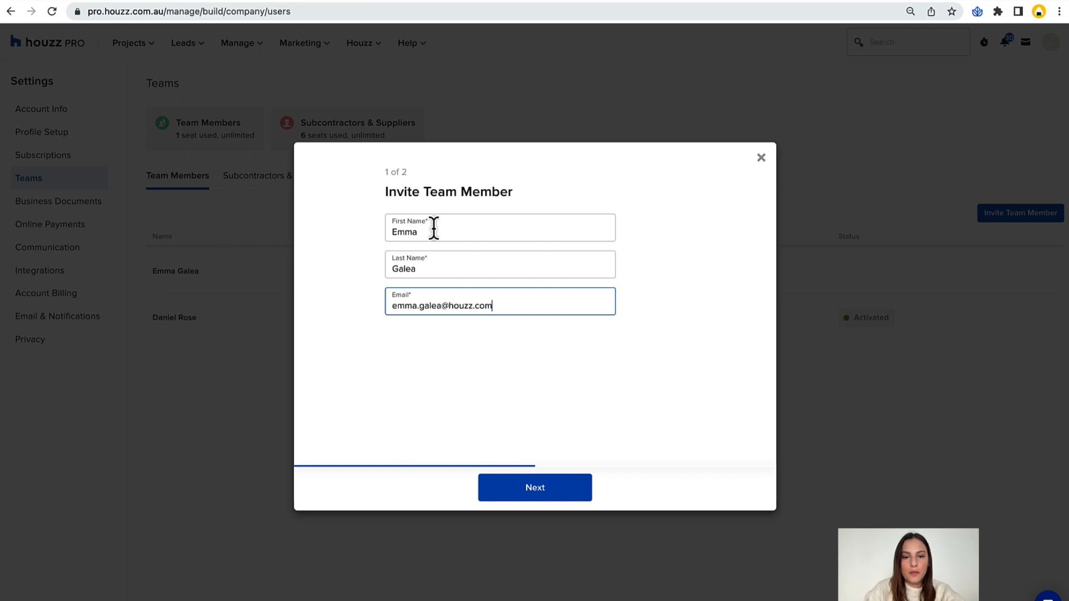
left_click(576, 383)
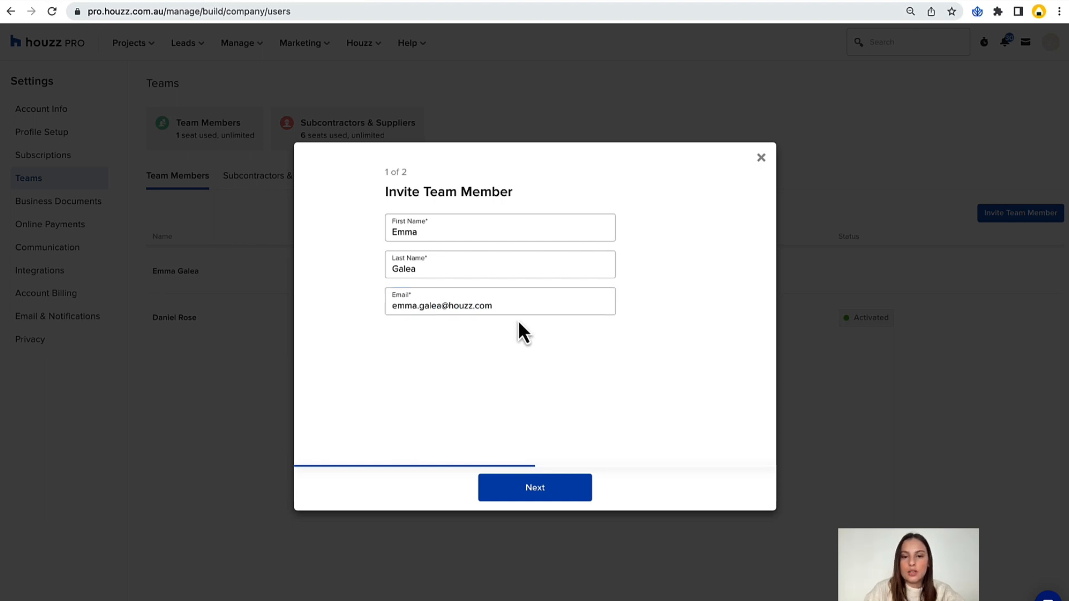
Check the invitee's email address in the invitation and continue to the role and permissions.
left_click_drag(516, 305, 389, 305)
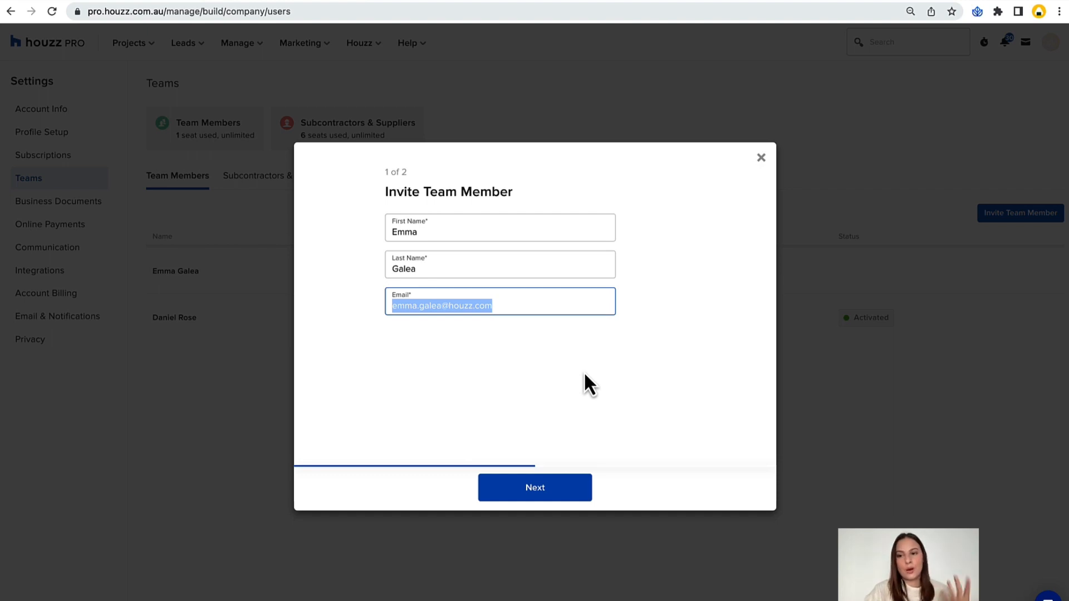
left_click(503, 348)
left_click_drag(504, 308, 316, 309)
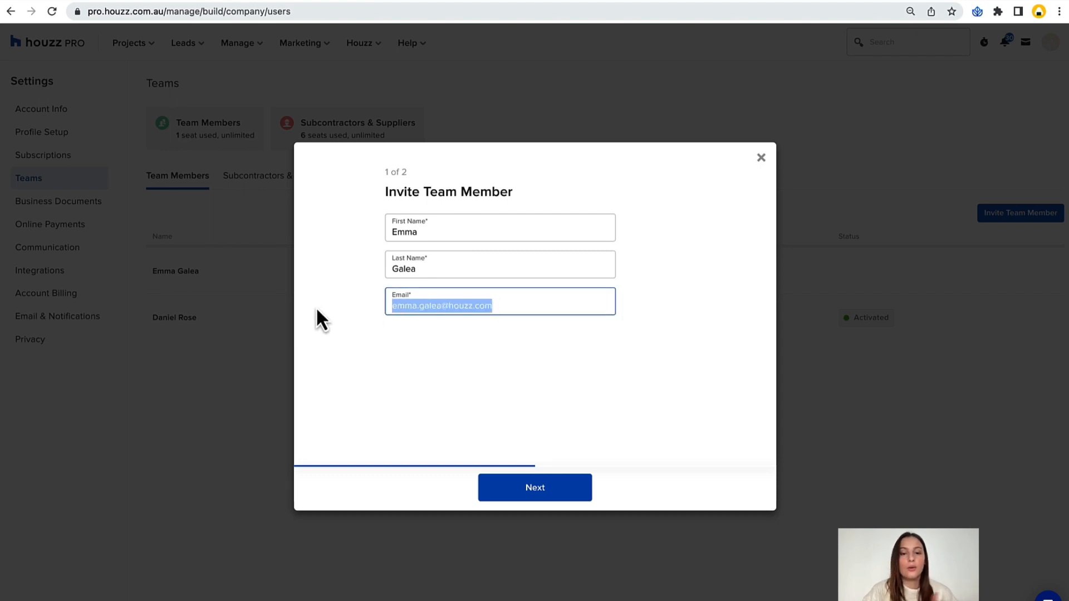
left_click(424, 354)
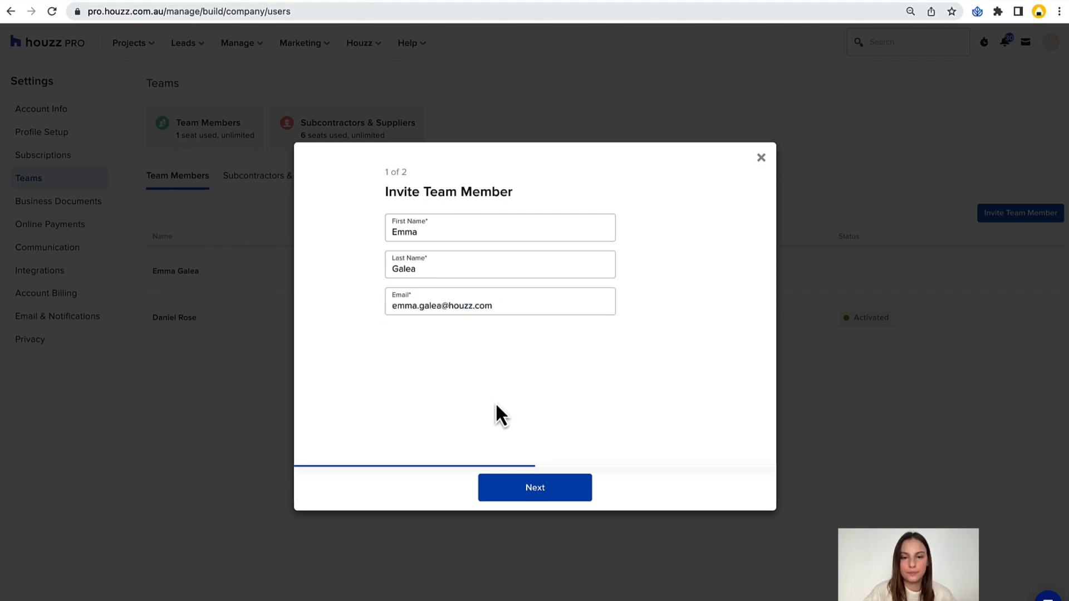
left_click(543, 490)
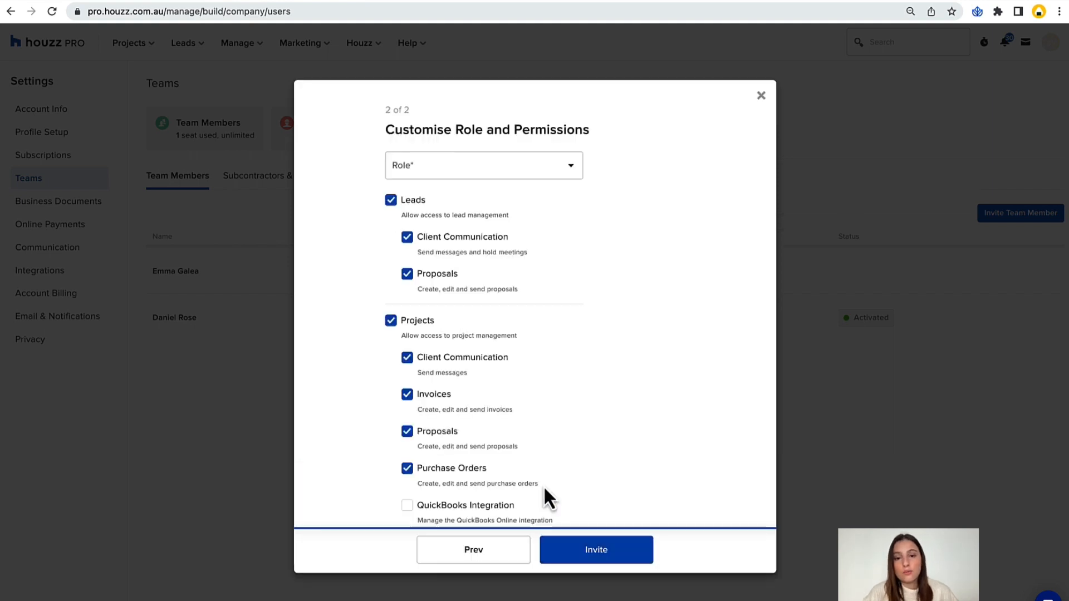
Give the invitee the Junior Designer role and remove all access to Leads.
left_click(523, 168)
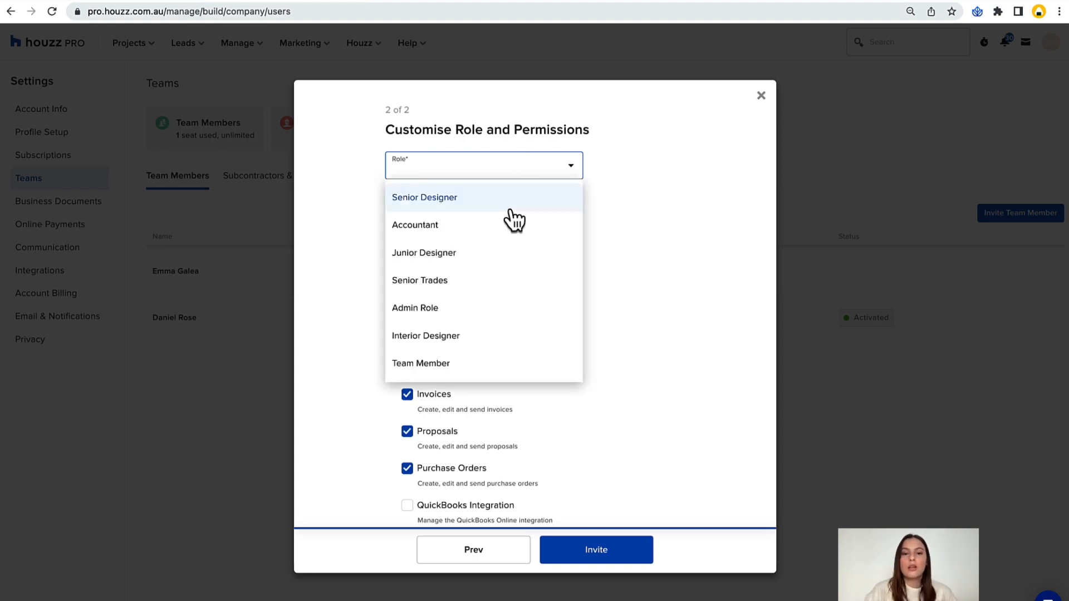
left_click(470, 268)
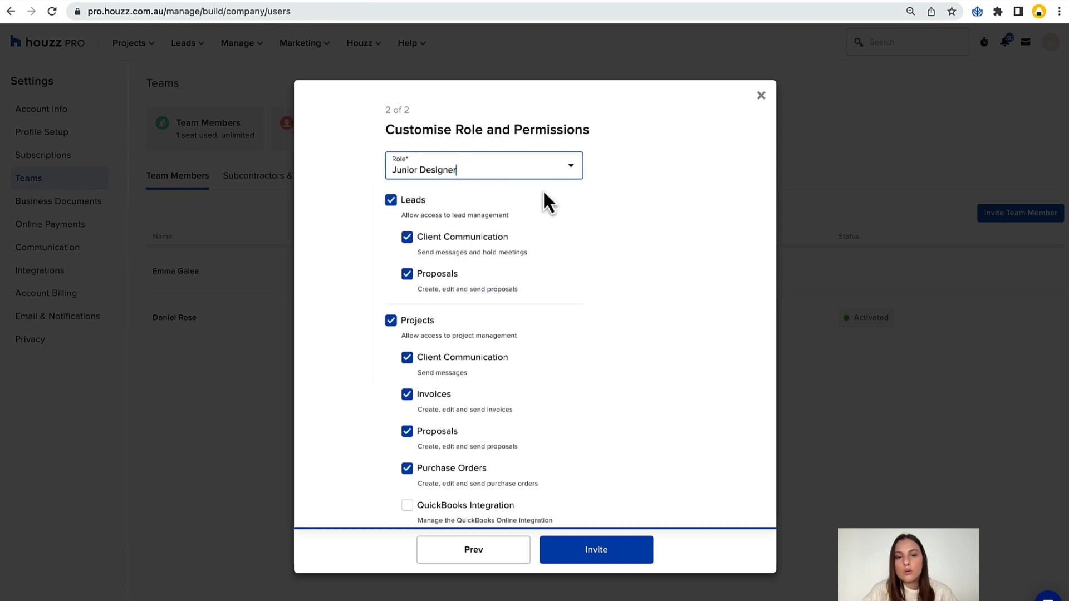
left_click(392, 200)
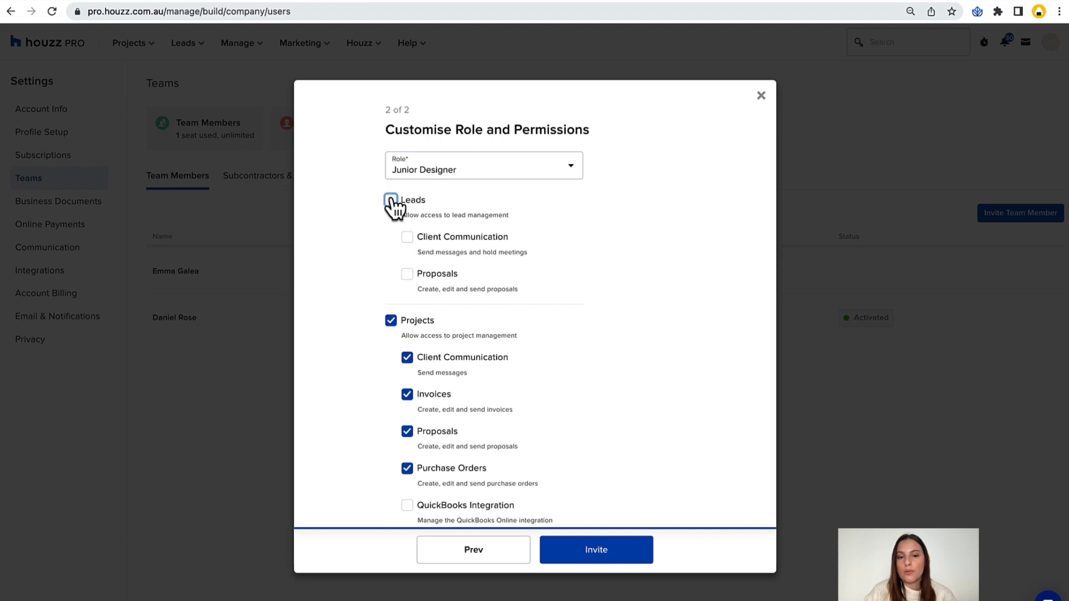
Reset the Projects access to include Time, Expenses, and Rates, but exclude Reports and QuickBooks Integration.
scroll(377, 249, "down", 3)
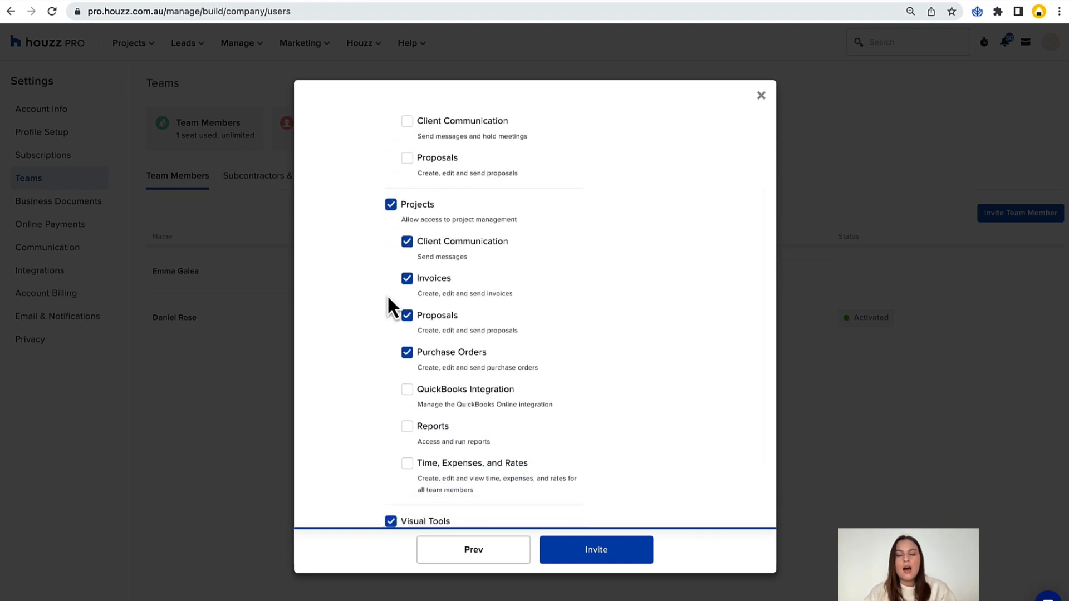
left_click(391, 205)
left_click(391, 204)
scroll(399, 336, "down", 2)
left_click(404, 338)
left_click(407, 301)
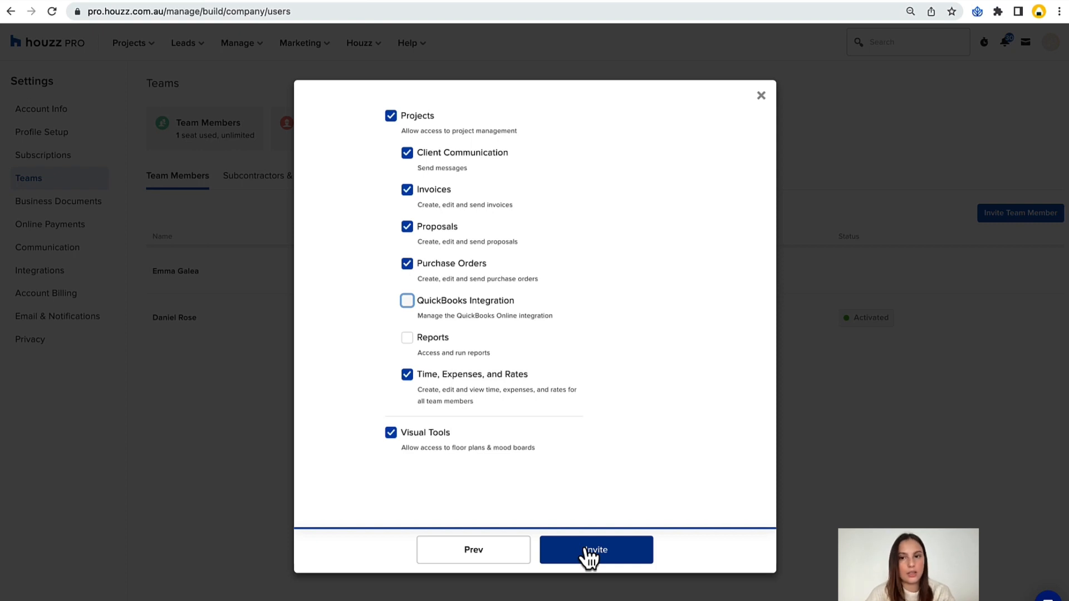
Recheck the chosen role and permissions, try to send the team member invitation, and close the invitation dialog.
scroll(620, 446, "up", 4)
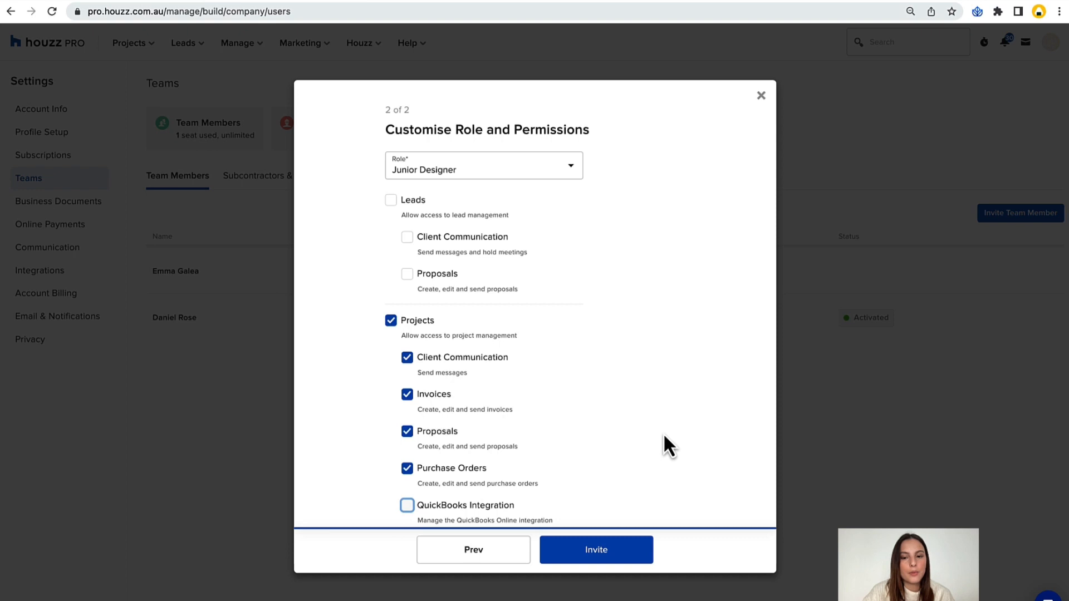
left_click(597, 543)
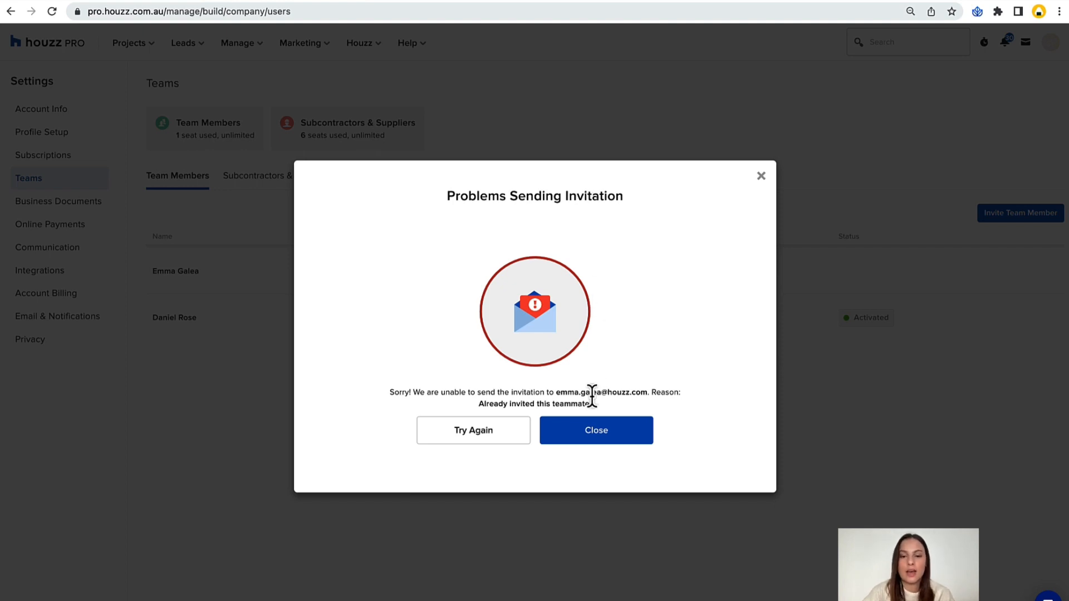
left_click_drag(586, 400, 476, 403)
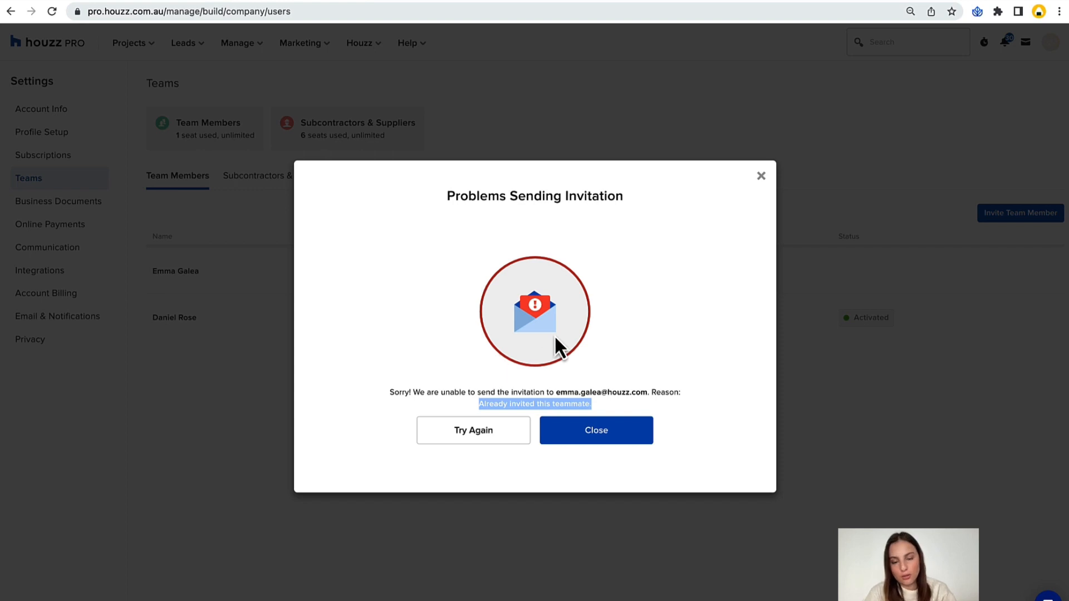
left_click(650, 320)
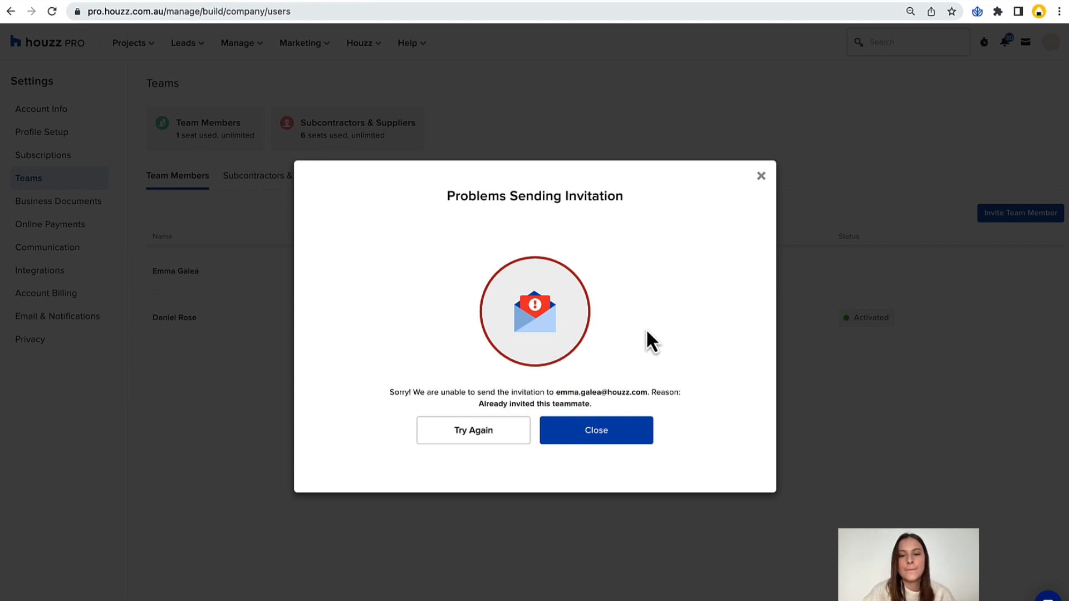
left_click(609, 443)
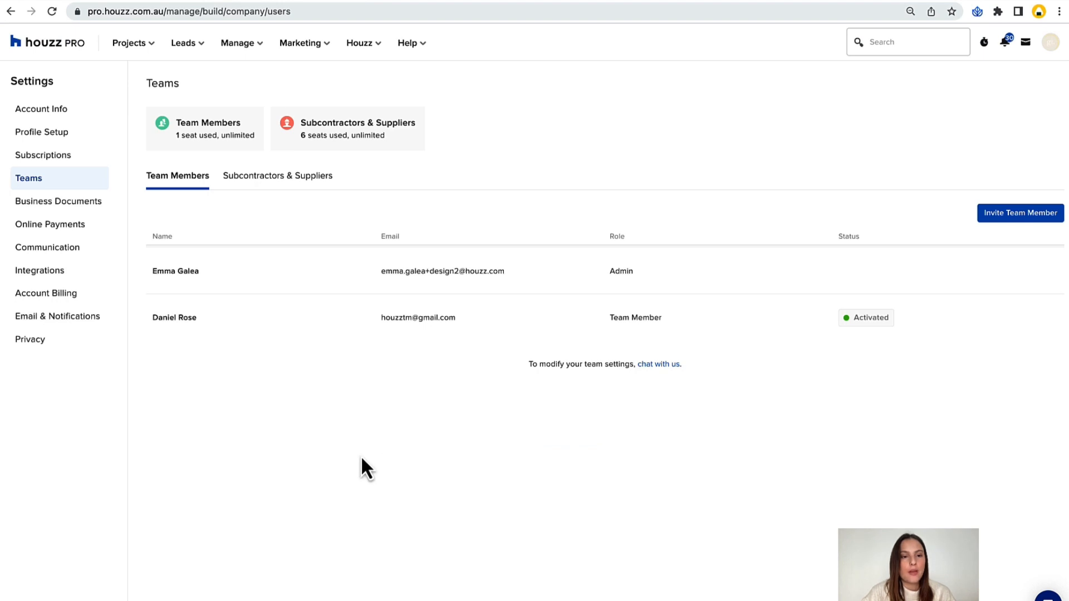
Review the company details in the general info of the Business Documents settings, including the logo, ABN and address fields.
left_click(27, 201)
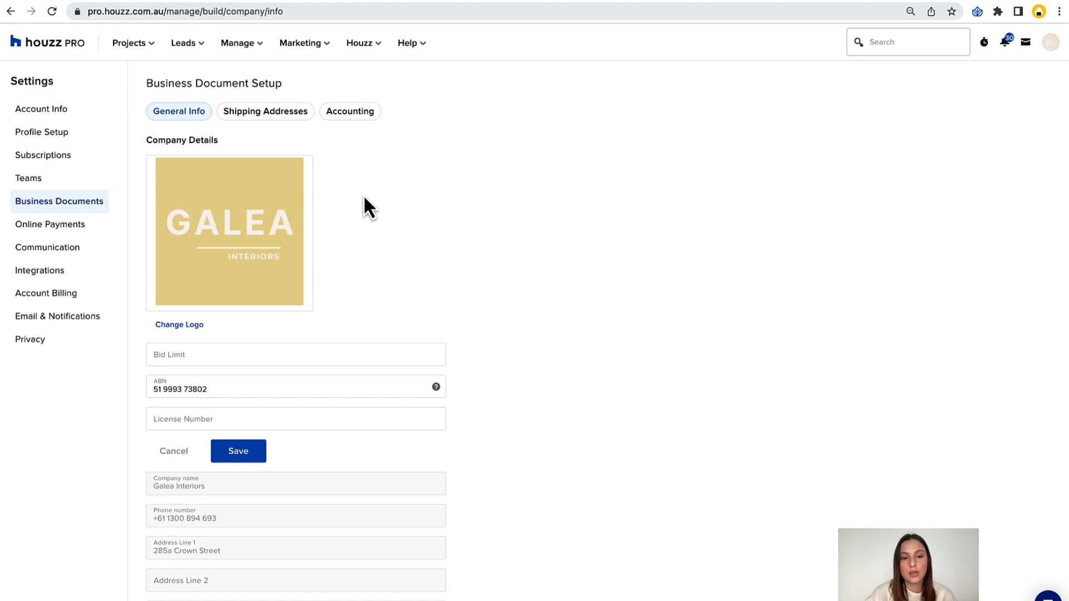
scroll(406, 197, "down", 2)
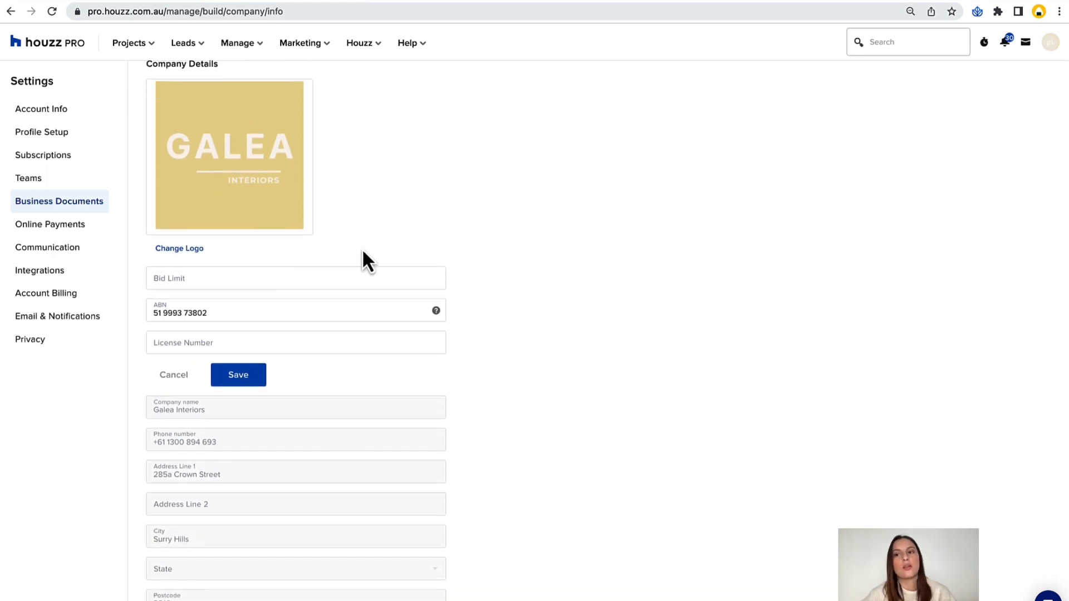
scroll(363, 253, "down", 1)
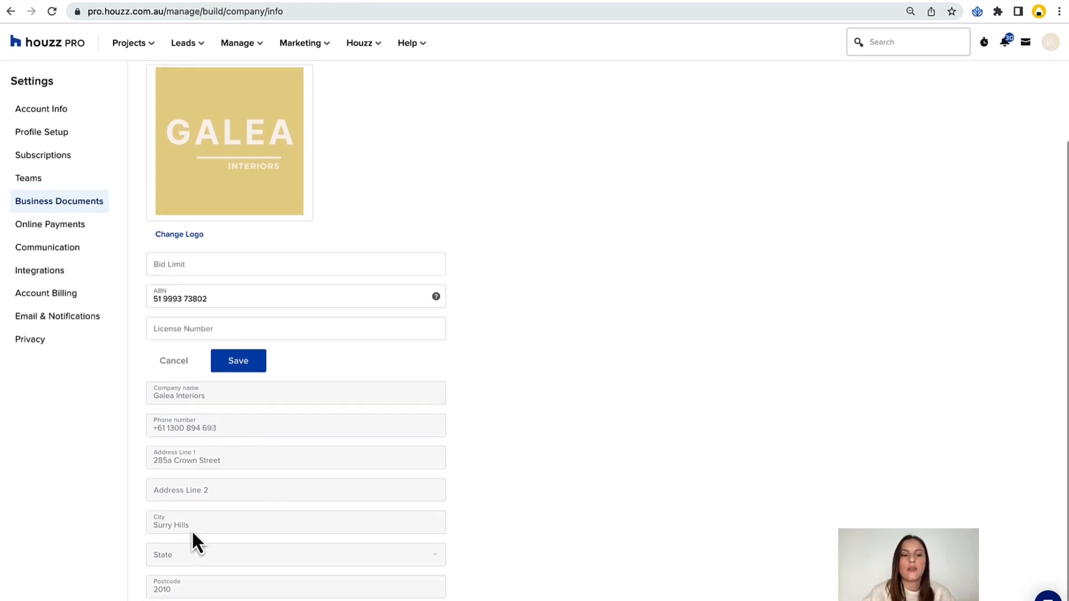
scroll(644, 444, "up", 2)
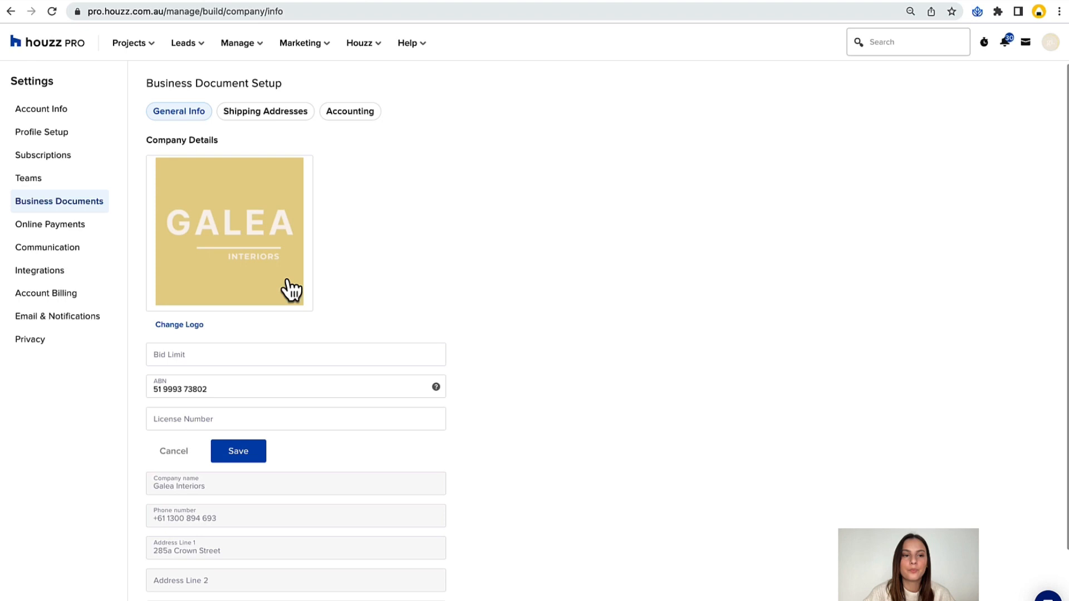
View the Online Payments setup page, playing part of its introductory video and pausing it.
left_click(71, 231)
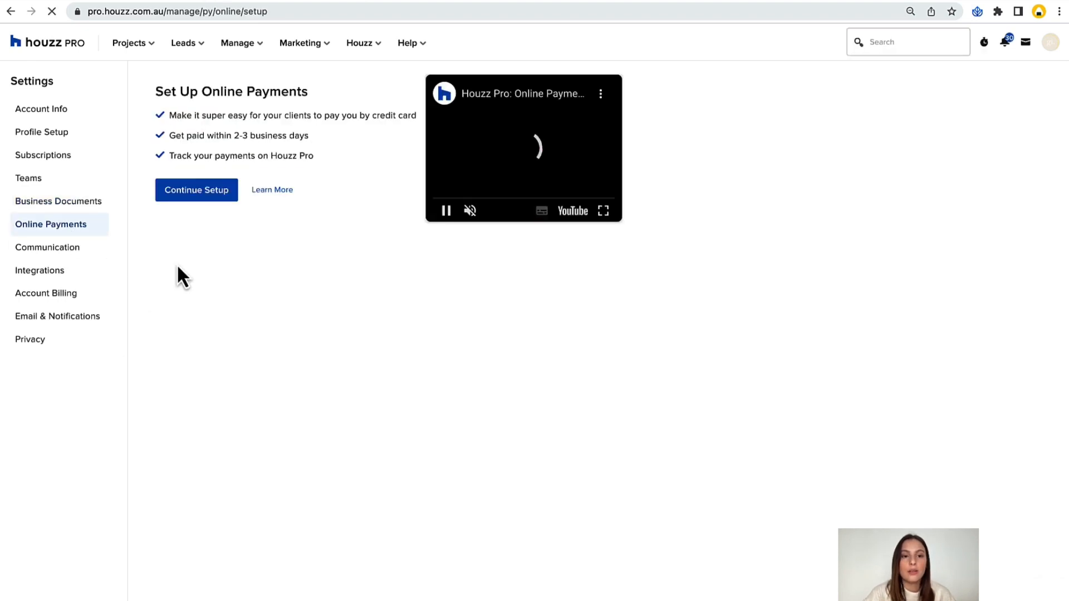
left_click(441, 220)
left_click(462, 198)
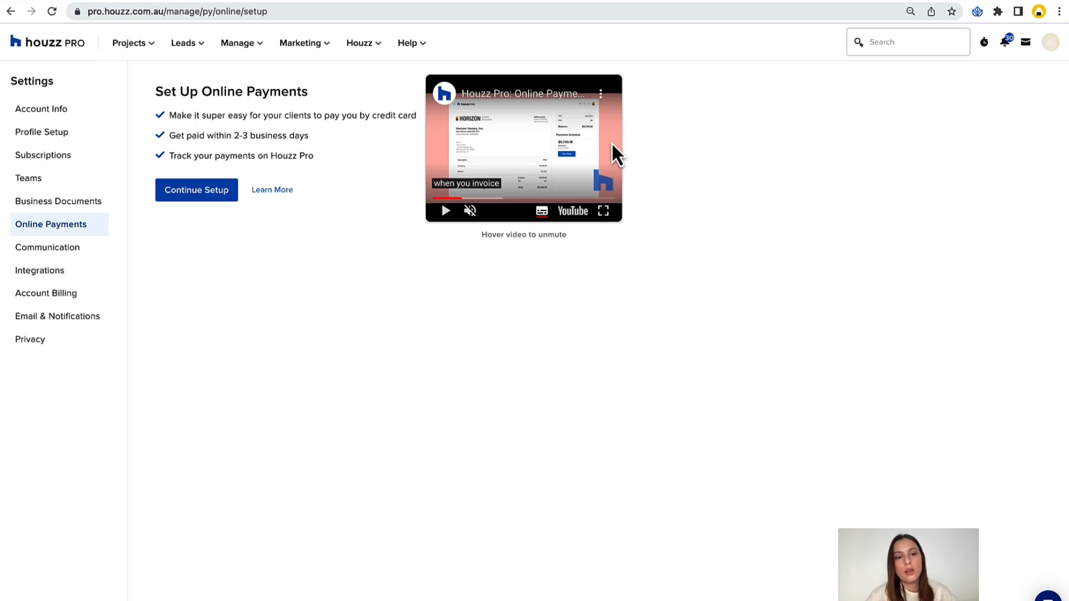
left_click(447, 219)
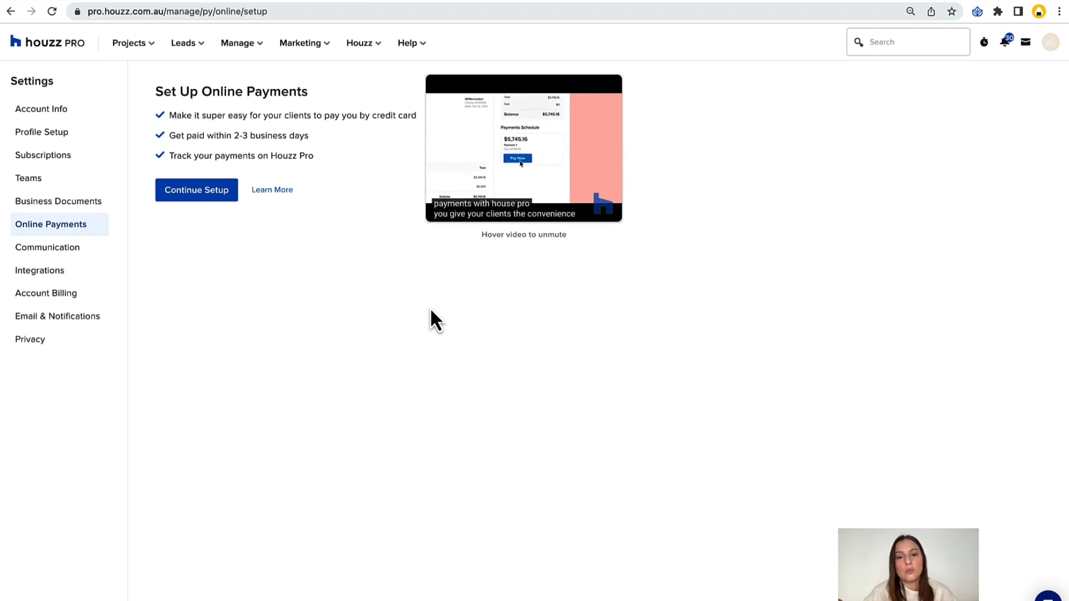
left_click(446, 212)
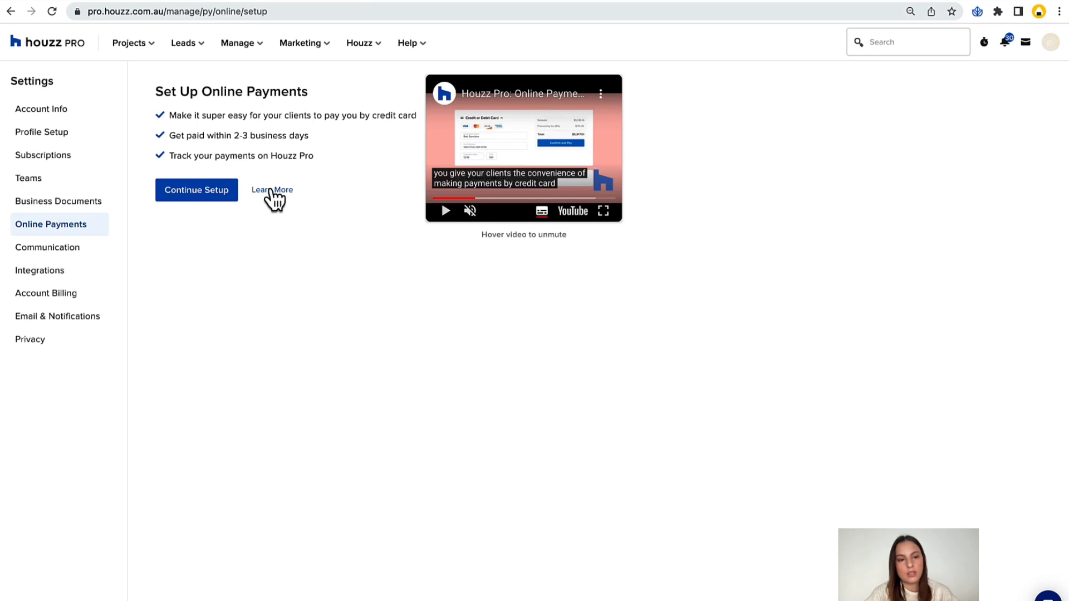
Review the out-of-office auto-reply email in the Communication settings, and view the available account integrations.
left_click(66, 255)
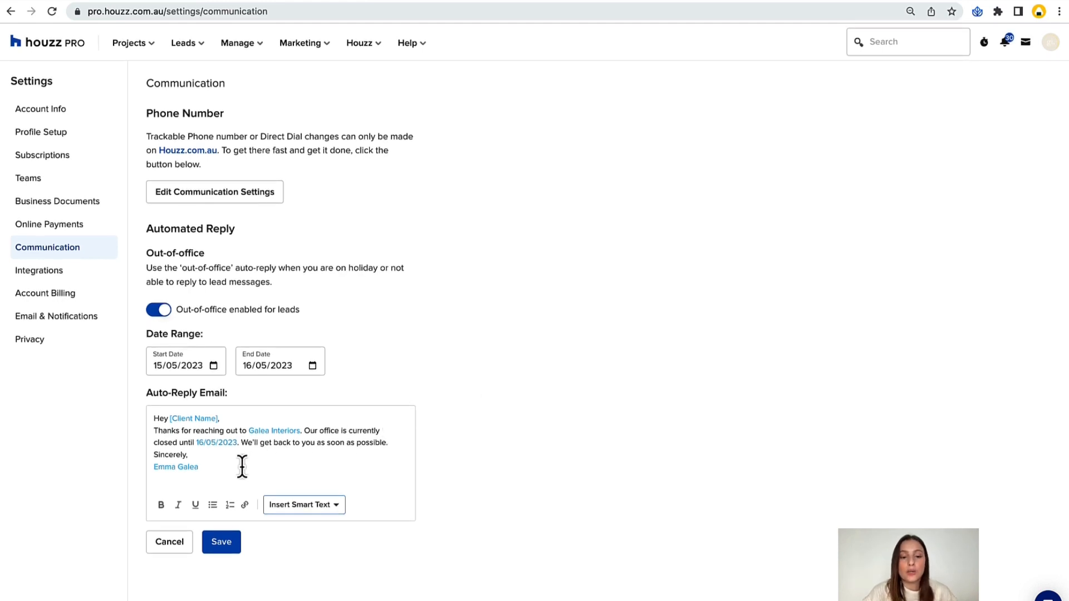
left_click_drag(242, 467, 133, 394)
left_click(124, 446)
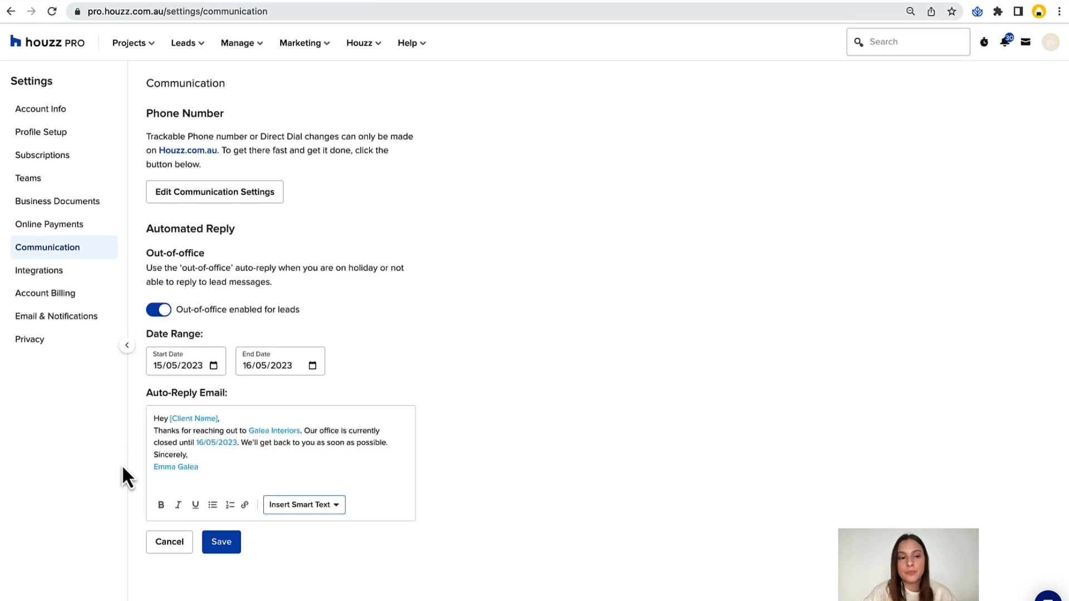
left_click(58, 281)
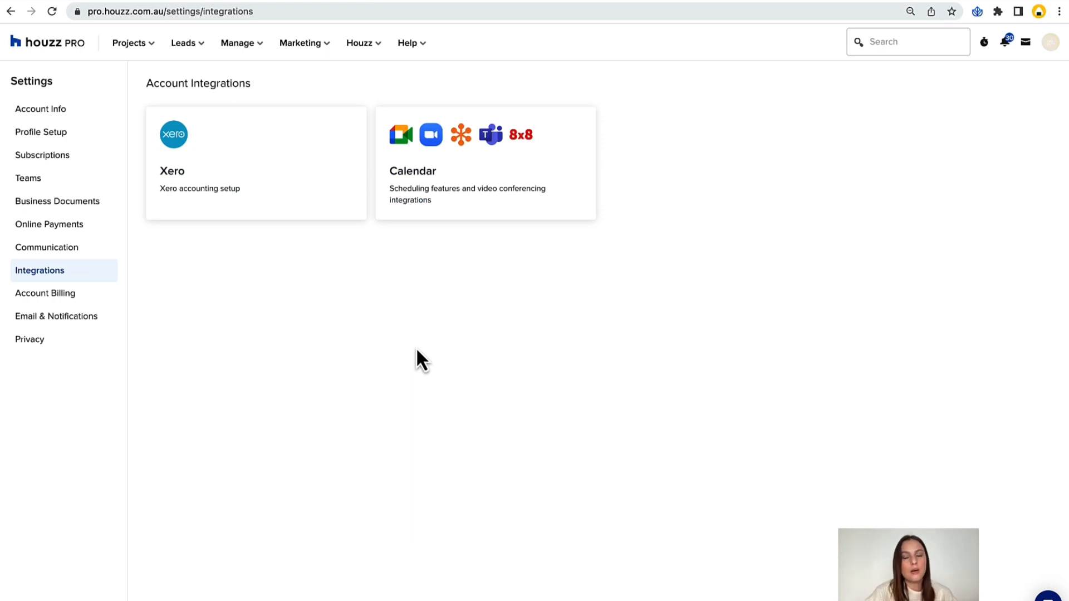
Search the Houzz Pro Help Centre for "xero" and open the article "How to Sync Houzz Pro to Xero".
left_click(414, 45)
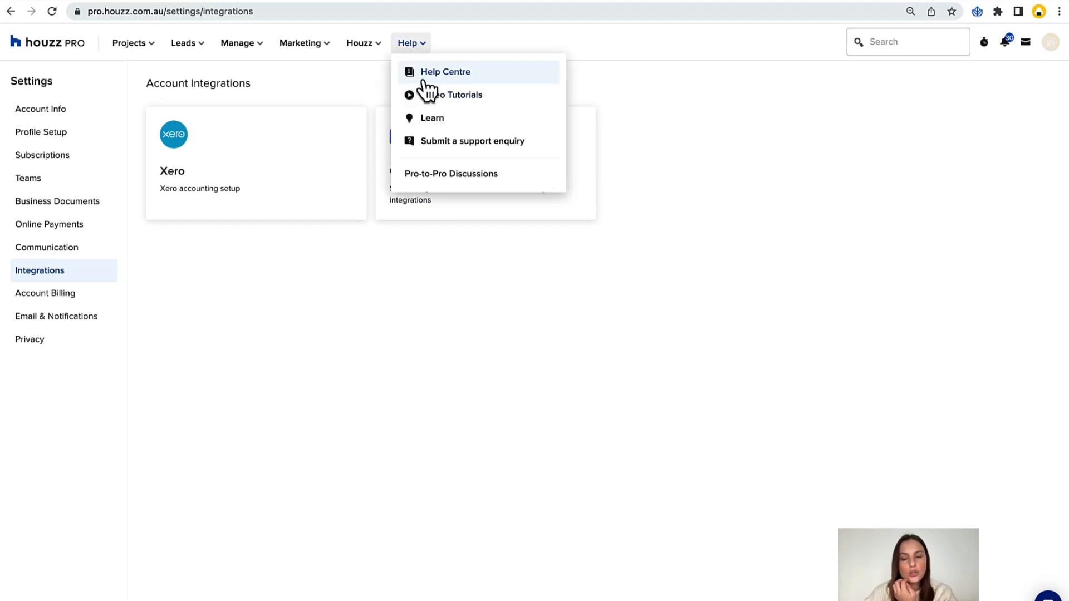
left_click(424, 78)
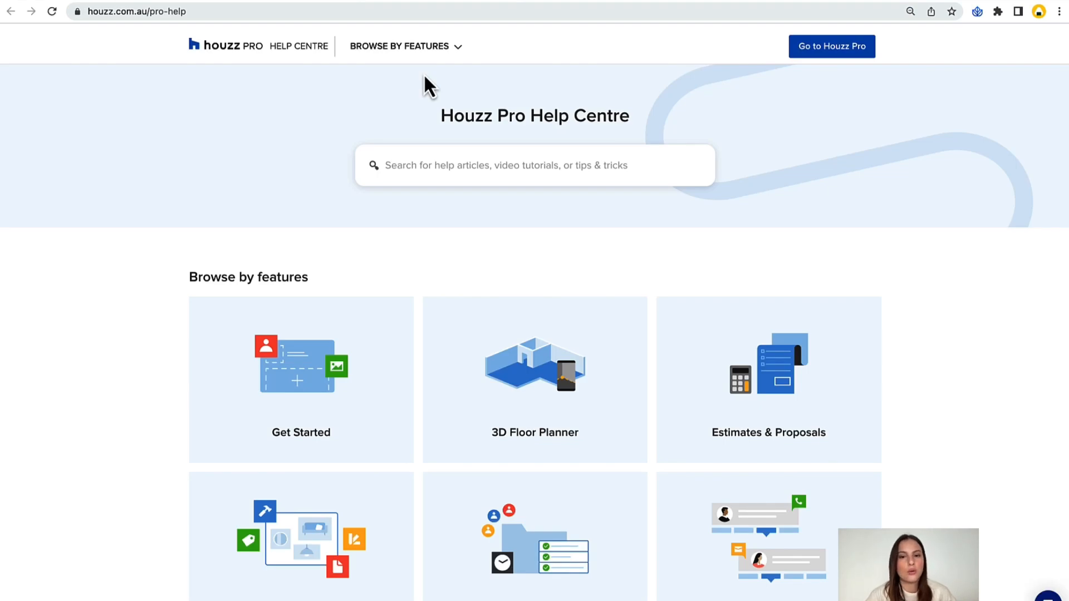
left_click(444, 165)
type("xero")
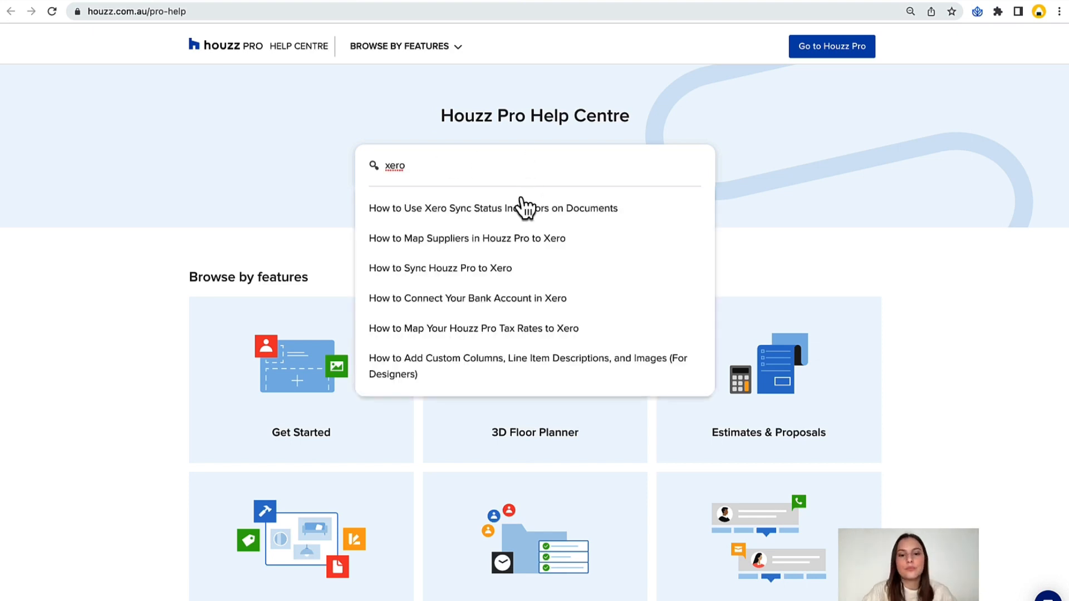
left_click(489, 269)
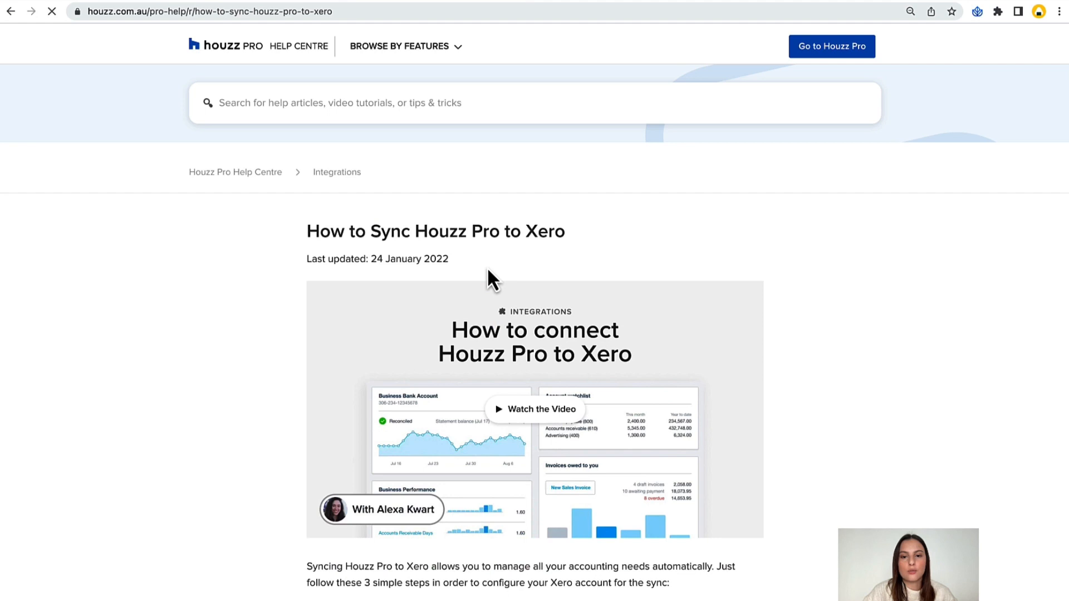
Read through the Xero sync article, including the three setup steps and the FAQs about which documents are synced.
scroll(267, 240, "down", 2)
scroll(263, 231, "down", 2)
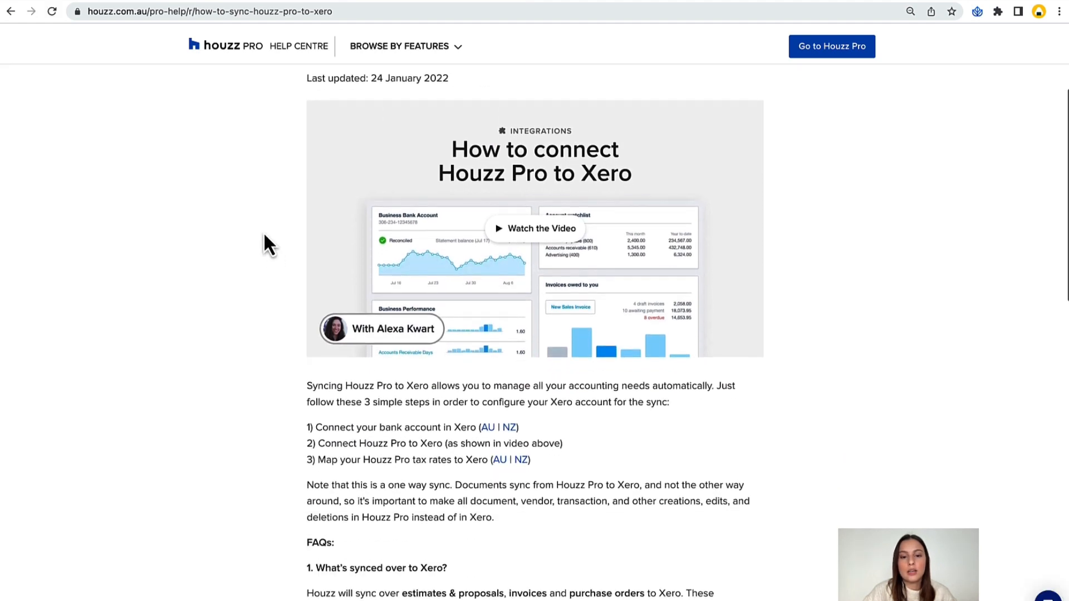
scroll(286, 246, "down", 8)
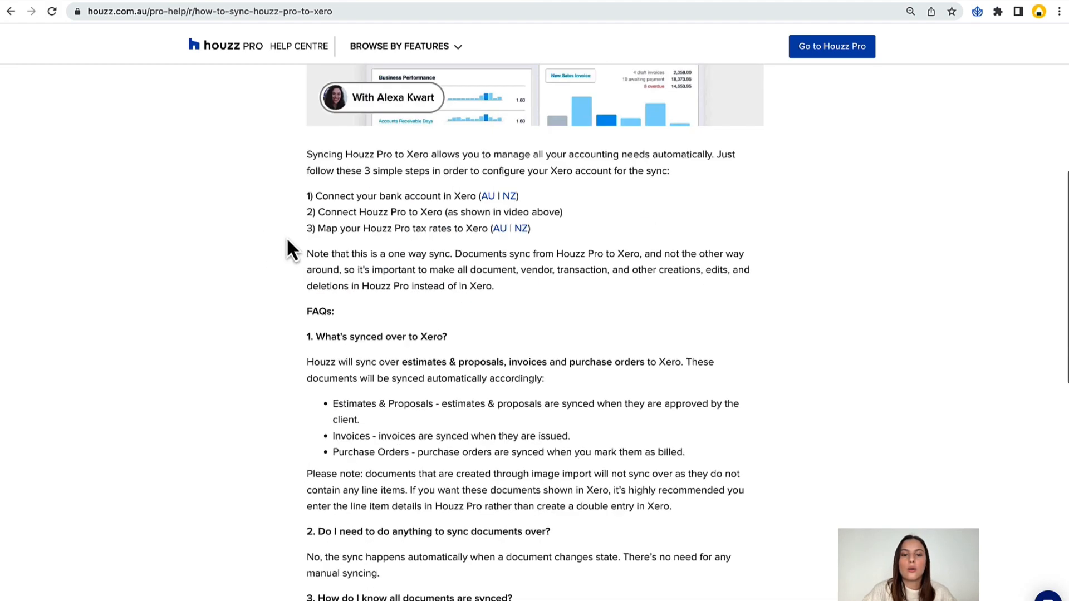
scroll(286, 240, "down", 2)
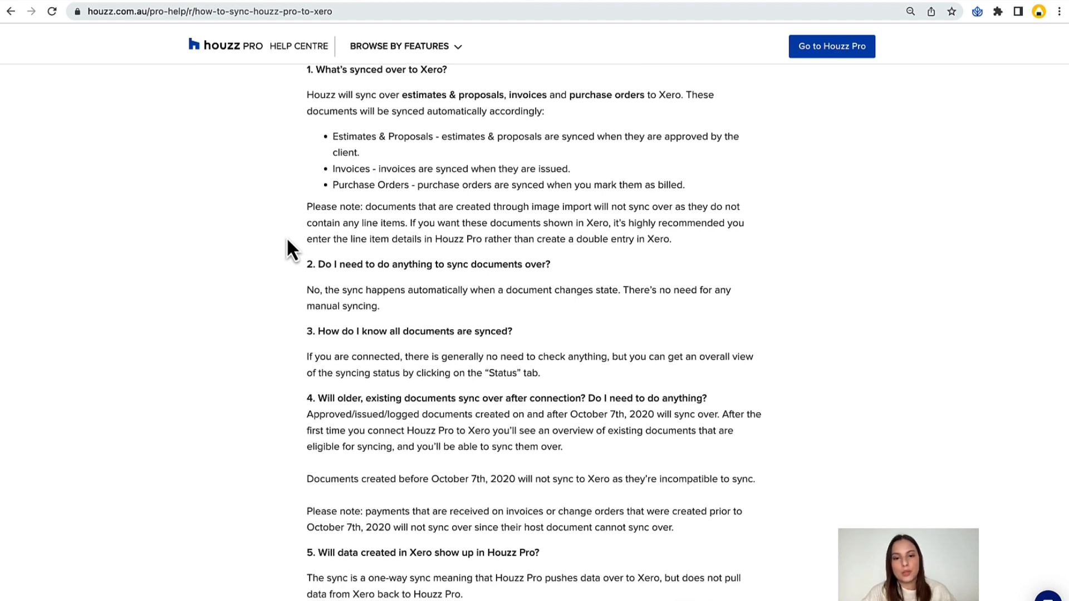
scroll(286, 240, "down", 1)
scroll(287, 240, "up", 2)
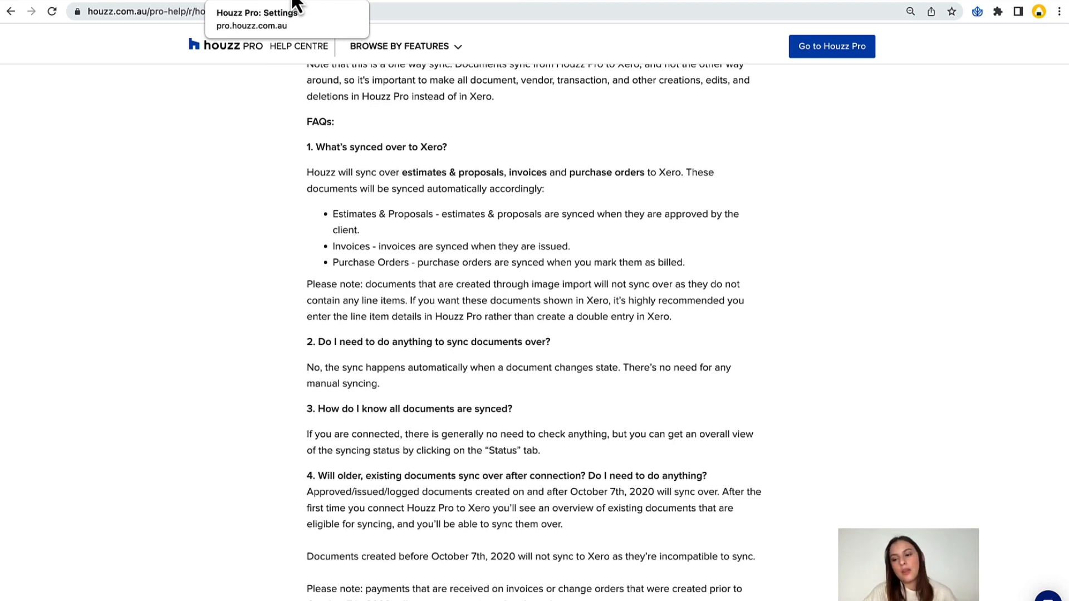
Return to the Houzz Pro settings, open the Video Tutorials page from the help resources and browse its Get Started videos.
left_click(294, 4)
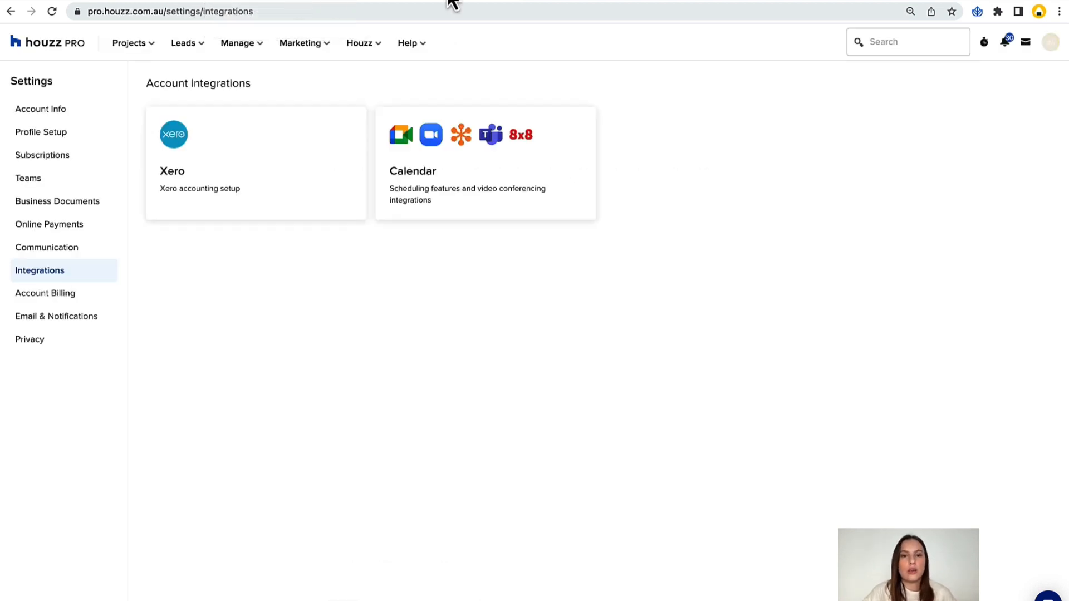
left_click(408, 47)
left_click(440, 96)
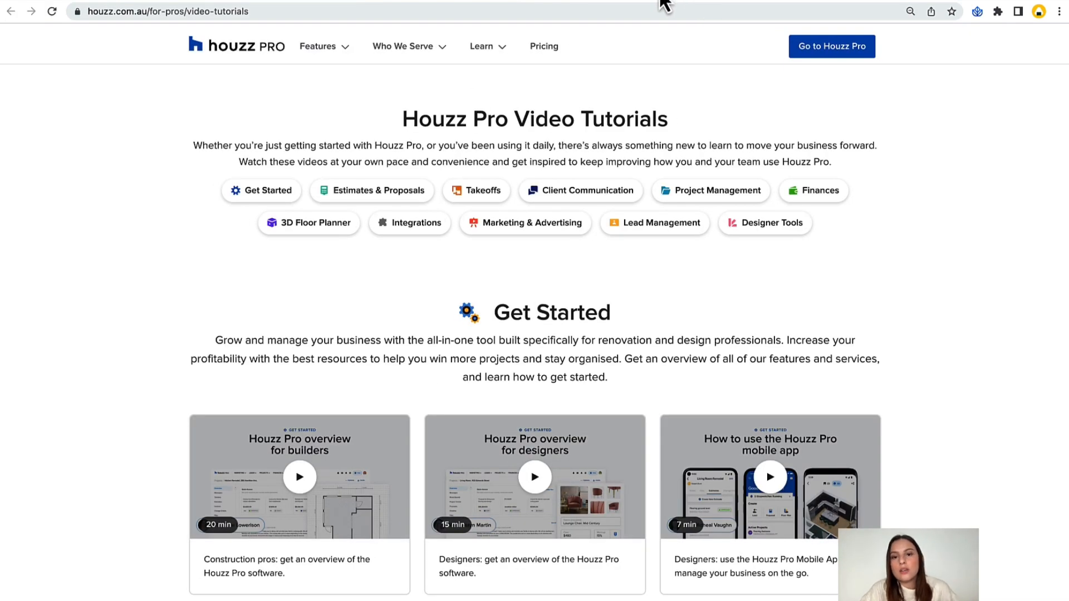
scroll(932, 226, "down", 1)
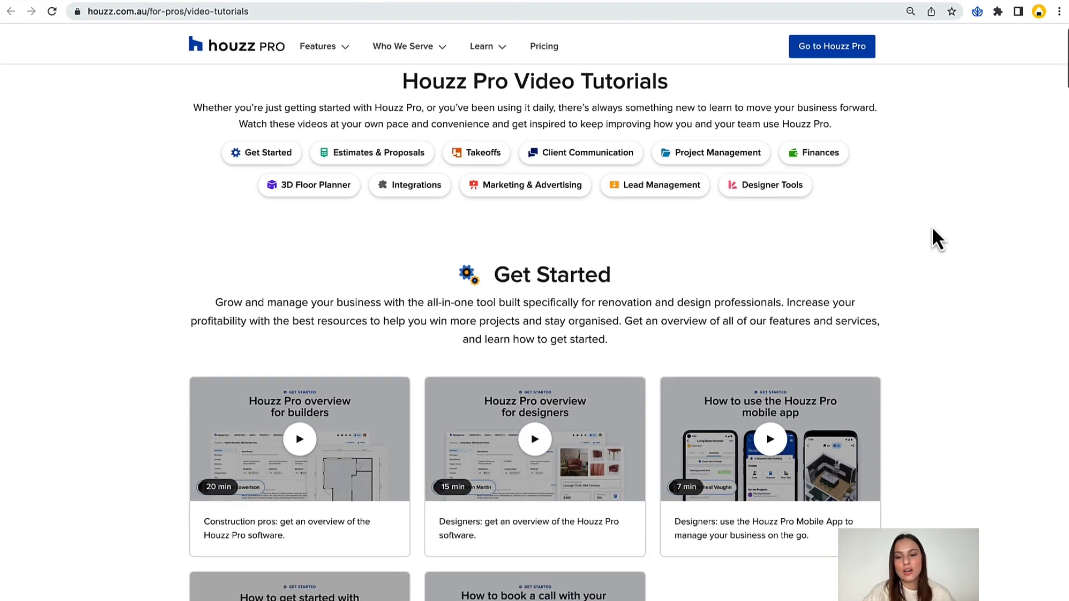
scroll(933, 228, "down", 3)
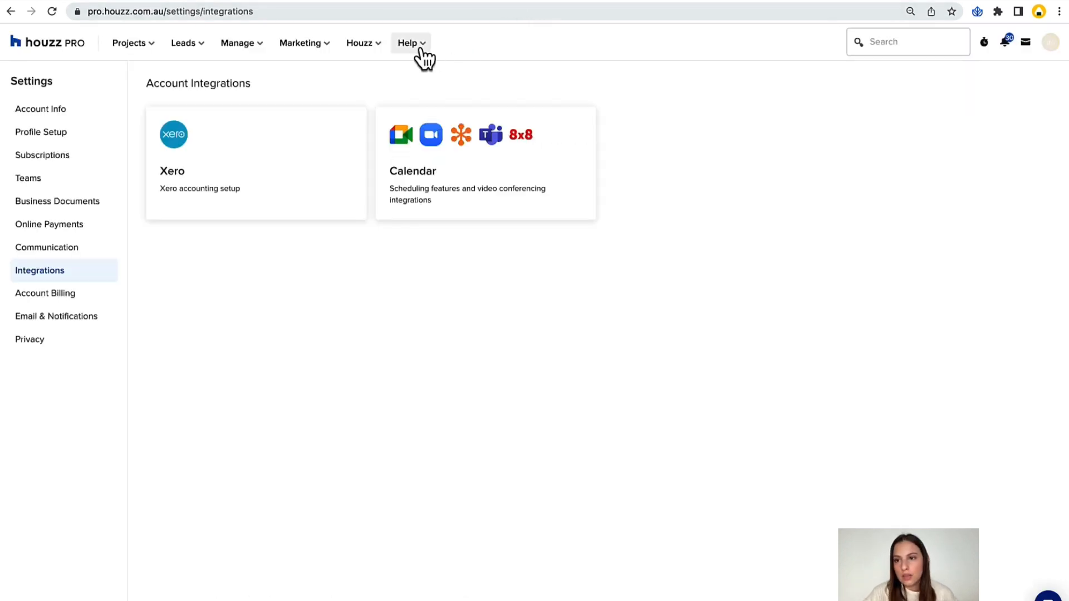
Draft a support ticket on the Proposals topic asking "how to send the proposal?", and close the form without submitting it.
left_click(421, 49)
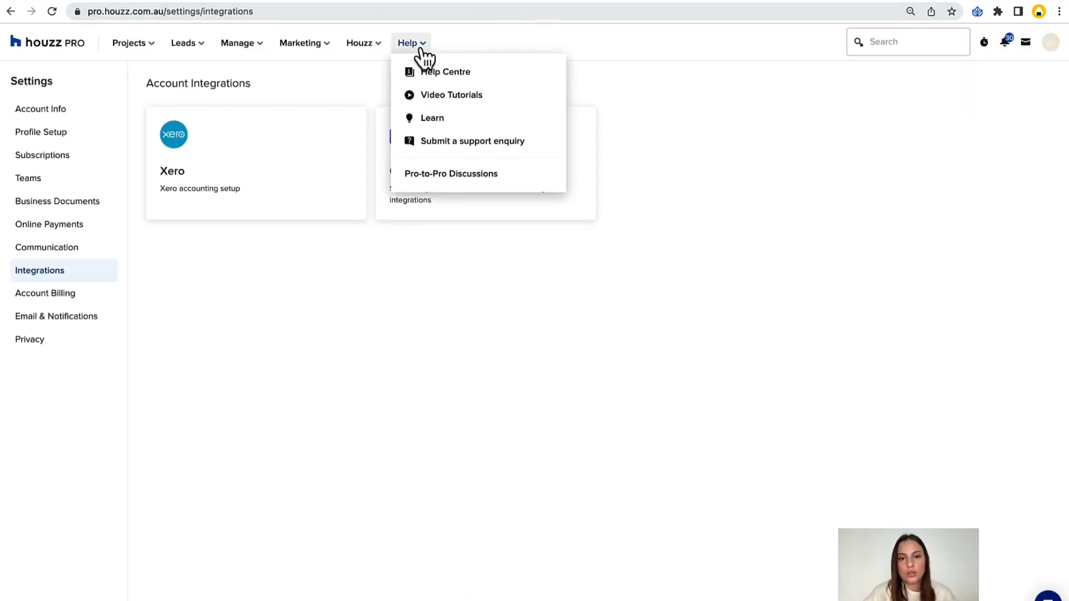
left_click(449, 146)
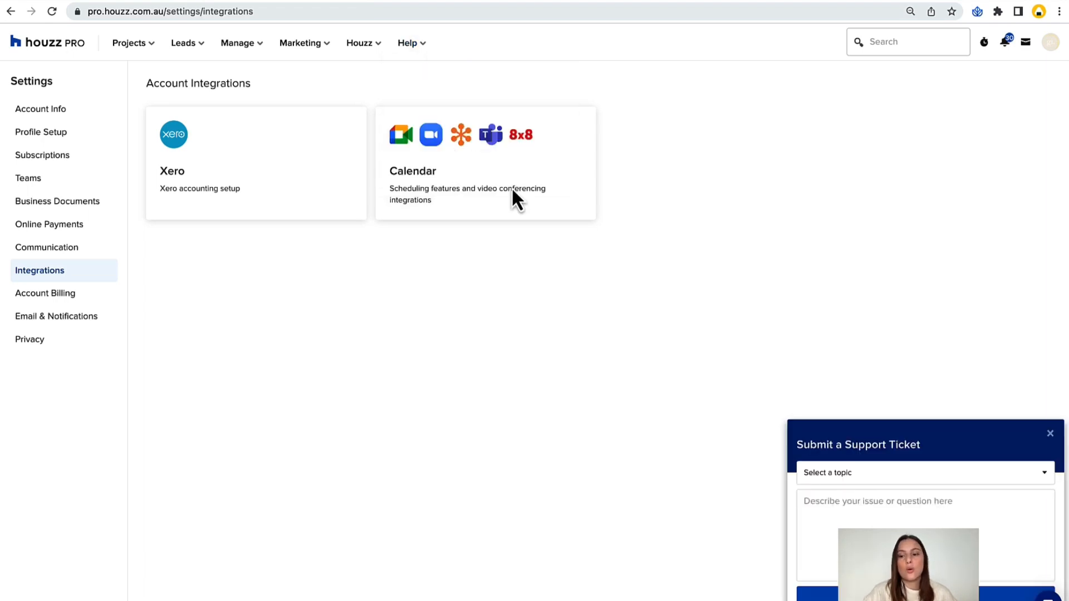
left_click(843, 472)
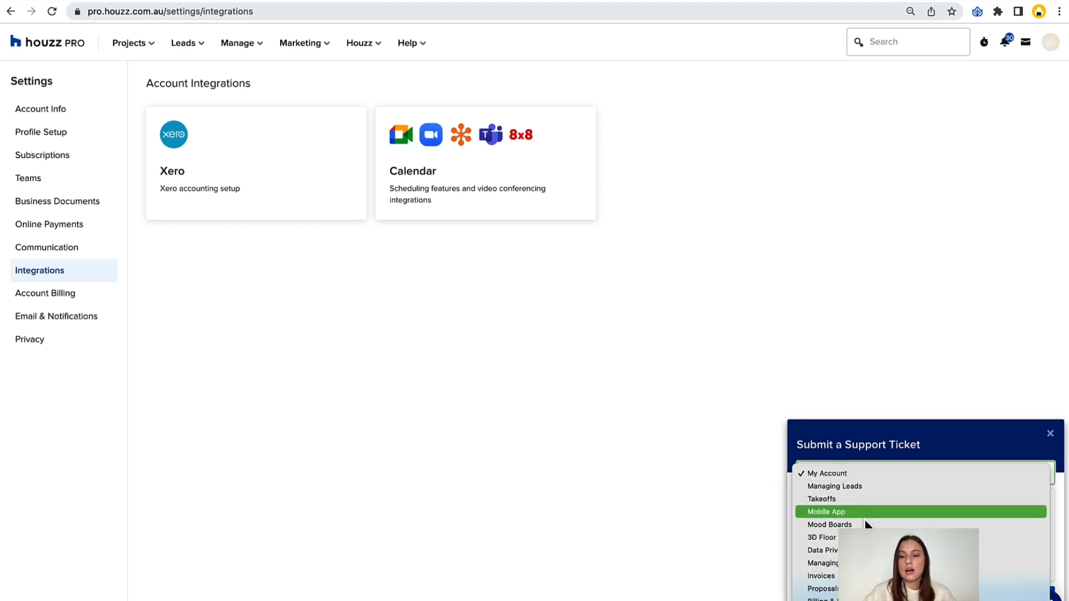
scroll(866, 545, "down", 3)
left_click(830, 531)
left_click(847, 510)
type("ho")
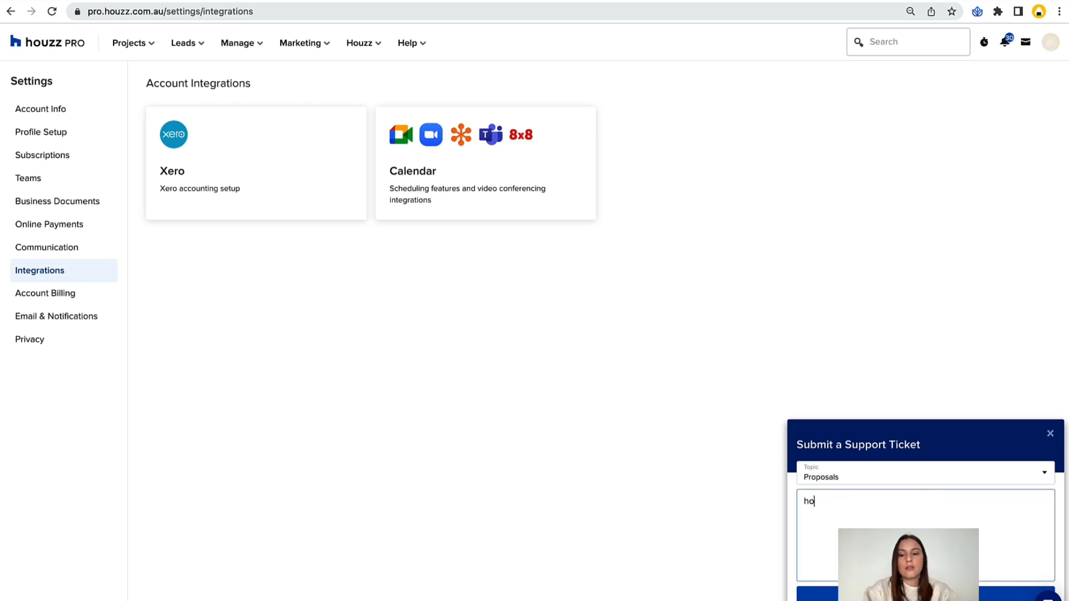
type("w to send the pr")
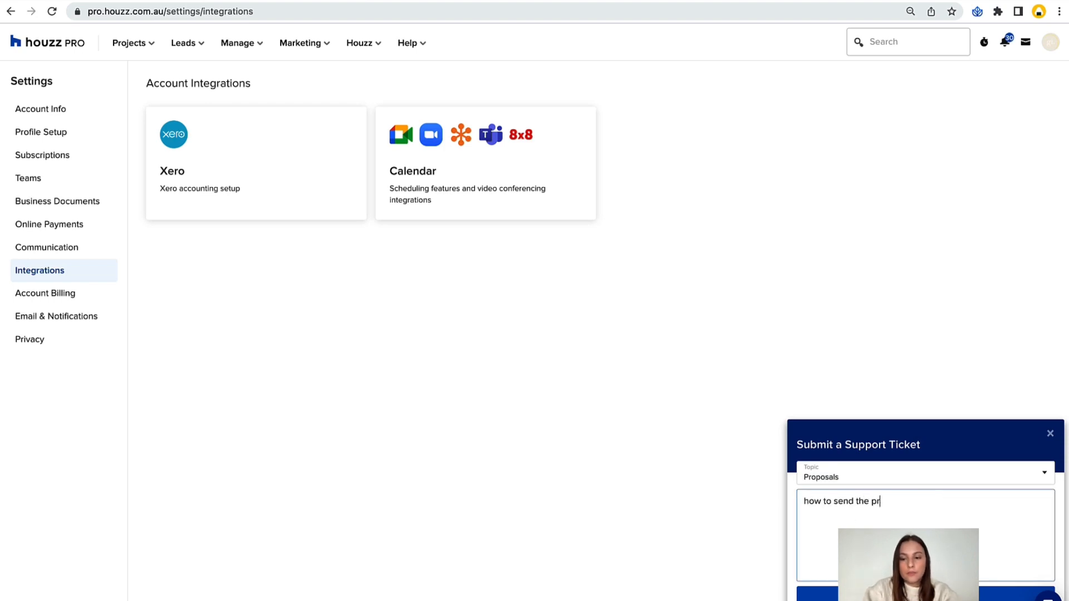
type("oposal?")
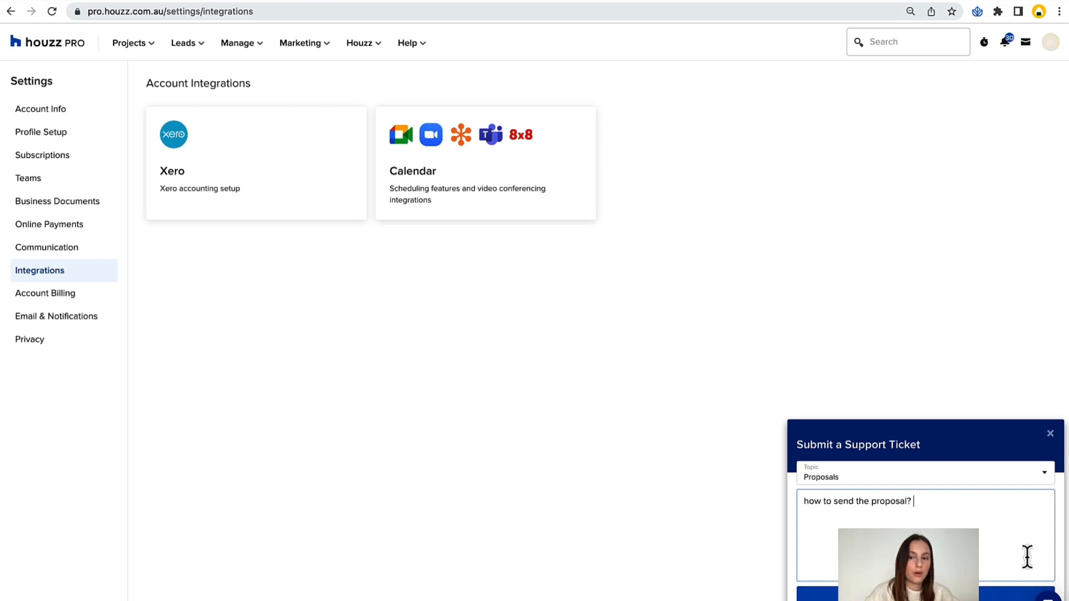
left_click(1051, 434)
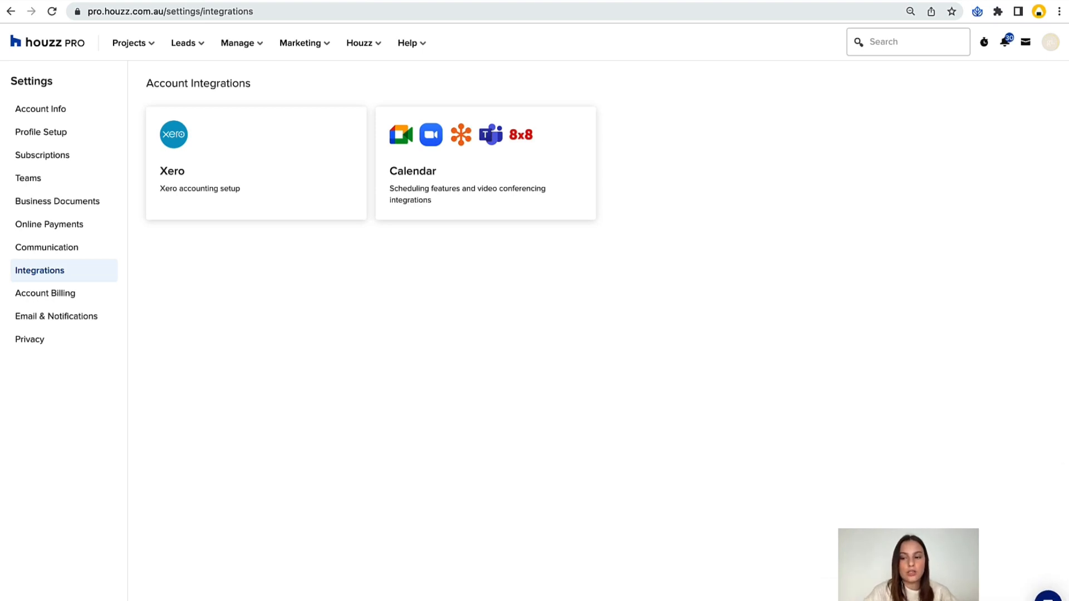
Open the support chat widget, view its past messages and home page, and close the widget.
left_click(1048, 595)
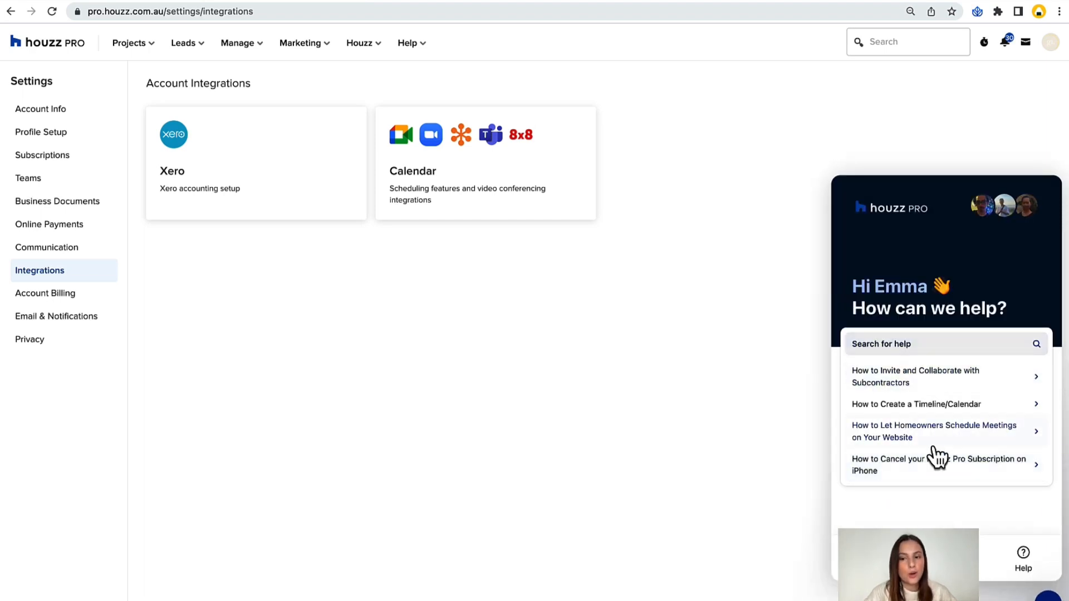
left_click(947, 559)
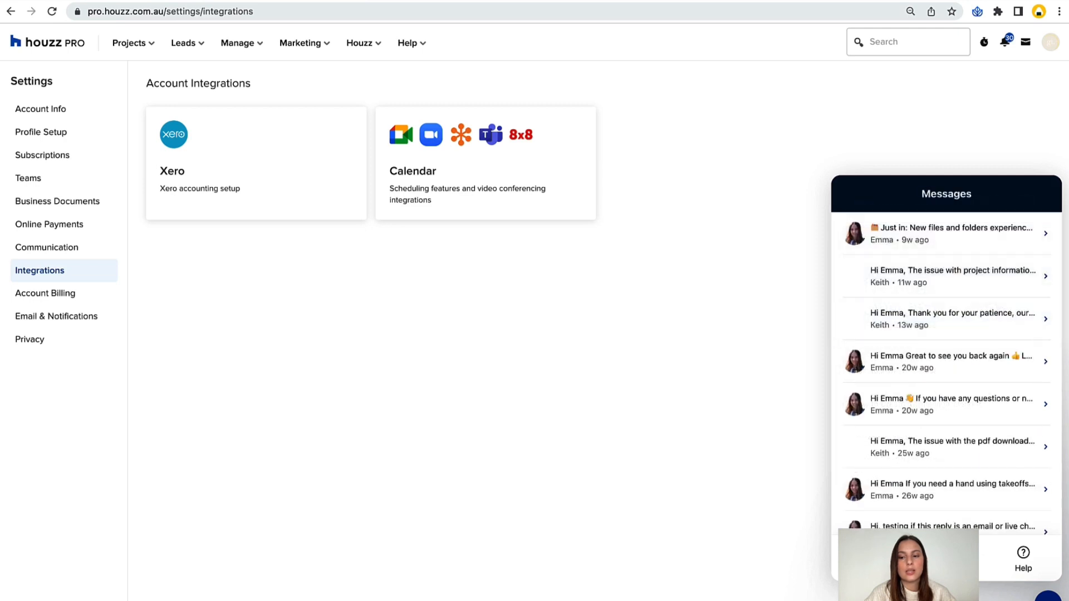
left_click(870, 558)
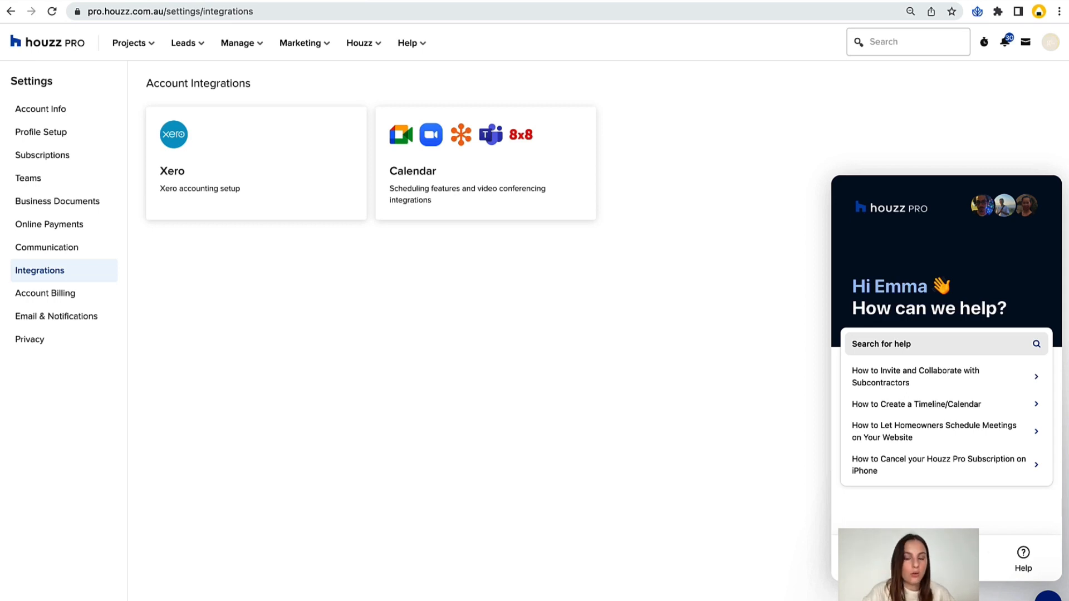
left_click(1048, 597)
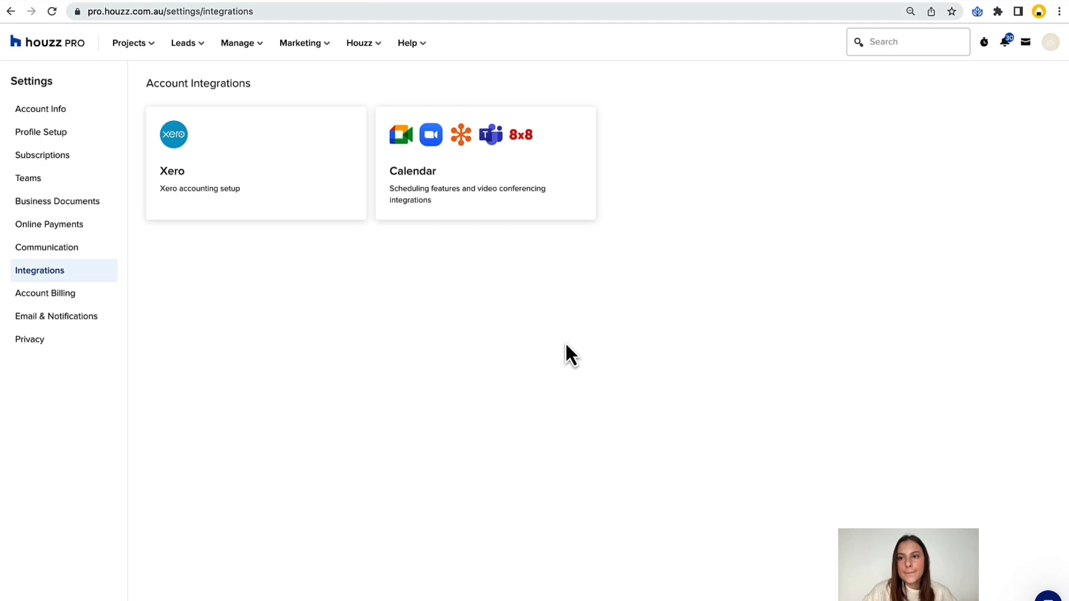
View the Account Billing, Email & Notifications and Privacy pages of the settings.
left_click(65, 295)
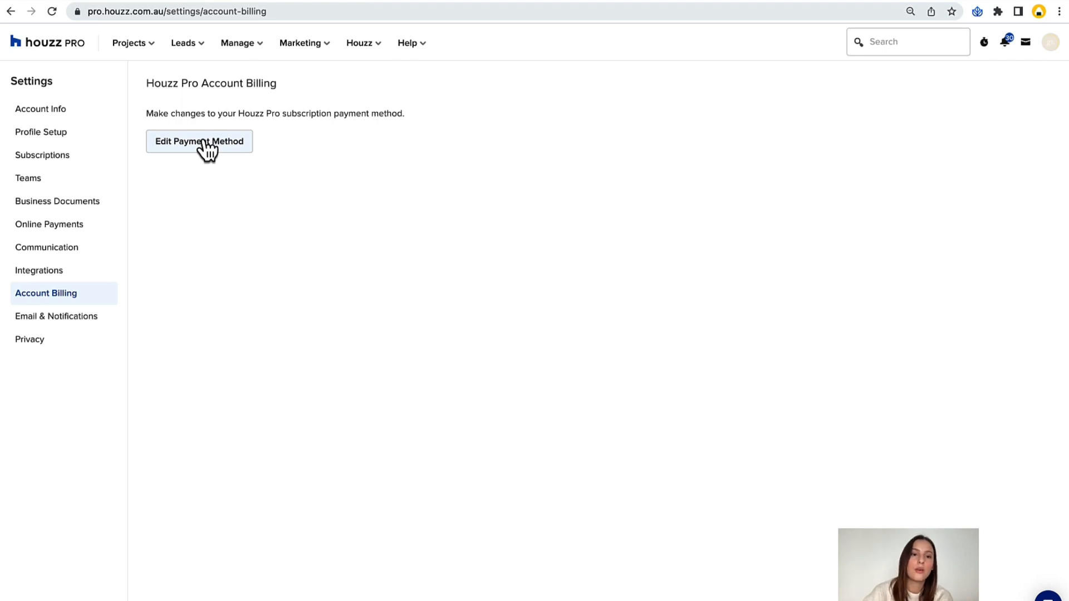
left_click(84, 328)
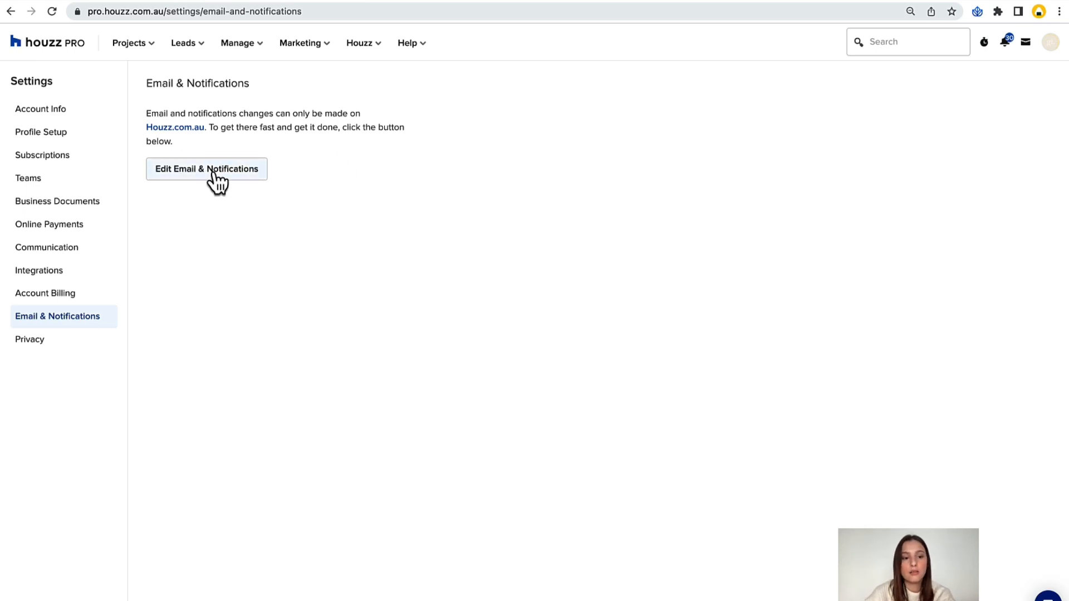
left_click(55, 346)
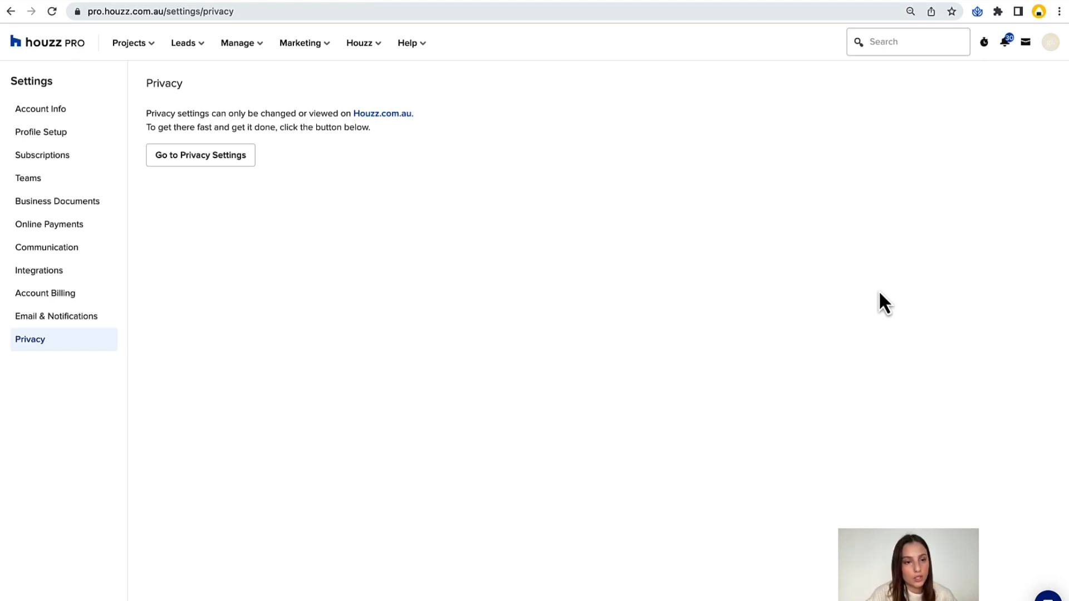
In the Business Documents accounting setup, switch the GST setting to Exclusive of GST and back to Inclusive of GST.
left_click(59, 204)
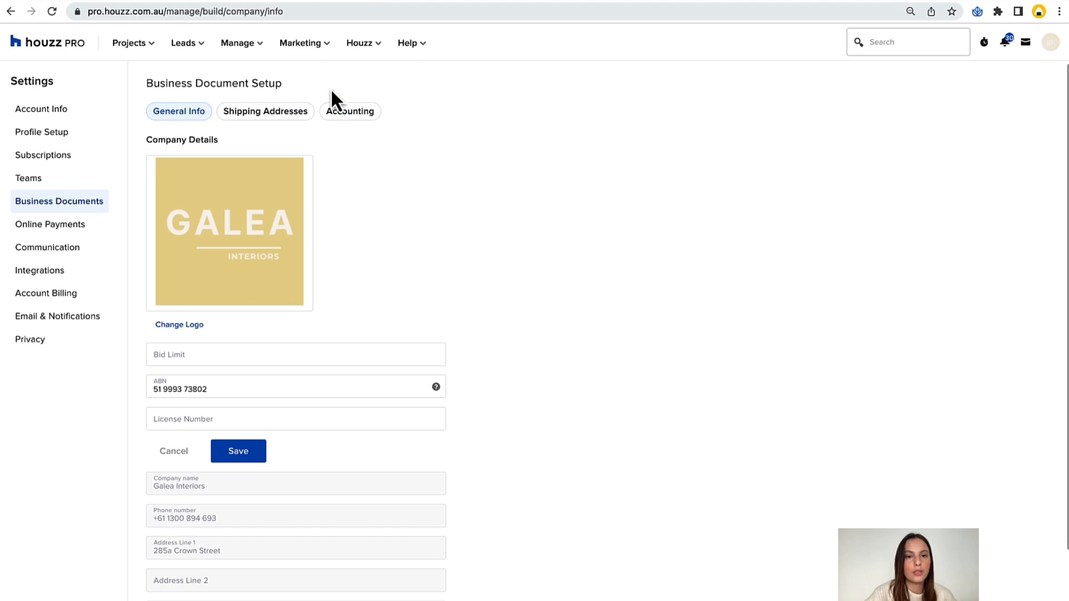
left_click(337, 117)
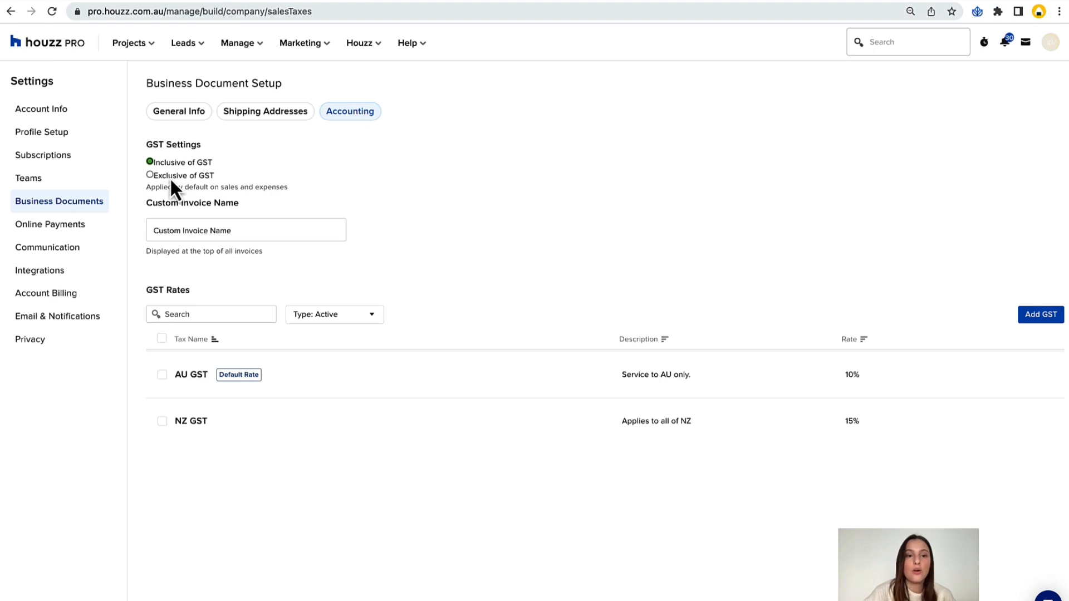
left_click_drag(143, 147, 201, 146)
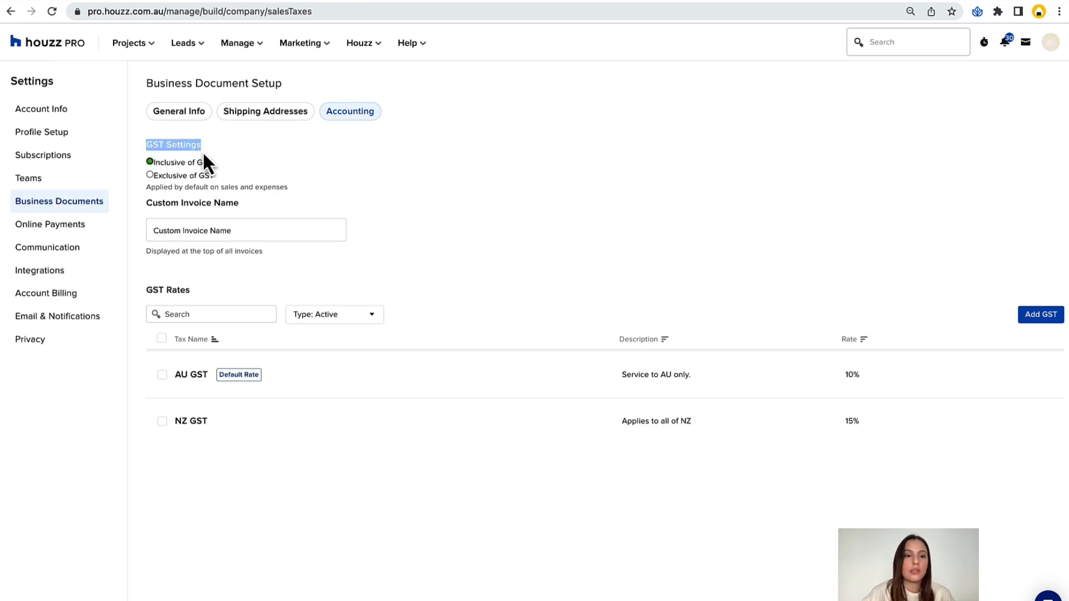
left_click(231, 173)
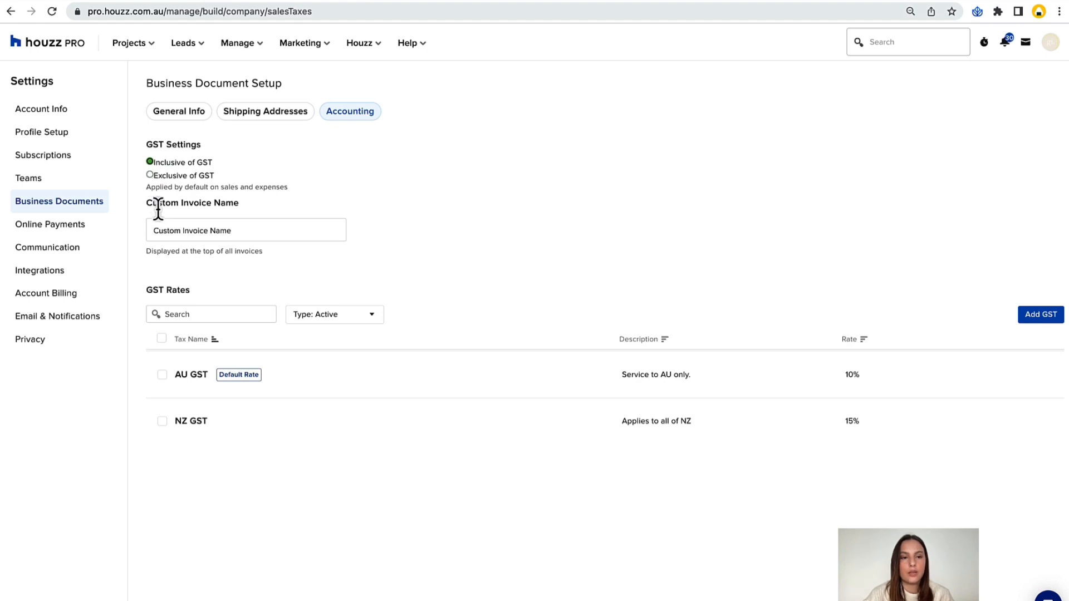
left_click(150, 177)
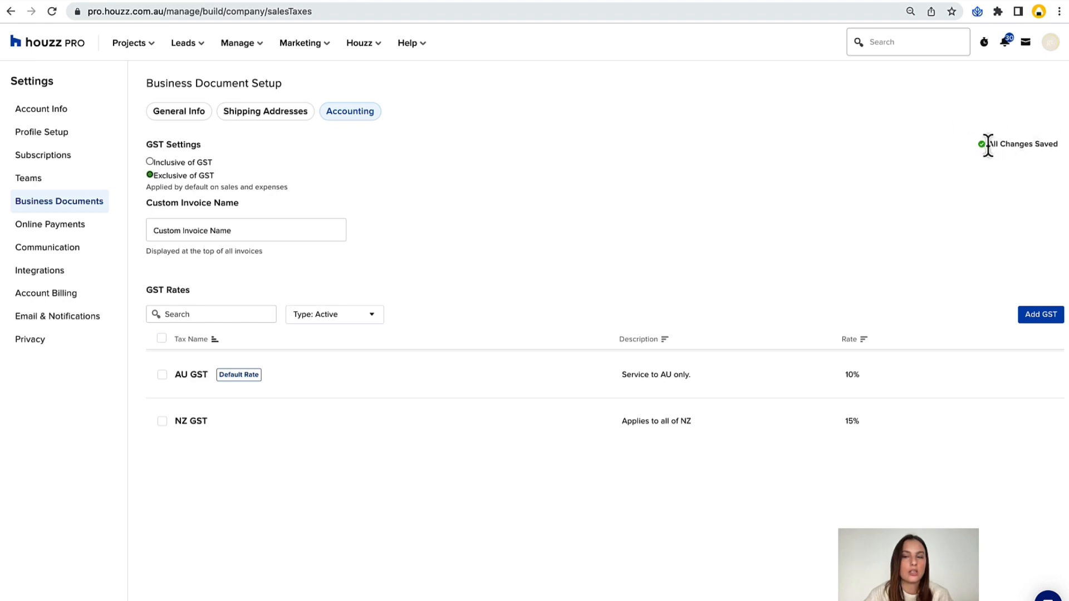
left_click(148, 163)
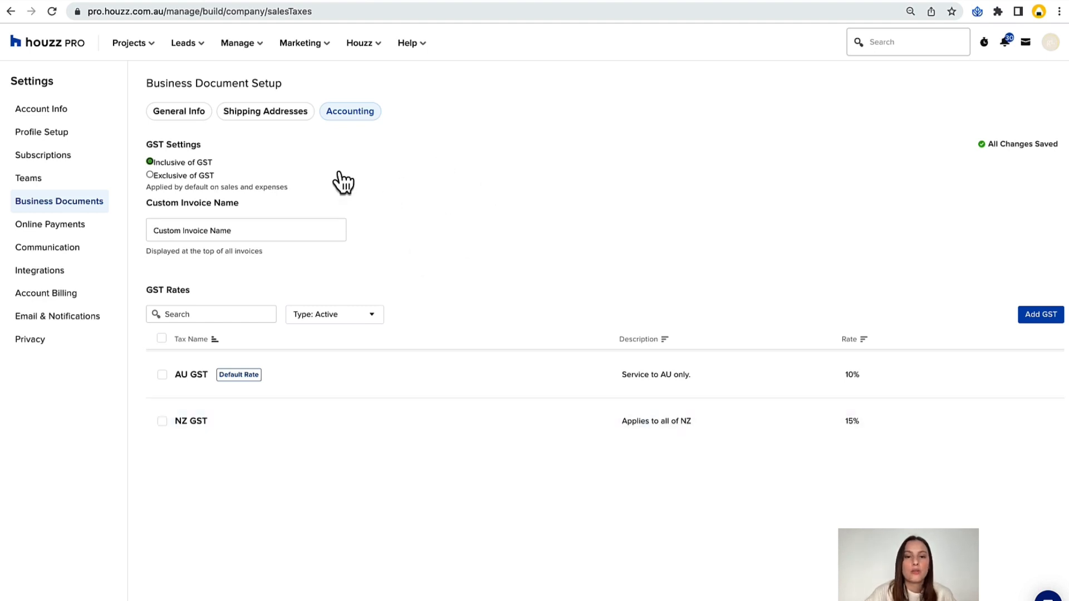
Open the recent project Strathfield Unit and go to its Room Planner.
left_click(148, 55)
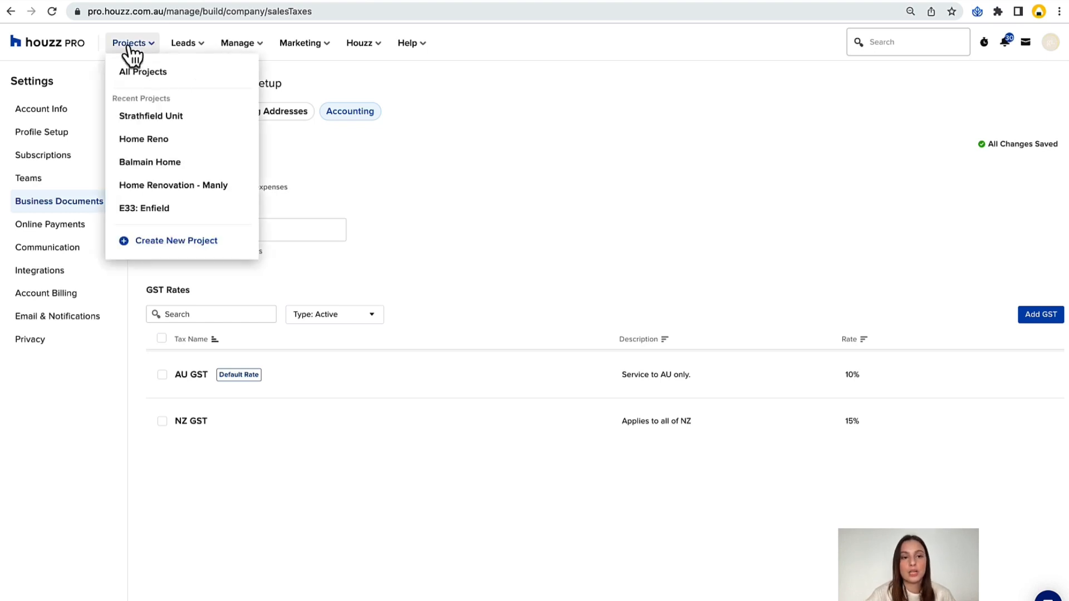
left_click(123, 119)
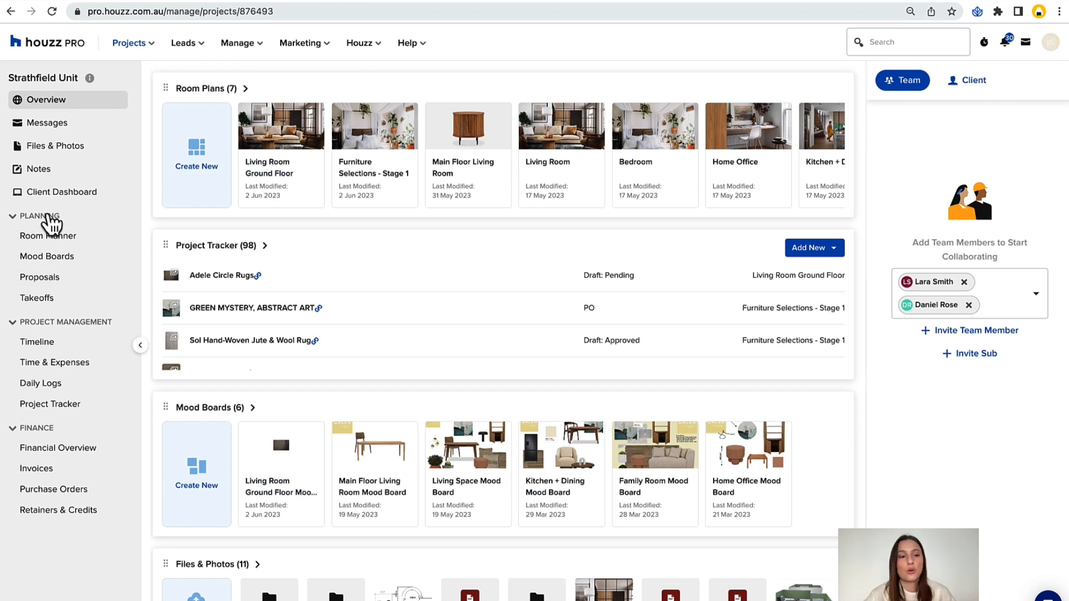
left_click(49, 238)
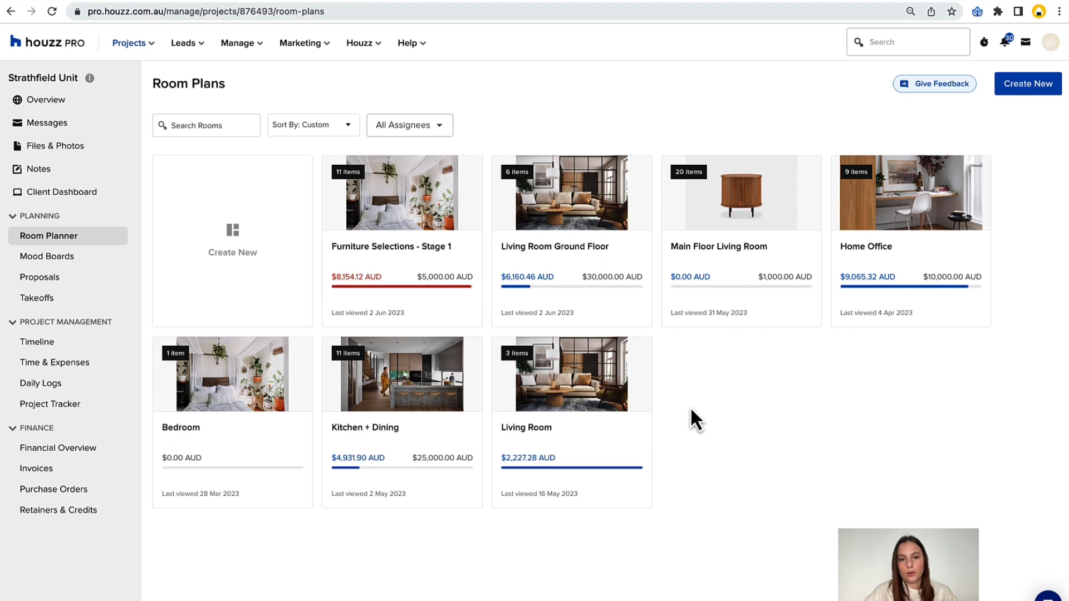
Start a new room plan in the Strathfield Unit project and name it Dining Room 1.
left_click(229, 245)
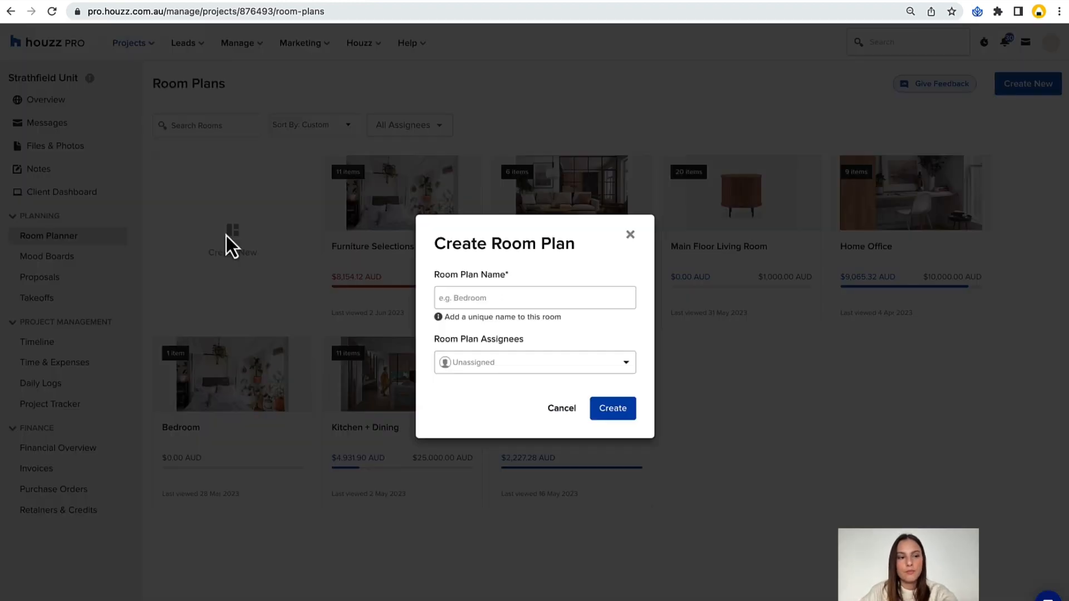
left_click(471, 299)
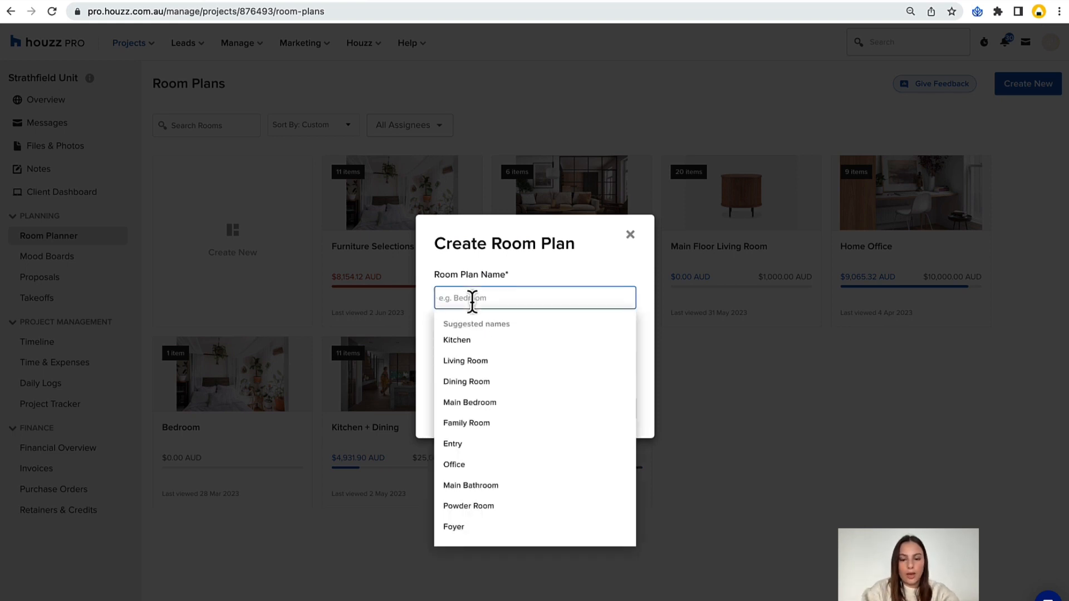
key("BackSpace")
key("BackSpace")
type("Dining Room")
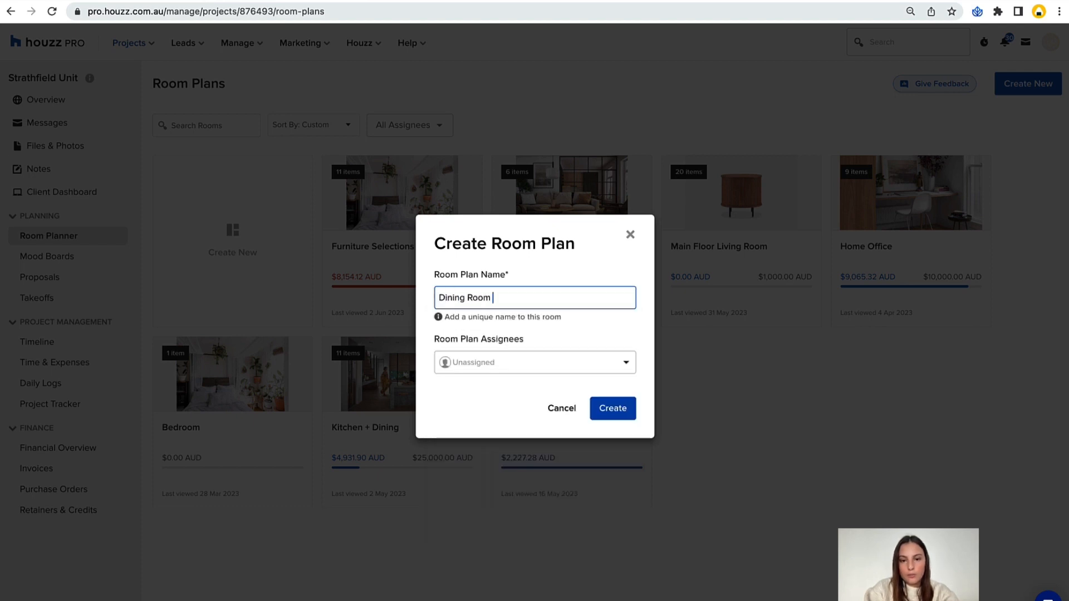
type(" 1")
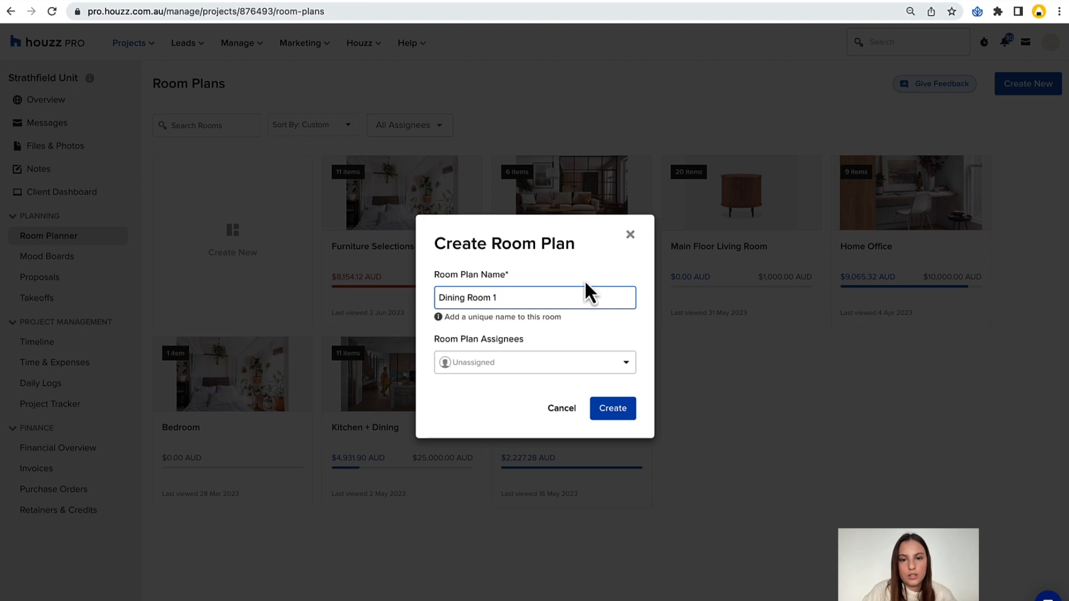
Assign both listed team members to the new room plan and create it.
left_click(508, 363)
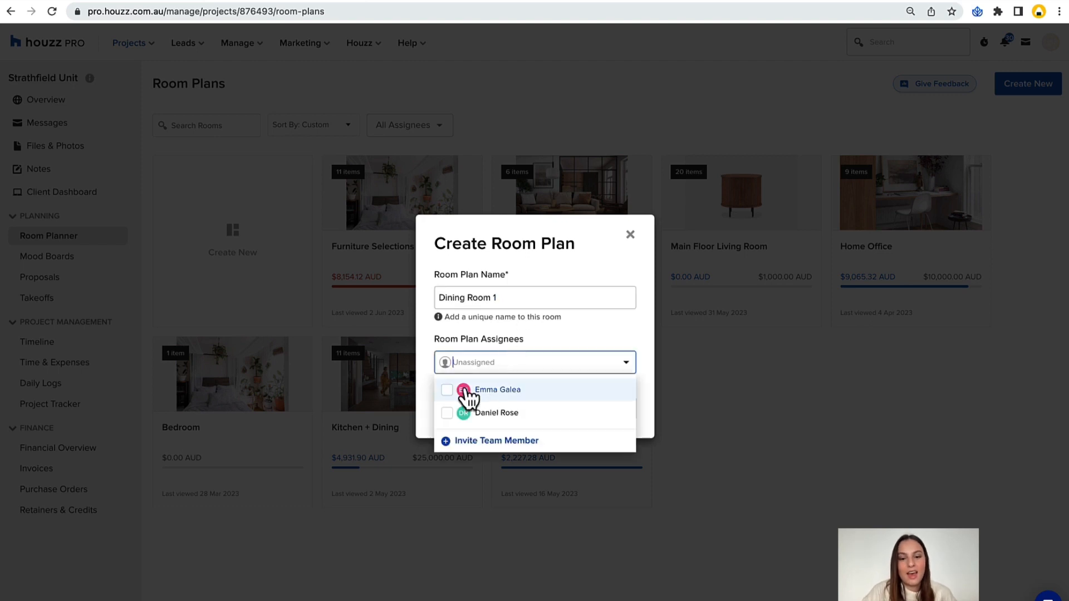
left_click(446, 392)
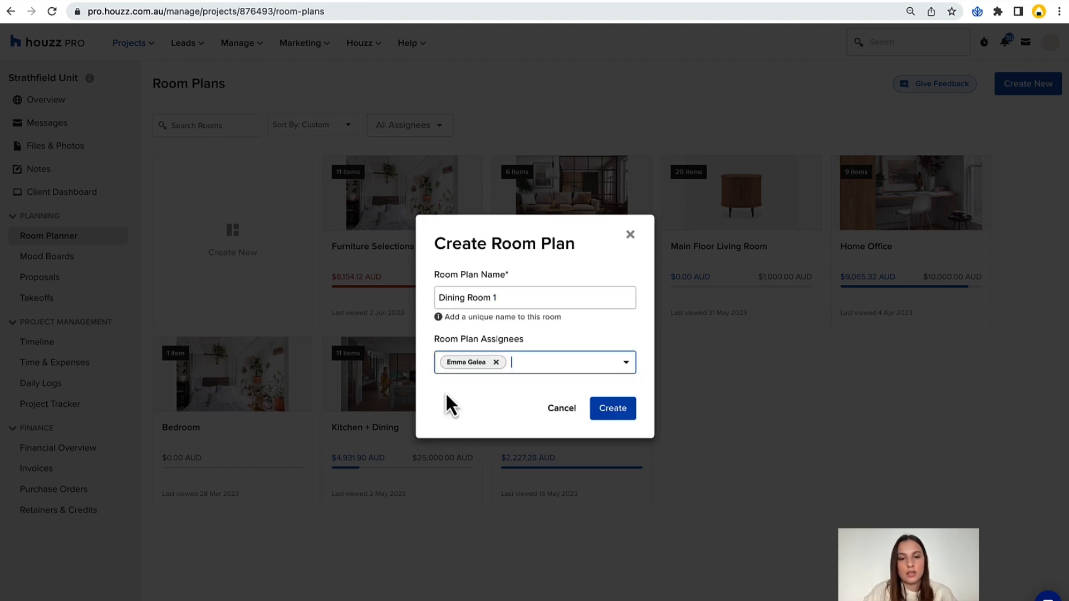
left_click(525, 362)
left_click(452, 444)
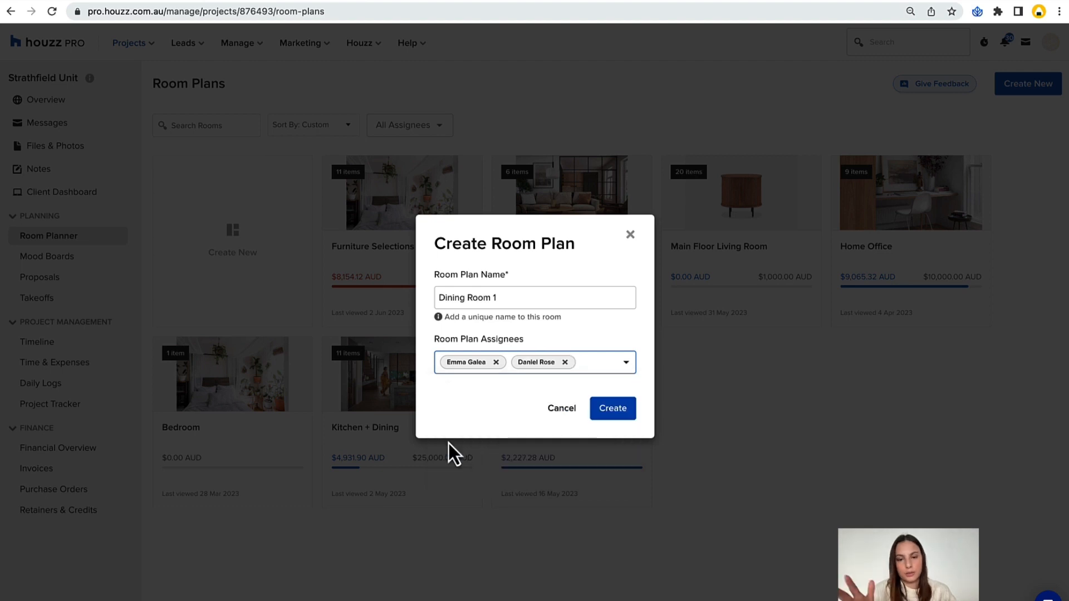
left_click(616, 412)
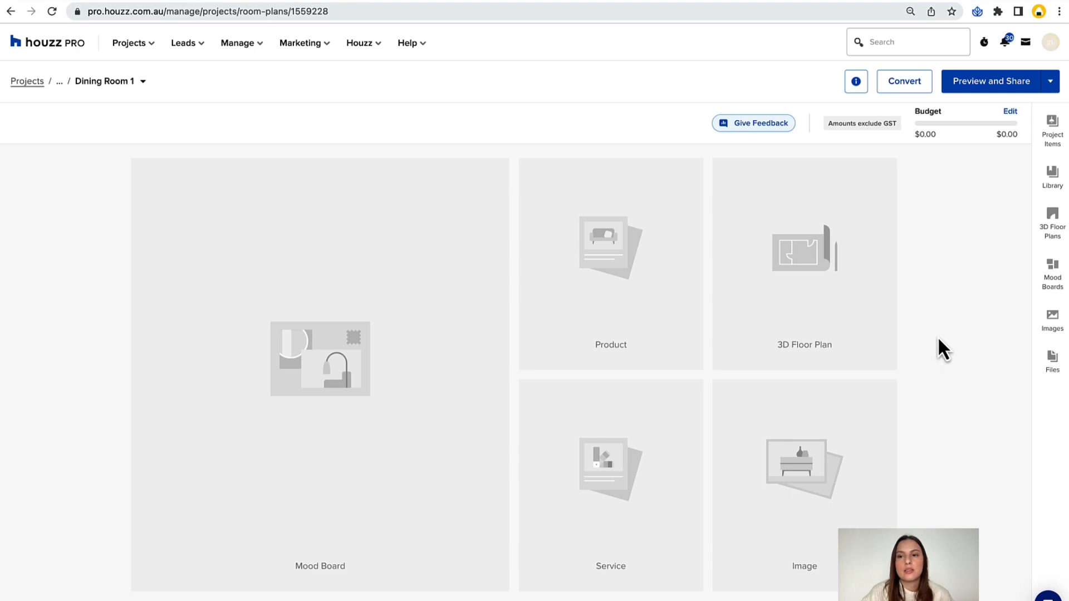
In the room plan info, upload Kitchen insp.jpeg from the Inspo Images folder as the cover image.
left_click(856, 83)
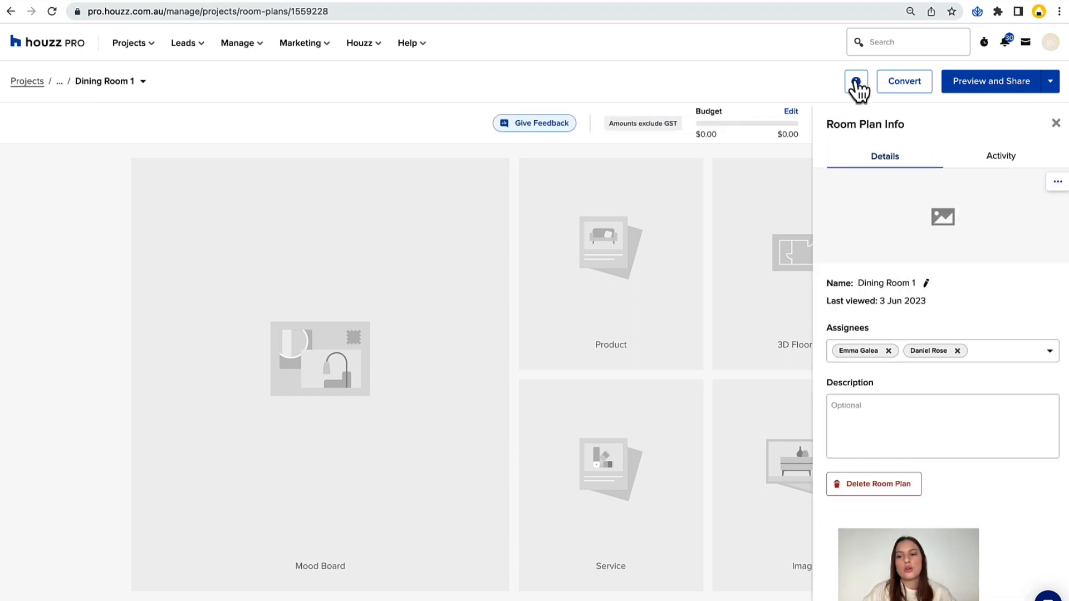
left_click(955, 239)
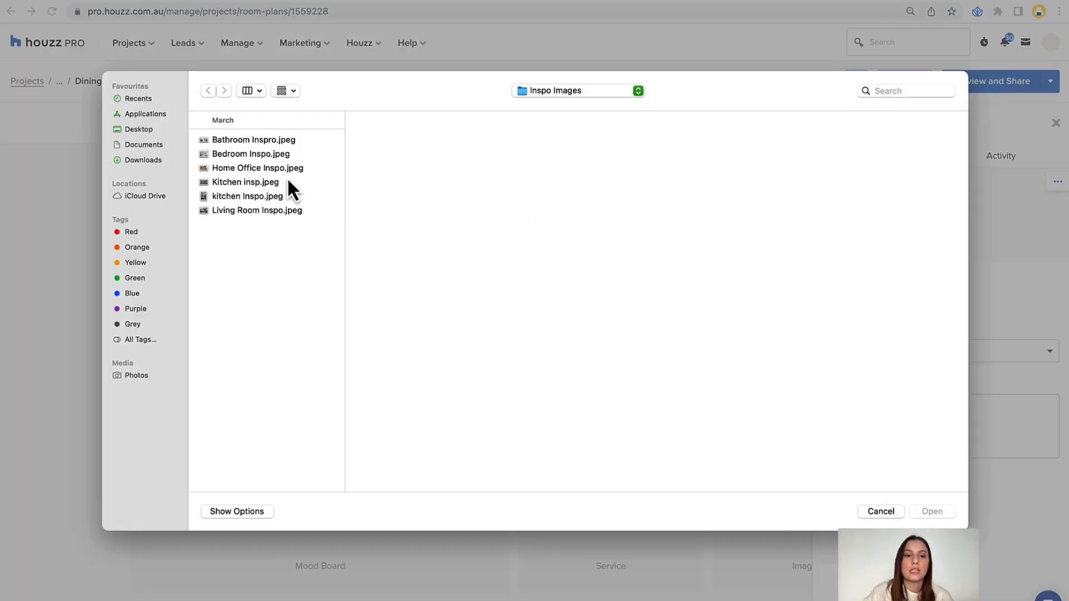
left_click(235, 195)
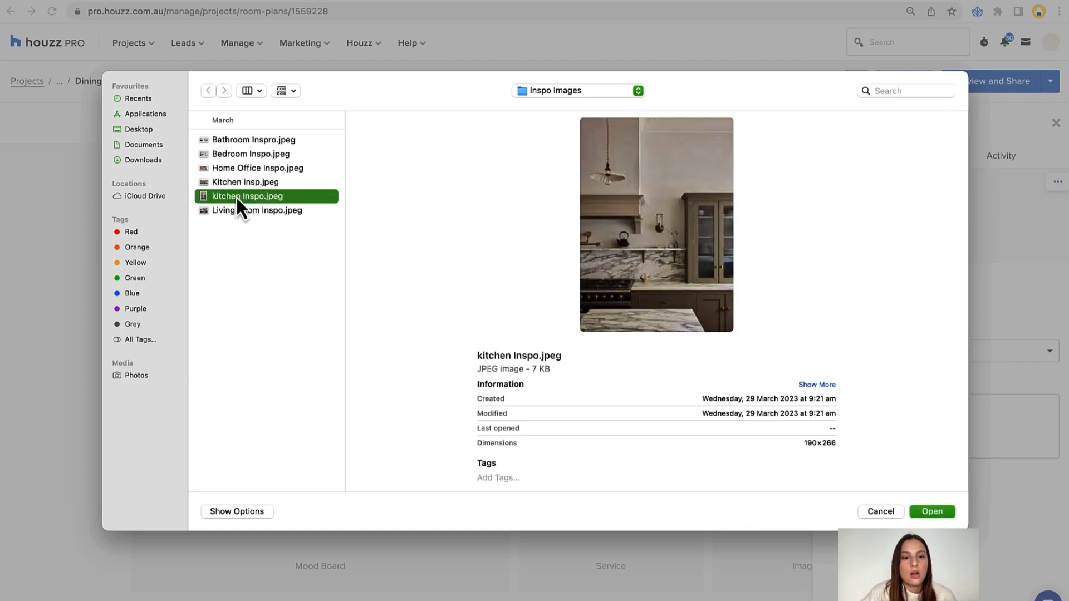
left_click(232, 183)
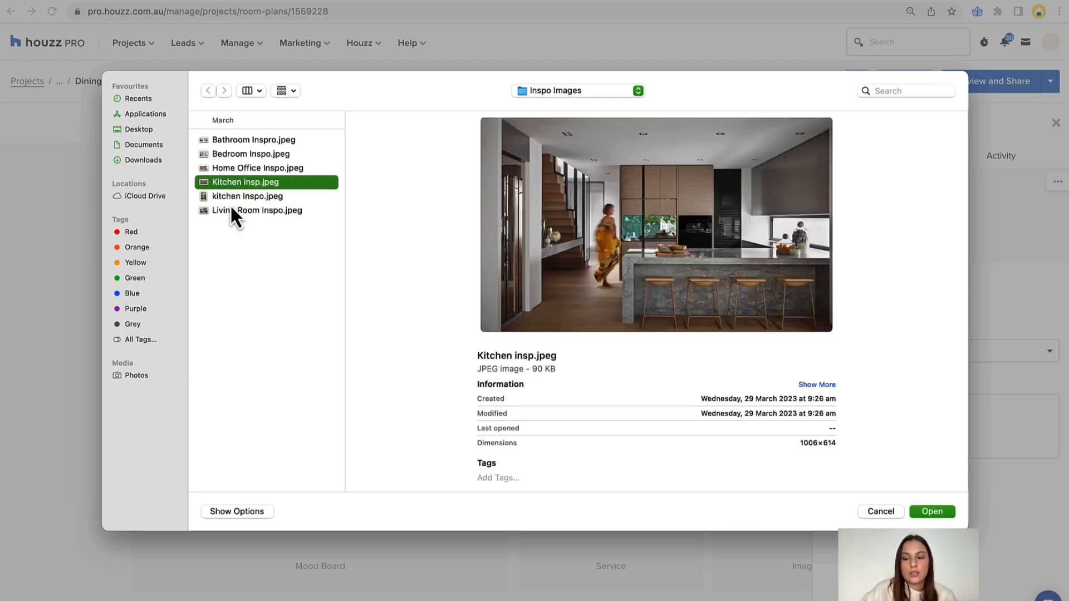
key("Return")
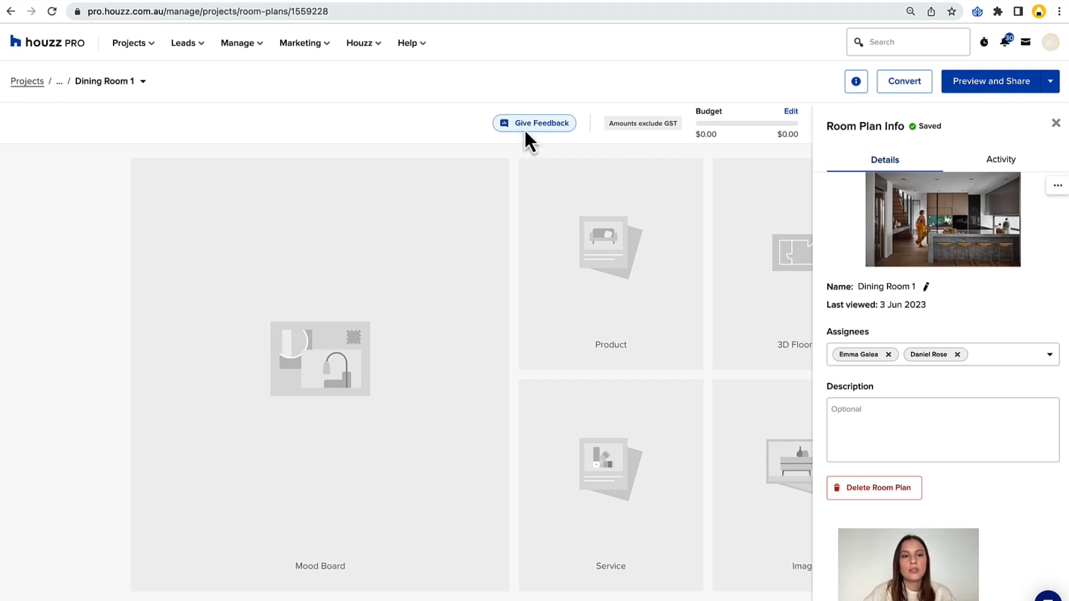
Return to the project's list of room plans and reopen Dining Room 1.
left_click(59, 82)
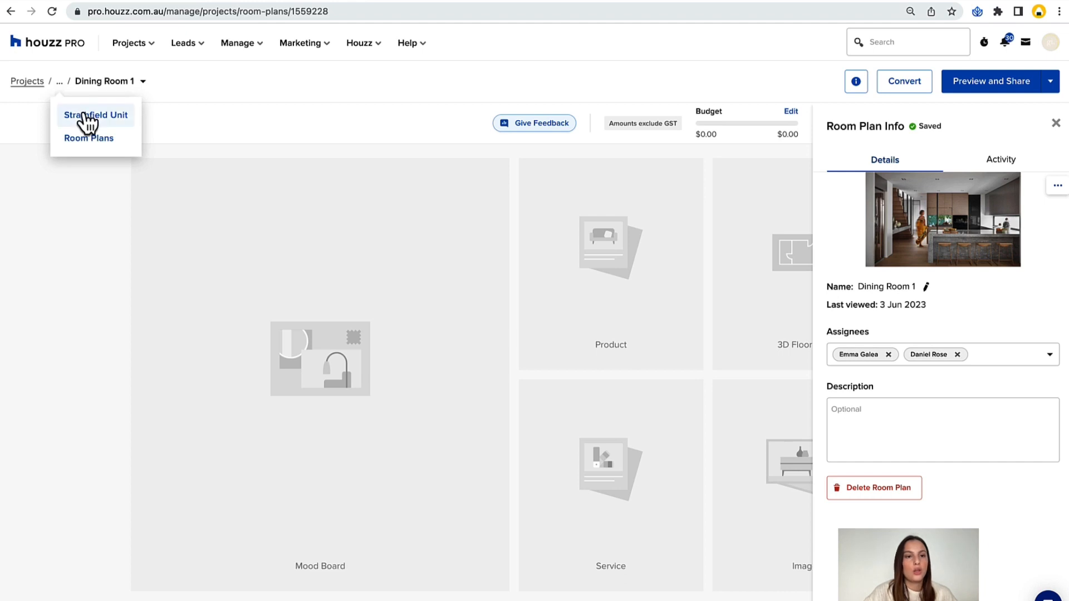
left_click(81, 149)
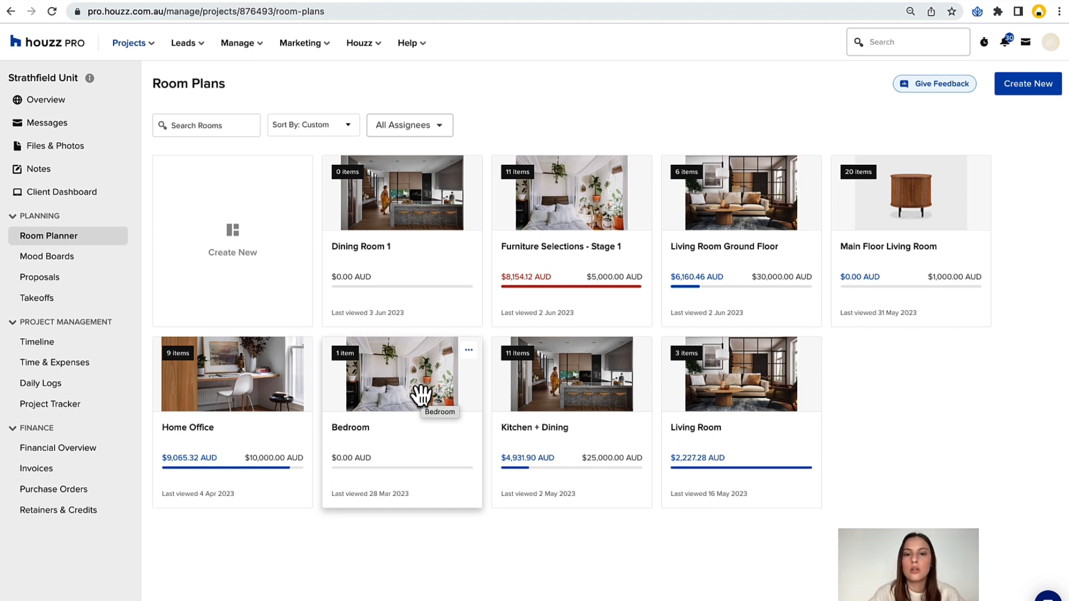
left_click(378, 208)
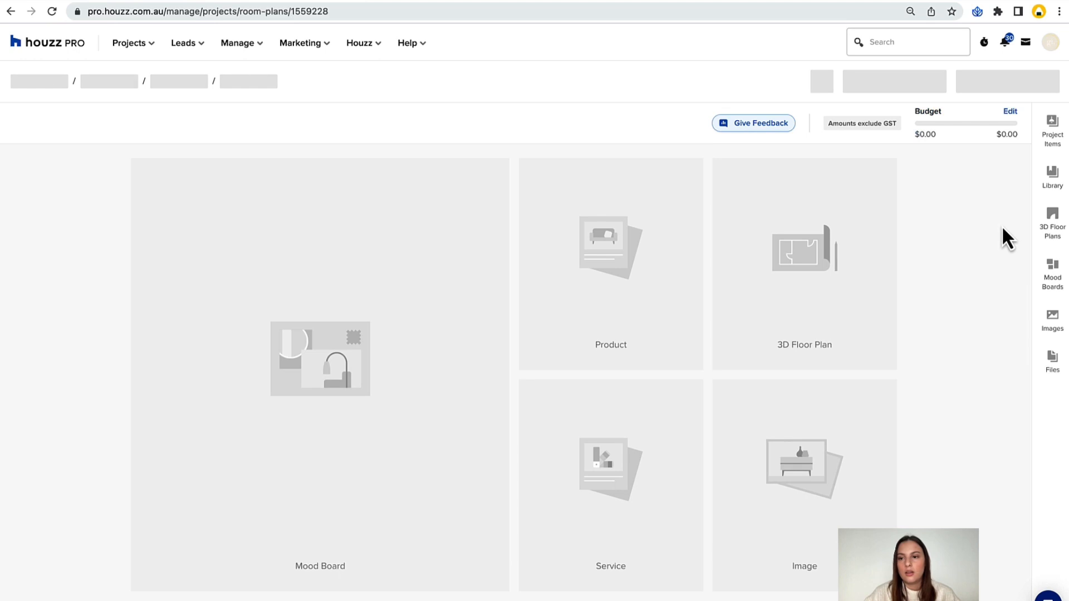
In the room plan info, enter the description "Make sure to stick to budget. Client loves dark materials.".
left_click(856, 82)
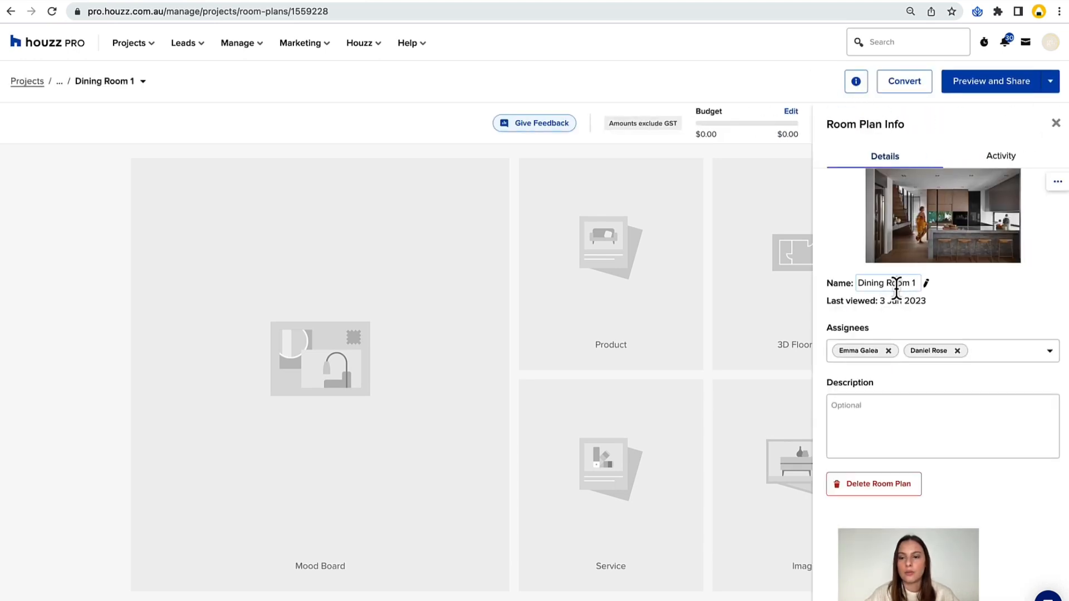
double_click(913, 283)
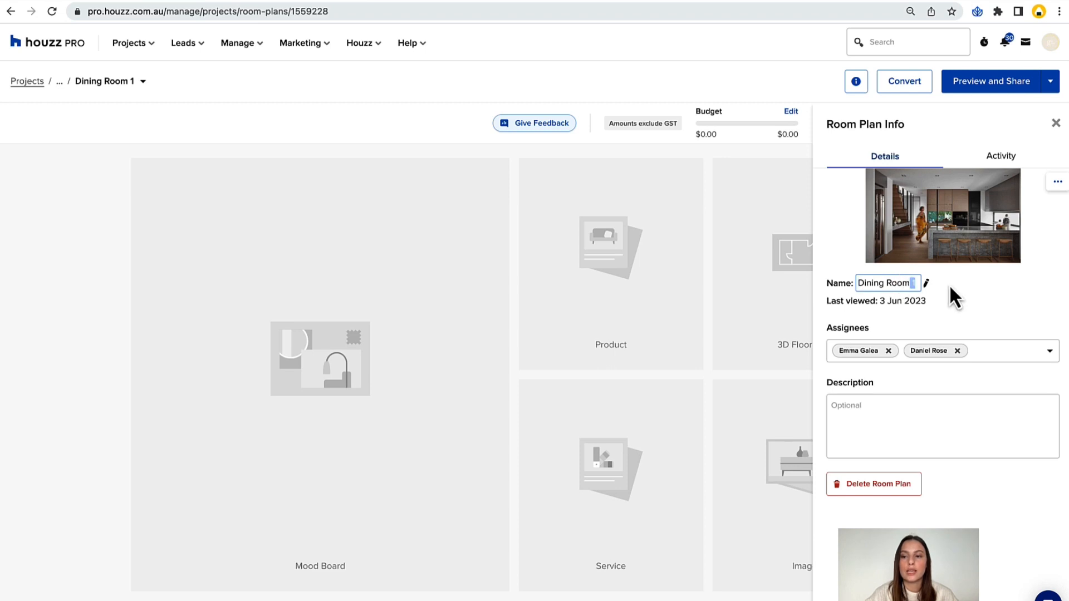
left_click(950, 285)
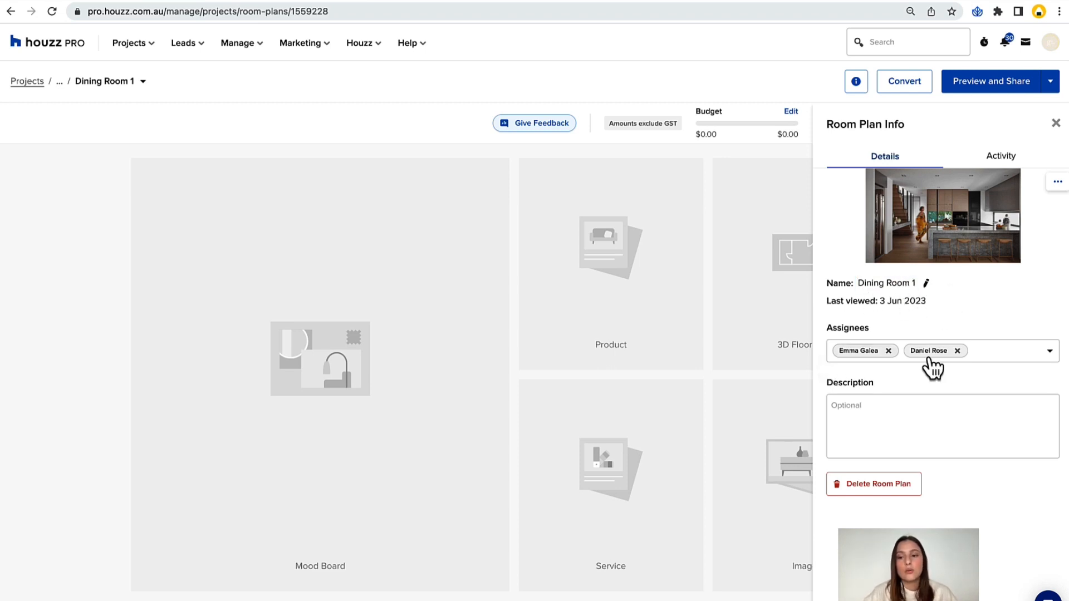
left_click(900, 426)
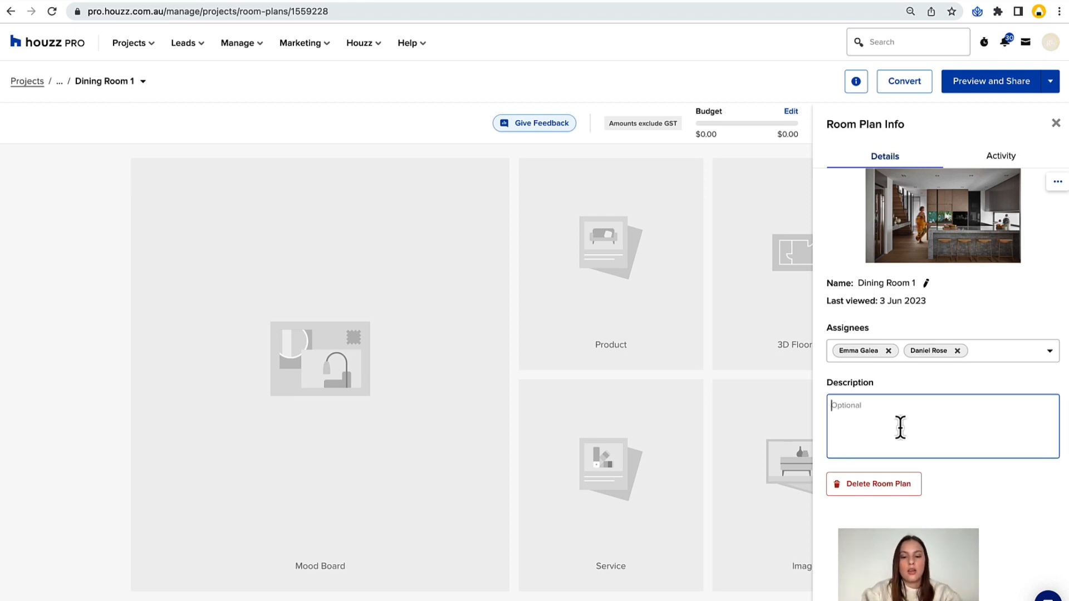
type("Make sure to stick to budget. Client aloves")
key("BackSpace")
key("BackSpace")
key("BackSpace")
key("BackSpace")
key("BackSpace")
key("BackSpace")
key("BackSpace")
type("loves dark materials.")
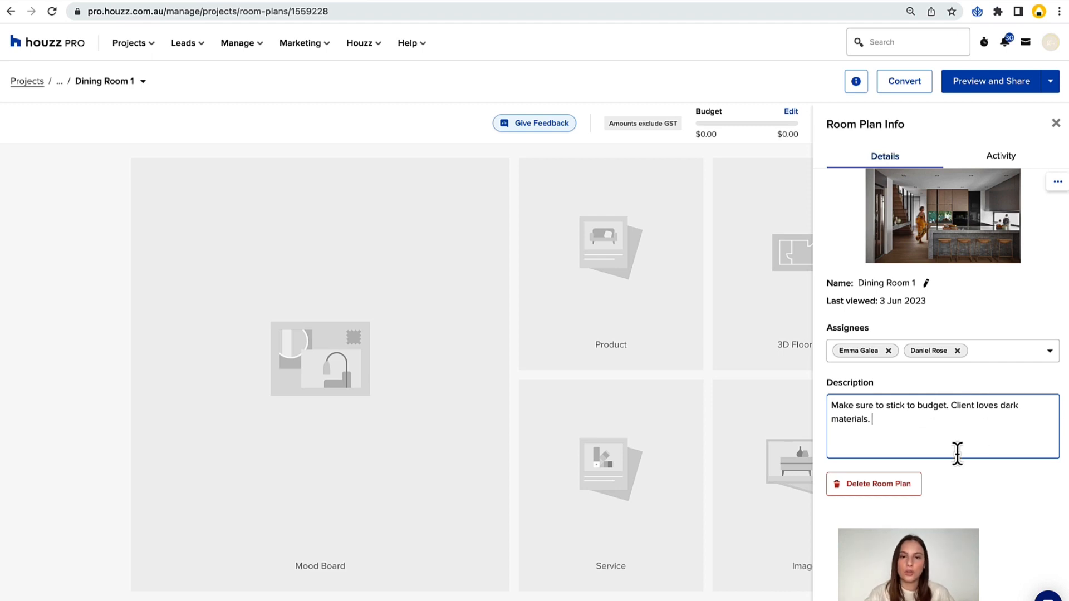
left_click(1031, 375)
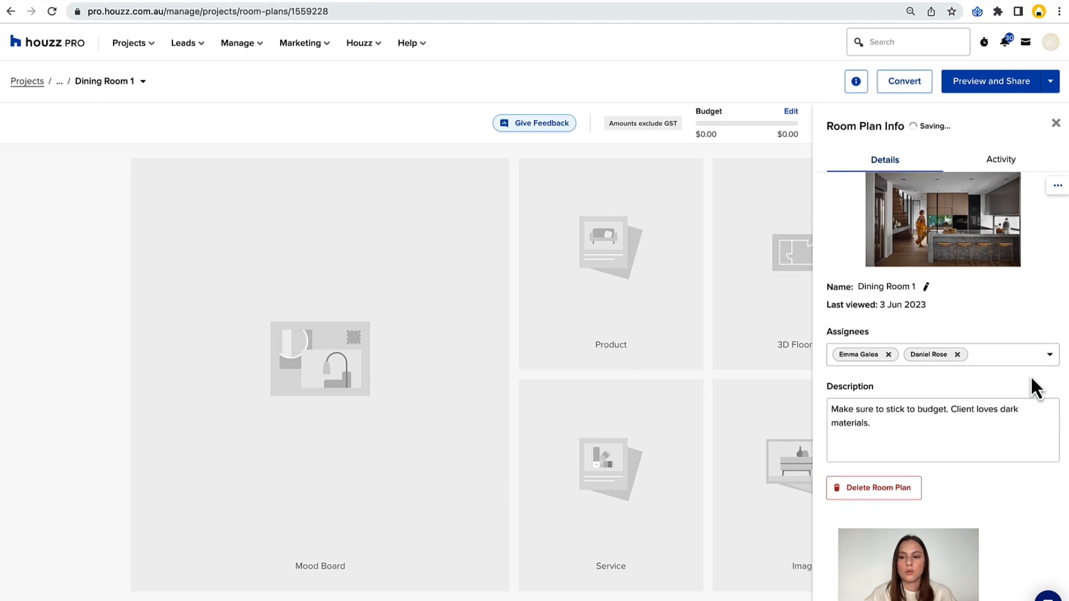
View the room plan's activity log and close the room plan info.
left_click(993, 164)
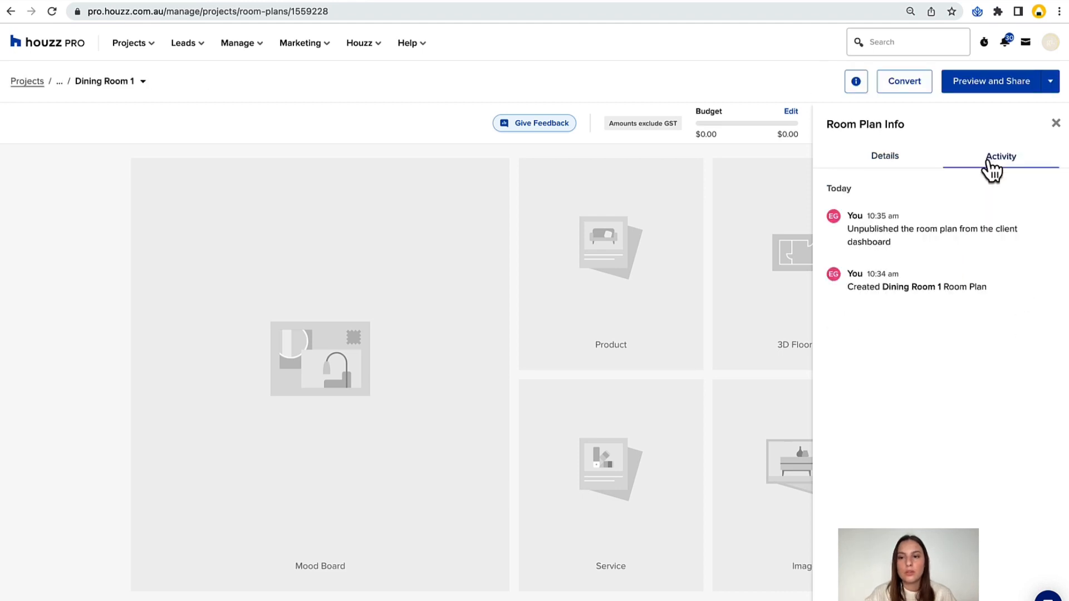
left_click(907, 166)
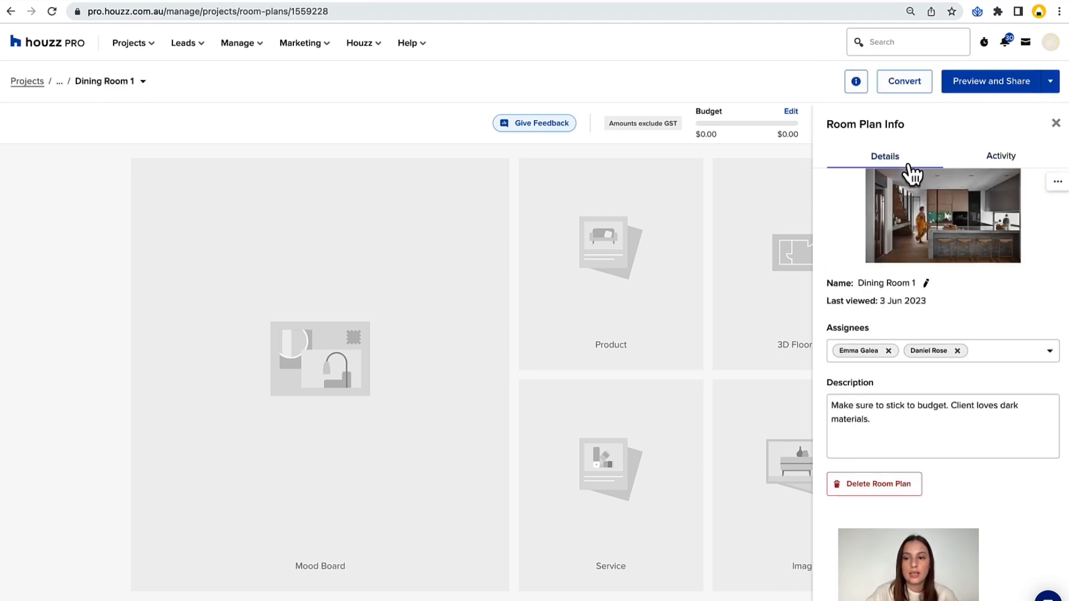
left_click(992, 161)
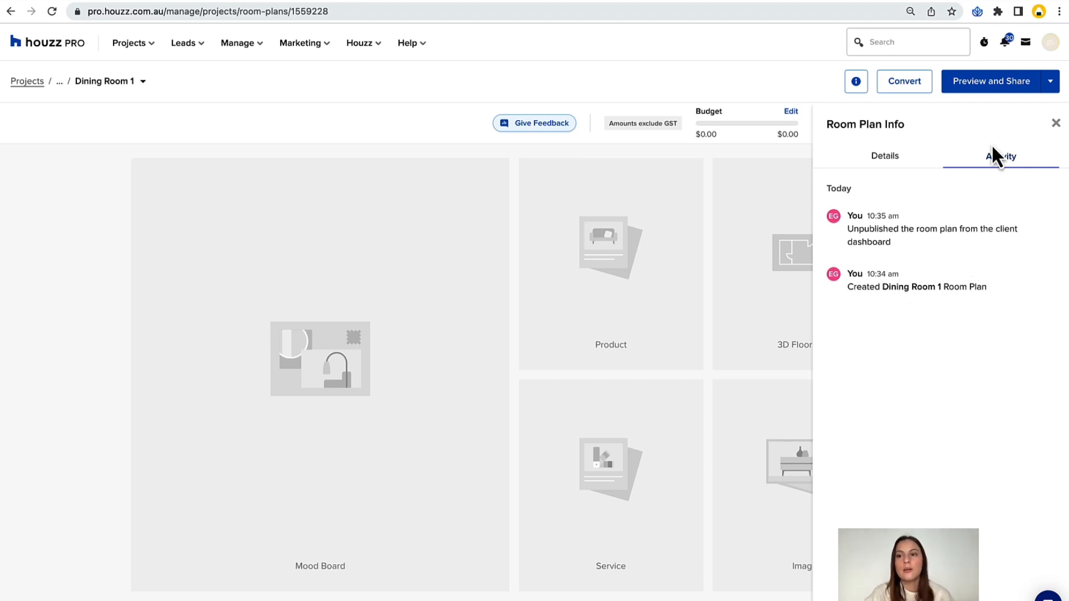
left_click(1056, 123)
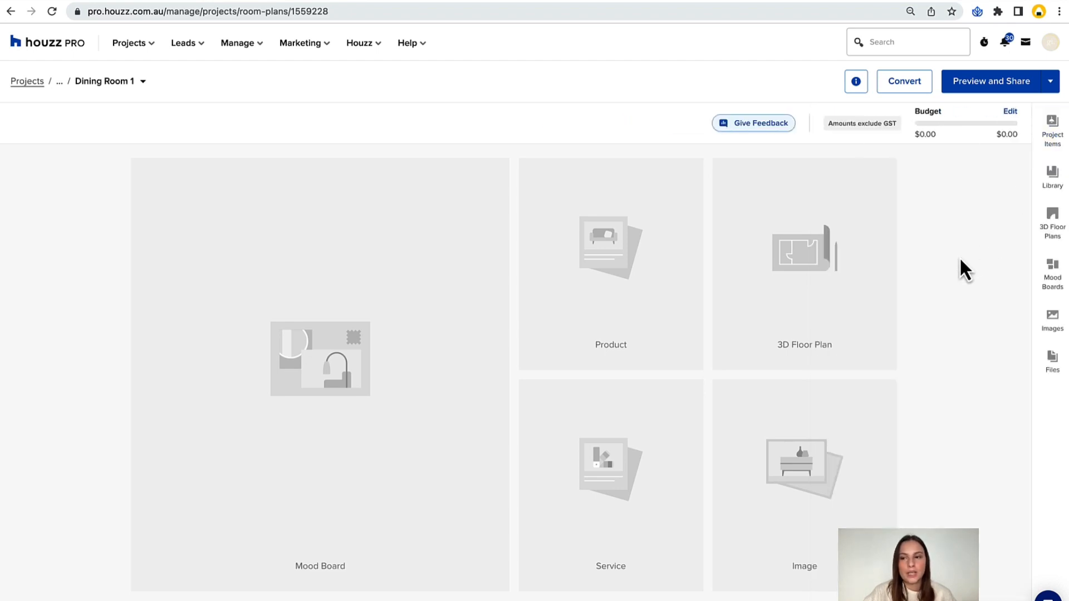
View the project items, then add the Noa Curve Buffet and Tolv Inlay Upholstered Barstool from the product library to the room plan.
left_click(1053, 123)
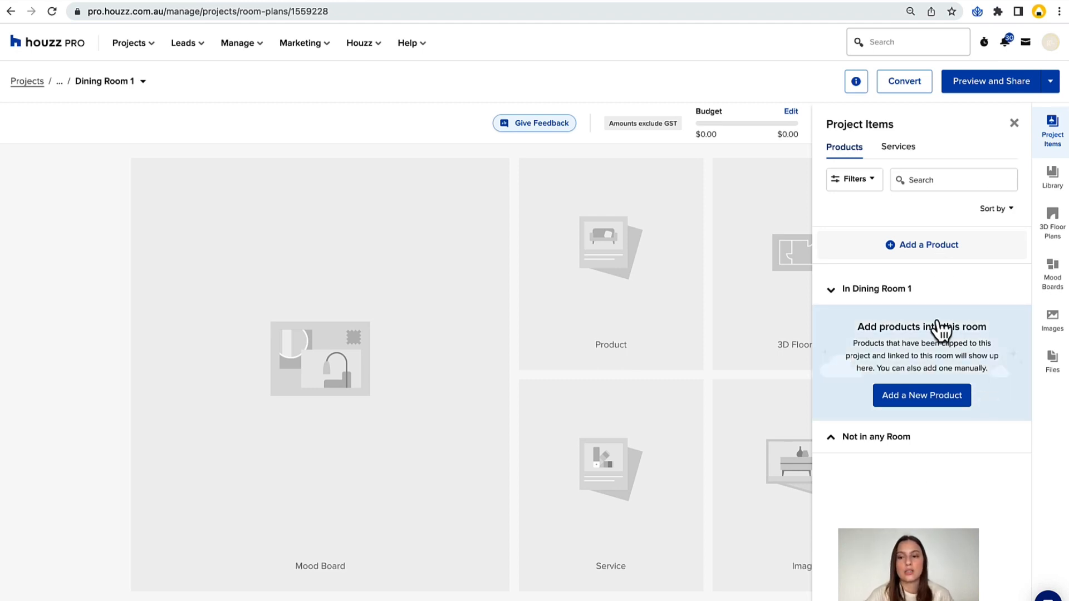
left_click(1050, 192)
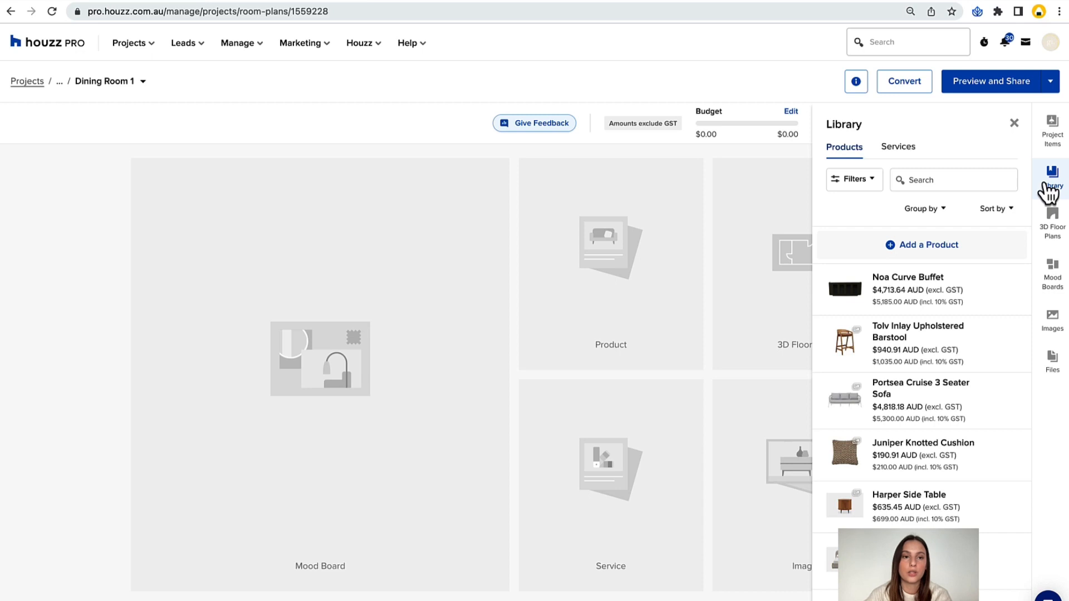
mouse_move(908, 295)
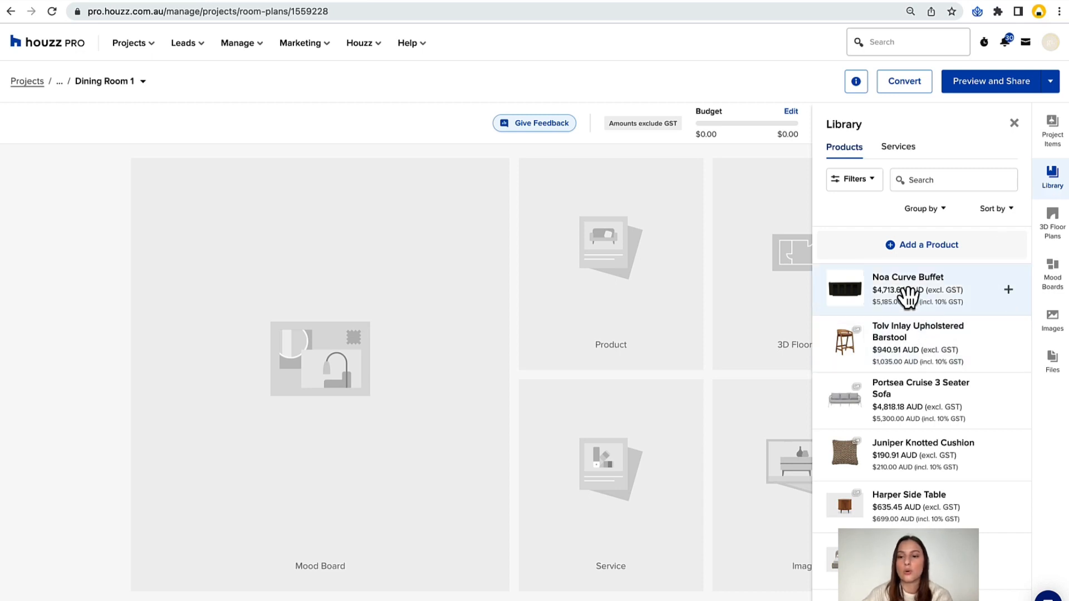
left_click(908, 295)
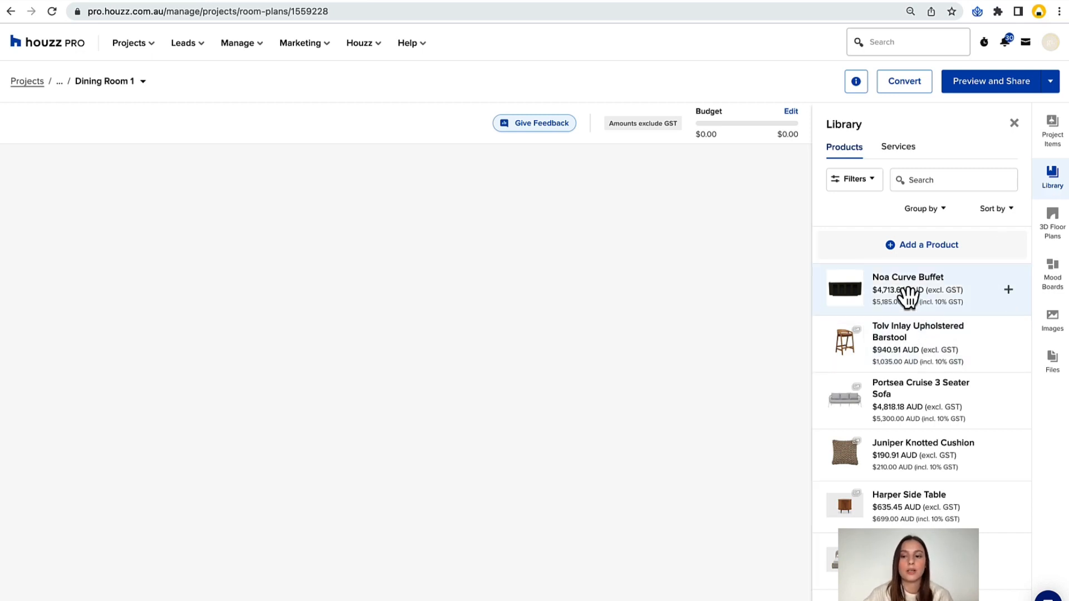
mouse_move(913, 357)
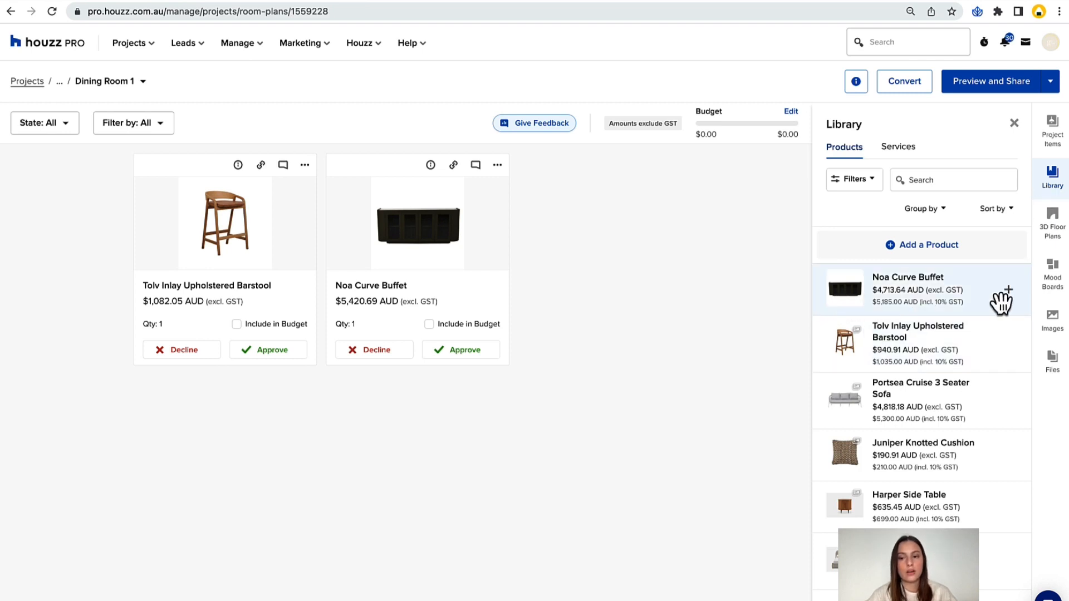
Add the Juniper Knotted Cushion, Harper Side Table, Tolv Inlay Dining Arm Chair, Juniper Wave Cushion and Kennedy Curve Occasional Chair from the library to the room plan.
mouse_move(886, 398)
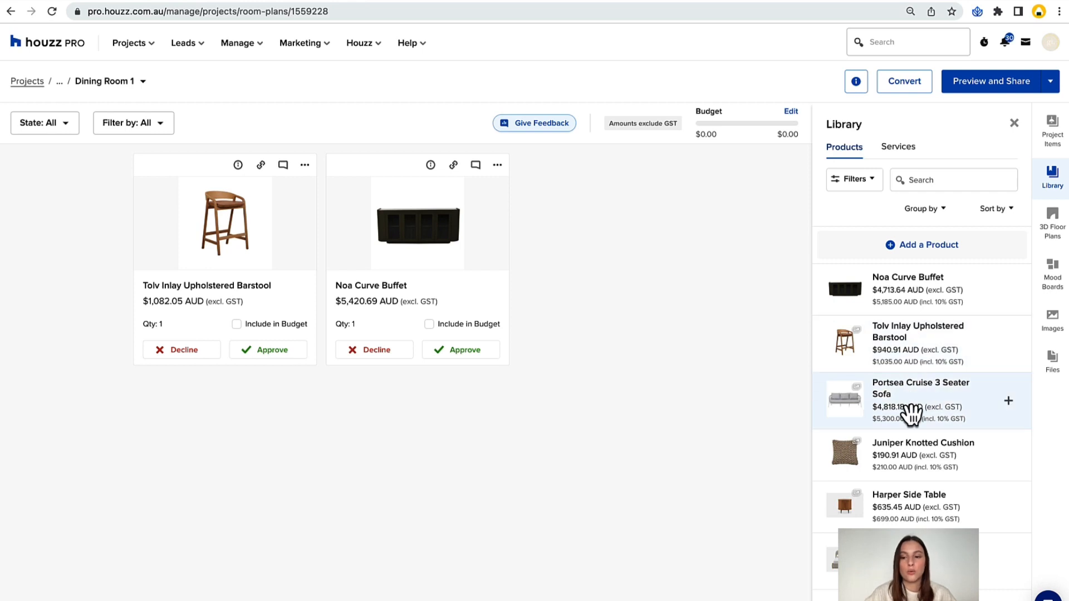
left_click(906, 452)
scroll(906, 451, "down", 2)
left_click(914, 386)
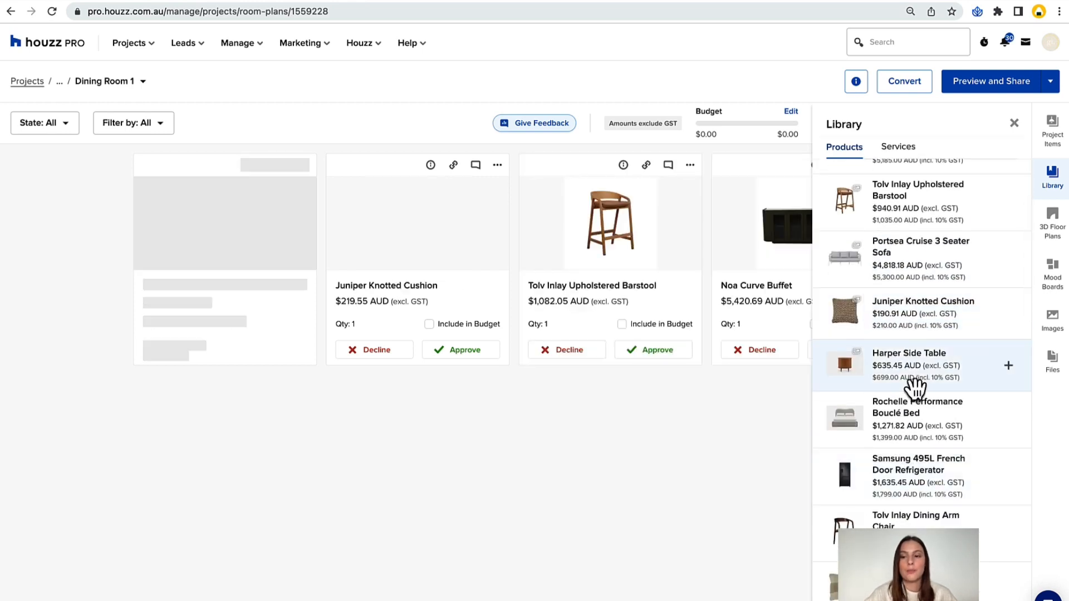
left_click(899, 519)
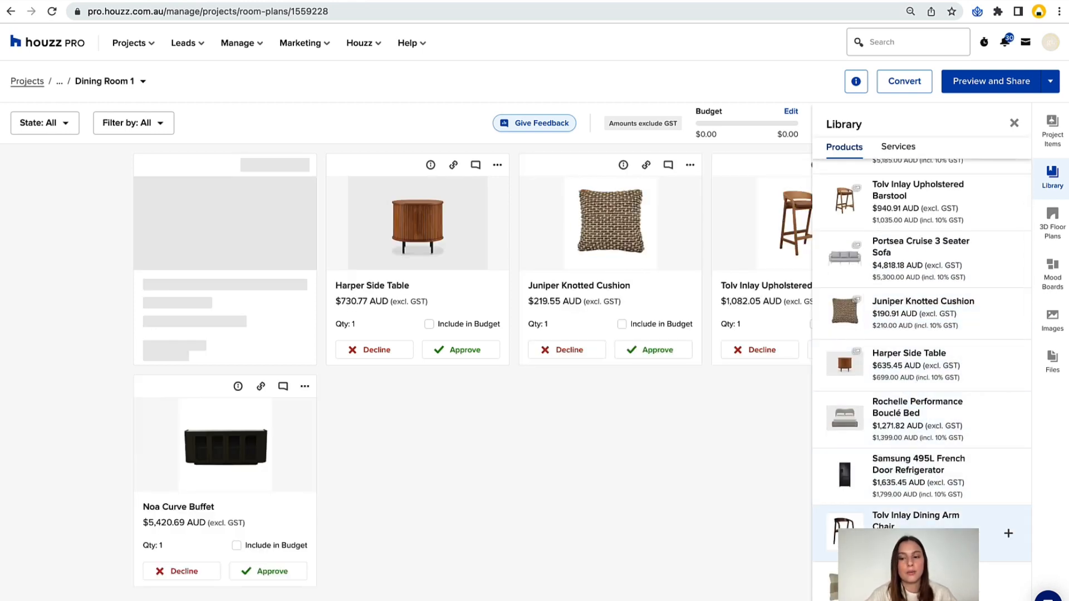
scroll(914, 490, "down", 3)
left_click(922, 400)
left_click(907, 501)
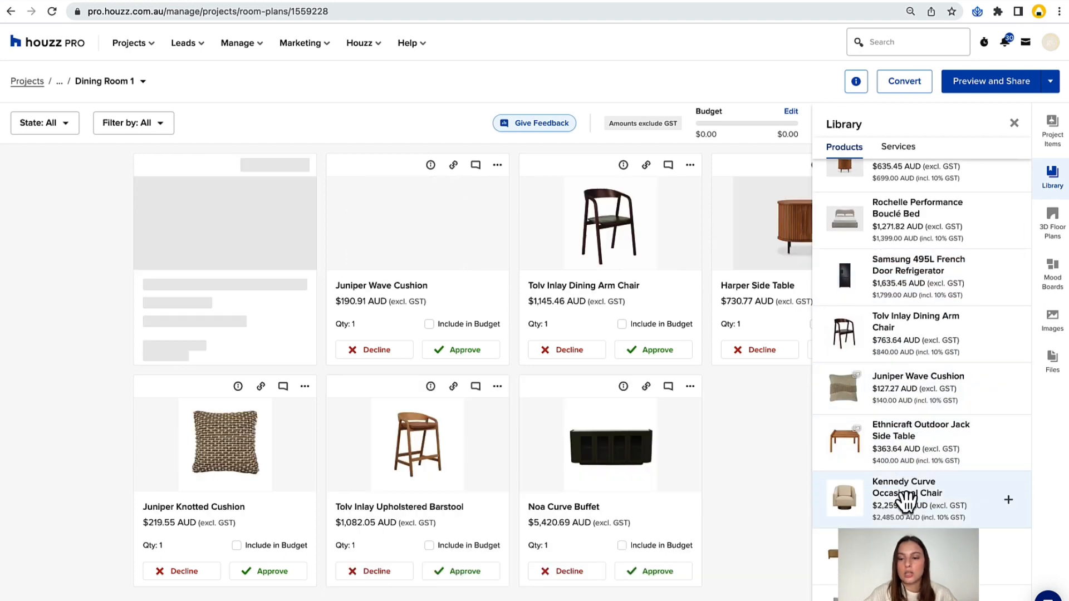
Add the Orion Pillar Coffee Table, Orange Ottoman and Franklin Dining Armchair from the product library to the room plan.
scroll(909, 496, "down", 4)
left_click(900, 422)
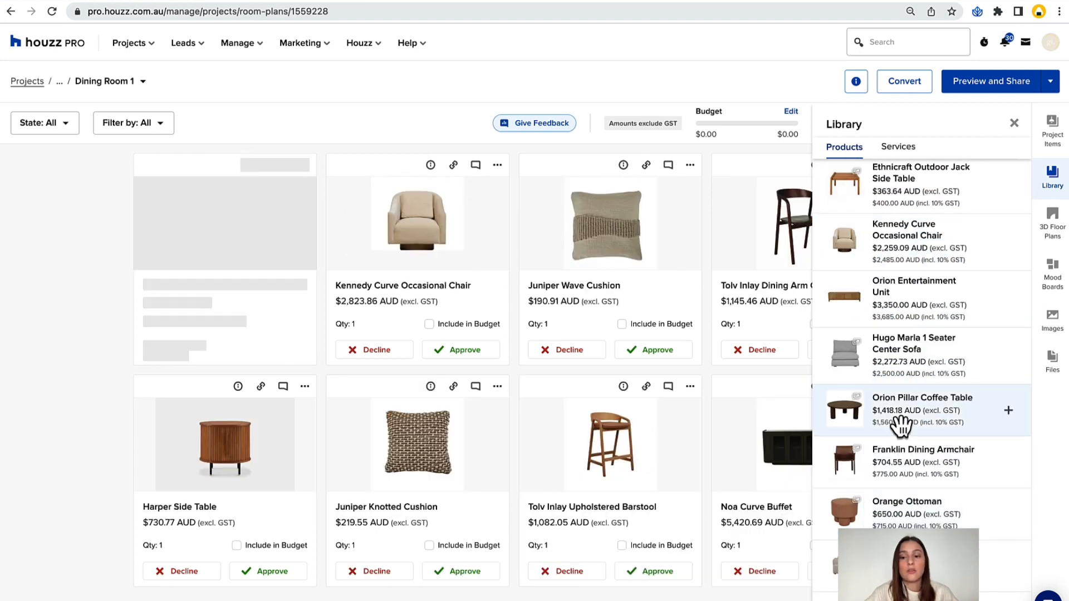
left_click(900, 466)
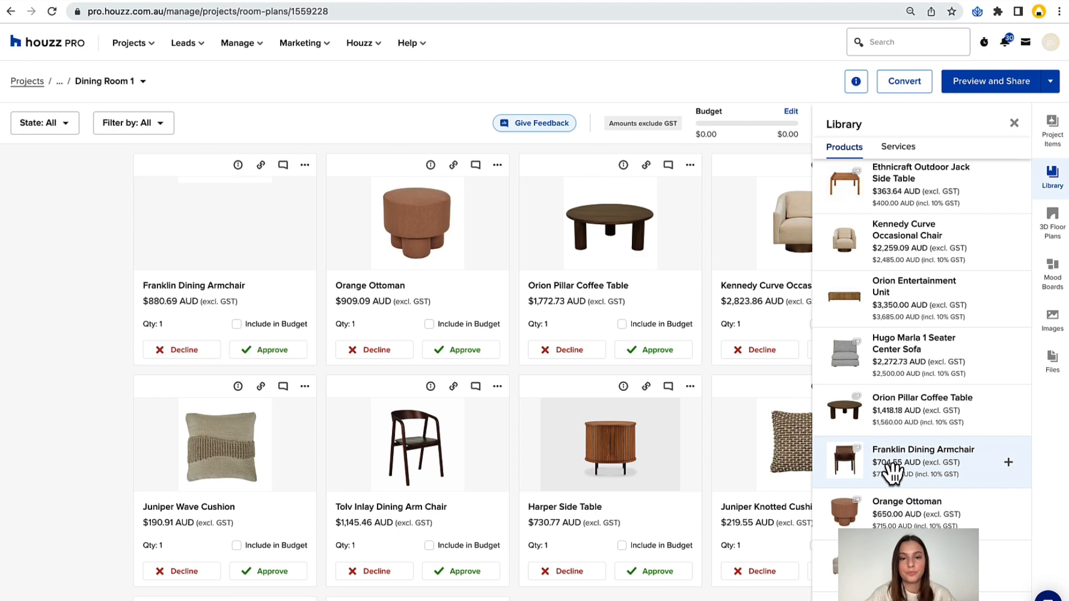
Add the Bedroom Package and Samples (per item) services from the library to the room plan and close the library.
left_click(890, 150)
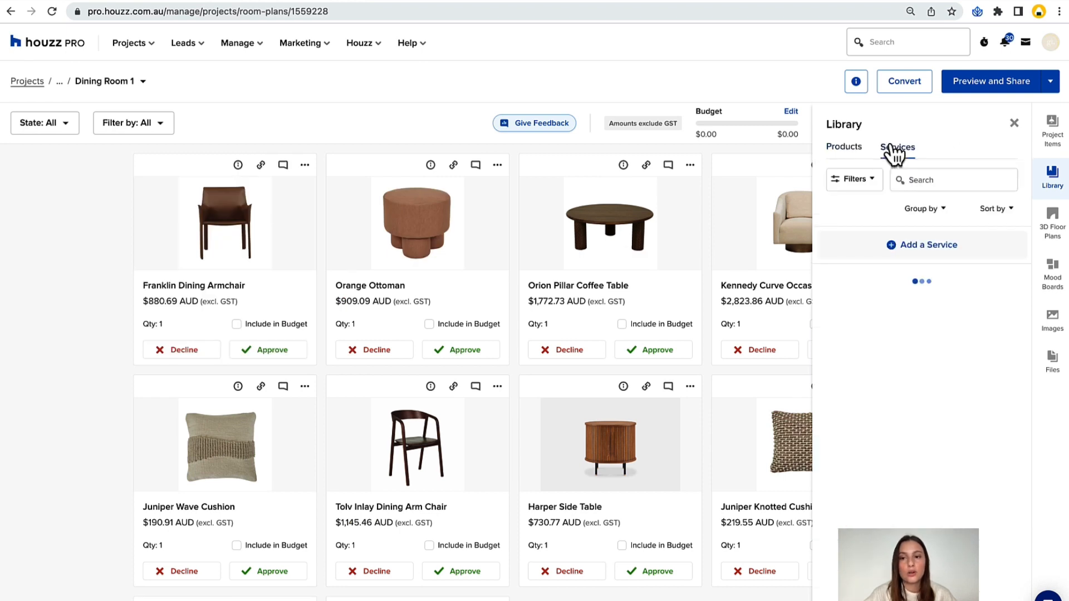
scroll(938, 374, "down", 5)
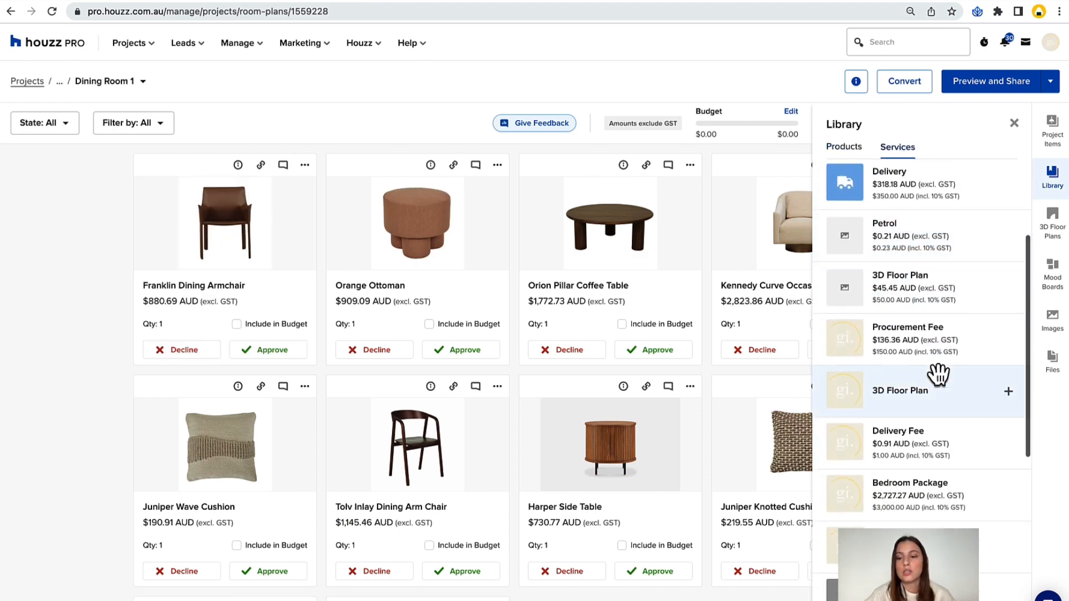
left_click(924, 384)
scroll(943, 303, "down", 4)
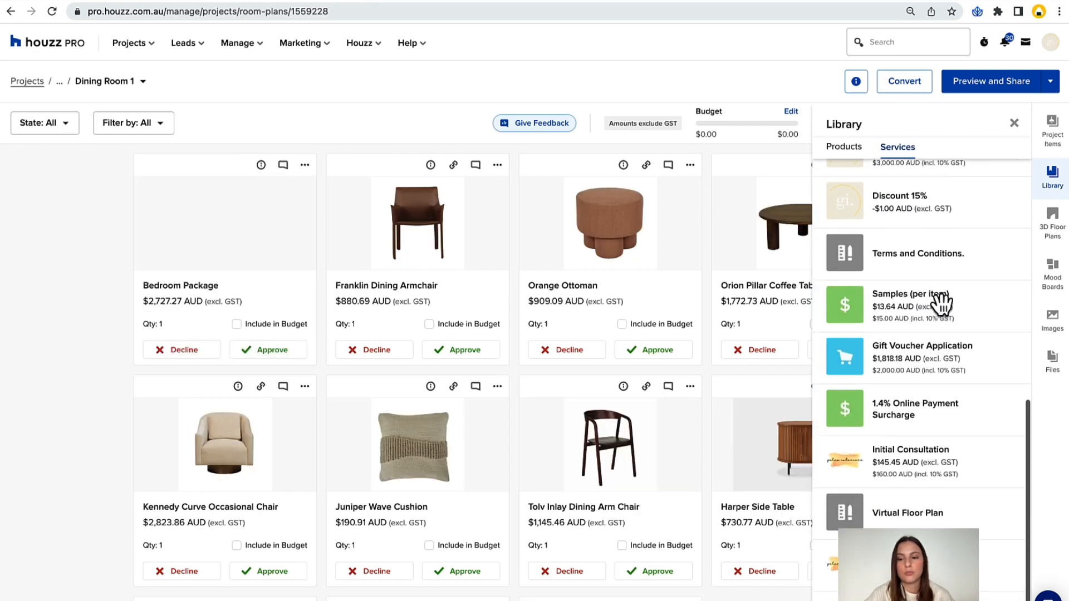
scroll(941, 304, "up", 2)
scroll(941, 303, "up", 1)
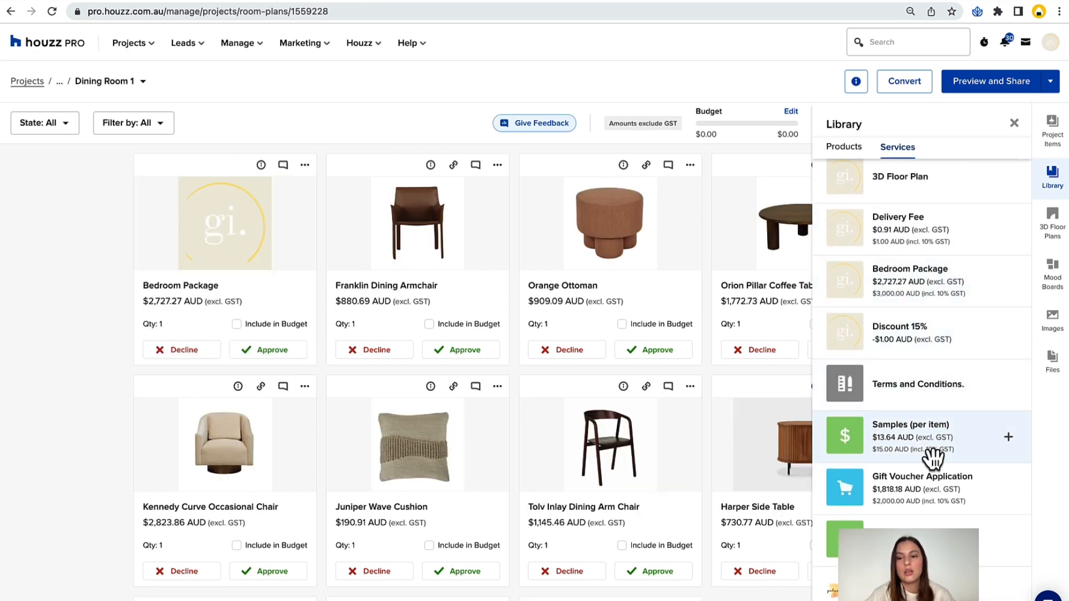
left_click(932, 452)
scroll(931, 446, "up", 3)
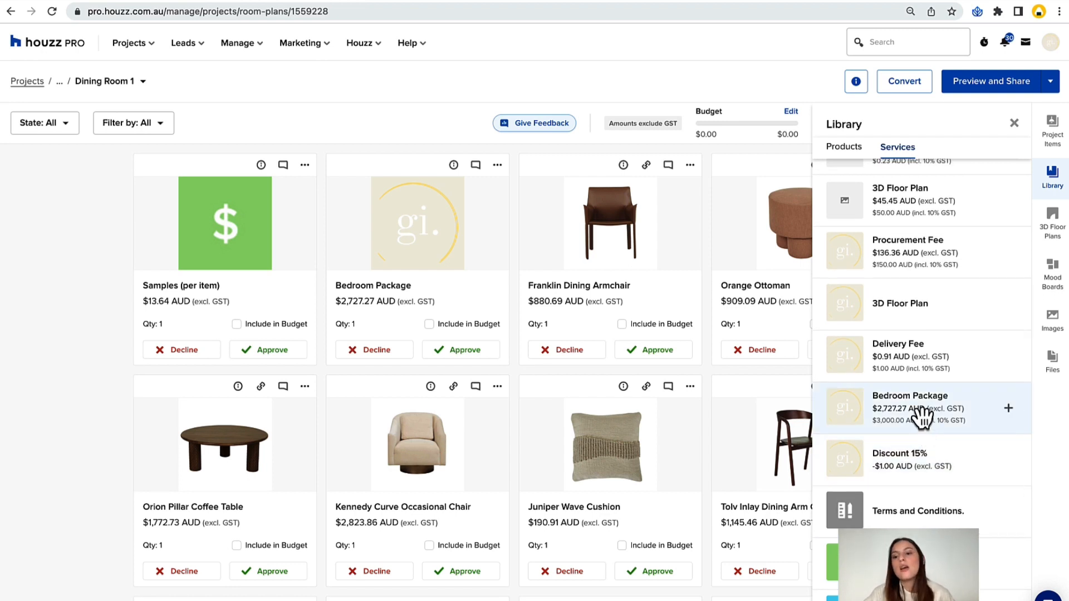
scroll(921, 416, "up", 5)
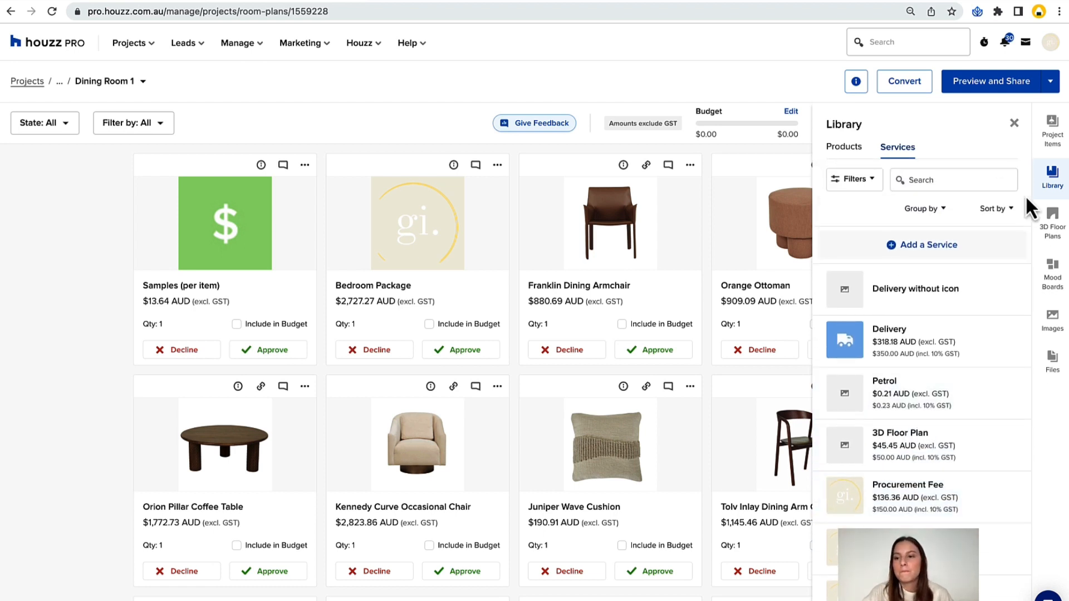
left_click(1014, 124)
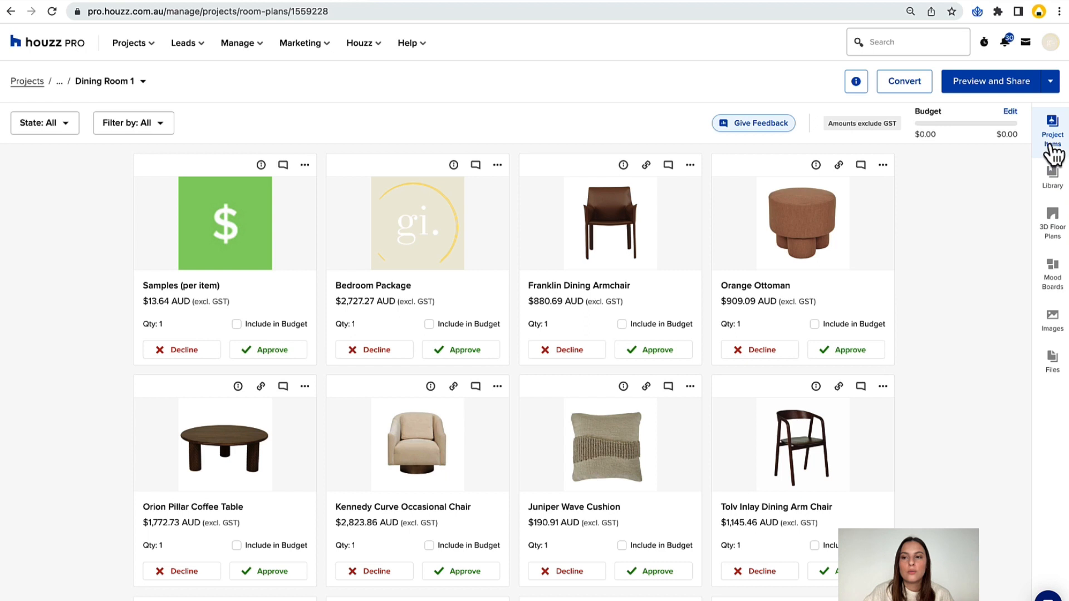
View the 3D floor plans section and create a new mood board for Dining Room 1.
left_click(1051, 225)
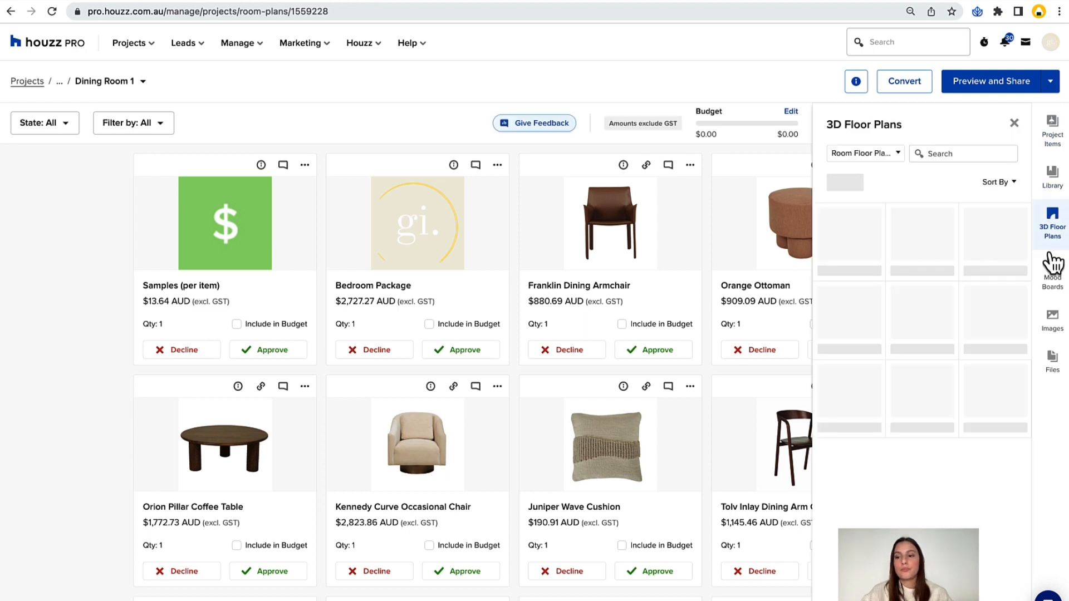
left_click(1054, 284)
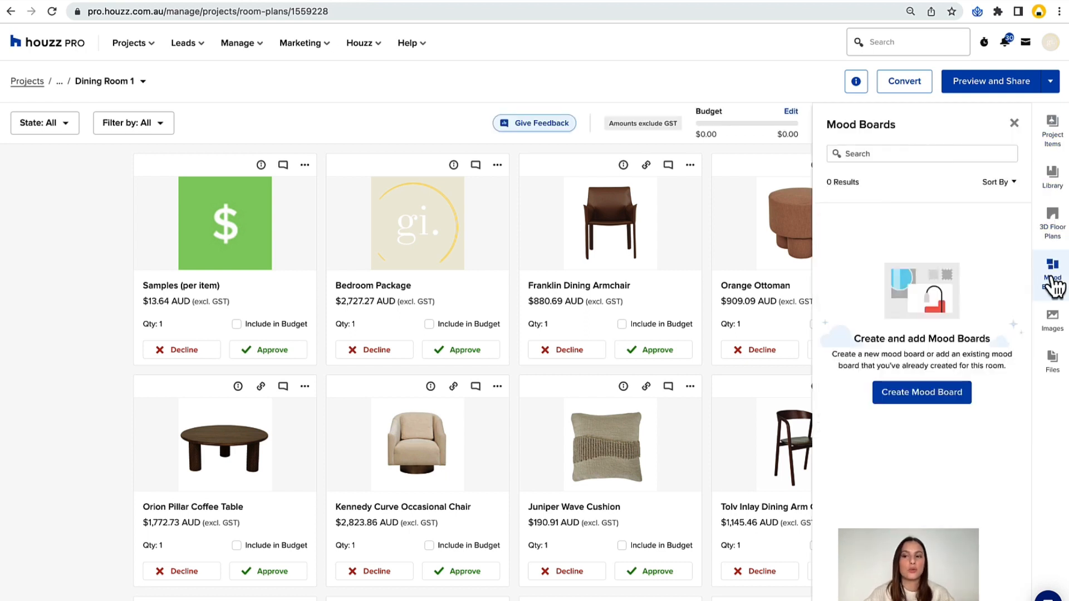
left_click(1052, 226)
left_click(1055, 280)
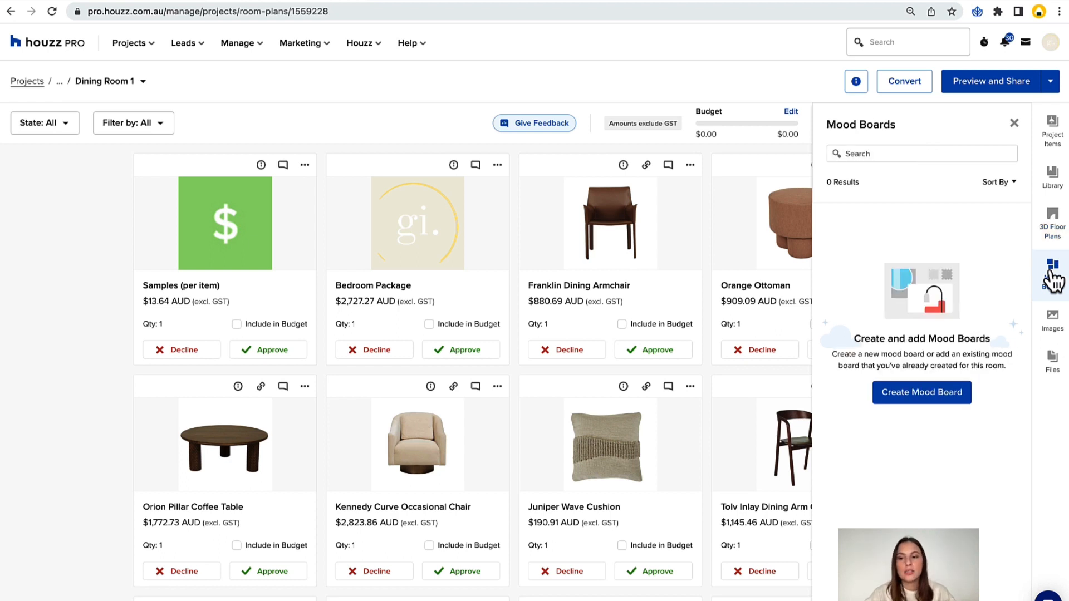
left_click(916, 406)
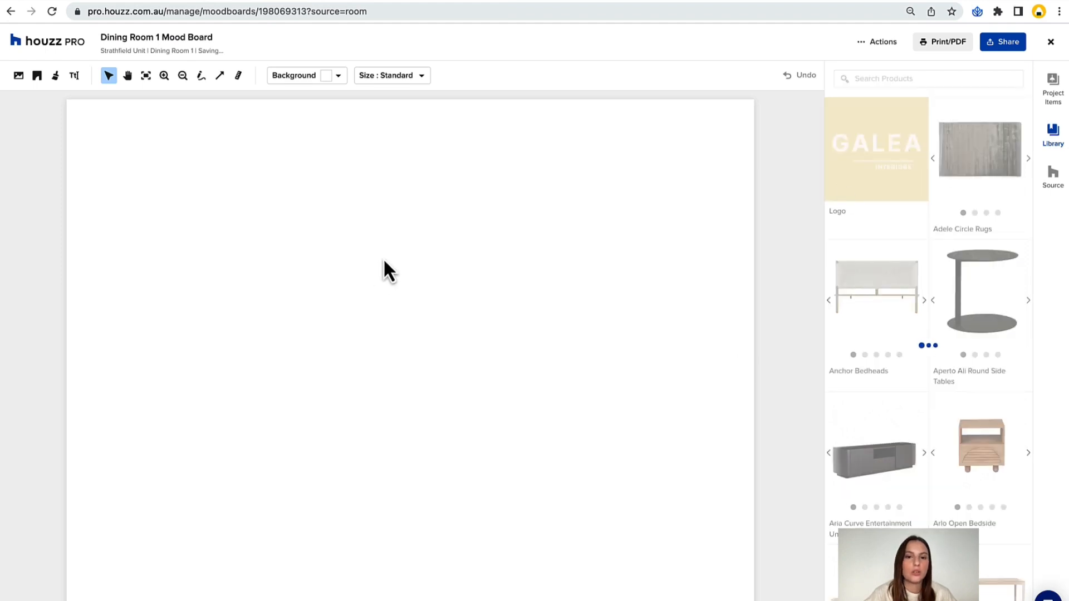
Move the Galea Interiors logo to the upper-left corner of the mood board, deselect it and browse the library products.
left_click_drag(389, 305, 136, 170)
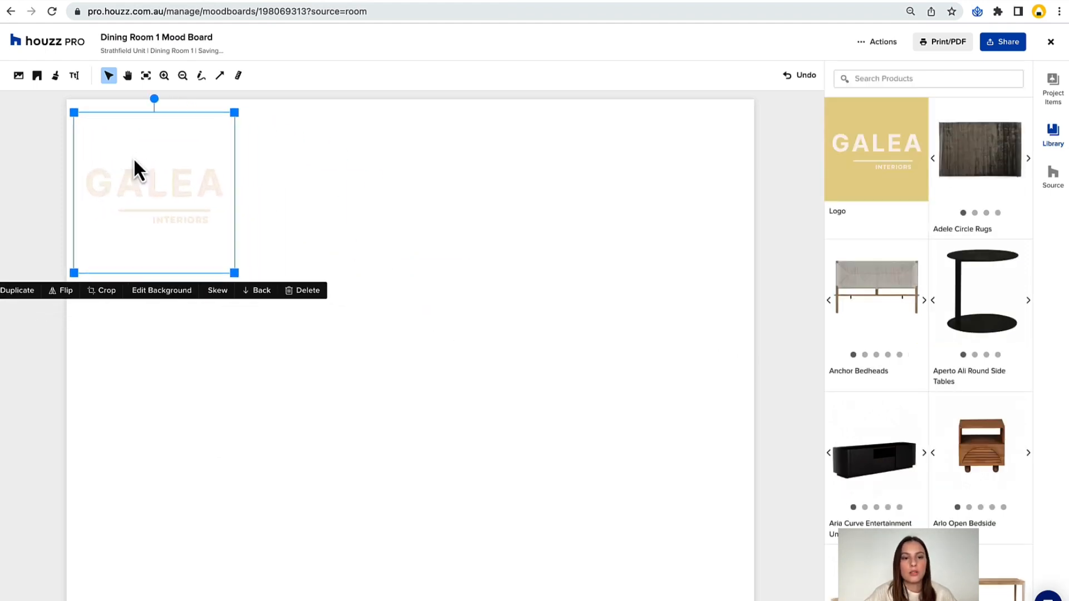
left_click(767, 279)
scroll(914, 259, "down", 1)
scroll(916, 266, "down", 5)
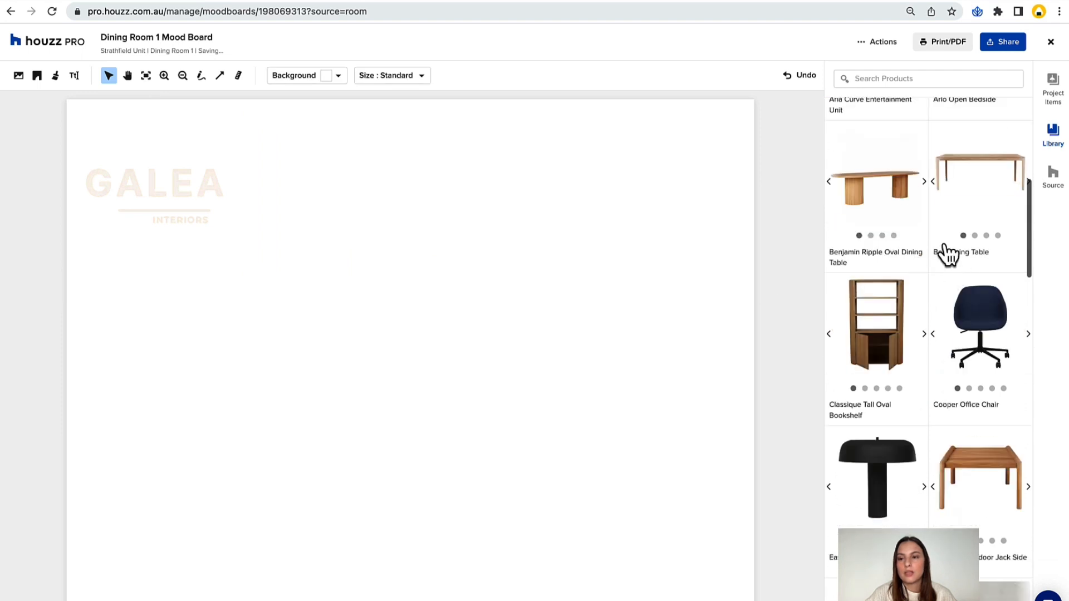
Add the Juniper Knotted Cushion and Tolv Inlay Dining Arm Chair from the project items to the mood board and enlarge the chair.
left_click(1049, 95)
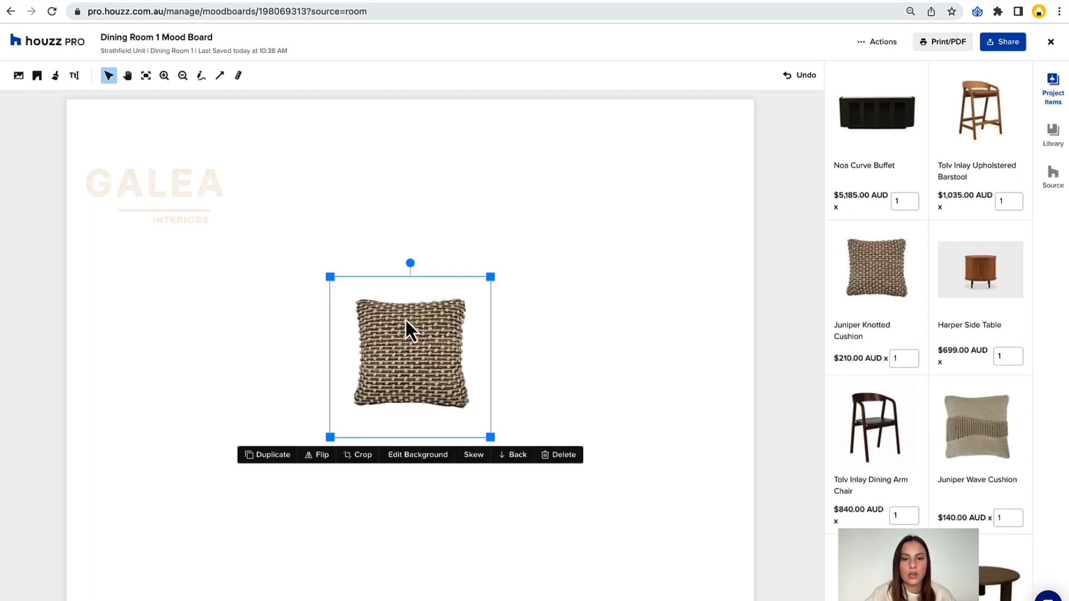
left_click_drag(405, 320, 567, 207)
left_click(856, 430)
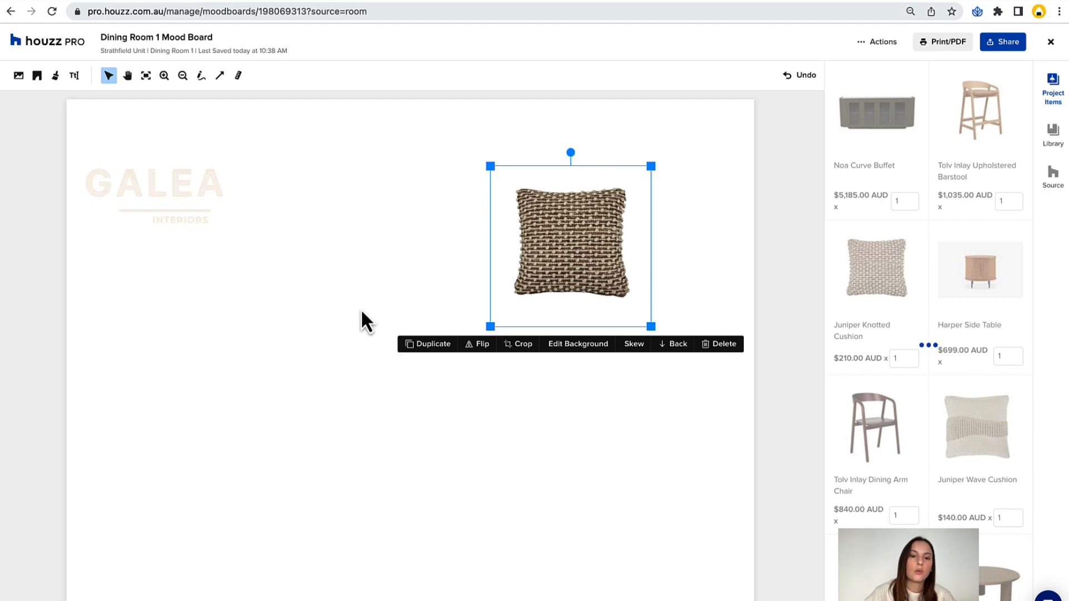
left_click_drag(329, 263, 211, 181)
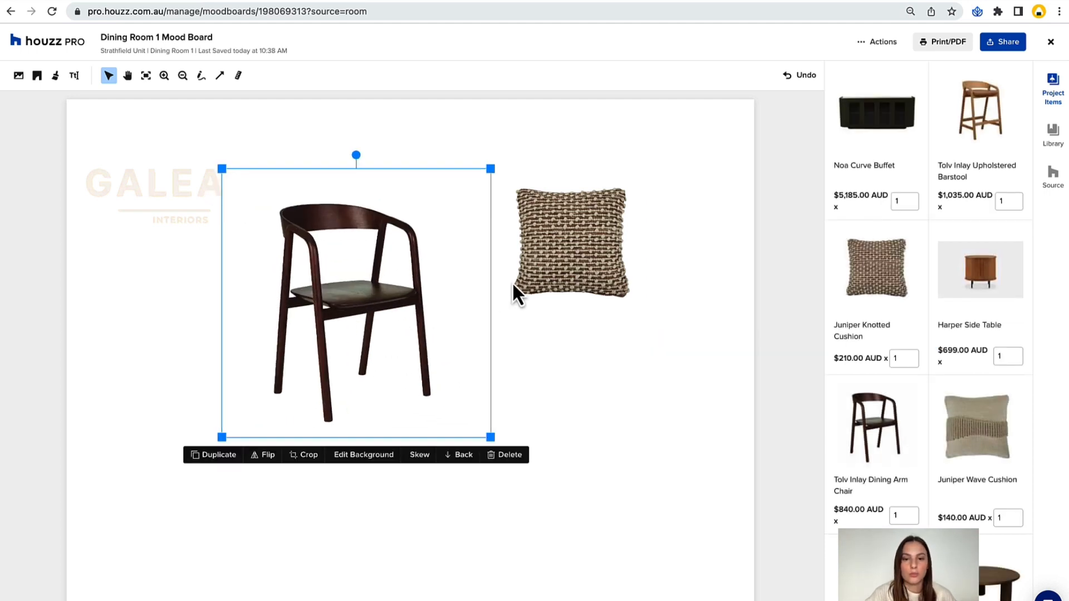
Bring the knotted cushion in front of the dining chair, shrink it and position it on the seat against the backrest.
left_click(529, 292)
left_click_drag(573, 278, 373, 291)
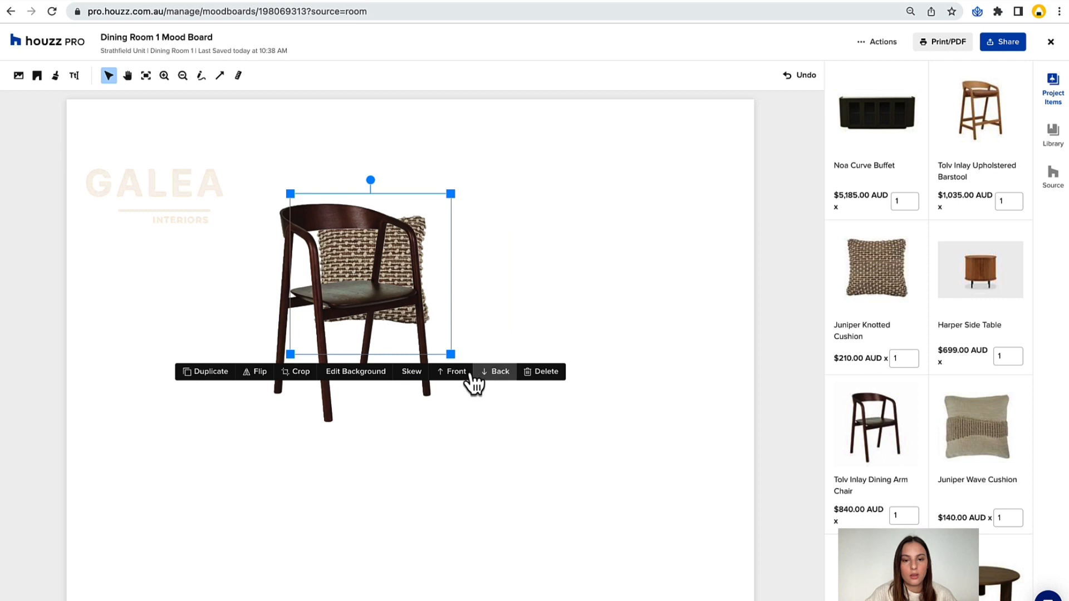
left_click(452, 371)
left_click_drag(451, 194, 401, 243)
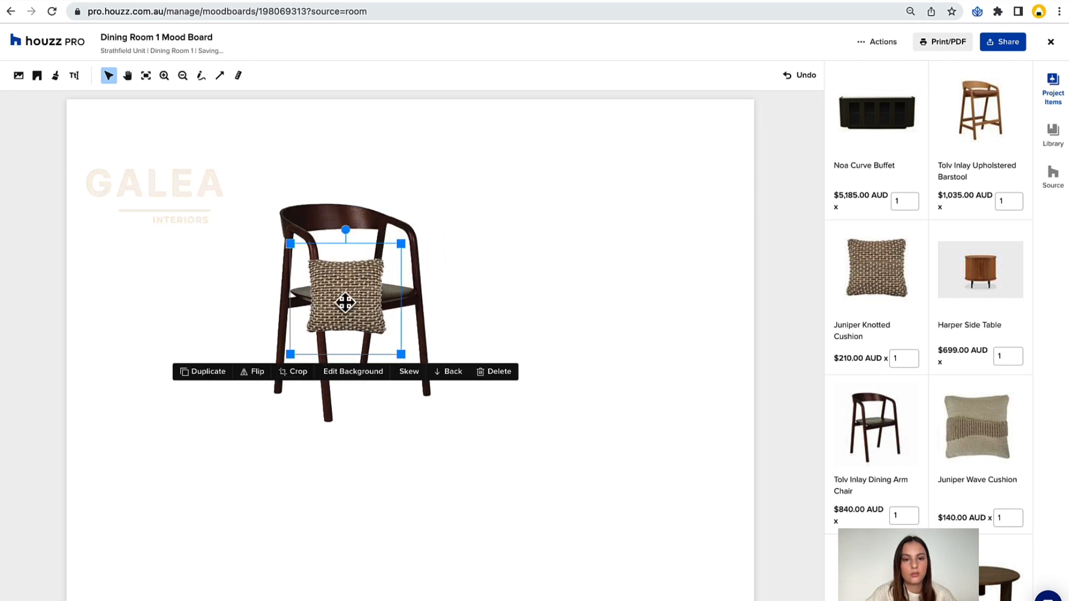
left_click_drag(346, 302, 368, 257)
left_click(719, 204)
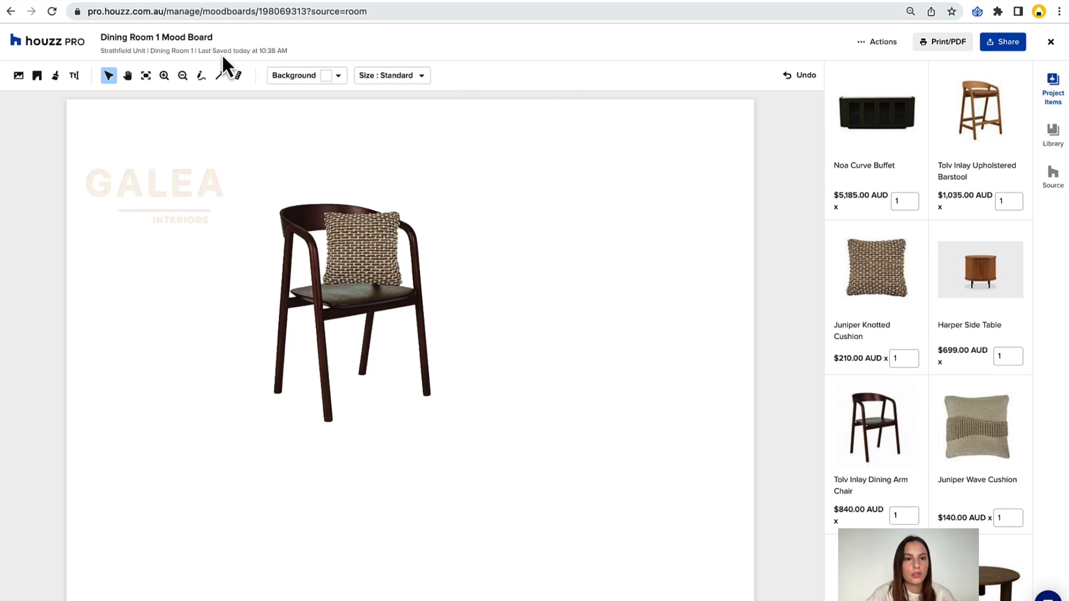
Return to the Dining Room 1 room plan and view its mood boards and 3D floor plans.
left_click(52, 11)
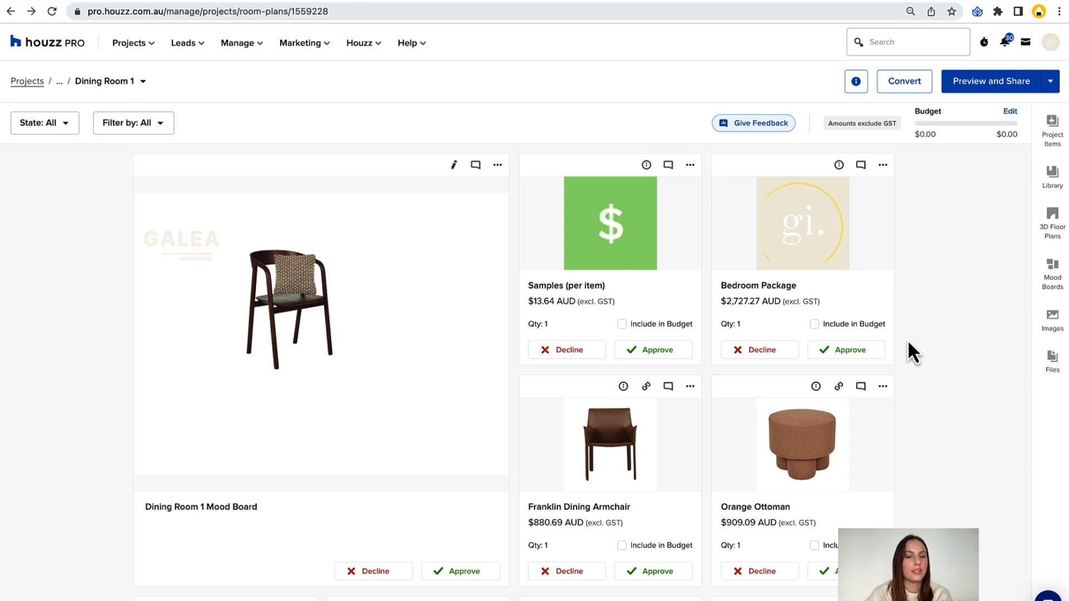
left_click(1054, 276)
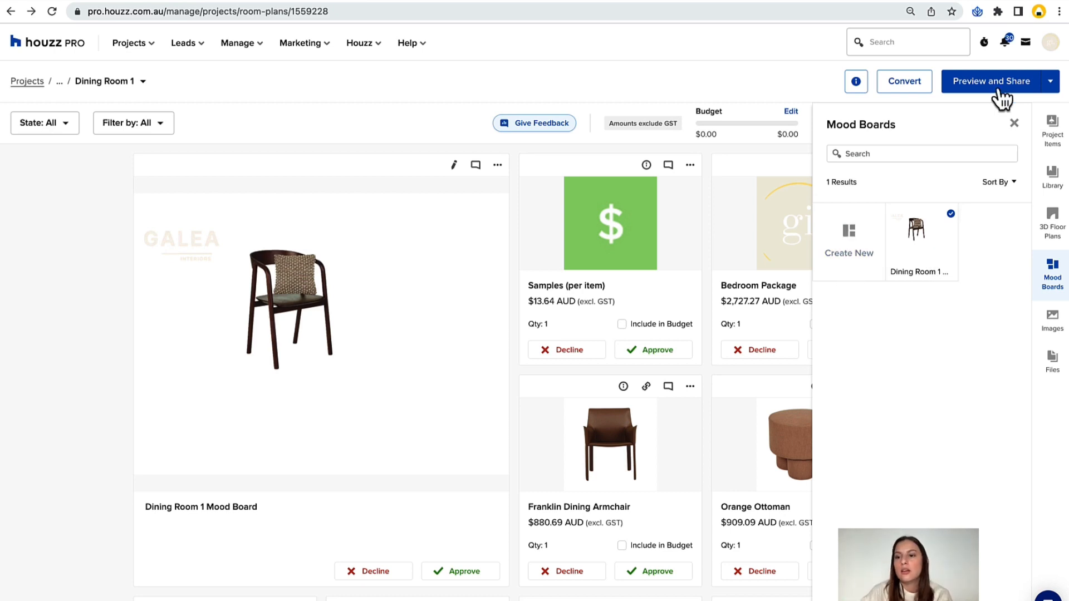
left_click(1052, 239)
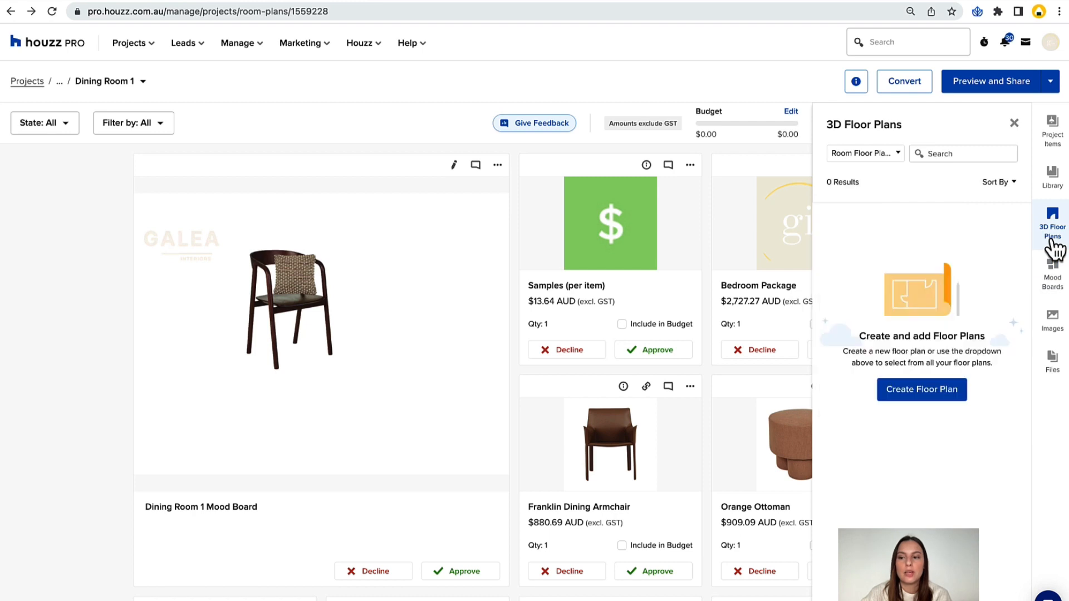
Upload the inspiration image Kitchen insp.jpeg from the Inspo Images folder to the room plan.
left_click(1054, 329)
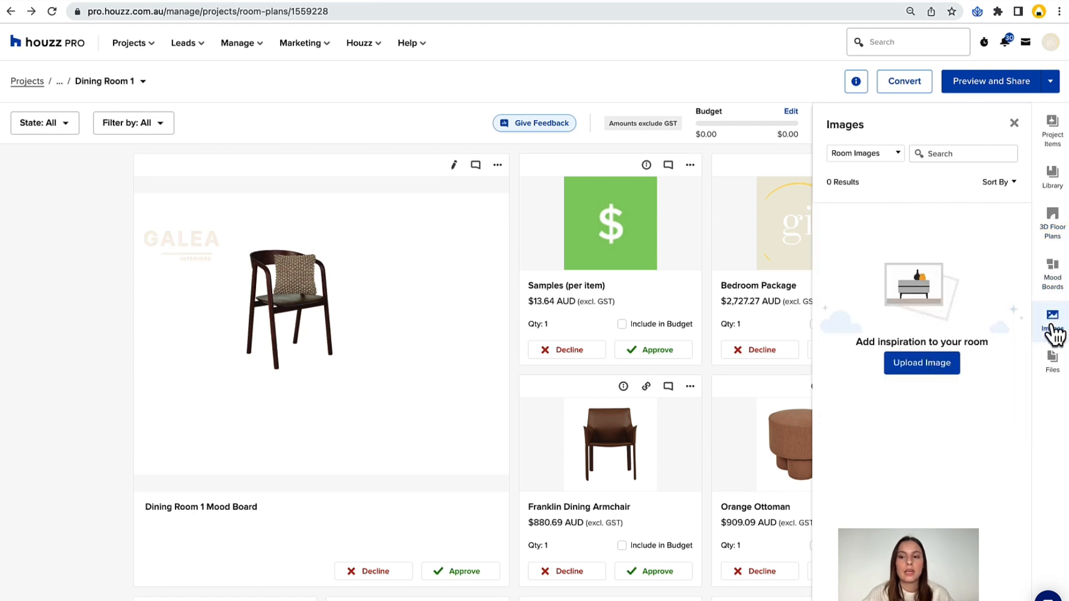
left_click(922, 364)
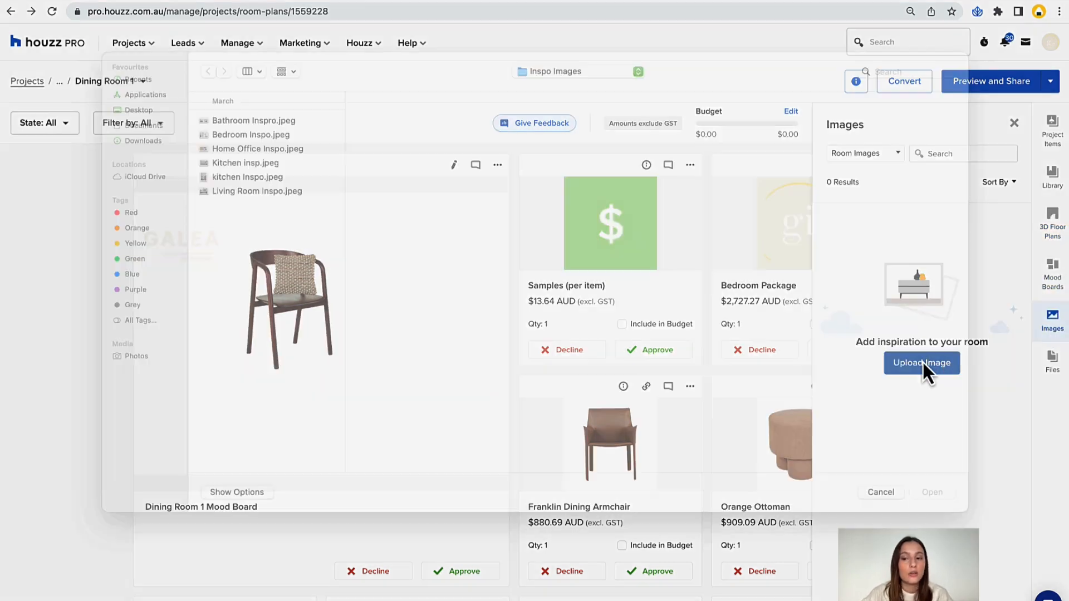
left_click(251, 195)
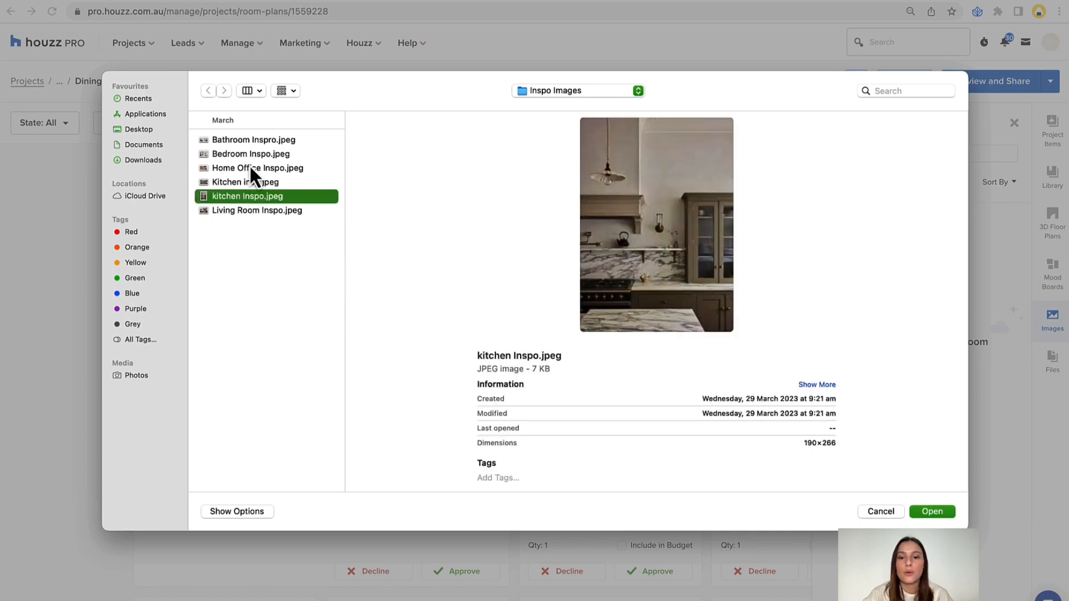
left_click(249, 168)
left_click(239, 187)
double_click(238, 186)
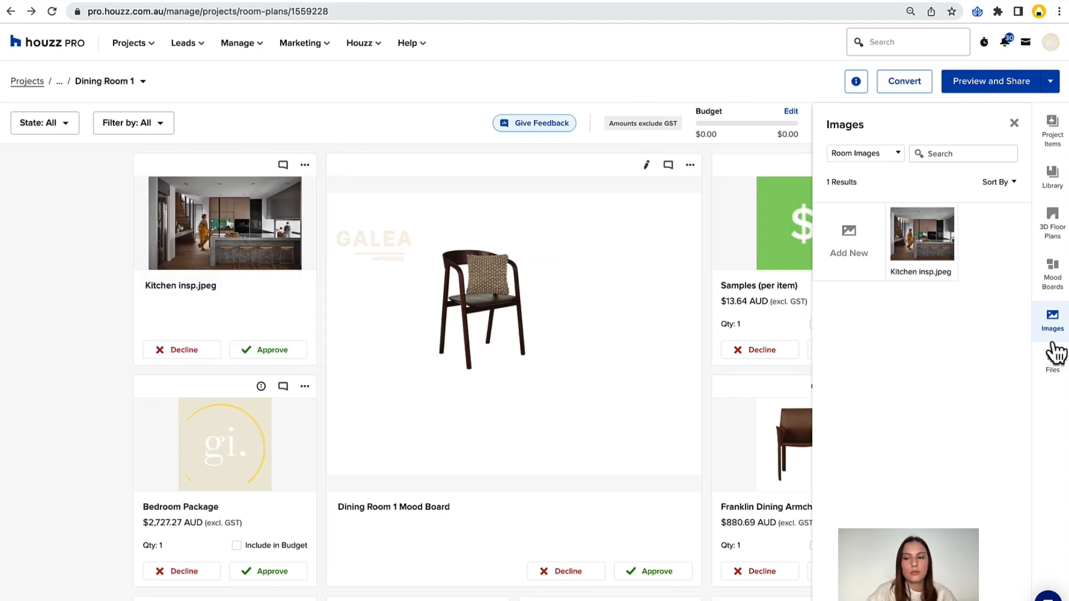
View the room's files section, close it and look through all the items in the room plan.
left_click(1051, 362)
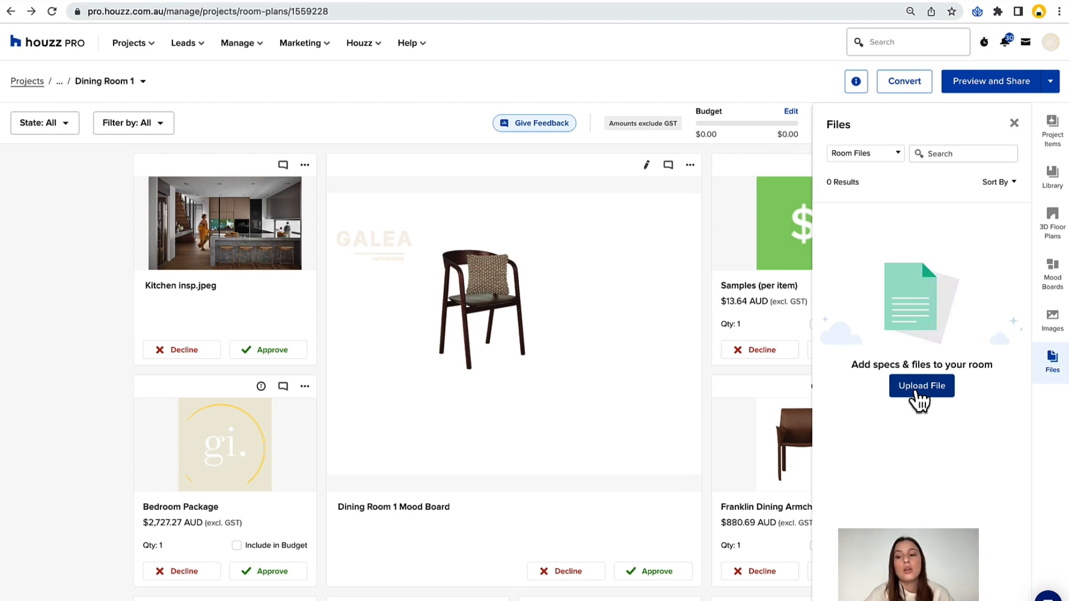
left_click(1014, 123)
scroll(933, 331, "down", 3)
scroll(931, 330, "down", 5)
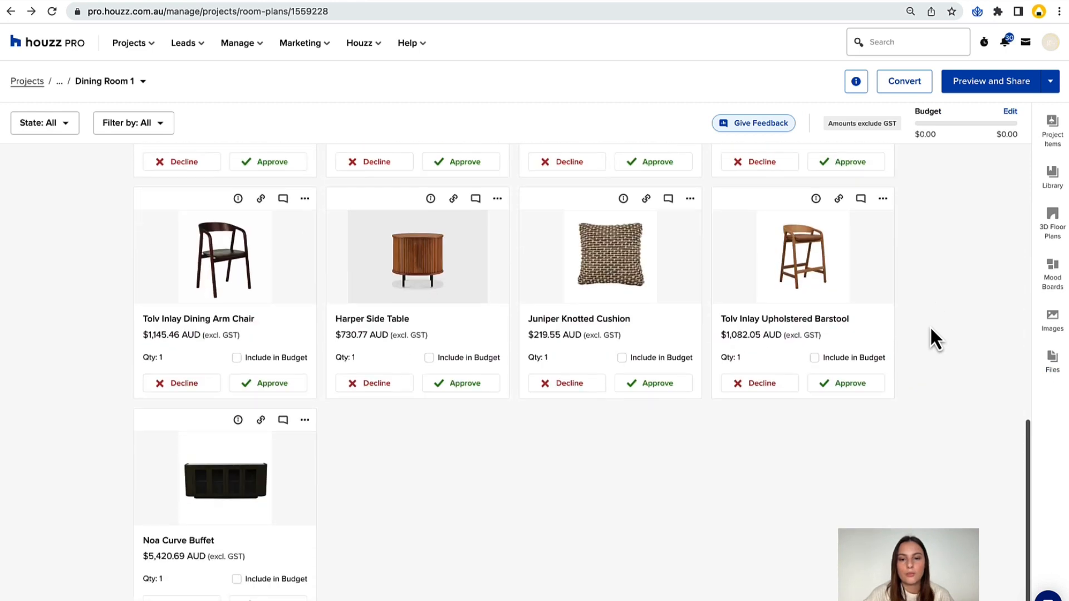
scroll(931, 329, "up", 9)
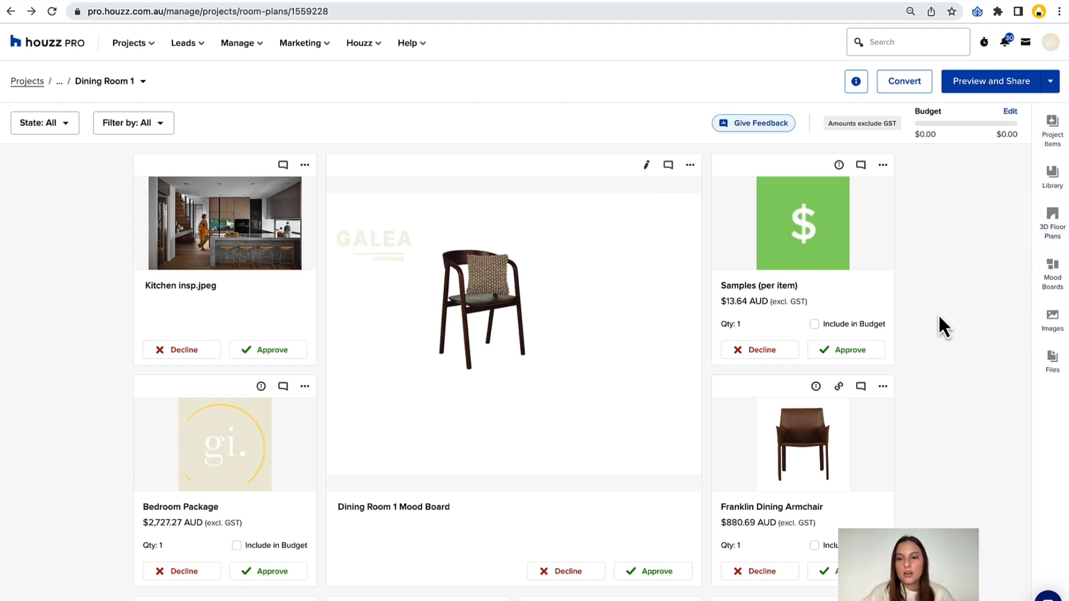
Rearrange the room plan cards, placing Samples (per item) below the kitchen image and Bedroom Package beside the Kennedy Curve Occasional Chair.
scroll(790, 303, "down", 1)
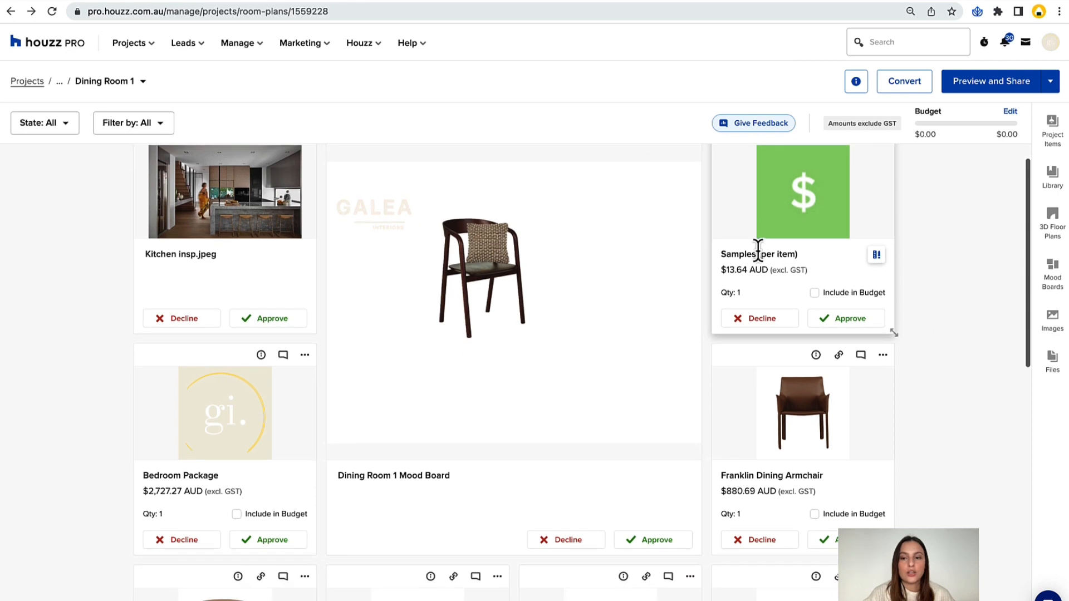
left_click_drag(770, 404, 440, 476)
scroll(864, 258, "down", 3)
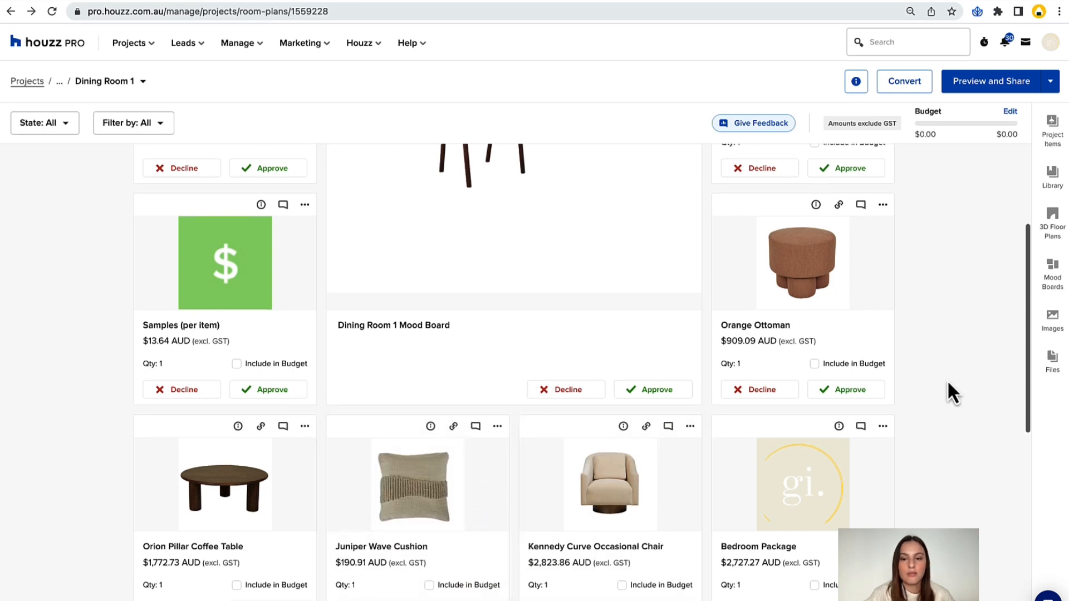
Change the Dining Room 1 Mood Board card's size to Small.
scroll(948, 384, "up", 5)
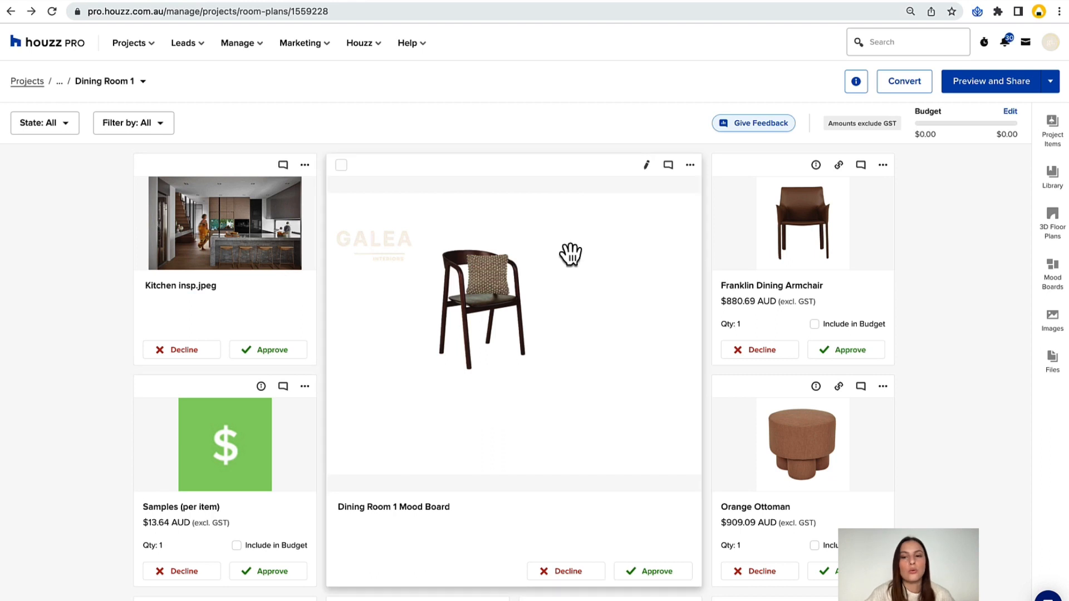
left_click(690, 165)
mouse_move(702, 202)
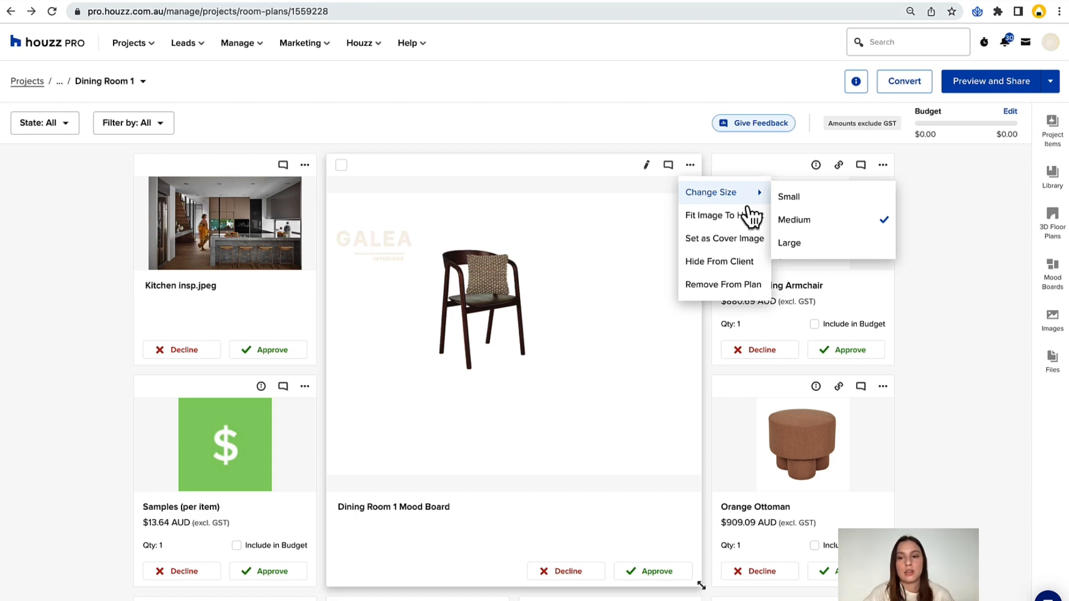
left_click(788, 197)
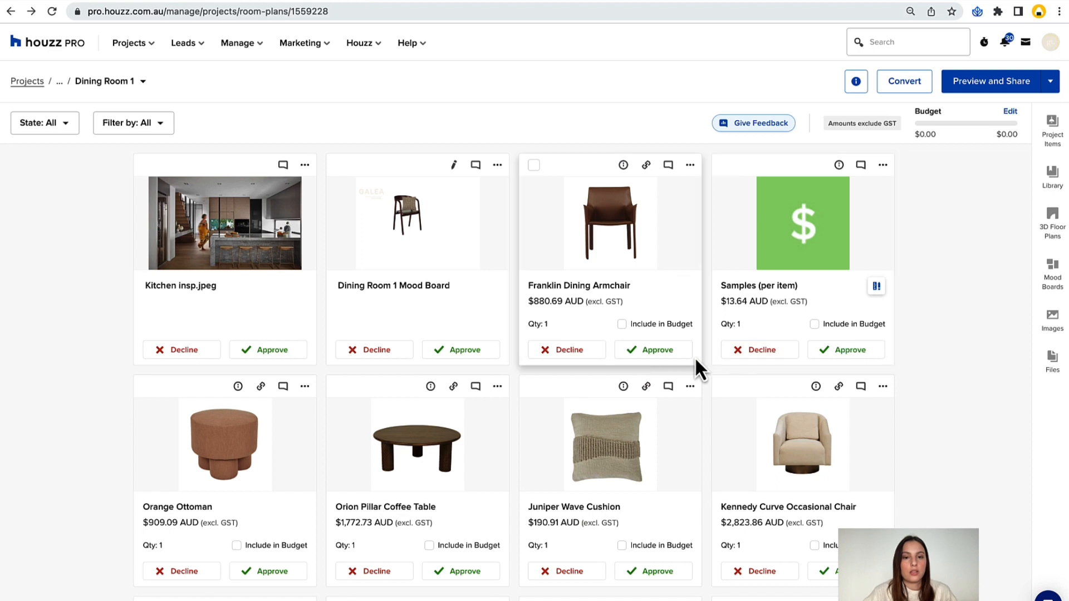
Enlarge the Dining Room 1 Mood Board card to the Large size and check the resulting card layout.
left_click(497, 165)
mouse_move(537, 195)
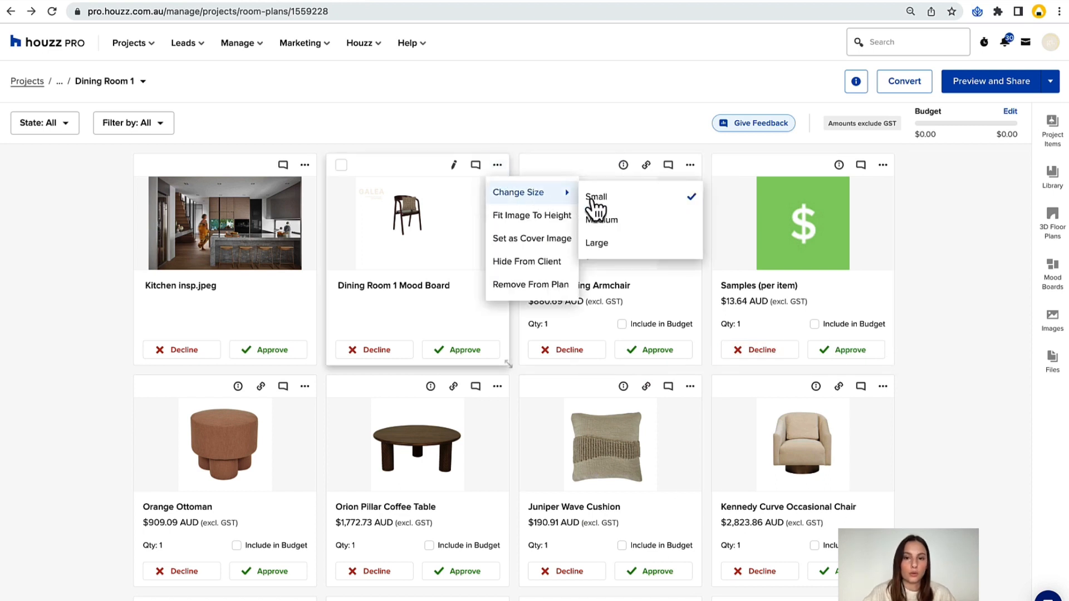
left_click(612, 245)
scroll(767, 245, "down", 4)
scroll(767, 245, "down", 10)
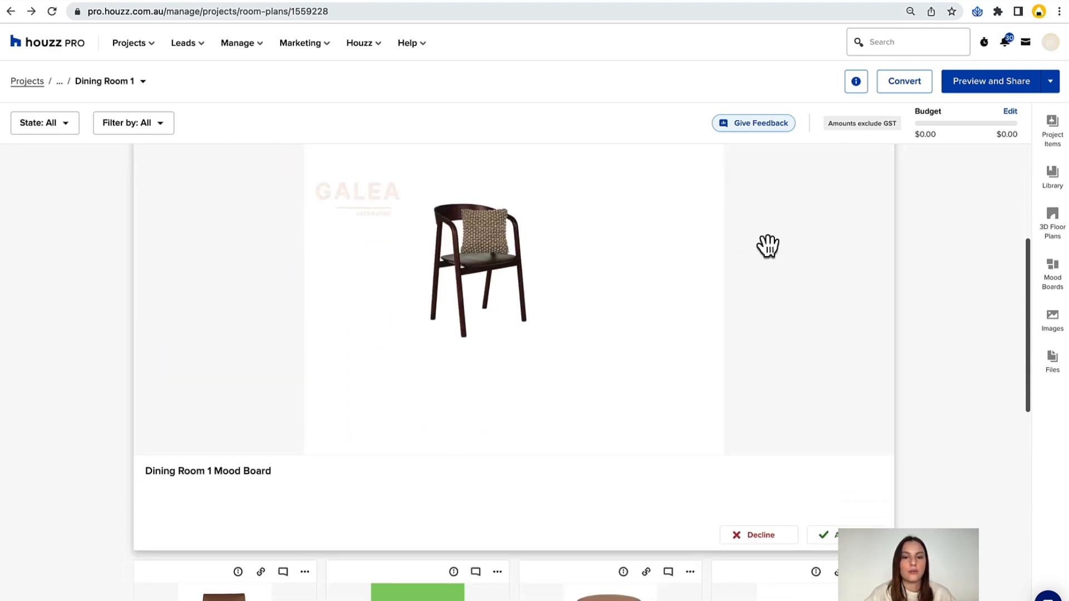
scroll(767, 245, "up", 13)
scroll(768, 248, "down", 2)
Set the Dining Room 1 Mood Board card back to Medium size and check the surrounding cards.
left_click(882, 309)
mouse_move(924, 340)
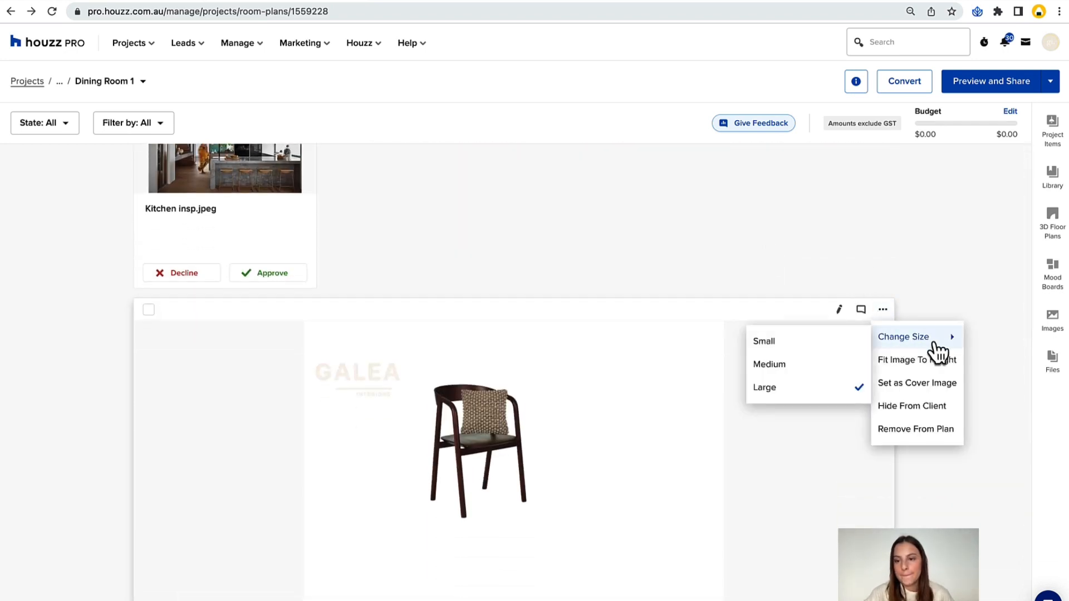
left_click(793, 363)
scroll(733, 329, "down", 3)
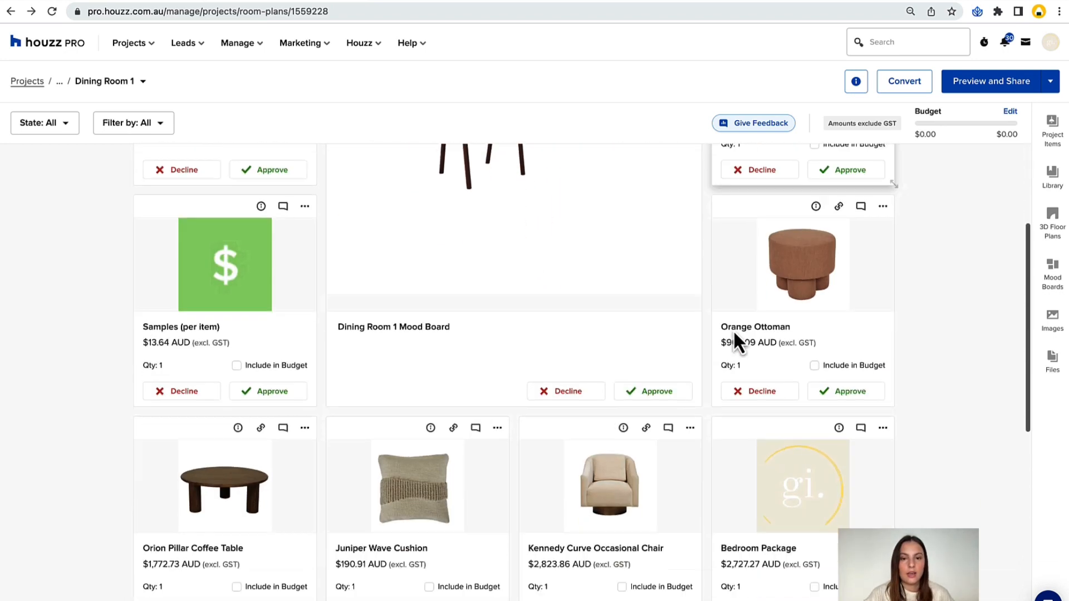
Open the comments on the Dining Room 1 Mood Board and view both the client and team threads.
scroll(733, 330, "up", 3)
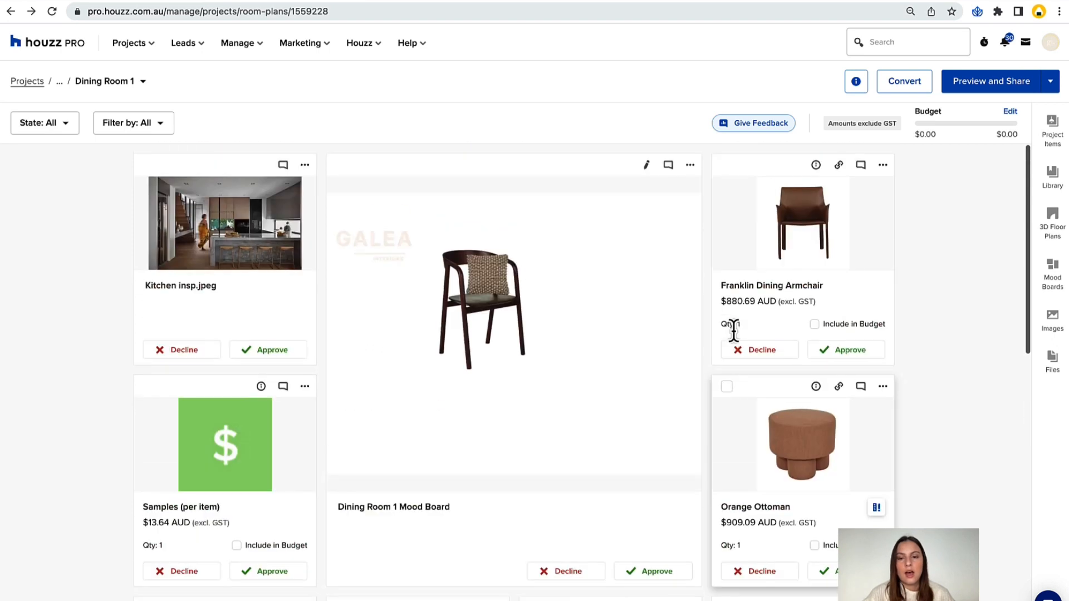
left_click(669, 166)
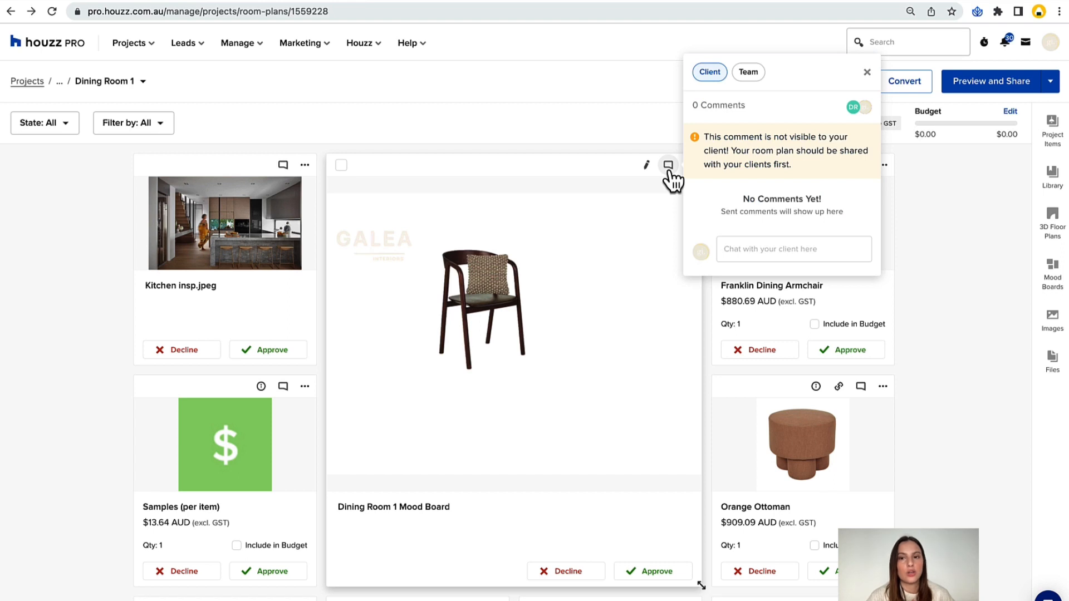
left_click(750, 76)
left_click(718, 105)
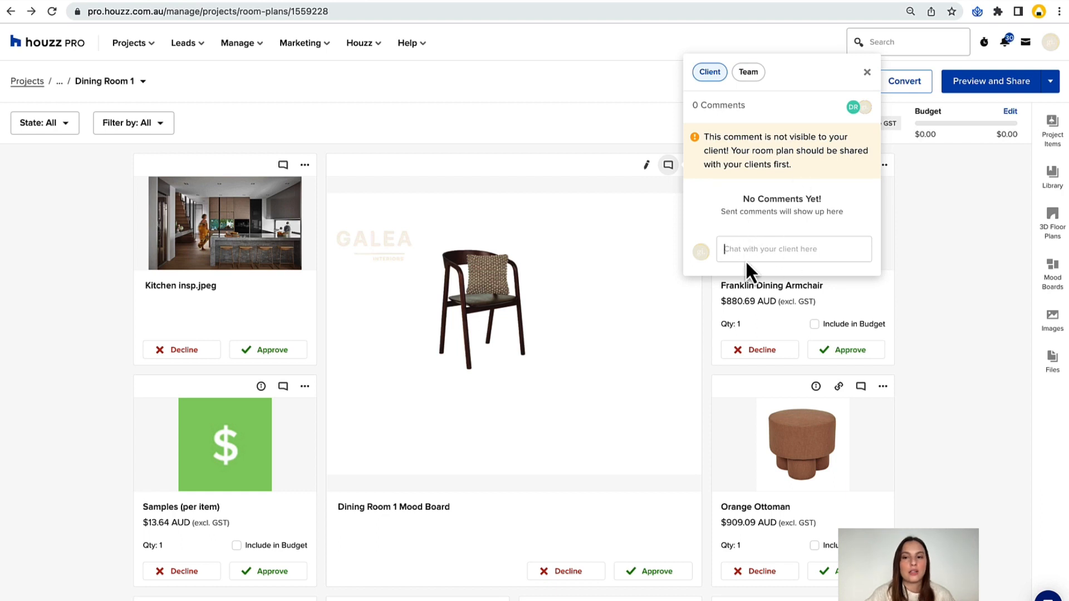
left_click(749, 73)
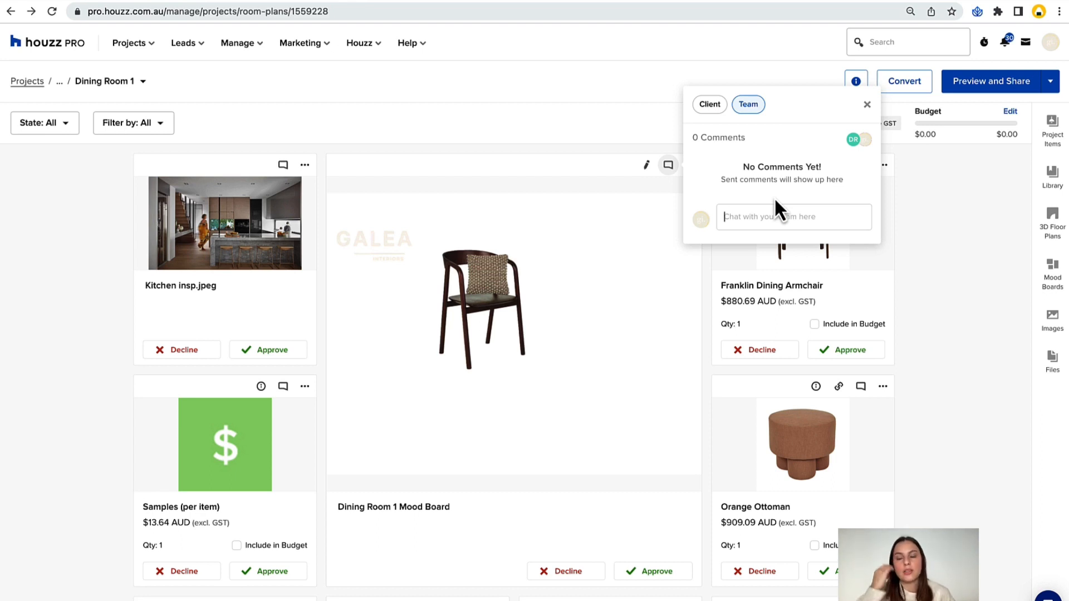
Post a client comment on the mood board mentioning the client and reading "Hey, what do you think about this M.B?".
left_click(711, 107)
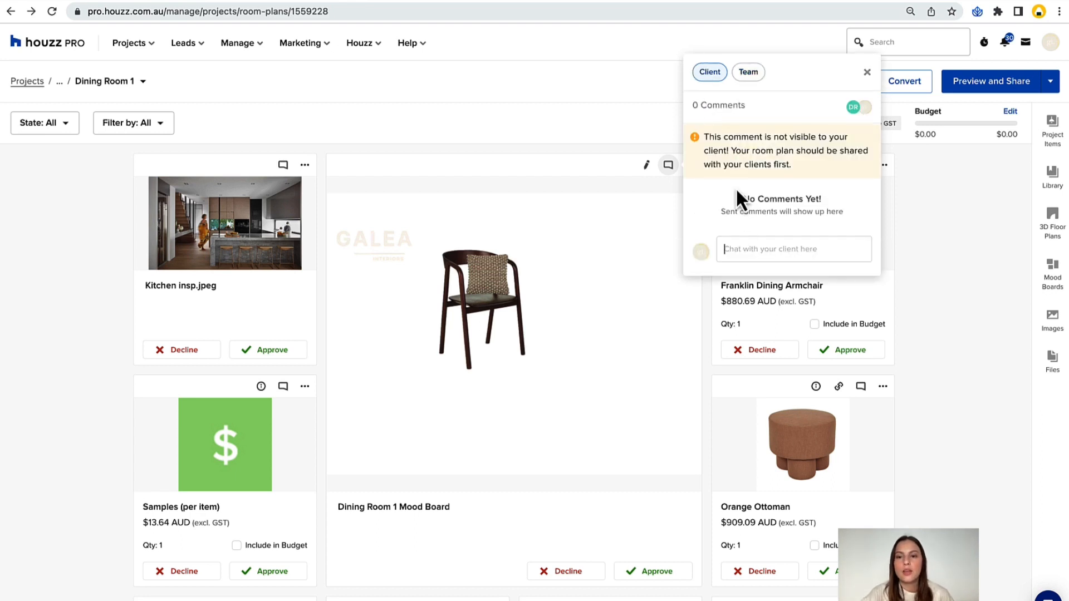
left_click(747, 245)
type("@ro")
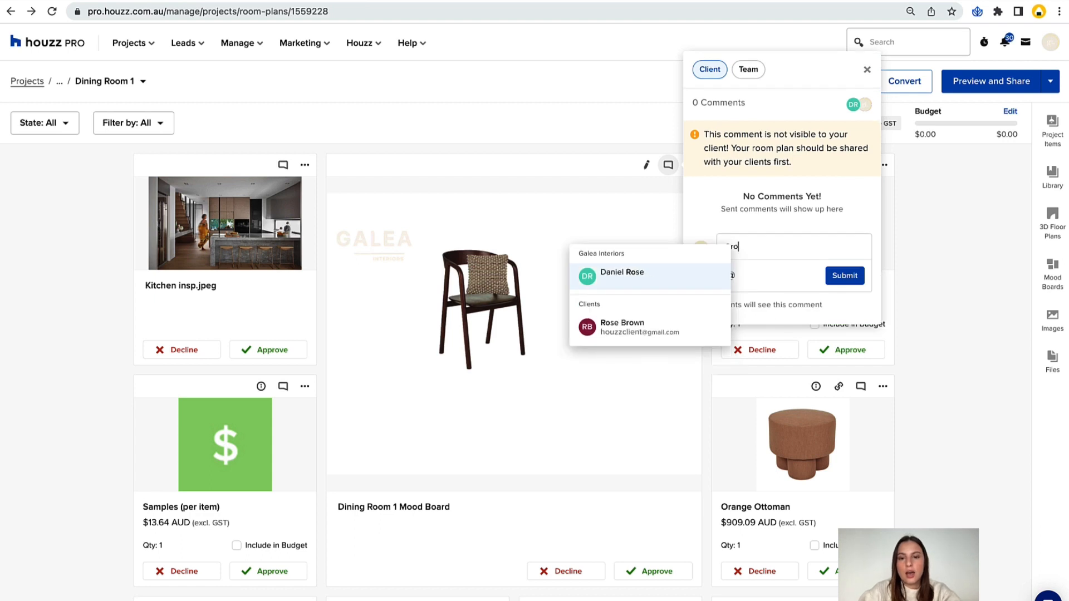
left_click(670, 344)
type("Hey, what do tyou")
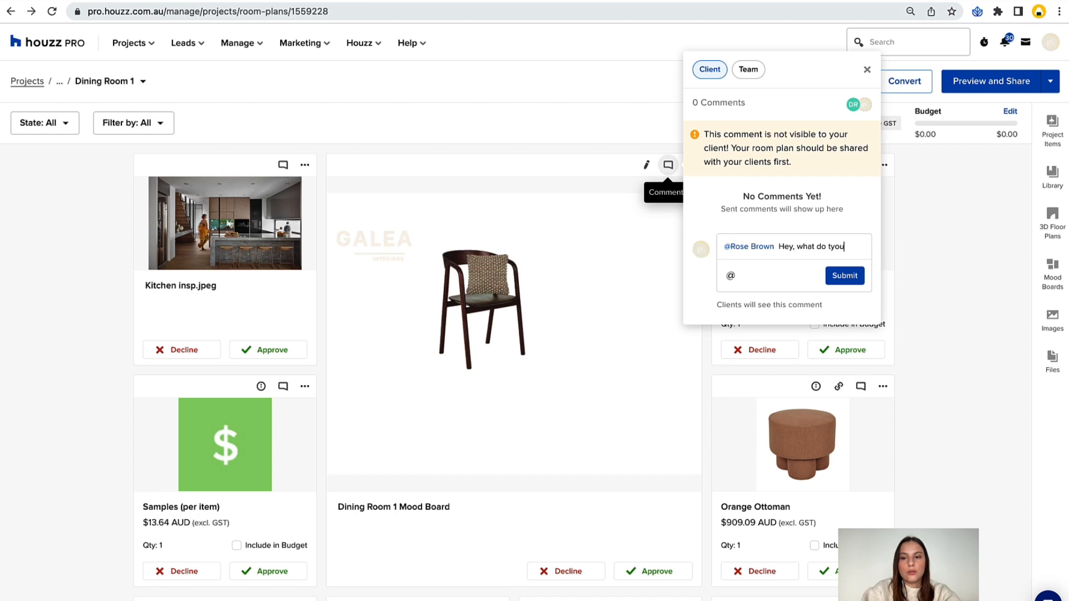
key("BackSpace")
type("you tink abo")
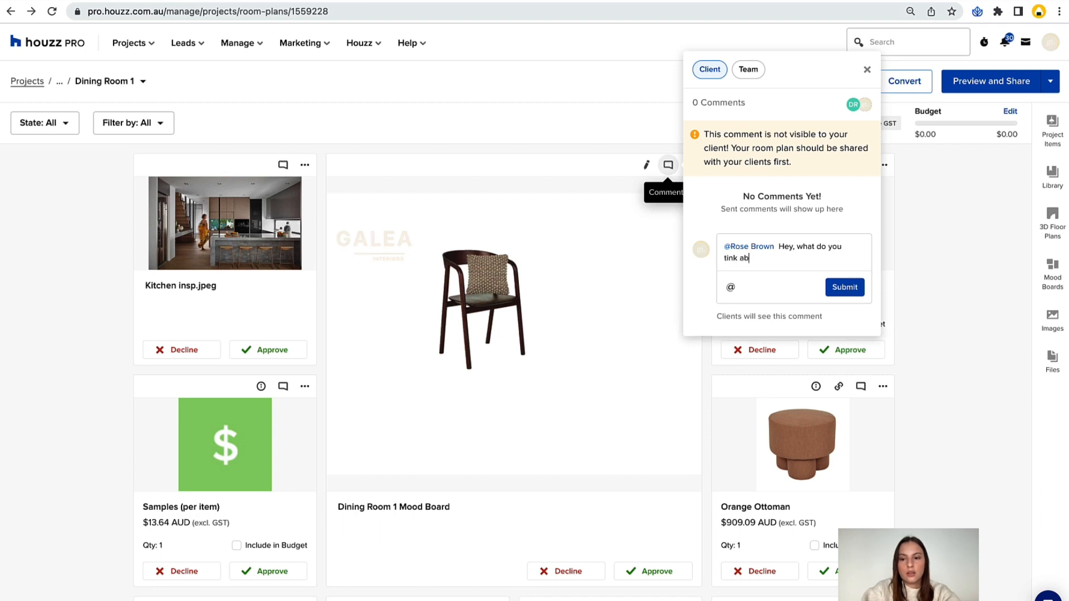
key("BackSpace")
key("BackSpace")
key("BackSpace")
key("BackSpace")
key("BackSpace")
key("BackSpace")
type("h")
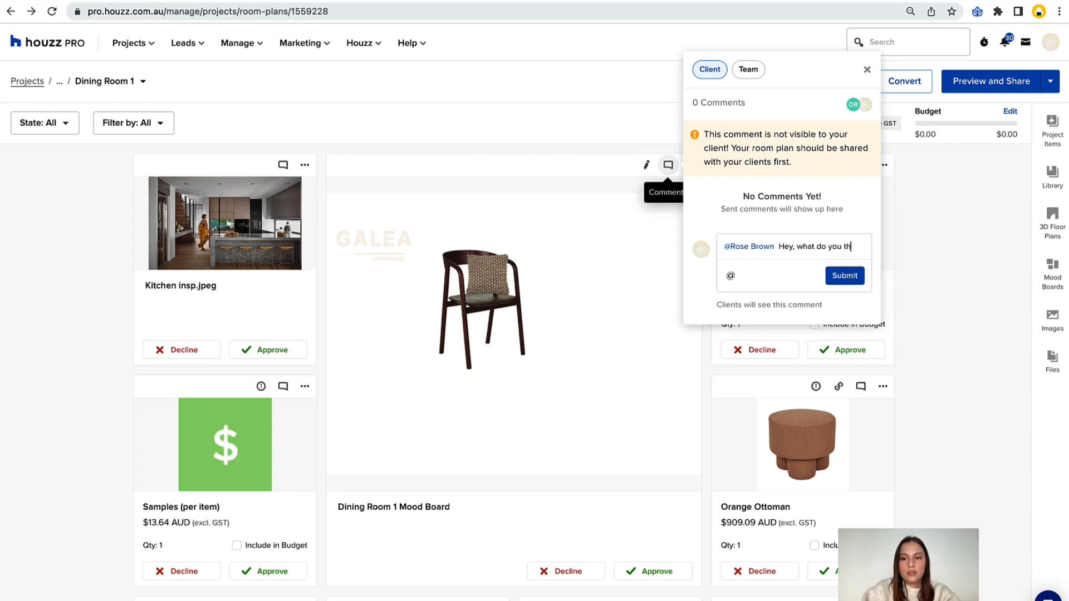
type("ink about these M")
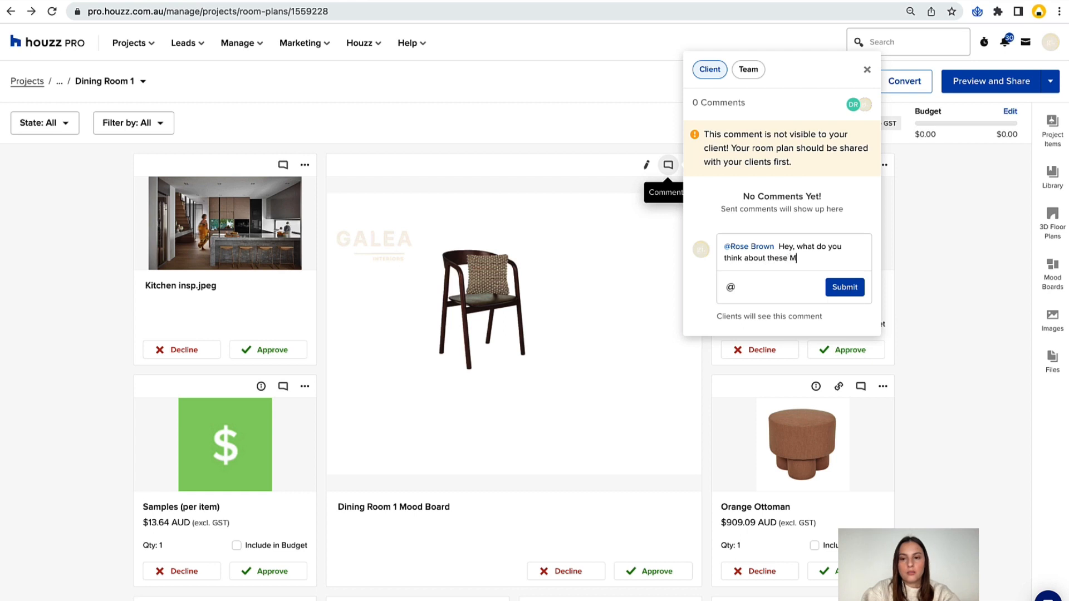
type(".B?")
double_click(778, 258)
type("this")
left_click(847, 287)
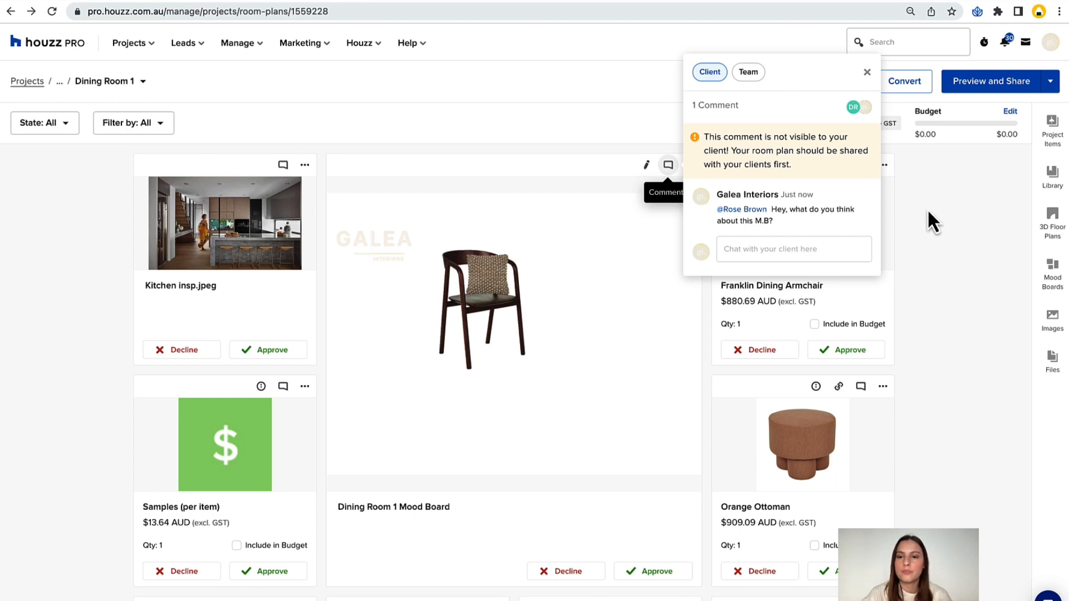
Post a team comment mentioning the team member with "can you please create a new mood board with revised products?" and close the comments.
left_click(749, 73)
left_click(747, 209)
type("@")
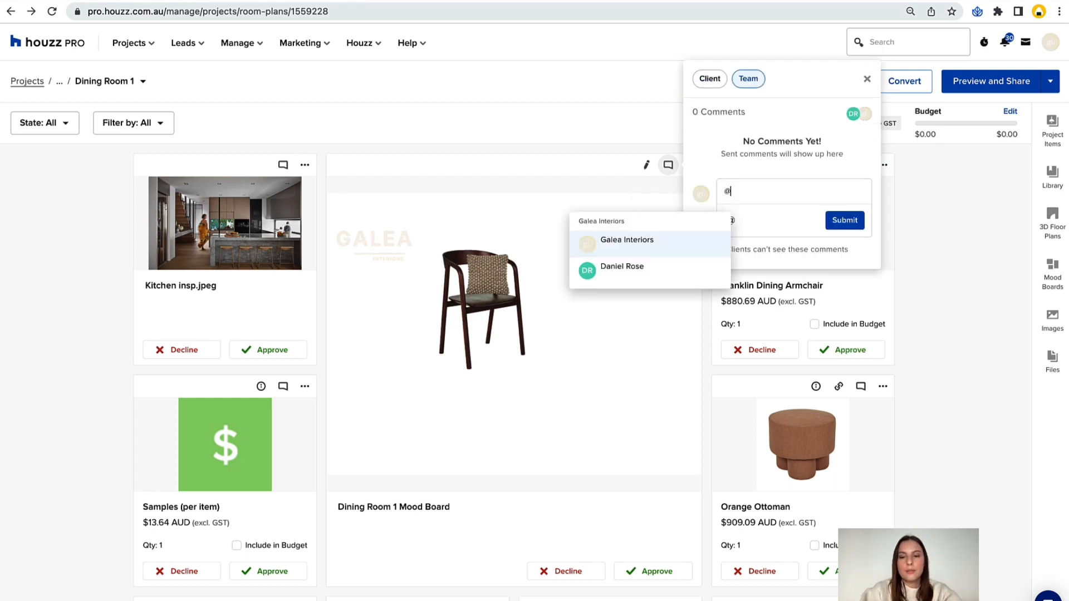
left_click(641, 268)
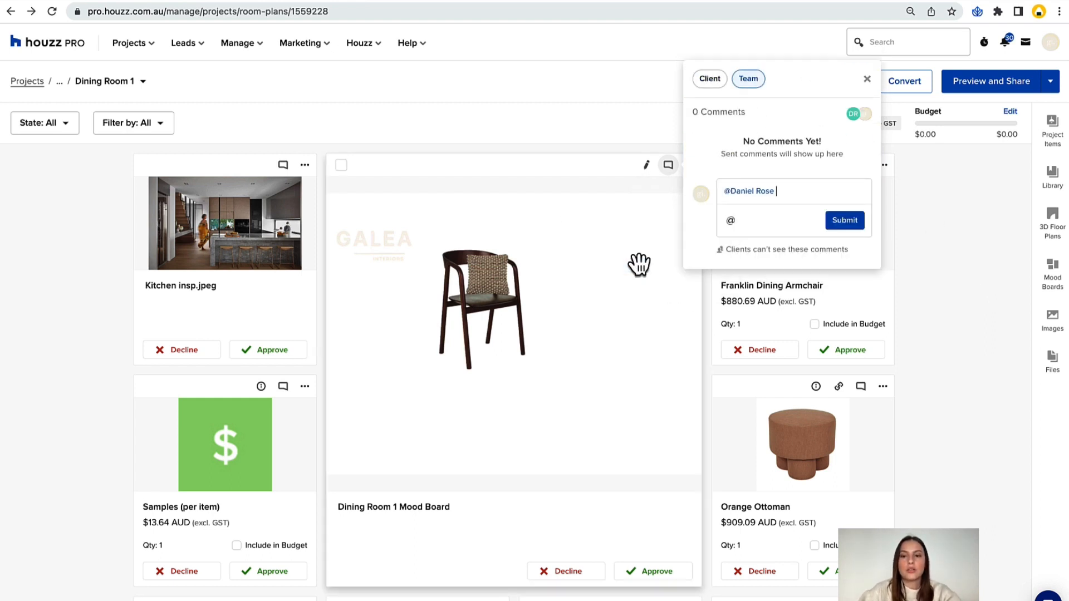
type("can you please")
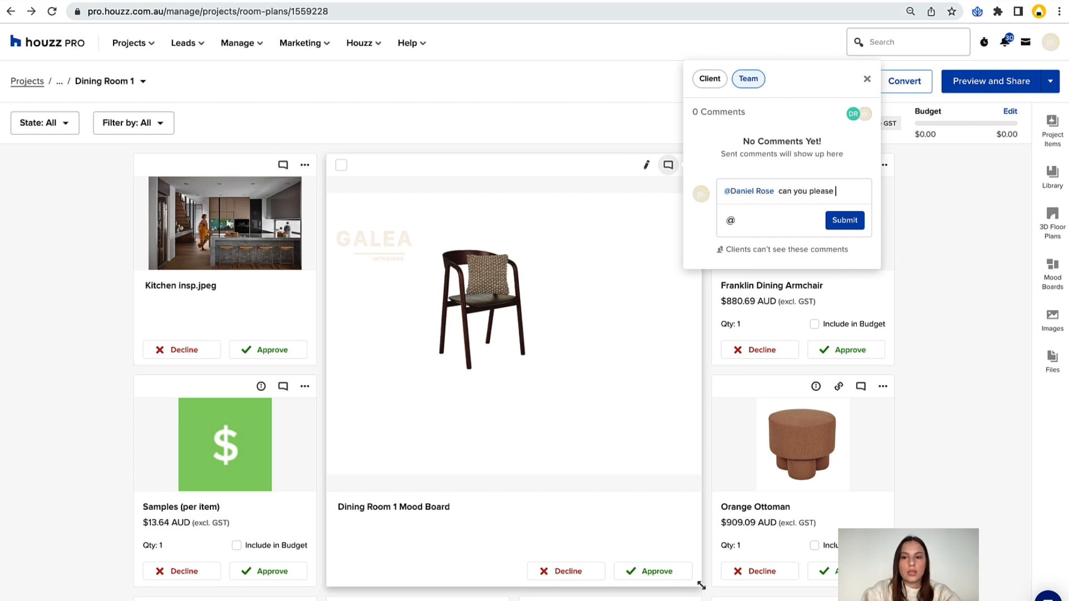
type(" create a new mood board with re")
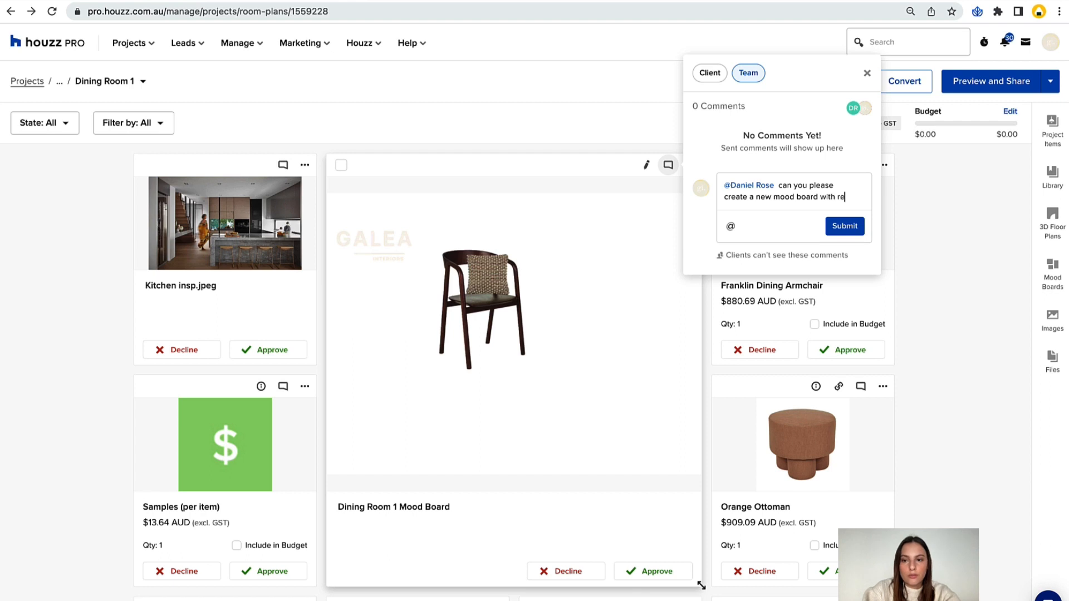
type("vised products?")
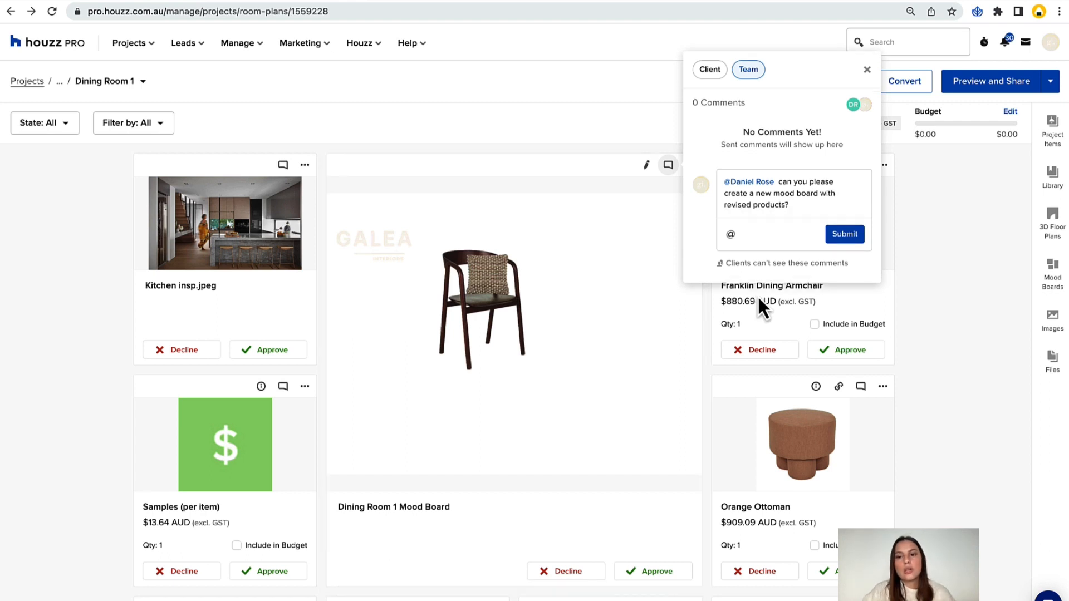
left_click(838, 242)
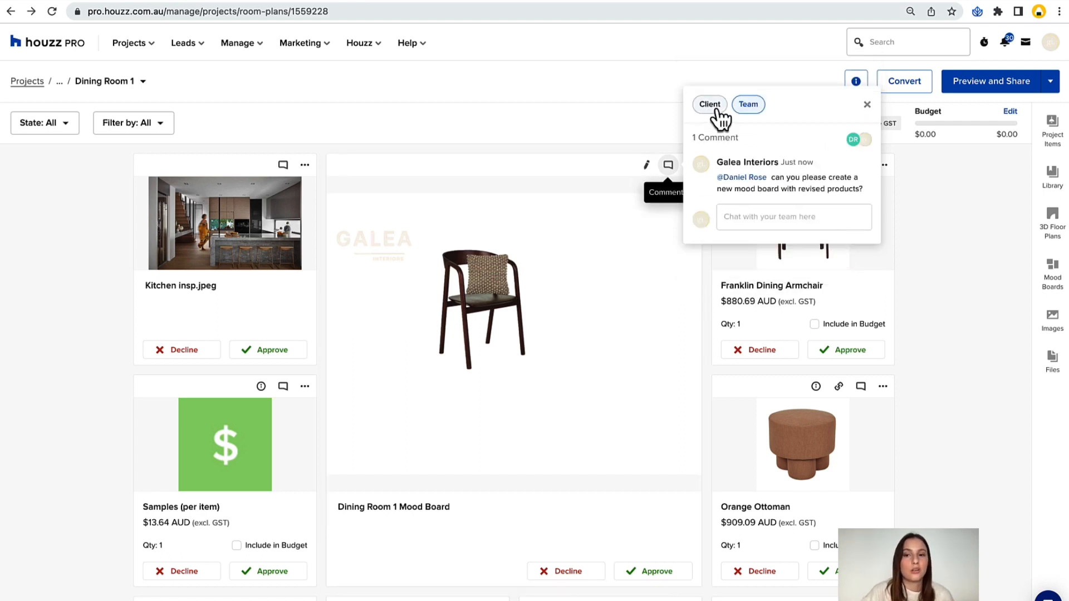
left_click(718, 109)
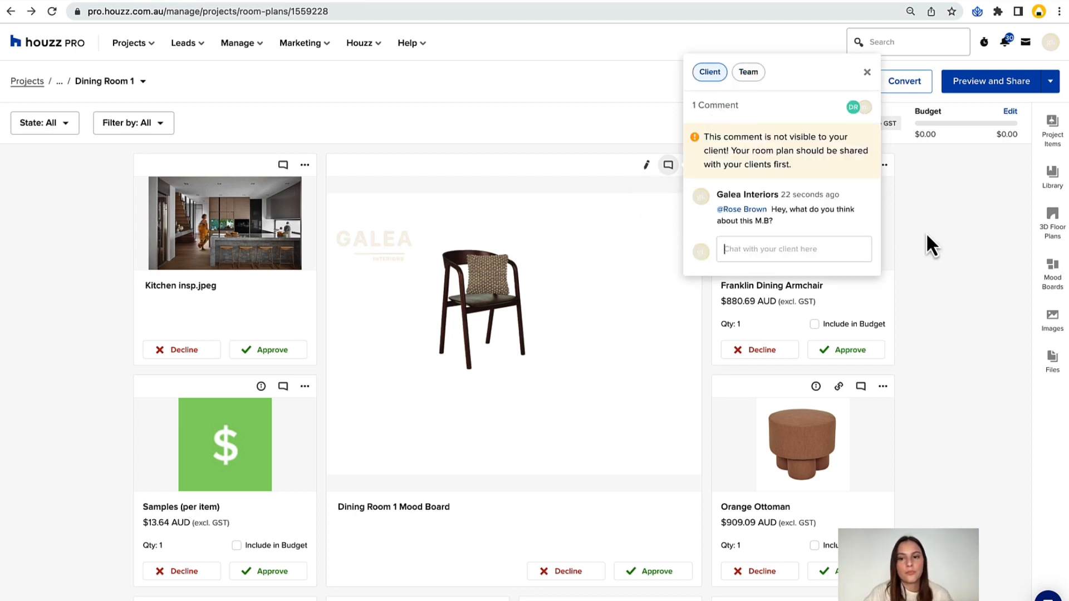
left_click(866, 71)
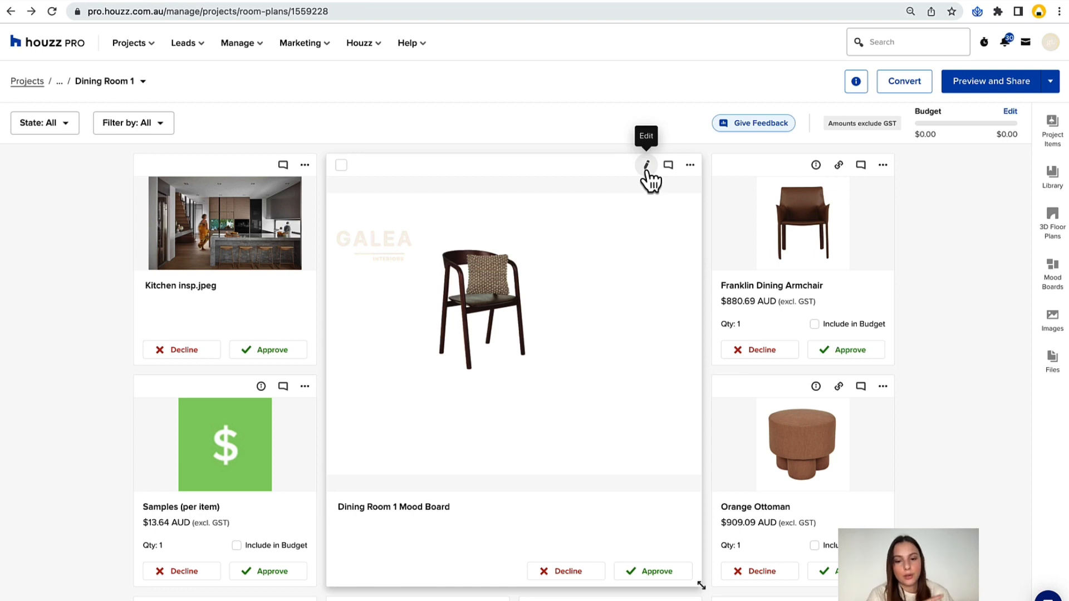
Open the Franklin Dining Armchair's item overview and set its unit type to Pieces in the general details.
left_click(817, 165)
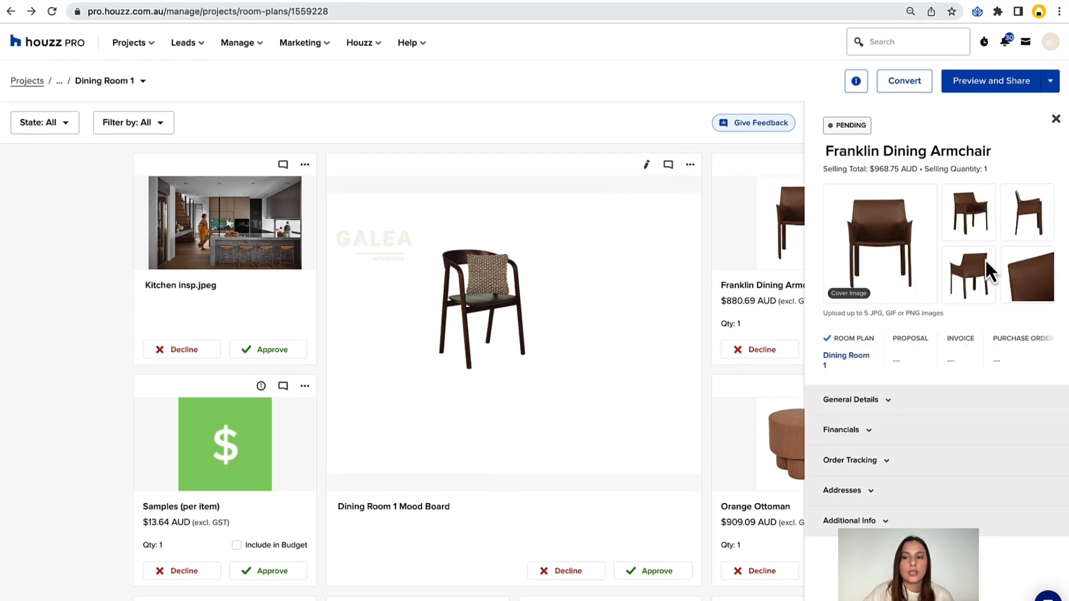
left_click(895, 405)
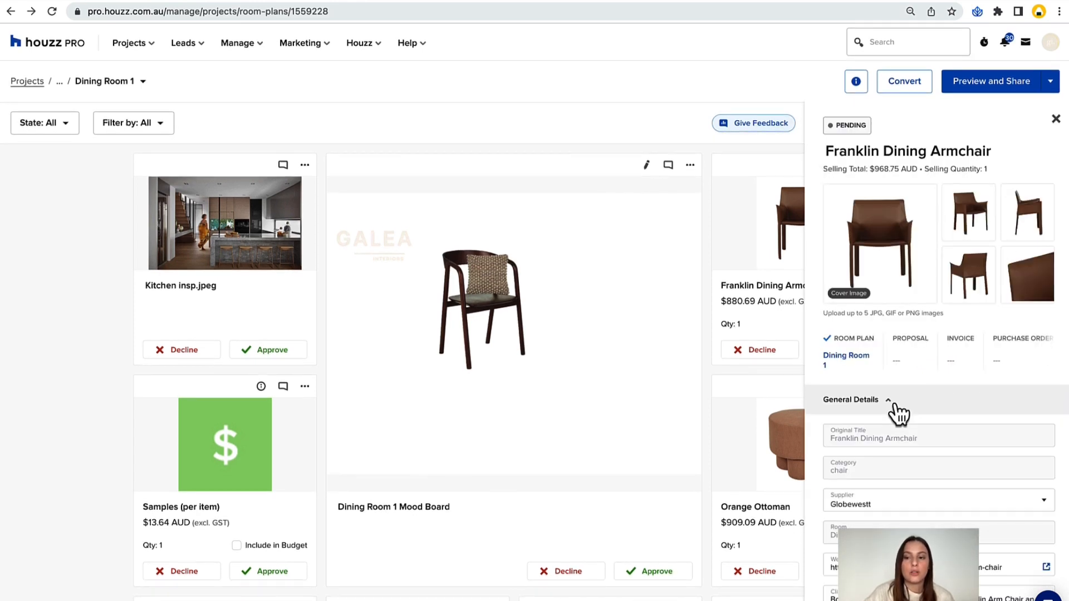
scroll(914, 383, "down", 3)
scroll(915, 384, "down", 3)
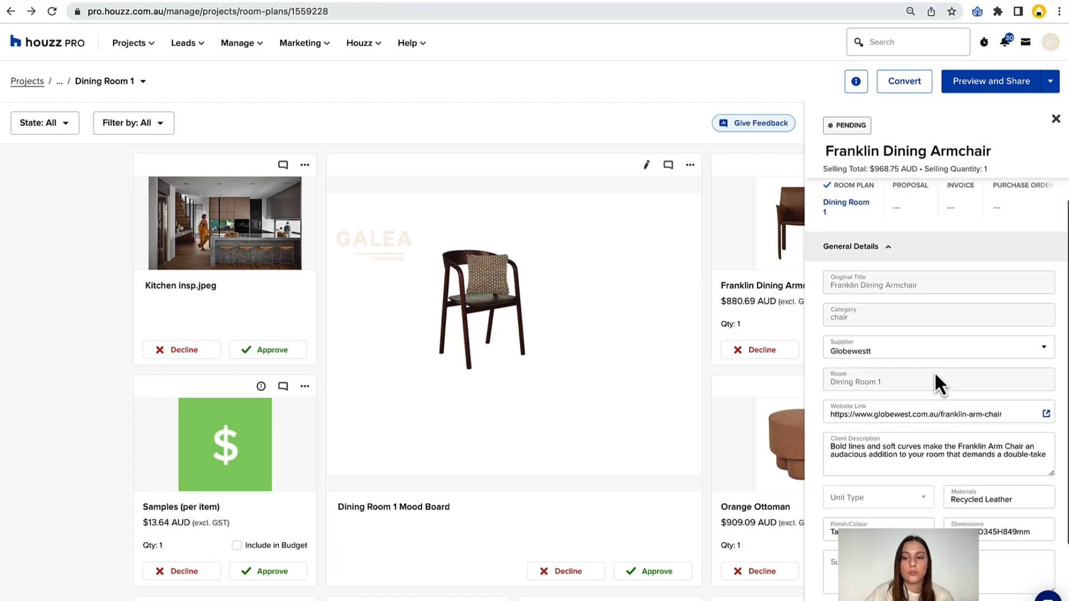
left_click(923, 422)
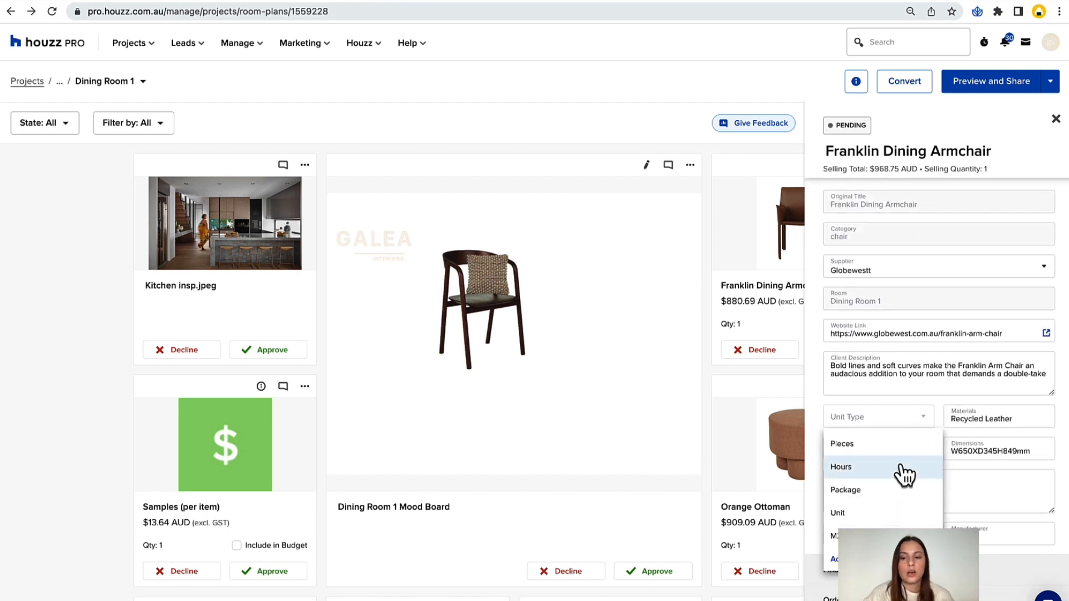
left_click(898, 444)
Set the Franklin Dining Armchair's selling quantity to 6 in its financials and review the remaining pricing fields.
scroll(910, 433, "down", 1)
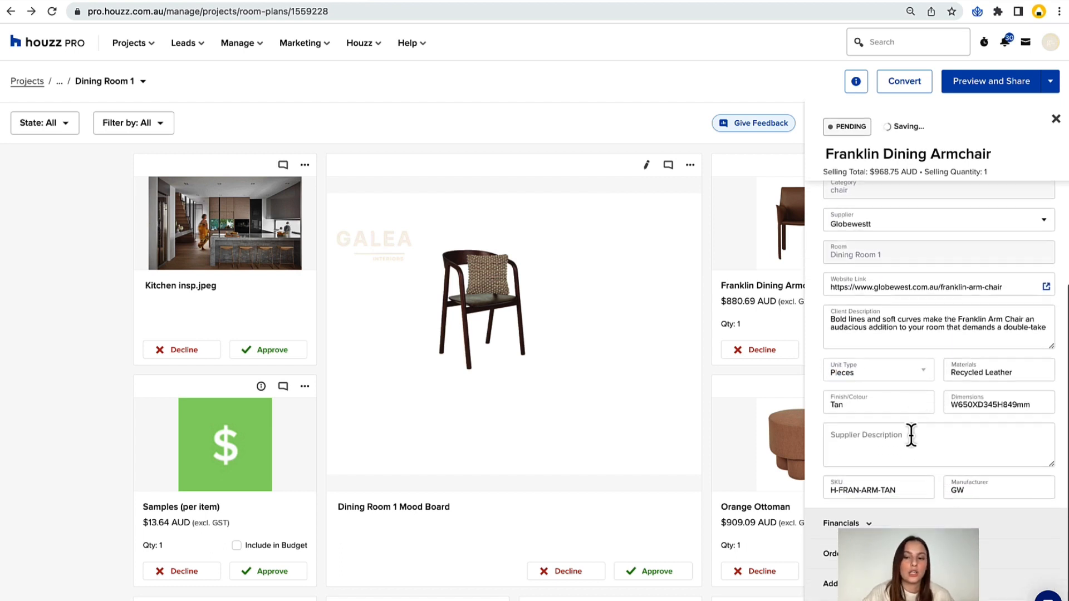
scroll(938, 389, "down", 5)
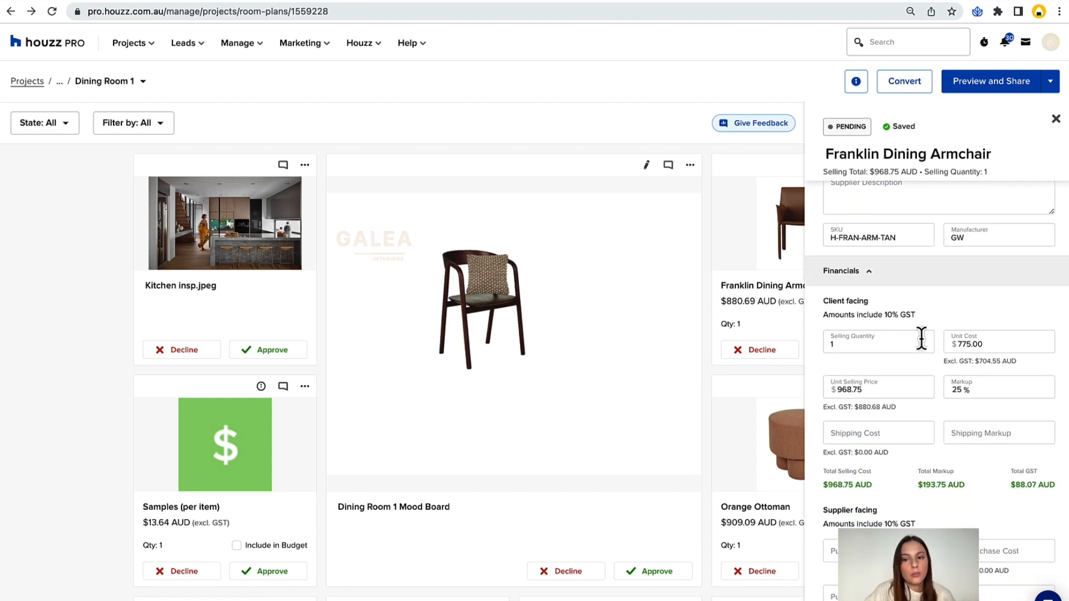
left_click(848, 343)
key("BackSpace")
type("6")
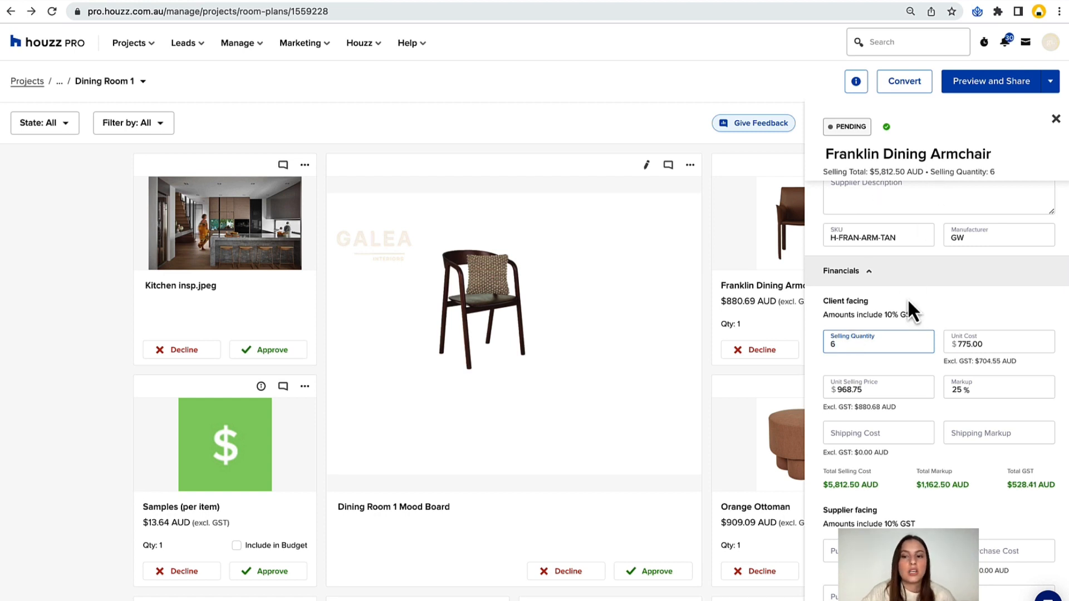
left_click(935, 319)
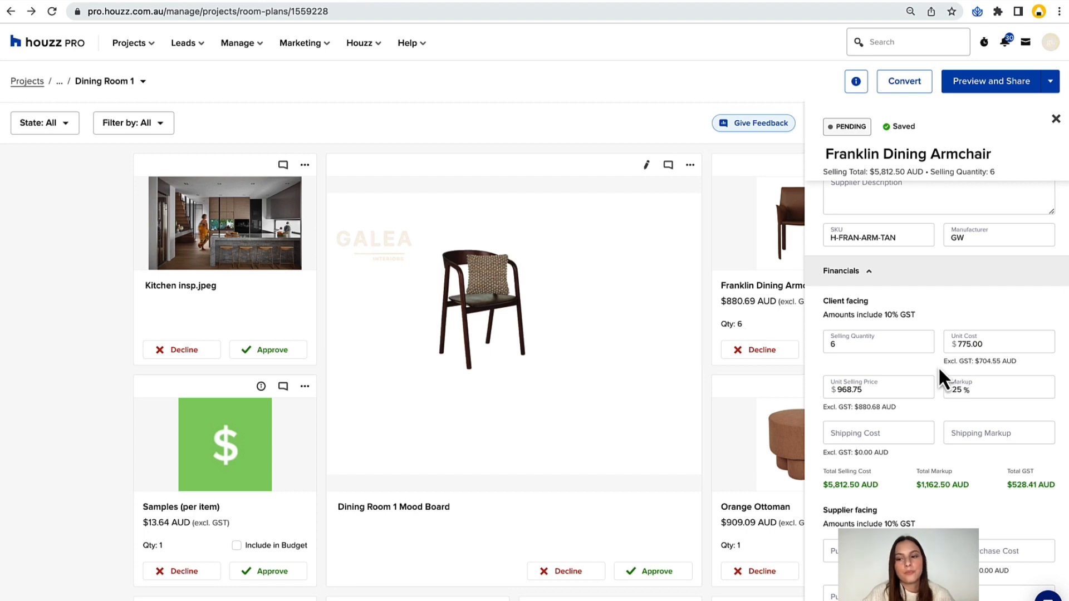
scroll(938, 366, "down", 1)
scroll(938, 367, "down", 2)
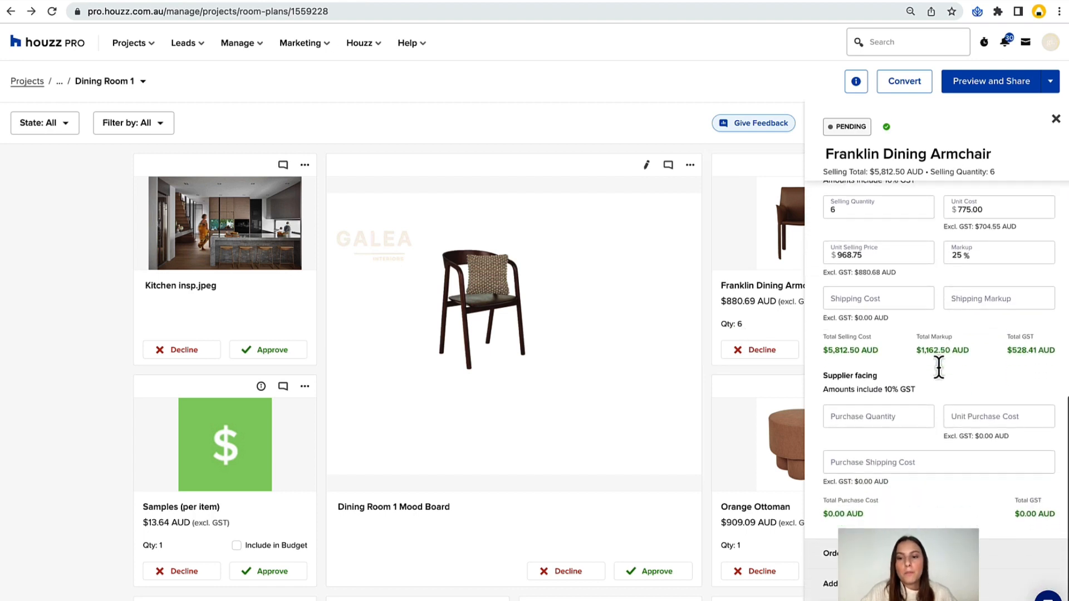
Review the Franklin Dining Armchair's client shipping fields and supplier-facing purchase fields, and close its item overview.
left_click(909, 301)
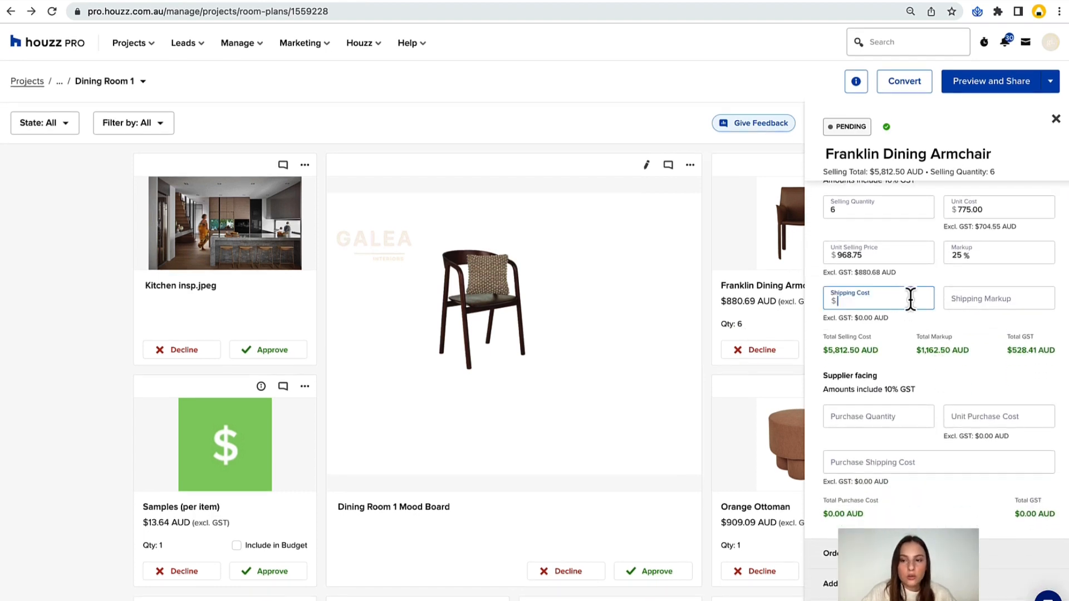
left_click(980, 300)
left_click(904, 418)
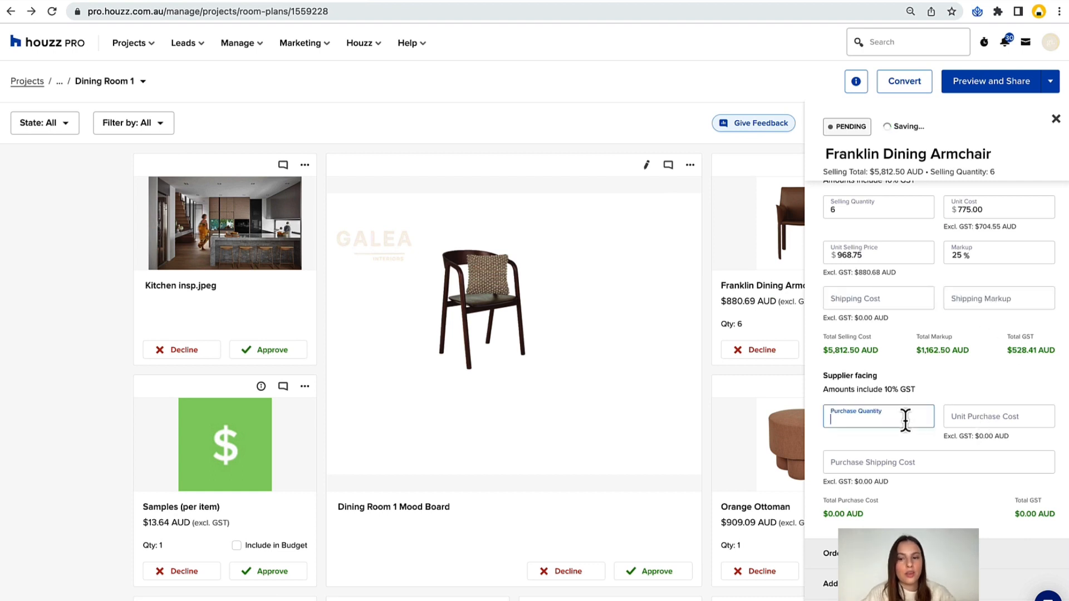
left_click(963, 379)
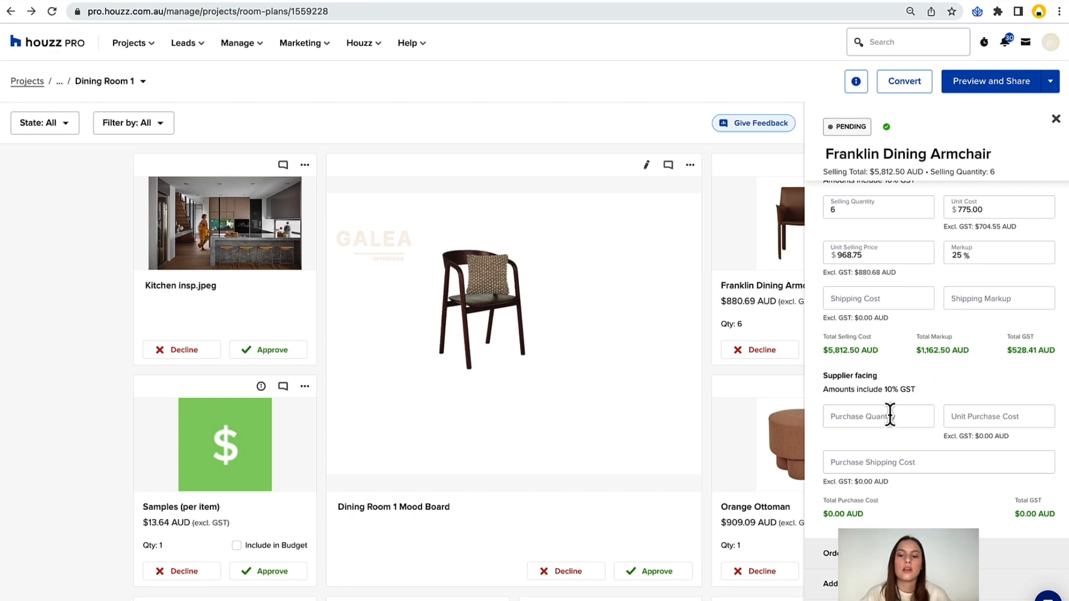
scroll(941, 334, "up", 10)
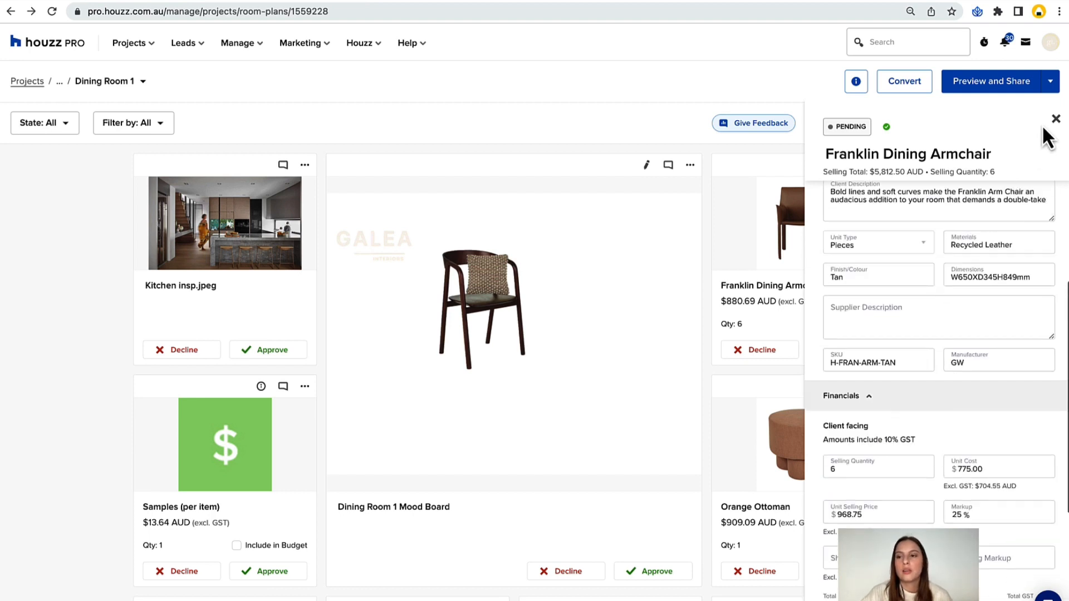
left_click(1055, 119)
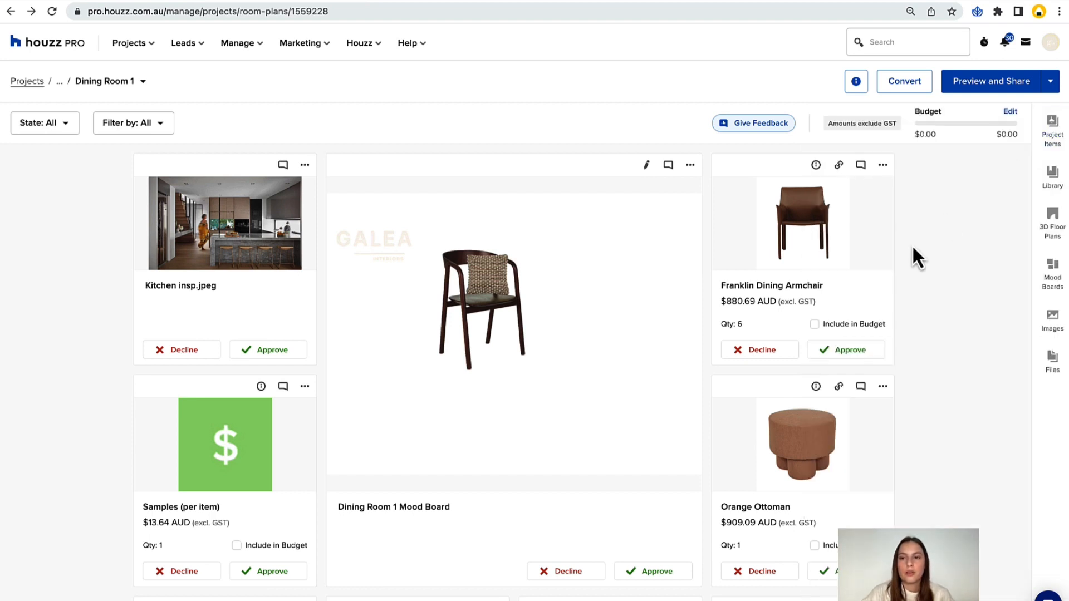
Open the Franklin Dining Armchair's product link to check the supplier's page, and return to the room plan.
left_click(839, 165)
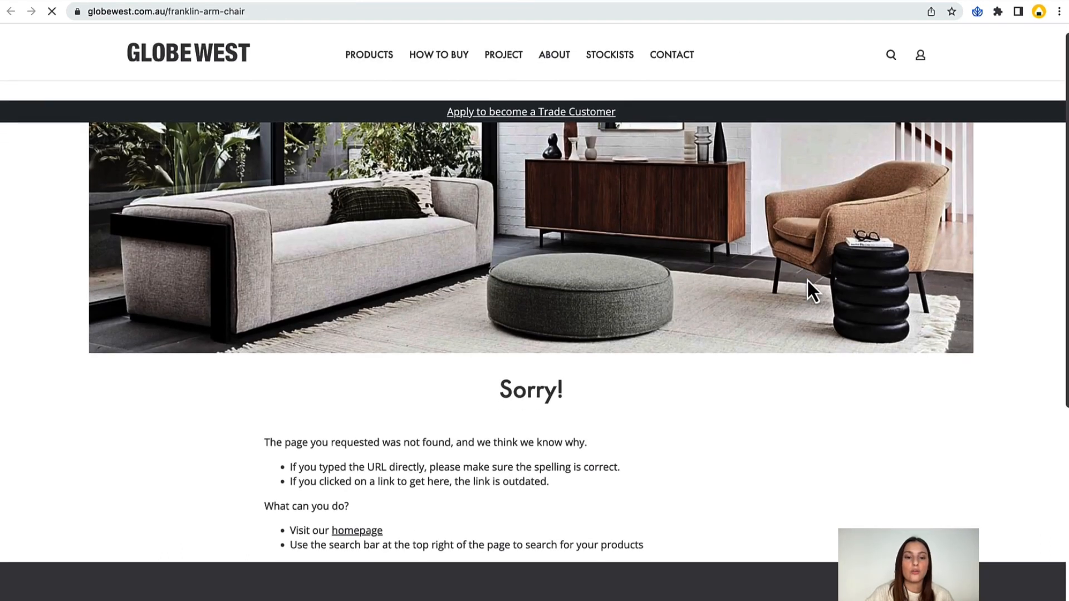
scroll(804, 324, "down", 3)
scroll(756, 386, "up", 2)
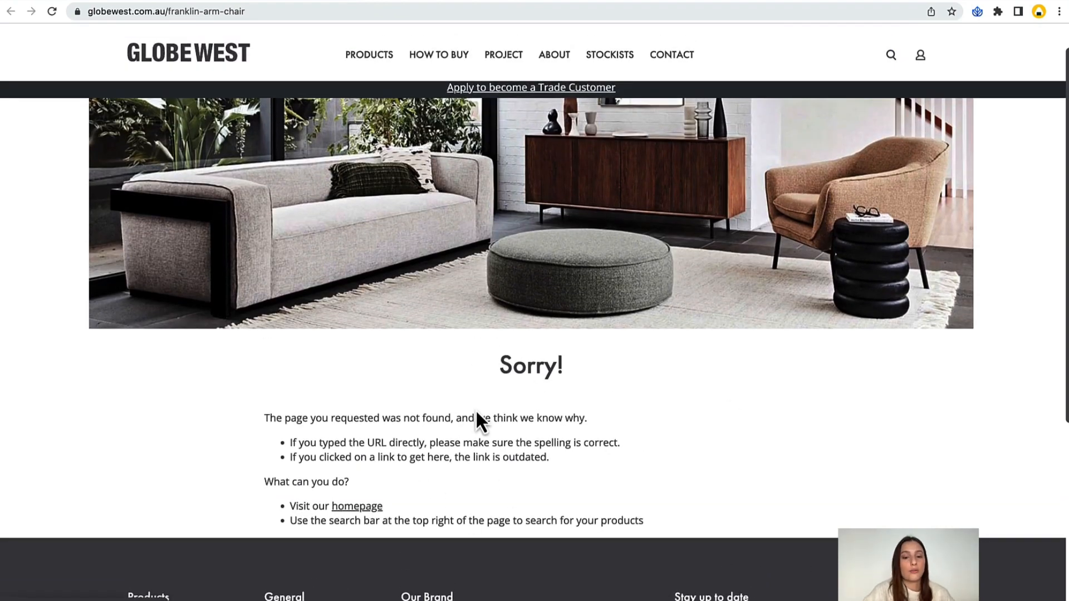
left_click(296, 1)
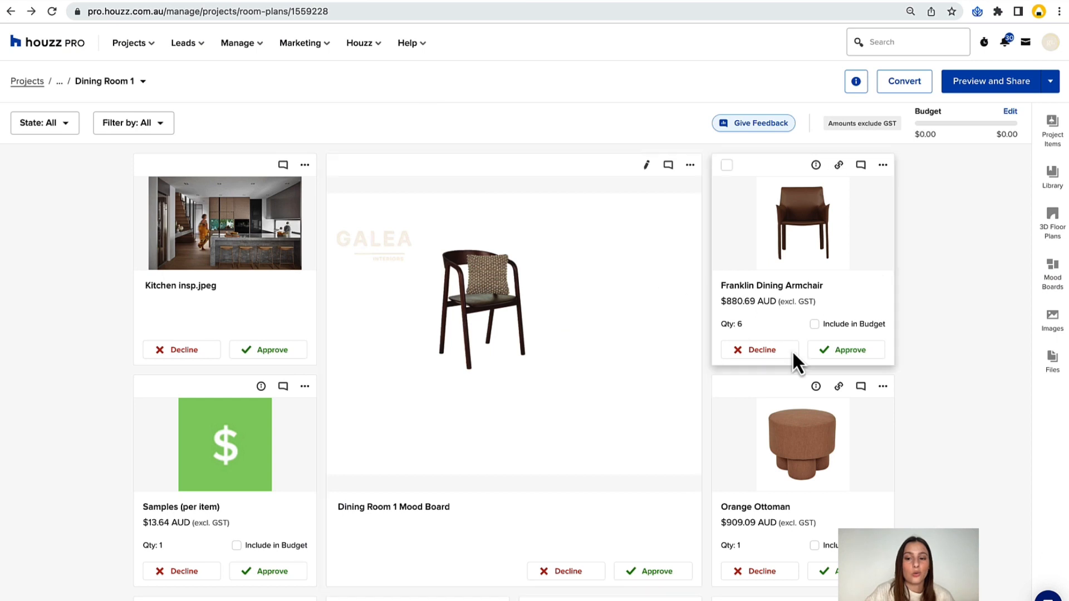
Open the Orange Ottoman's product link, examine the price and stock details on the supplier's page, and return to the room plan.
left_click(840, 386)
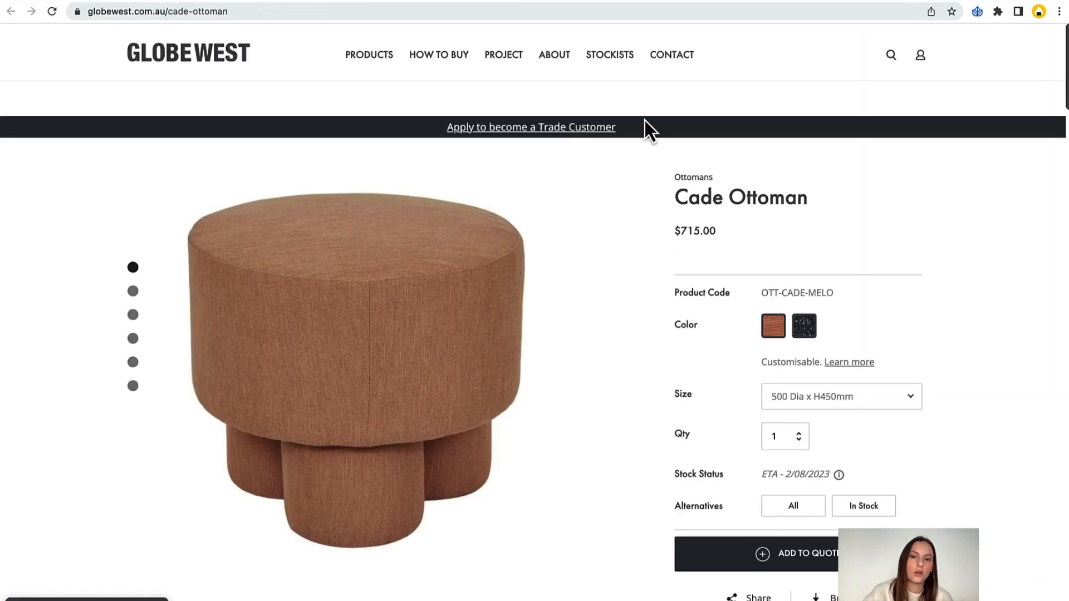
scroll(659, 189, "down", 3)
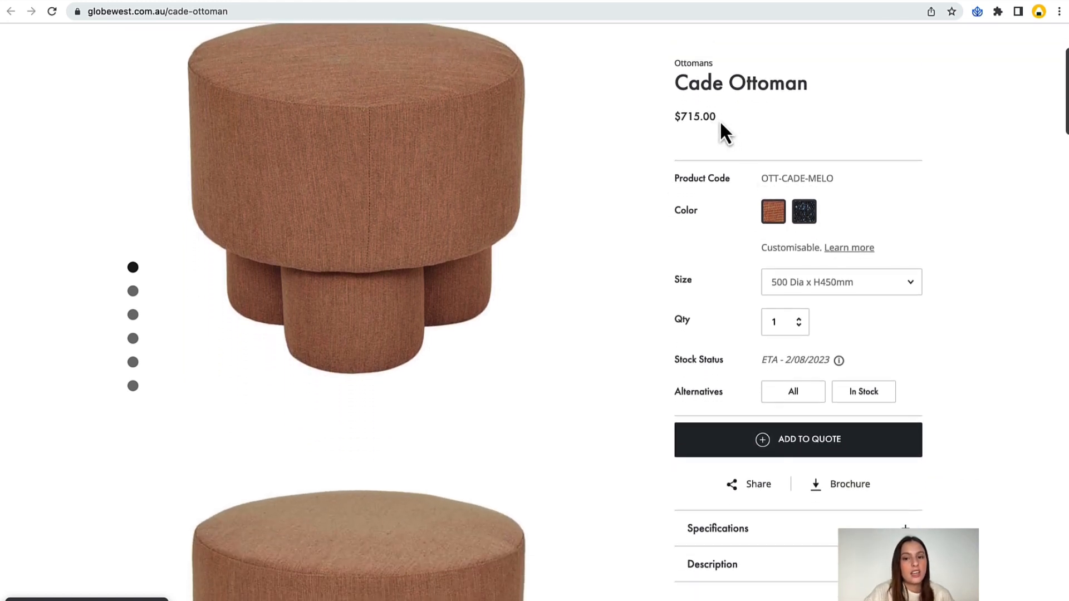
left_click_drag(719, 118, 677, 118)
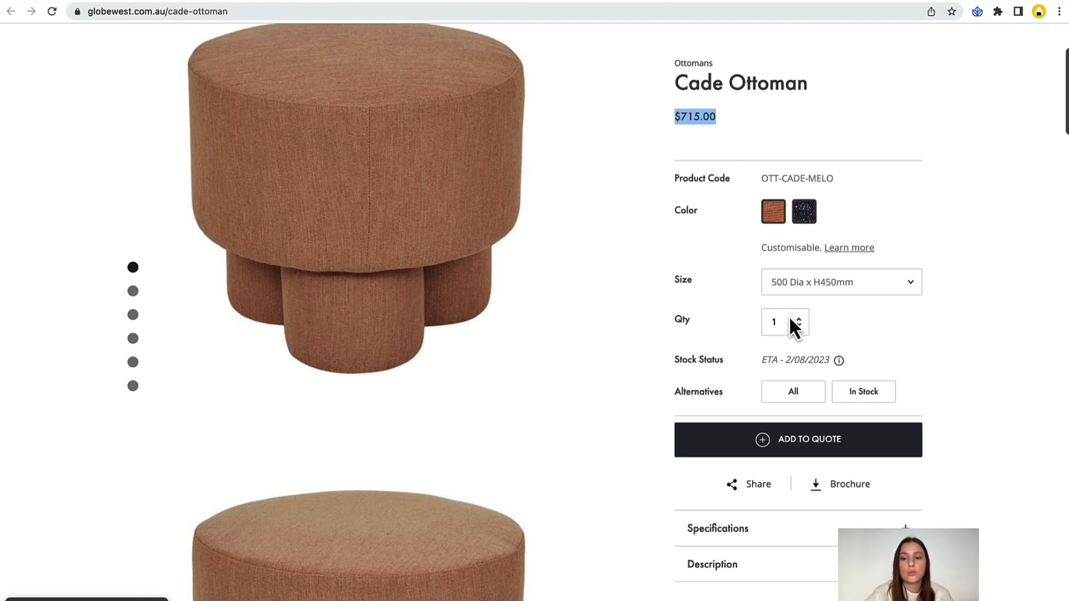
left_click(756, 361)
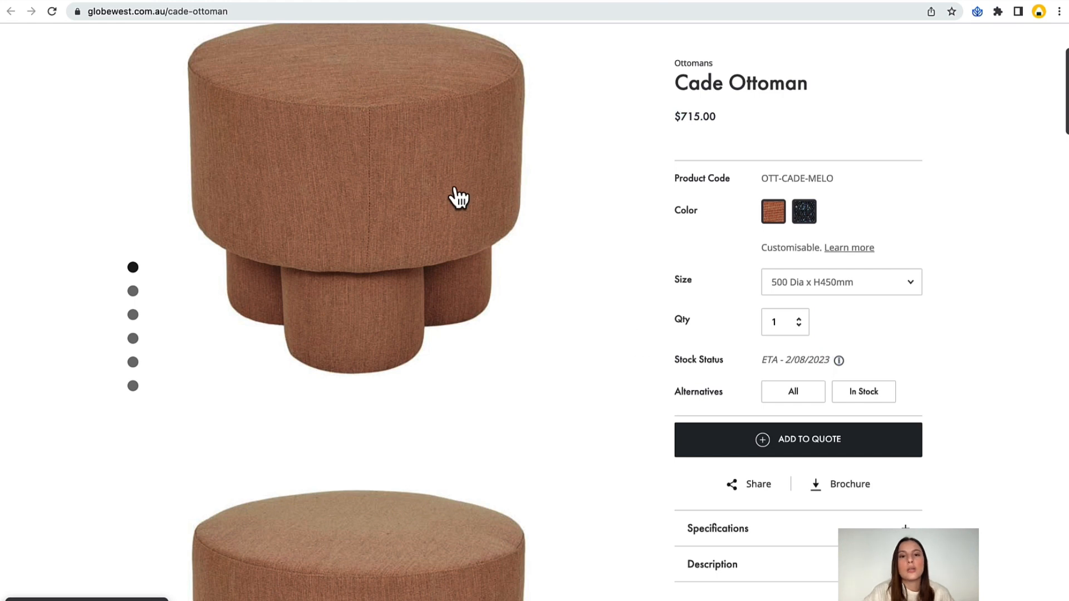
left_click(316, 5)
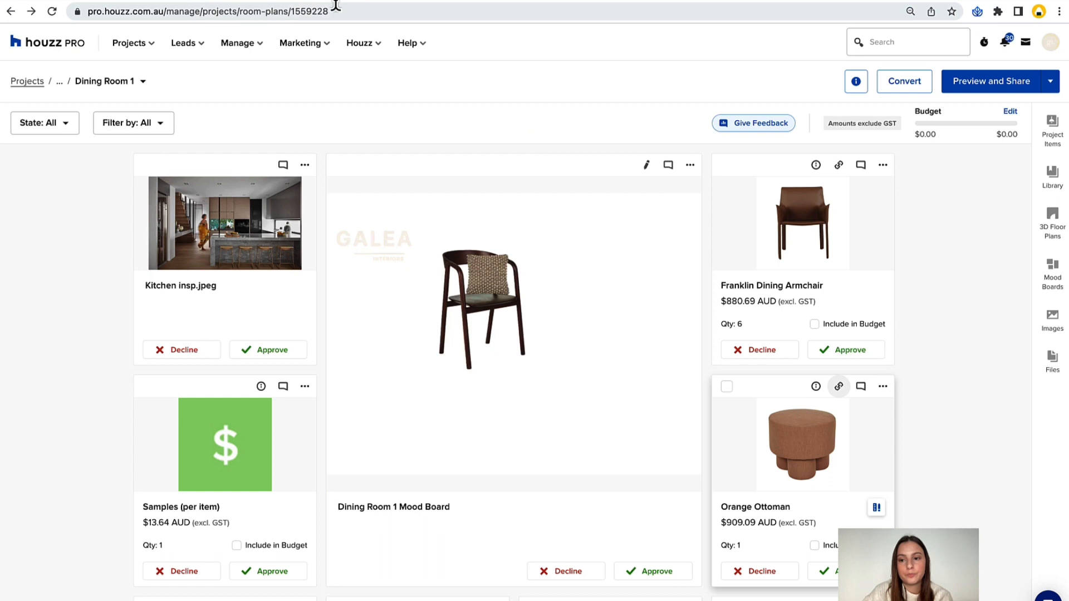
Try fitting the Orange Ottoman's card image to height and return it to fit width.
scroll(931, 300, "down", 1)
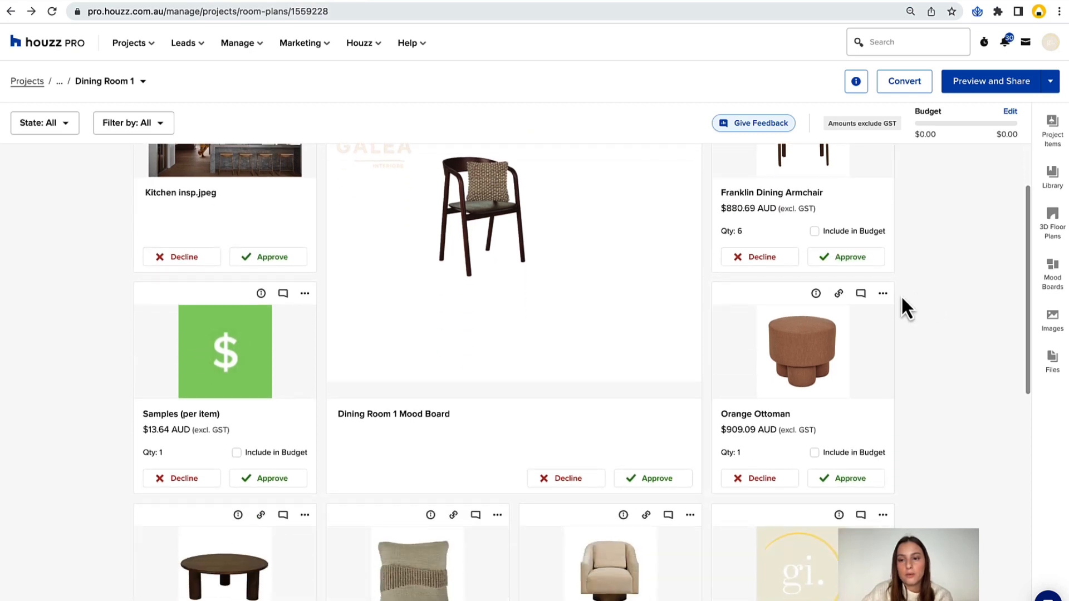
left_click(882, 293)
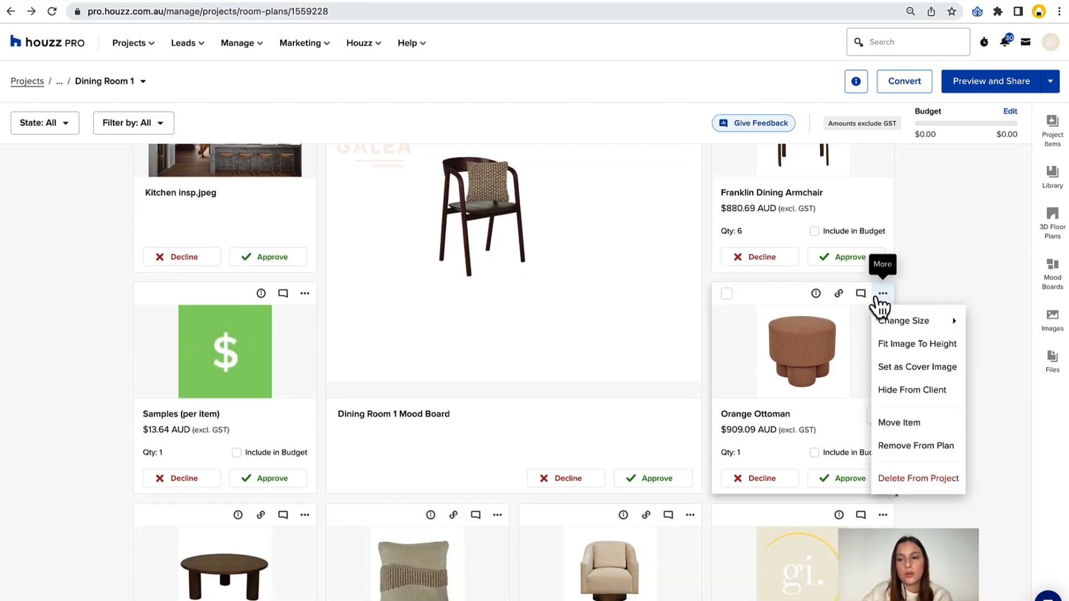
left_click(896, 345)
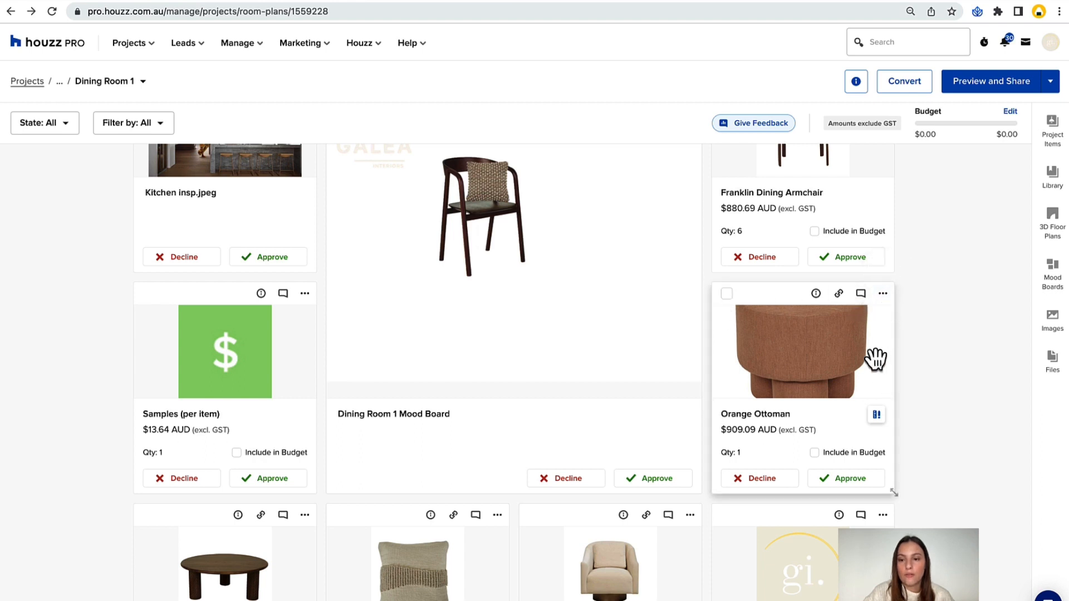
left_click(883, 294)
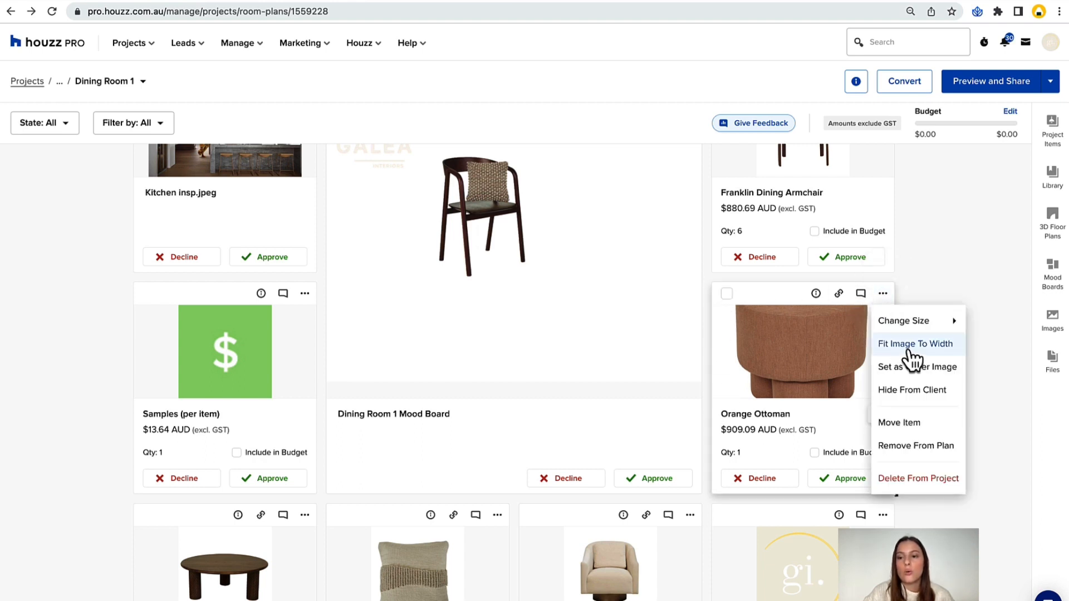
left_click(912, 345)
Check the cover image in the room plan's info details and look over the cover image option on the Orange Ottoman and mood board cards.
left_click(883, 294)
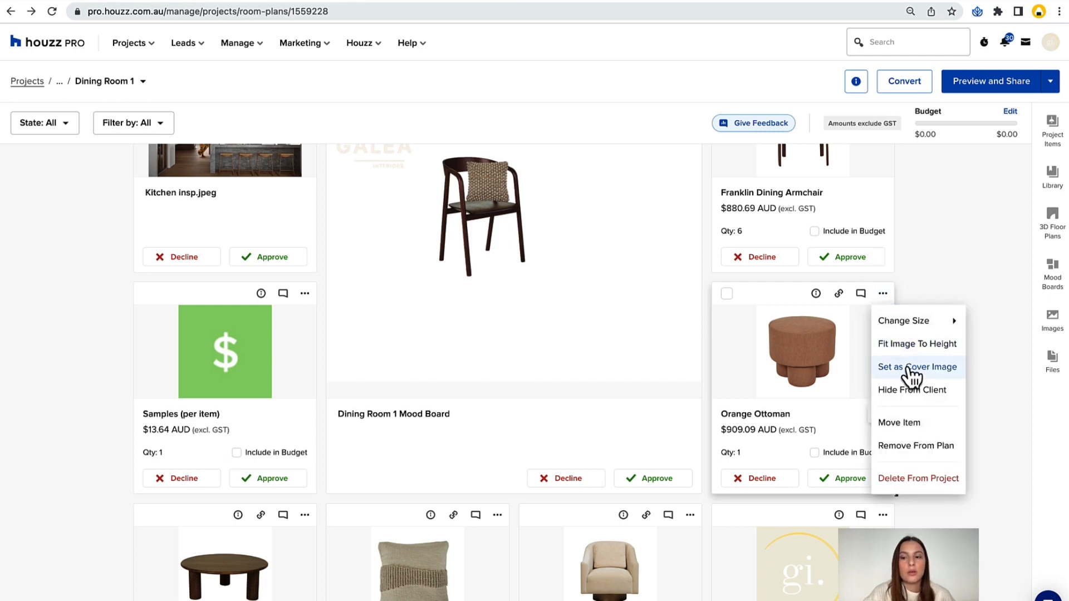
left_click(857, 82)
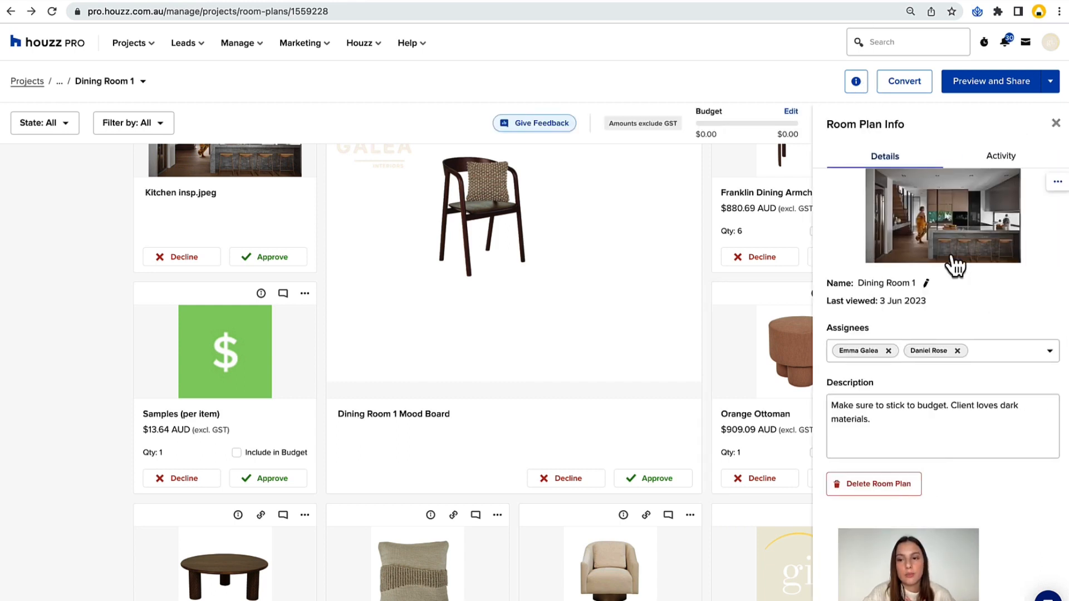
left_click(1056, 123)
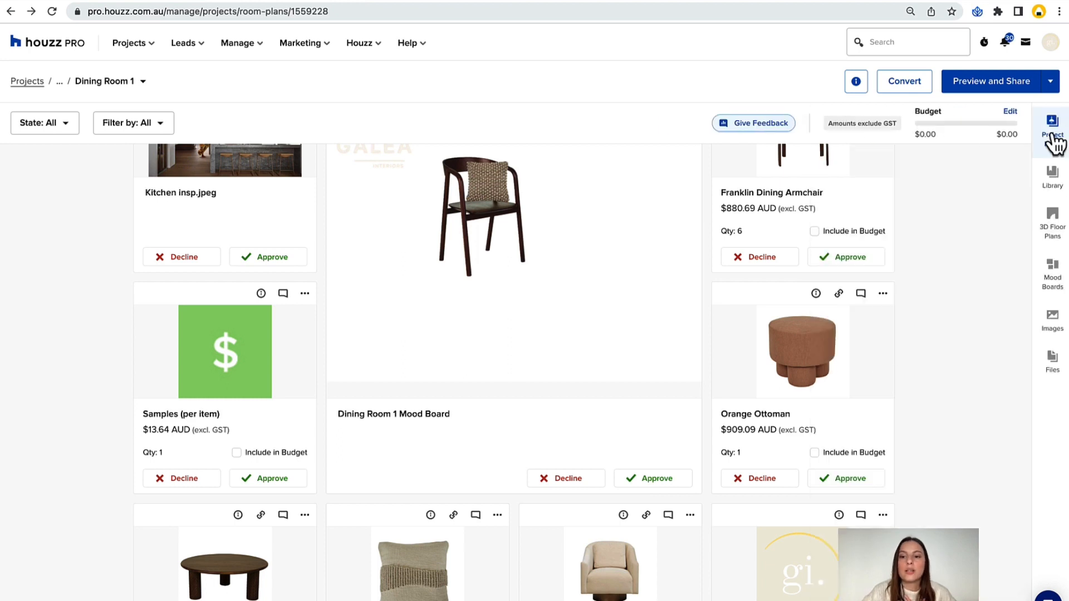
scroll(549, 384, "up", 2)
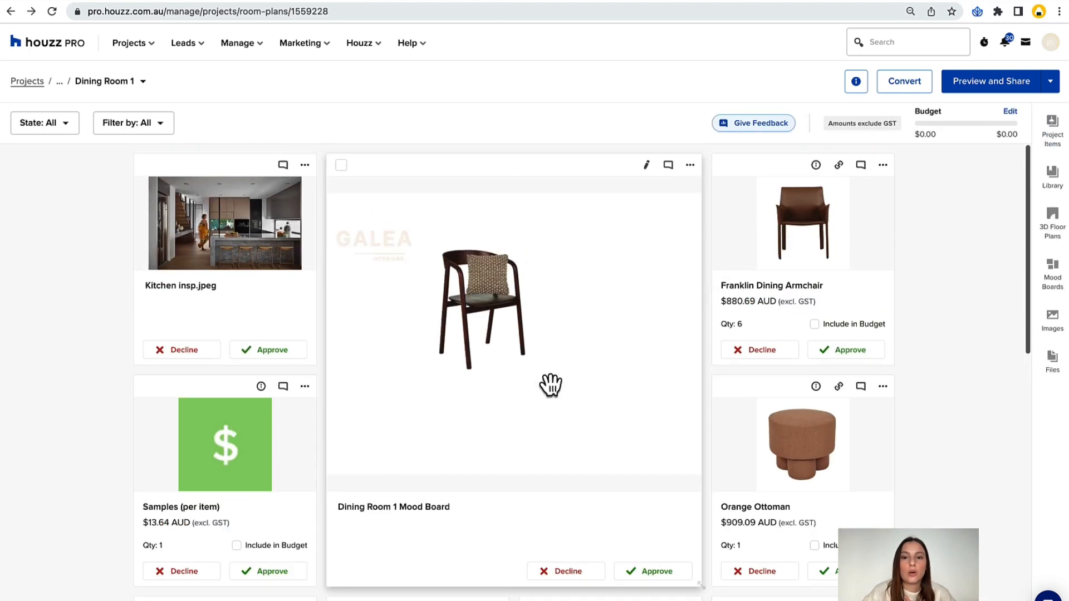
left_click(690, 166)
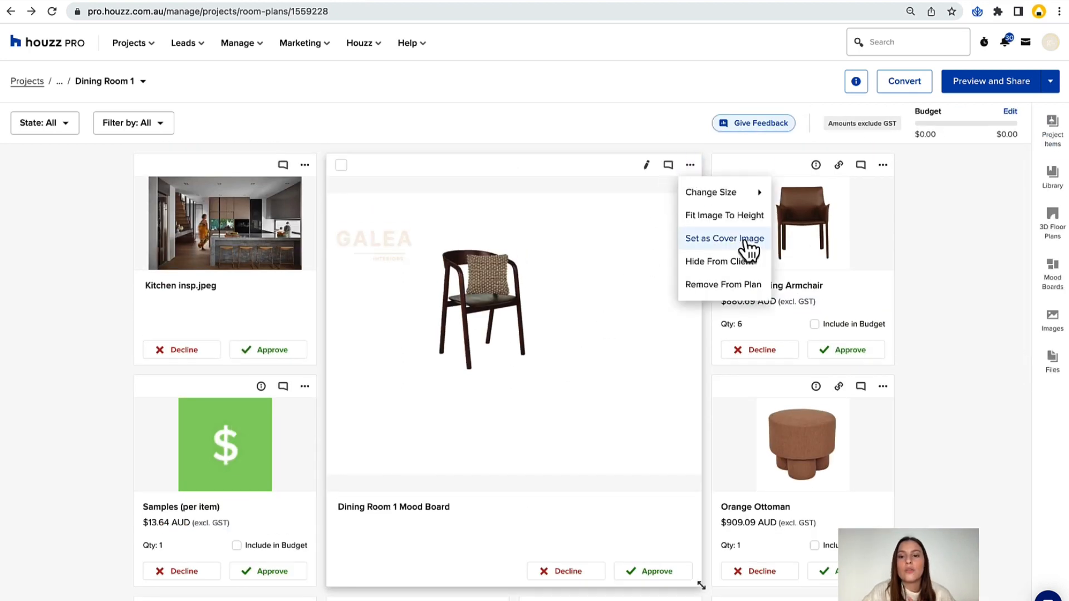
left_click(906, 232)
Hide the Samples (per item) card from the client and check it in the hidden items section.
scroll(885, 321, "down", 2)
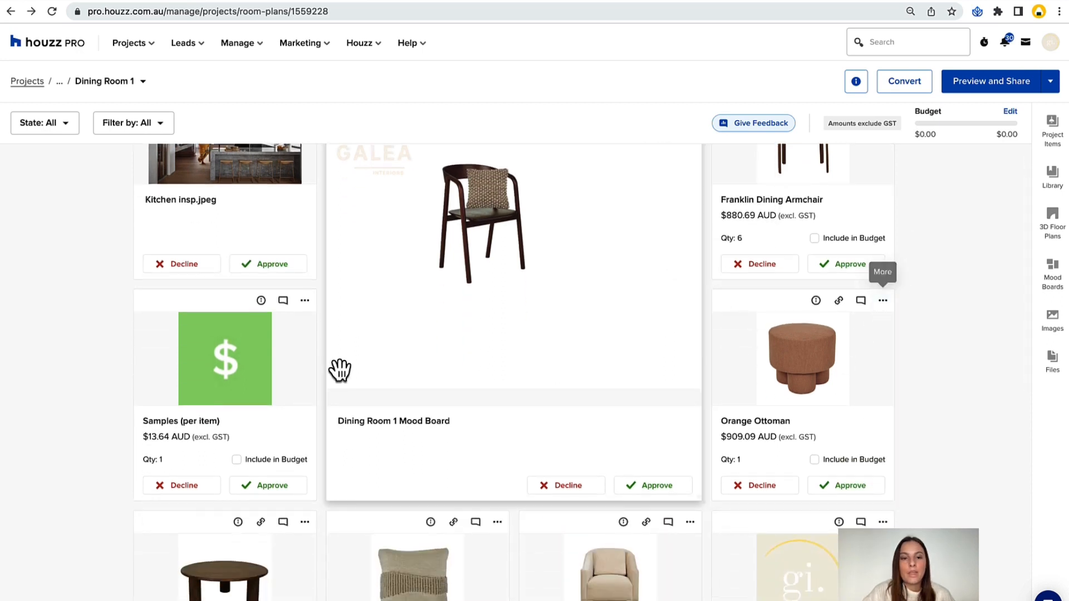
left_click(304, 300)
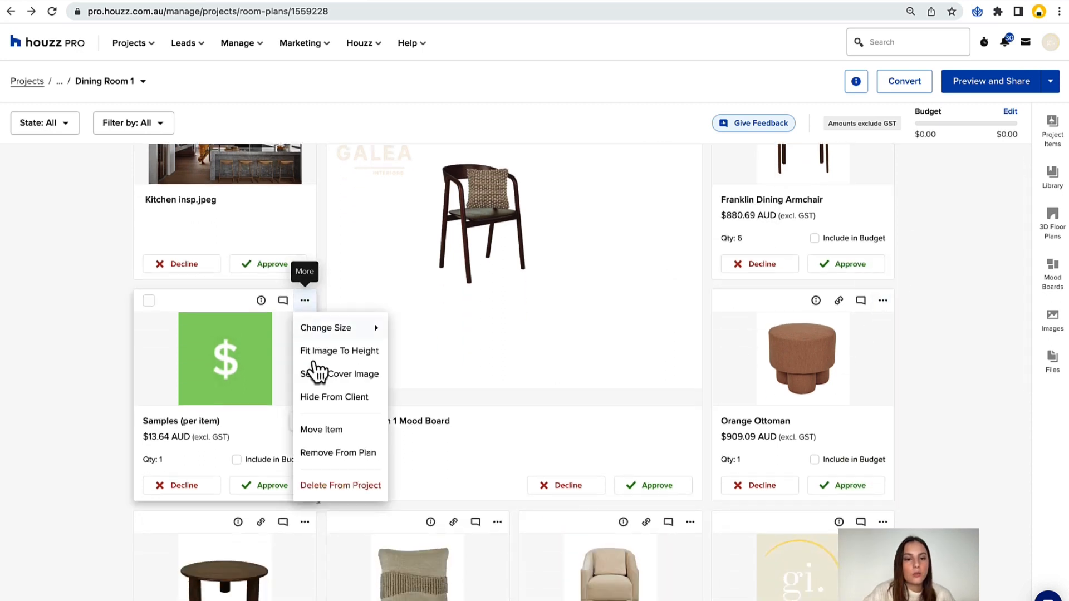
left_click(341, 397)
scroll(184, 302, "down", 5)
scroll(183, 302, "down", 1)
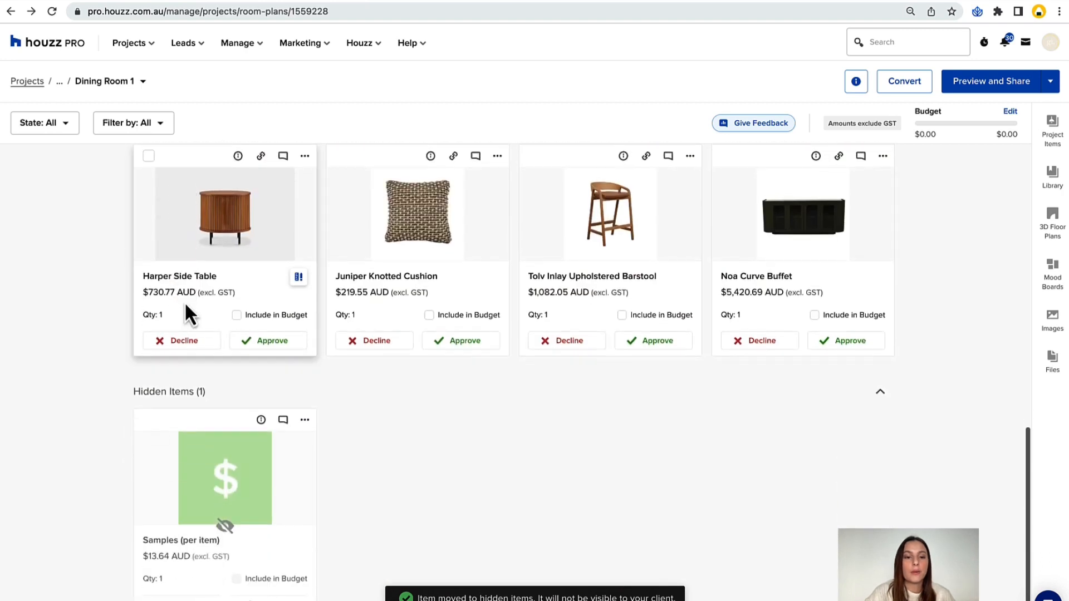
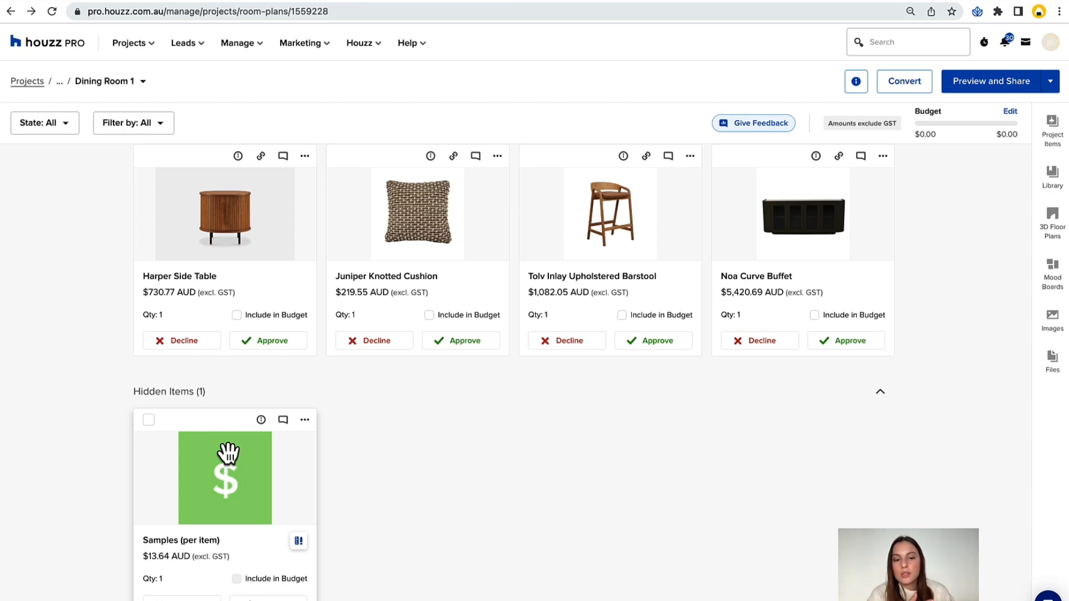
Make the hidden Samples (per item) card visible to the client again.
left_click(304, 420)
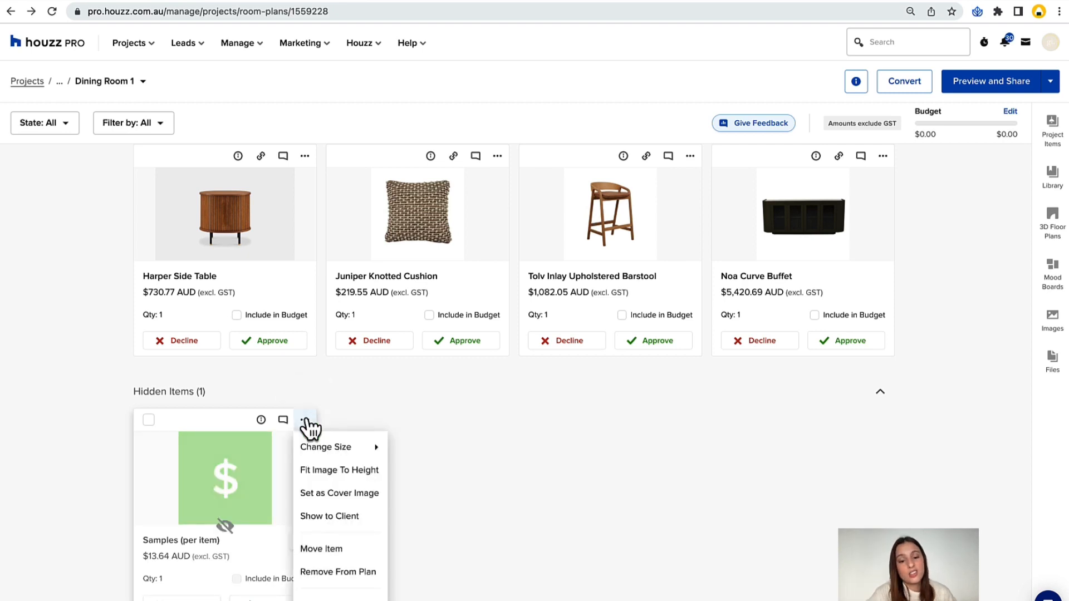
left_click(344, 516)
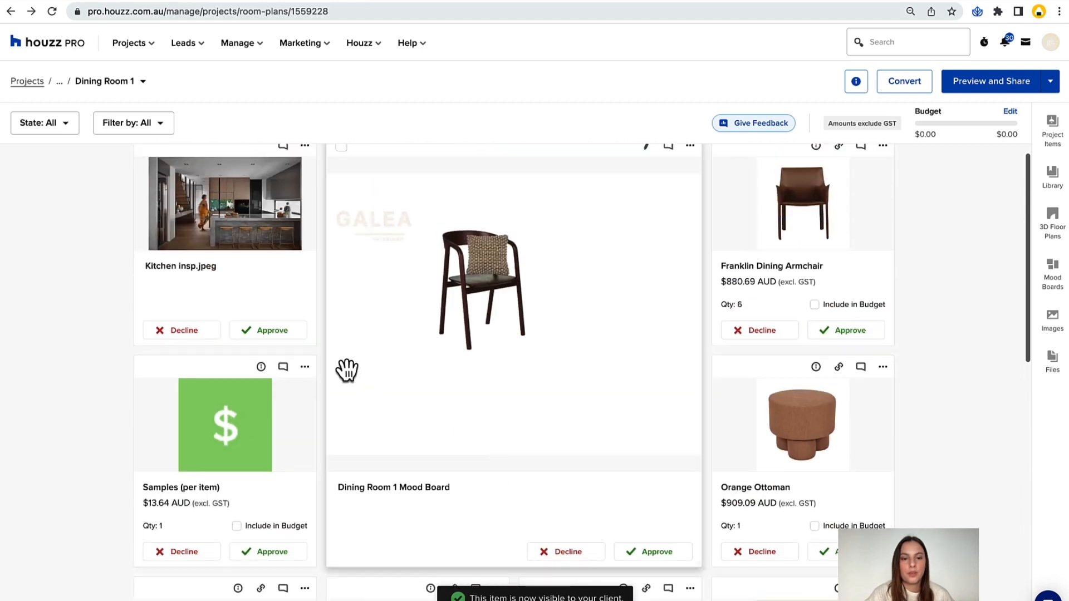
Look over the rooms the Samples (per item) card can be moved to, leave it in place, and check the Orange Ottoman's card options.
left_click(305, 367)
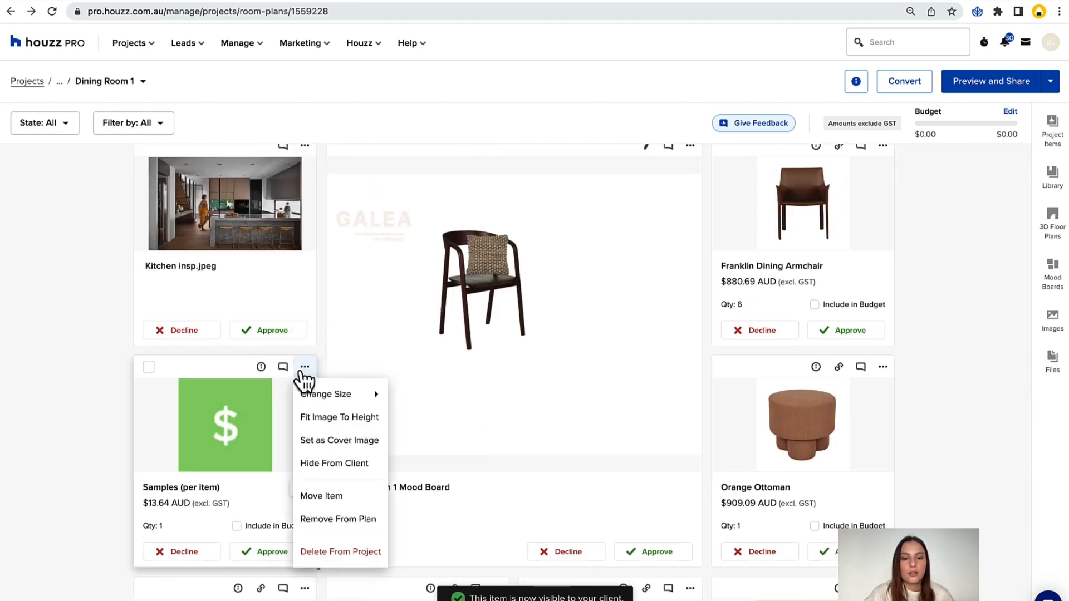
left_click(349, 504)
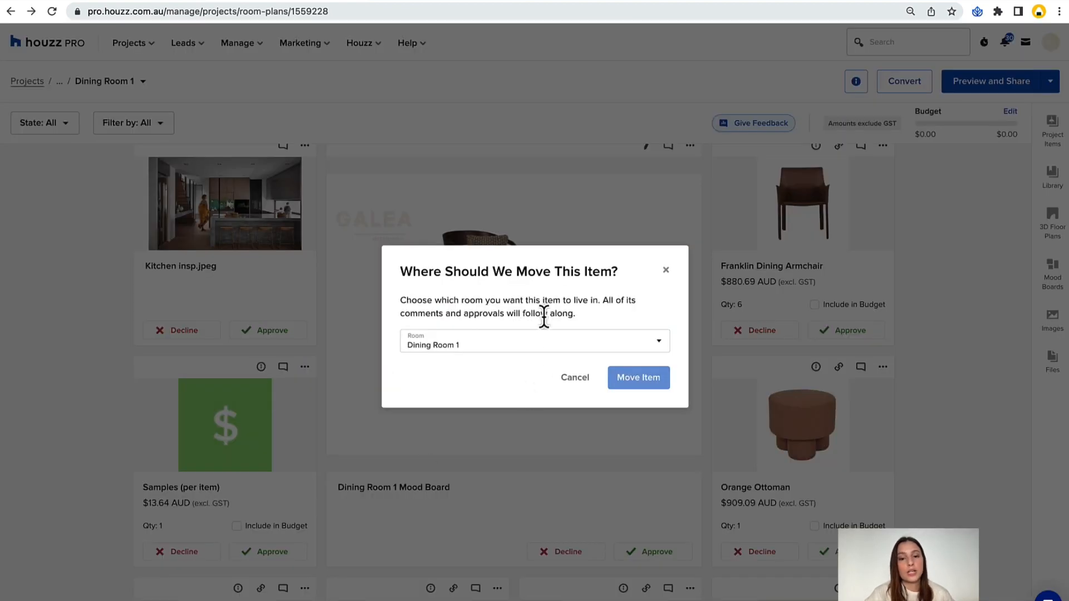
left_click(518, 340)
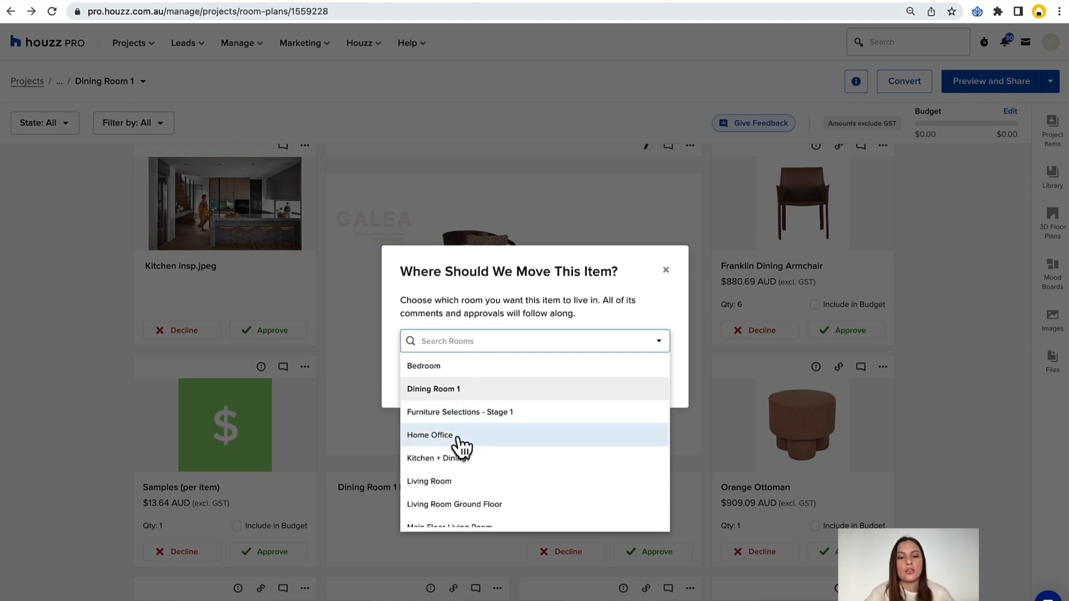
left_click(634, 305)
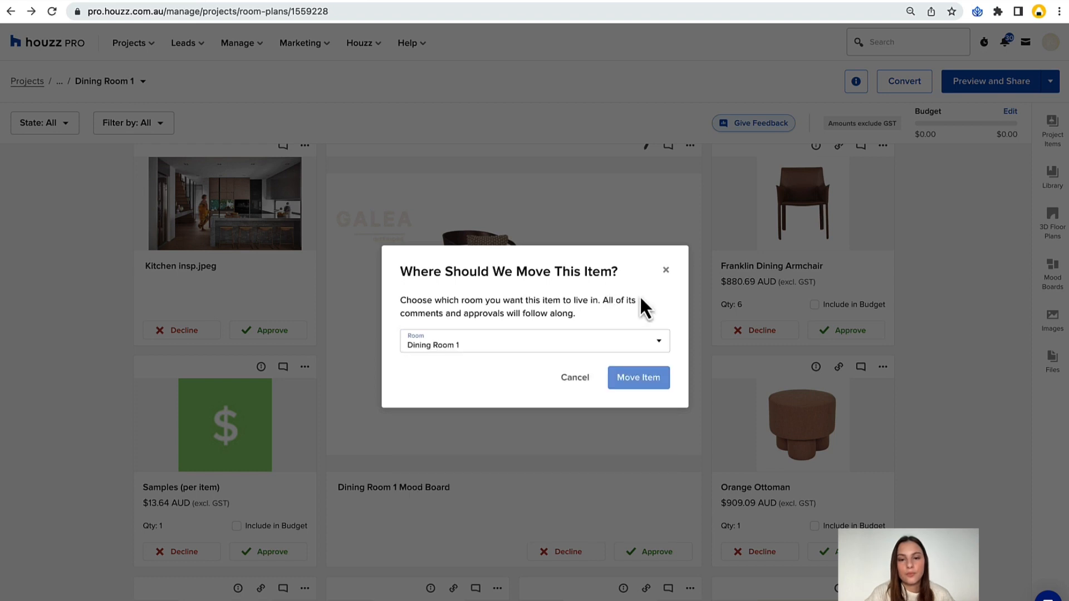
left_click(665, 271)
left_click(882, 366)
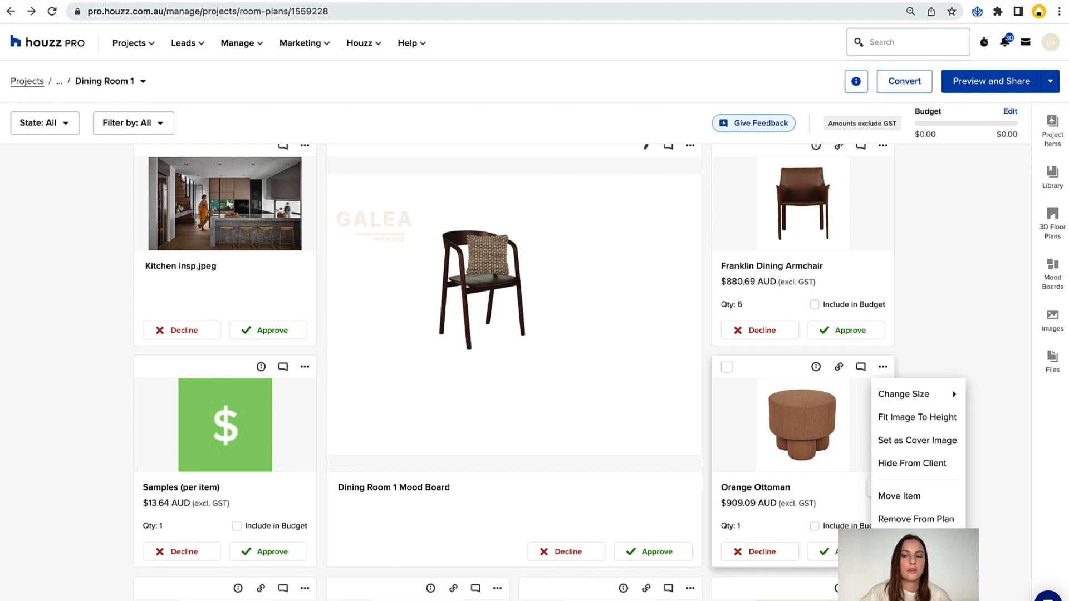
left_click(988, 497)
Set the room plan's budget to $5000.
scroll(954, 376, "down", 4)
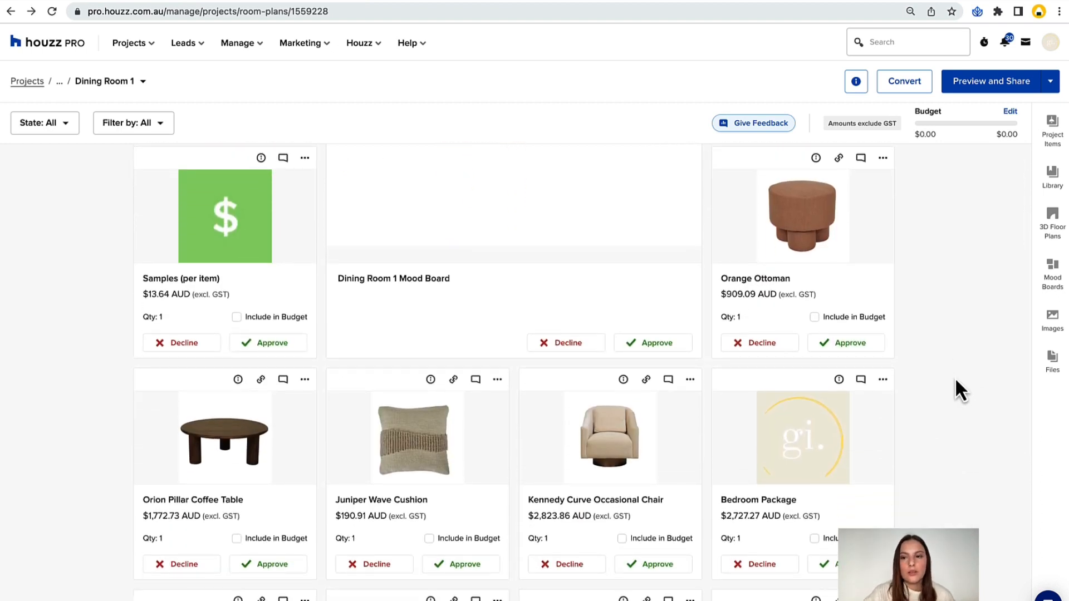
scroll(954, 376, "up", 4)
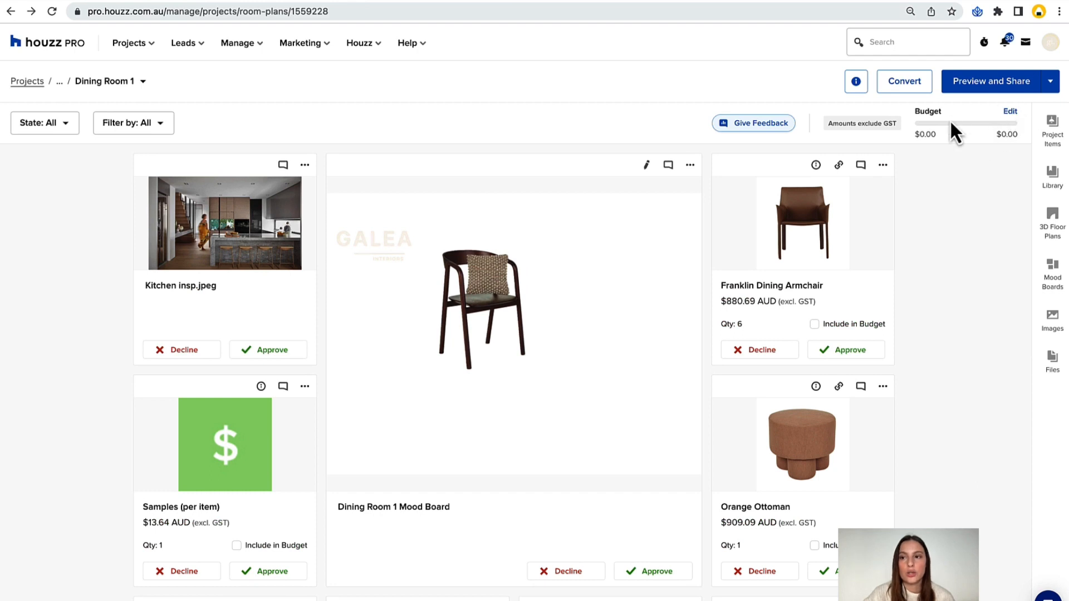
left_click(1011, 114)
left_click(860, 175)
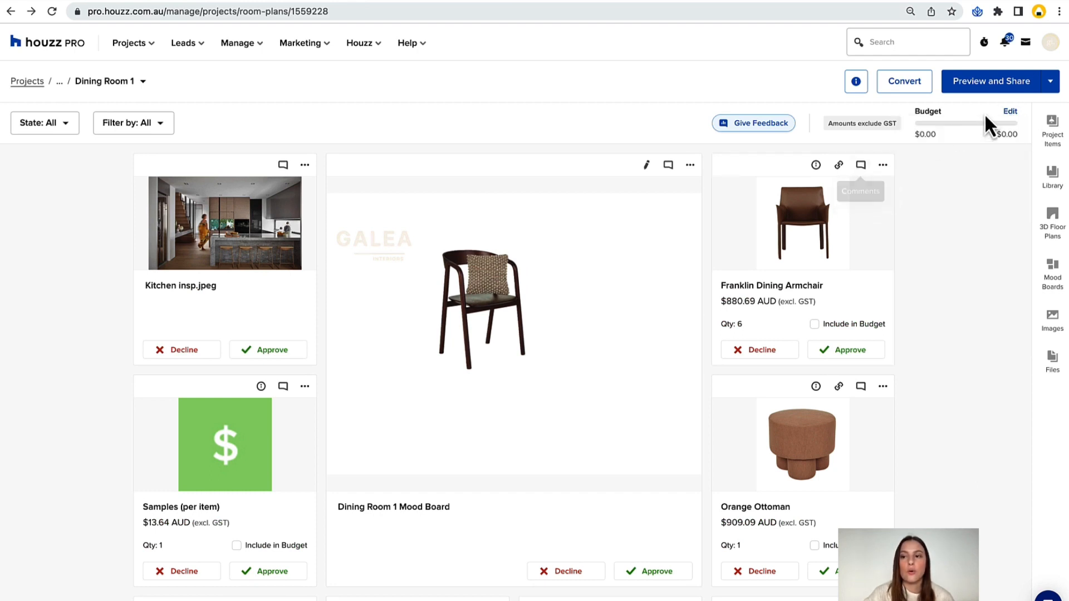
left_click(1010, 113)
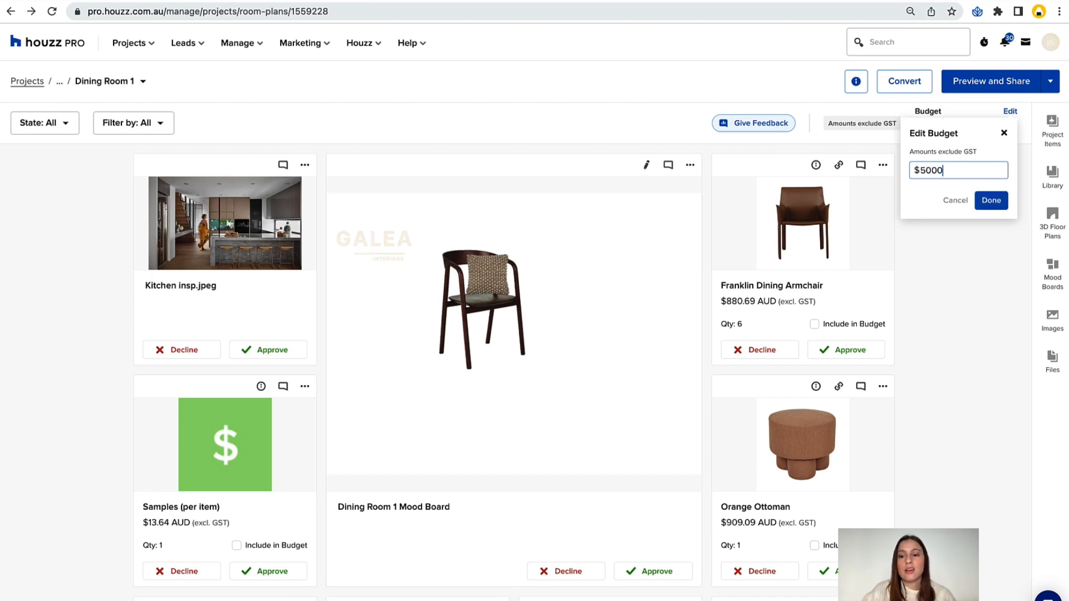
left_click(992, 201)
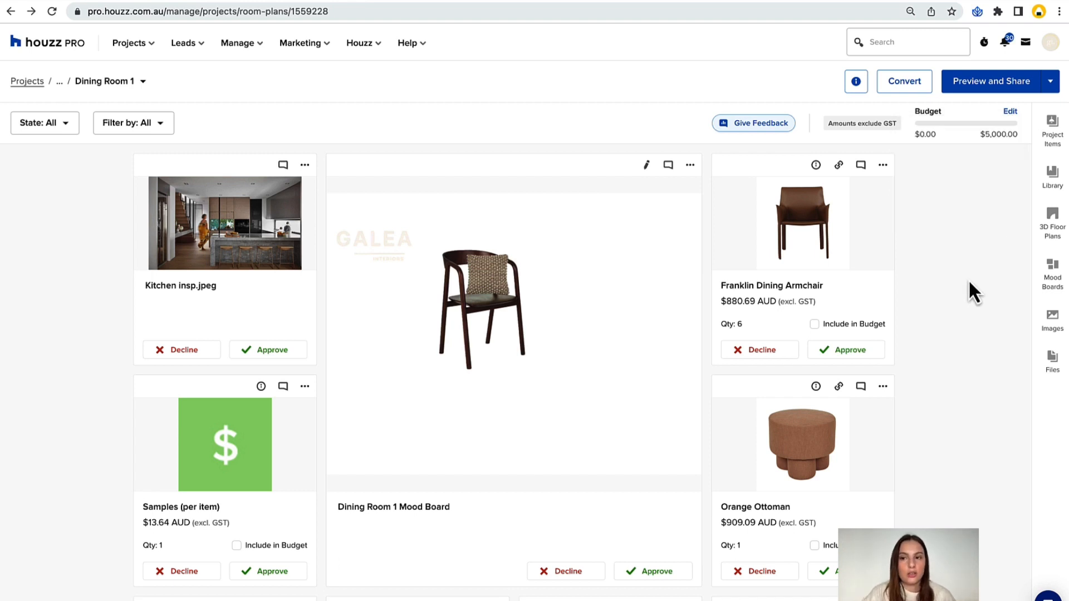
Try including the Franklin Dining Armchair in the budget and take it out again.
scroll(925, 298, "down", 1)
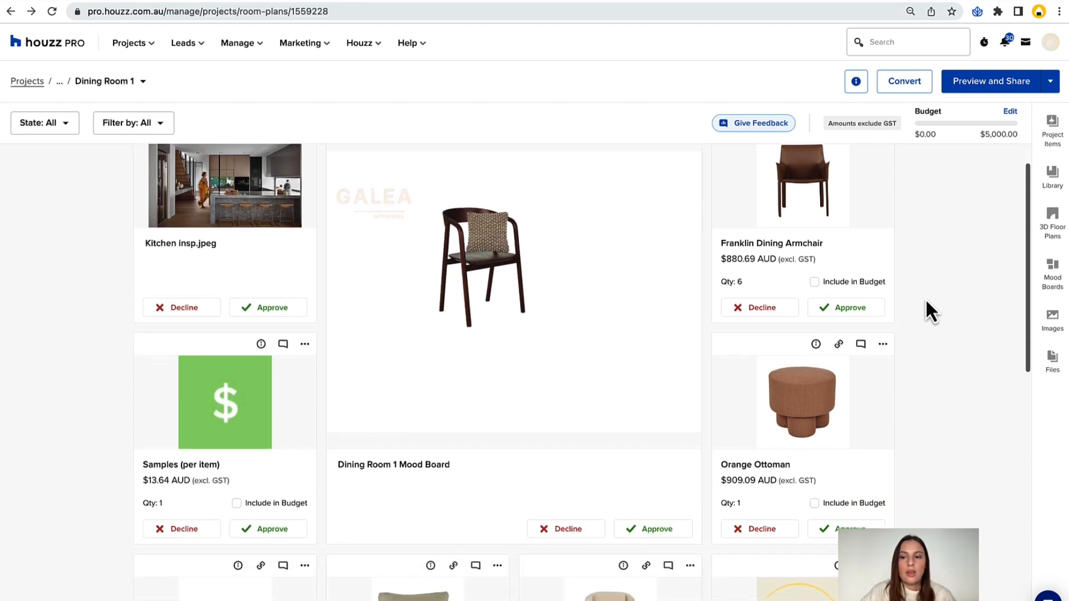
left_click(816, 285)
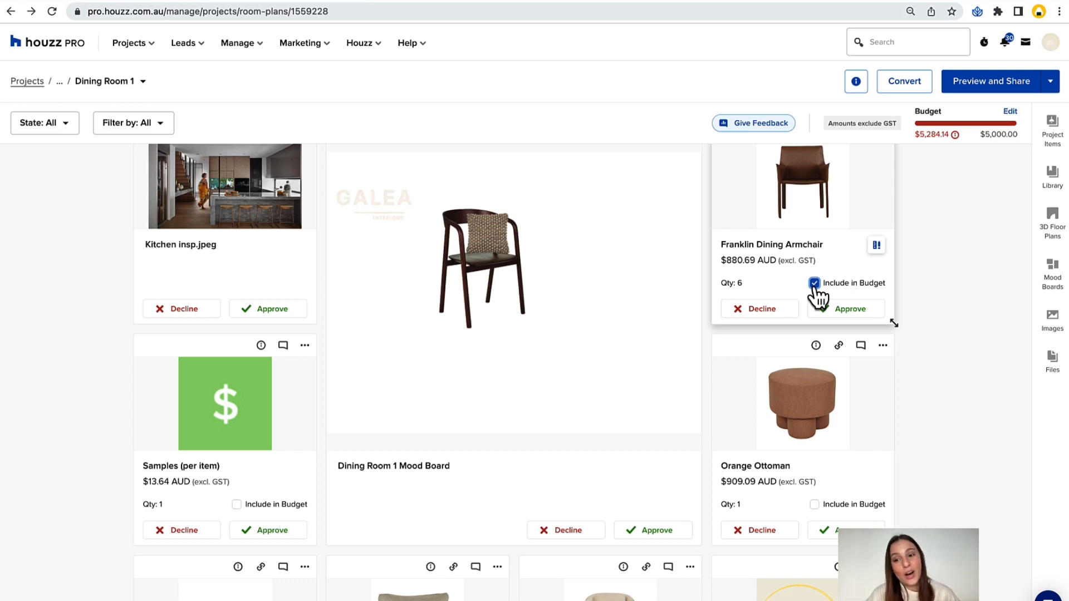
left_click(815, 283)
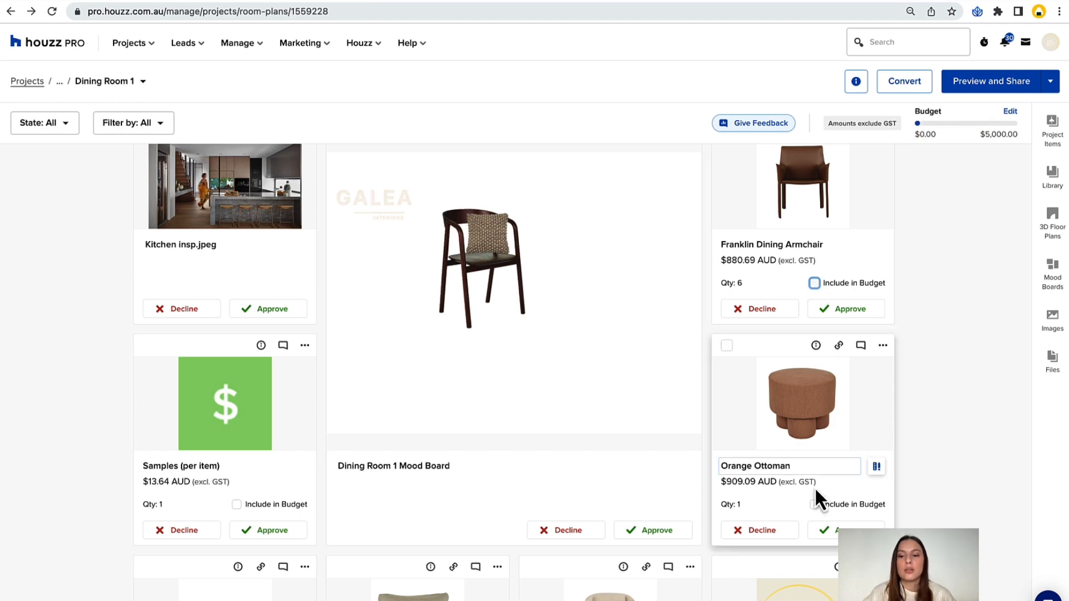
Include the Orange Ottoman, Samples (per item), Orion Pillar Coffee Table and Juniper Wave Cushion in the budget.
left_click(815, 504)
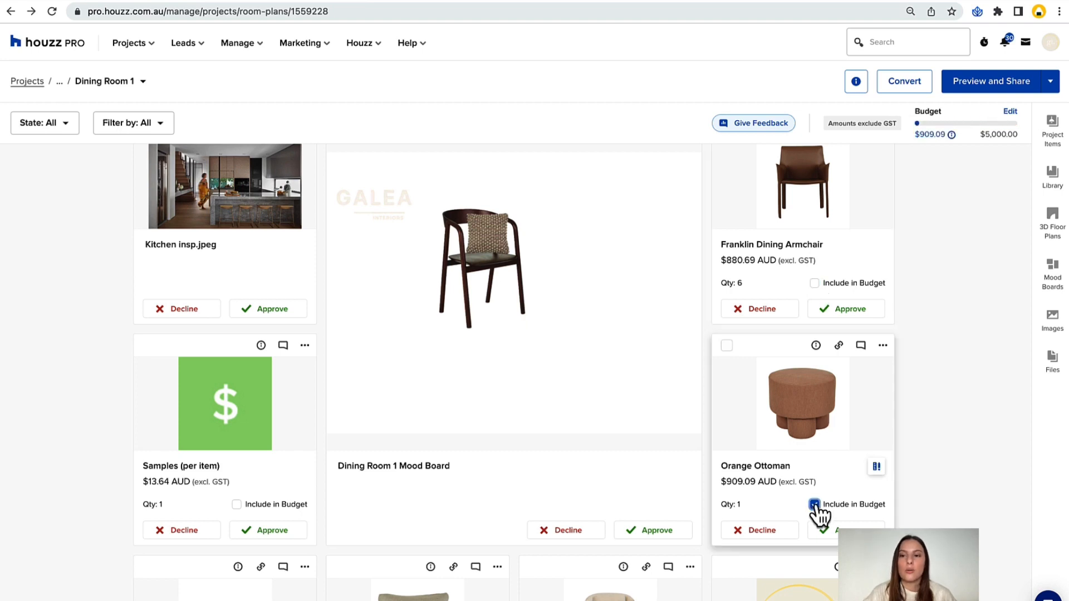
left_click(237, 504)
scroll(203, 362, "down", 5)
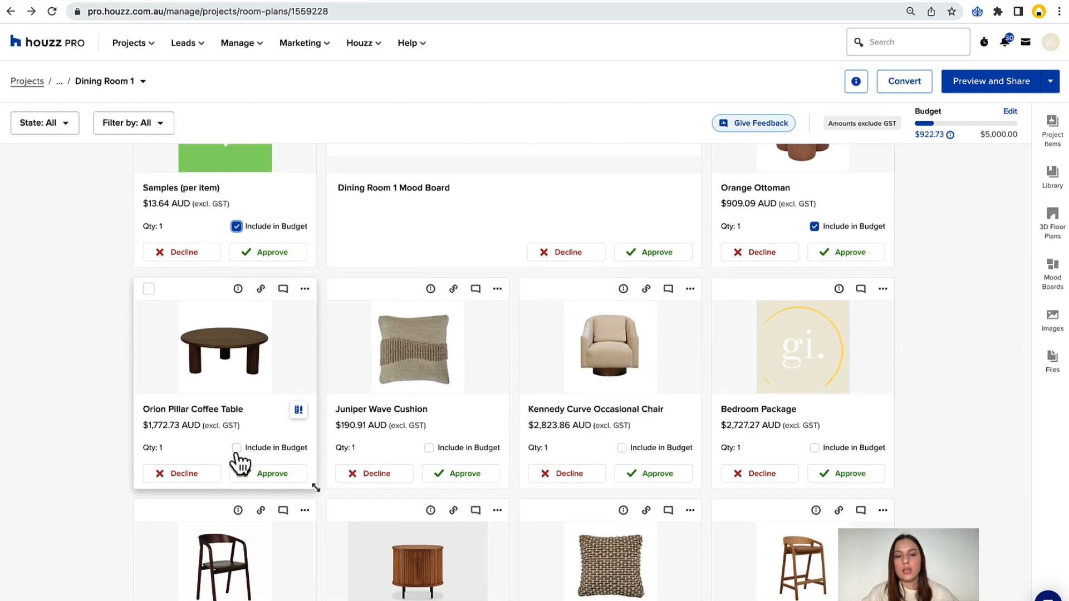
left_click(237, 450)
left_click(429, 450)
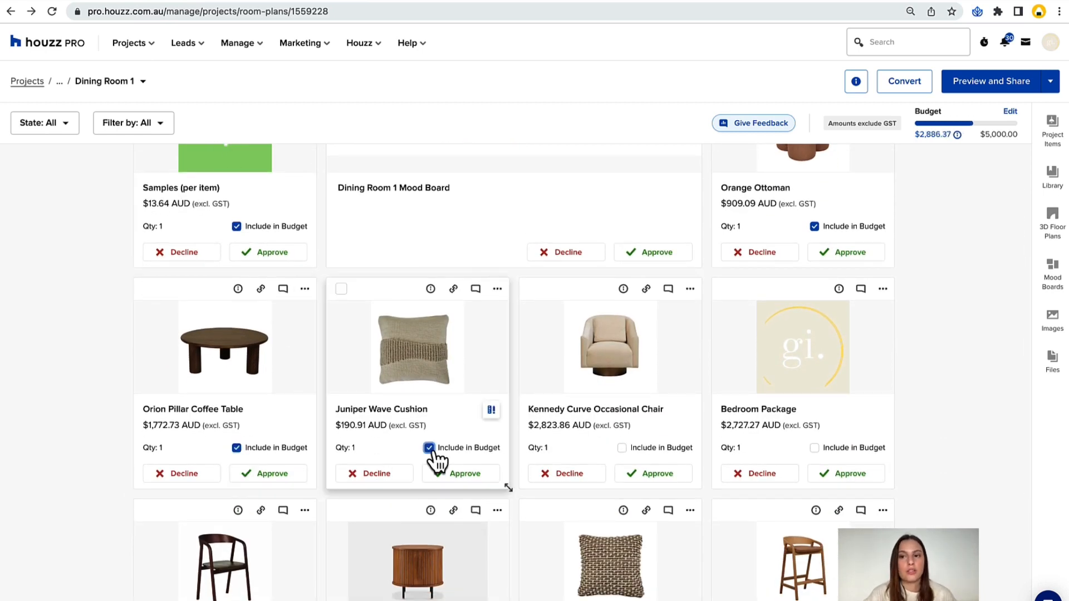
Exclude the Juniper Wave Cushion, Orion Pillar Coffee Table, Orange Ottoman and Samples (per item) from the budget.
left_click(429, 448)
left_click(237, 448)
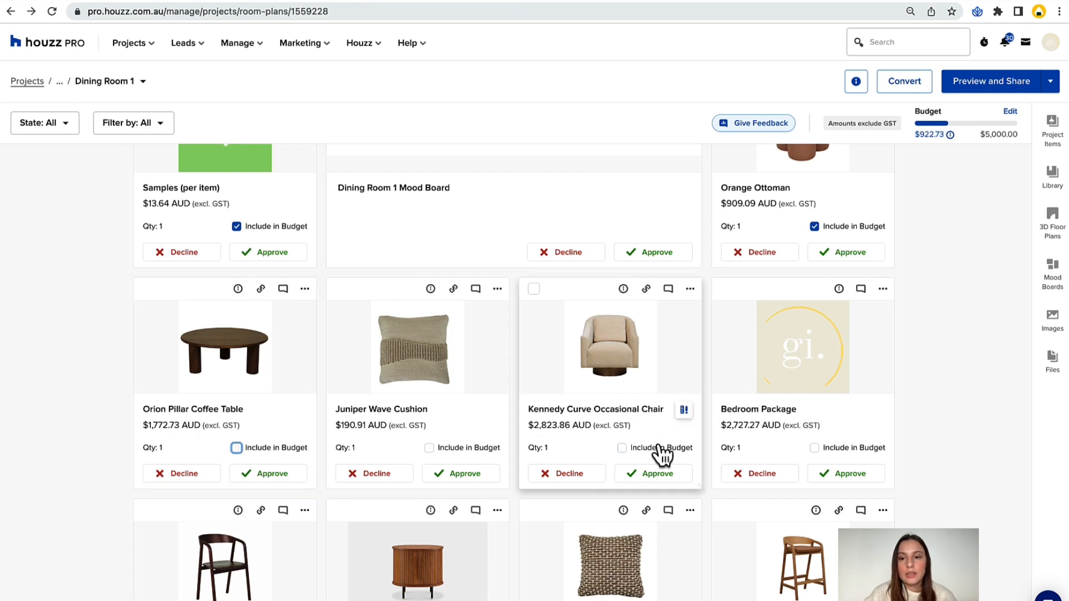
scroll(724, 446, "up", 5)
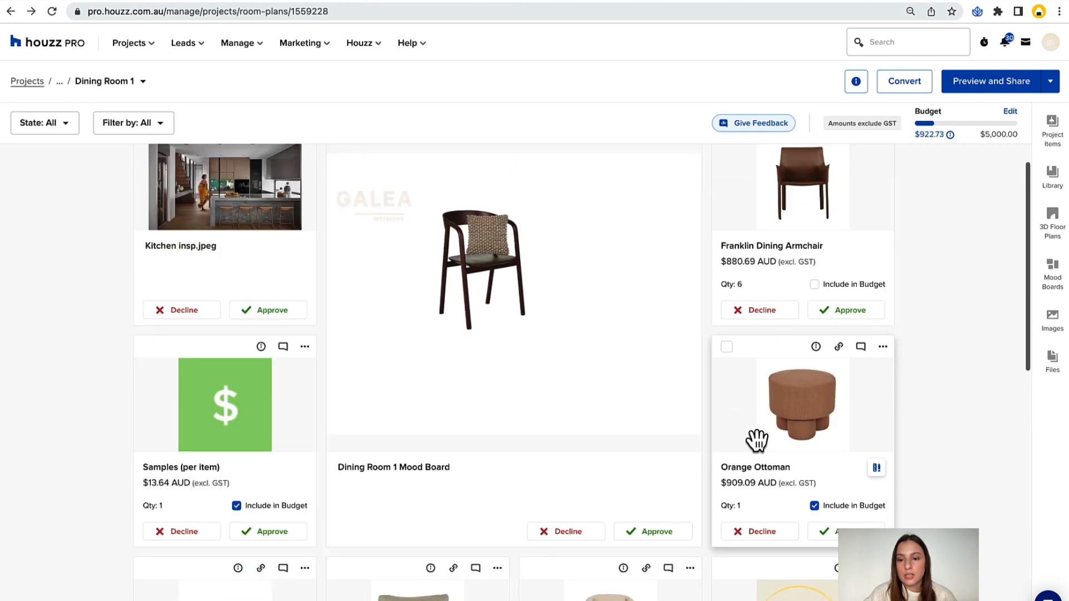
left_click(814, 505)
left_click(237, 506)
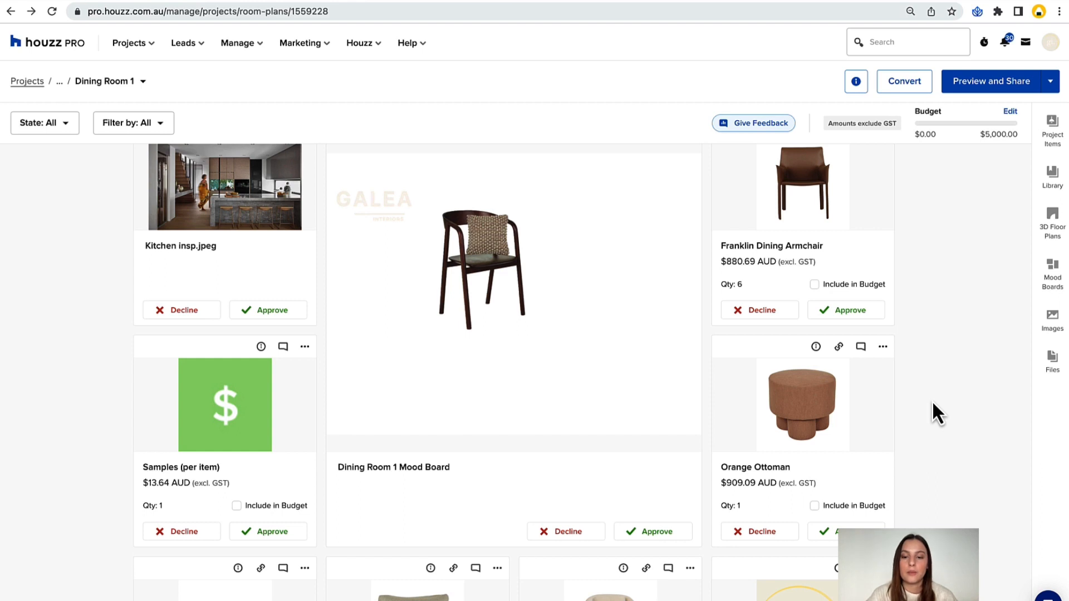
Filter the room plan to show only products, and return the filter to all items.
scroll(933, 399, "up", 1)
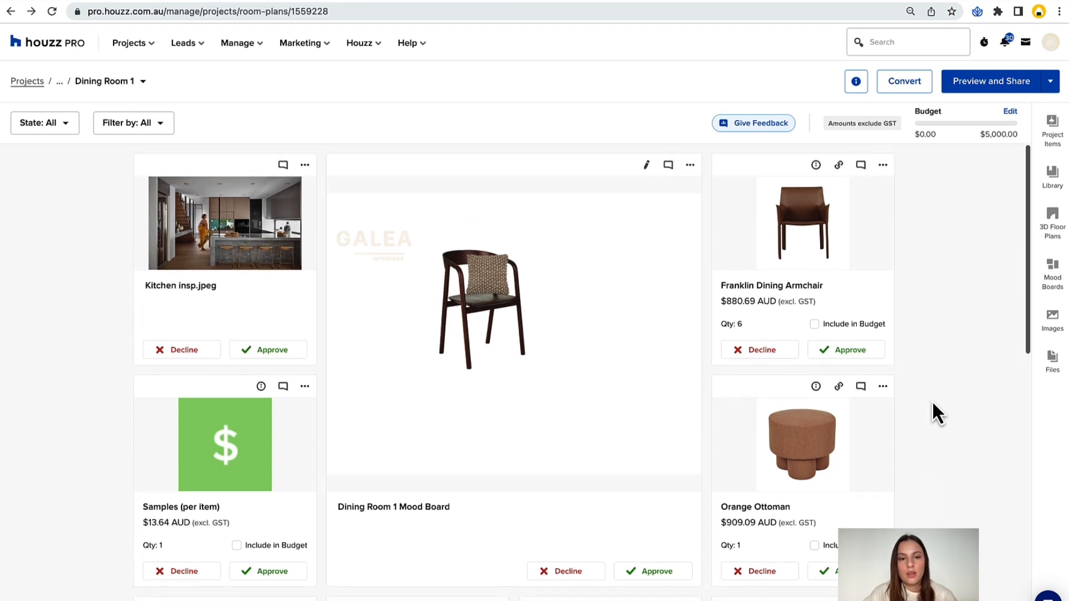
left_click(58, 134)
left_click(131, 128)
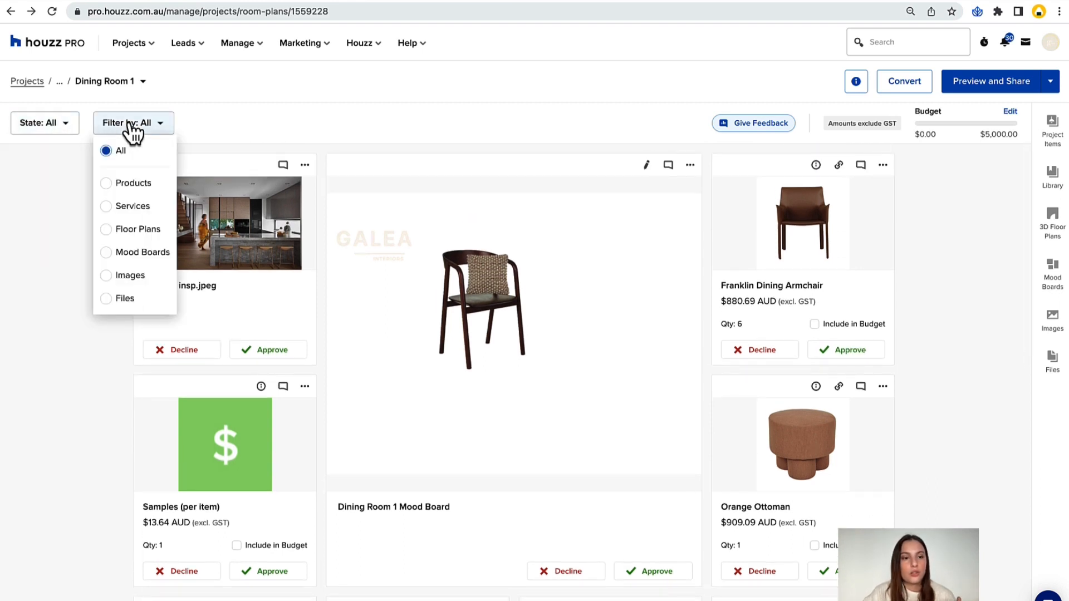
left_click(106, 182)
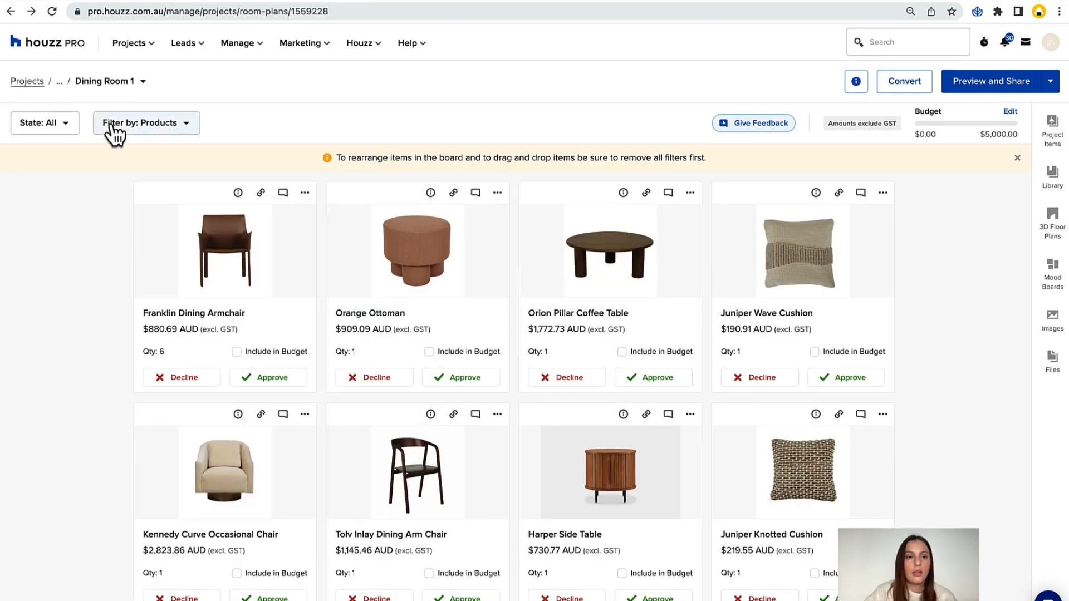
left_click(114, 126)
left_click(106, 152)
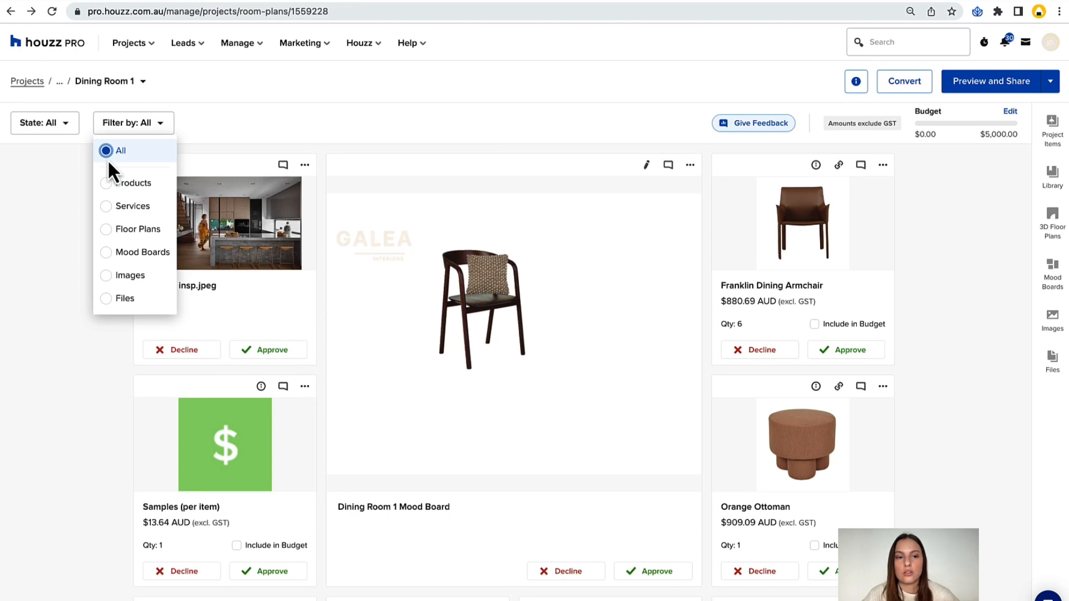
left_click(66, 433)
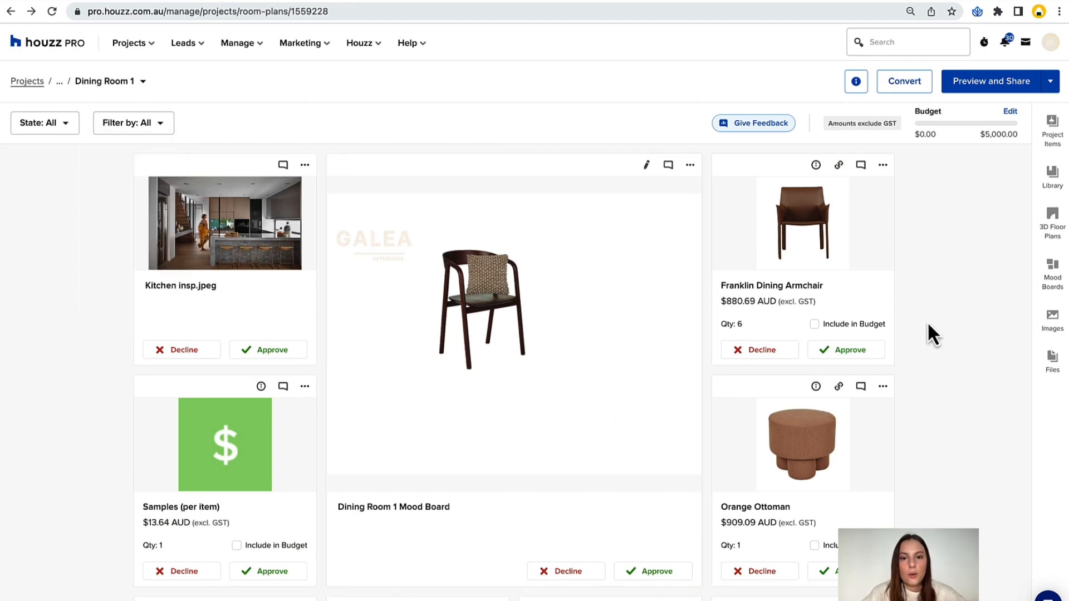
Open the client preview of the Dining Room 1 room plan and examine its header and item cards.
left_click(997, 89)
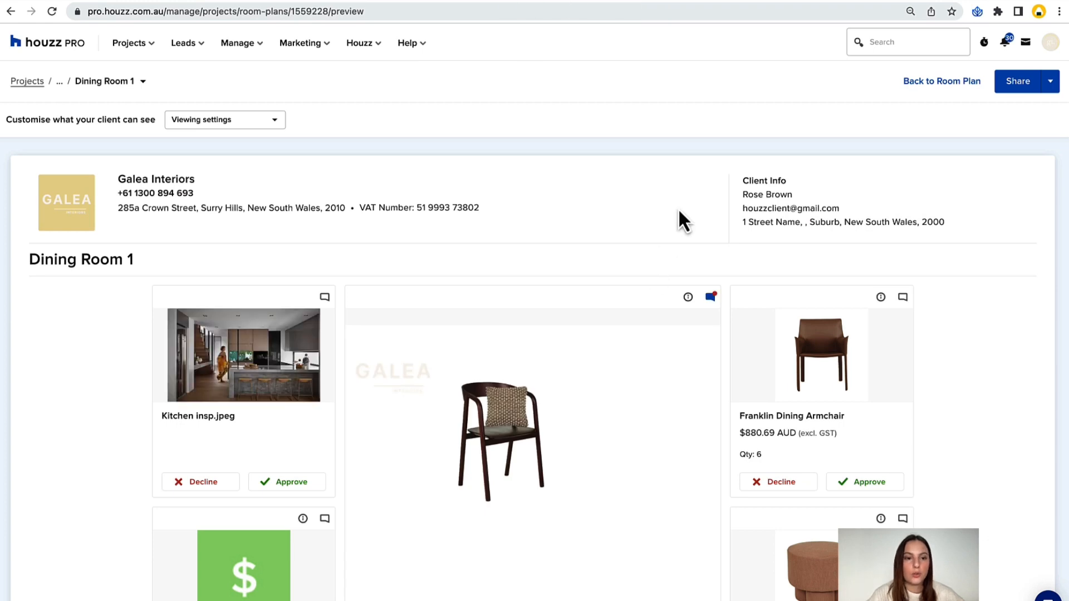
scroll(678, 208, "down", 1)
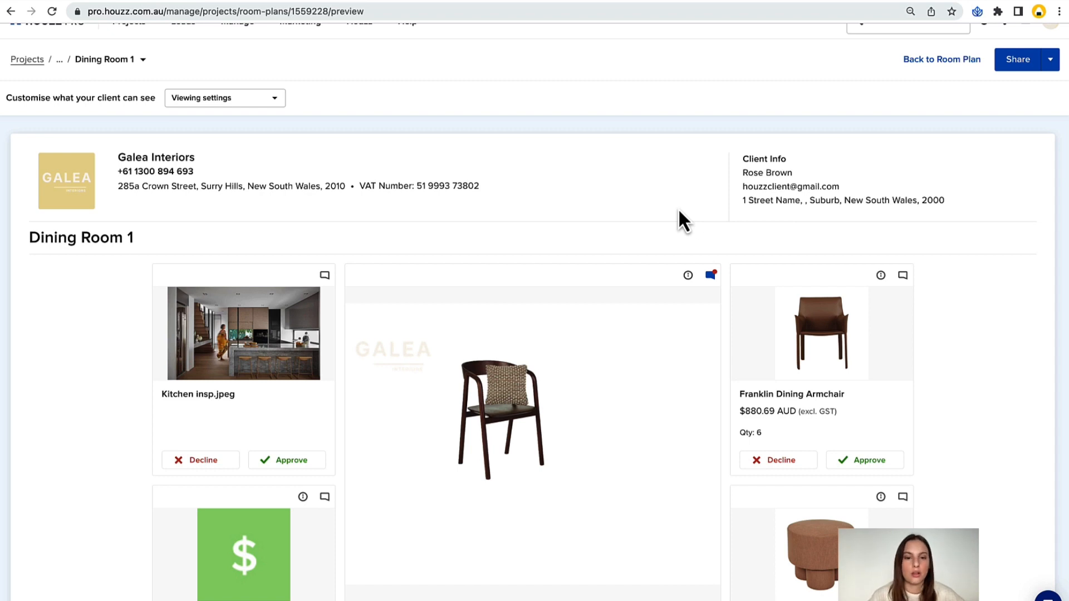
scroll(466, 240, "down", 5)
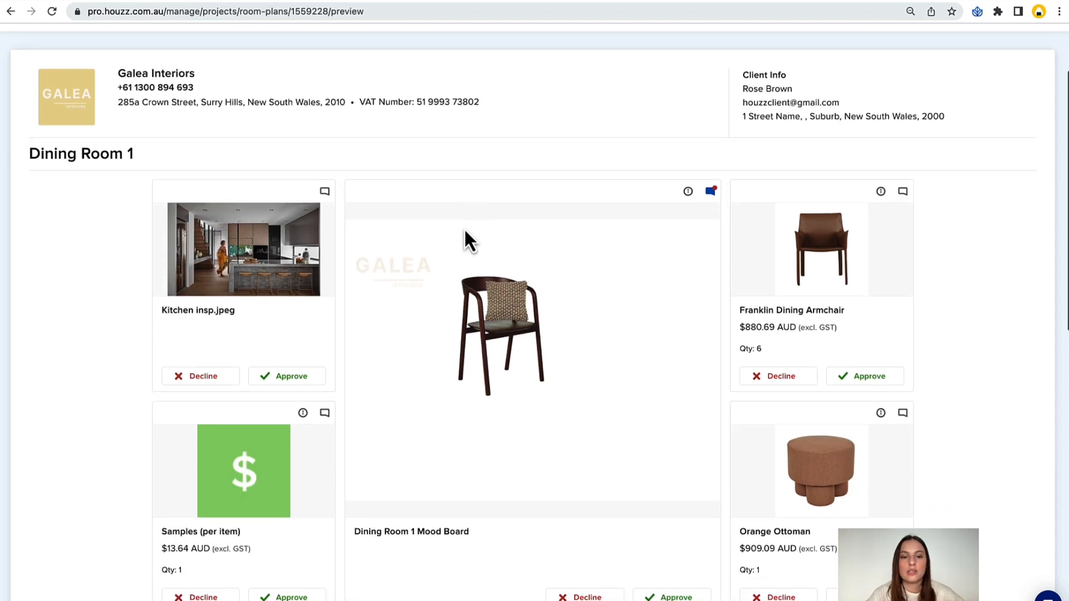
scroll(122, 189, "down", 8)
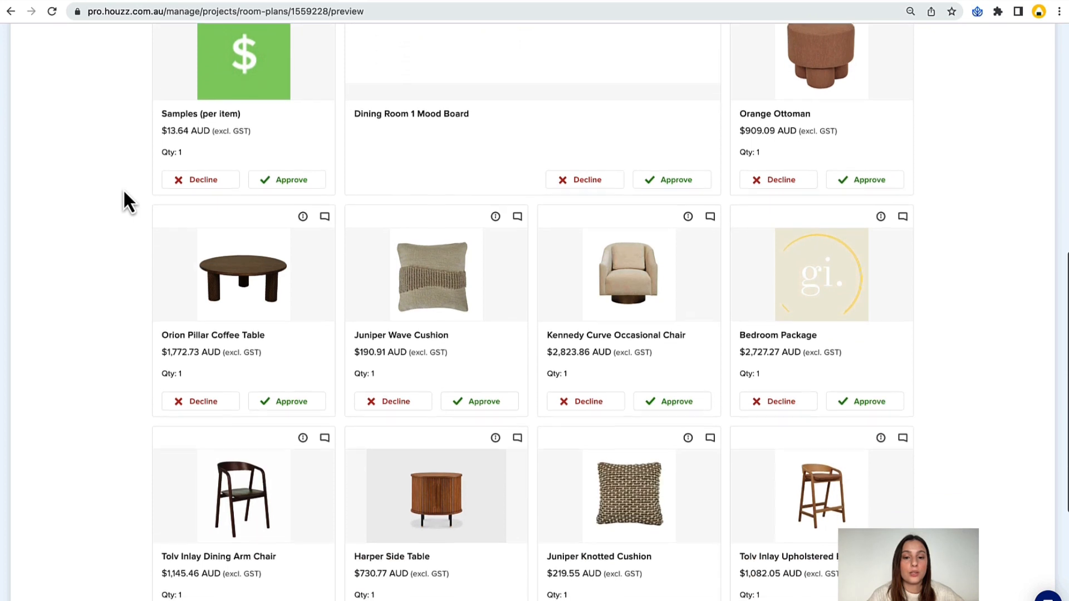
scroll(122, 188, "down", 5)
scroll(124, 198, "up", 15)
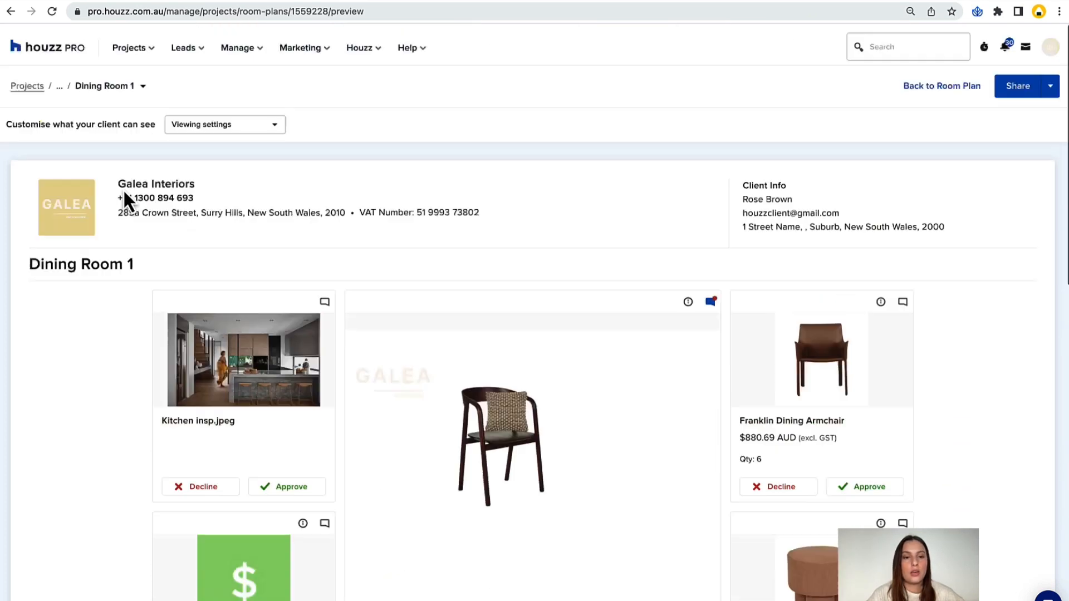
Customise the client view's pricing settings to show the budget.
left_click(214, 119)
mouse_move(223, 146)
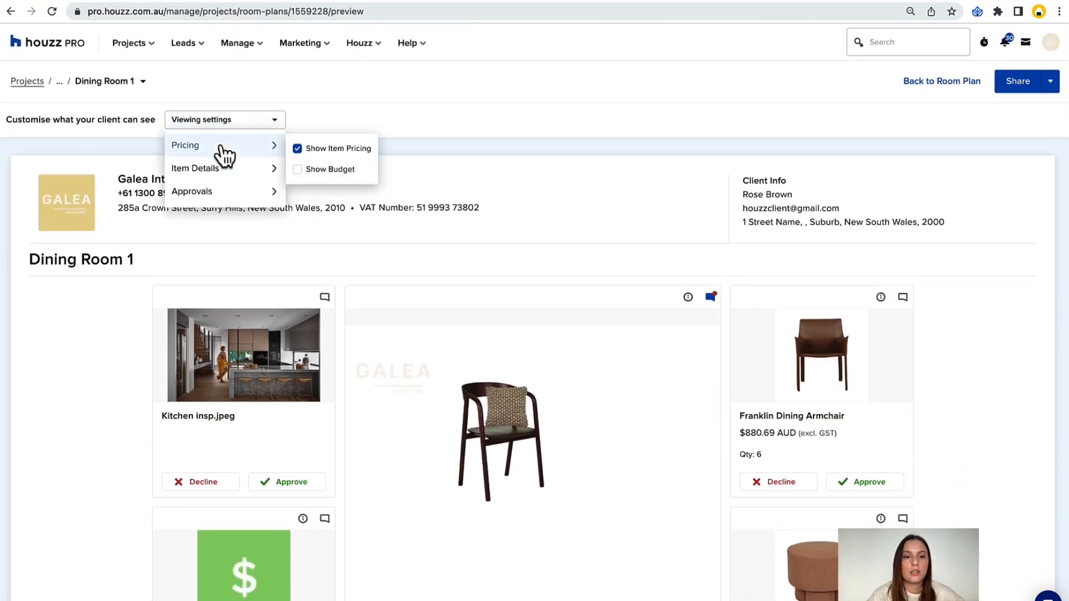
left_click(297, 169)
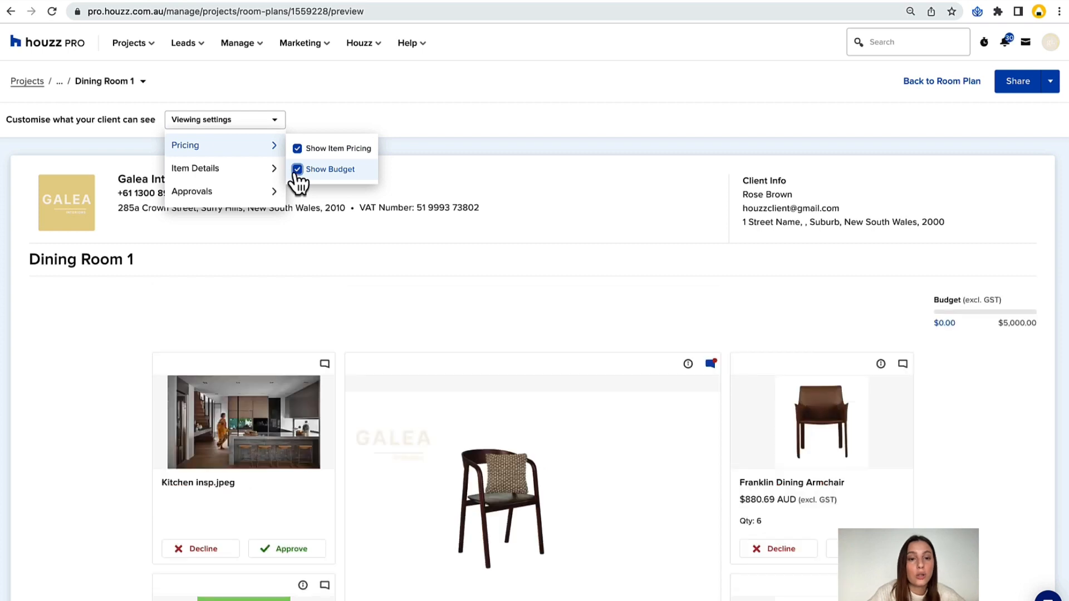
Try showing product links in the client view's item details and turn them off again.
mouse_move(275, 170)
left_click(298, 224)
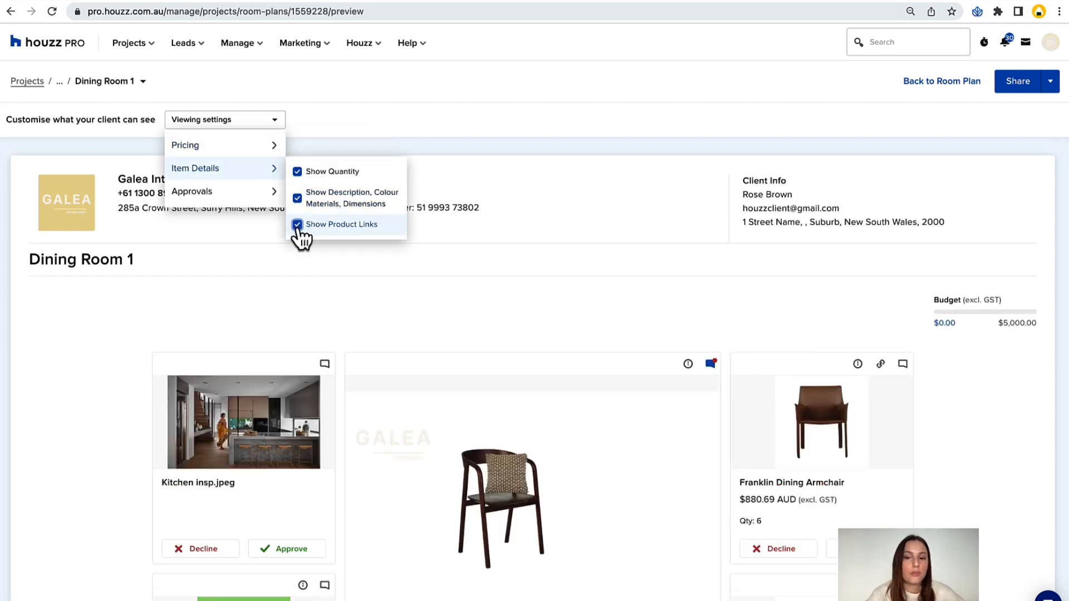
left_click(297, 225)
mouse_move(275, 192)
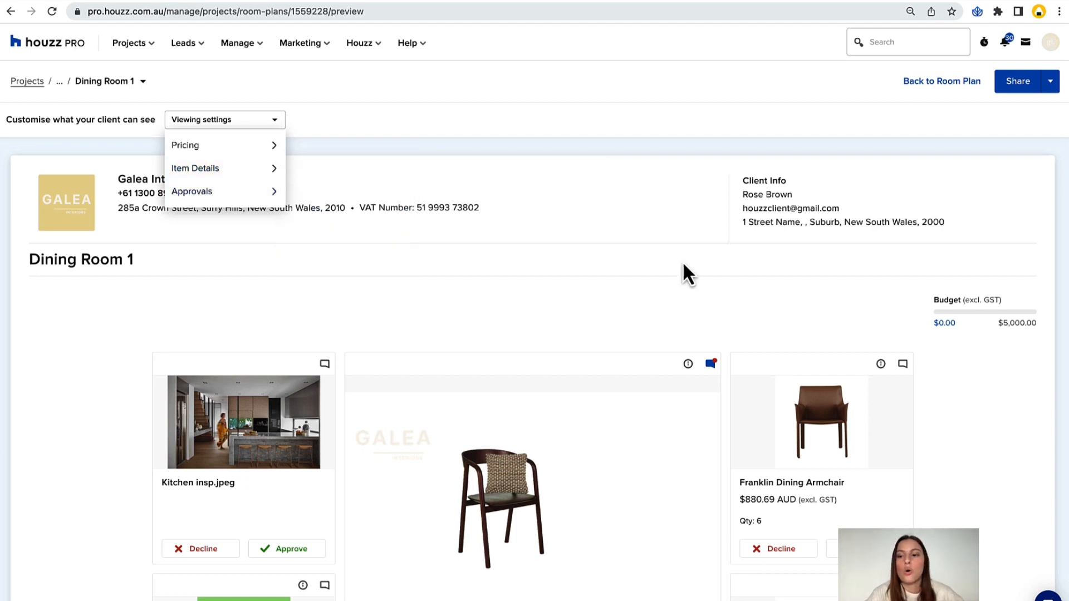
Start sharing the Dining Room 1 room plan by email and set the subject to "Dining Room Furniture Options".
scroll(683, 261, "down", 4)
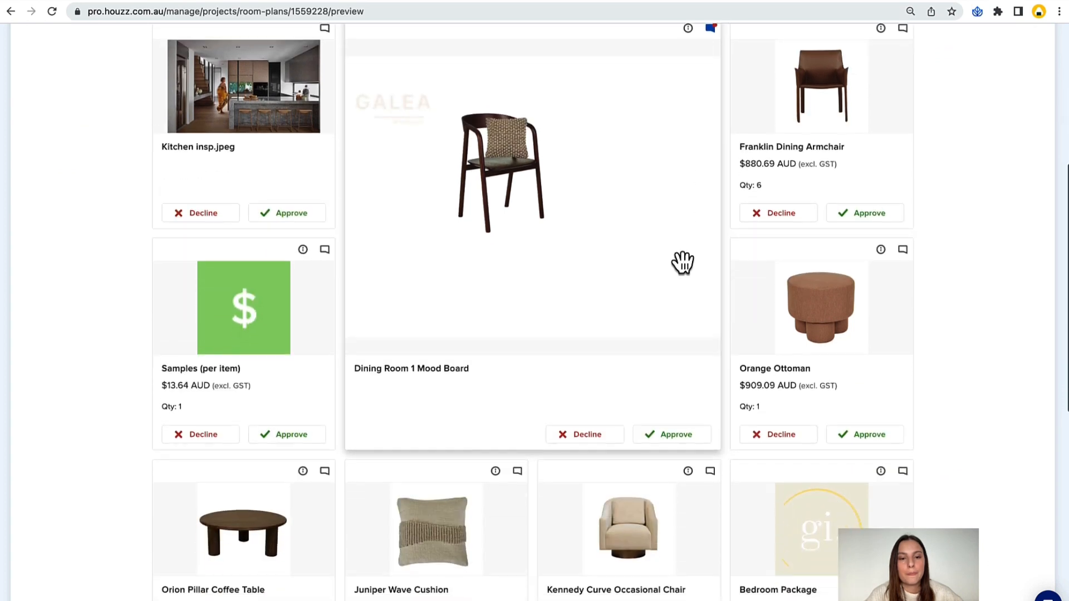
scroll(683, 262, "up", 6)
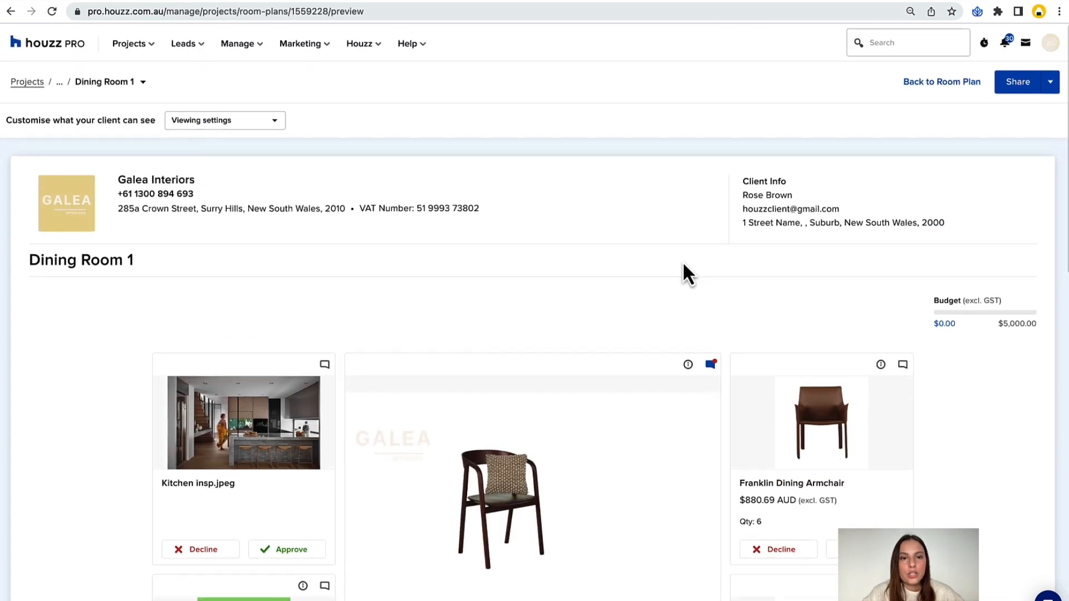
left_click(1023, 88)
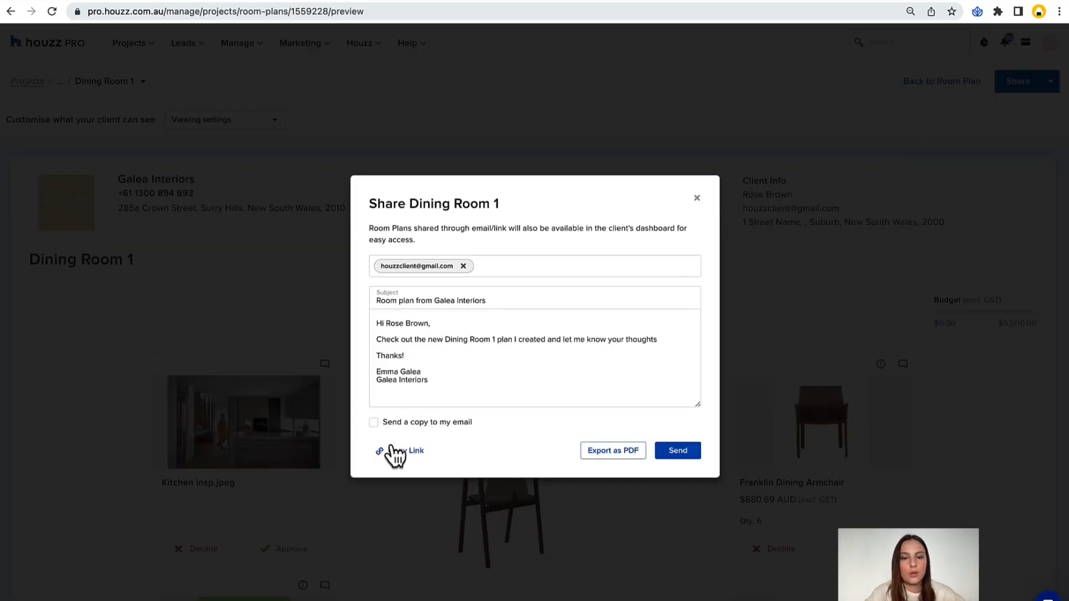
left_click(413, 300)
left_click_drag(414, 301, 326, 303)
key("super+a")
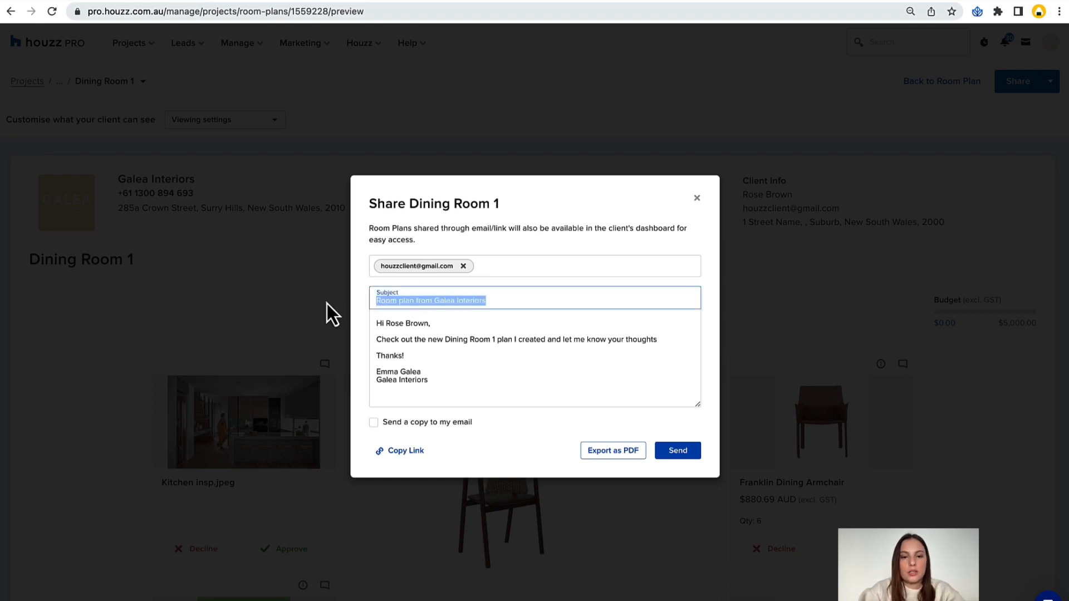
type("Dinign R")
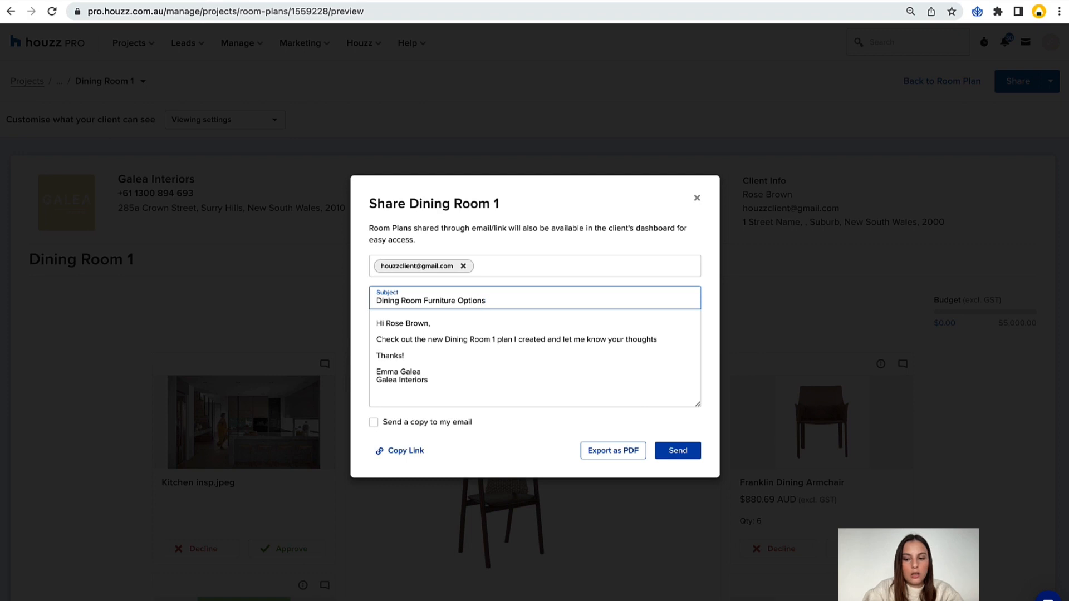
Send the room plan email with its default message to the client.
left_click_drag(440, 372, 375, 323)
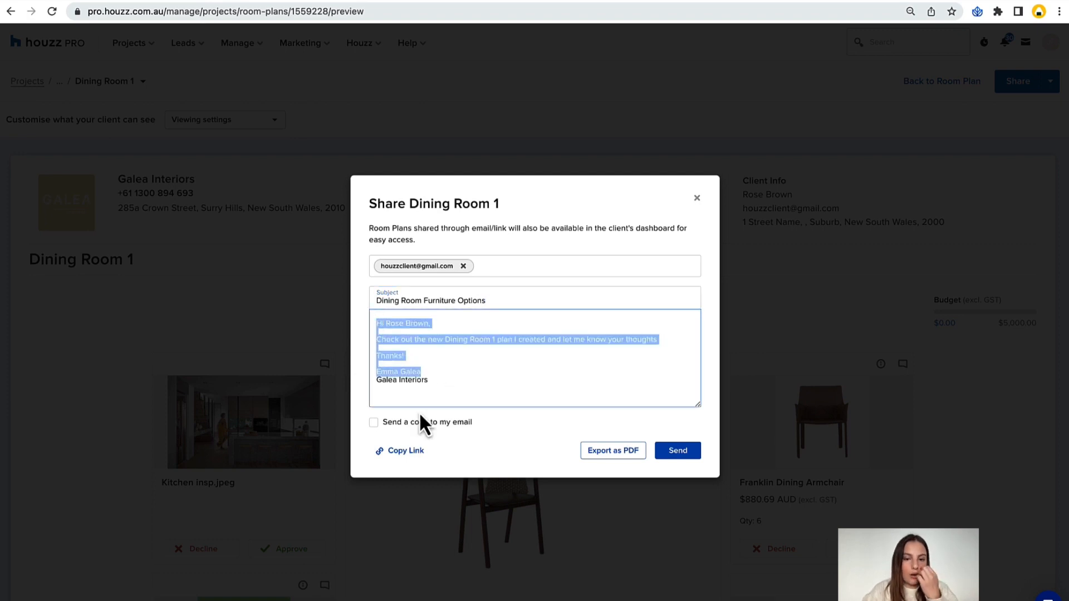
left_click(379, 420)
left_click(373, 424)
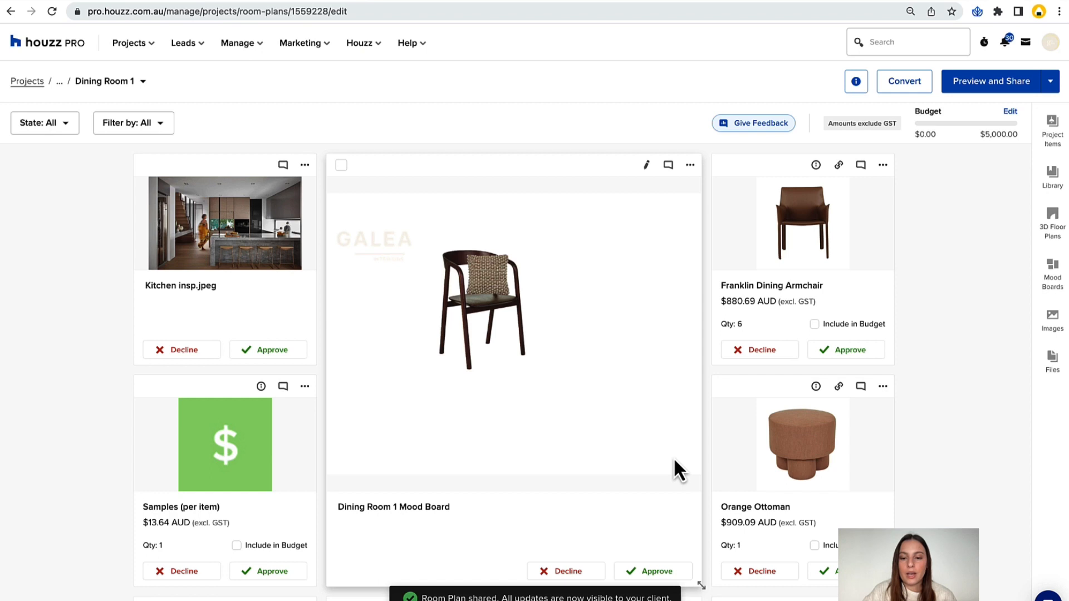
Copy the Dining Room 1 share link from the client preview's sharing options and open it in a new browser tab.
left_click(1032, 88)
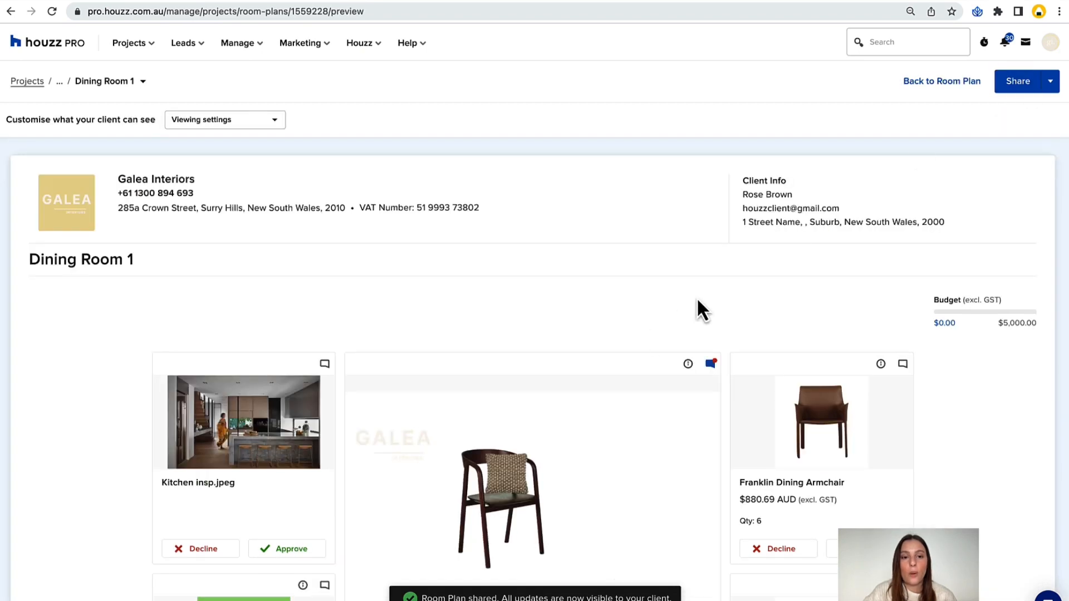
left_click(1000, 89)
left_click(413, 451)
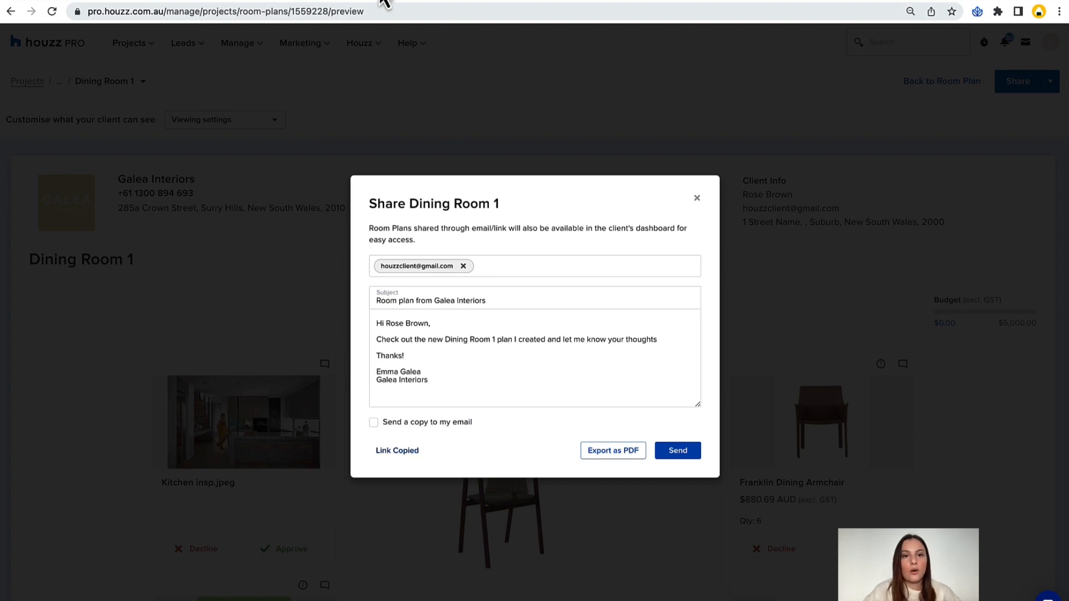
key("super+t")
key("super+v")
key("Return")
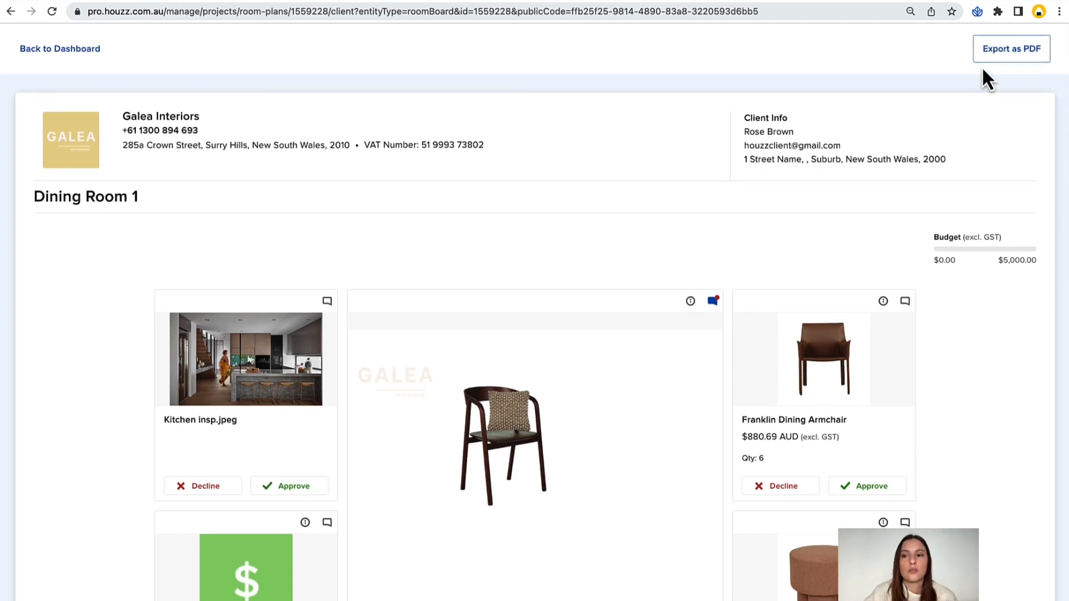
Preview the PDF export of the client's room plan and close it without saving.
left_click(1000, 63)
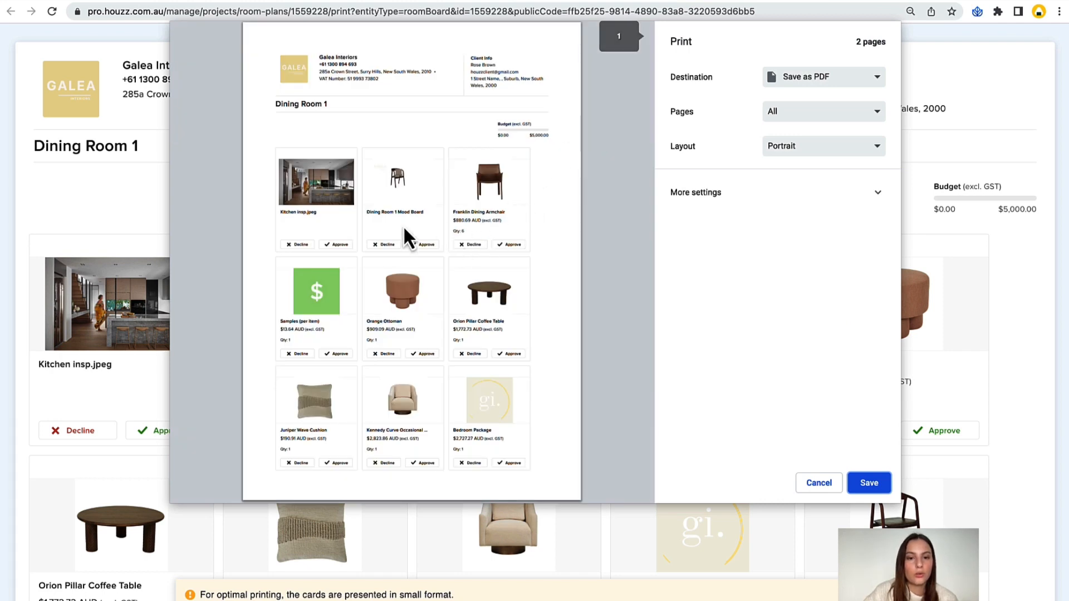
scroll(451, 90, "down", 10)
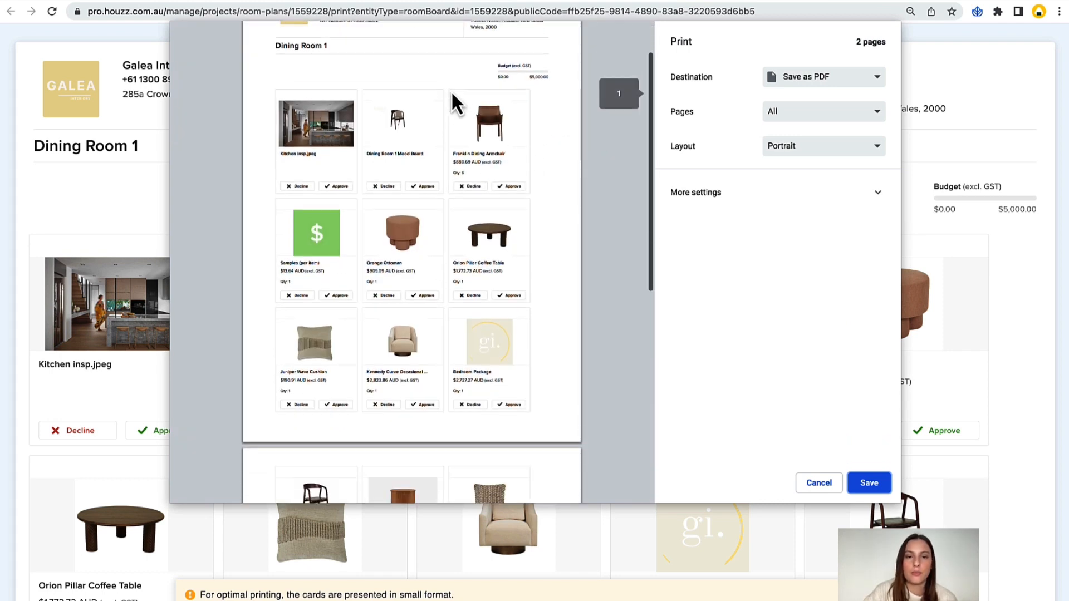
scroll(452, 93, "up", 10)
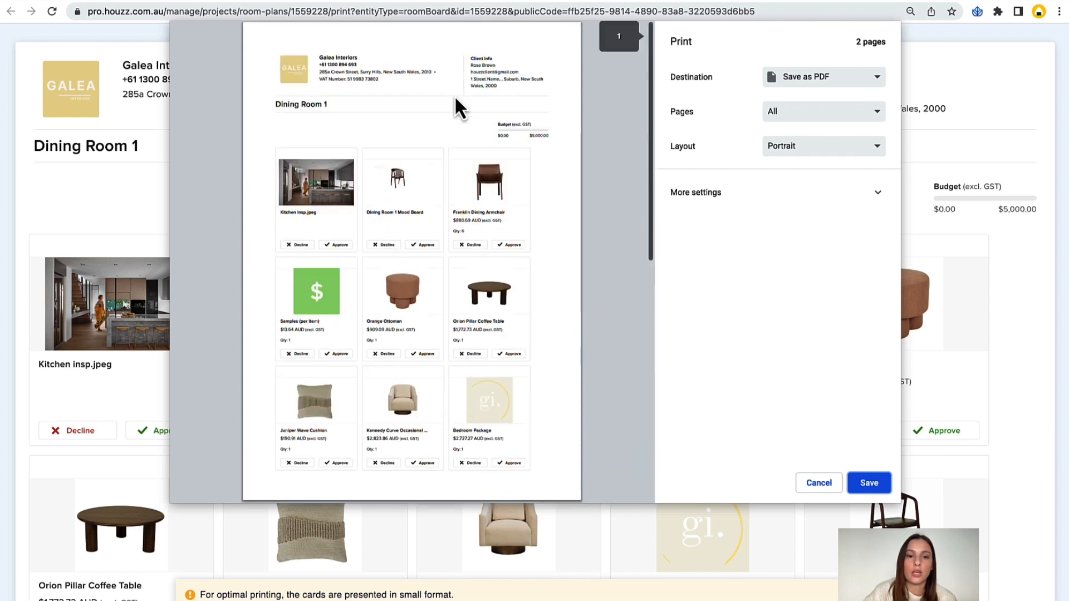
left_click(816, 484)
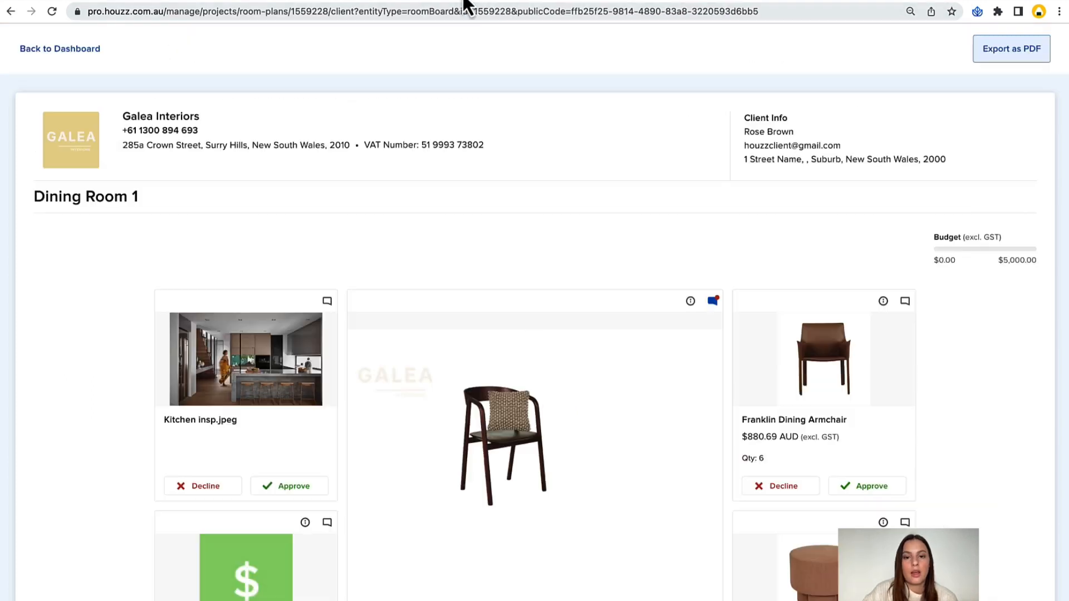
Open the Franklin Dining Armchair details and examine its description, product specification and additional images.
scroll(526, 248, "down", 3)
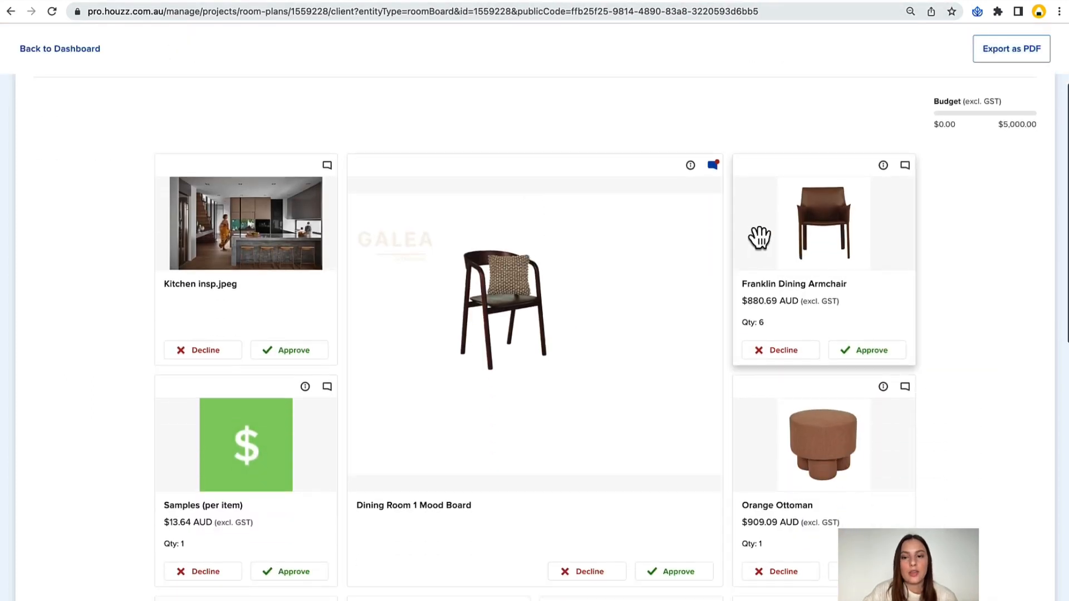
left_click(794, 236)
left_click(733, 297)
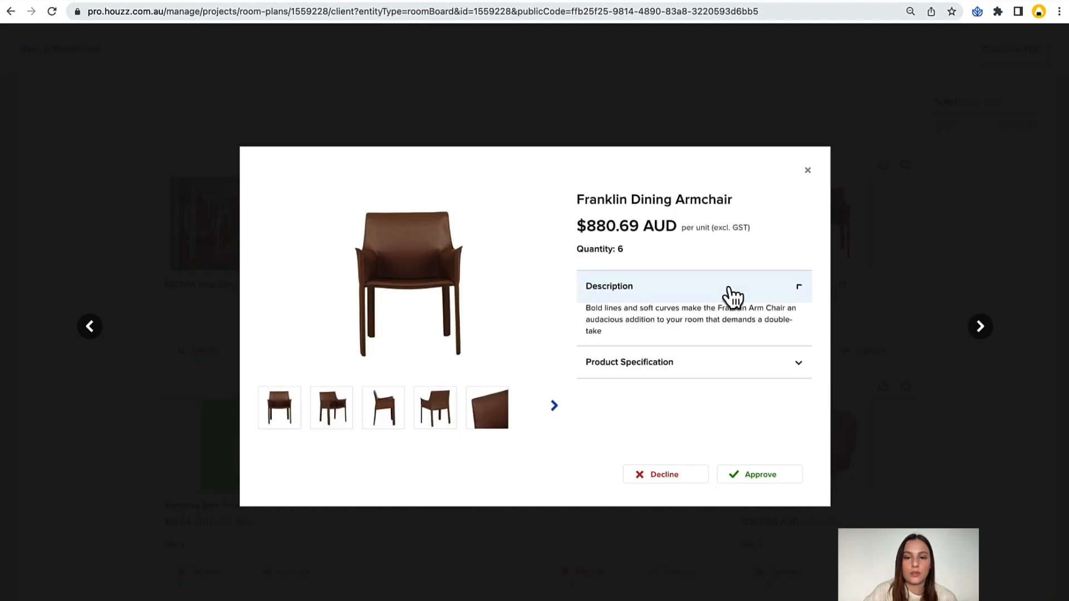
left_click(716, 363)
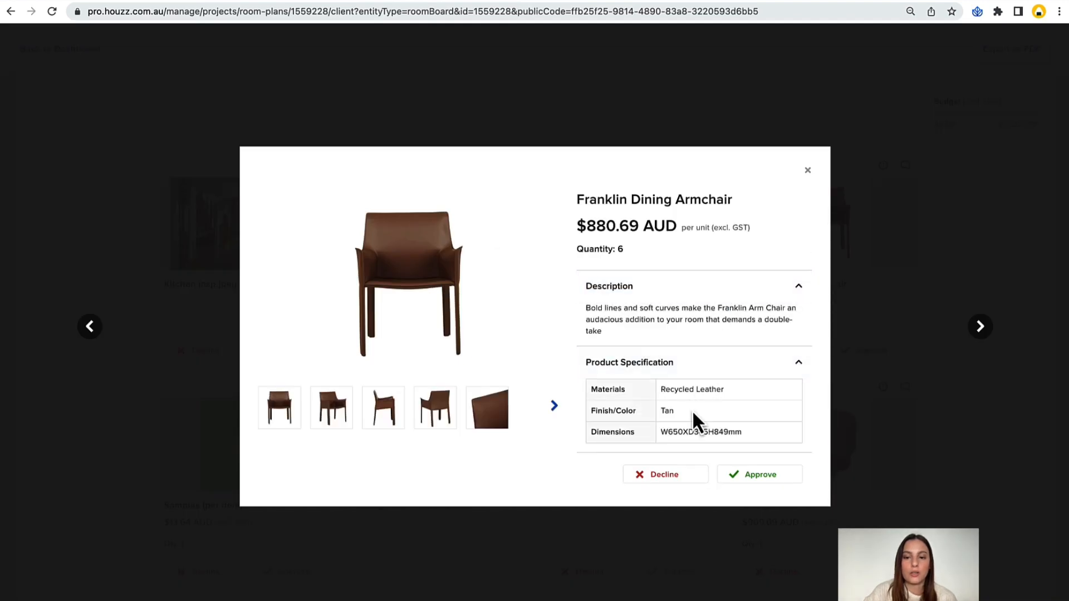
left_click(554, 406)
left_click(554, 406)
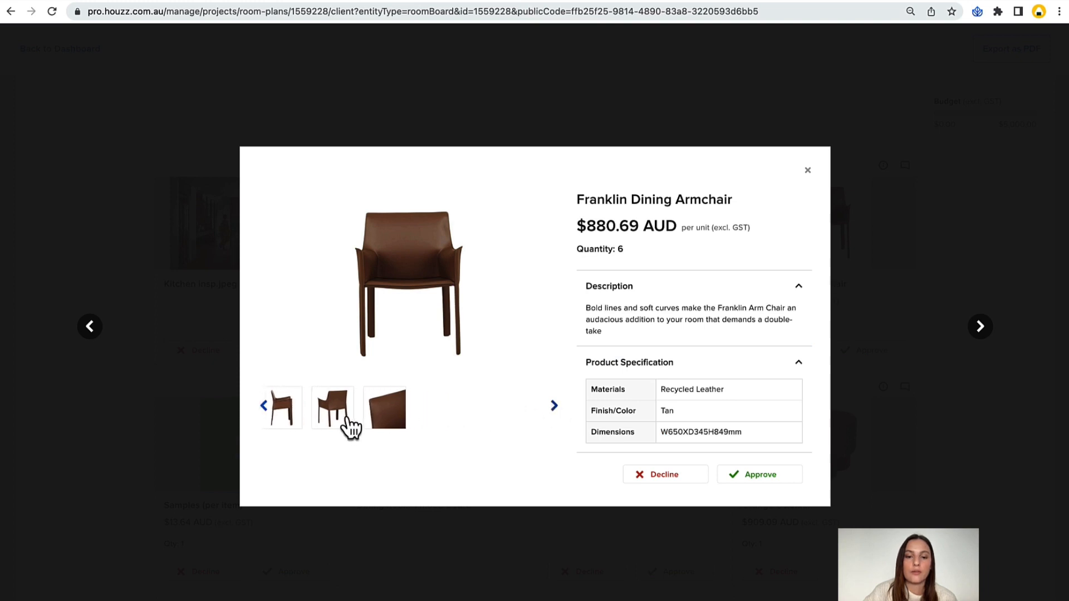
left_click(369, 426)
left_click(390, 427)
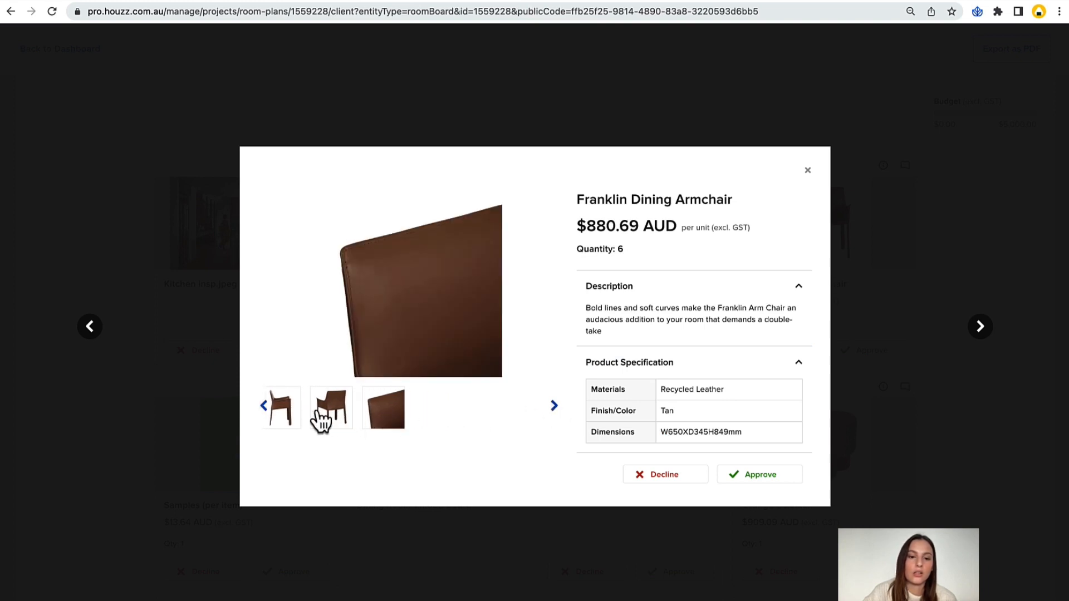
left_click(286, 422)
Move on to the Orange Ottoman details, expand its description and specification, and approve the item.
left_click(981, 328)
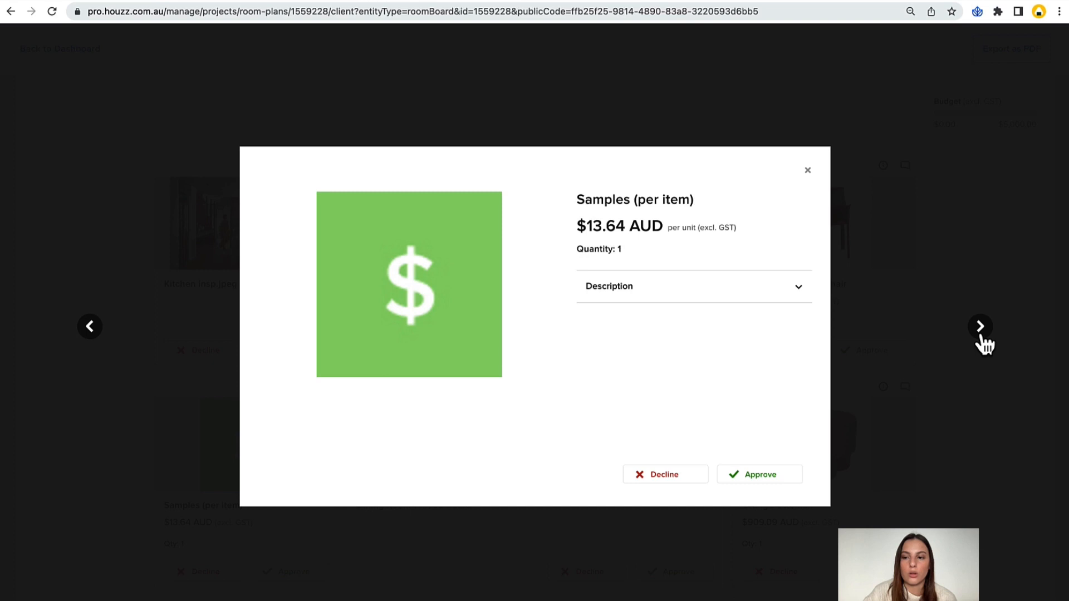
left_click(981, 329)
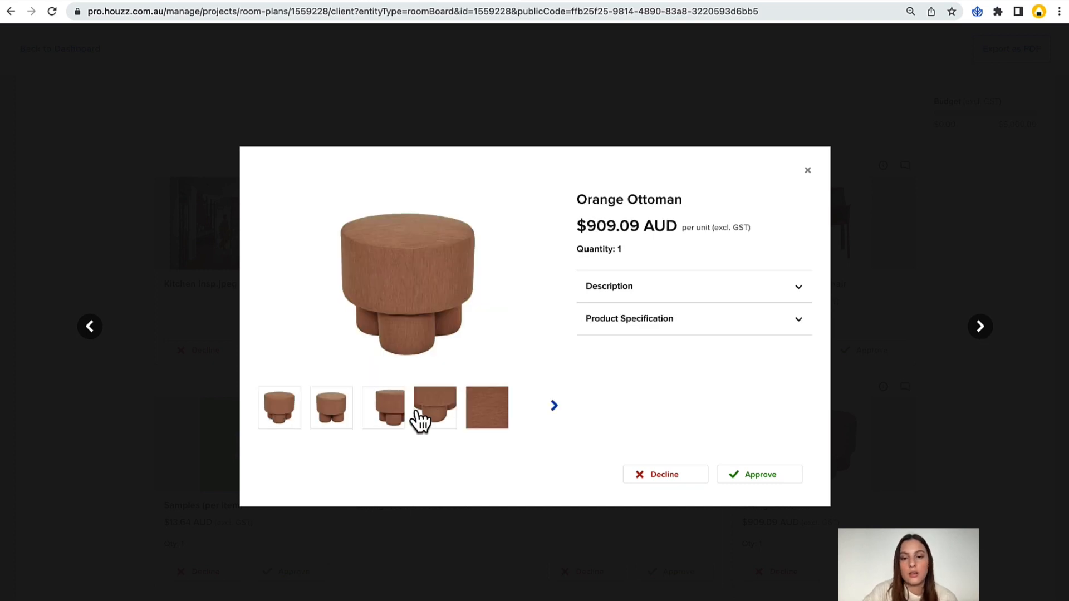
left_click(652, 318)
left_click(640, 299)
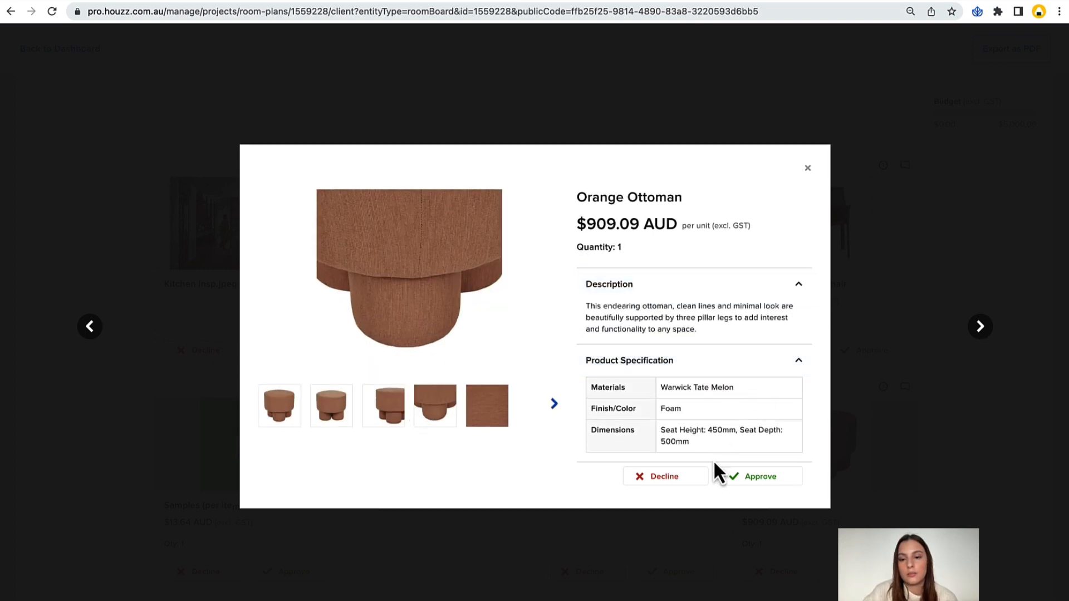
left_click(732, 480)
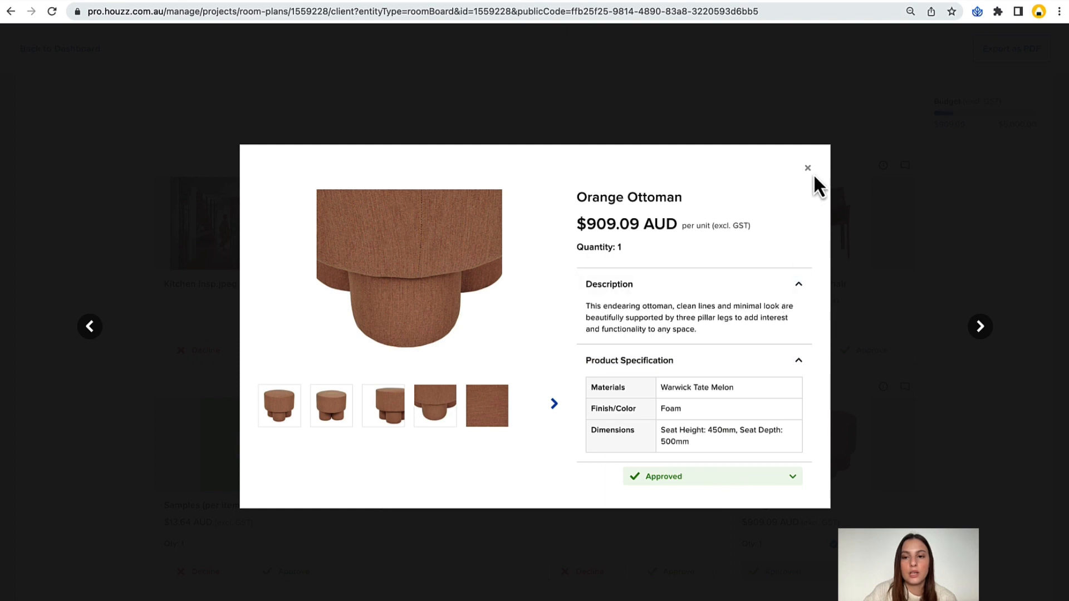
left_click(807, 168)
Decline the Franklin Dining Armchair and Dining Room 1 Mood Board, and approve Samples (per item) and Kitchen insp.jpeg.
scroll(755, 284, "down", 1)
left_click(762, 296)
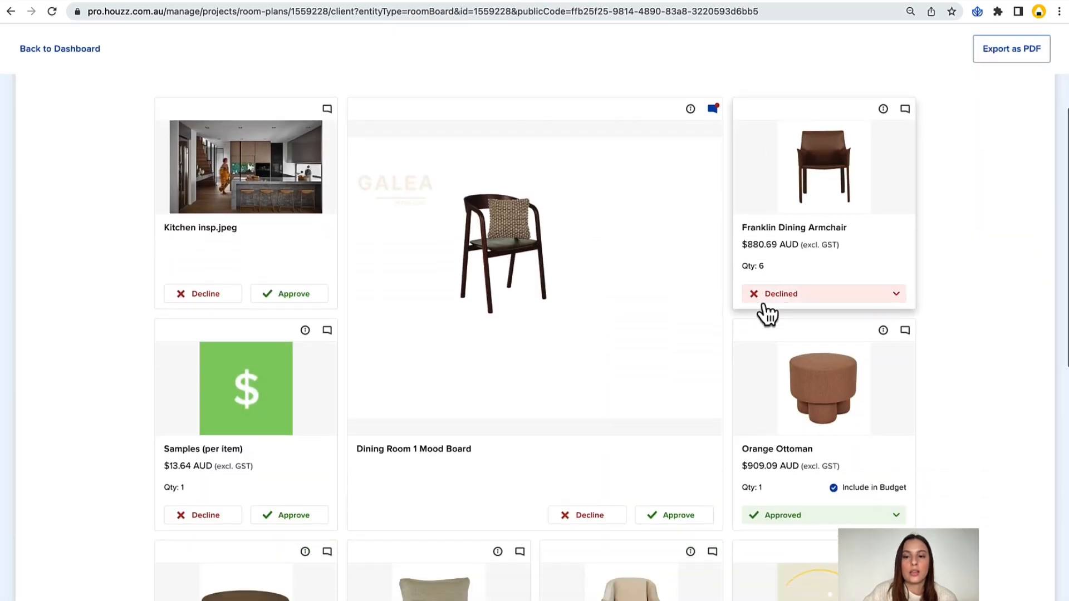
left_click(303, 518)
left_click(293, 295)
left_click(573, 514)
scroll(651, 346, "up", 3)
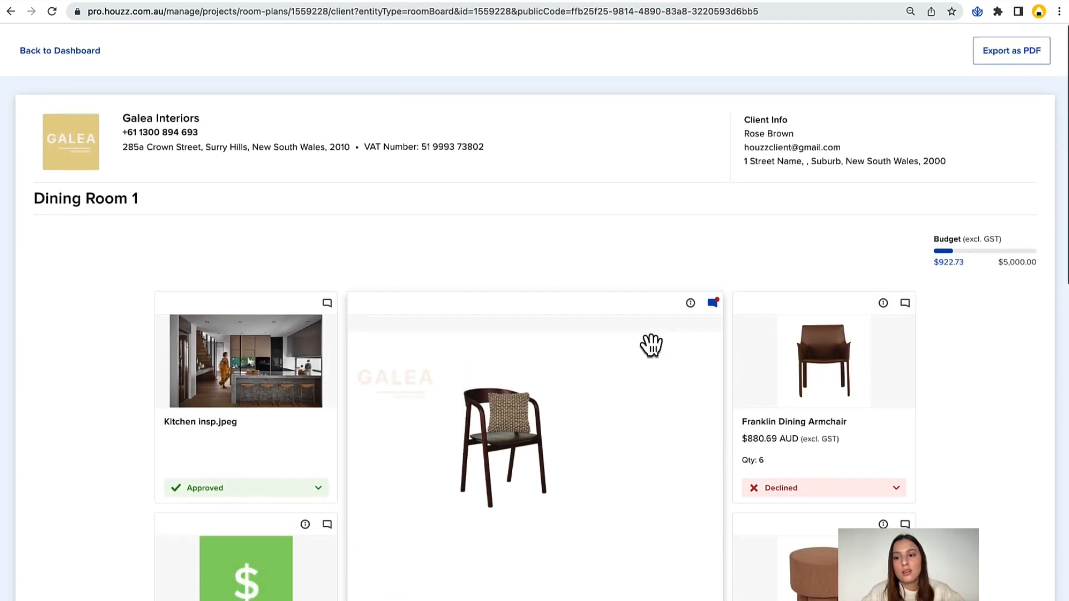
Approve the Kennedy Curve Occasional Chair, Orion Pillar Coffee Table and Tolv Inlay Dining Arm Chair, and decline the Juniper Wave Cushion.
scroll(996, 278, "down", 9)
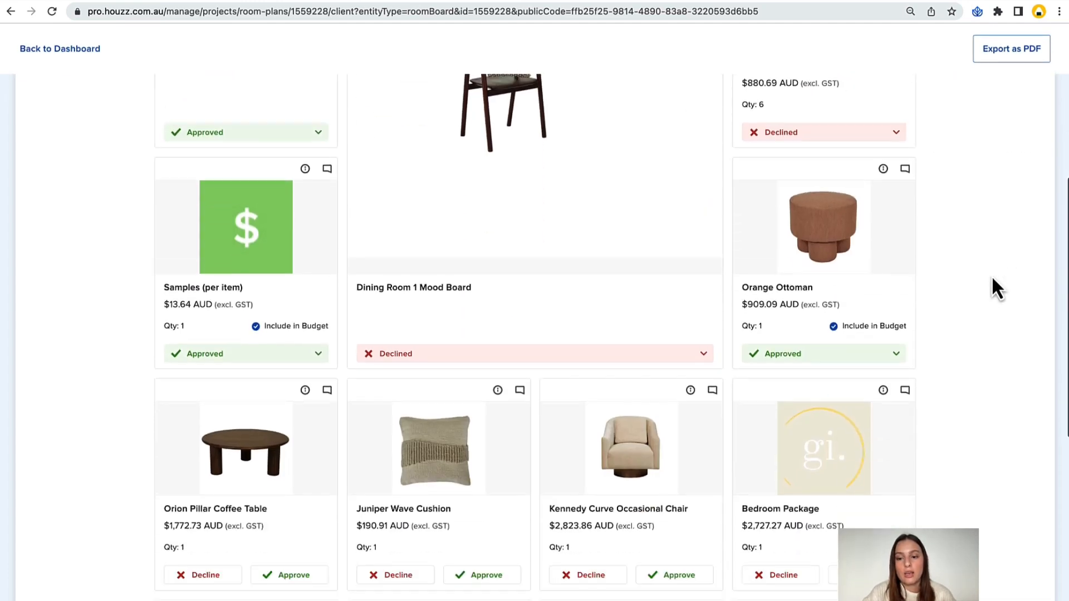
left_click(669, 428)
left_click(415, 419)
left_click(284, 419)
scroll(273, 457, "down", 3)
left_click(269, 477)
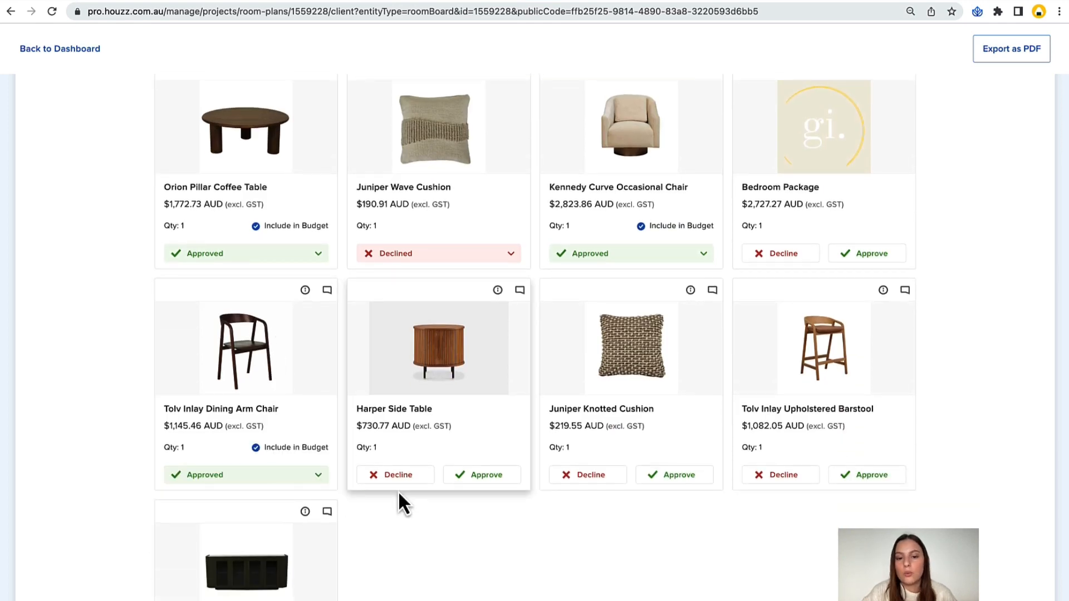
Decline the Harper Side Table and Tolv Inlay Upholstered Barstool, and approve the Juniper Knotted Cushion and Noa Curve Buffet.
left_click(399, 477)
left_click(655, 480)
left_click(761, 478)
scroll(723, 445, "down", 2)
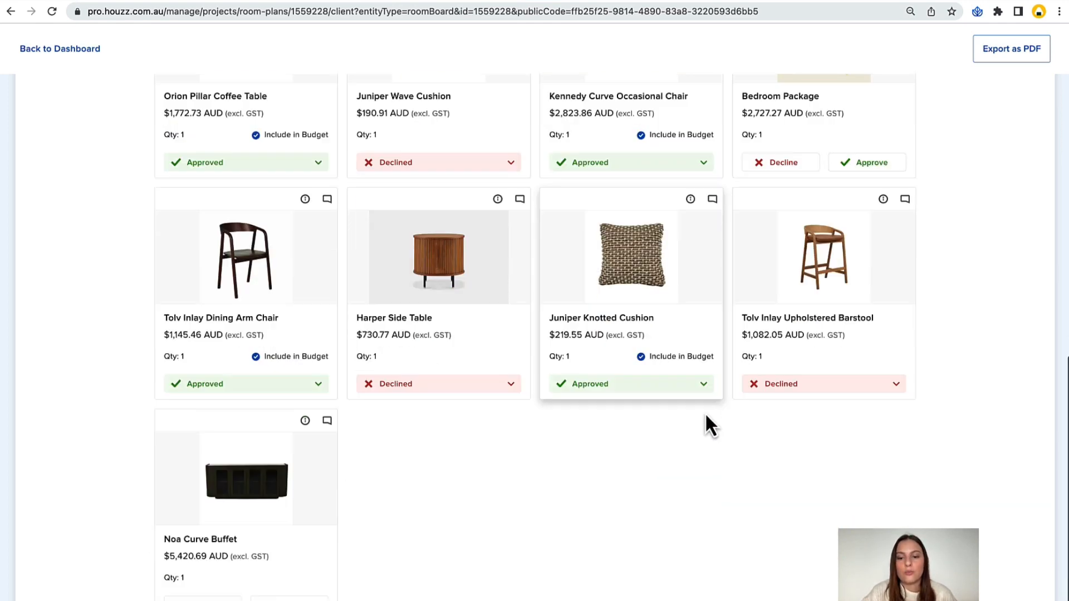
left_click(295, 577)
Reply to the comment on the Dining Room 1 Mood Board with "I dont reallly love this combo... lets look at something lighter.".
scroll(635, 519, "up", 10)
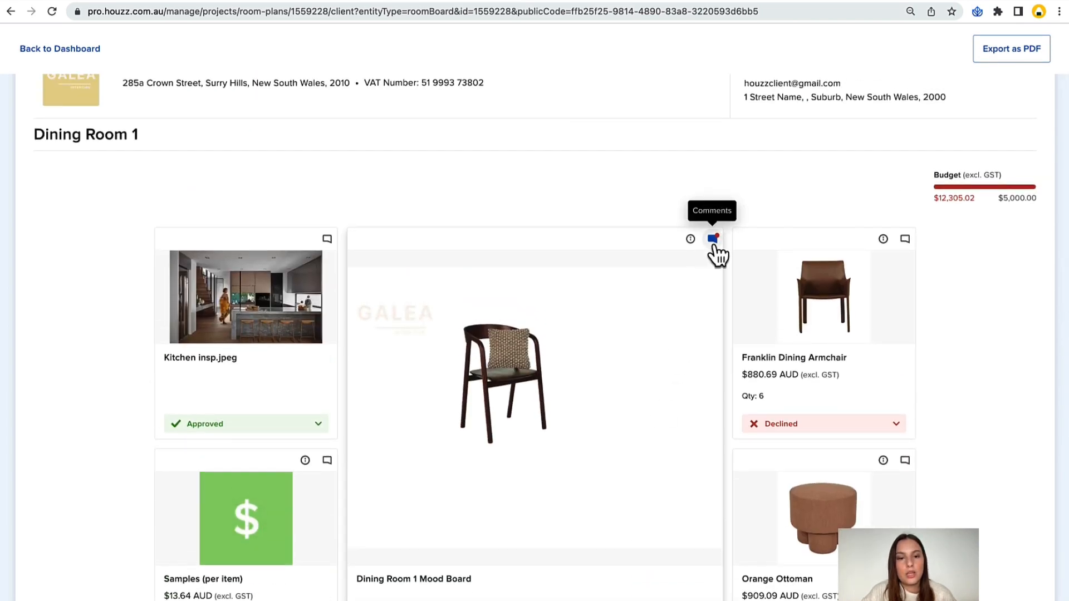
left_click(714, 249)
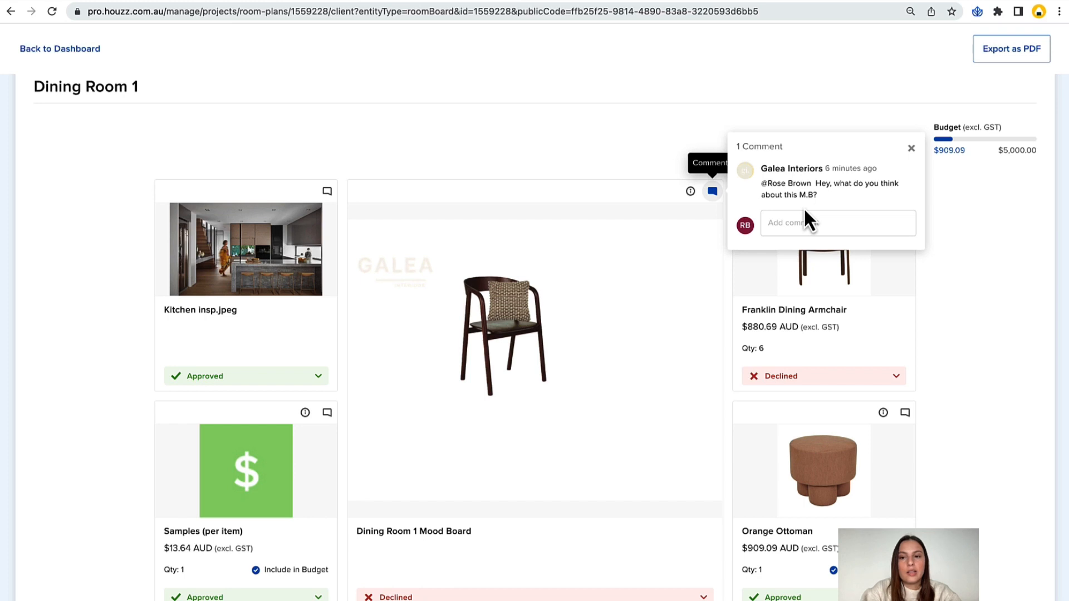
type("I dont reallly")
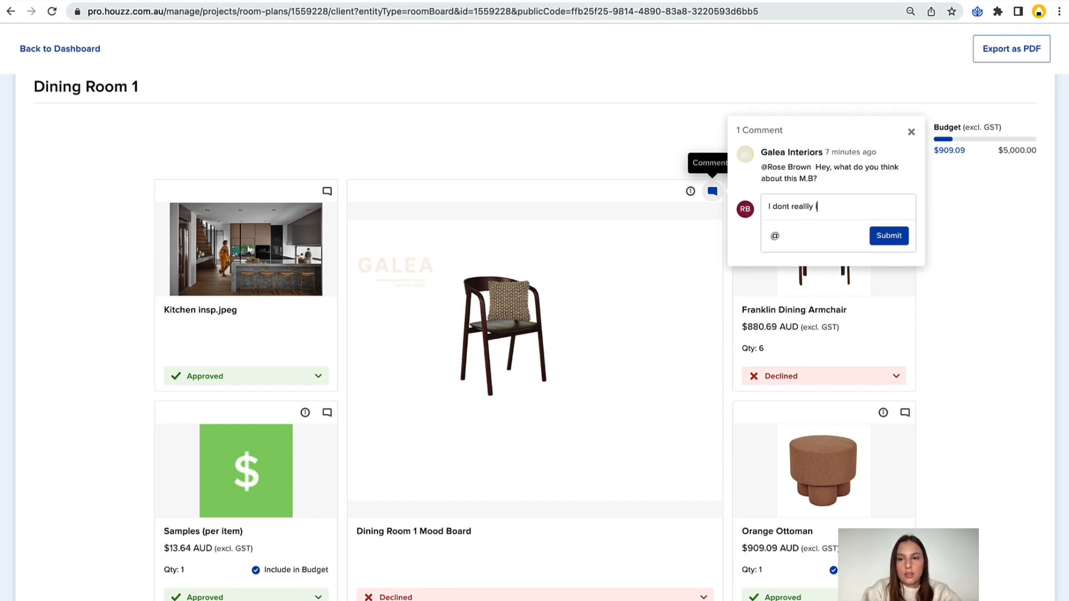
type("letslo")
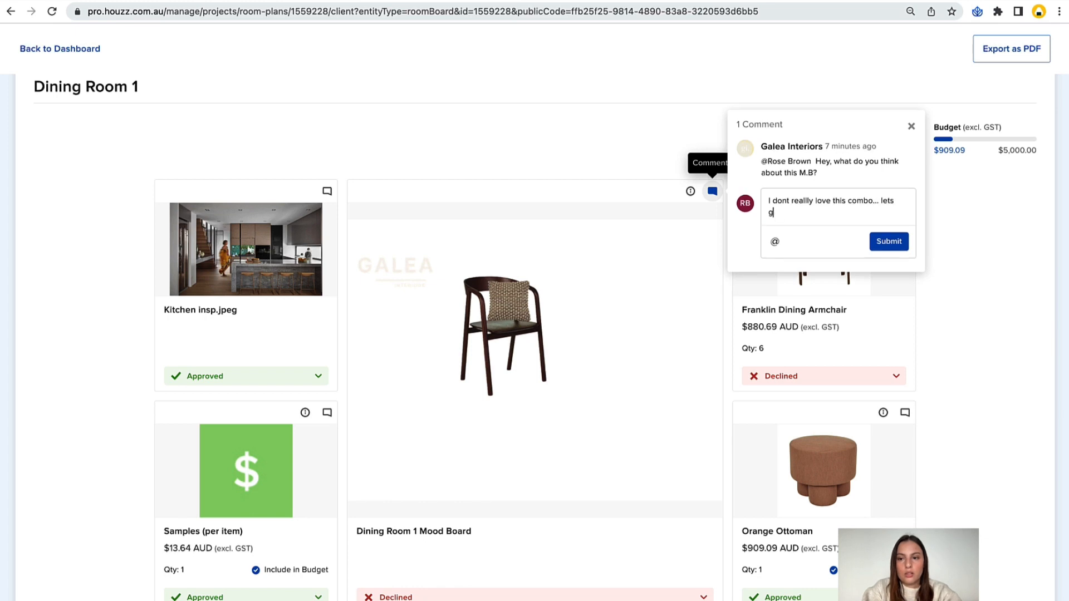
type("ook at someth")
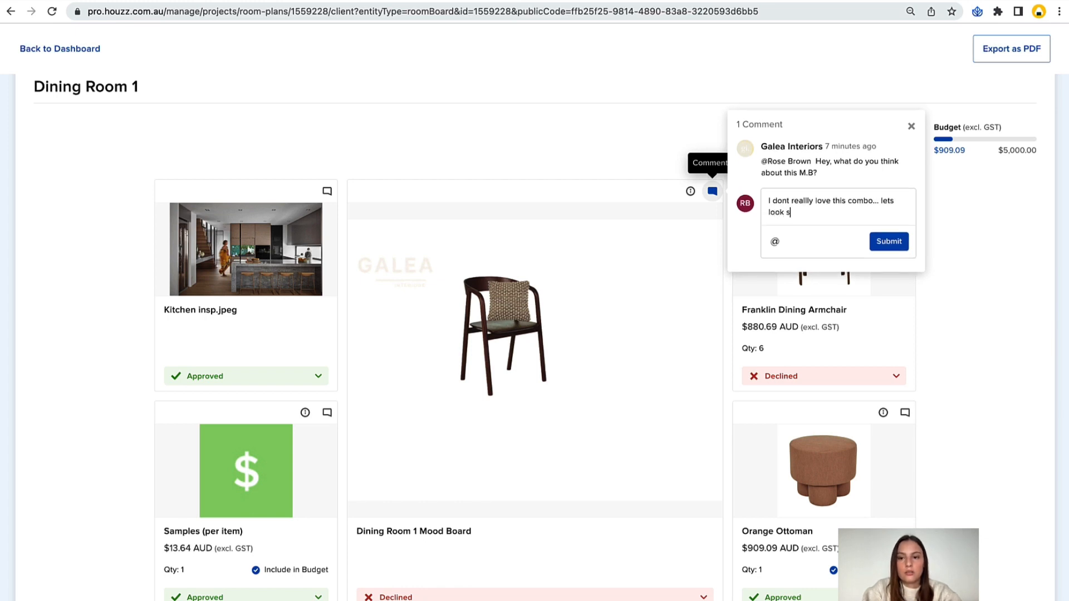
type("ing lighter.")
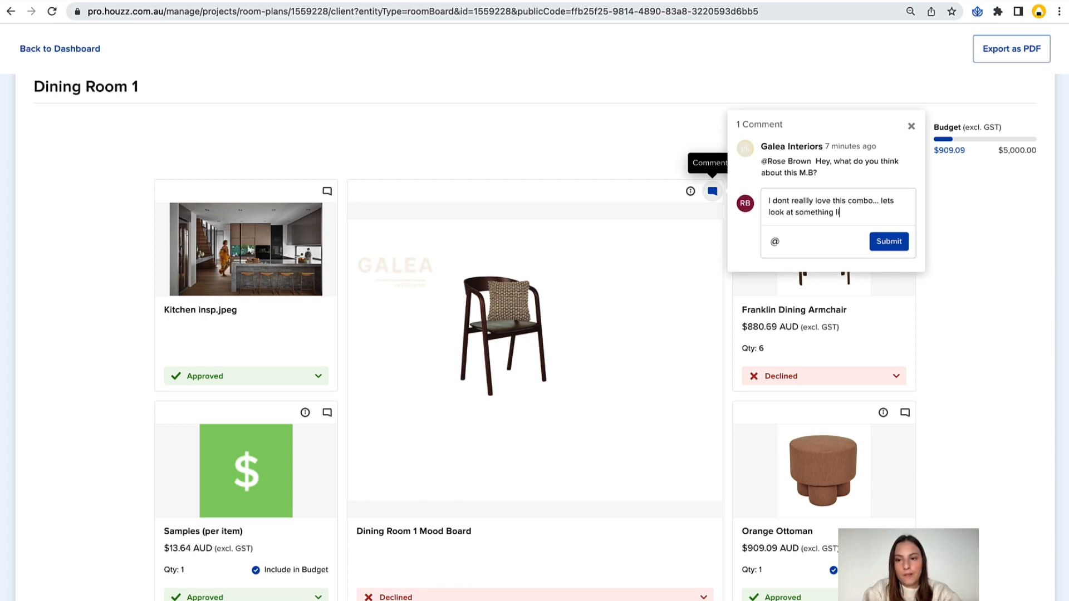
left_click(876, 244)
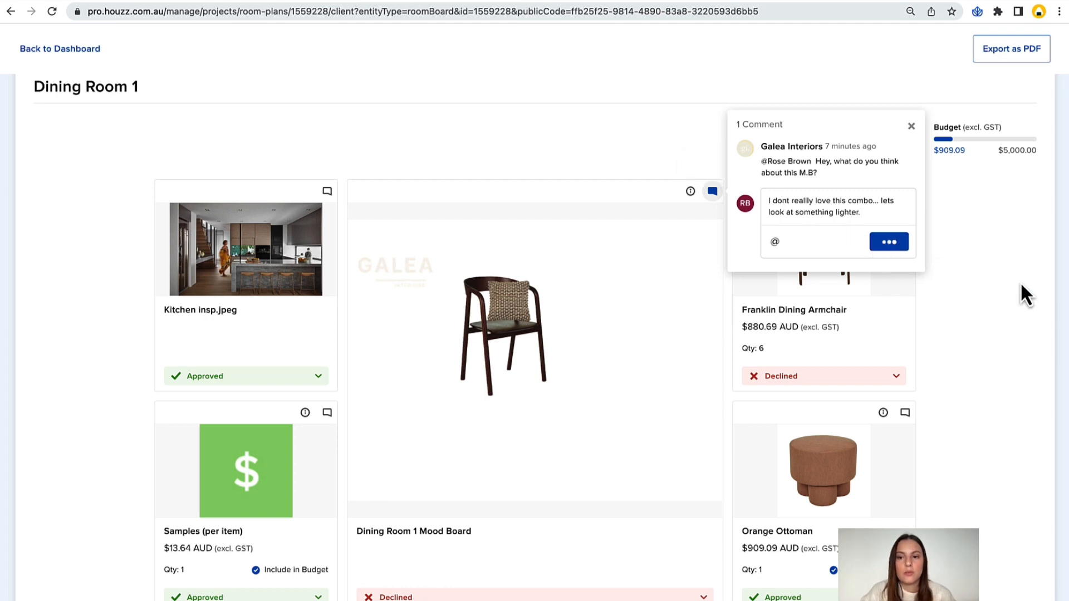
Leave the client view, close the Share Dining Room 1 dialog and return to the room plan editor.
scroll(1020, 281, "down", 1)
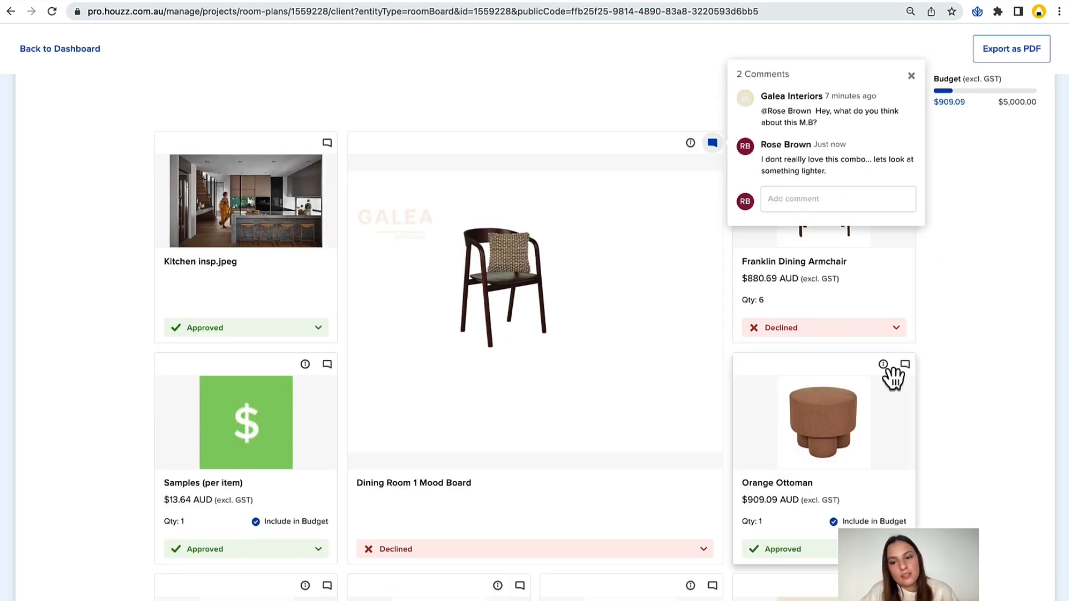
scroll(930, 376, "down", 1)
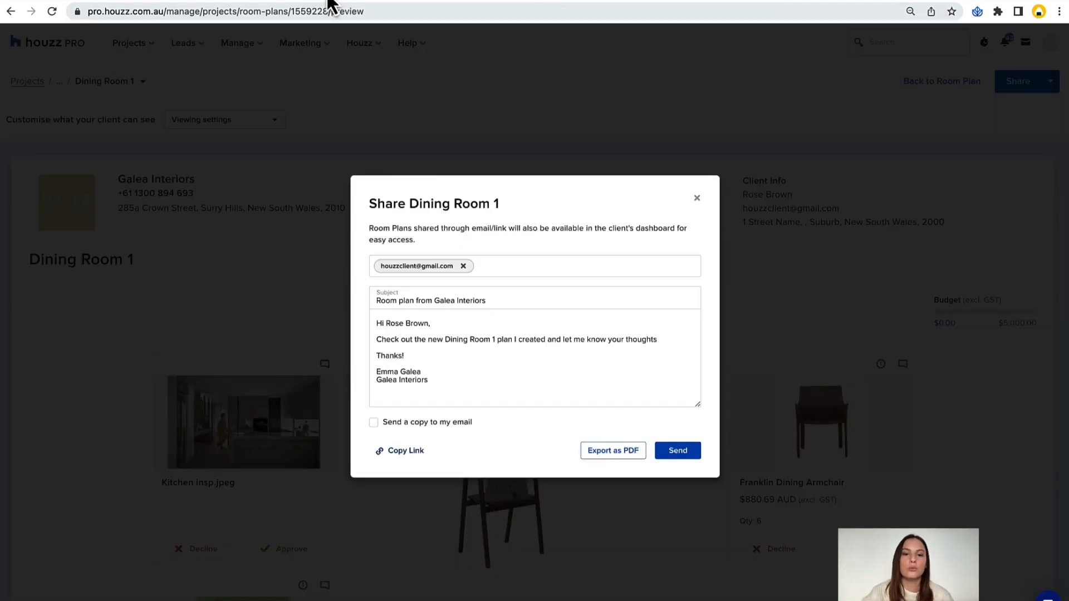
left_click(697, 200)
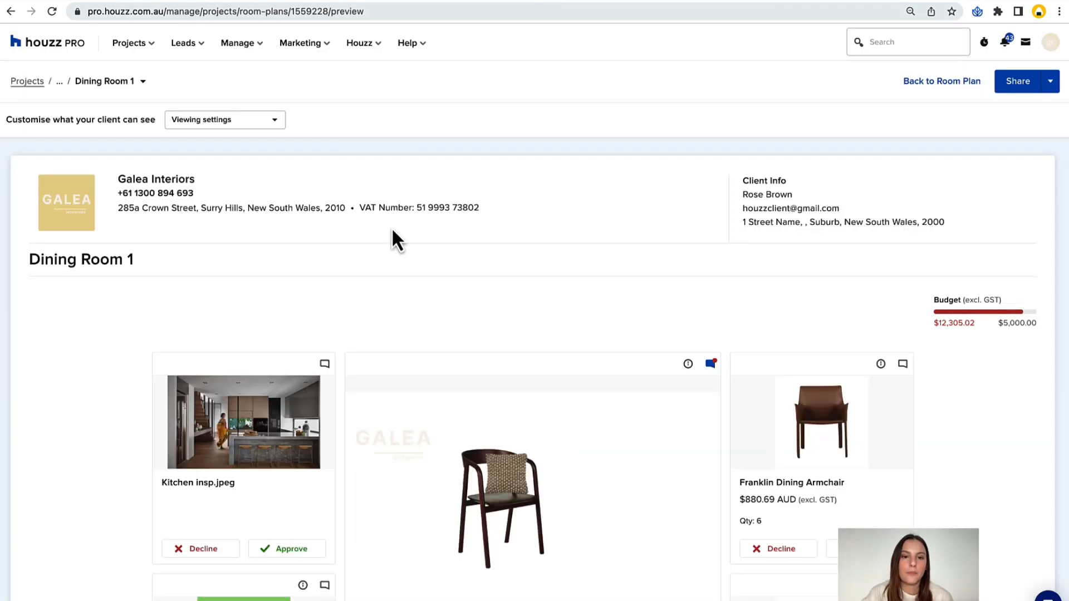
scroll(392, 229, "down", 1)
scroll(392, 227, "up", 1)
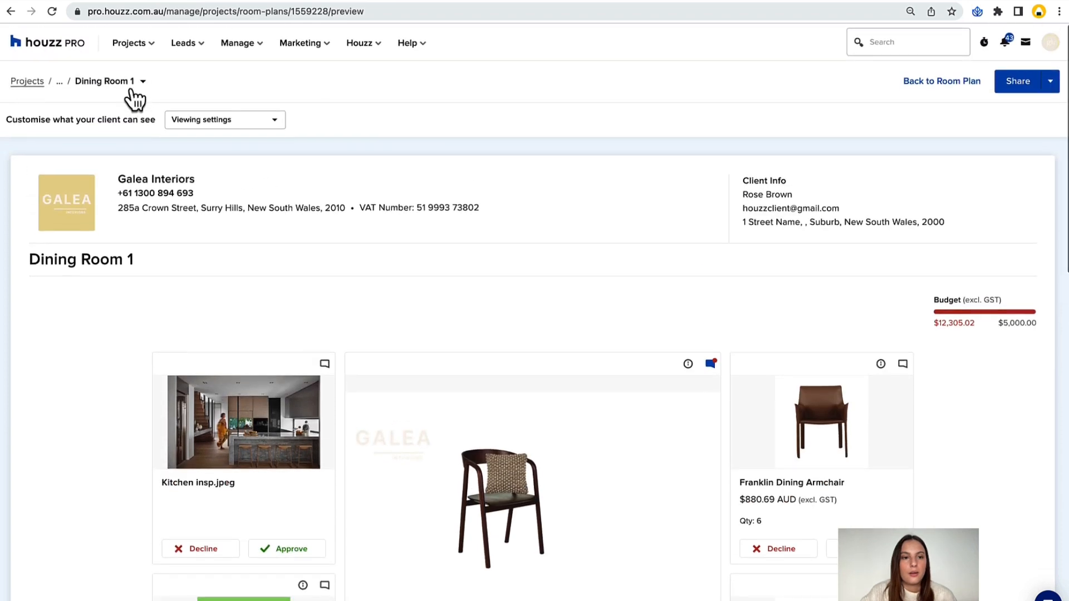
left_click(127, 82)
left_click(117, 131)
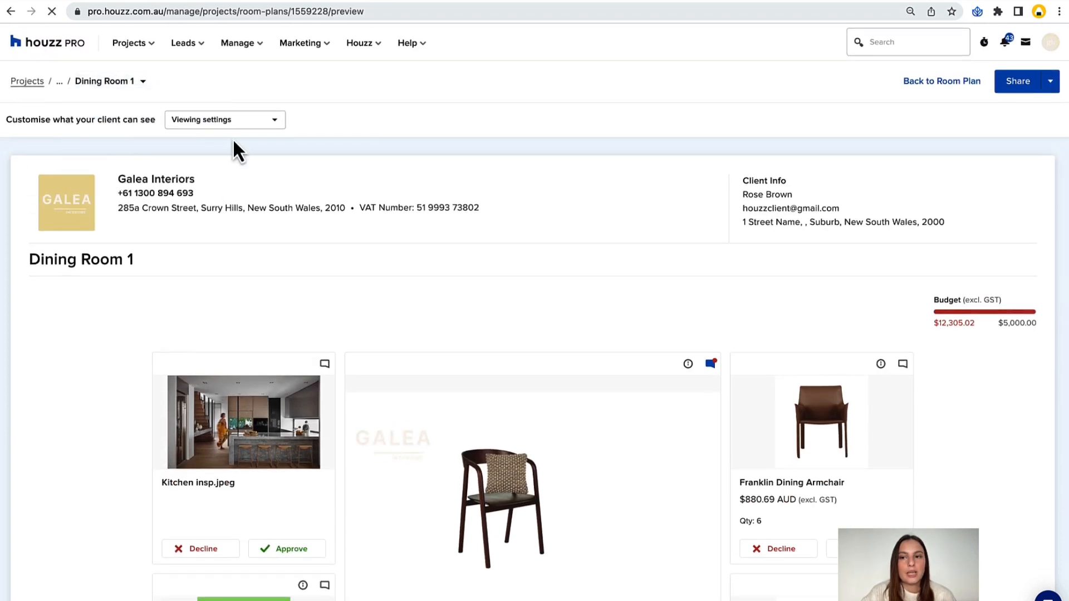
left_click(940, 81)
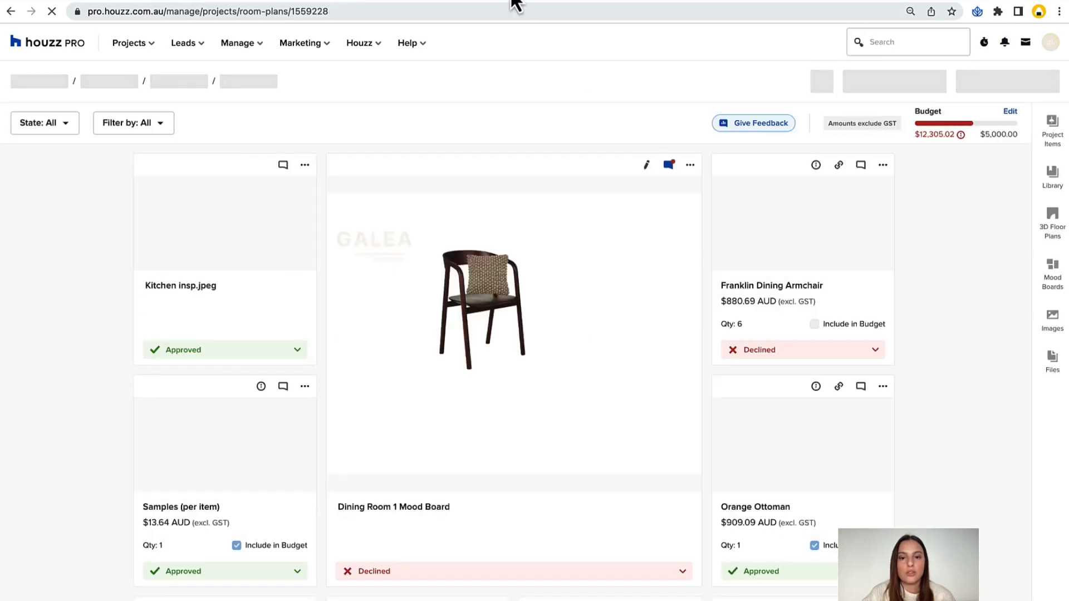
Review the client's approved and declined items and the budget in the Dining Room 1 room plan.
mouse_move(800, 334)
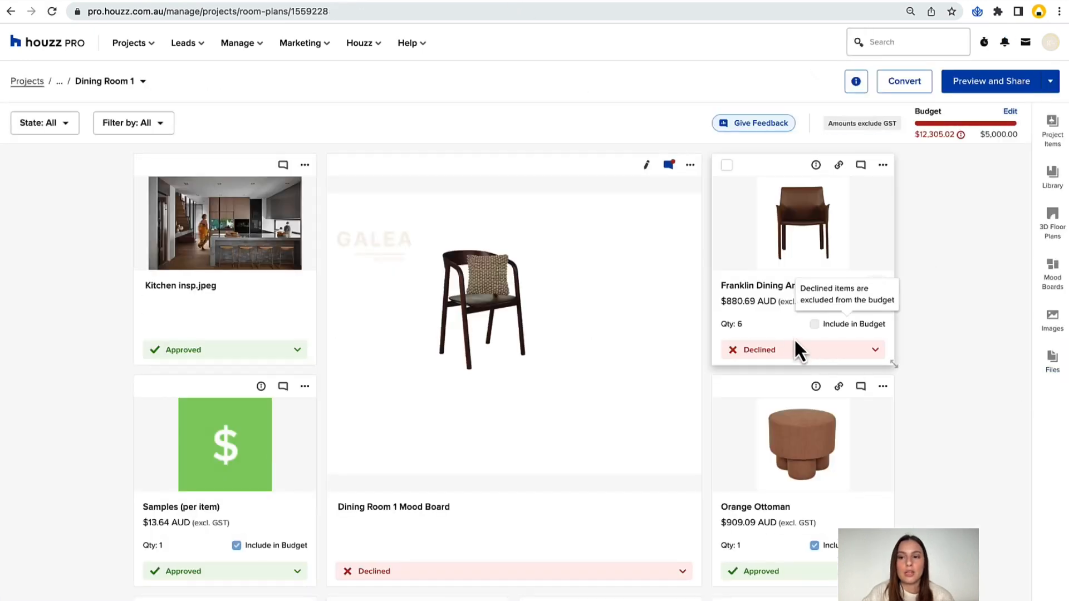
scroll(794, 339, "down", 1)
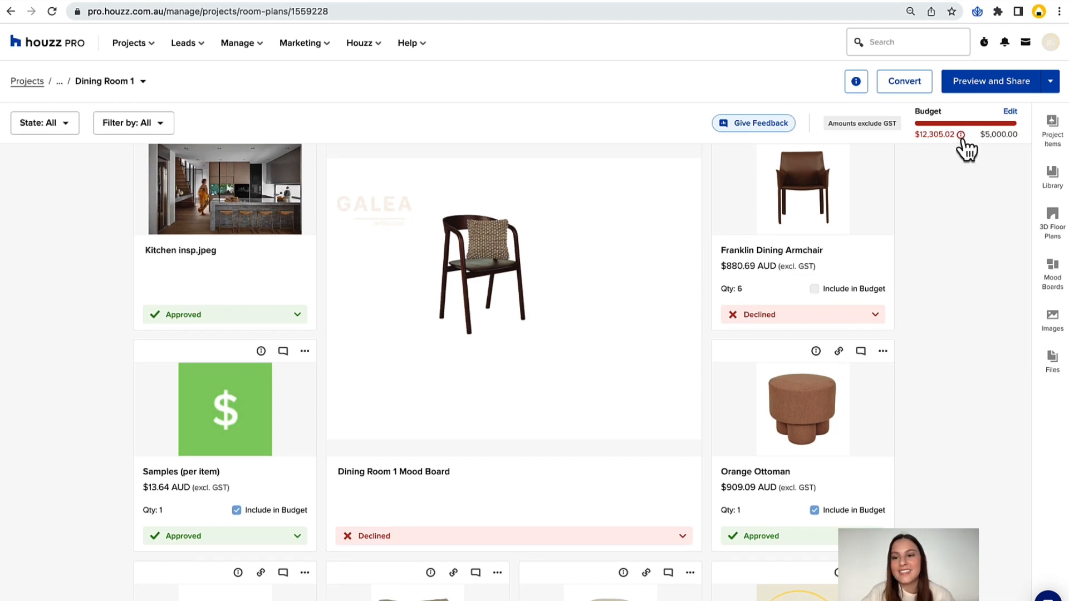
scroll(954, 232, "down", 8)
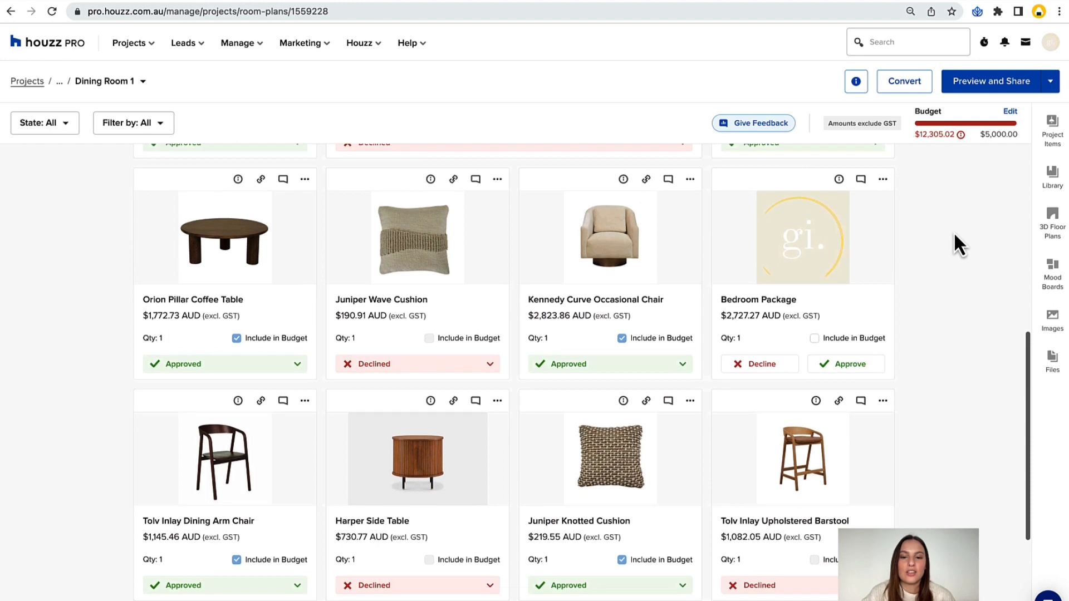
Examine the Dining Room 1 items available for conversion to a proposal, and cancel without converting any.
left_click(911, 85)
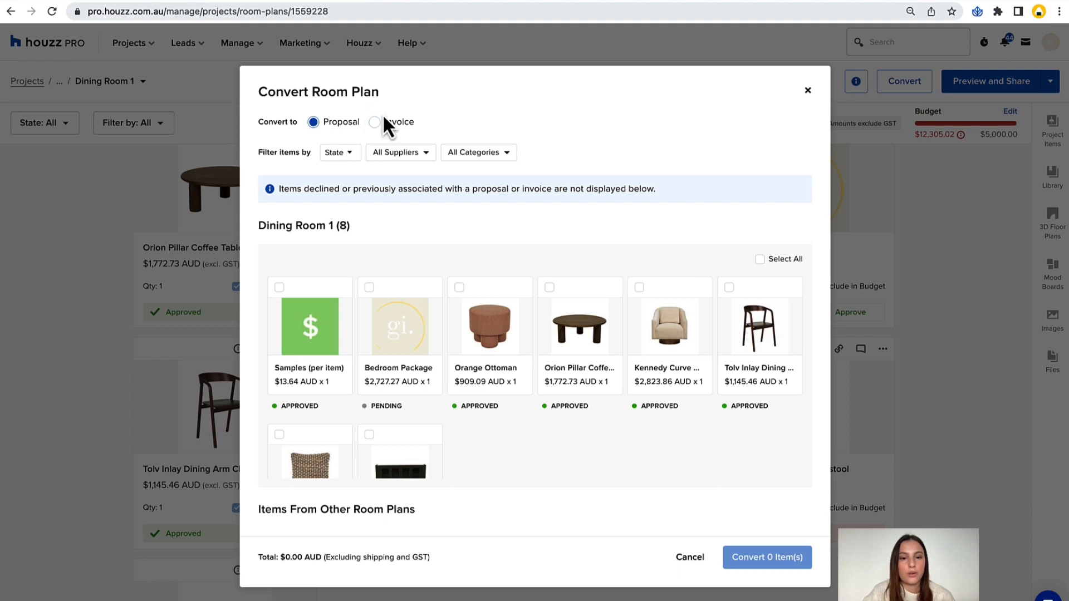
scroll(396, 212, "down", 1)
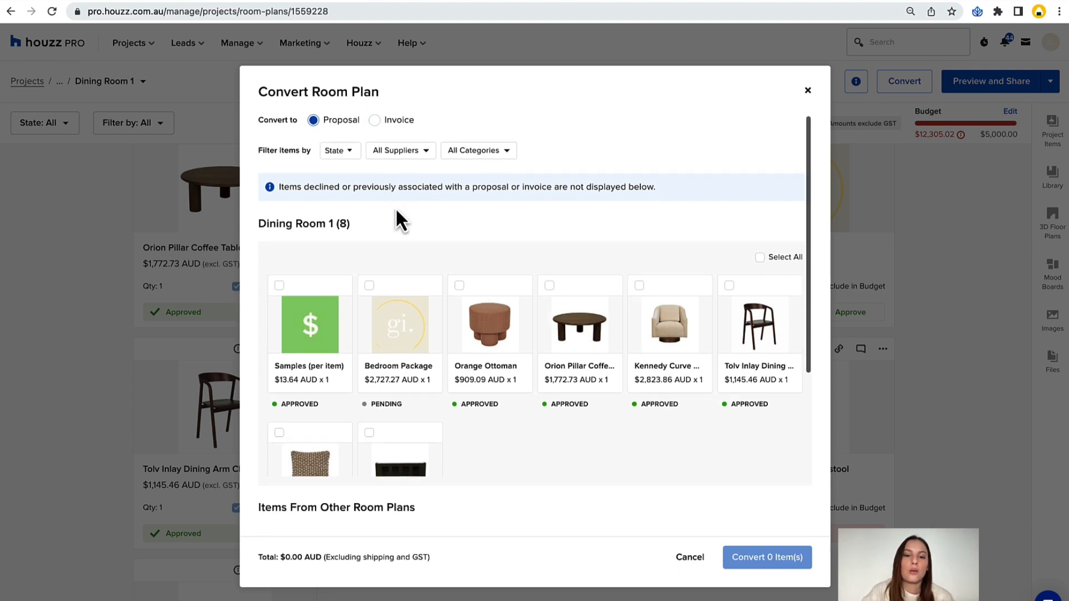
scroll(395, 215, "down", 1)
scroll(394, 310, "down", 3)
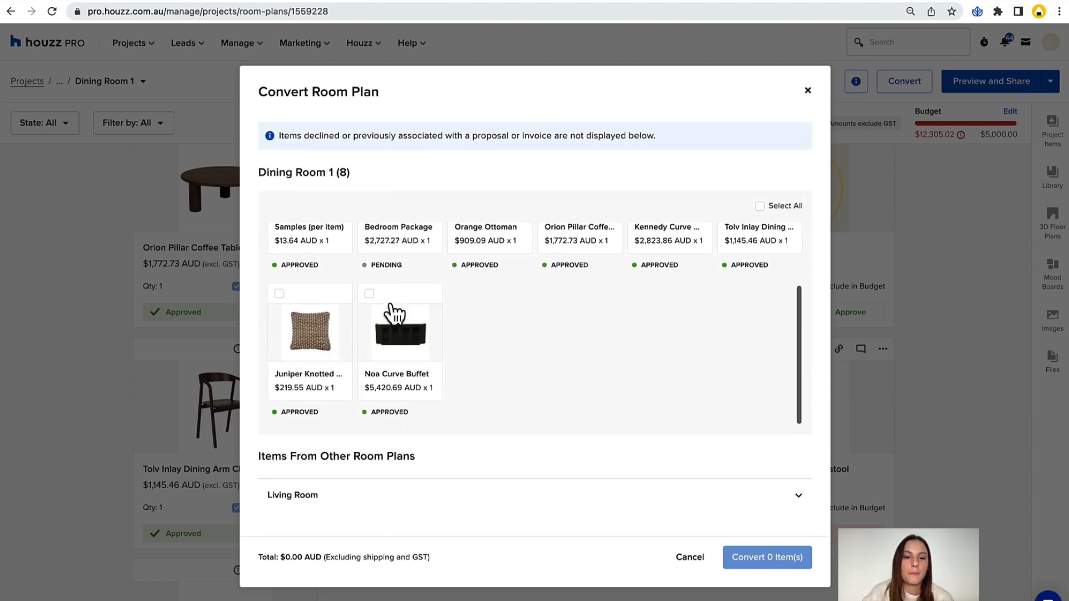
scroll(393, 312, "up", 3)
scroll(553, 379, "up", 1)
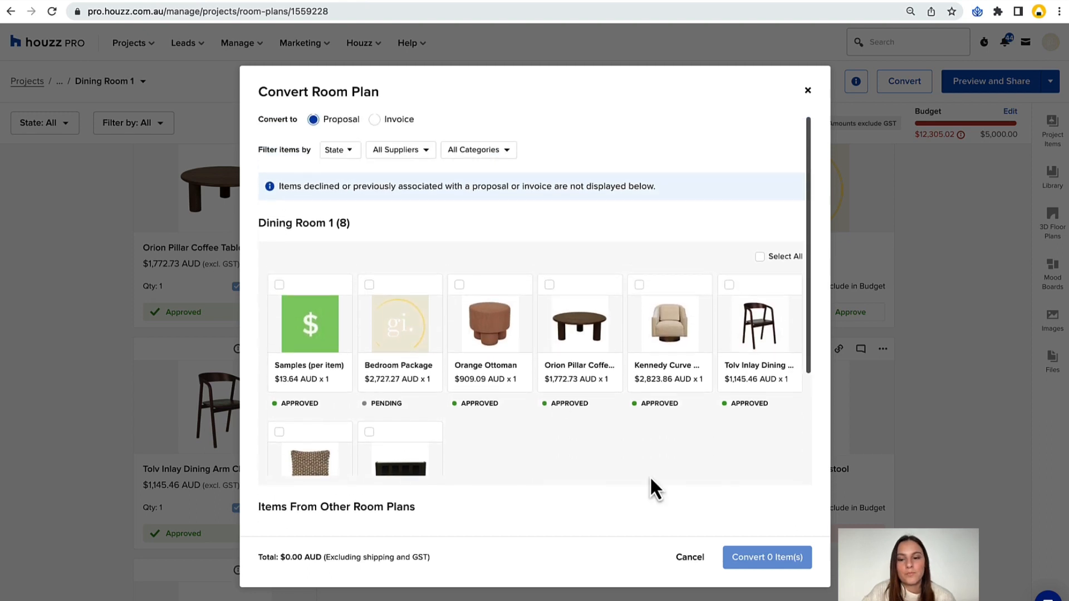
left_click(699, 559)
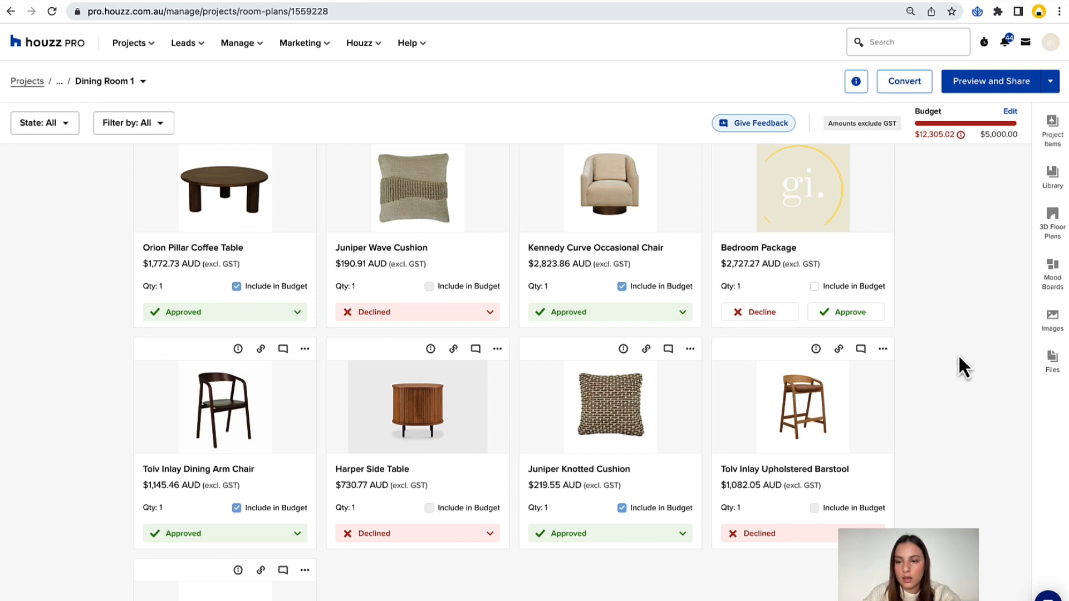
Return from the Dining Room 1 room plan to the Strathfield Unit project overview.
scroll(958, 357, "up", 3)
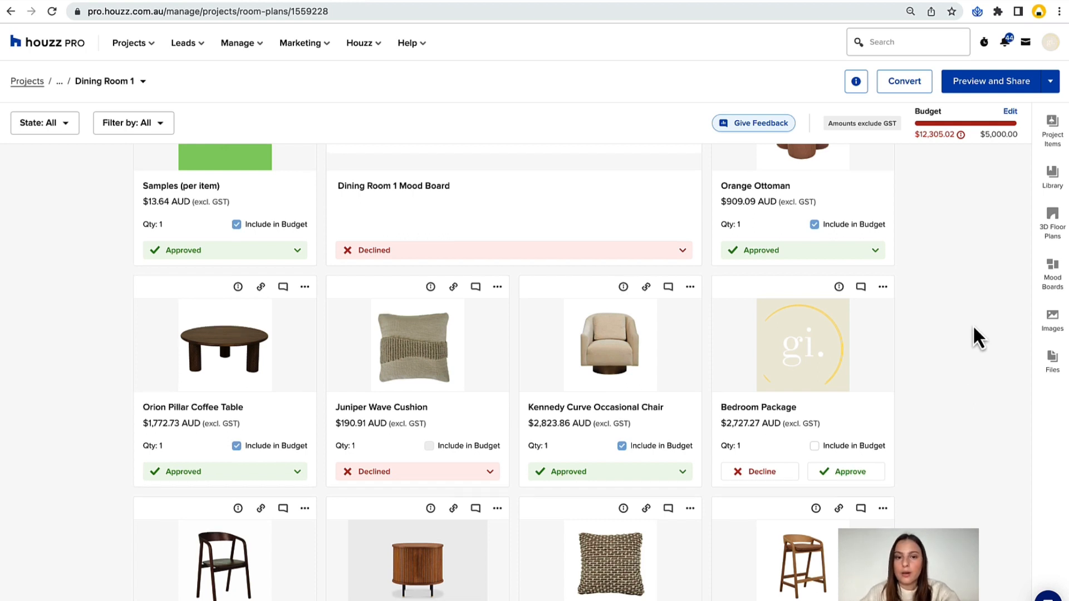
scroll(974, 329, "up", 1)
scroll(973, 327, "up", 1)
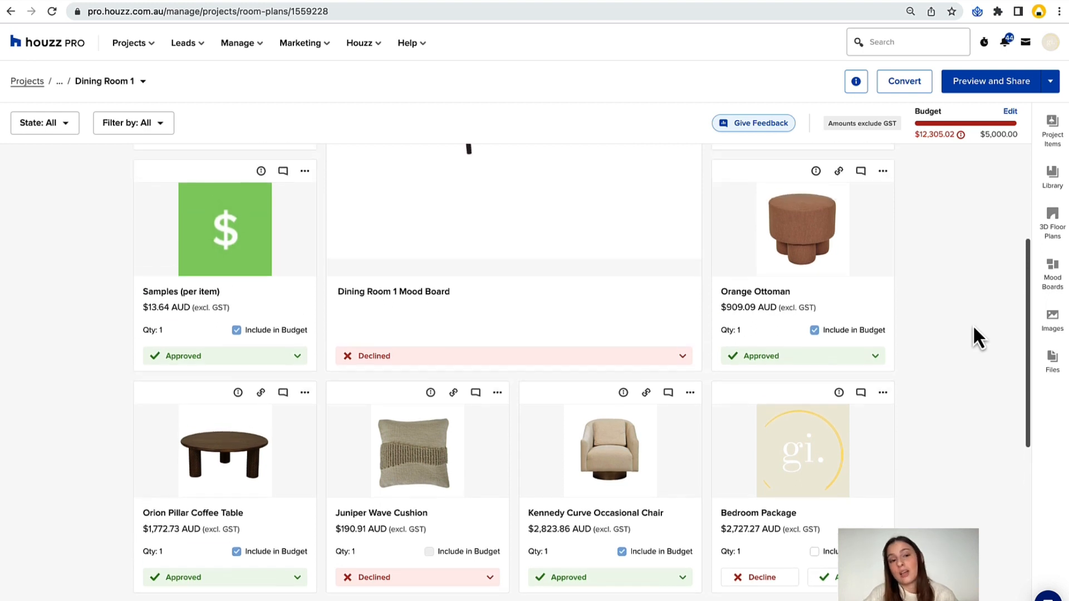
left_click(54, 84)
left_click(71, 123)
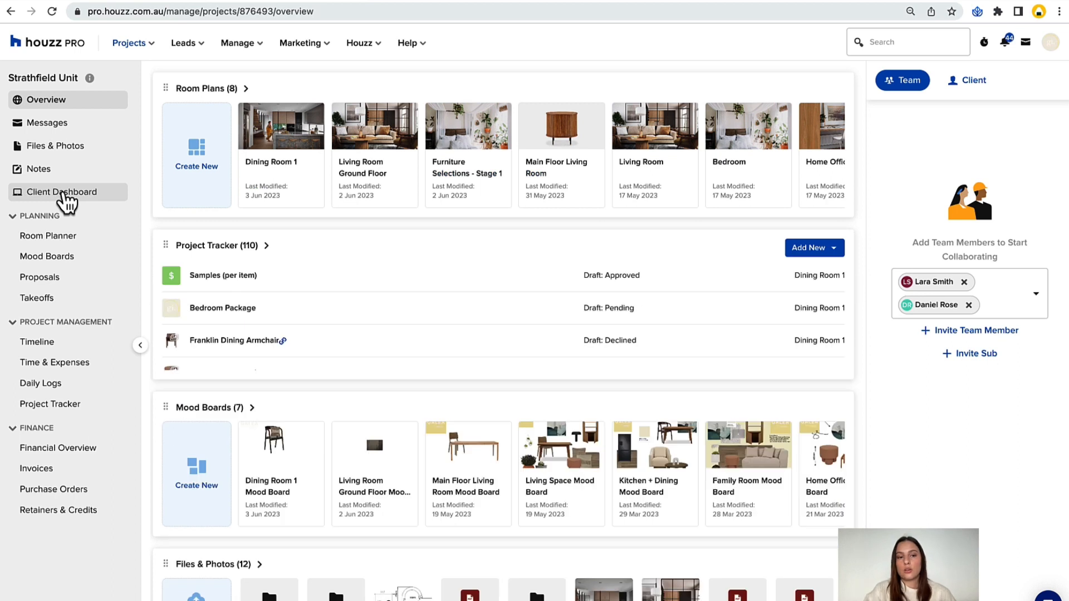
Preview the client dashboard, try excluding Total paid from the shared totals, and view the dashboard's room plans.
left_click(65, 193)
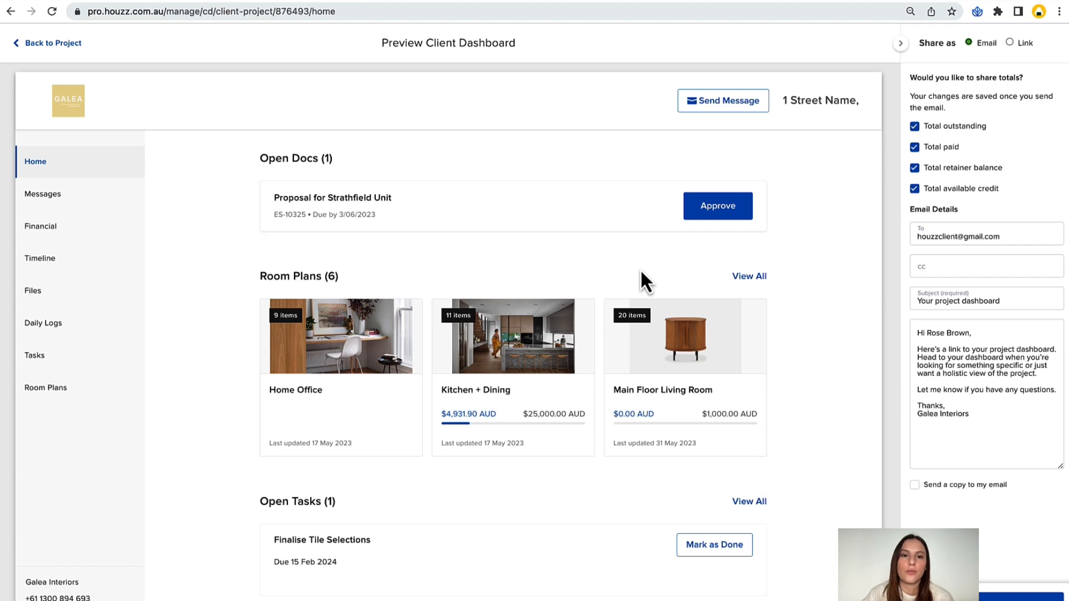
left_click(914, 147)
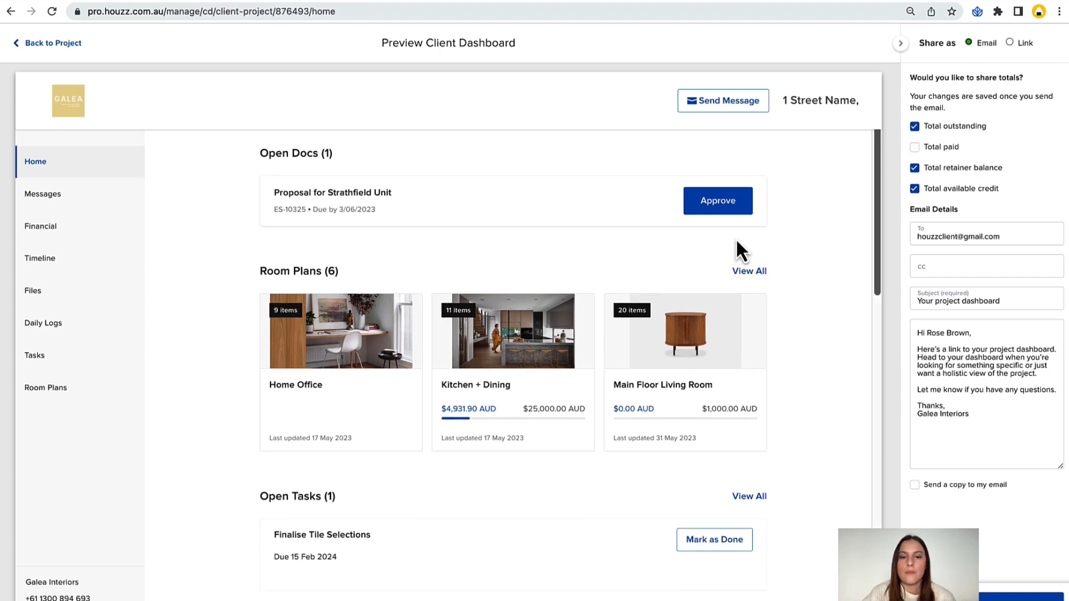
left_click(38, 390)
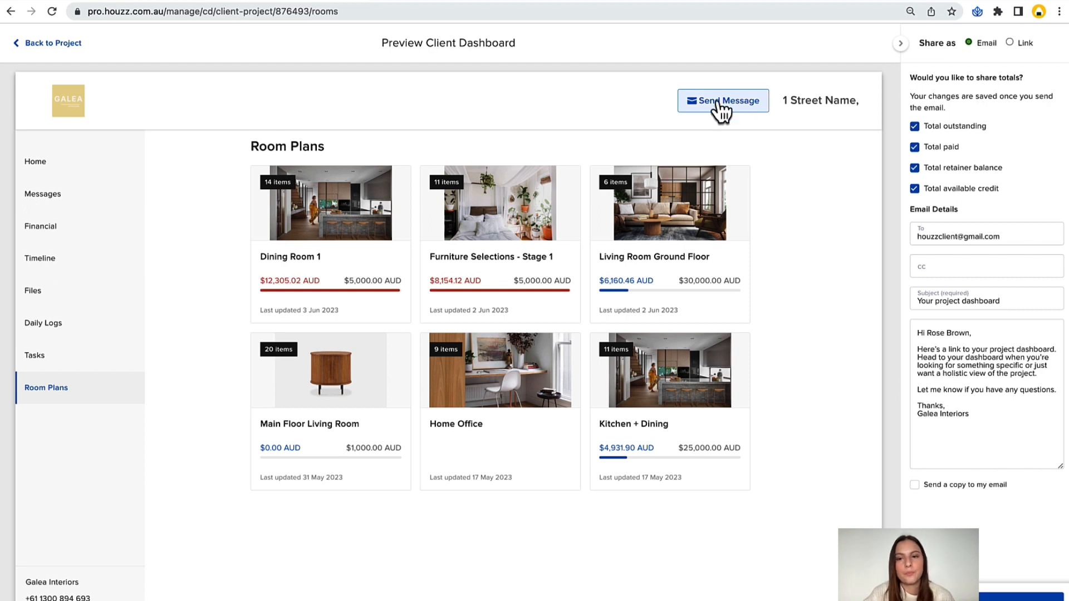
Return to the project, open its Takeoffs and check the available plans alongside Takeoff-_Floor_Plan.pdf.
left_click(68, 45)
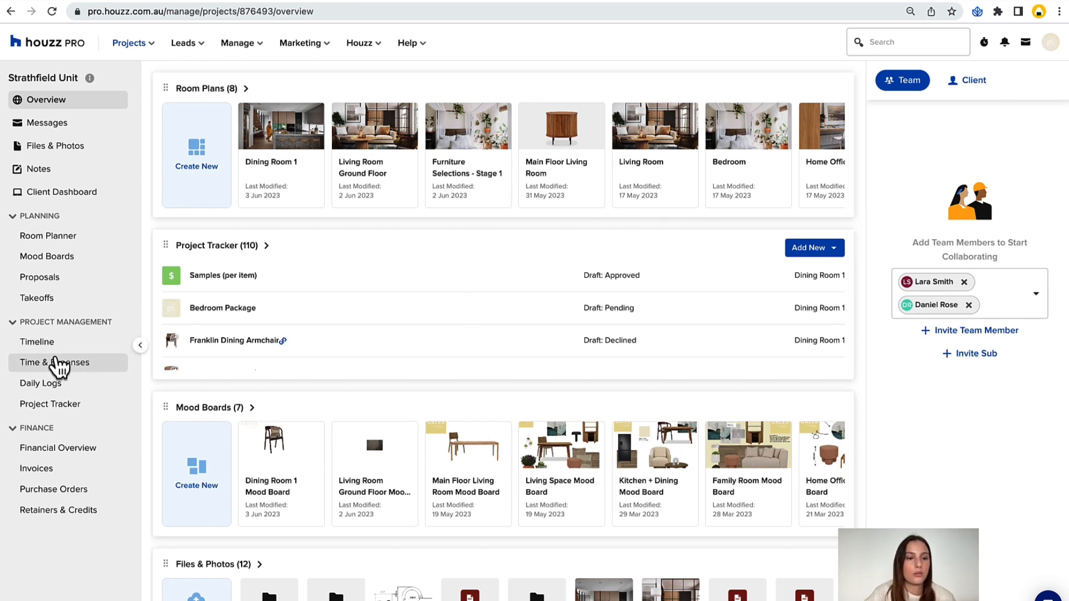
left_click(48, 298)
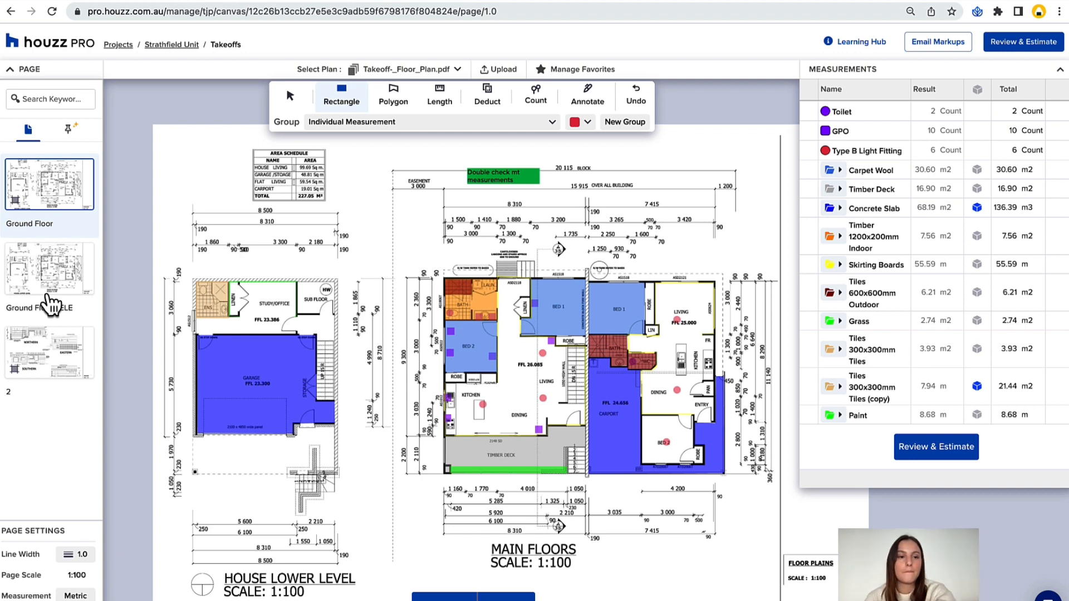
scroll(363, 198, "down", 1)
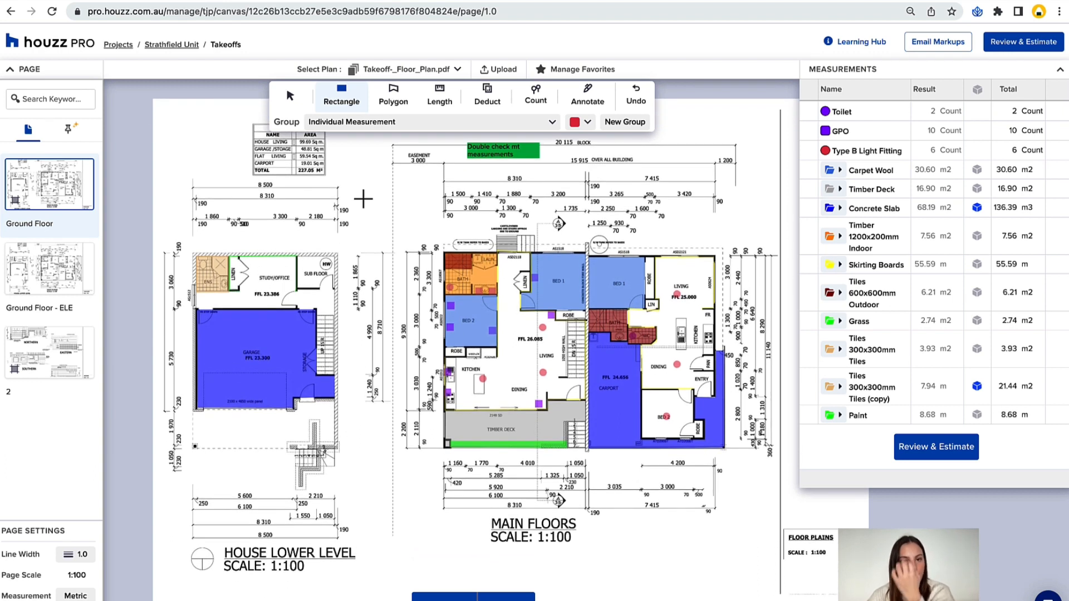
left_click(458, 70)
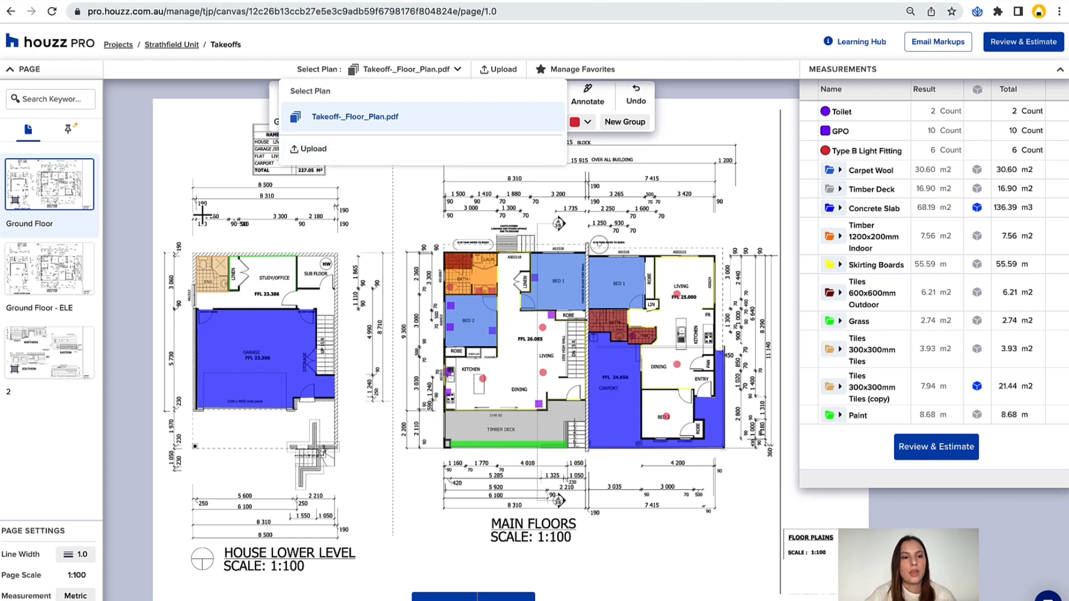
left_click(128, 220)
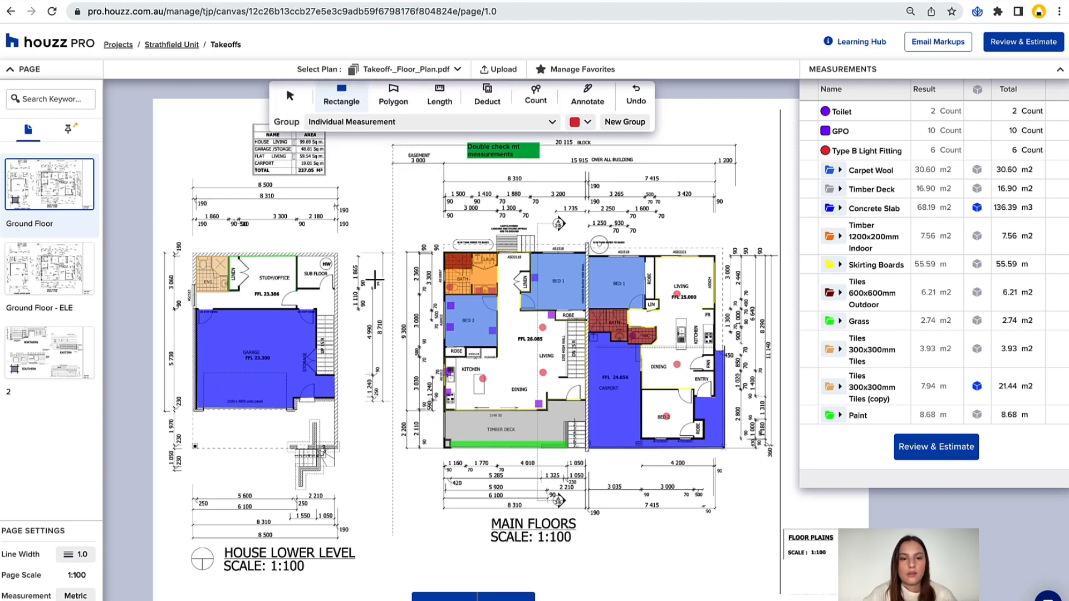
Clone the Ground Floor page of the takeoff without its measurements.
mouse_move(80, 234)
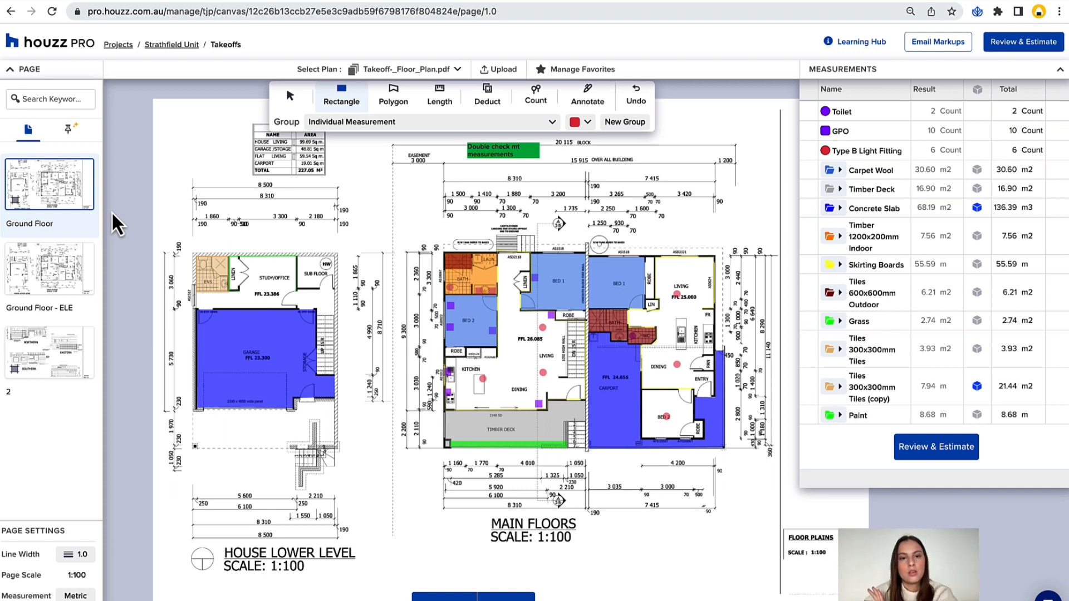
left_click(80, 197)
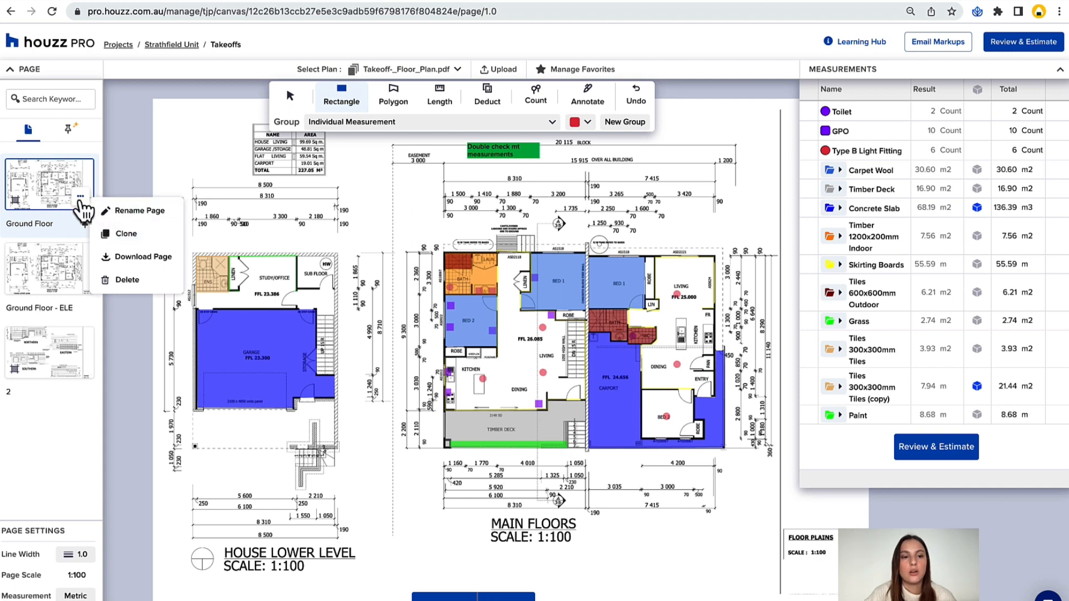
left_click(125, 248)
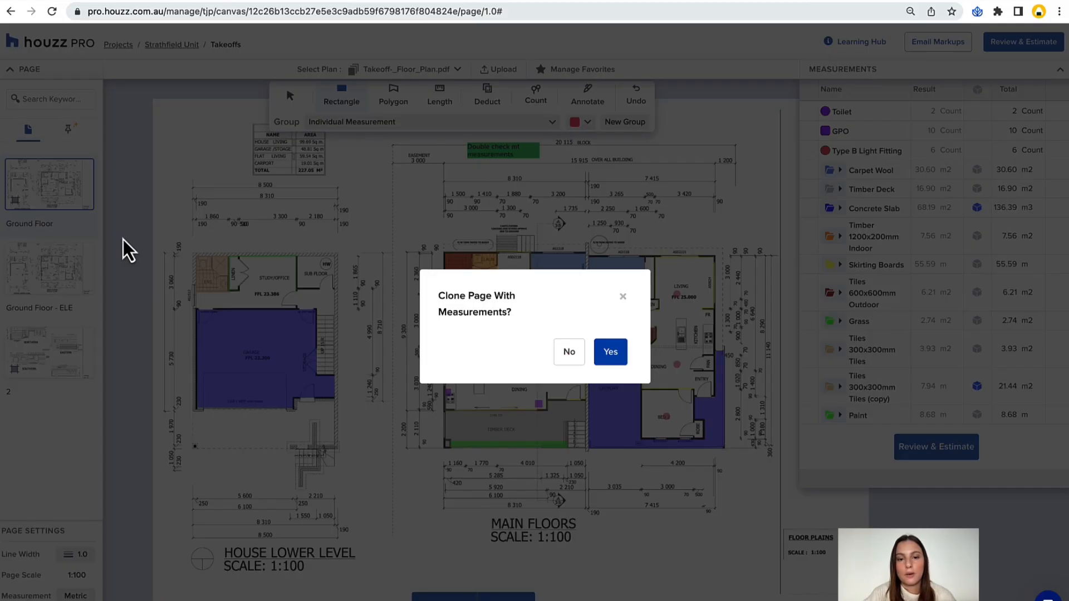
left_click(568, 352)
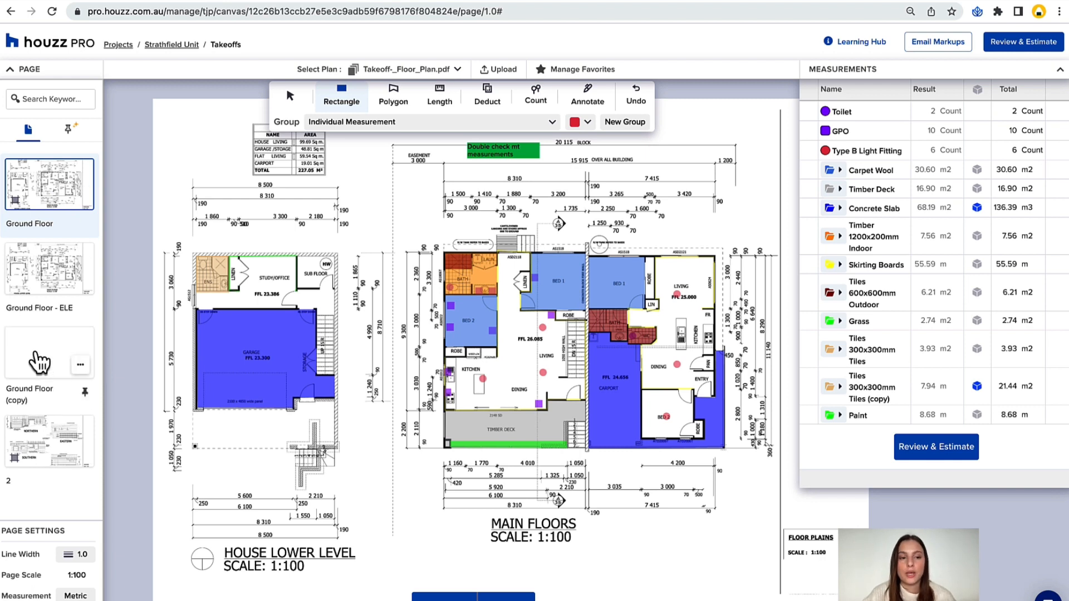
Compare the Ground Floor (copy) page with the original Ground Floor page, and leave the copy open.
left_click(39, 360)
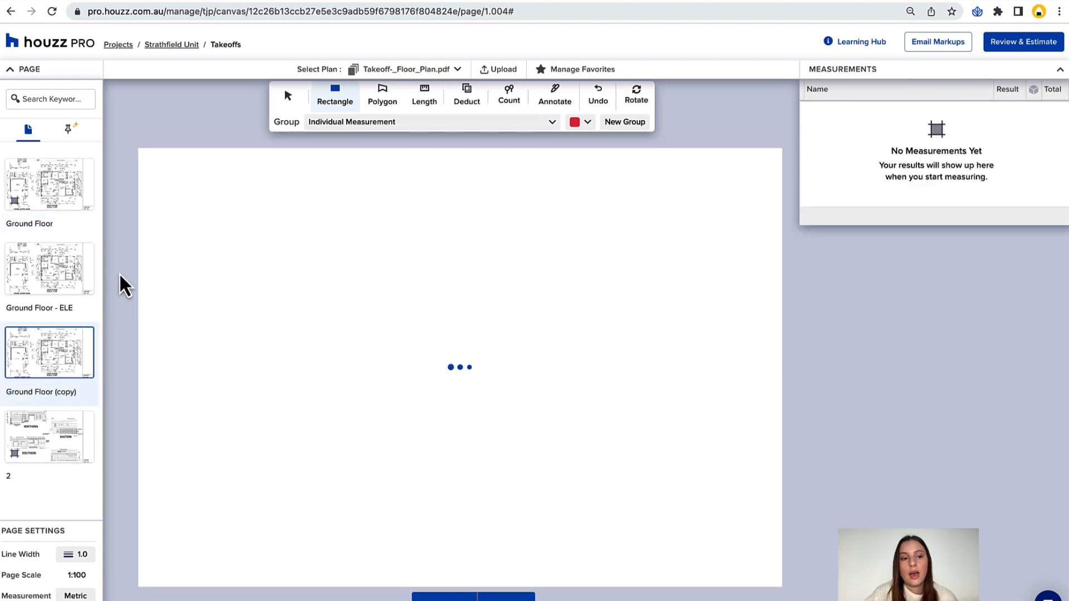
left_click(43, 210)
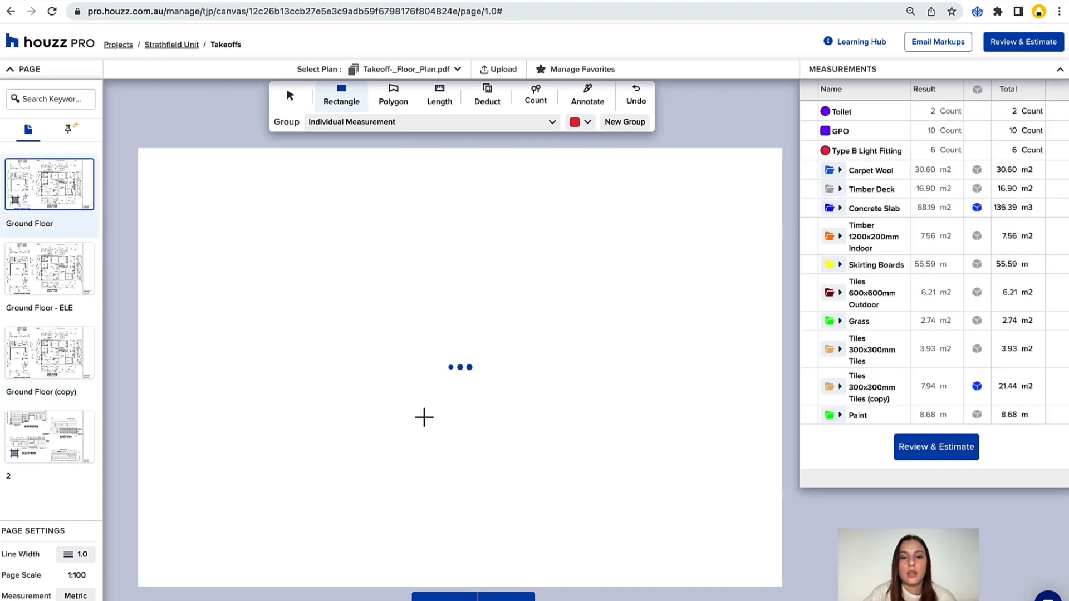
left_click(35, 358)
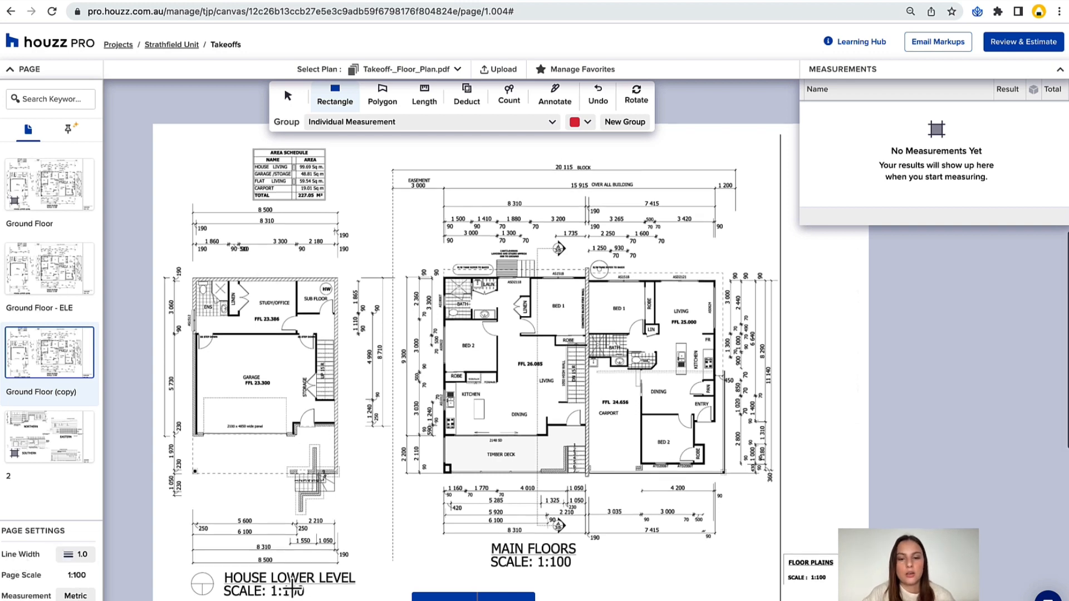
Try to re-enter 1:100 as the page scale of the Ground Floor (copy) page.
scroll(293, 589, "down", 1)
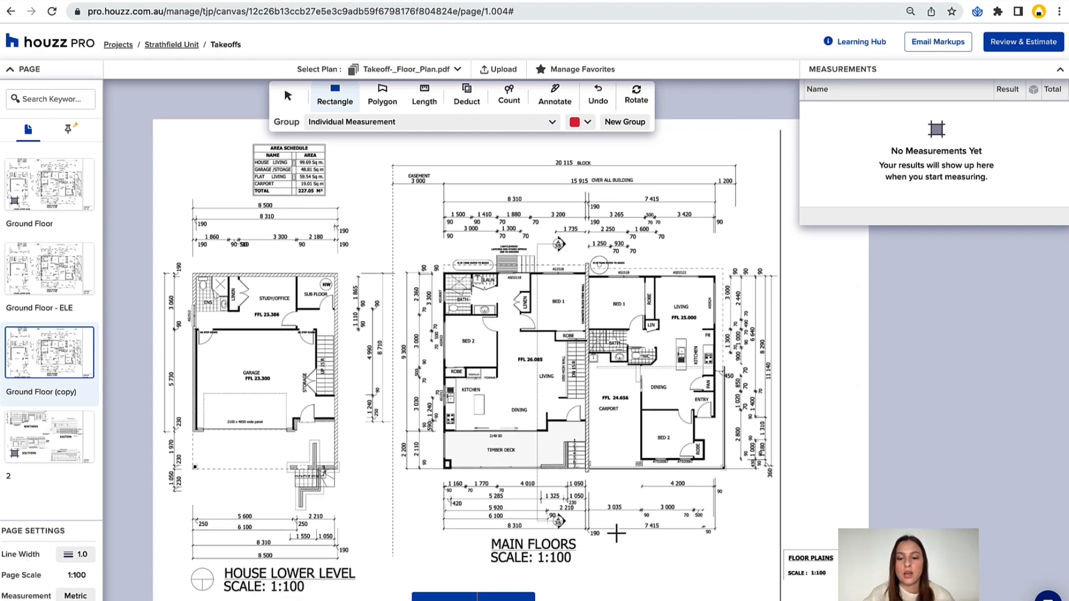
left_click(71, 578)
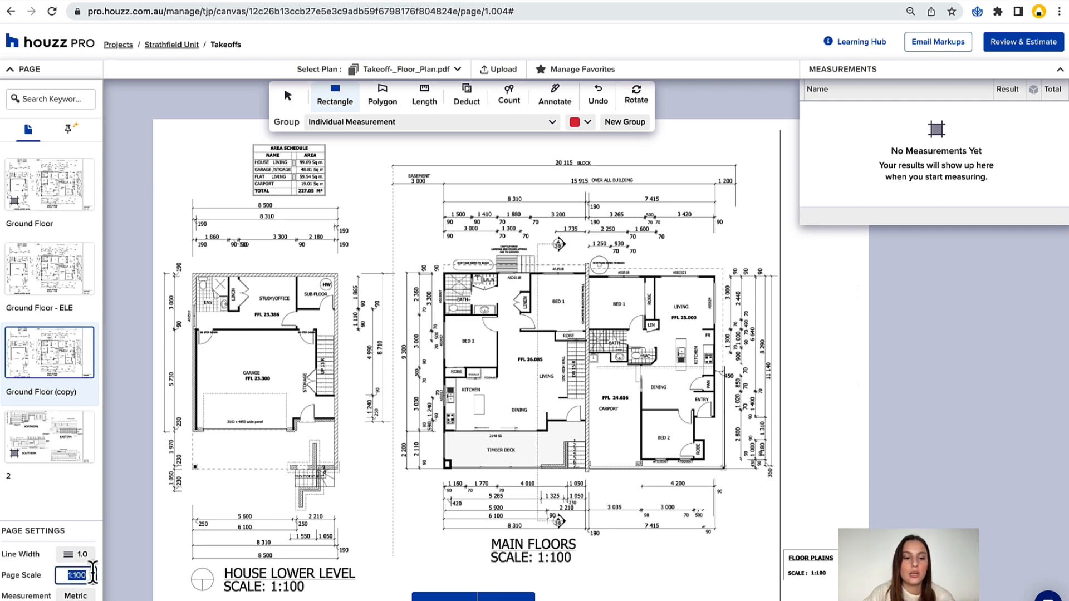
left_click(83, 576)
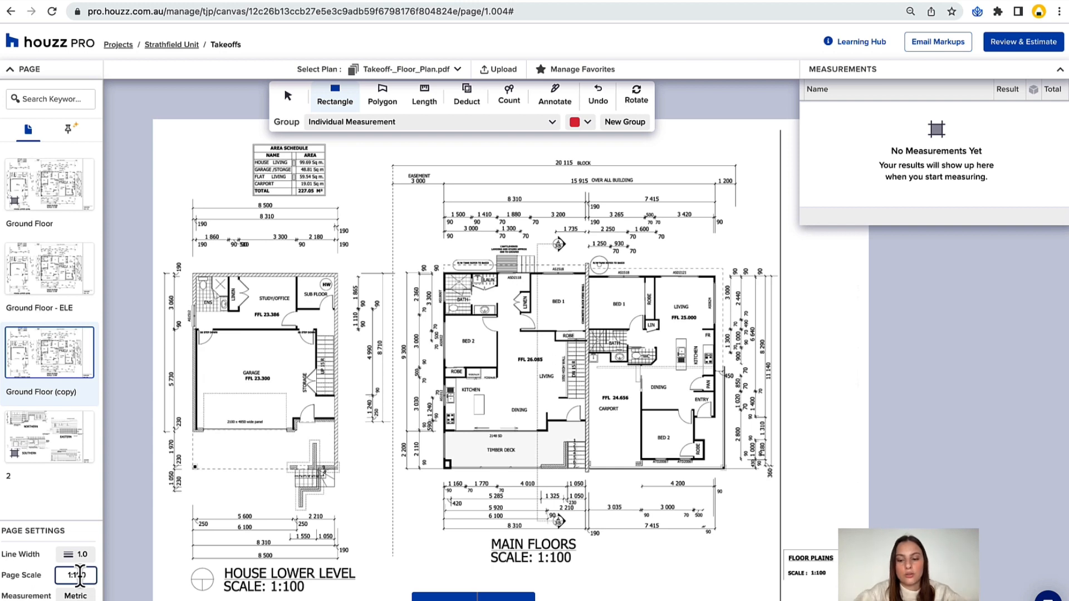
key("Return")
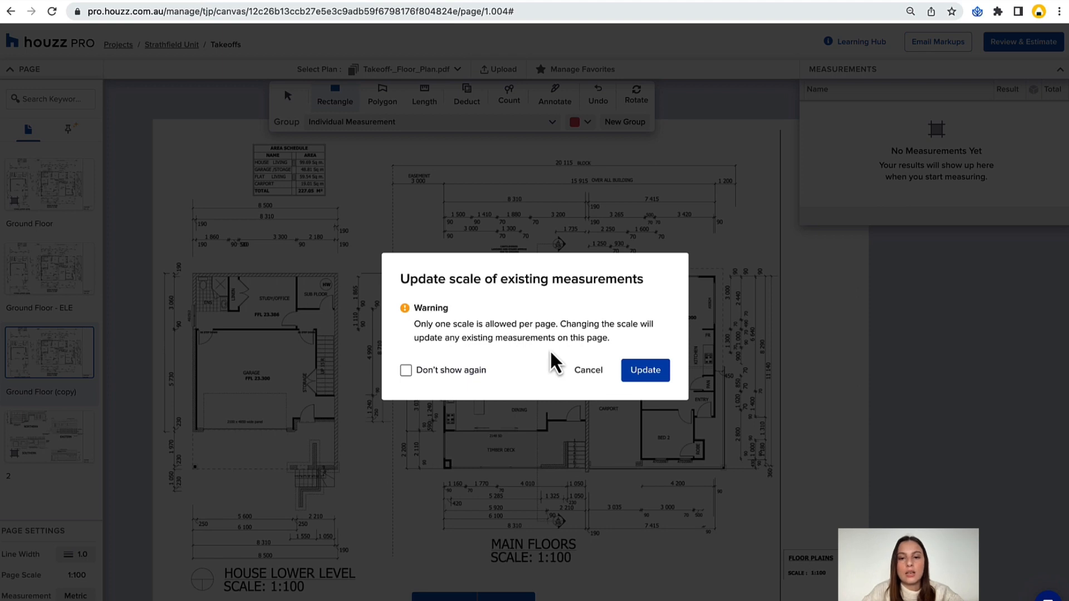
left_click(605, 372)
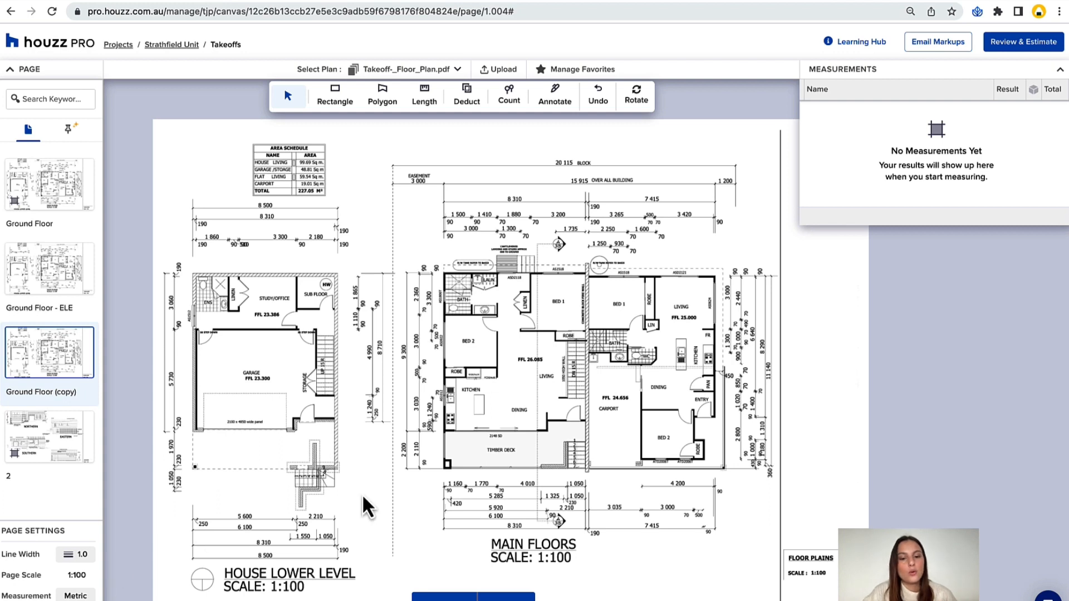
Start finding the page scale and trace the 8 500 dimension line above the house lower level from end to end.
left_click(504, 597)
left_click(503, 600)
left_click(503, 599)
left_click(503, 600)
left_click(502, 600)
scroll(666, 557, "right", 1)
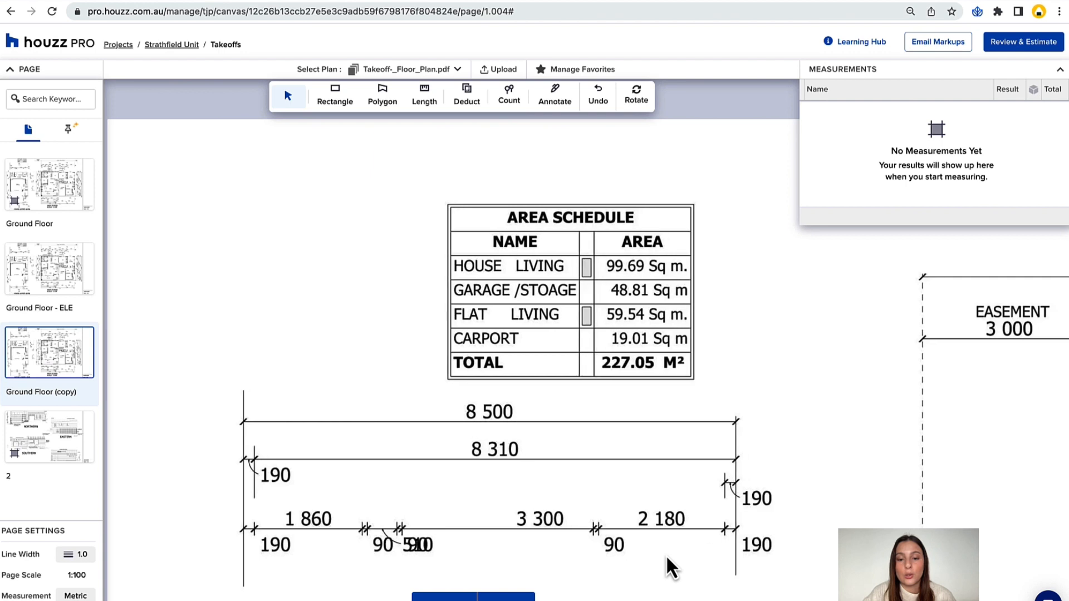
scroll(717, 513, "down", 2)
scroll(717, 513, "right", 1)
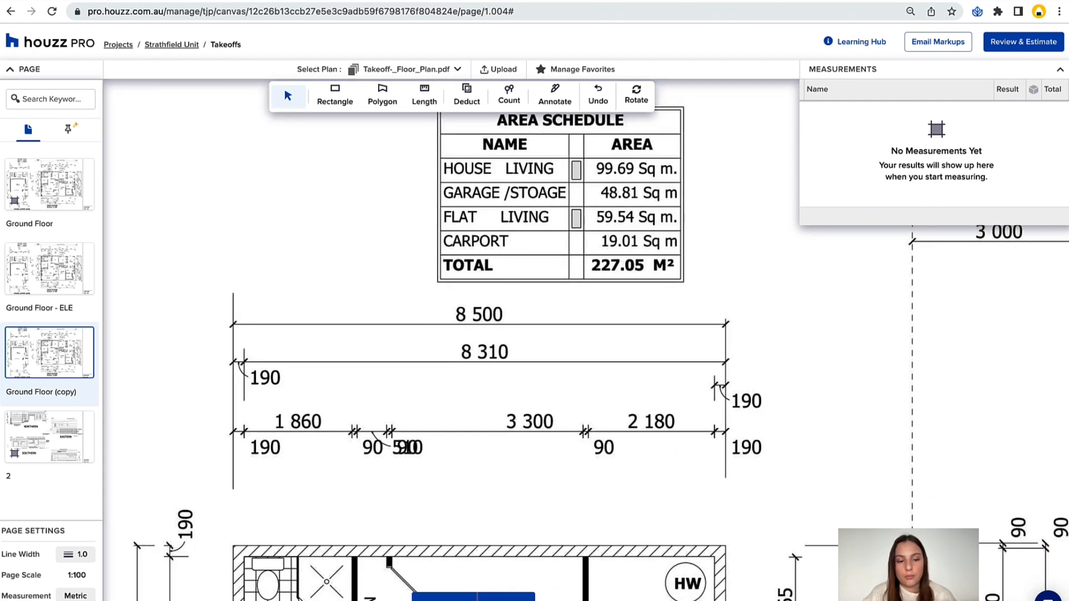
left_click(76, 576)
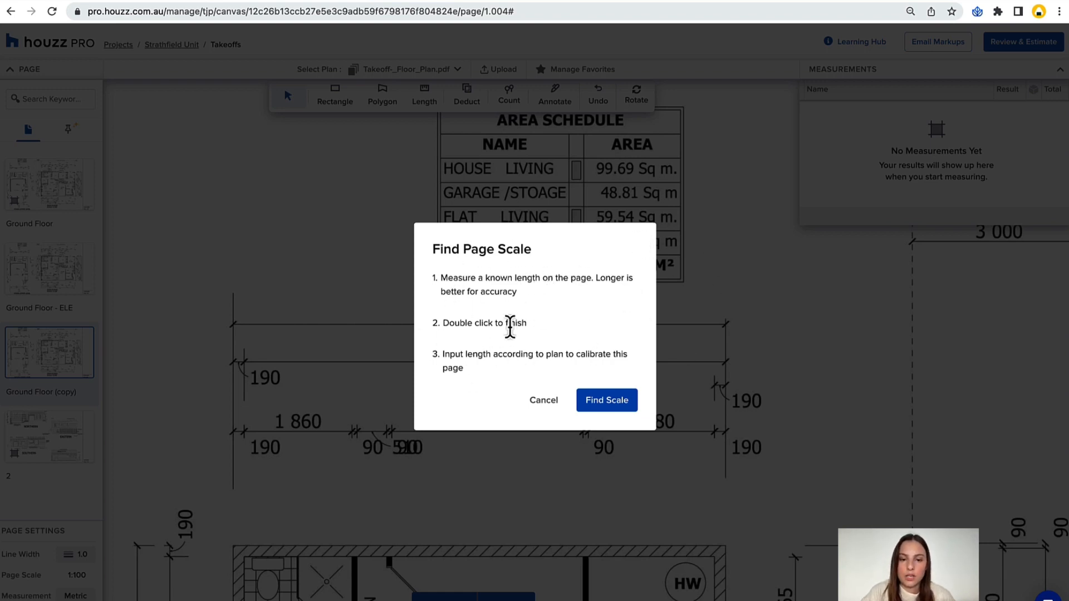
left_click(594, 402)
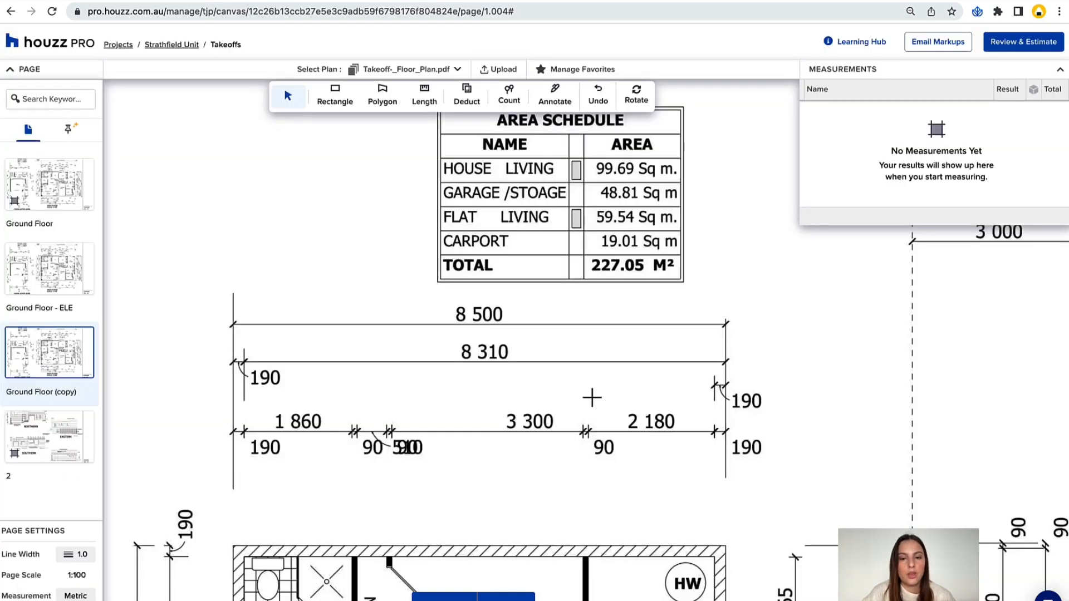
left_click(234, 326)
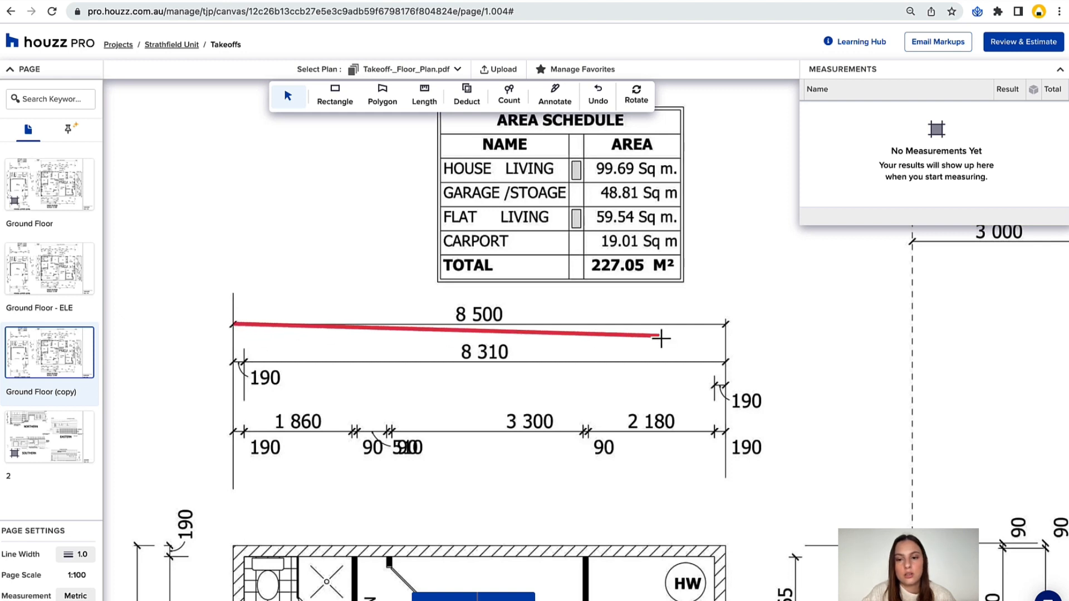
left_click(726, 324)
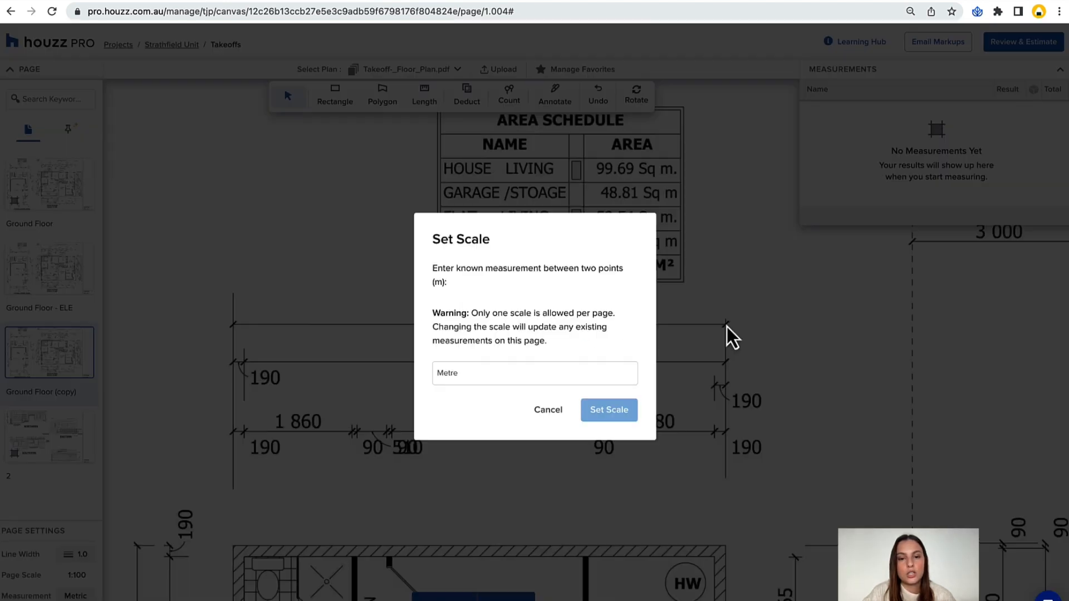
Set the scale using 8.5 metres as the traced line's known length, and check the resulting page scale.
left_click(529, 373)
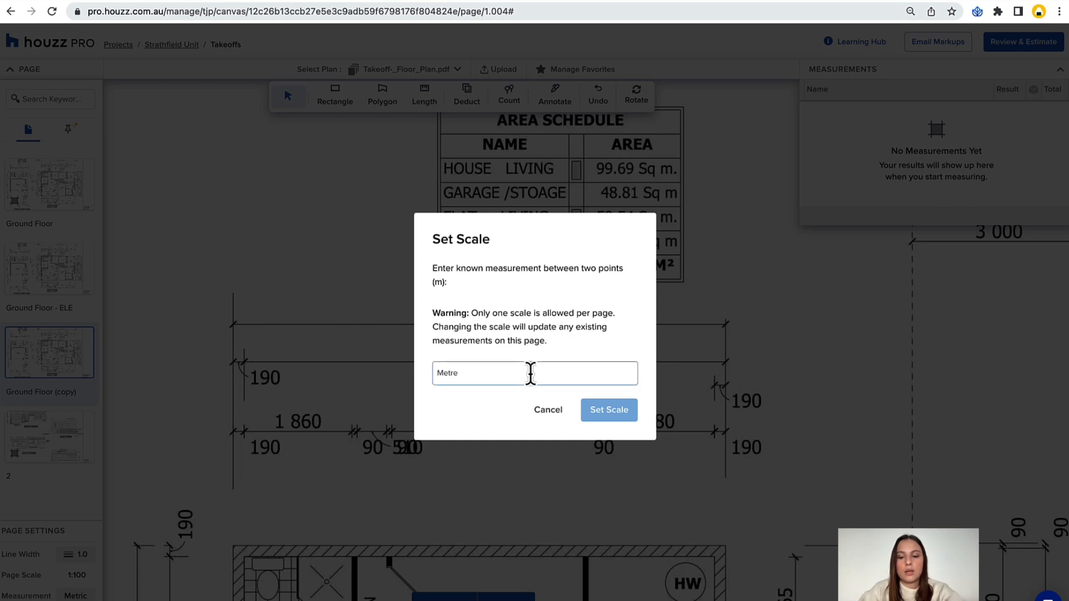
type("8.5")
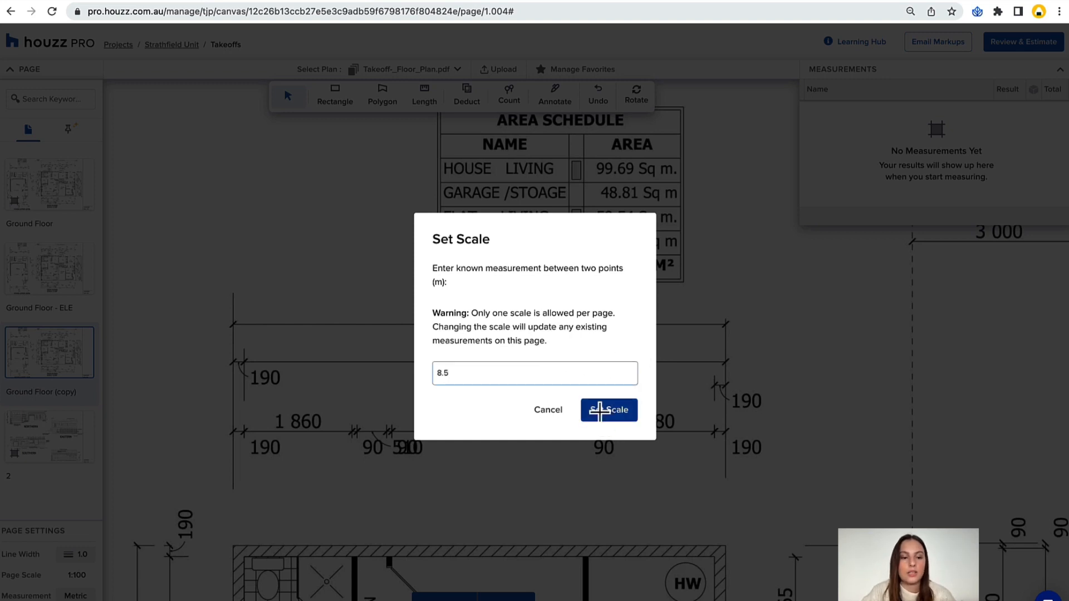
left_click(601, 410)
left_click(75, 575)
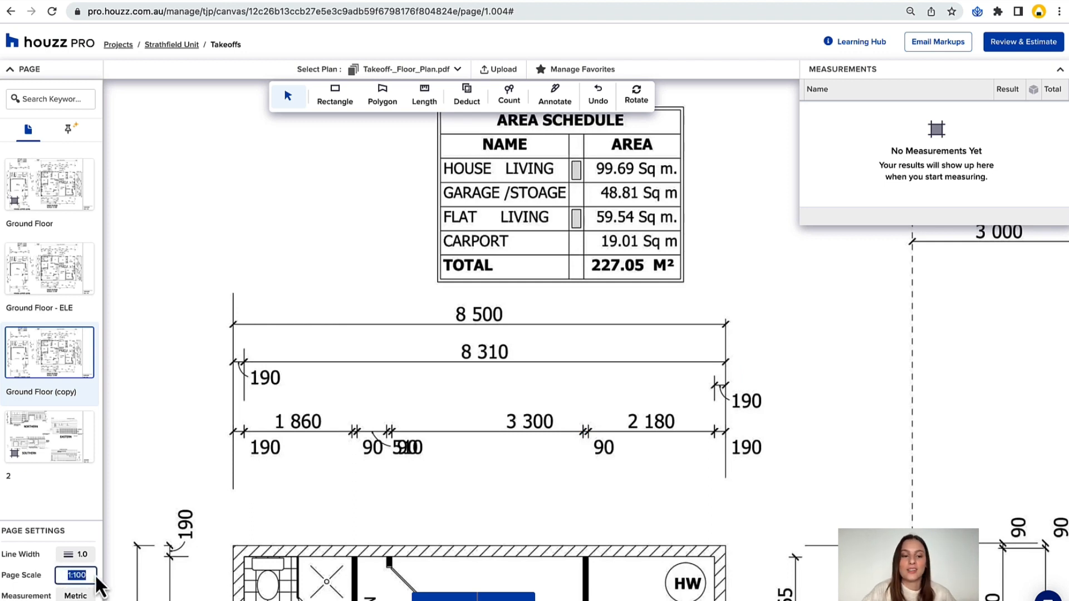
Examine the lower level and main floor plans on the calibrated page, ending at the rooms of the main floors.
left_click(440, 599)
left_click(440, 599)
scroll(511, 363, "down", 3)
left_click(454, 598)
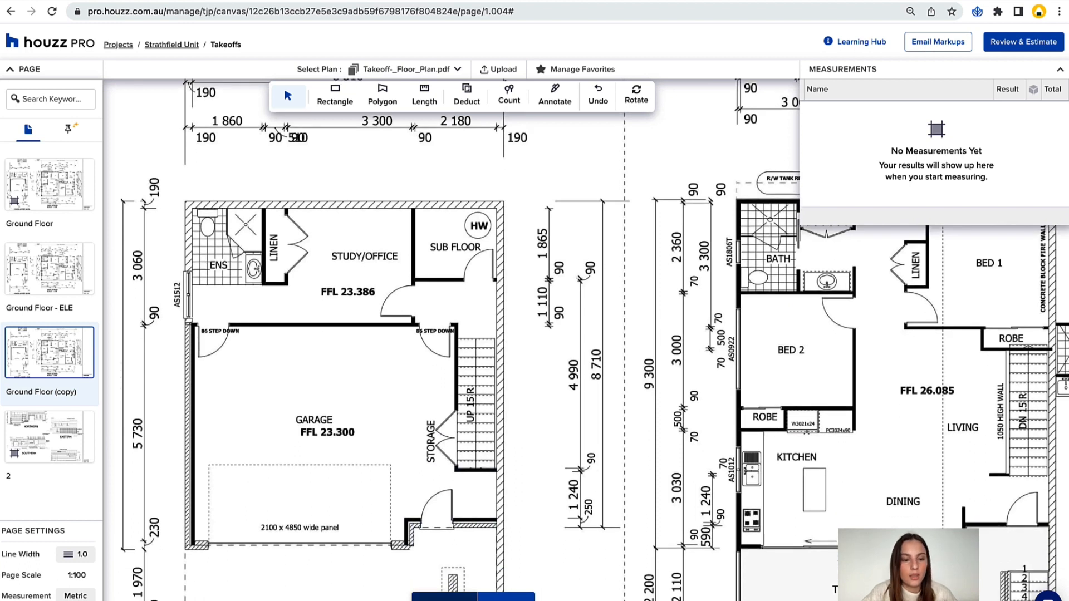
scroll(483, 395, "up", 2)
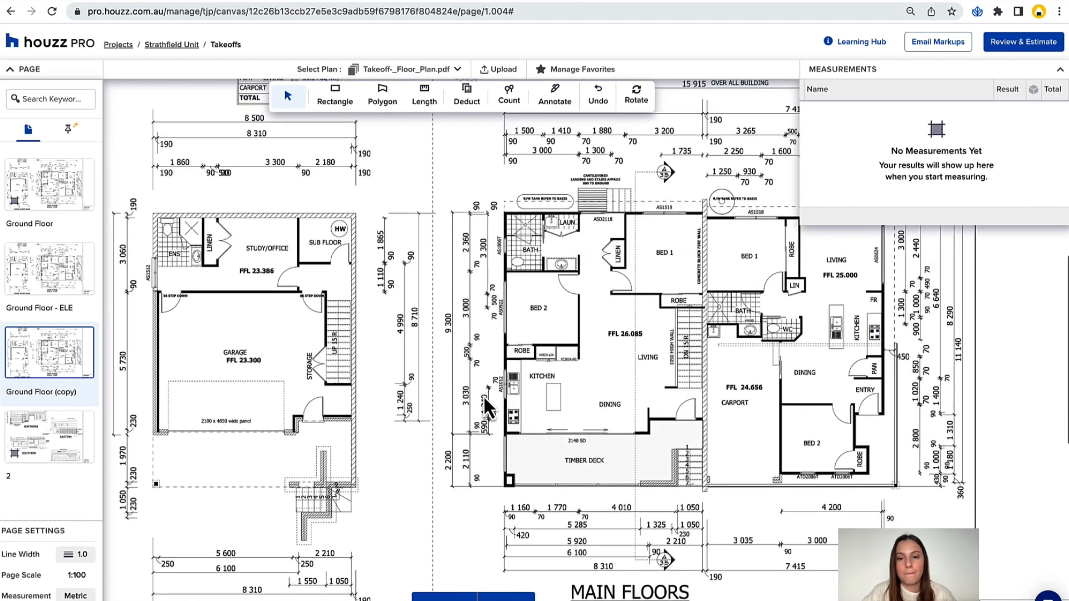
scroll(483, 395, "right", 5)
left_click(511, 594)
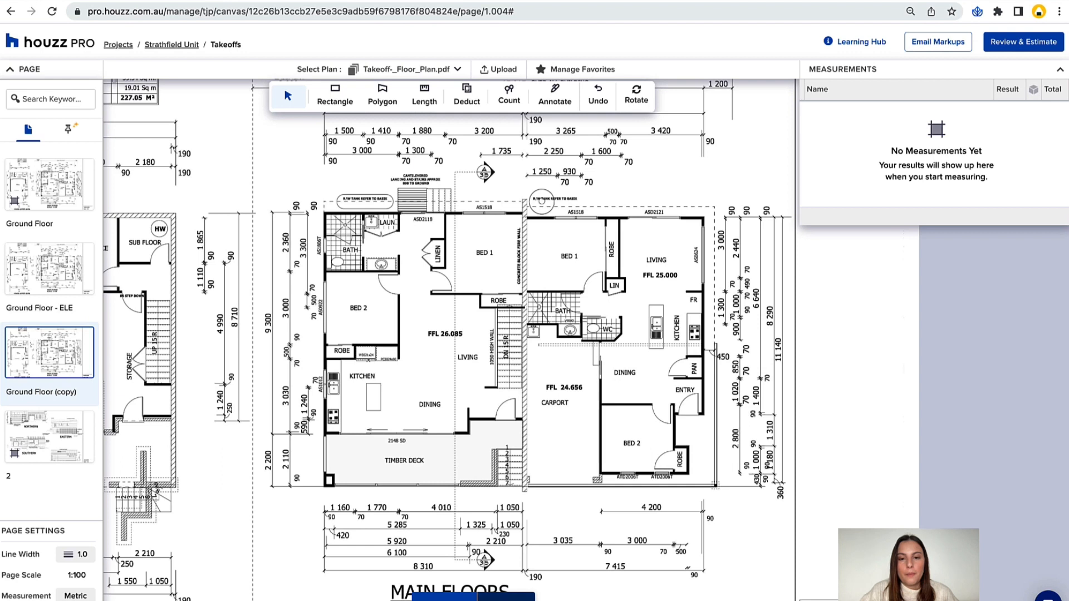
scroll(536, 462, "right", 8)
scroll(538, 463, "down", 4)
scroll(538, 460, "left", 3)
scroll(538, 460, "right", 1)
scroll(534, 390, "left", 1)
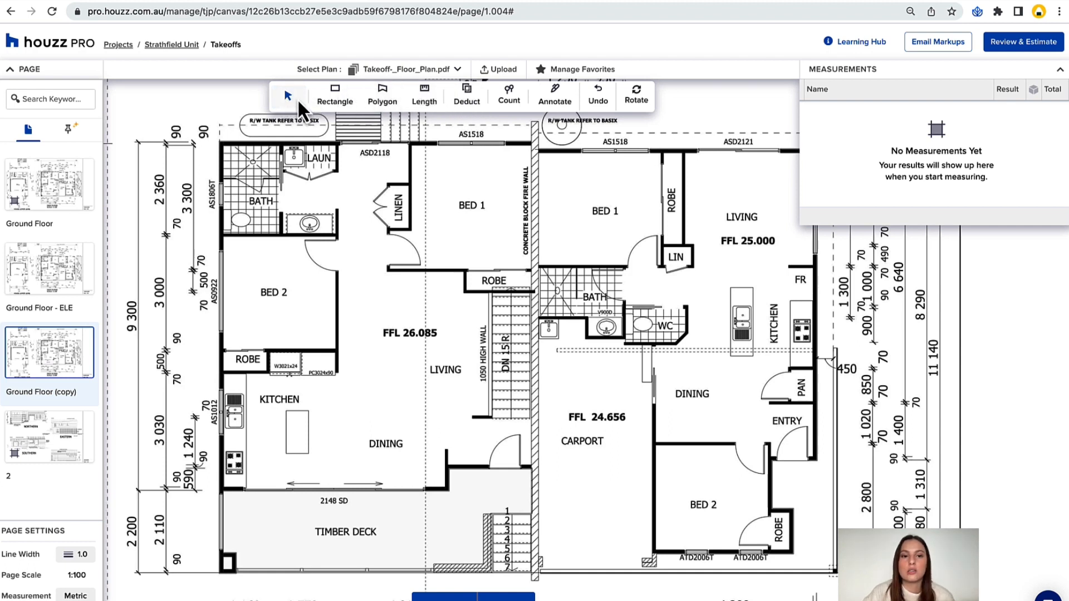
Compare the Rectangle and Polygon area measuring tools and leave Rectangle active.
left_click(338, 99)
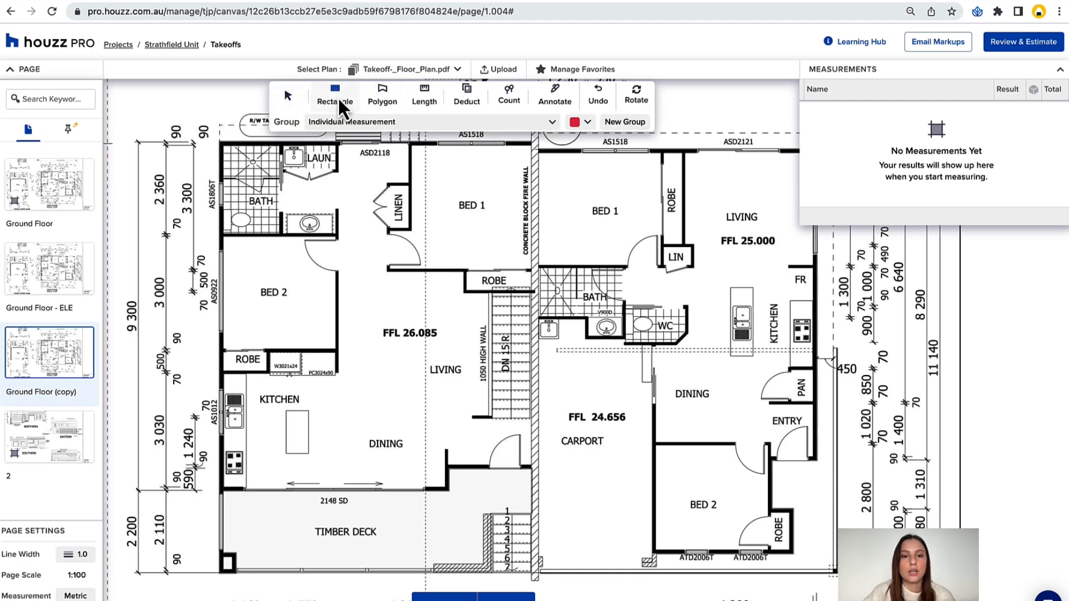
left_click(383, 97)
left_click(342, 100)
left_click(397, 102)
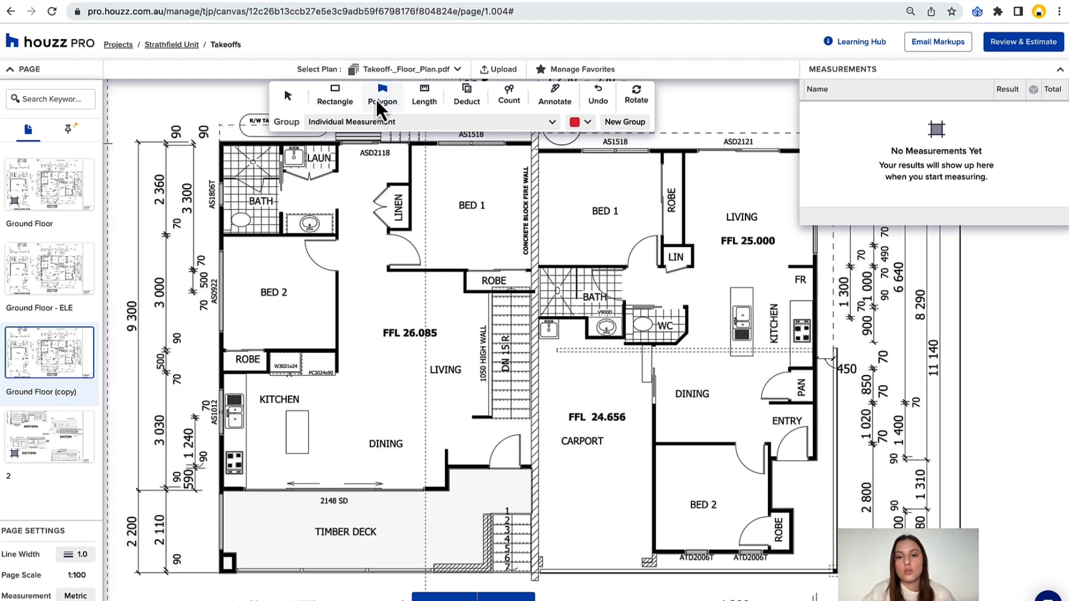
left_click(338, 98)
scroll(423, 263, "up", 1)
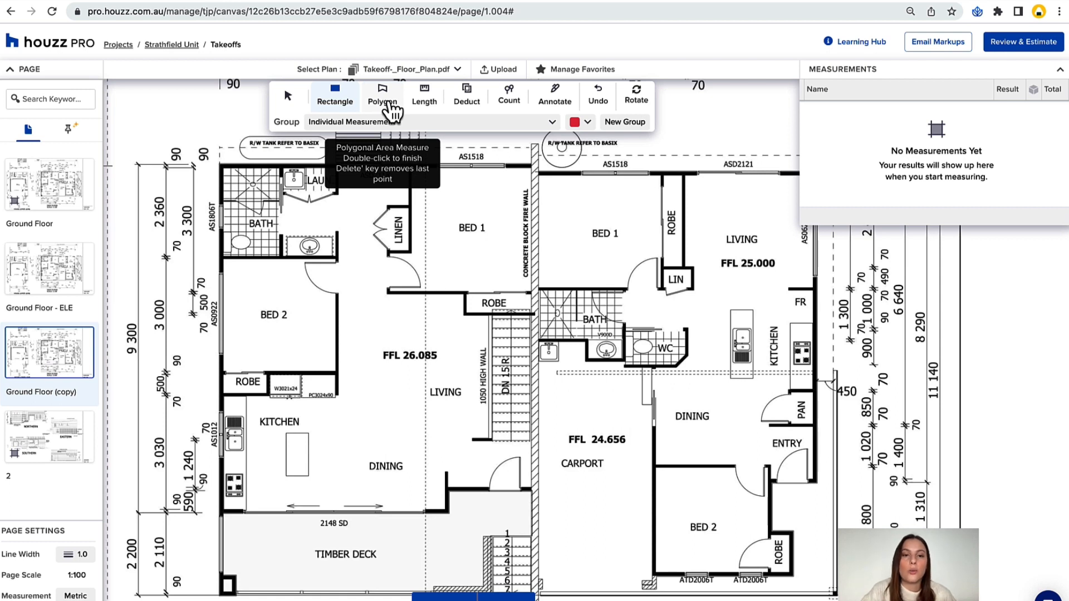
Review the existing measurement groups available for the Rectangle tool without choosing one.
left_click(345, 121)
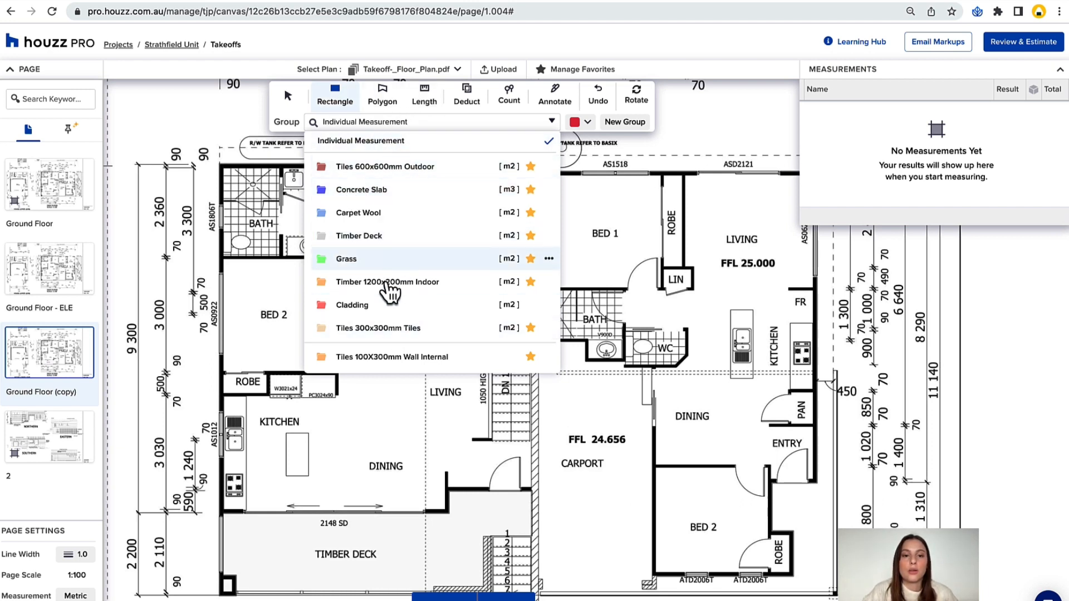
scroll(380, 245, "down", 1)
scroll(381, 252, "down", 2)
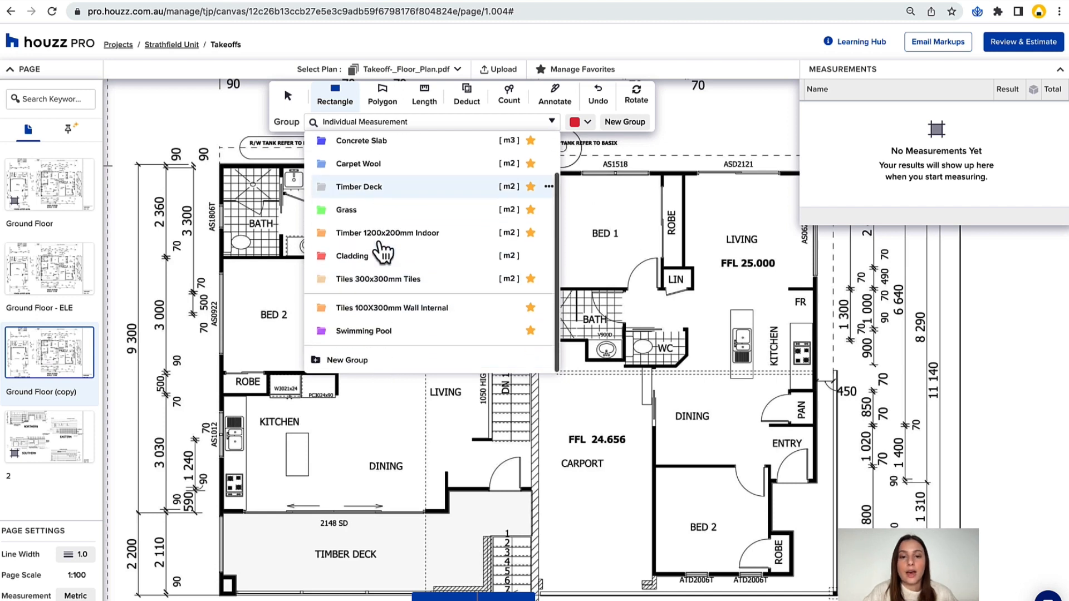
scroll(383, 254, "up", 3)
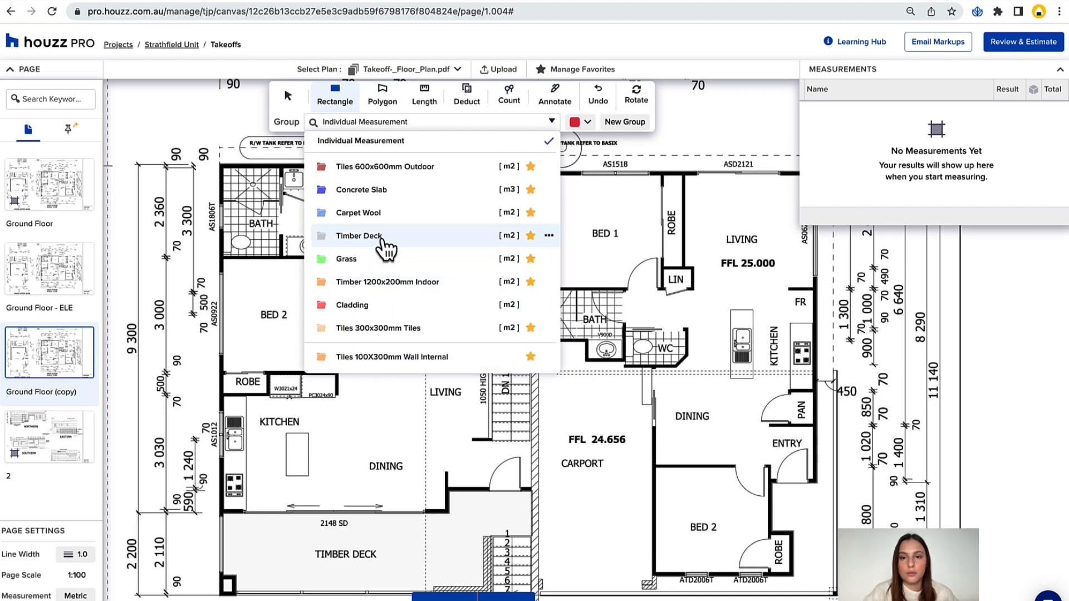
left_click(334, 98)
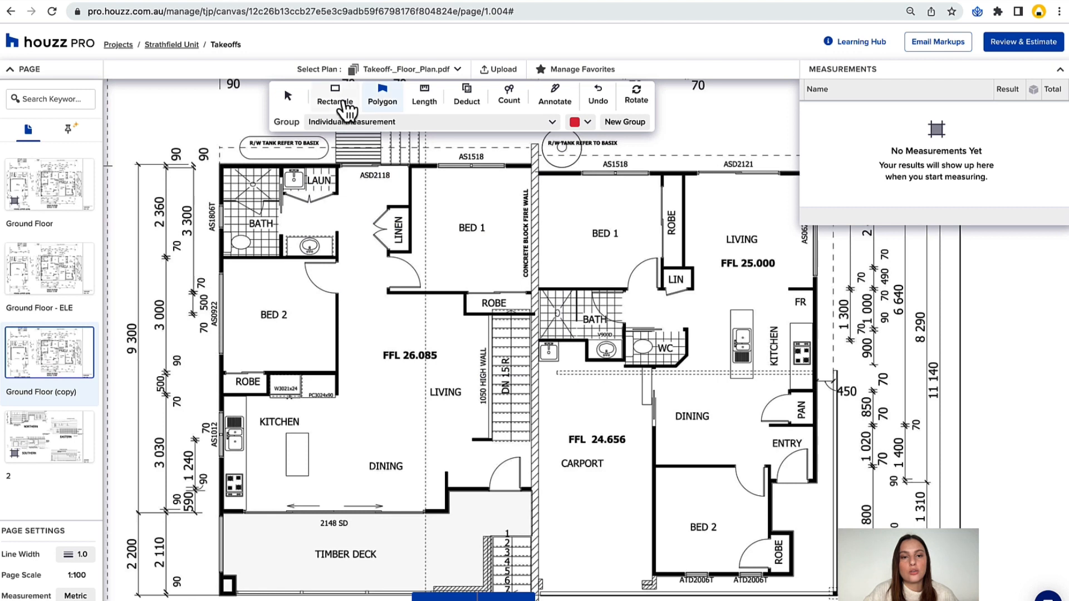
Start a new measurement group and name it External Floor Tiles 500x600mm.
left_click(623, 123)
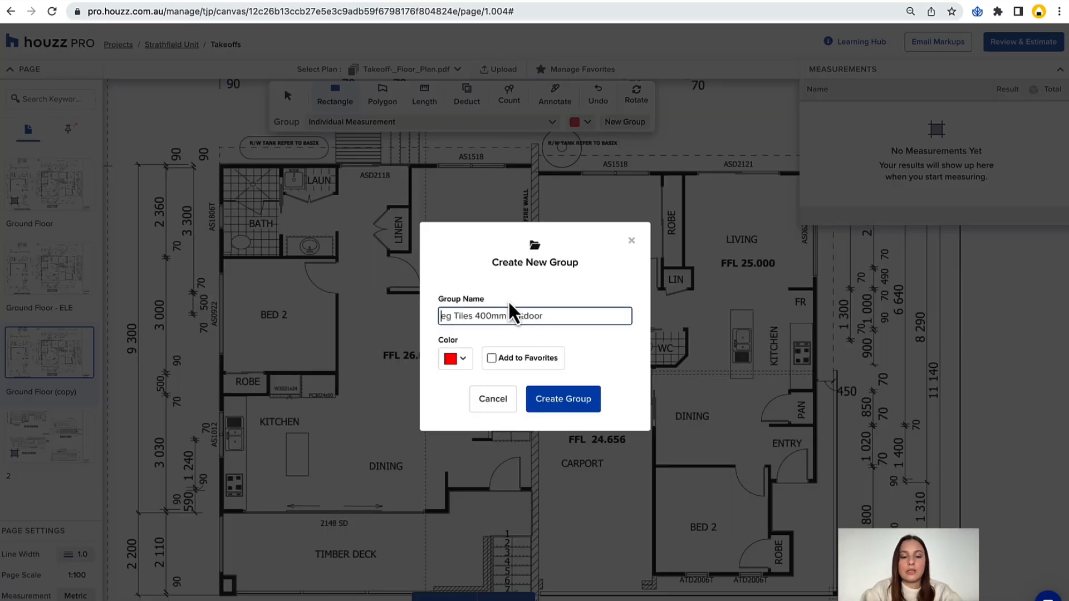
type("External Floo")
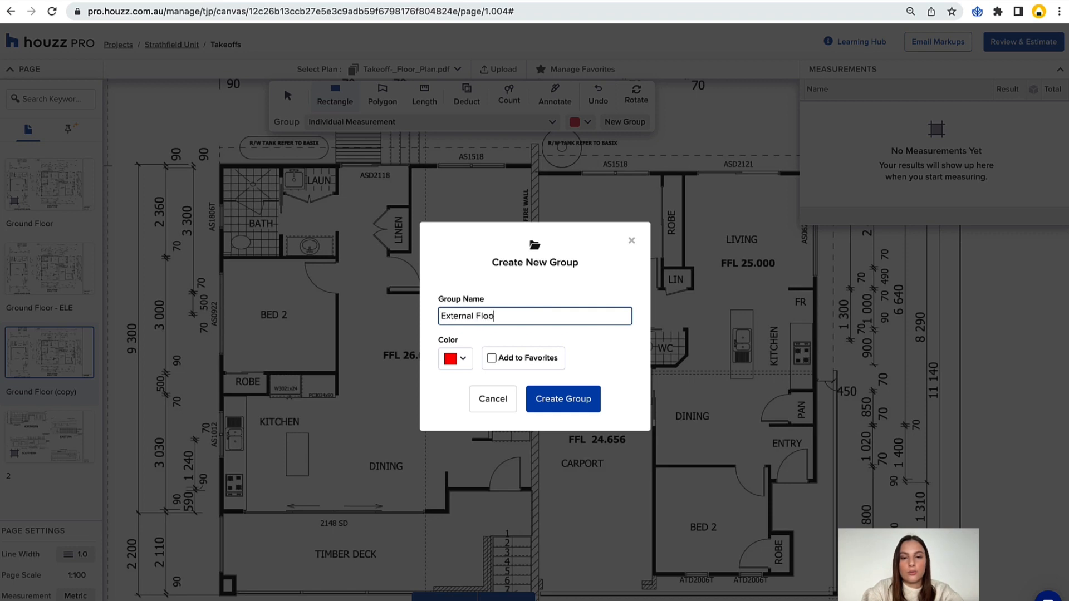
type("r Tiles 50")
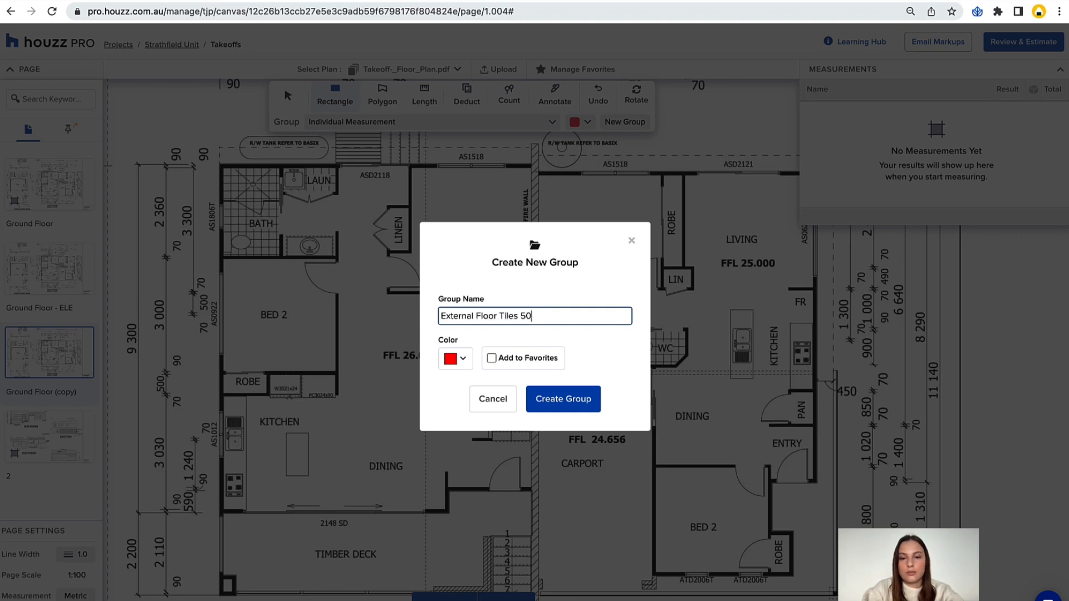
type("0x600mm")
Give the new tile group a custom dark teal colour.
left_click(472, 359)
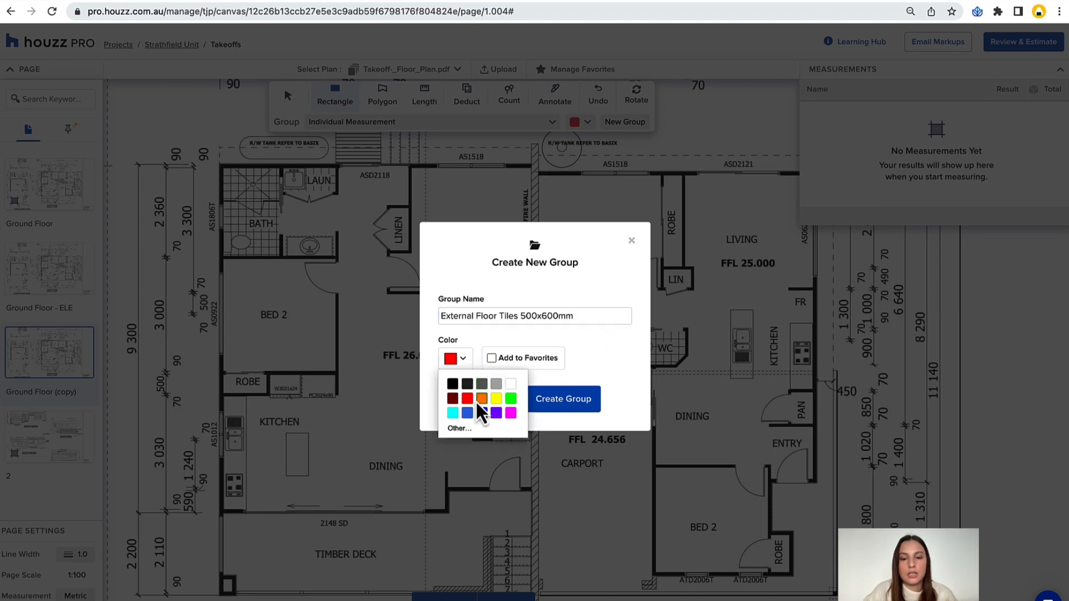
left_click(452, 413)
left_click(462, 363)
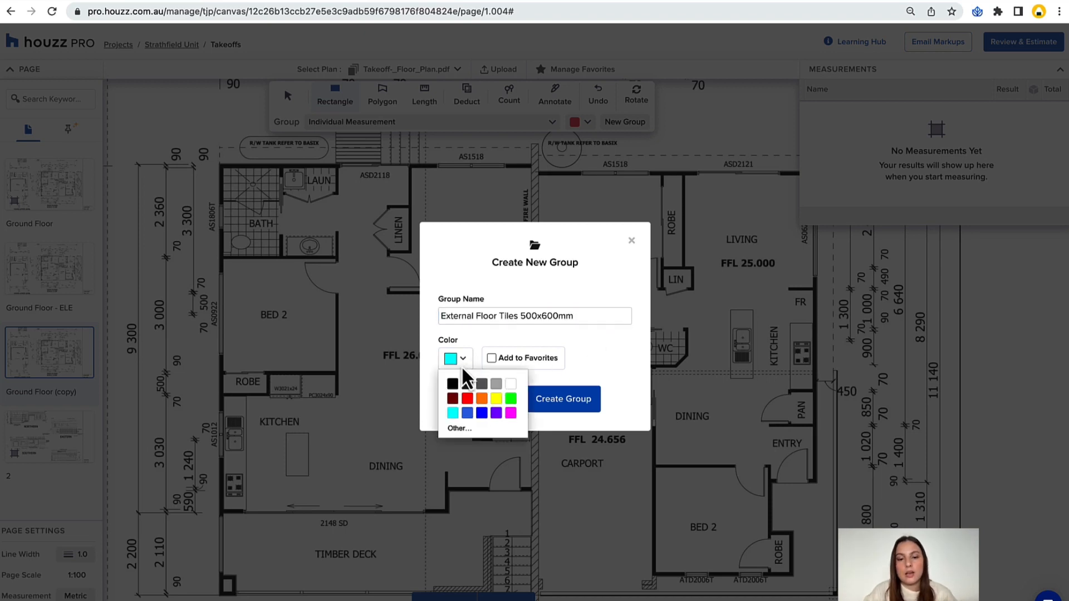
left_click(460, 429)
left_click(506, 414)
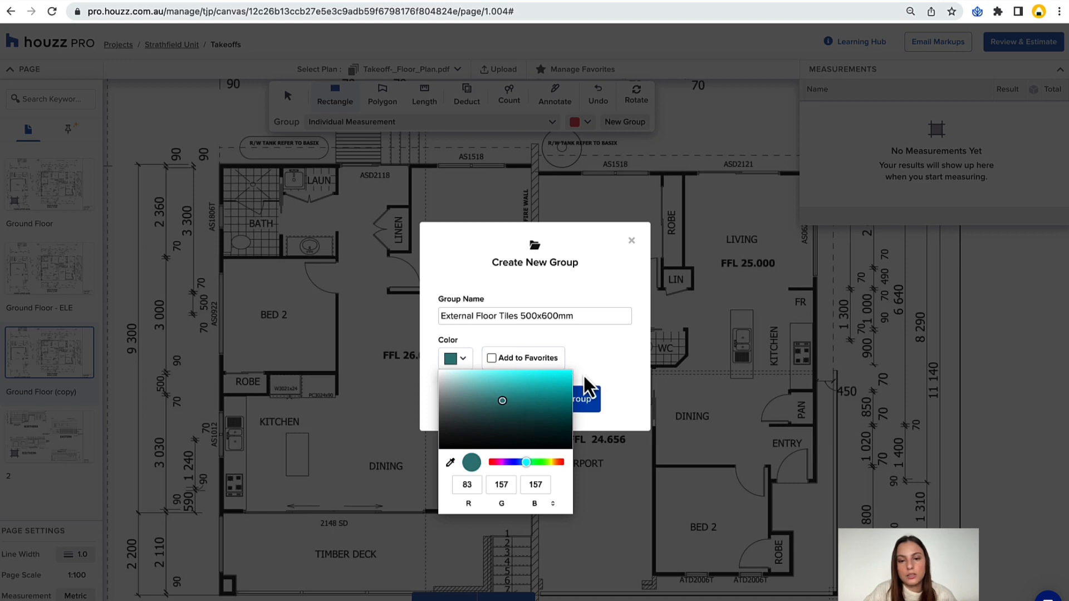
left_click(598, 390)
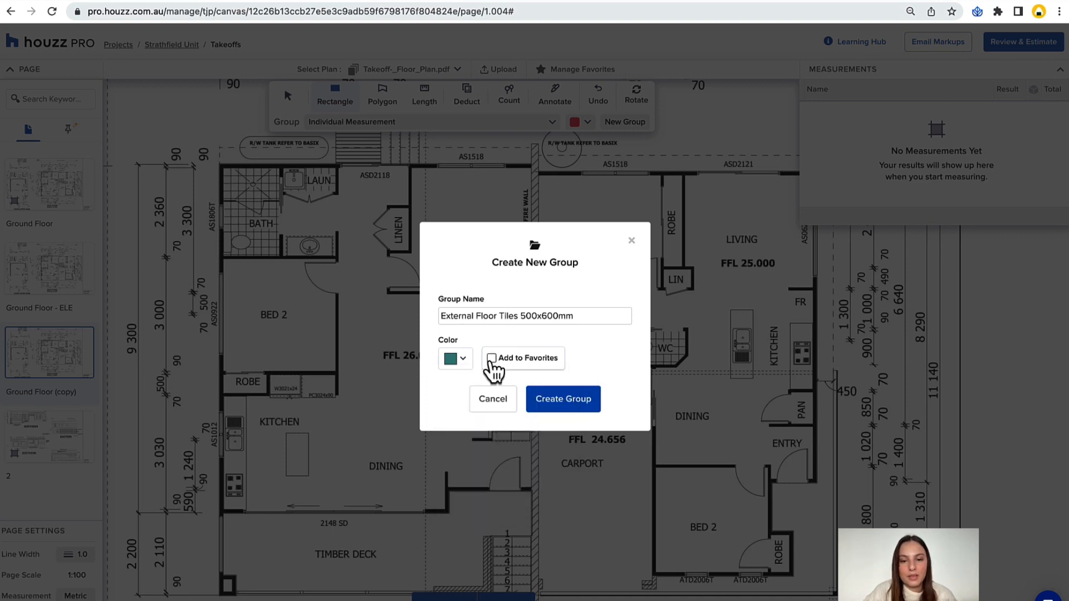
Add the tile group to the favorites with m2 as its unit, and create the group.
left_click(491, 359)
left_click(601, 361)
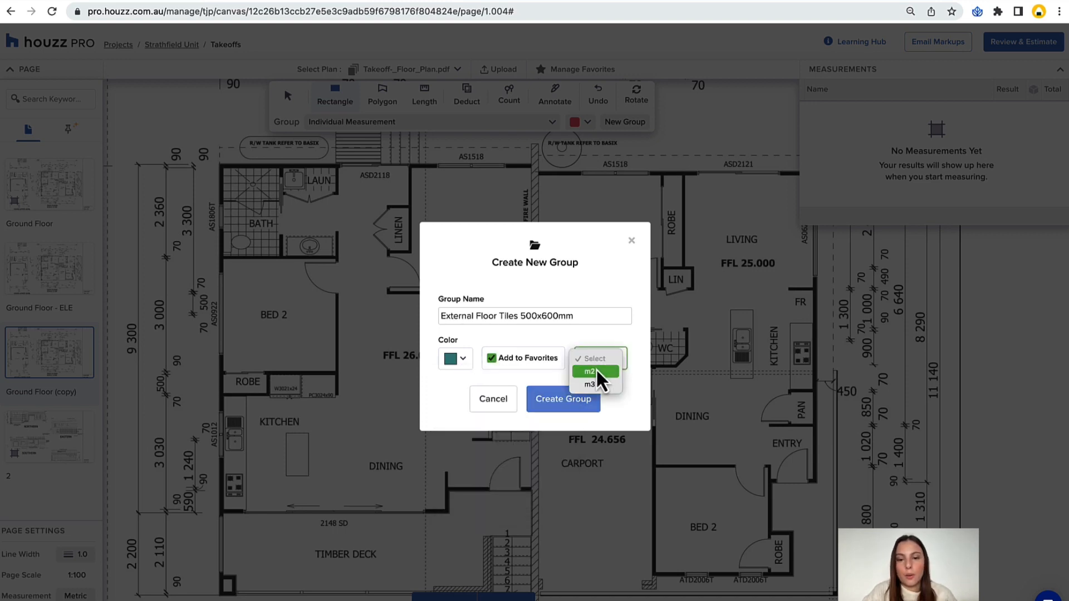
left_click(595, 372)
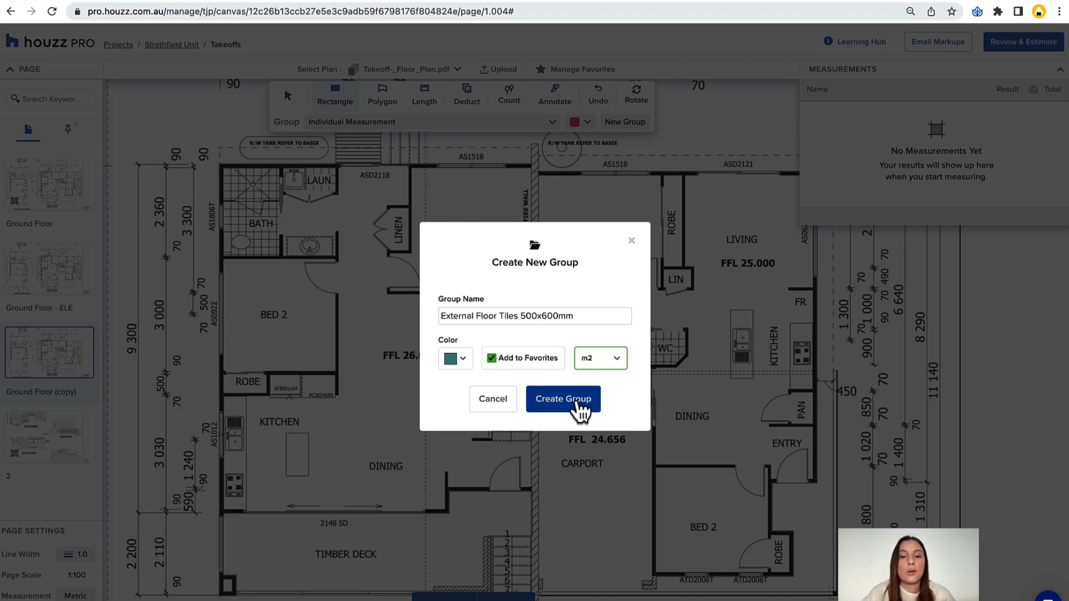
left_click(578, 401)
scroll(533, 299, "down", 2)
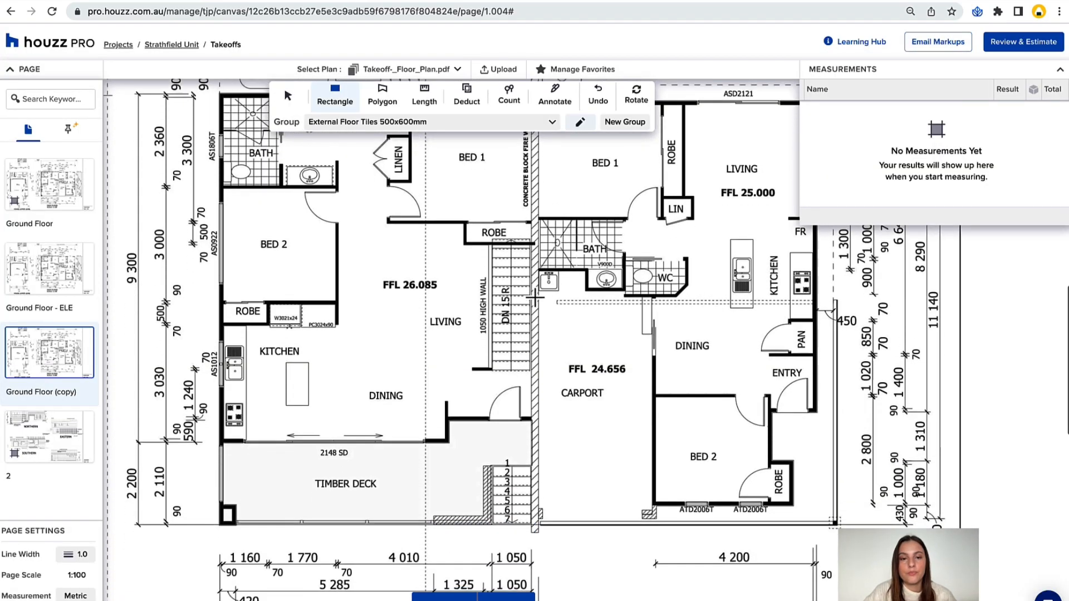
Trace the timber deck and its entry landing, excluding the stairs, as an External Floor Tiles 500x600mm polygon of about 17.4 m2.
left_click(386, 105)
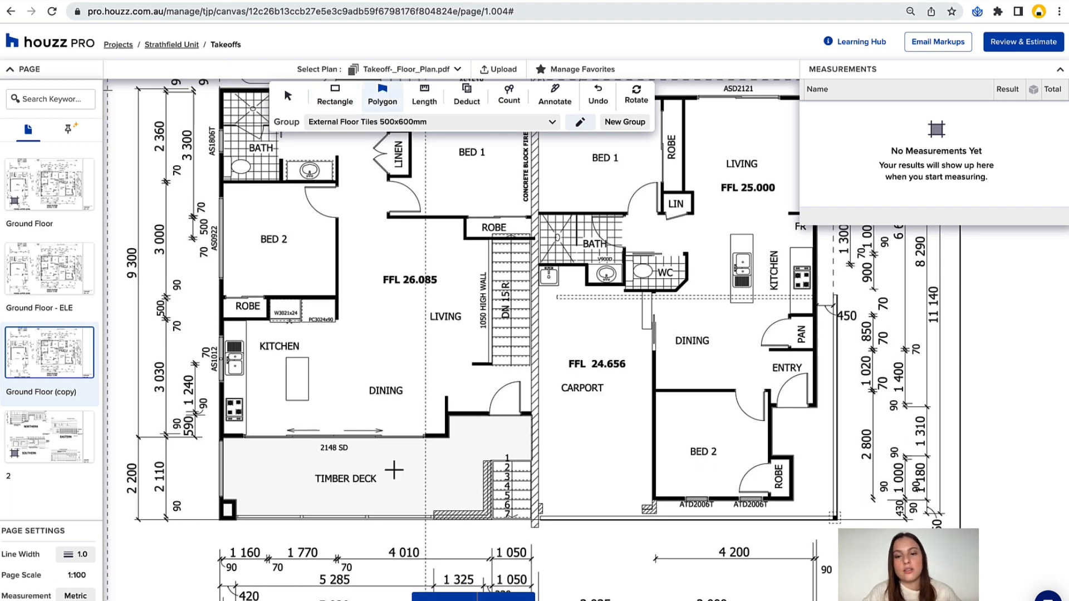
scroll(426, 453, "down", 1)
scroll(426, 452, "left", 1)
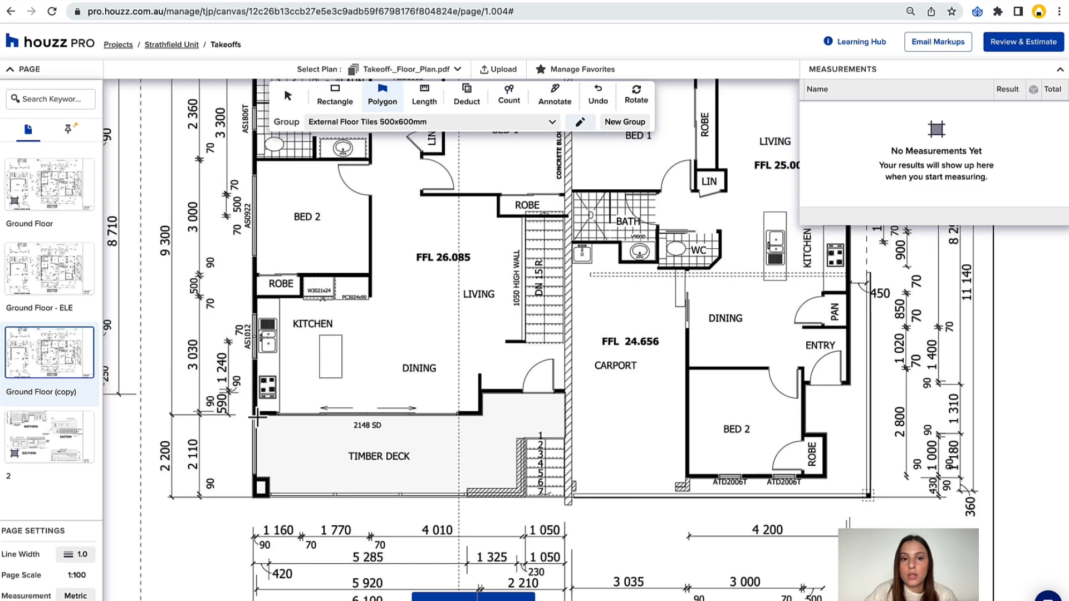
left_click(256, 414)
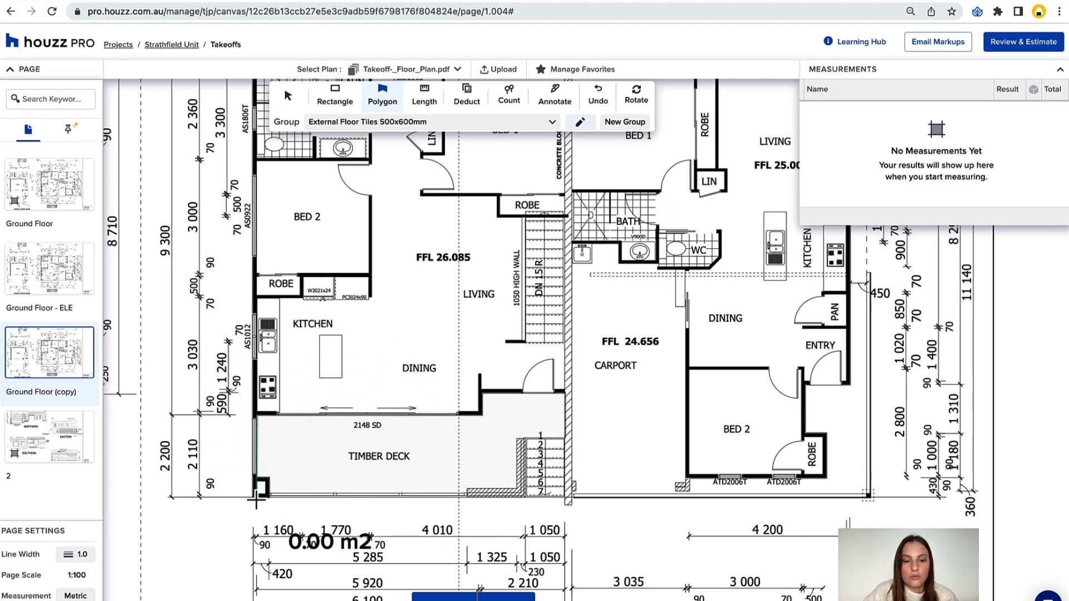
left_click(256, 494)
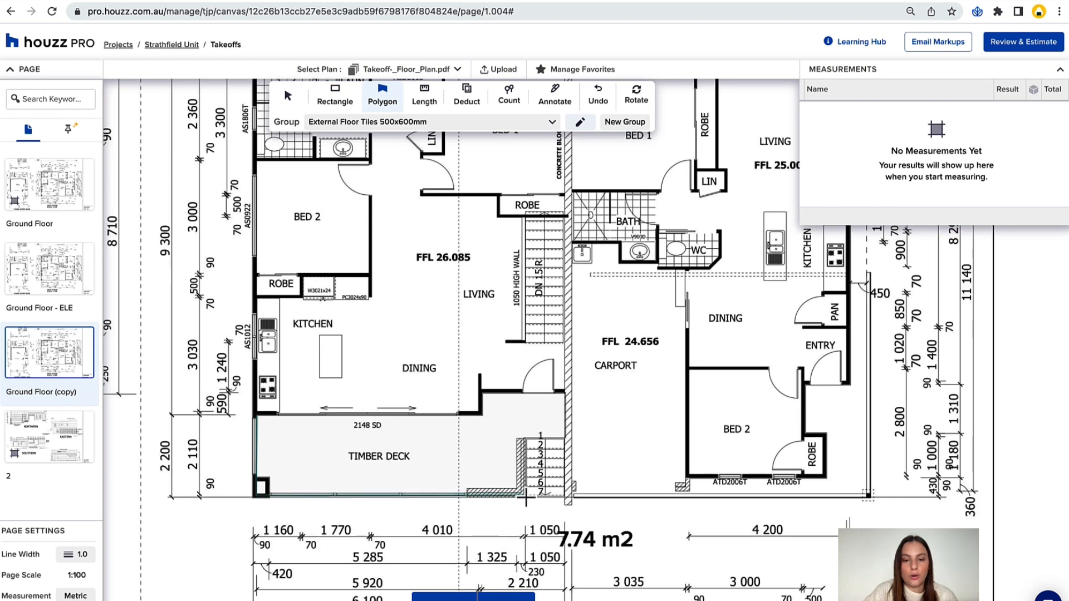
left_click(525, 439)
left_click(565, 439)
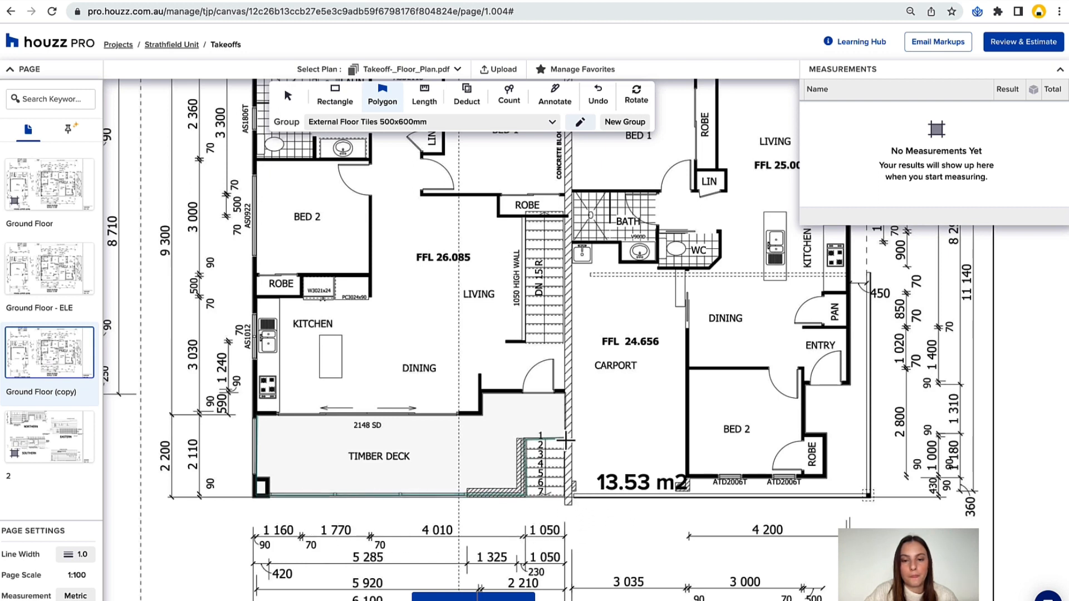
left_click(565, 393)
left_click(483, 393)
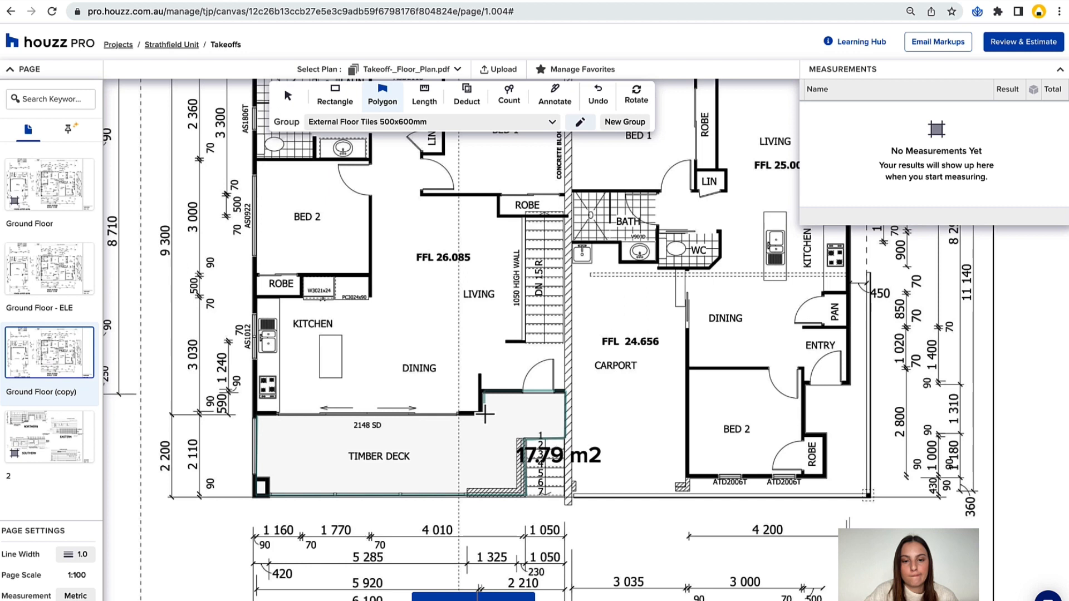
left_click(483, 415)
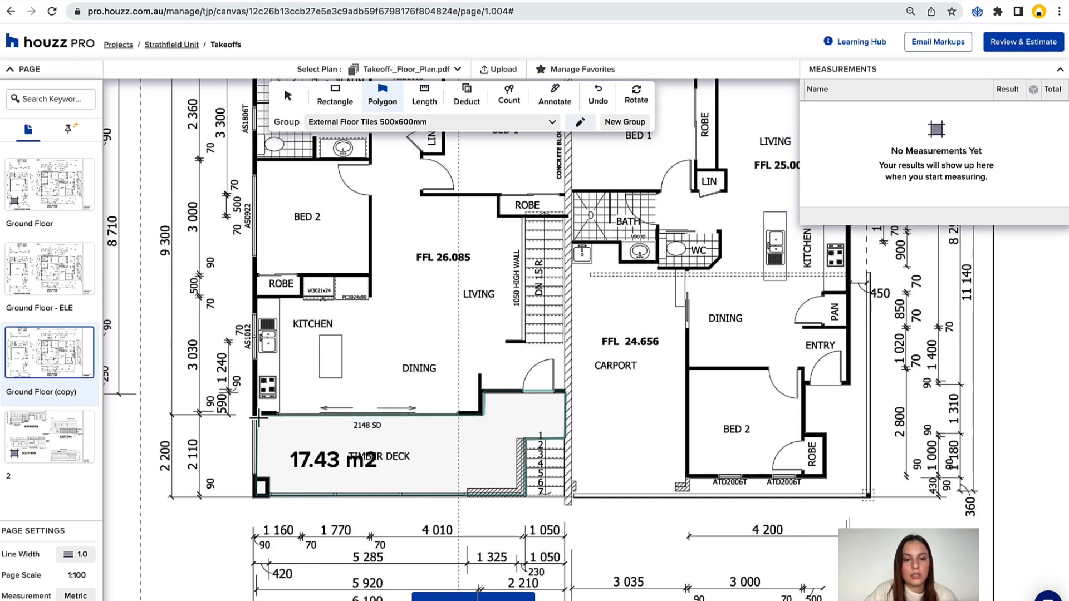
double_click(258, 416)
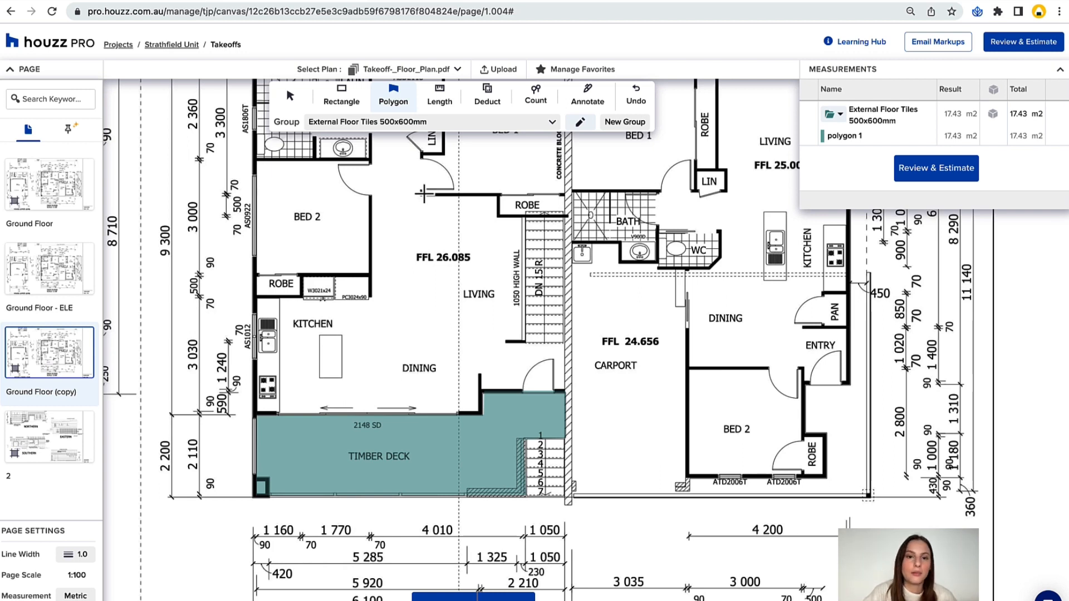
Measure the blank Bed 2 floor as a Carpet Wool rectangle, undoing the first attempt and redrawing it at about 9.1 m2.
left_click(342, 100)
scroll(389, 307, "up", 1)
scroll(390, 307, "up", 5)
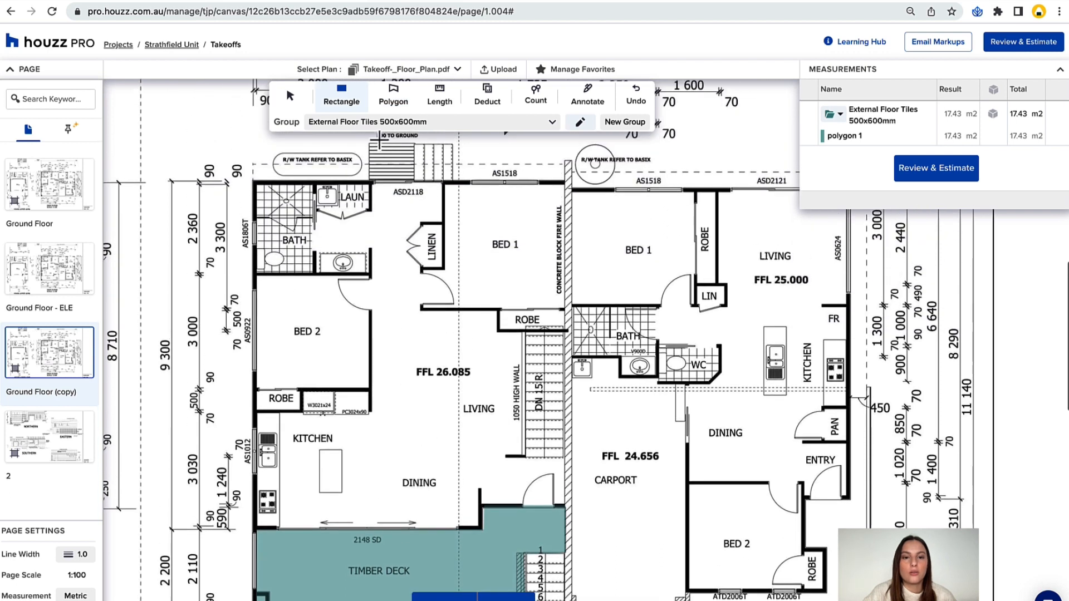
left_click(384, 121)
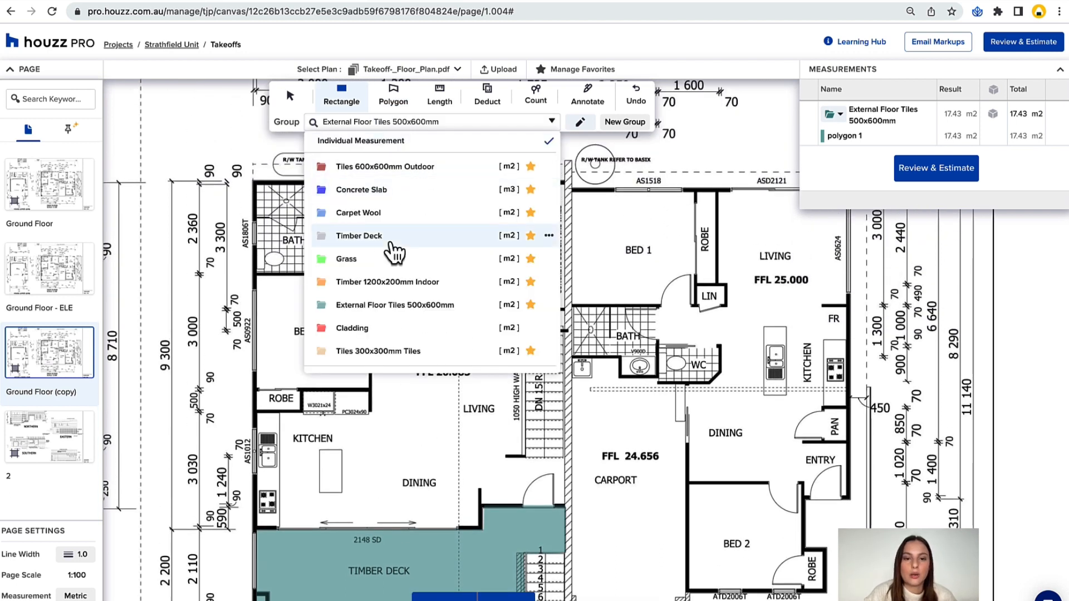
scroll(392, 245, "down", 1)
left_click(379, 201)
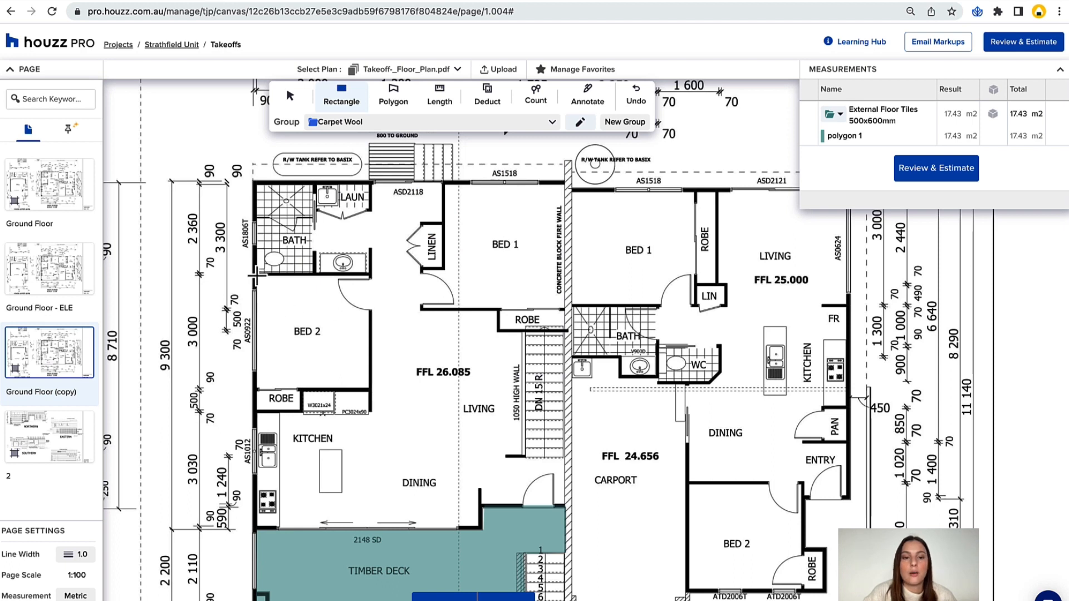
mouse_move(255, 275)
left_mouse_down()
mouse_move(325, 346)
mouse_move(327, 244)
mouse_move(231, 259)
mouse_move(286, 406)
mouse_move(423, 402)
mouse_move(372, 391)
left_mouse_up()
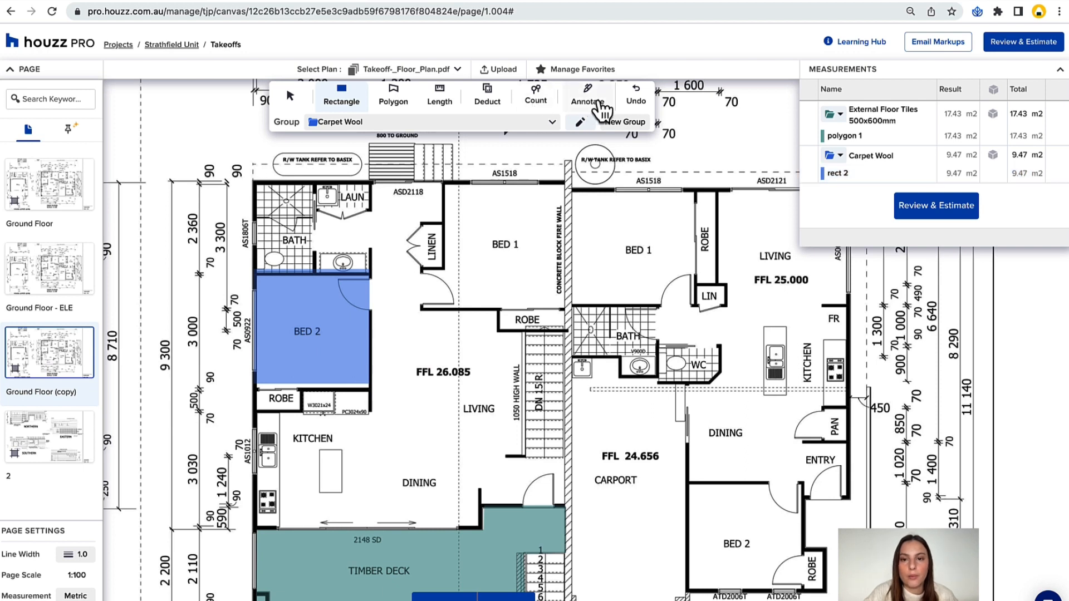
left_click(635, 103)
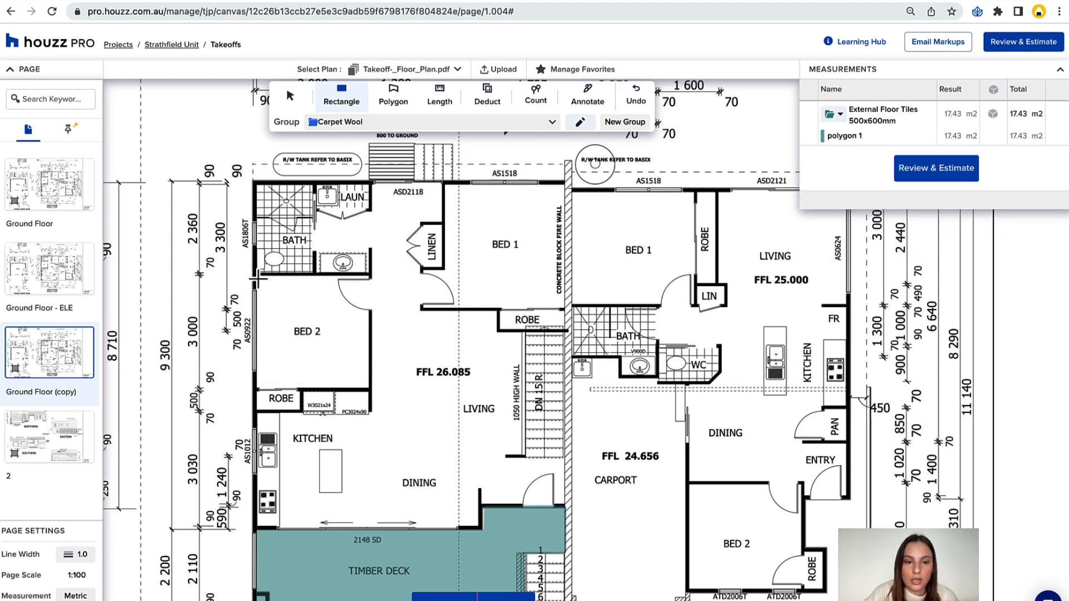
left_click_drag(257, 275, 371, 389)
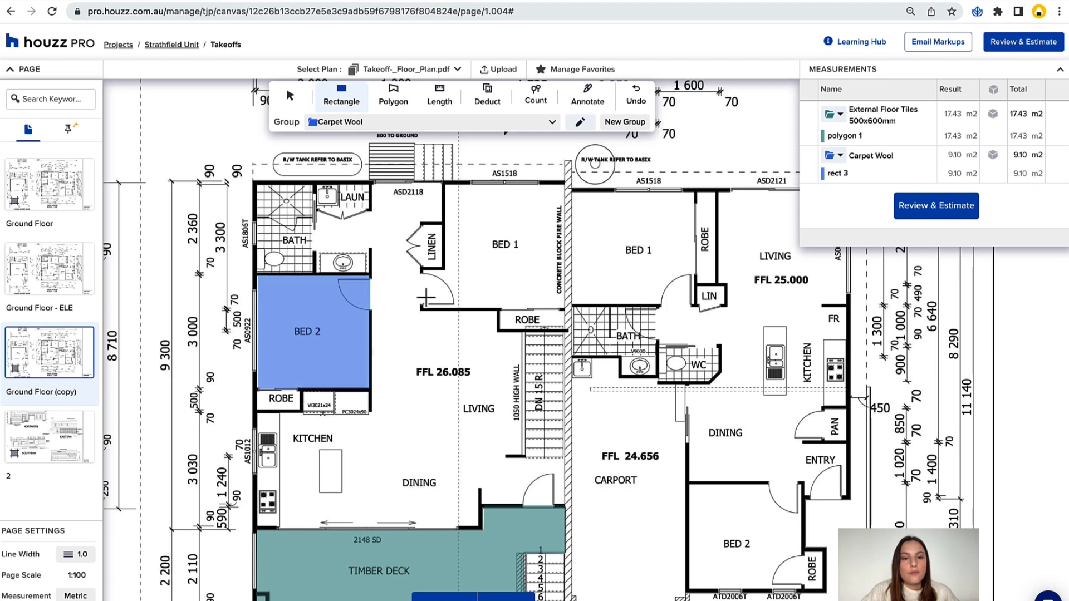
scroll(427, 298, "up", 2)
scroll(427, 298, "left", 1)
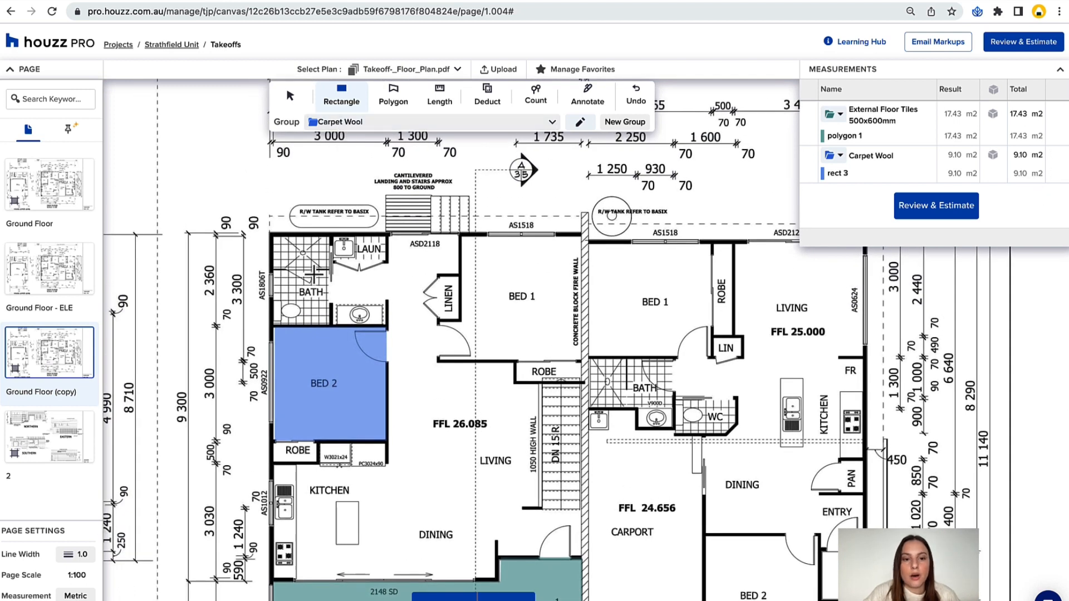
scroll(356, 290, "left", 3)
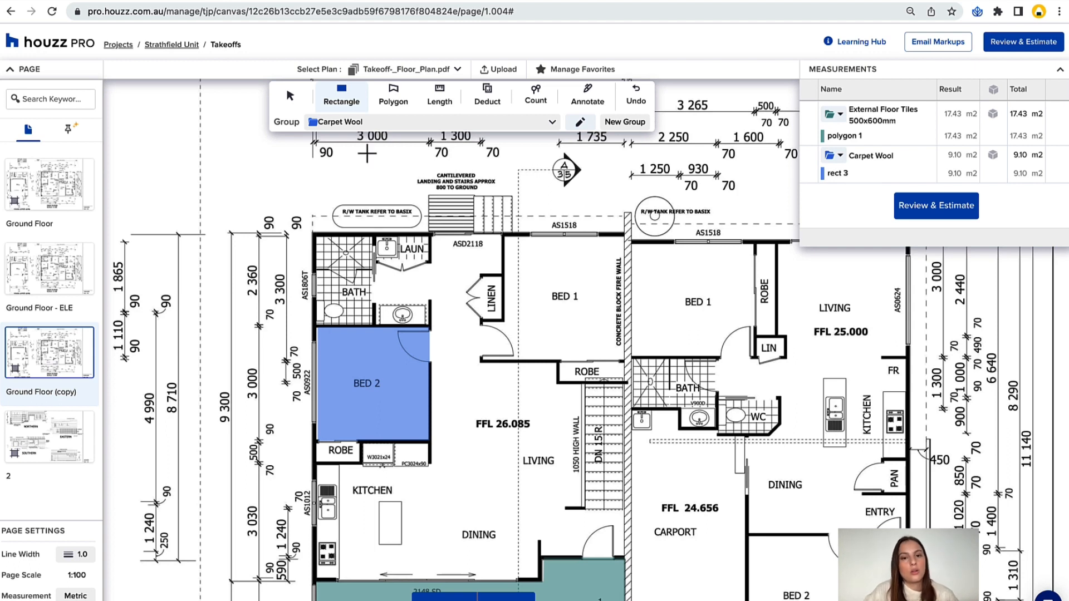
left_click(358, 120)
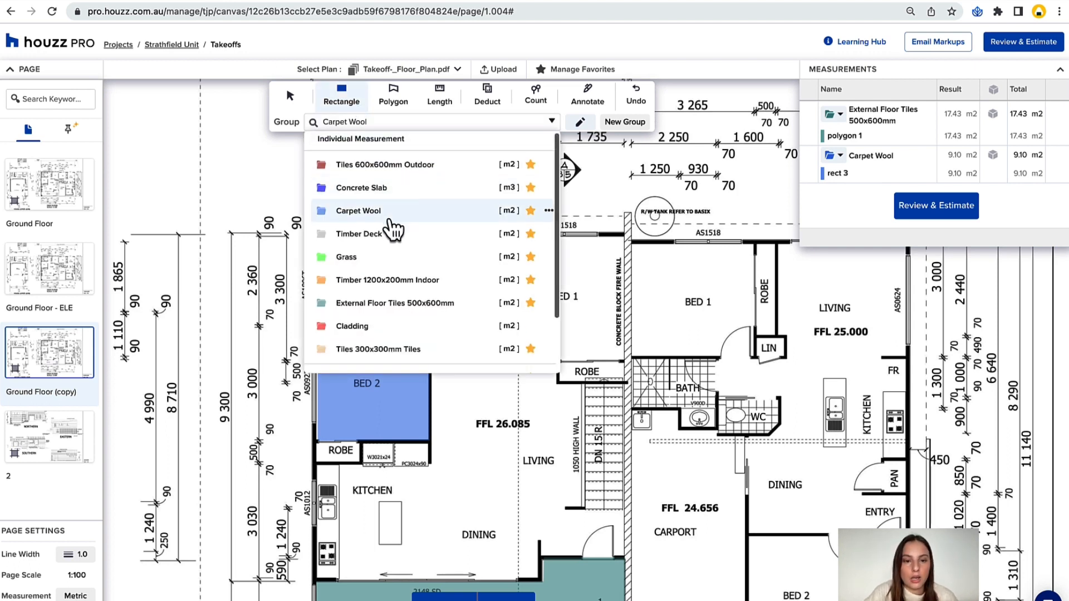
scroll(393, 228, "down", 1)
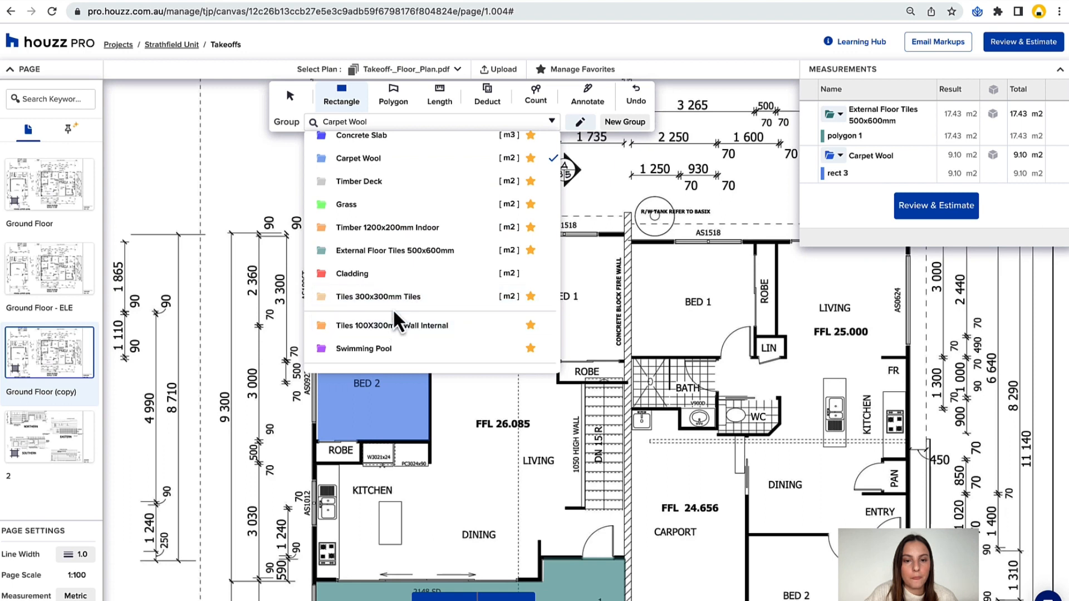
left_click(384, 329)
scroll(318, 293, "left", 2)
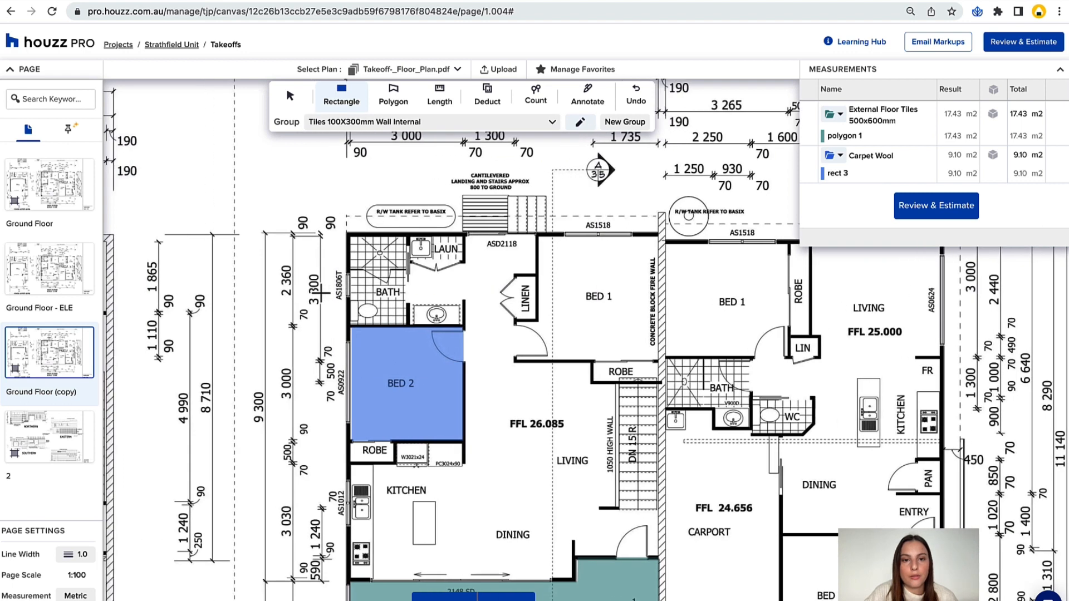
Measure the tiled bath floor above Bed 2 with a rectangle of about 3.8 m2 in the Tiles 300x300mm Tiles group.
scroll(412, 156, "left", 2)
scroll(412, 156, "up", 1)
left_click(406, 121)
scroll(405, 326, "down", 2)
left_click(390, 277)
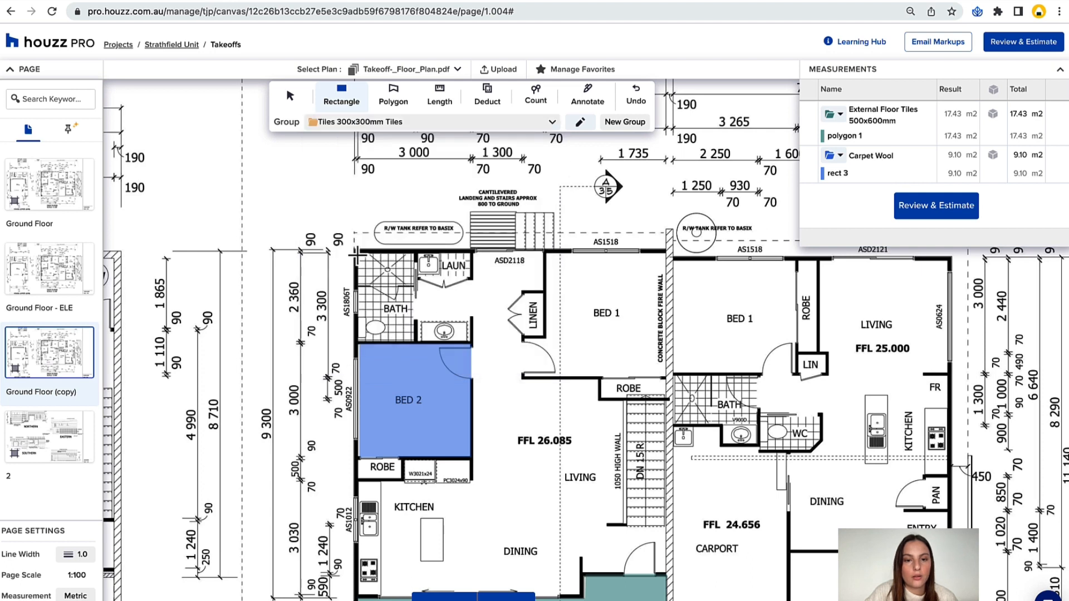
left_click_drag(356, 251, 416, 346)
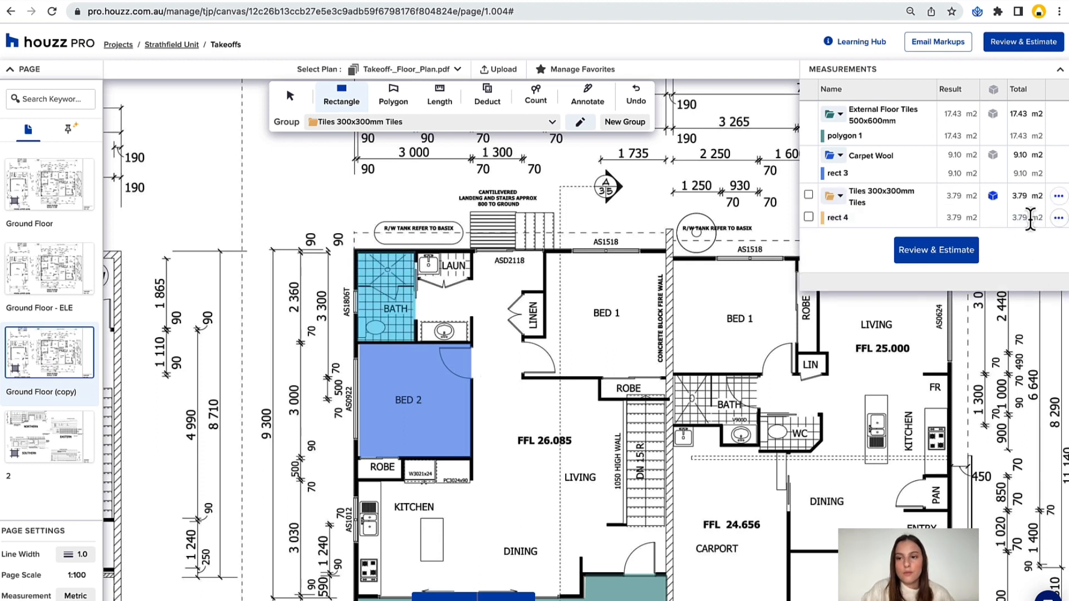
Convert the Tiles 300x300mm Tiles group to a perimeter copy and add a height/width dimension of 2.7 to that copy.
left_click(1059, 196)
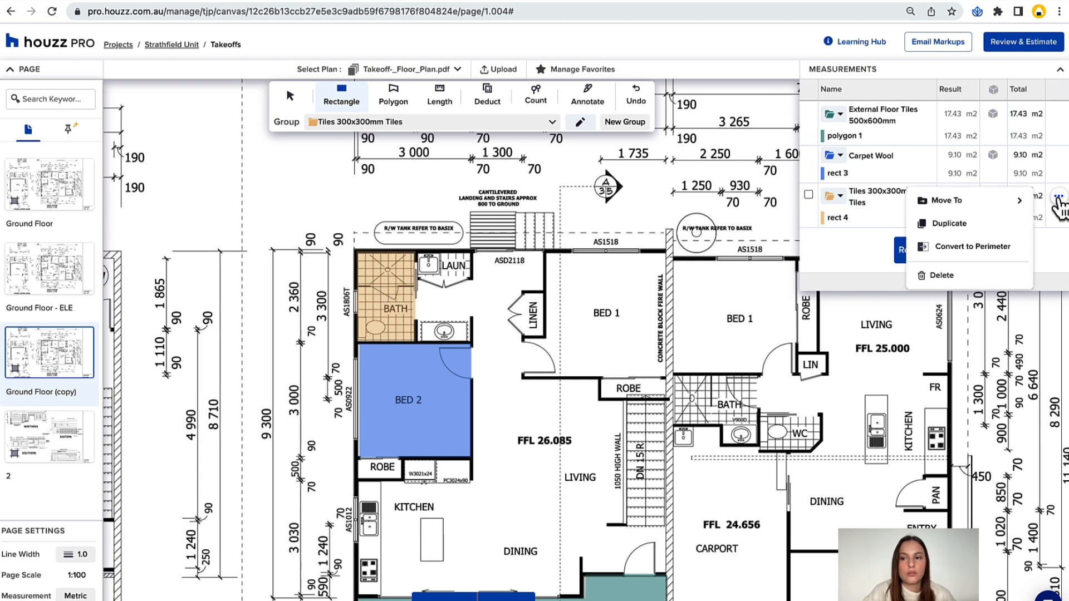
left_click(1001, 247)
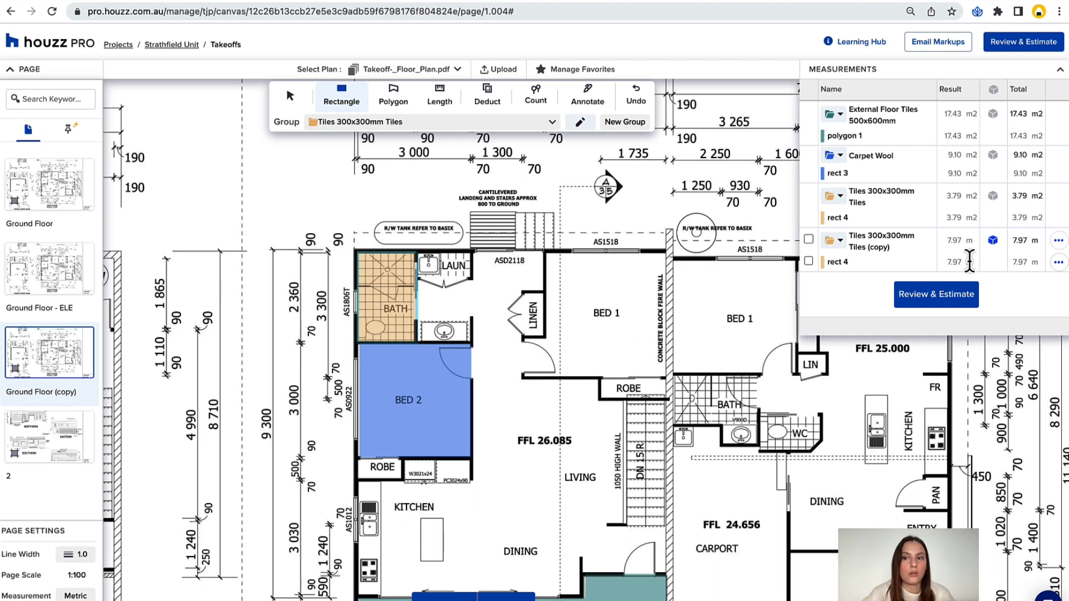
left_click(993, 241)
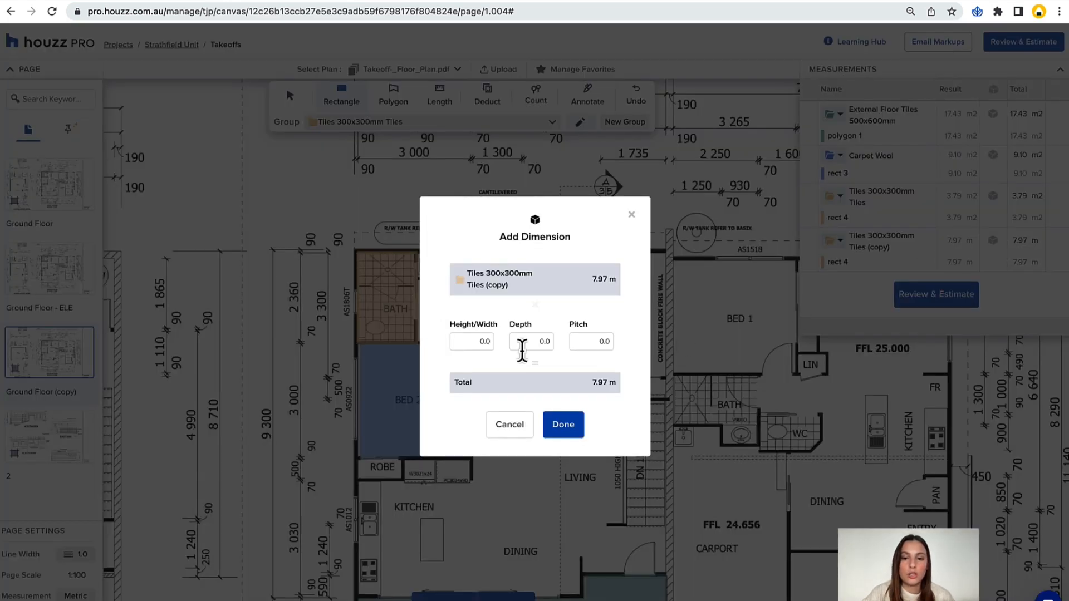
left_click(472, 345)
type("2.7")
left_click(486, 368)
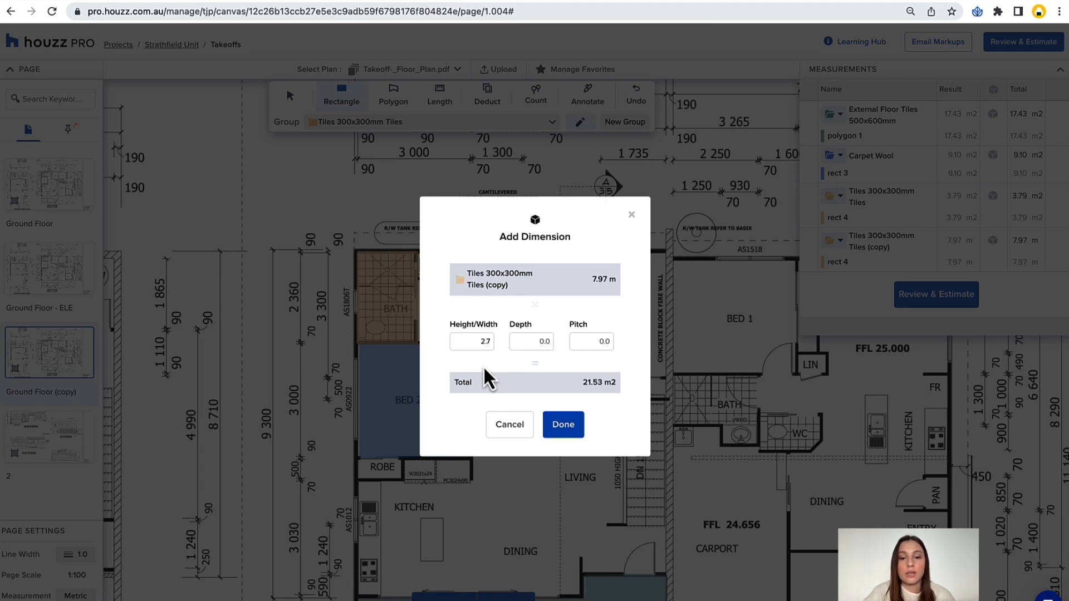
left_click(563, 424)
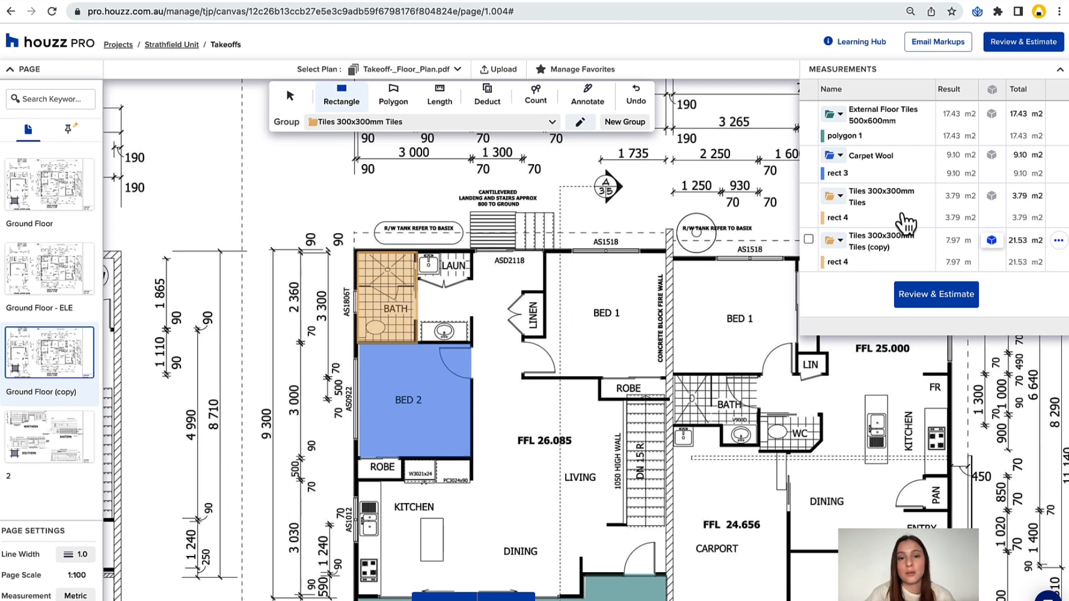
Trace the walls of the Bed 1 nearest the linen cupboard as a Skirting Boards length of about 14.3 m.
scroll(552, 236, "down", 1)
scroll(551, 237, "up", 1)
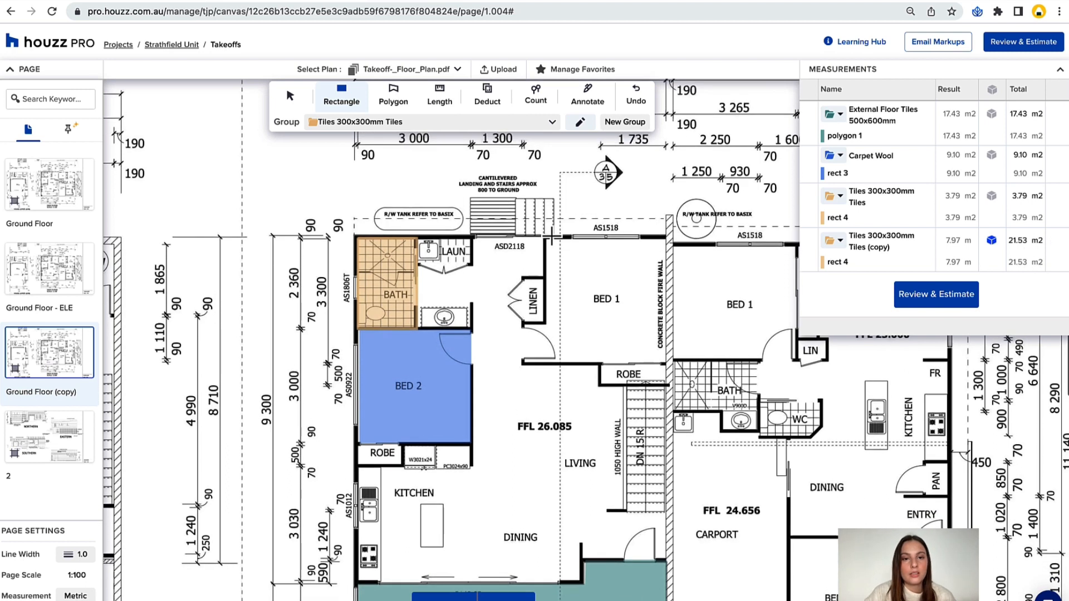
left_click(440, 95)
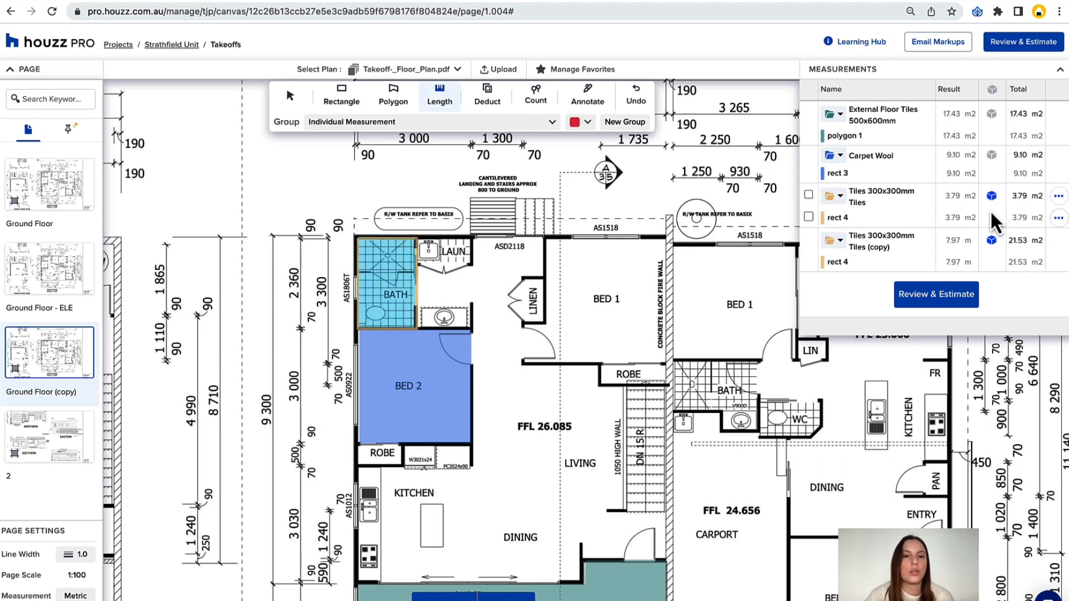
left_click(486, 124)
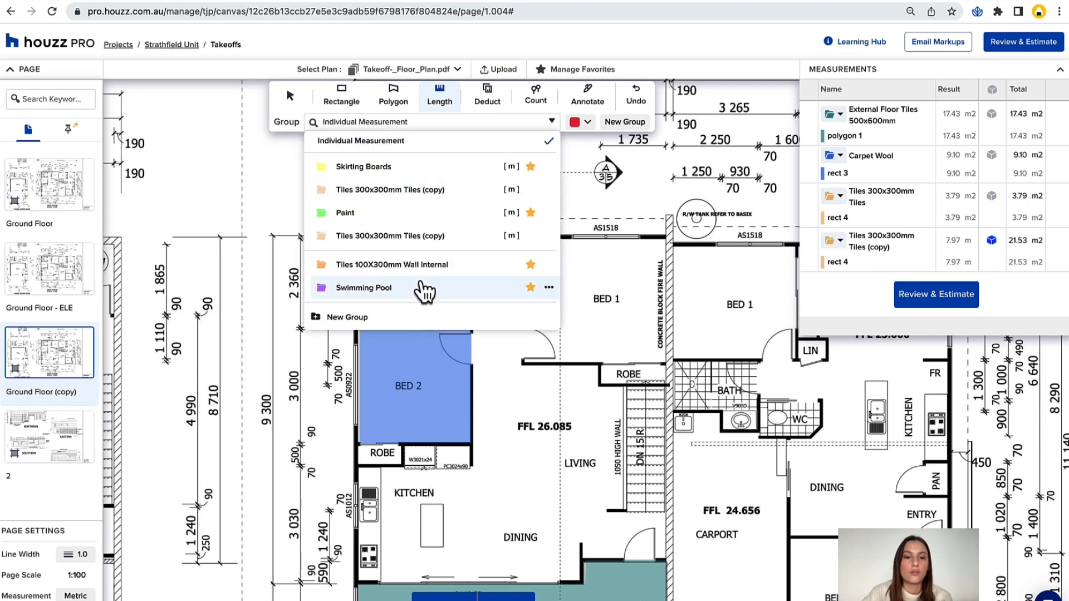
left_click(384, 167)
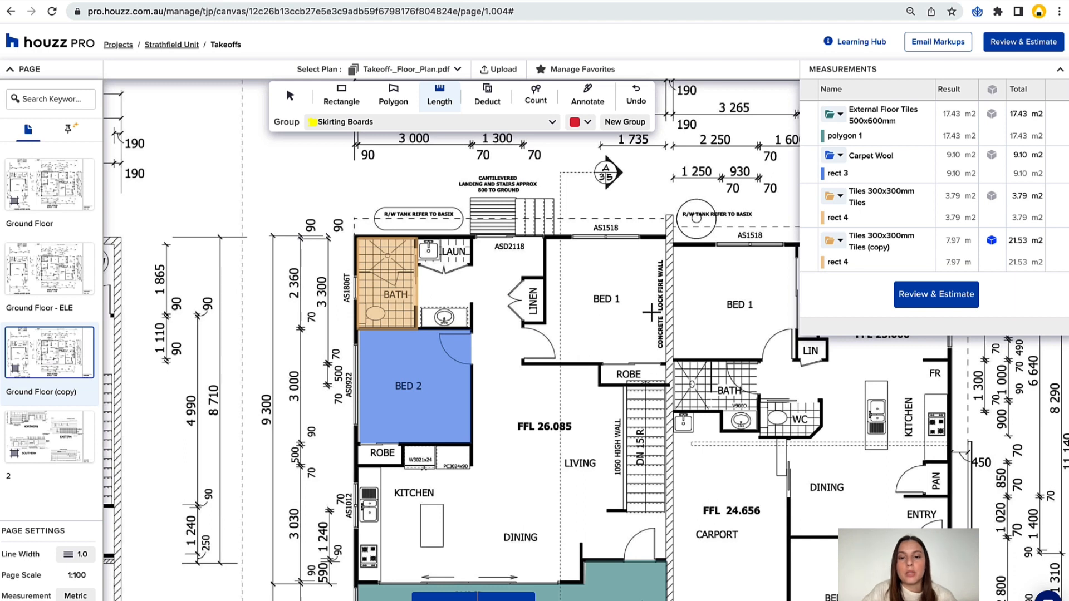
scroll(650, 313, "right", 2)
left_click(474, 324)
left_click(473, 362)
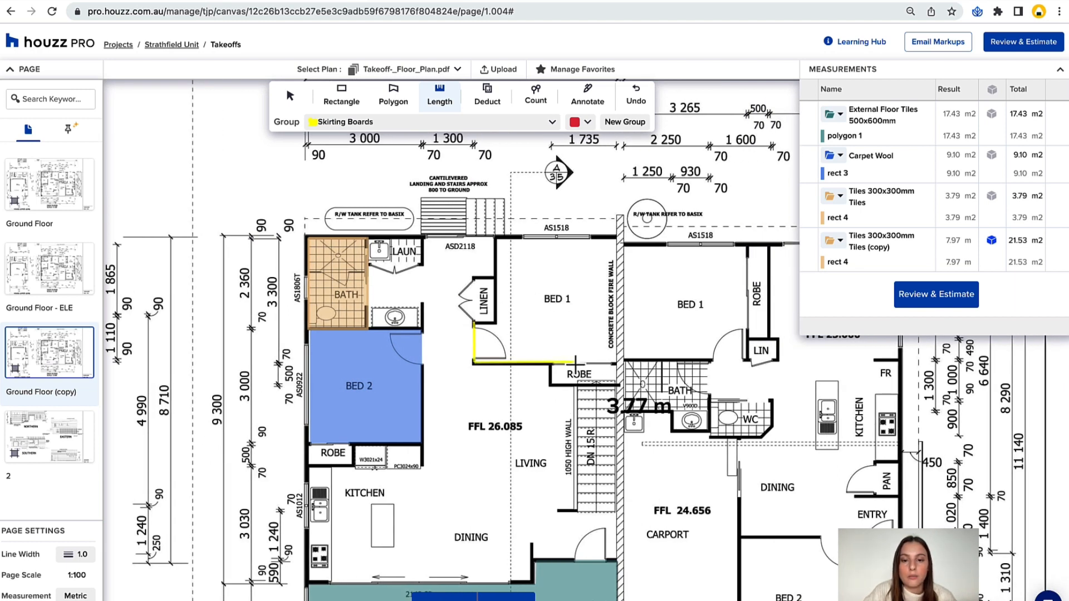
left_click(618, 362)
left_click(616, 240)
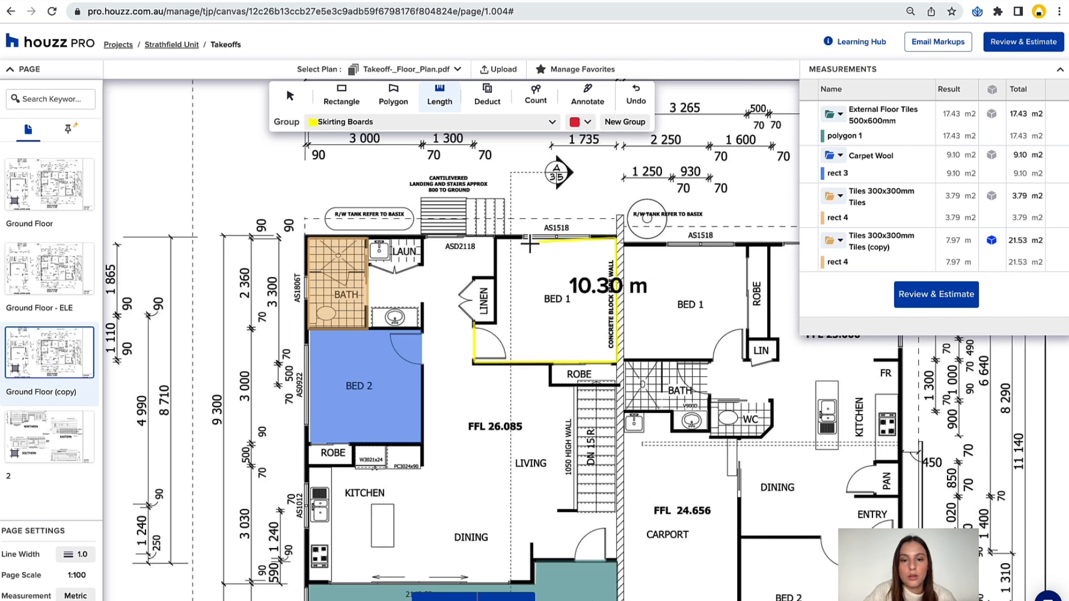
left_click(496, 239)
left_click(496, 323)
double_click(473, 325)
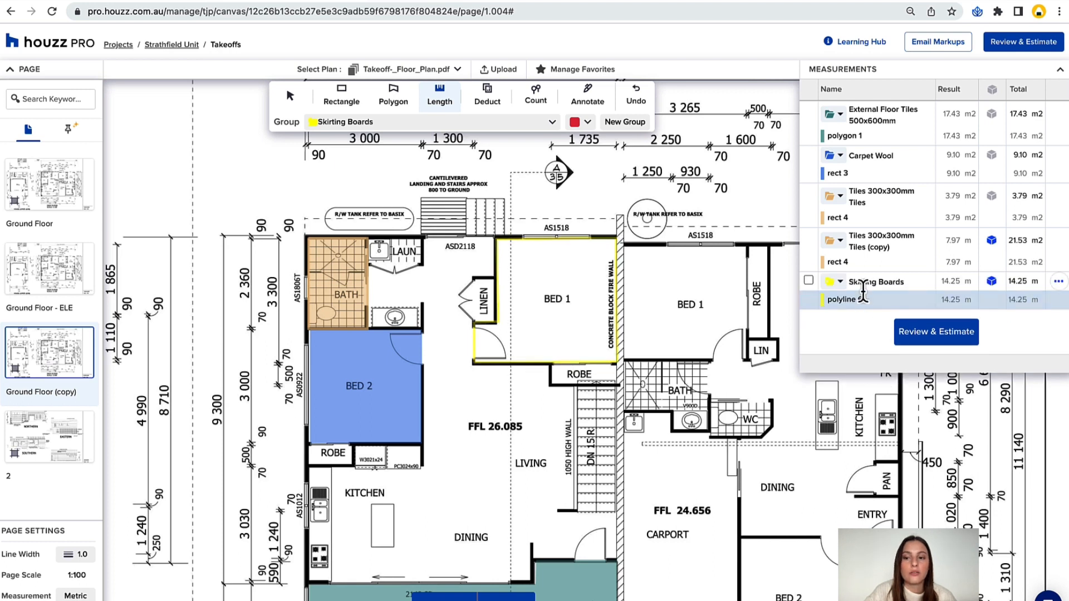
Measure the laundry's outer wall as a length of about 1.4 m in the Tiles 300x300mm Tiles (copy) group and check that group's dimension settings.
left_click(423, 121)
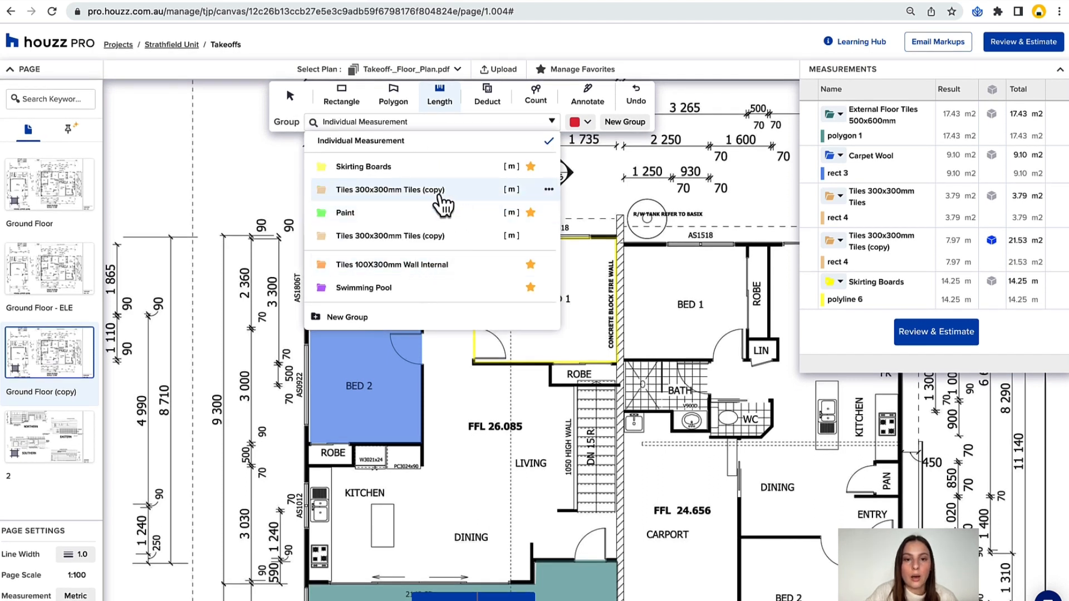
left_click(444, 206)
scroll(334, 248, "right", 2)
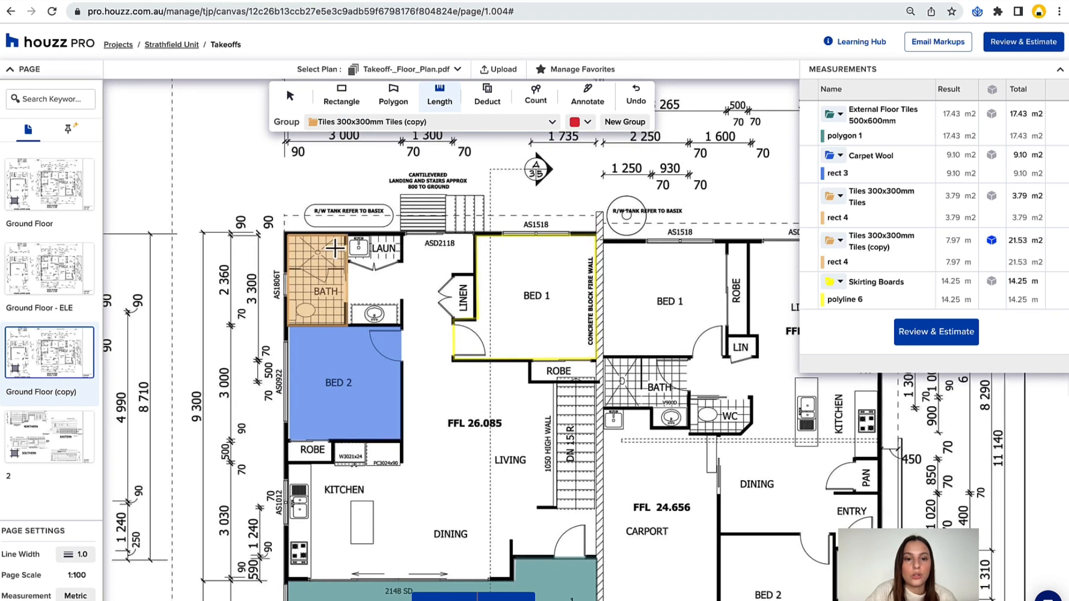
left_click(348, 235)
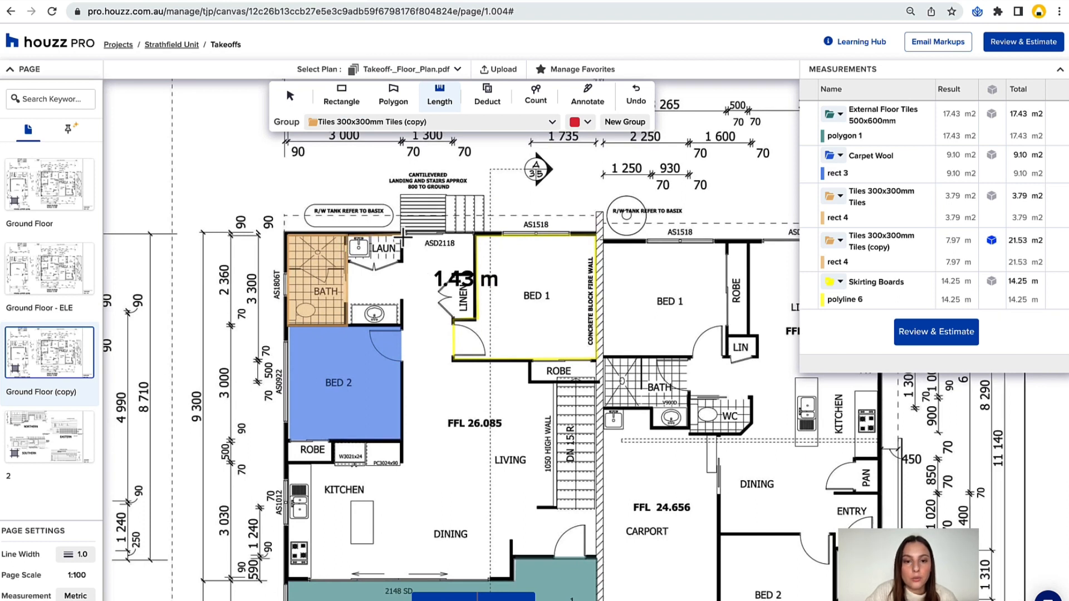
double_click(403, 236)
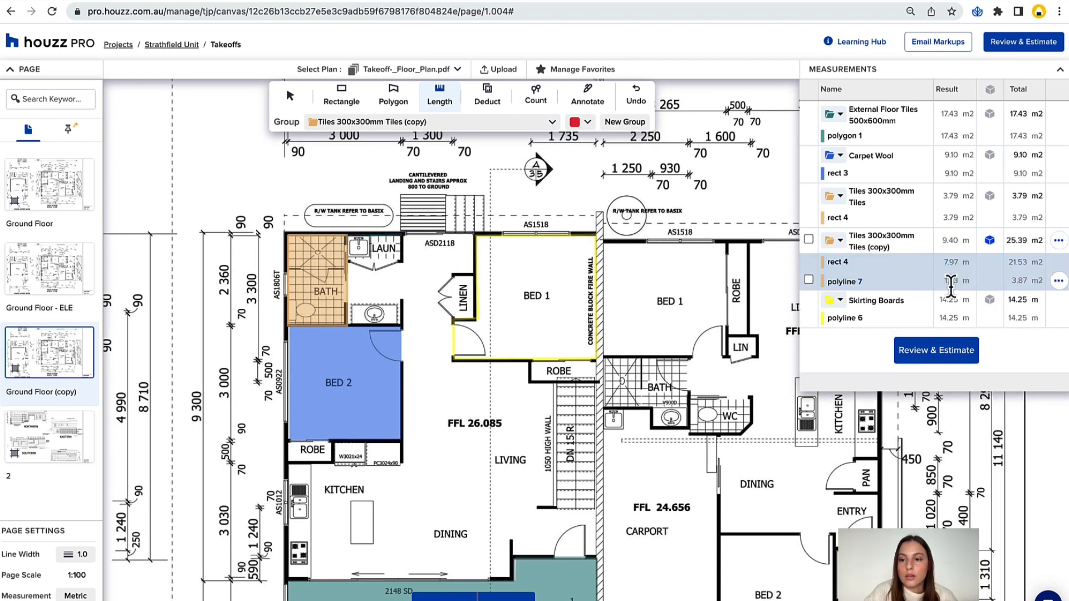
left_click(990, 241)
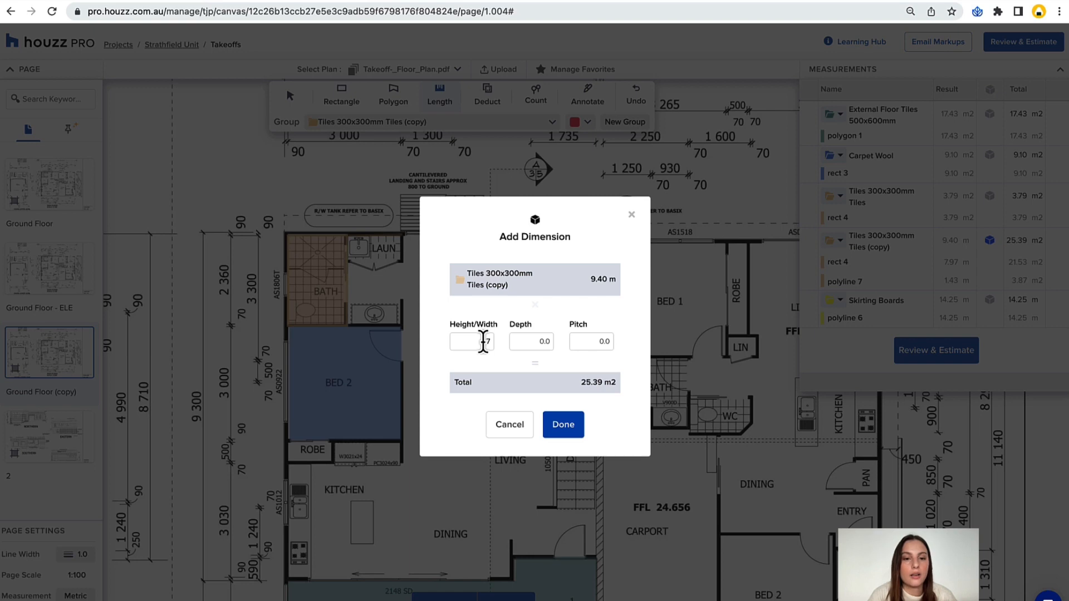
left_click(509, 429)
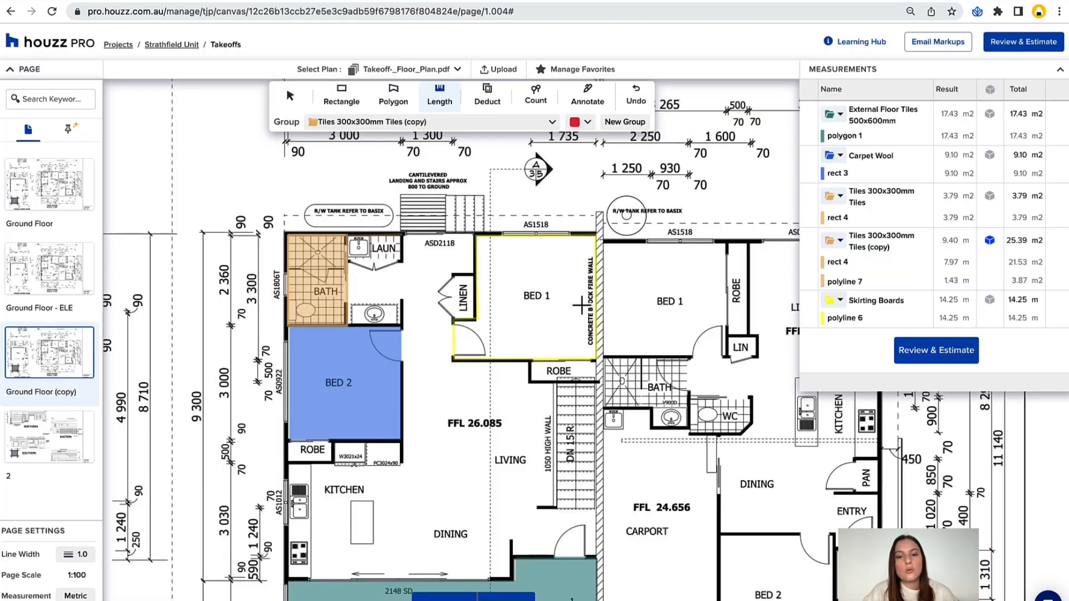
Mark seven Type A Light Fitting counts: living, dining, kitchen sink, cooktop, Bed 2 and both Bed 1 rooms.
scroll(638, 251, "down", 3)
scroll(638, 251, "right", 2)
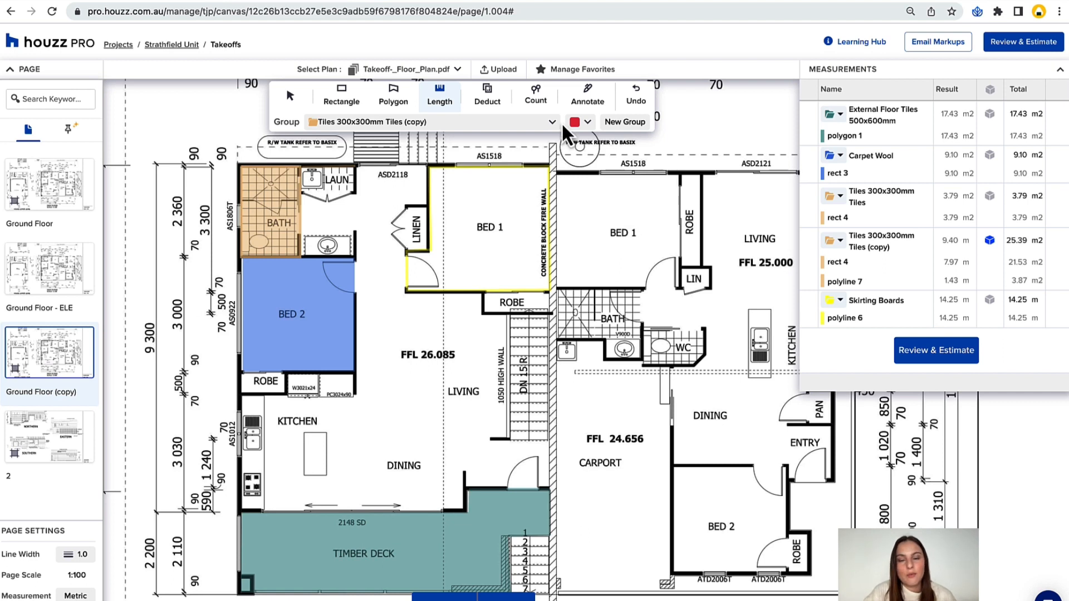
left_click(535, 98)
left_click(519, 126)
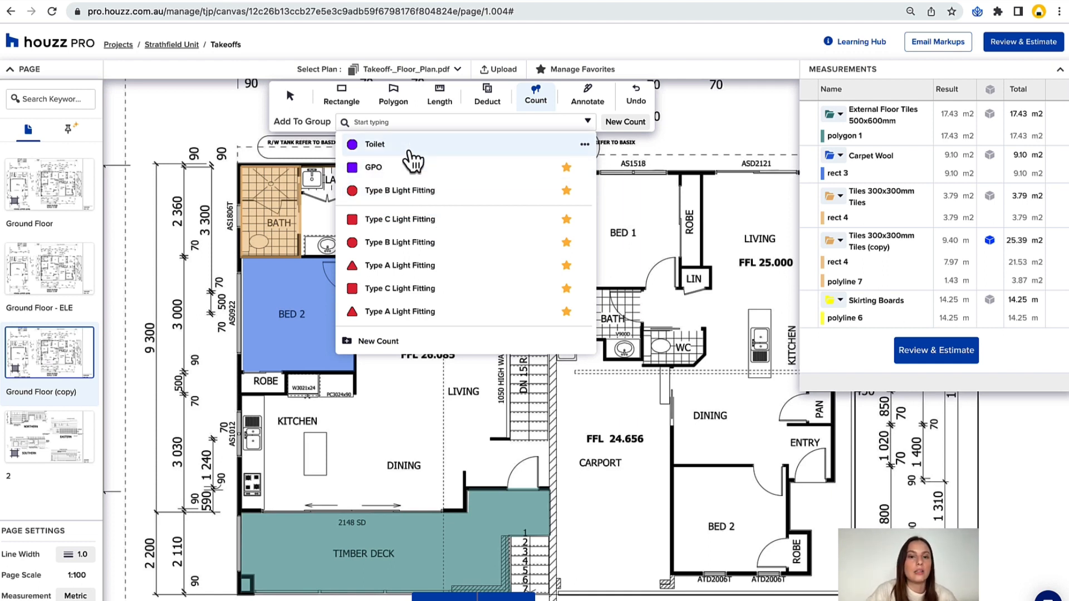
left_click(415, 265)
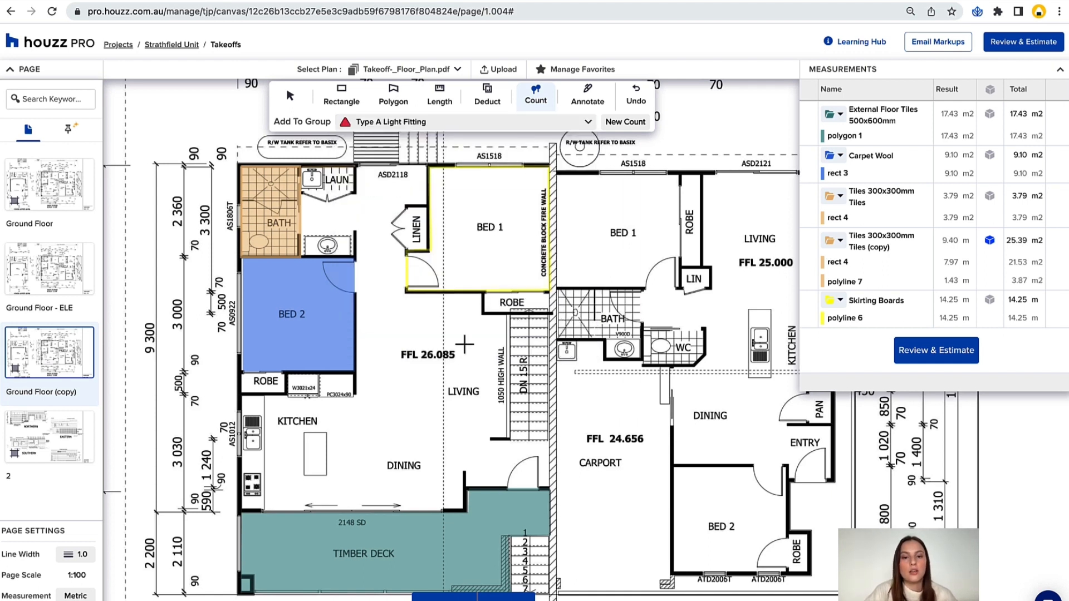
left_click(442, 443)
left_click(253, 475)
left_click(252, 422)
left_click(617, 235)
left_click(496, 234)
left_click(289, 326)
Mark eight GPO counts: two each in the left unit's Bed 1 and Bed 2, one each in laundry and bath, two on the living and dining walls.
left_click(404, 122)
left_click(411, 170)
left_click(437, 197)
left_click(523, 173)
left_click(315, 367)
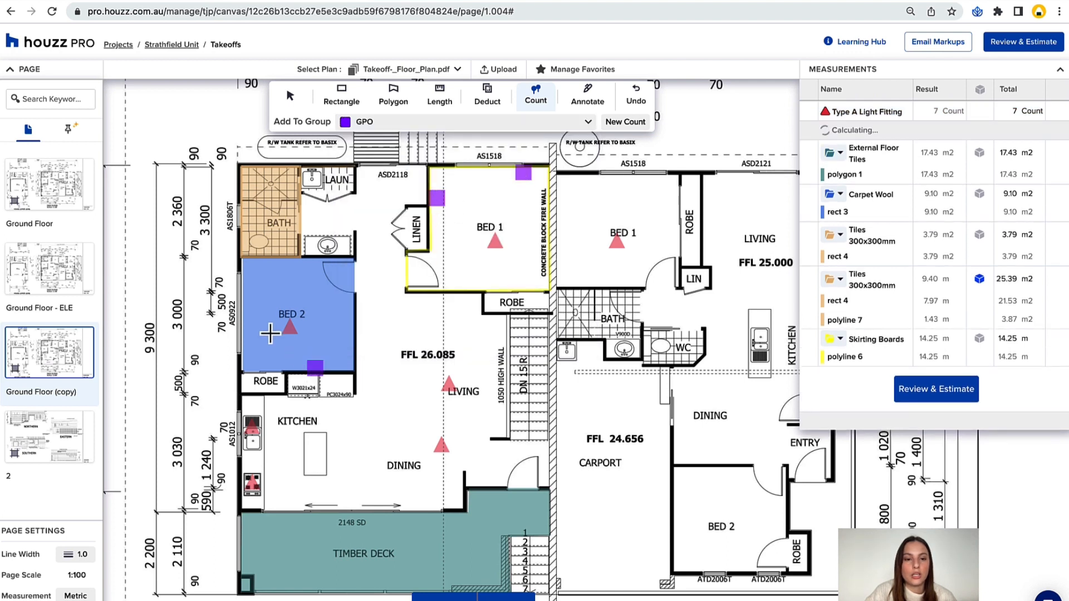
left_click(248, 304)
left_click(325, 177)
left_click(243, 242)
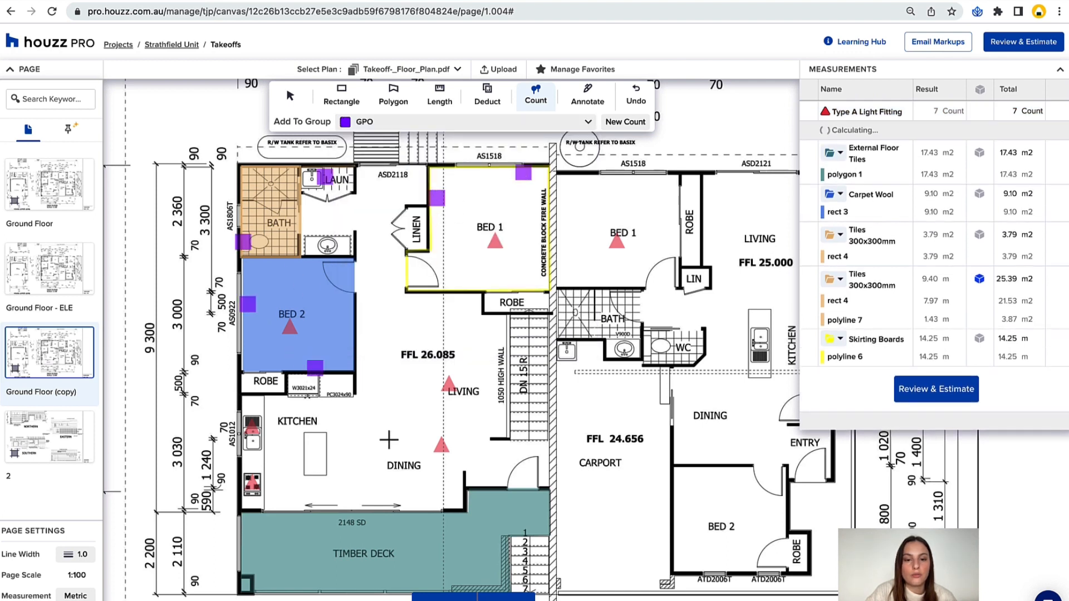
left_click(464, 489)
left_click(460, 294)
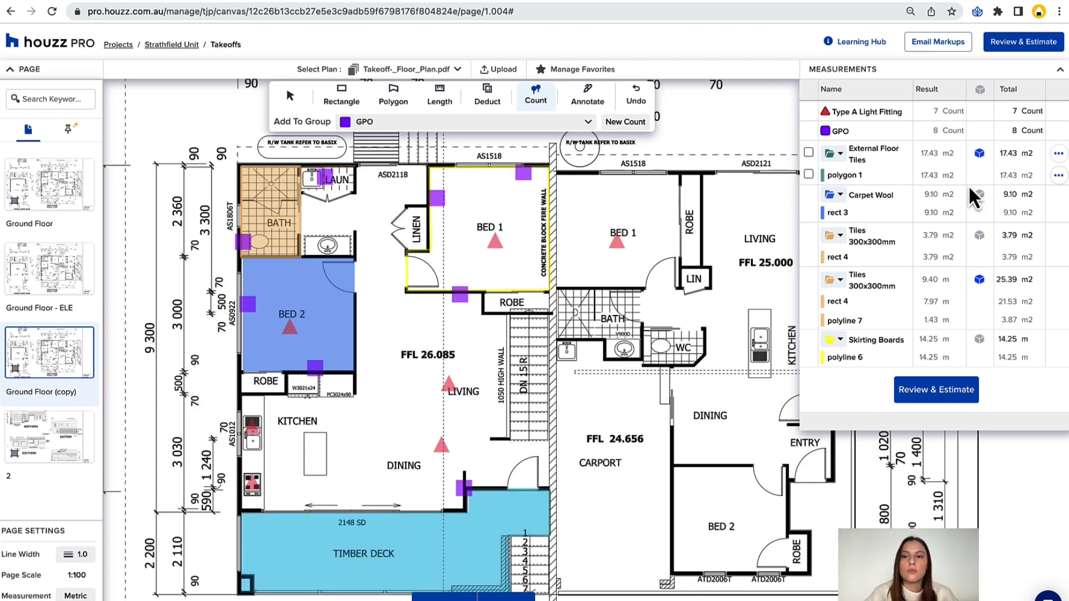
scroll(617, 460, "down", 1)
scroll(617, 459, "down", 2)
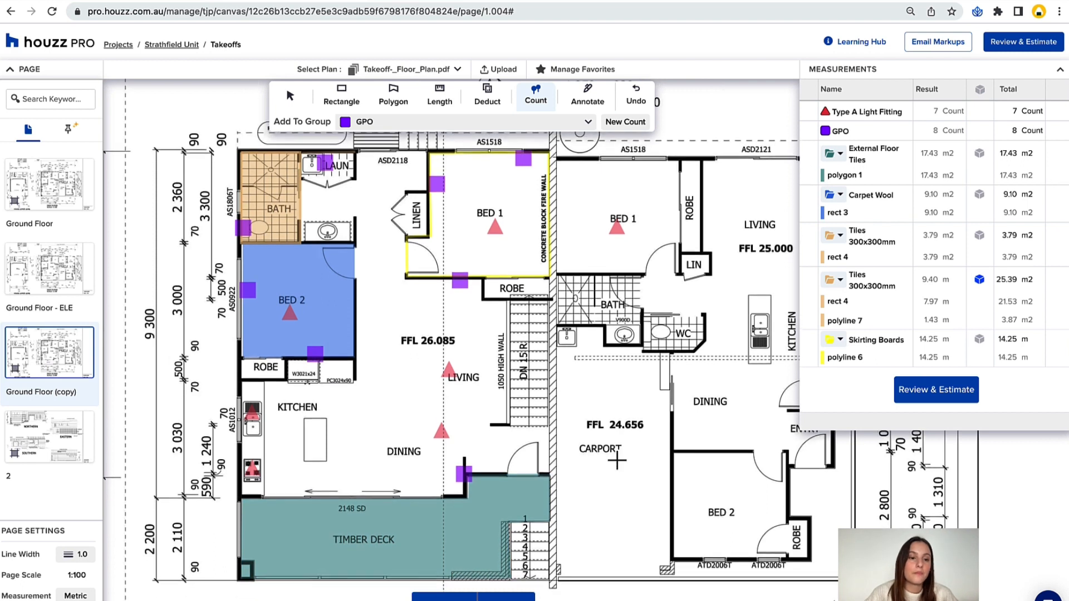
scroll(616, 460, "right", 3)
scroll(617, 460, "up", 4)
scroll(617, 460, "left", 2)
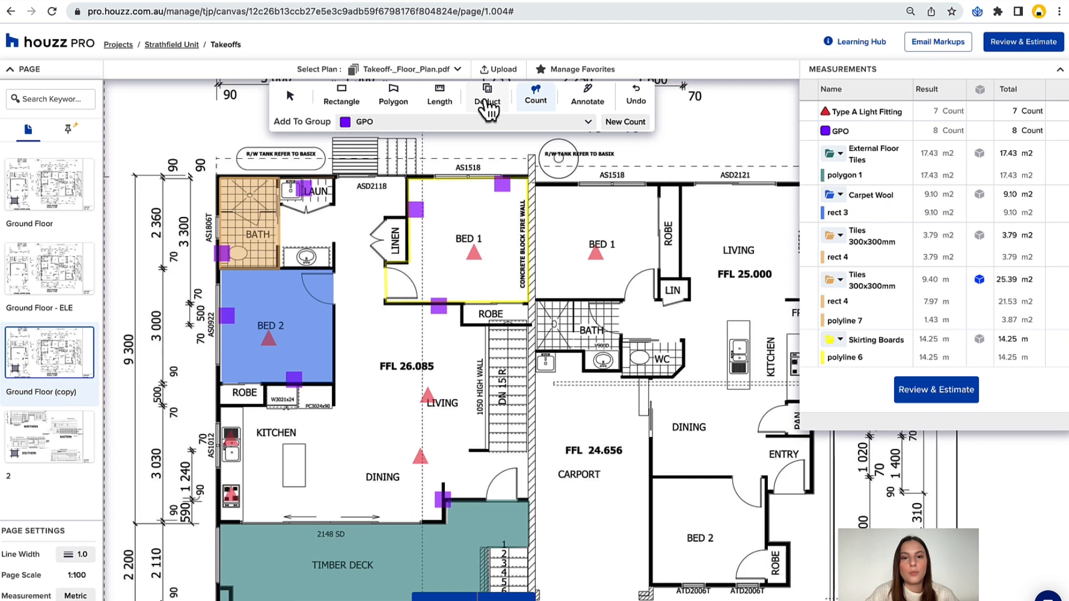
left_click(488, 101)
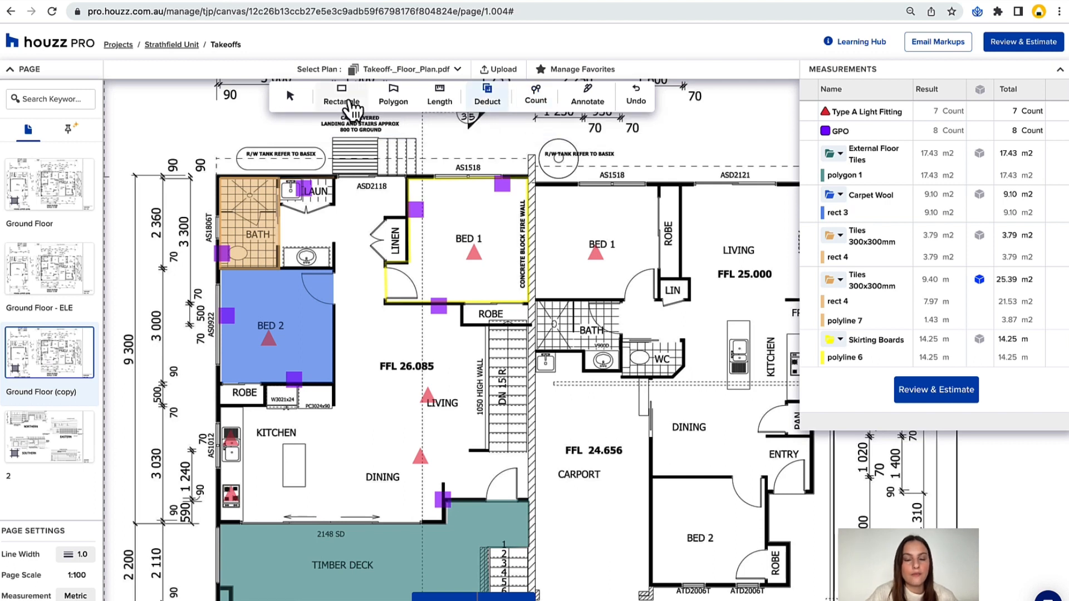
Trace the kitchen, dining, living and hallway floor as a Timber 1200x200mm Indoor polygon of about 44.3 m2.
left_click(384, 97)
left_click(359, 121)
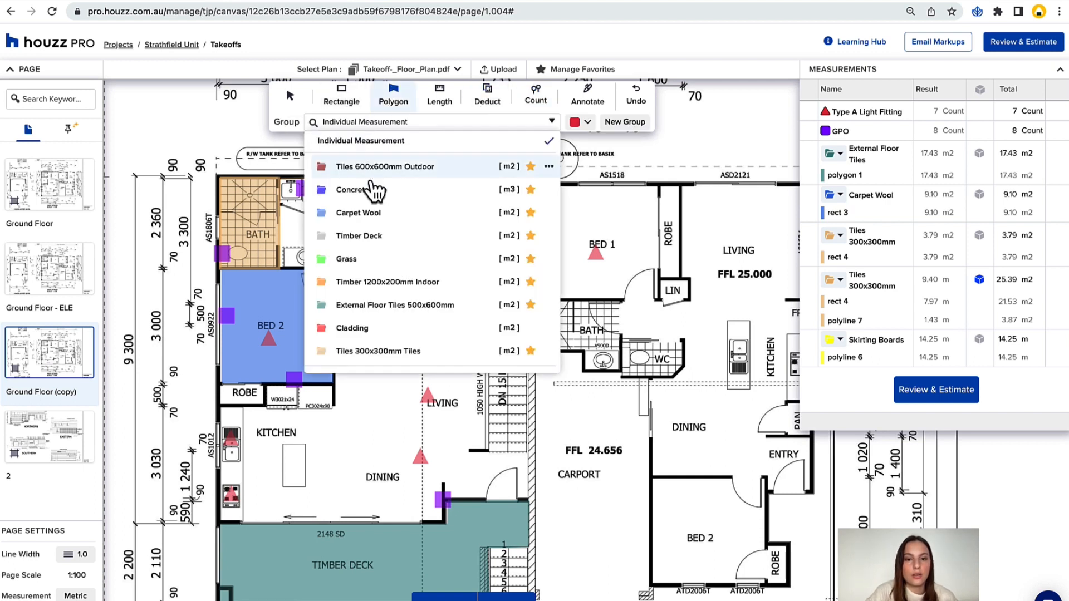
left_click(384, 282)
left_click(217, 411)
left_click(217, 522)
left_click(444, 522)
left_click(444, 497)
left_click(529, 497)
left_click(529, 304)
left_click(384, 303)
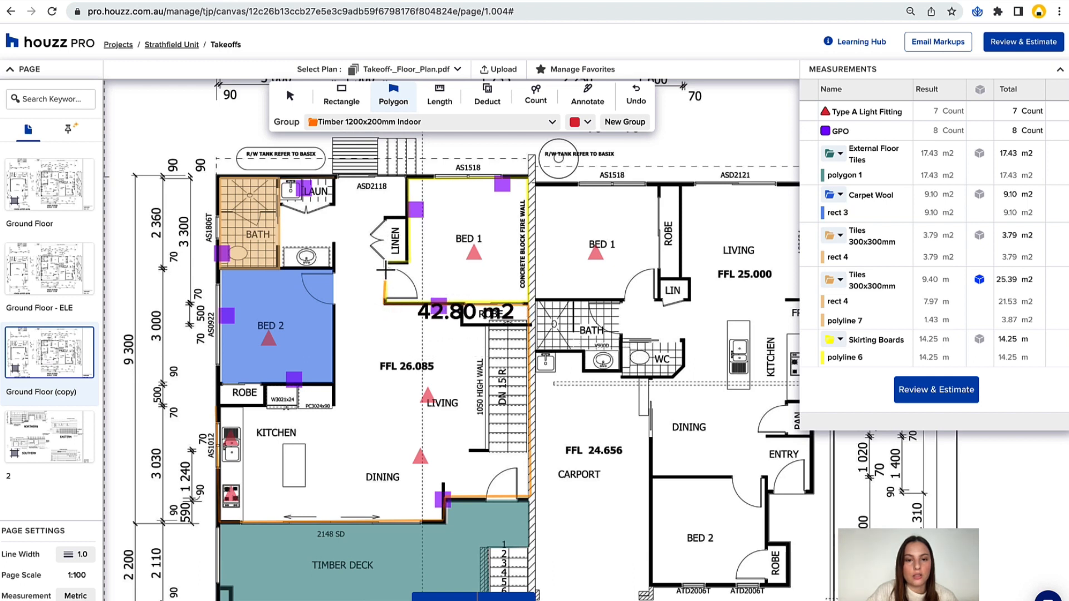
left_click(384, 266)
left_click(408, 266)
left_click(409, 177)
left_click(334, 179)
left_click(334, 407)
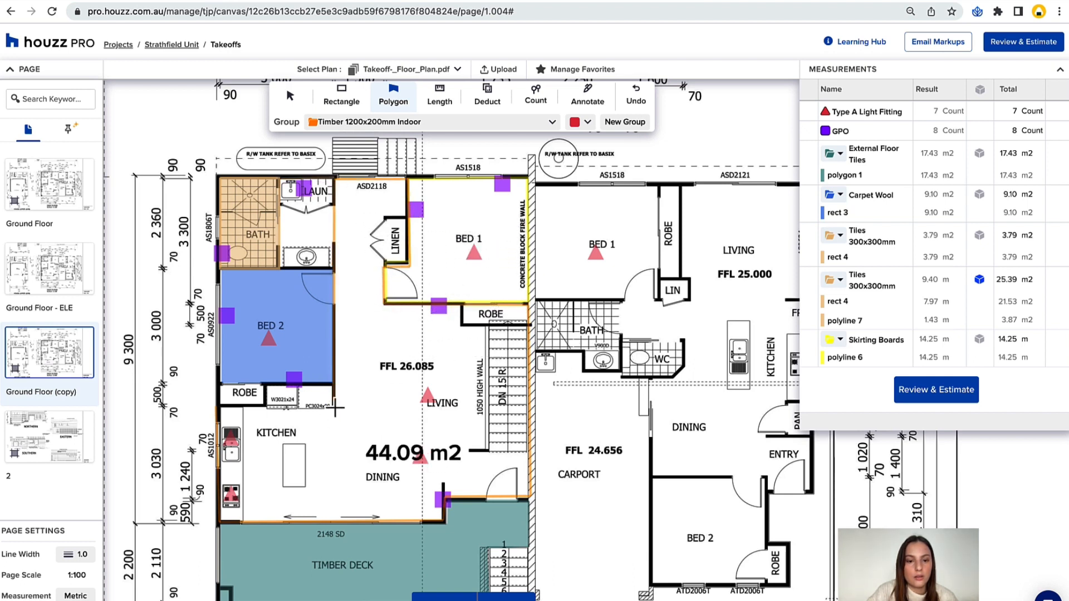
double_click(219, 408)
Deduct the kitchen island and the kitchen bench along the outer wall from the timber floor area.
scroll(511, 366, "down", 1)
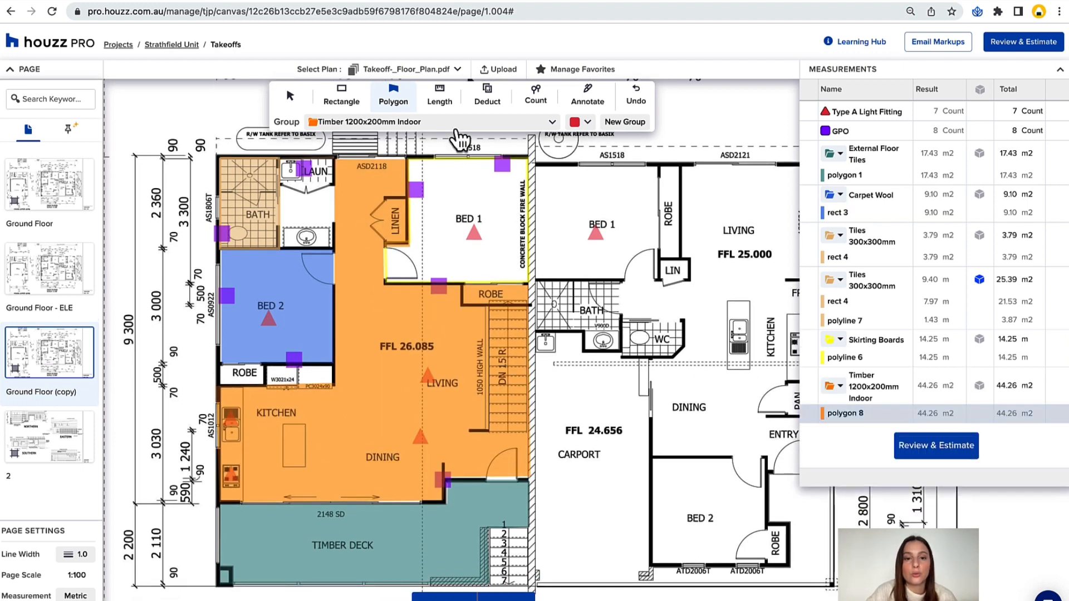
left_click(440, 96)
left_click(486, 97)
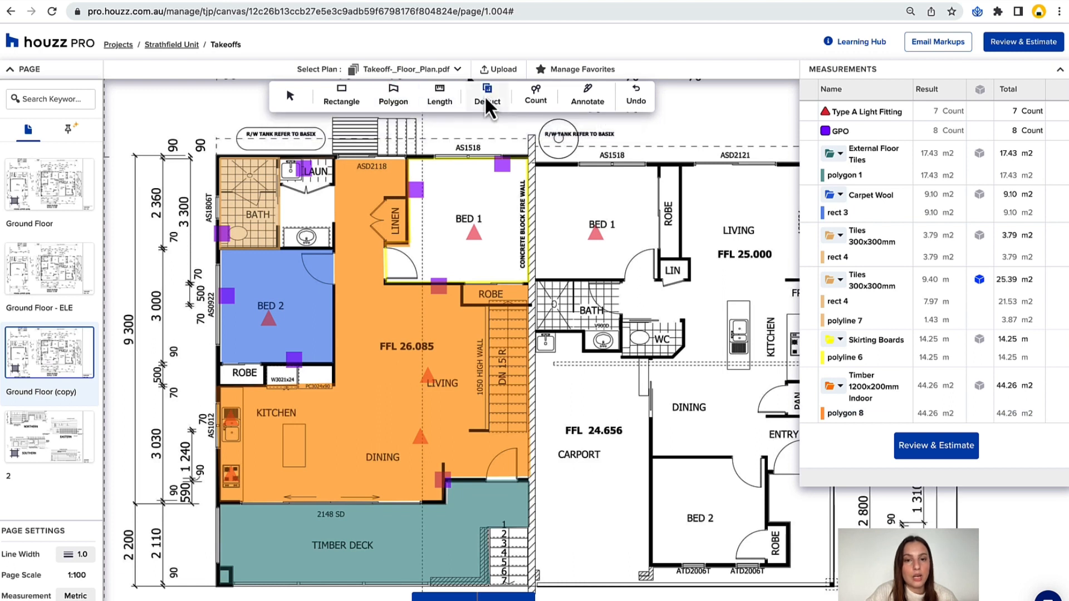
scroll(251, 465, "left", 3)
scroll(251, 466, "down", 1)
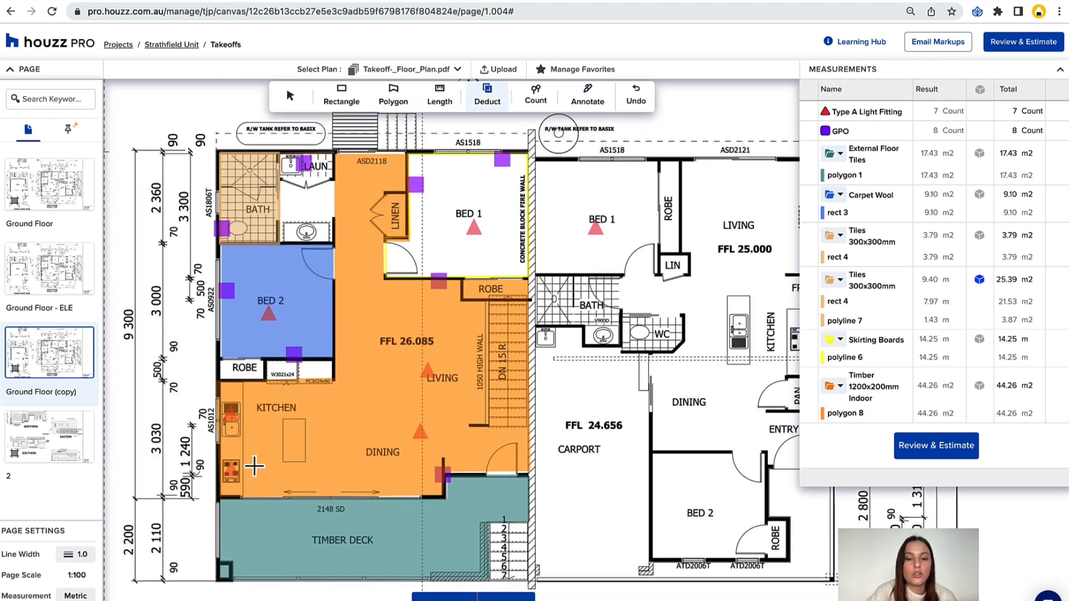
left_click(506, 597)
scroll(516, 472, "right", 4)
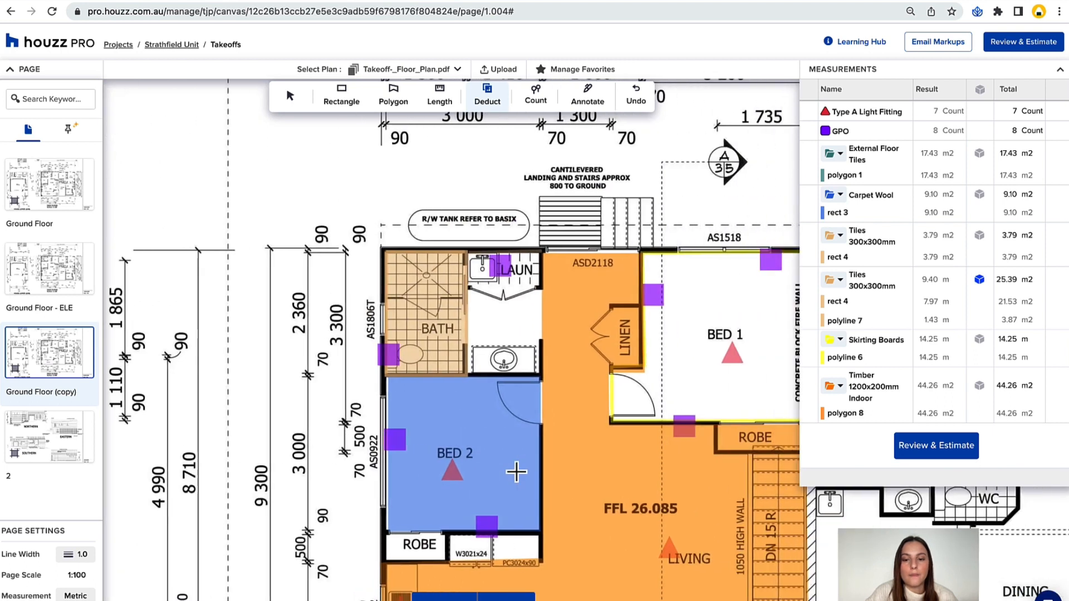
scroll(516, 472, "down", 2)
scroll(516, 472, "down", 2)
scroll(516, 472, "right", 2)
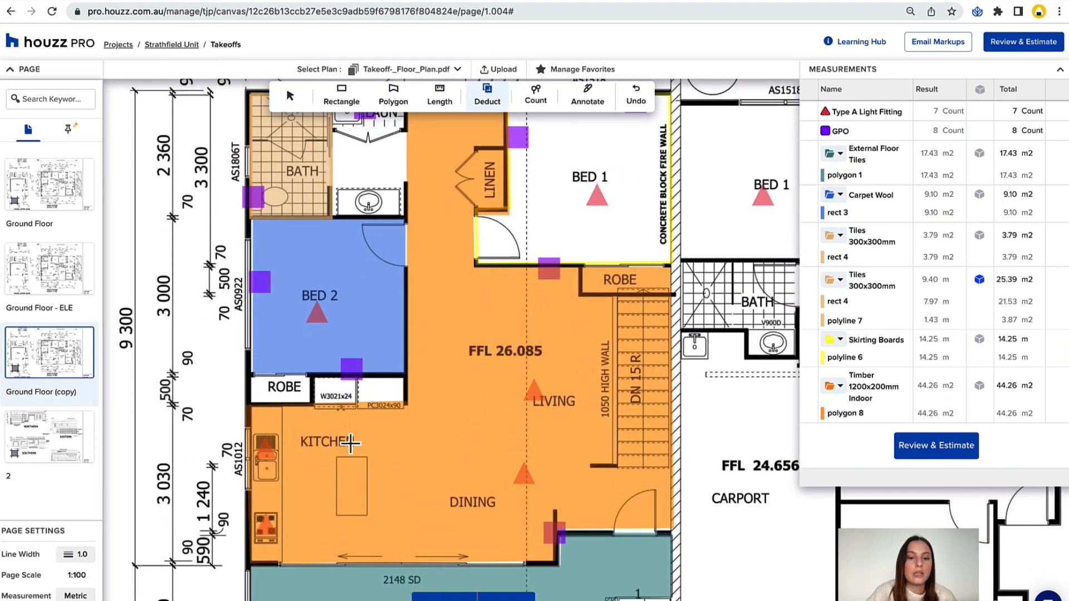
left_click_drag(336, 460, 369, 520)
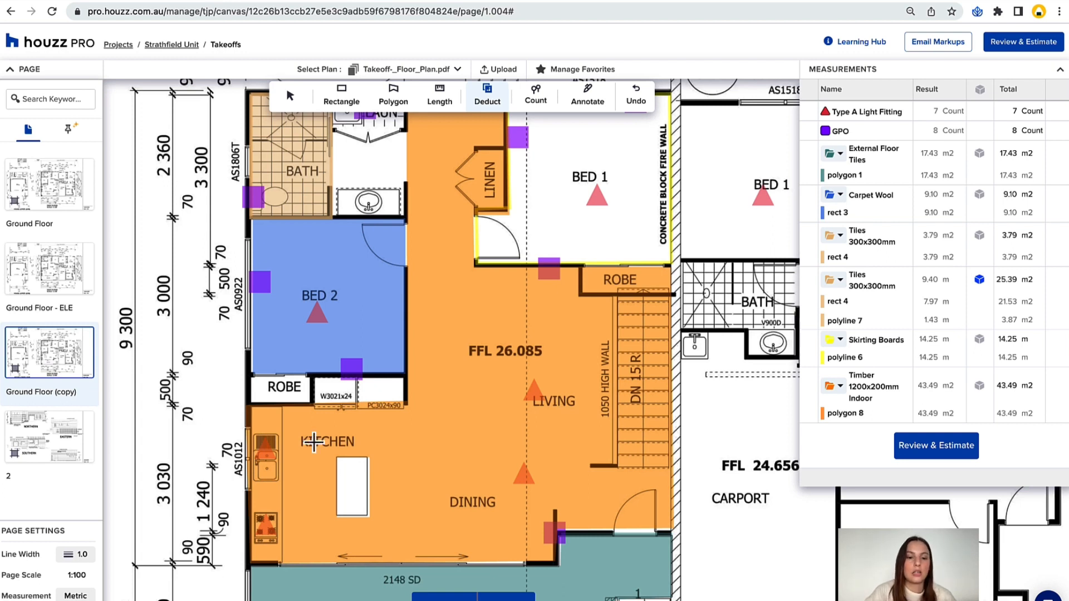
left_click_drag(279, 409, 258, 562)
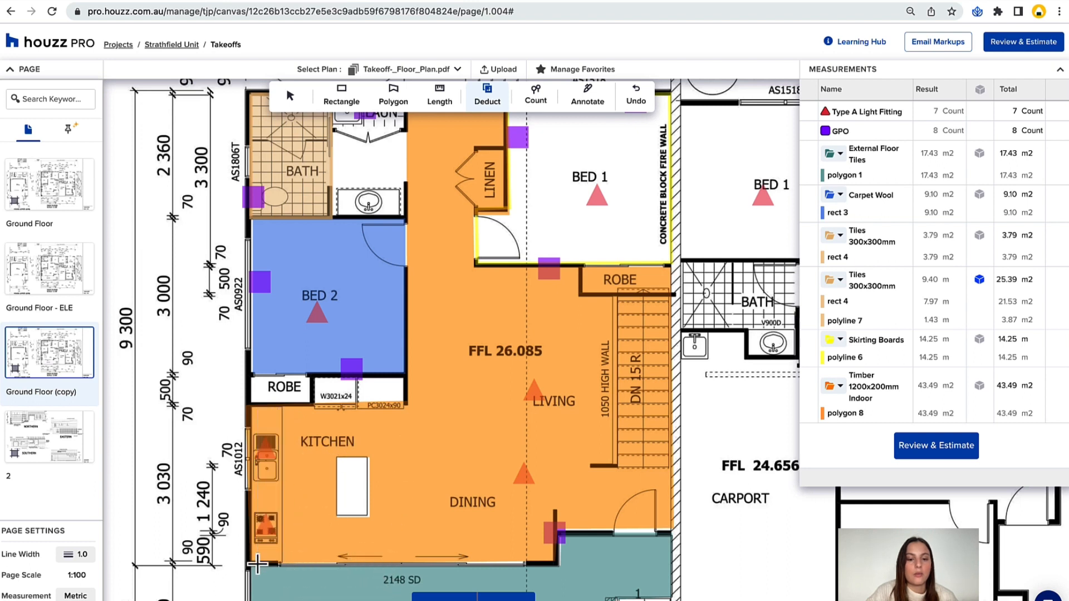
Deduct the stairwell, the linen cupboard and the Bed 1 robe from the timber floor area.
left_click_drag(618, 304, 668, 464)
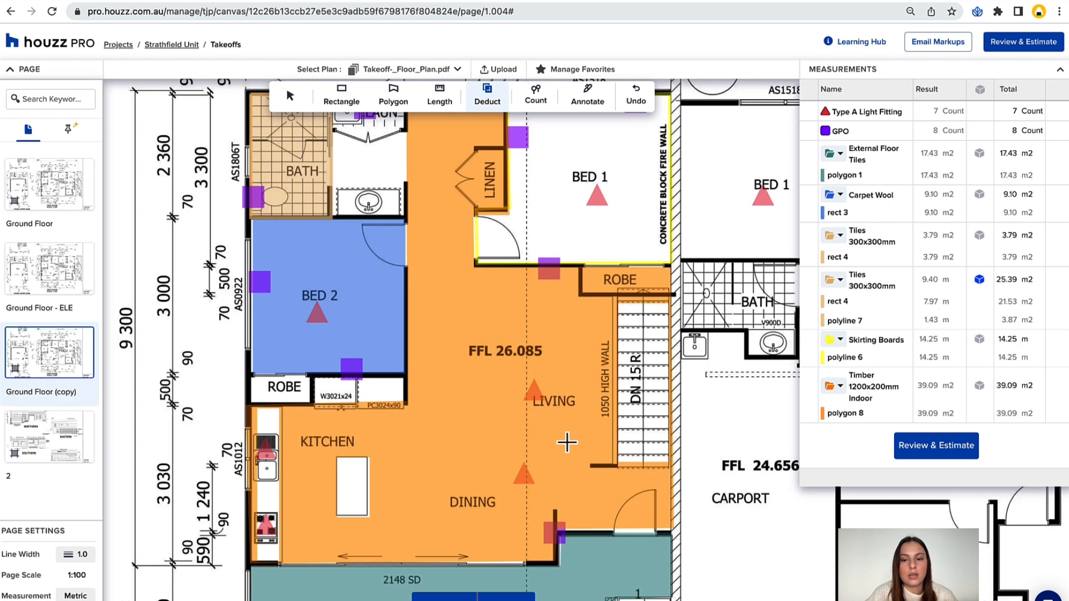
scroll(487, 443, "up", 3)
left_click_drag(477, 257, 511, 334)
left_click_drag(586, 380, 675, 412)
scroll(409, 374, "down", 3)
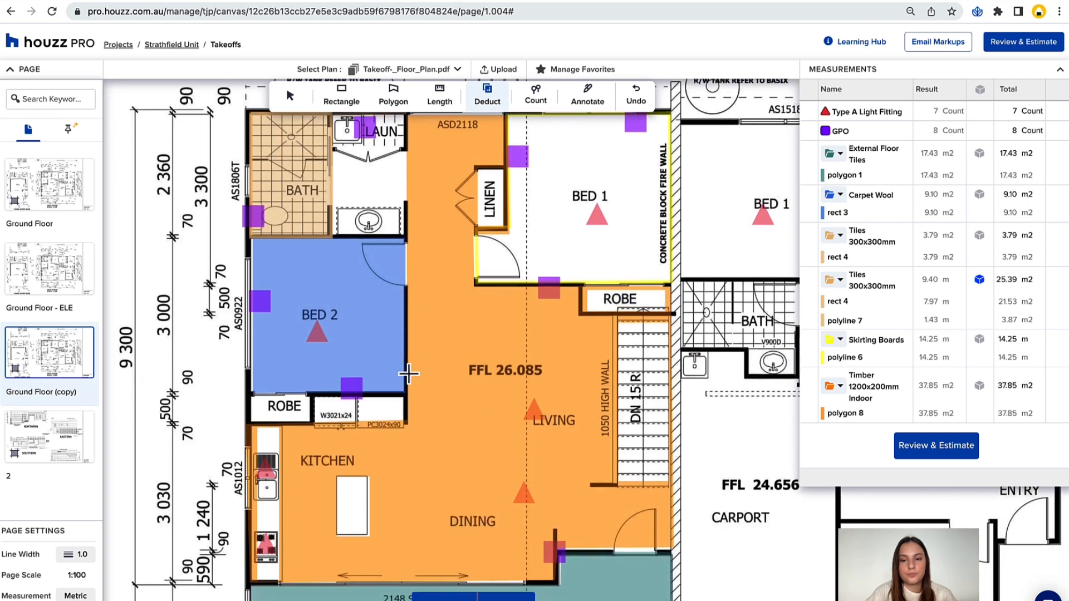
scroll(408, 375, "up", 1)
scroll(408, 374, "down", 1)
scroll(517, 308, "down", 1)
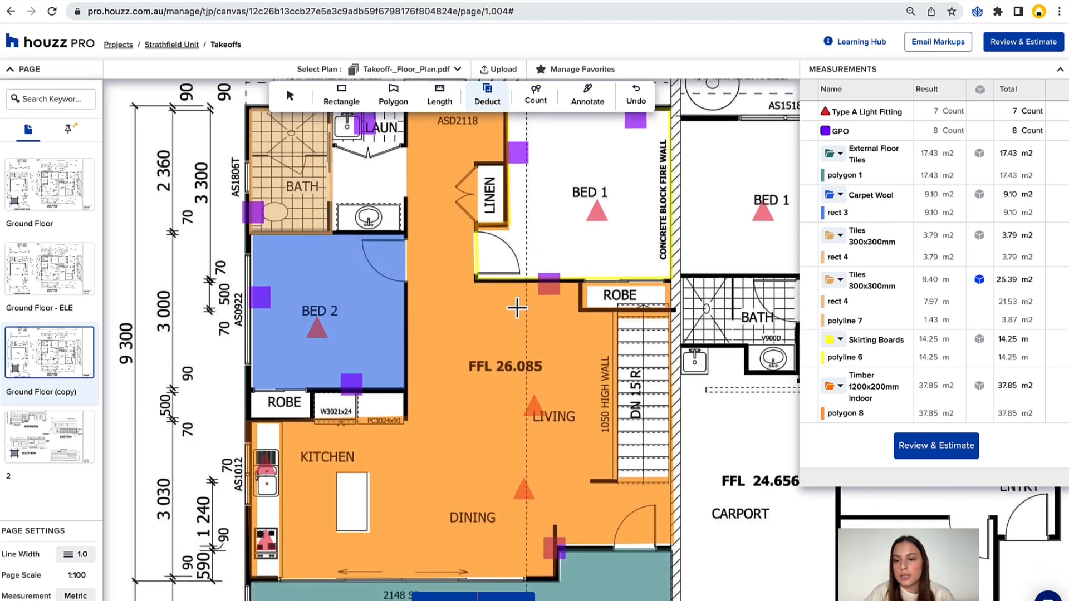
scroll(517, 308, "down", 1)
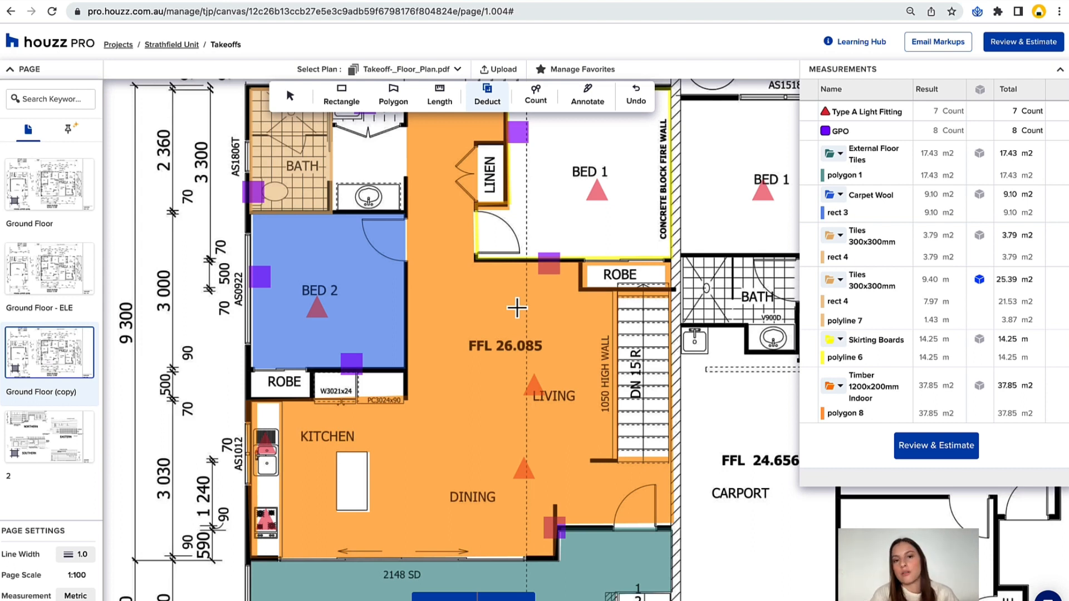
Add a text annotation with red fill reading DOUBLE CHECK MATS above the left unit, over the 8 310 dimension.
scroll(639, 96, "up", 10)
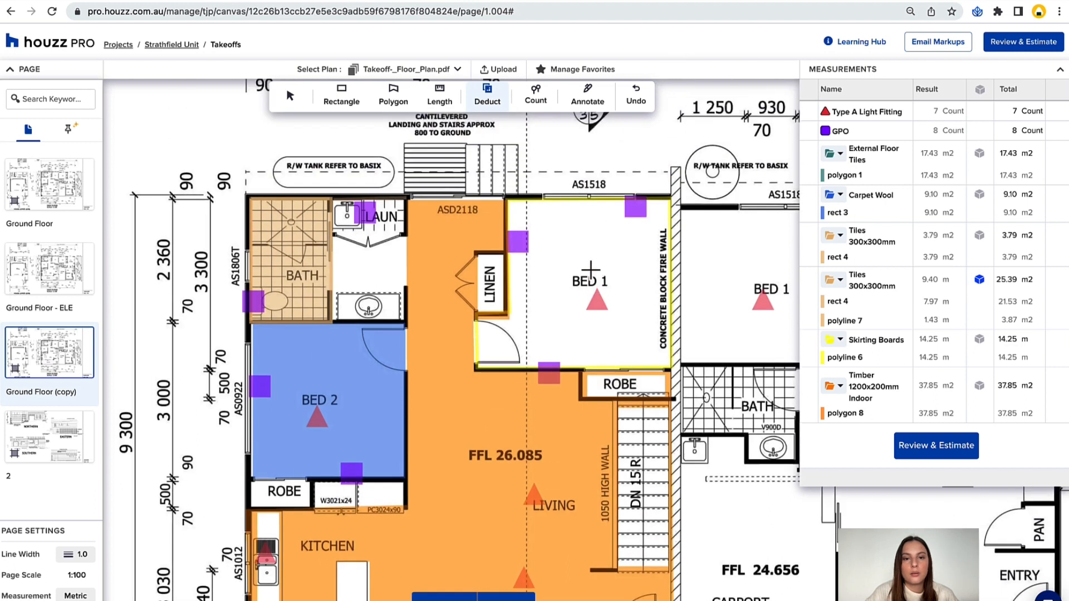
left_click(579, 111)
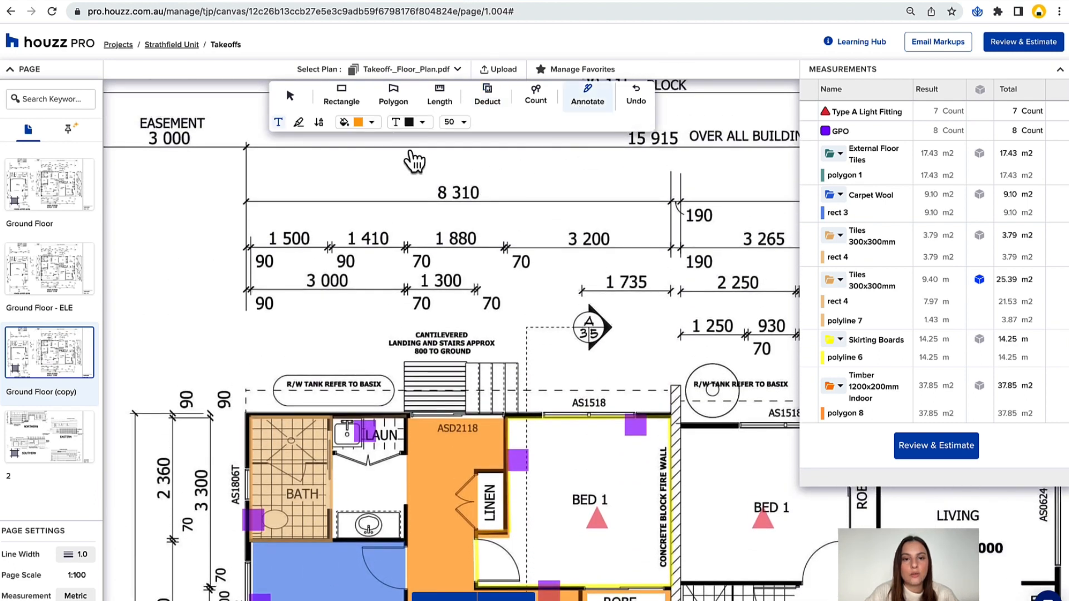
left_click(372, 124)
left_click(368, 140)
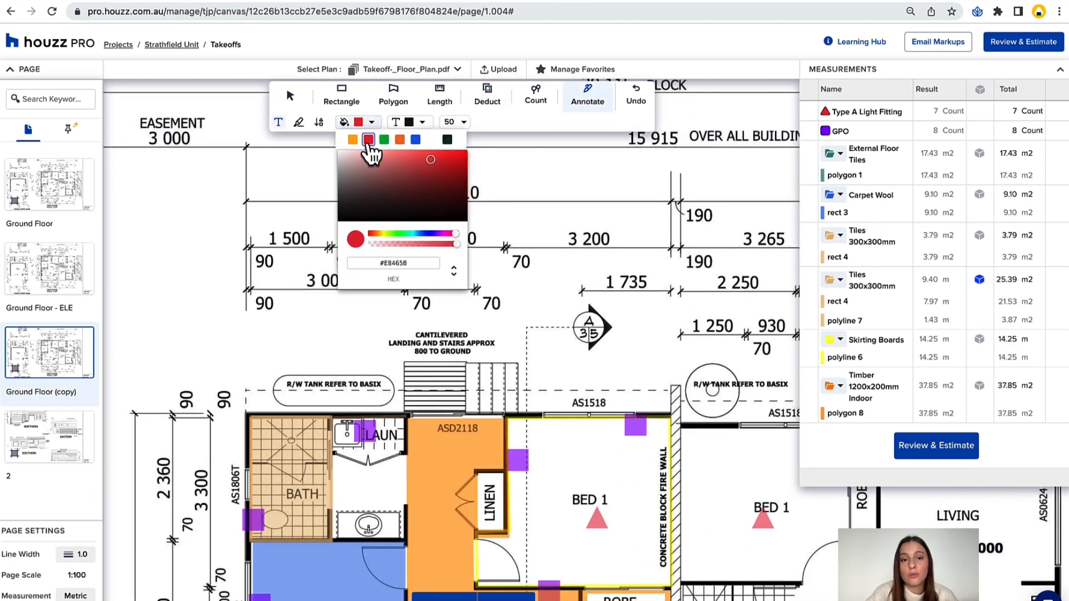
left_click(384, 140)
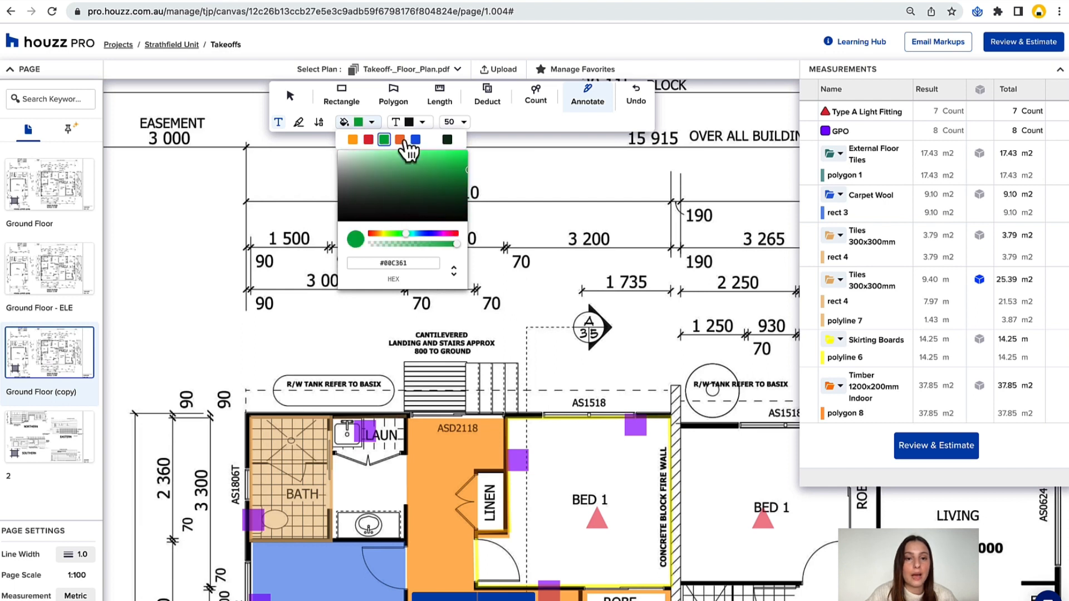
left_click(368, 140)
left_click(295, 186)
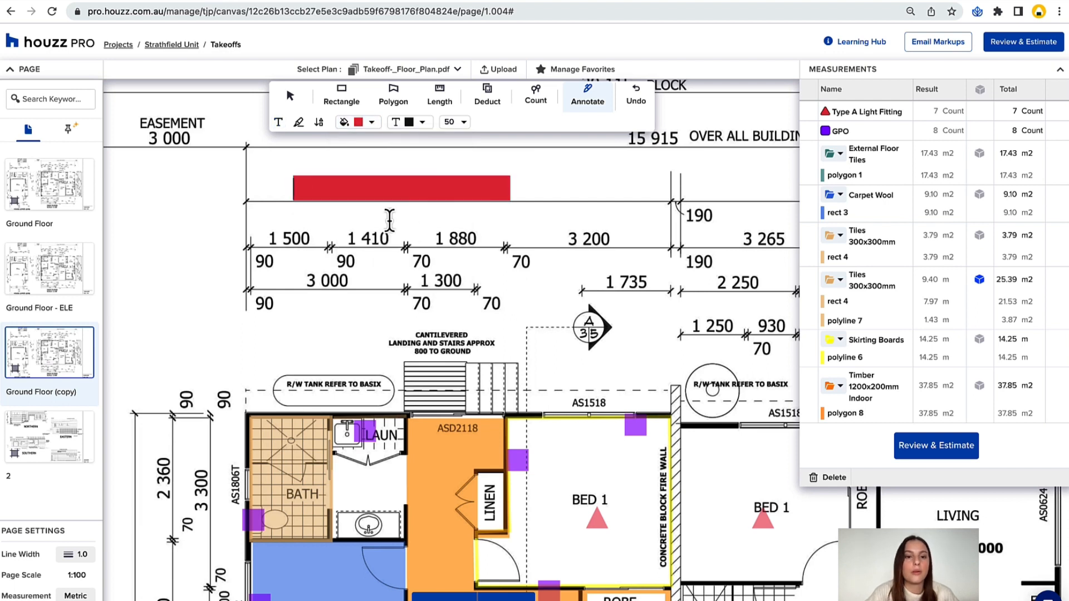
type("DOUBLE ")
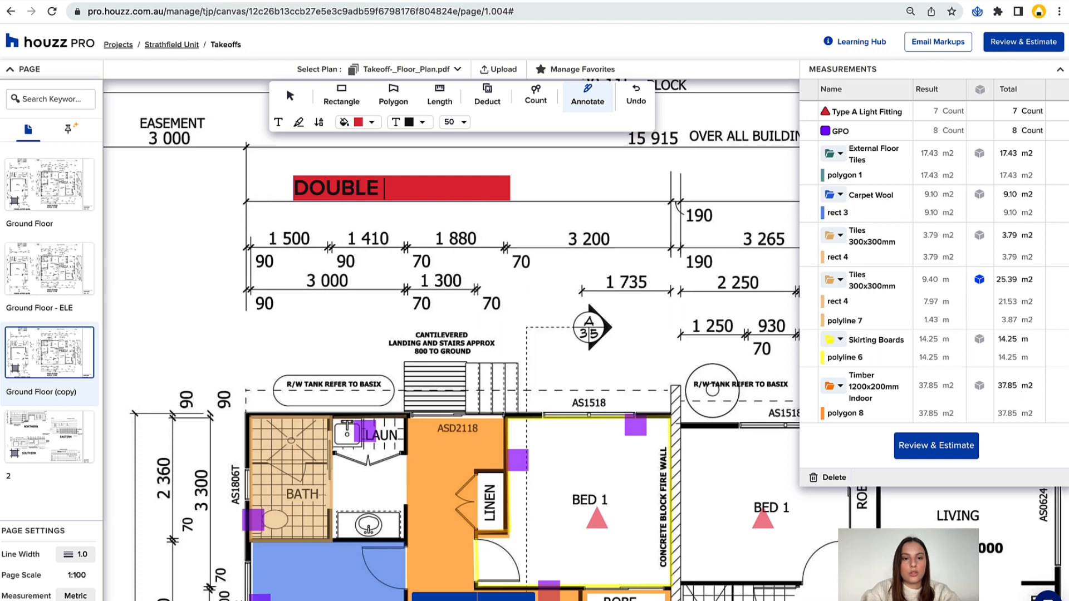
type("CHECK MATS")
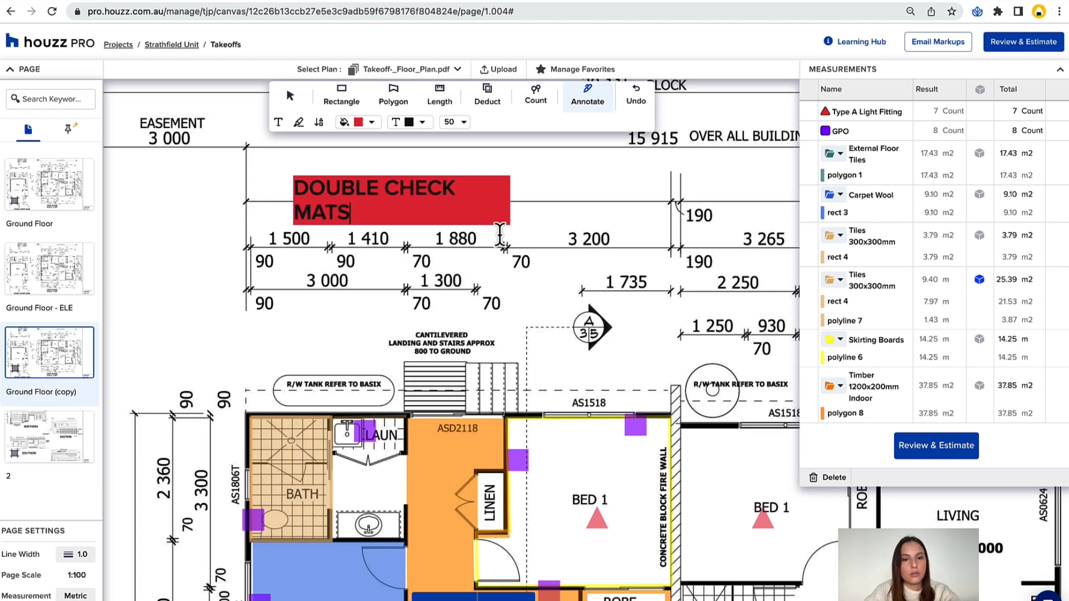
left_click(508, 243)
left_click(290, 96)
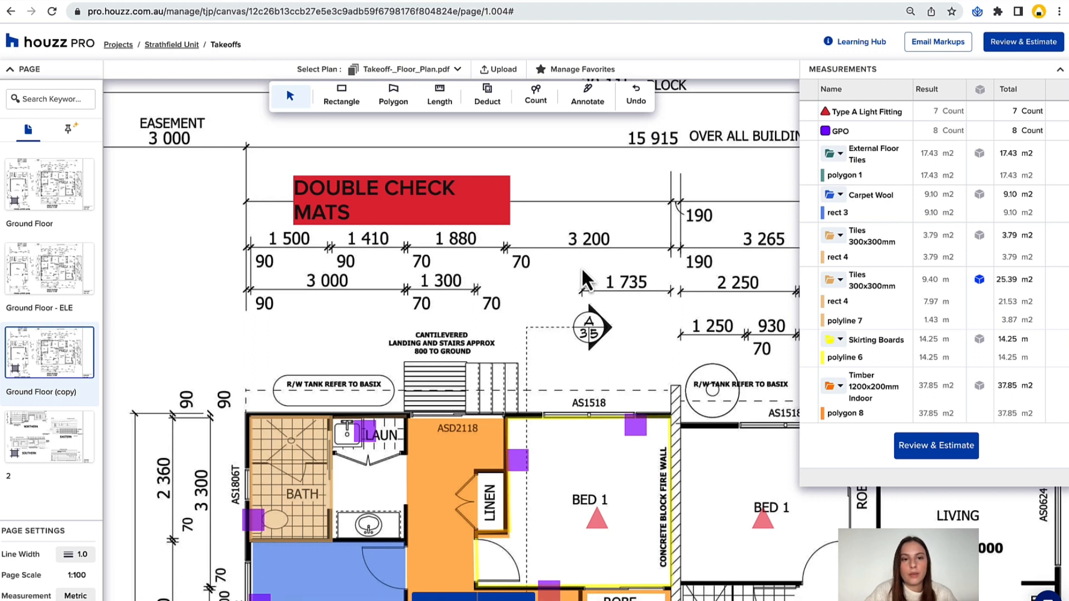
scroll(543, 272, "down", 2)
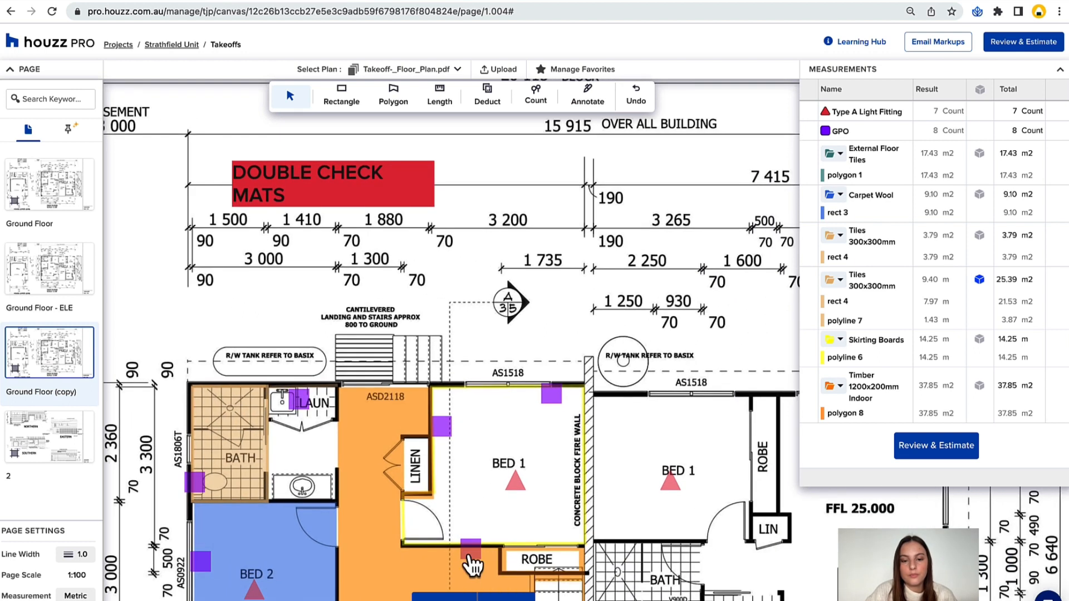
left_click(466, 596)
scroll(581, 396, "up", 5)
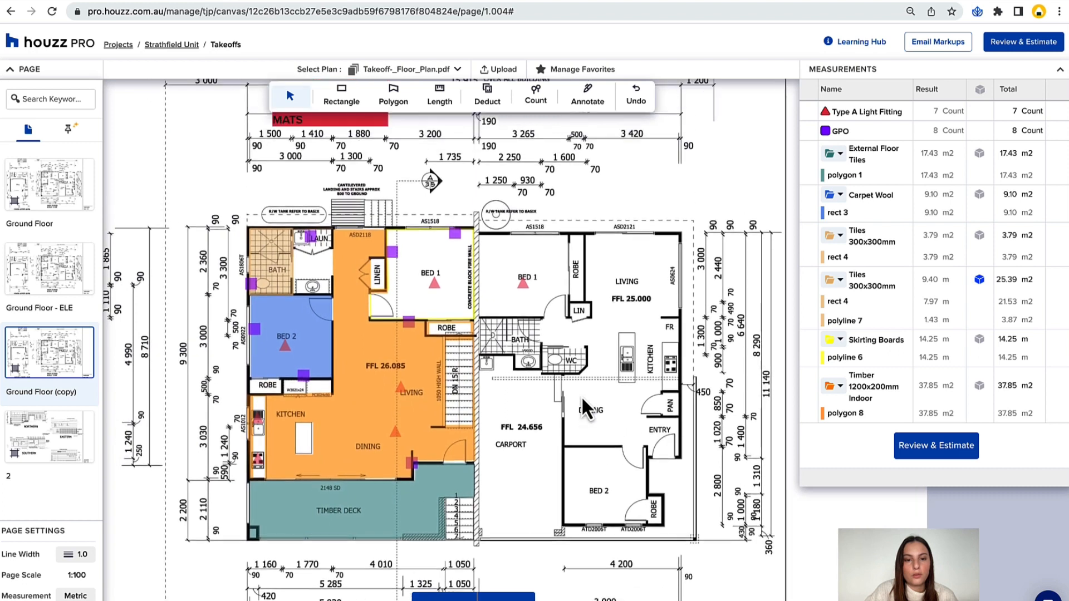
scroll(582, 396, "down", 1)
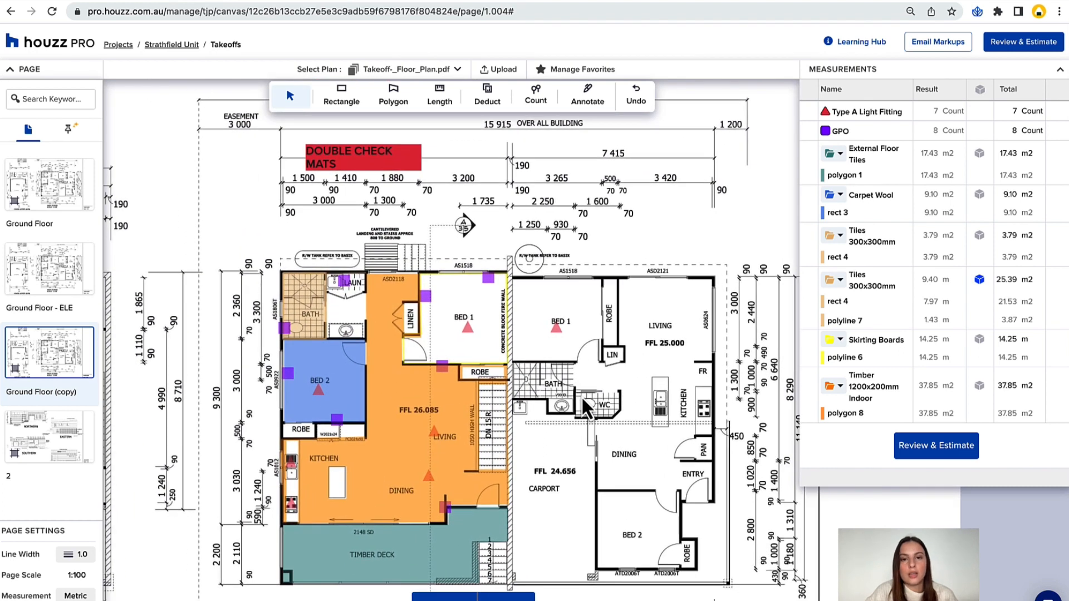
left_click(393, 95)
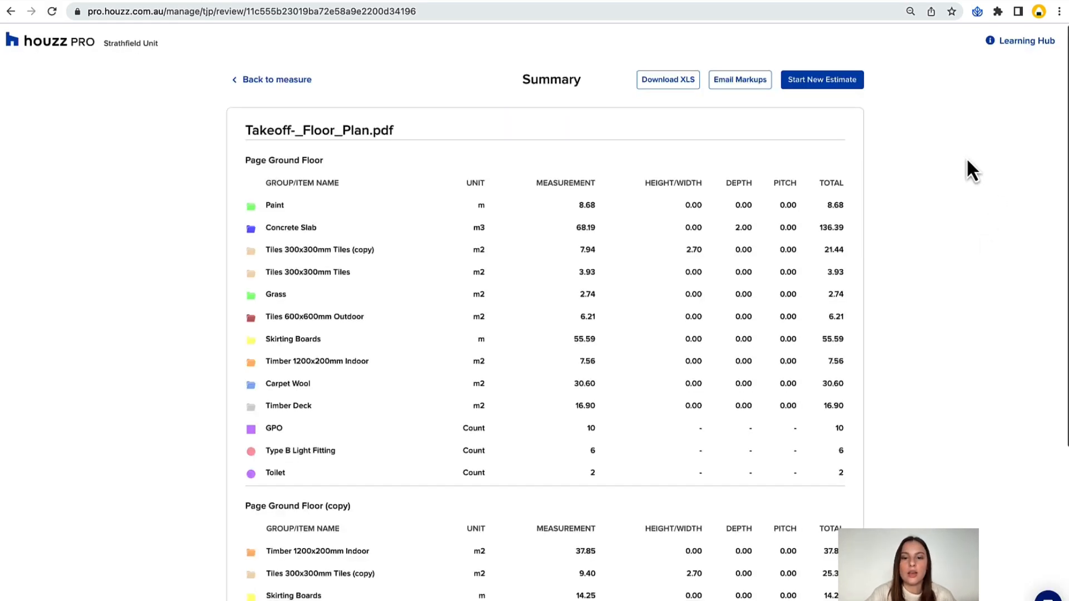
Review the measurement summary for all pages of the takeoff plan and email the marked-up plans.
scroll(966, 157, "down", 1)
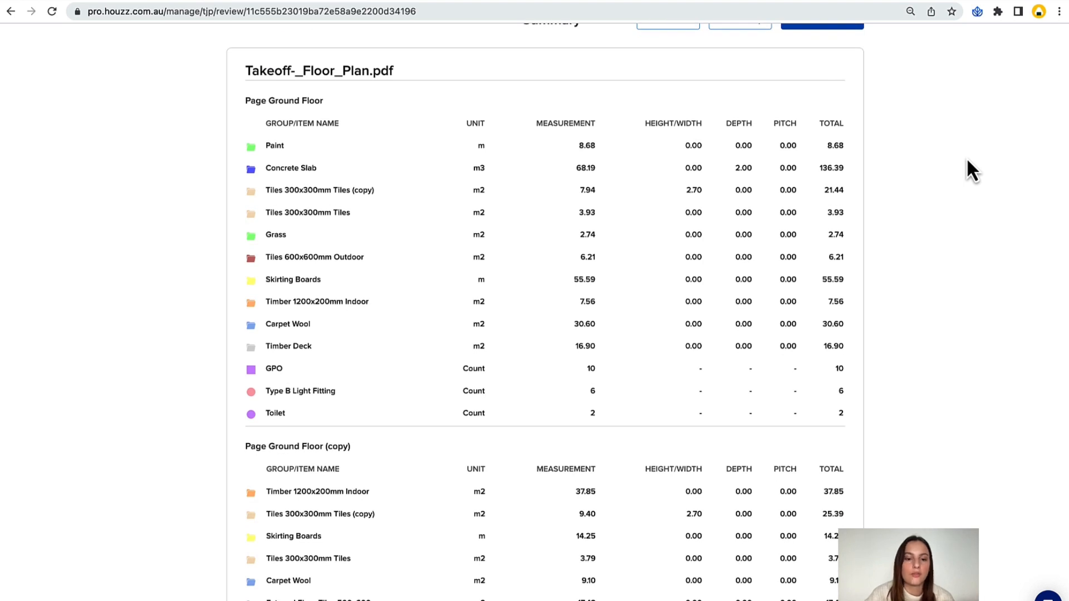
scroll(968, 161, "down", 3)
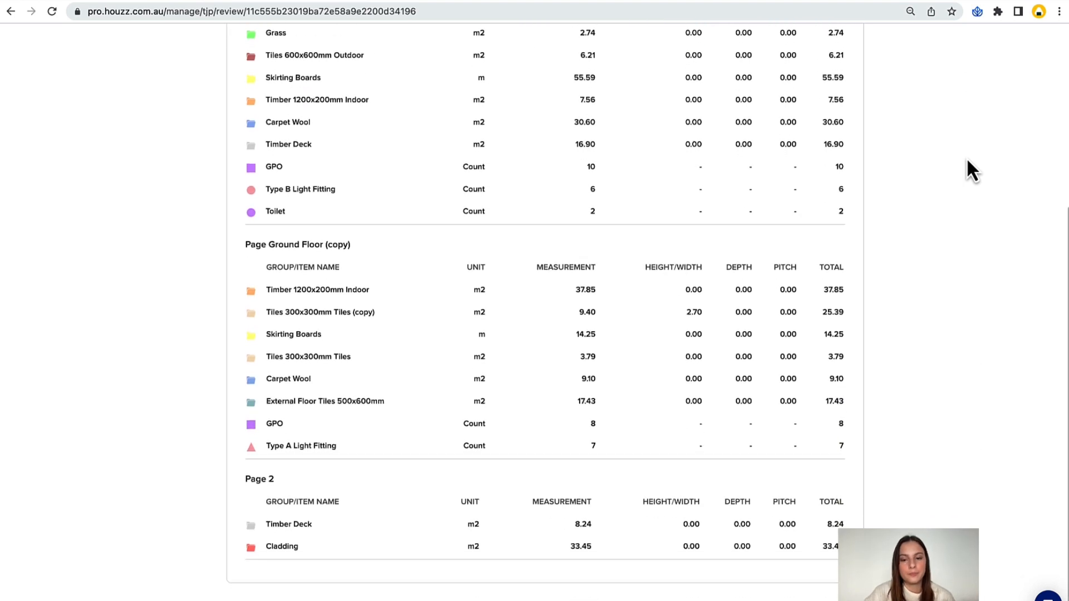
scroll(967, 161, "up", 3)
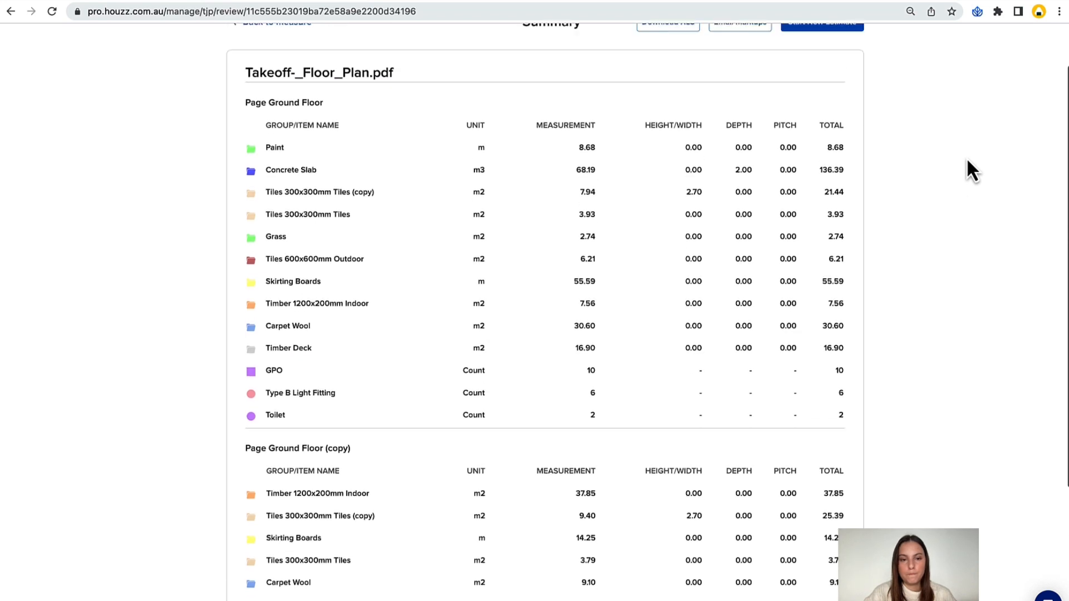
scroll(966, 157, "up", 1)
left_click(757, 81)
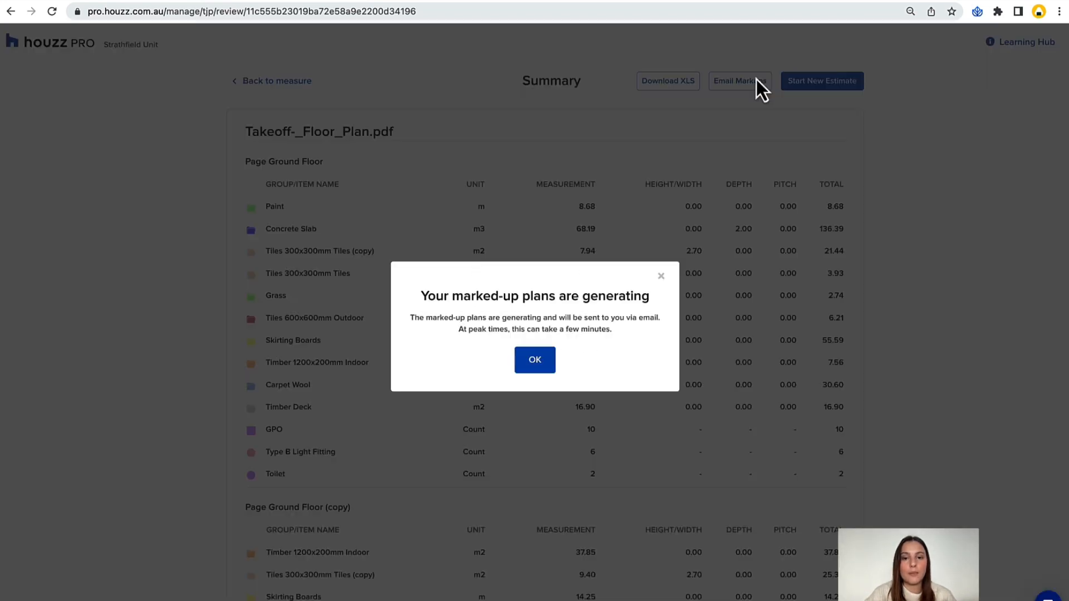
left_click(535, 362)
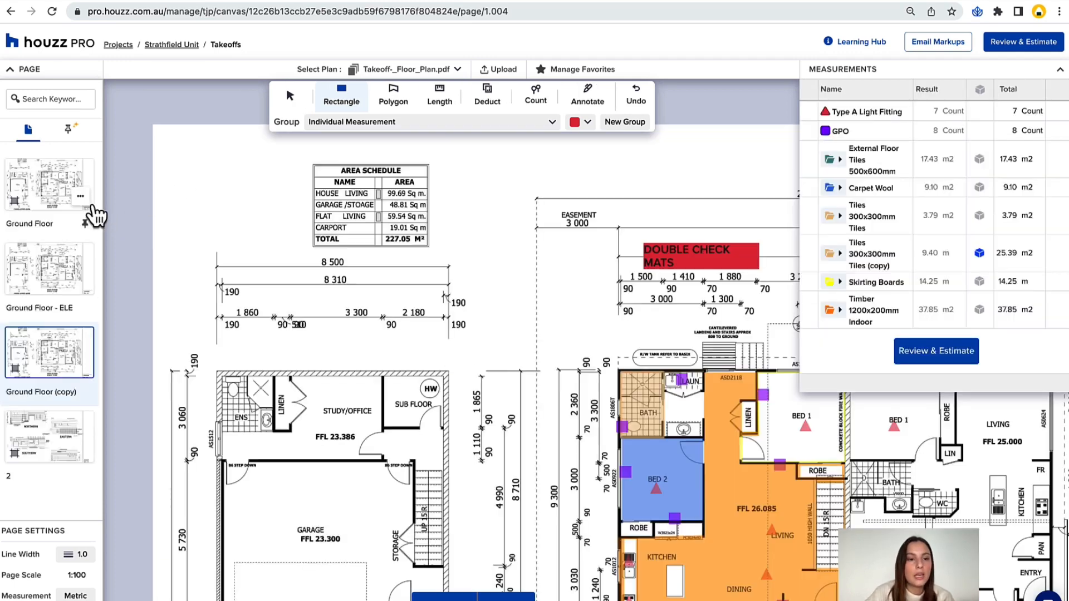
Download the Ground Floor page from the takeoff and open the downloaded PDF.
left_click(81, 197)
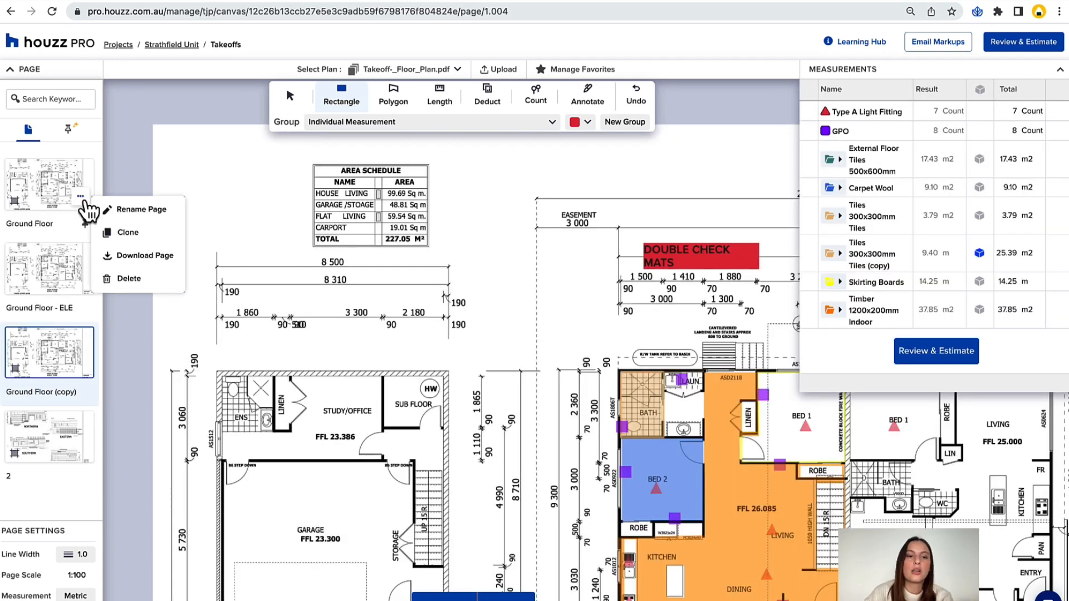
left_click(135, 257)
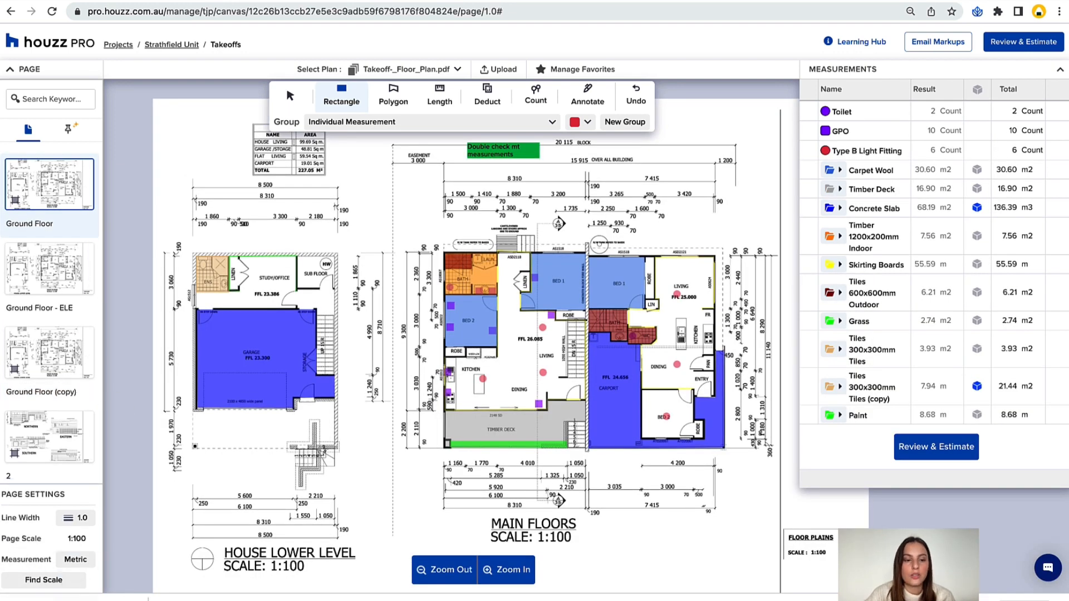
left_click(74, 598)
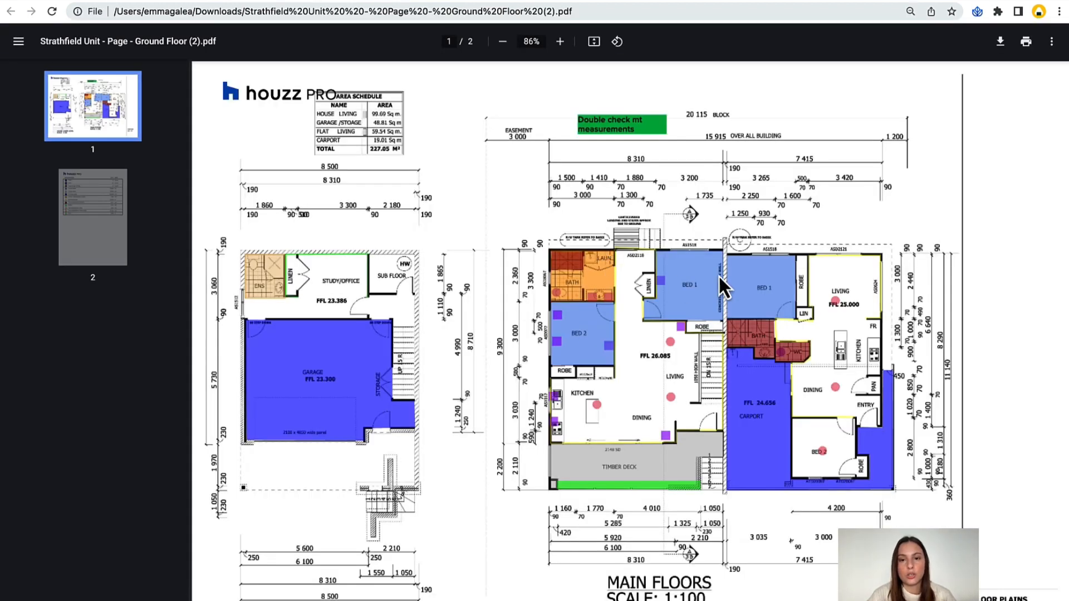
Examine the marked-up plan and the quantity list in the Ground Floor PDF, and return to the takeoff.
scroll(369, 285, "down", 10)
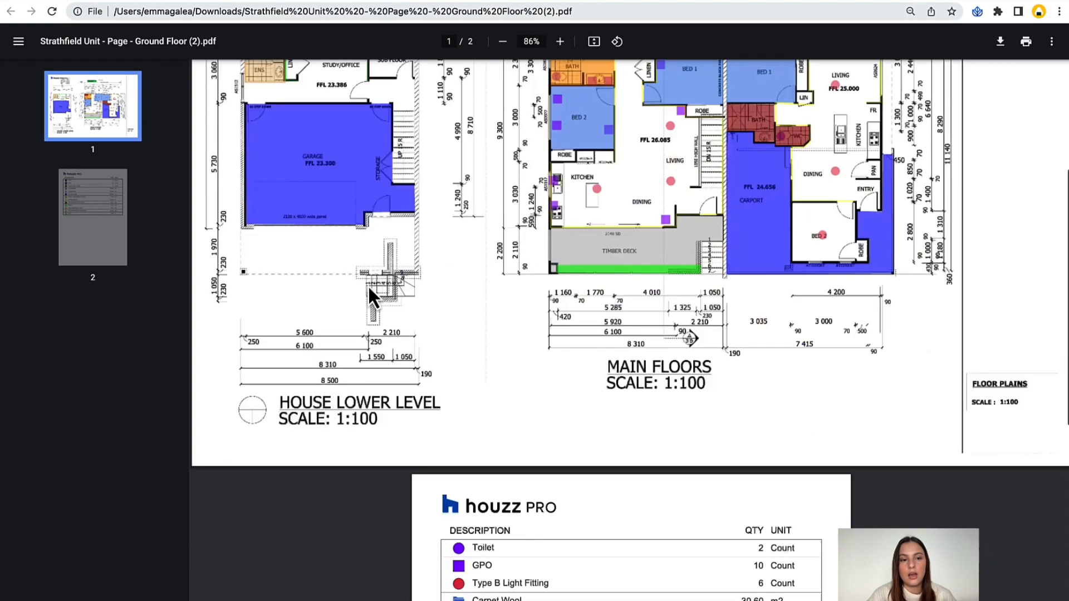
scroll(378, 397, "up", 1)
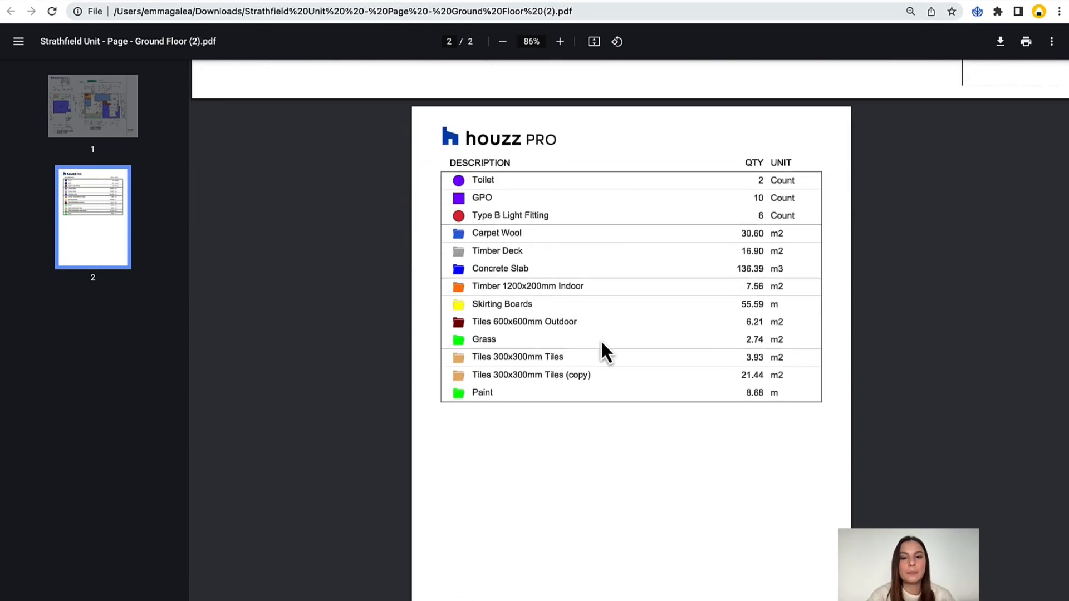
scroll(485, 389, "up", 5)
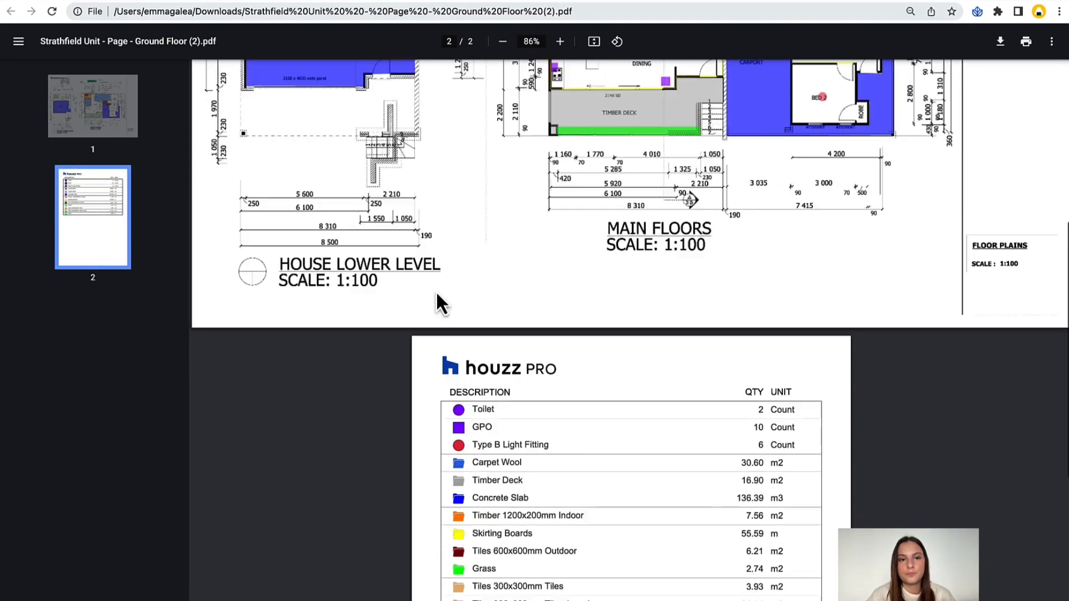
left_click(269, 2)
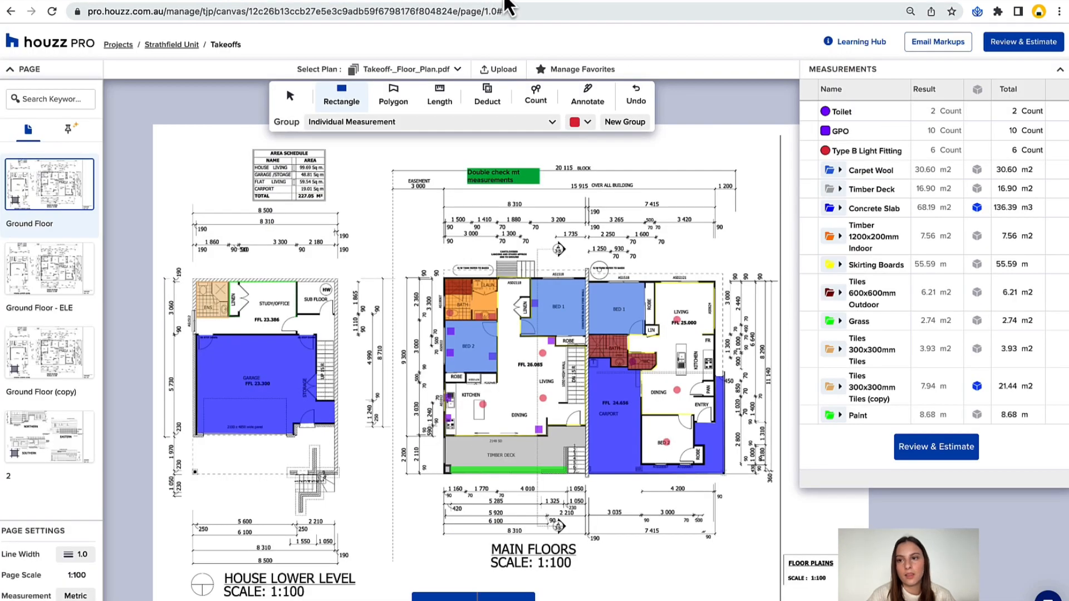
scroll(753, 119, "up", 1)
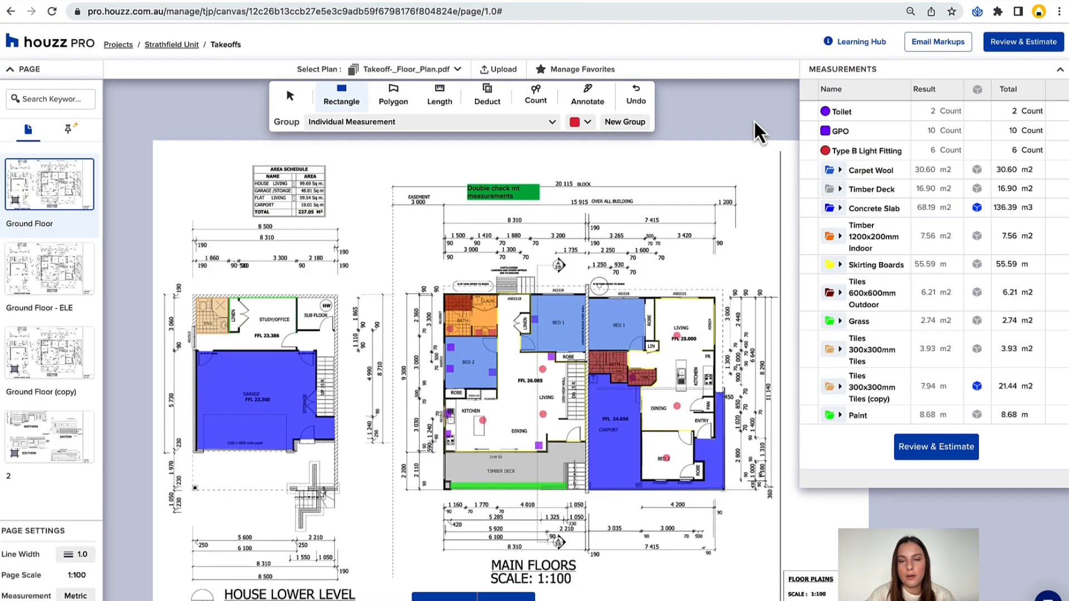
scroll(754, 119, "down", 1)
scroll(753, 119, "down", 1)
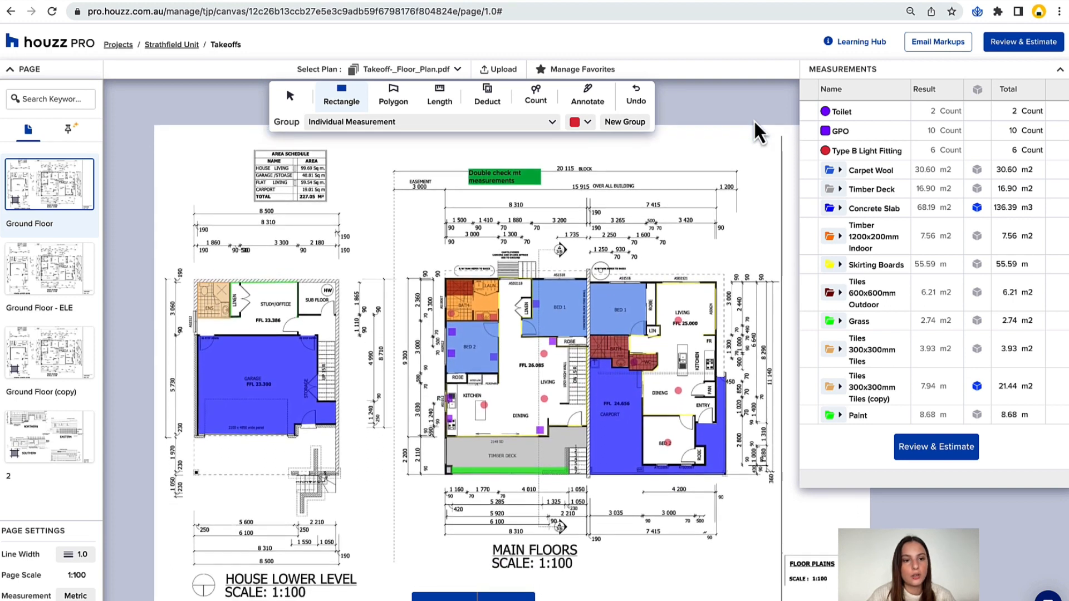
scroll(739, 112, "down", 1)
scroll(738, 112, "up", 1)
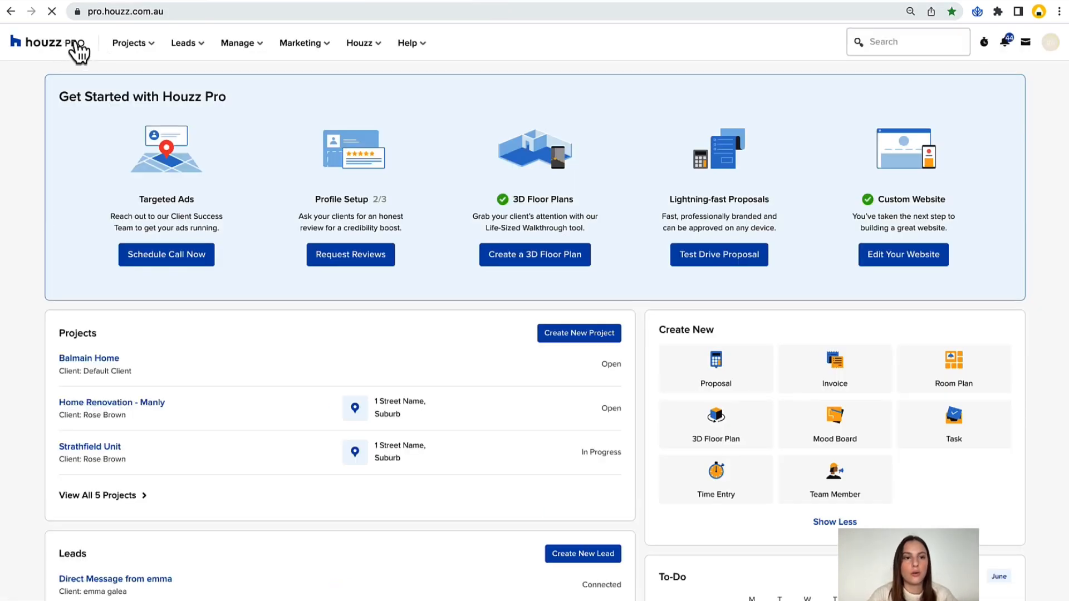
Open the Houzz Pro Help Centre from the dashboard and search it for takeoffs.
left_click(410, 46)
left_click(428, 84)
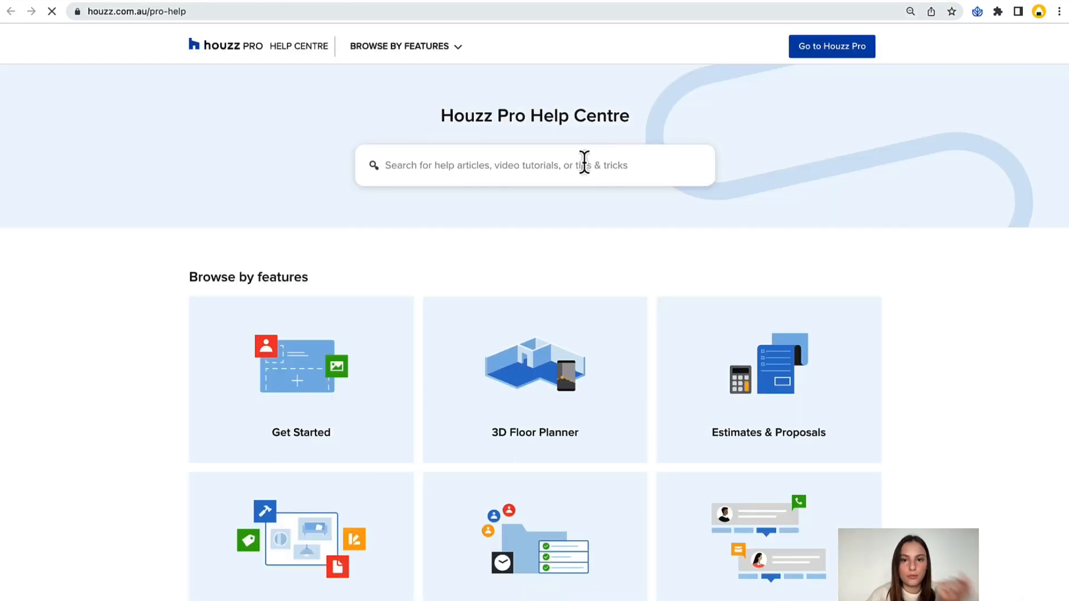
left_click(577, 161)
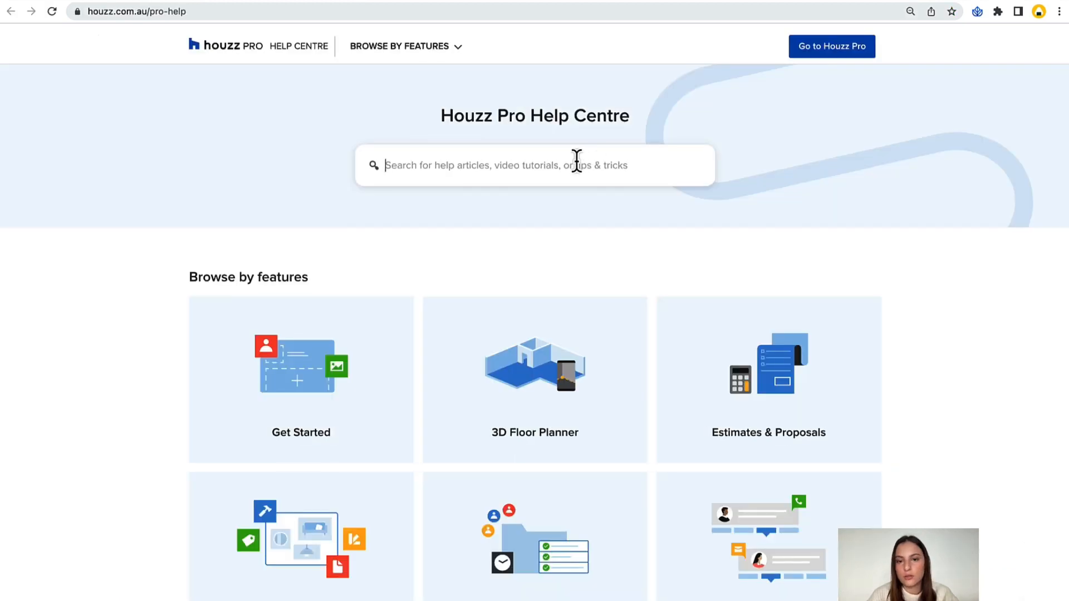
type("takeo")
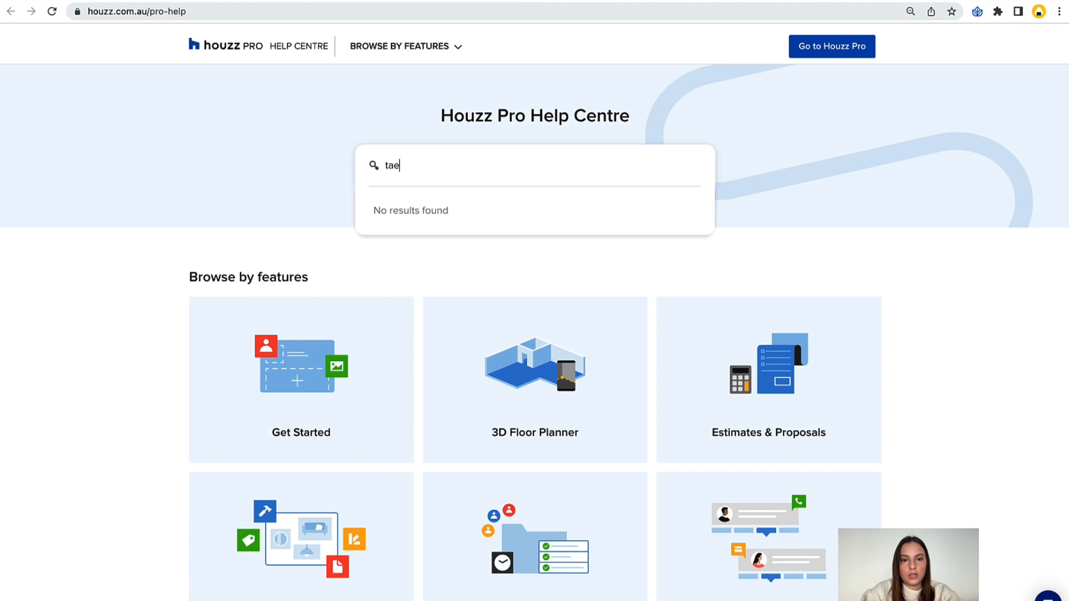
key("BackSpace")
type("offs")
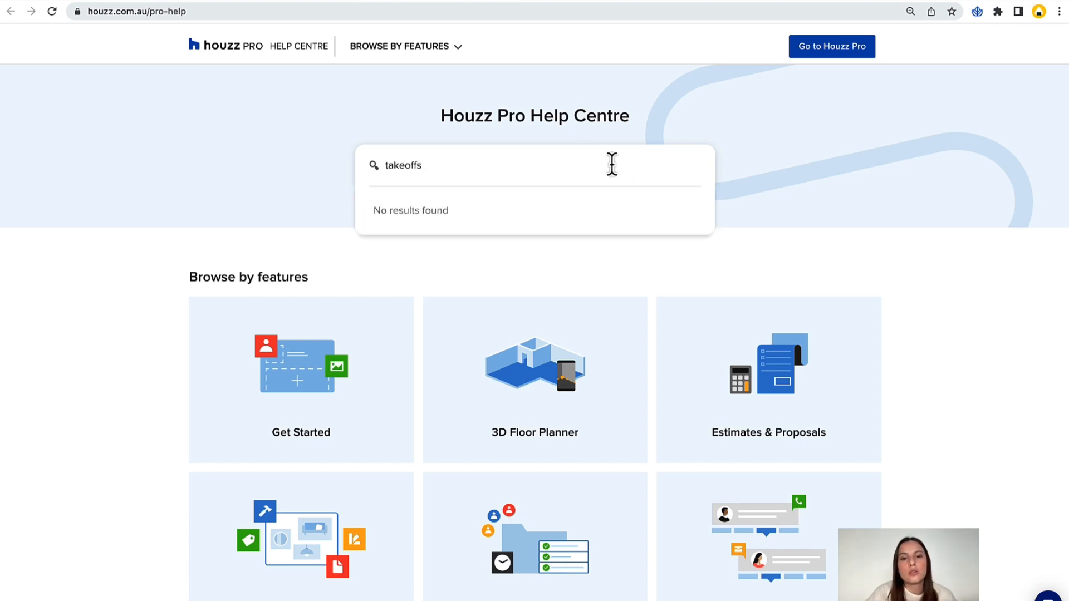
left_click(834, 220)
Return to the dashboard, open the Houzz Pro video tutorials and look through the Takeoffs videos.
left_click(301, 1)
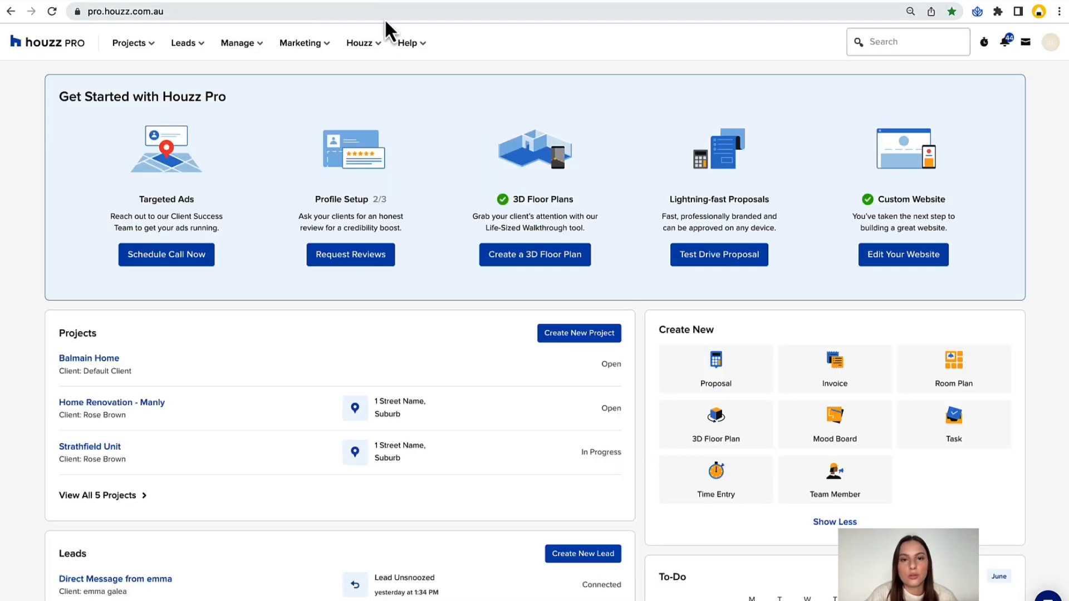
left_click(405, 44)
left_click(440, 95)
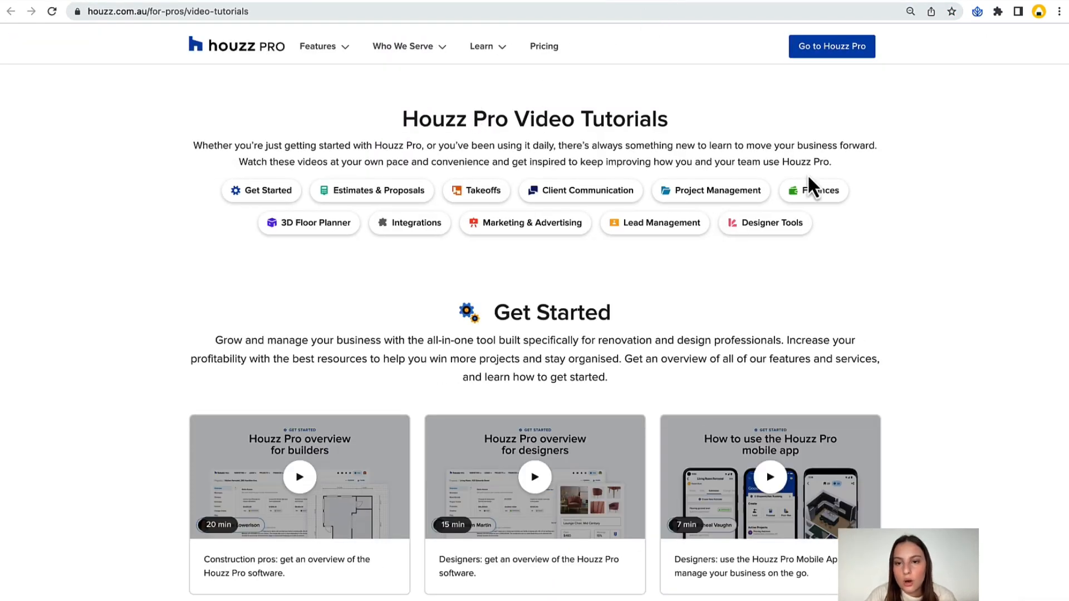
scroll(488, 204, "down", 5)
scroll(488, 189, "down", 15)
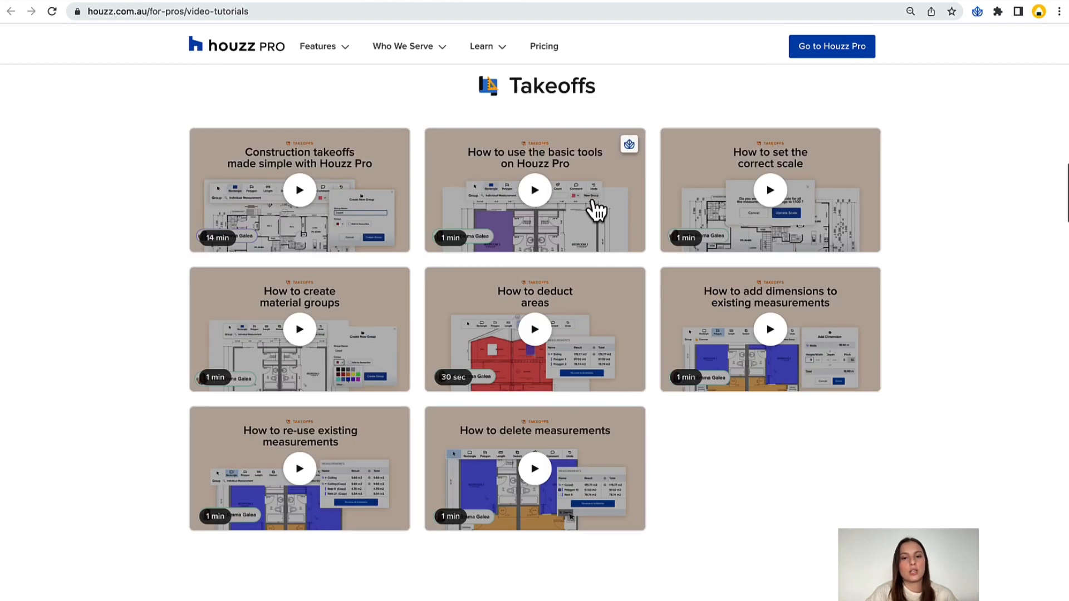
scroll(950, 303, "up", 1)
scroll(950, 297, "down", 1)
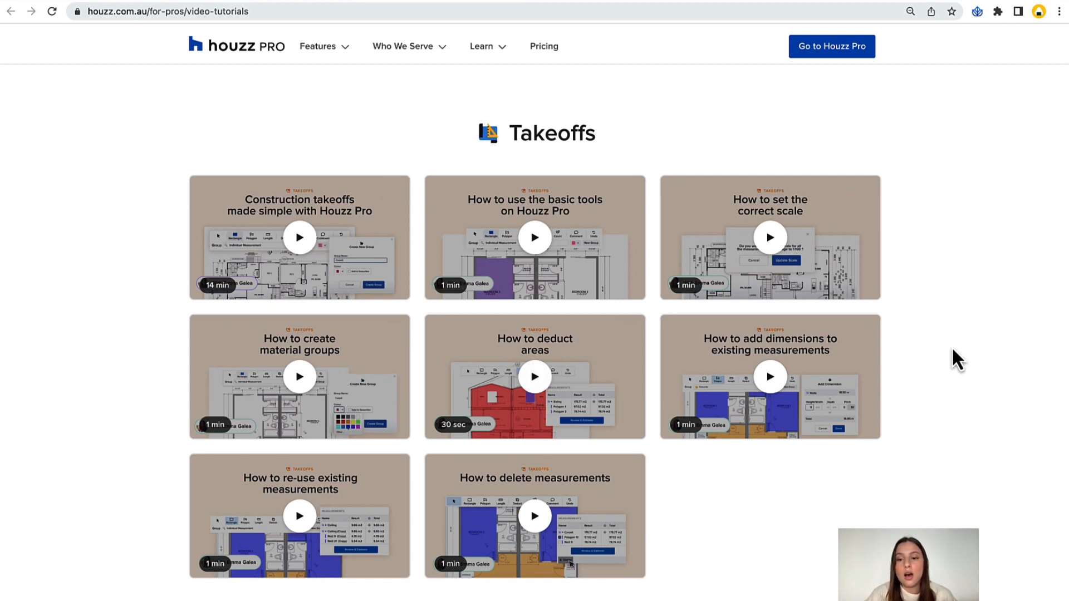
scroll(977, 327, "down", 1)
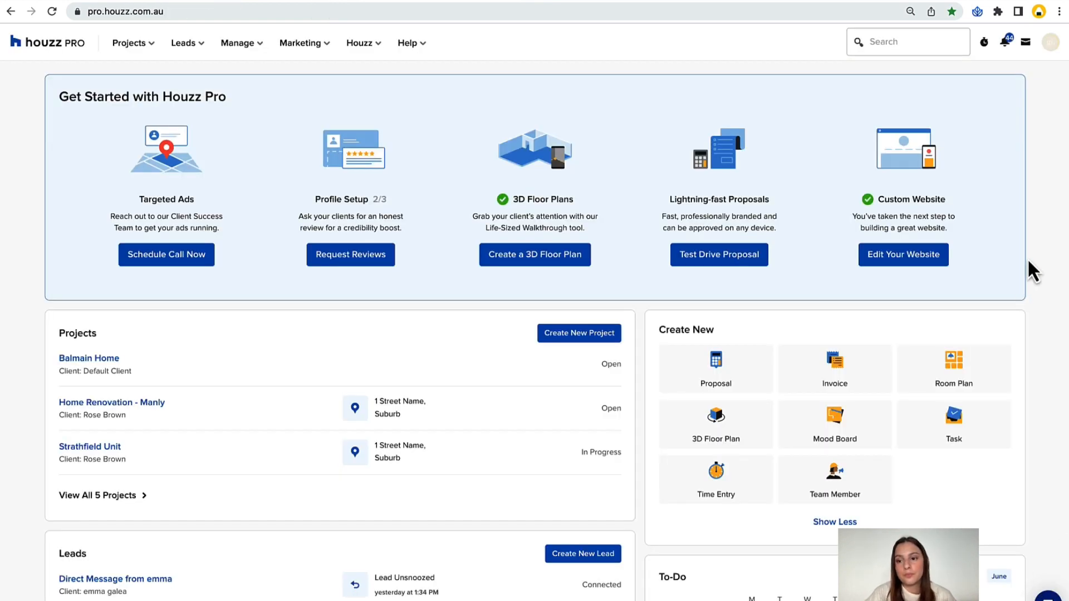
Open the Strathfield Unit project from the dashboard and show its purchase orders.
scroll(1029, 261, "down", 1)
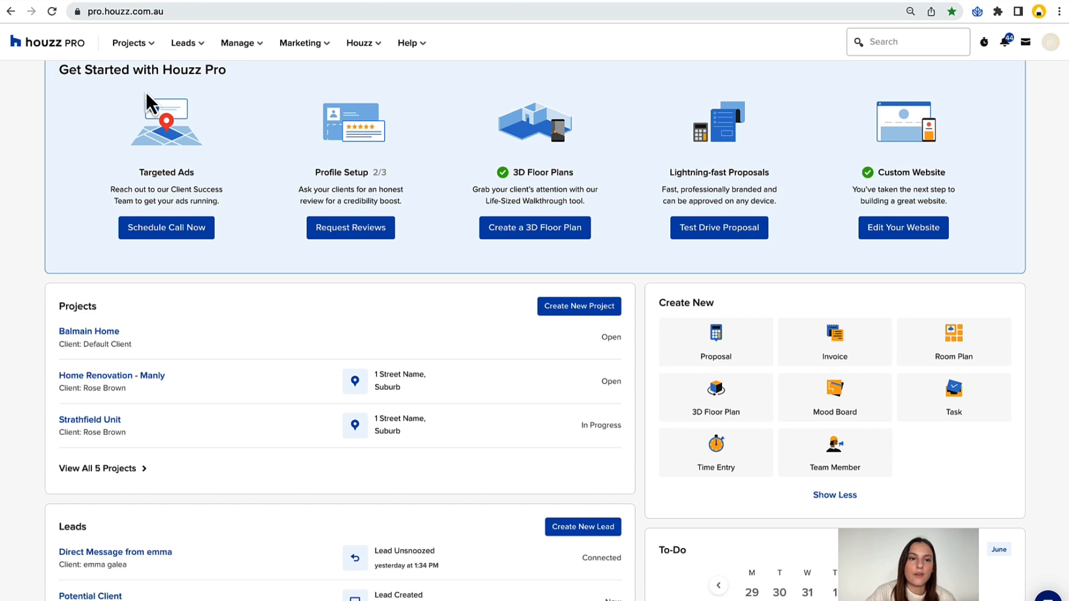
left_click(132, 49)
left_click(147, 117)
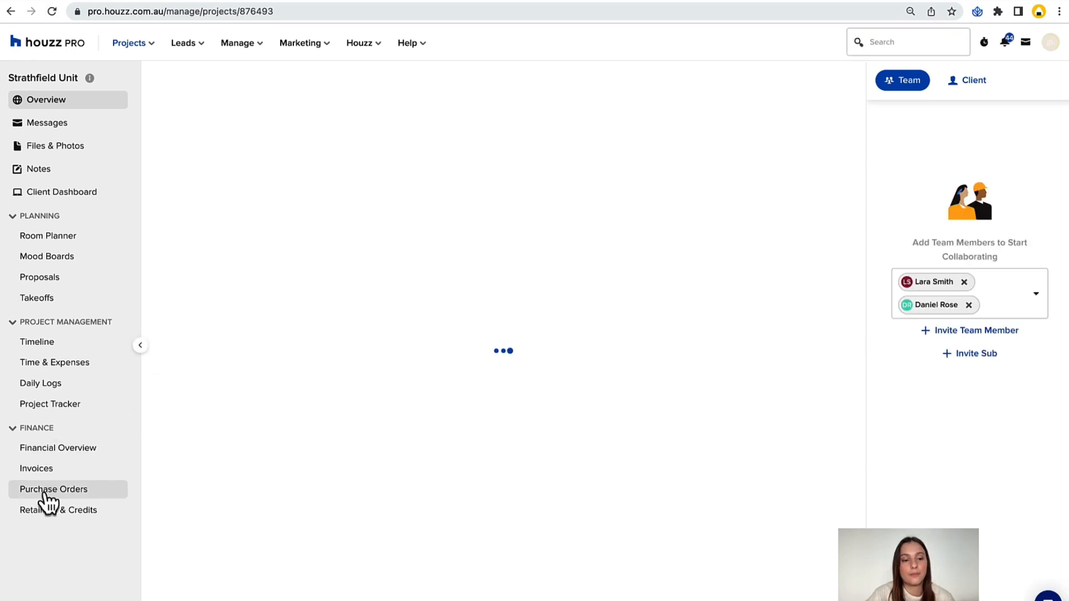
left_click(45, 493)
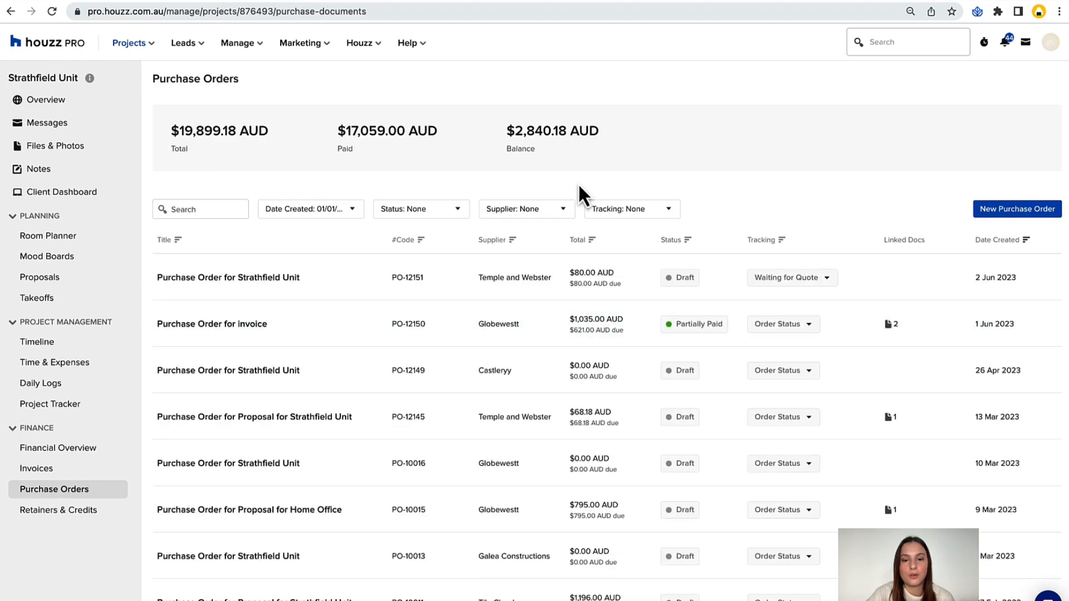
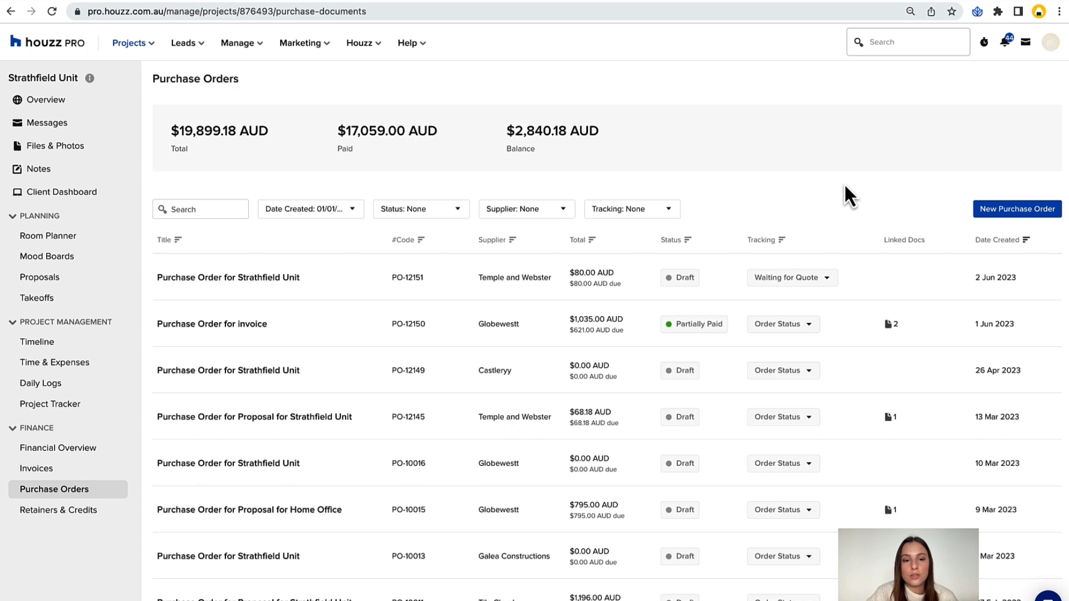
Create a new purchase order for the Strathfield Unit project with Globewestt as the supplier.
left_click(1011, 222)
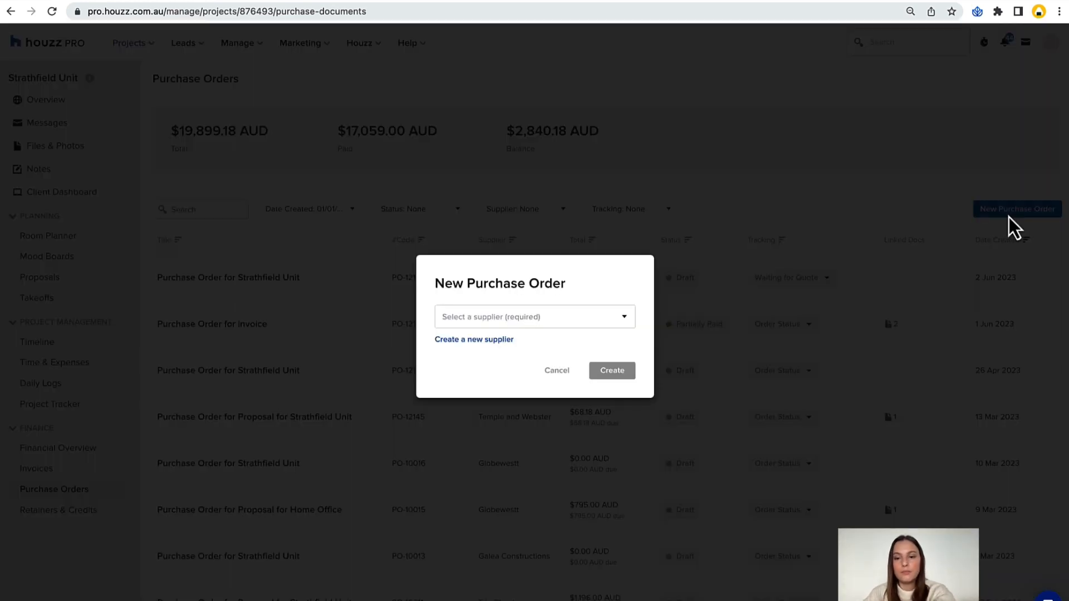
left_click(612, 319)
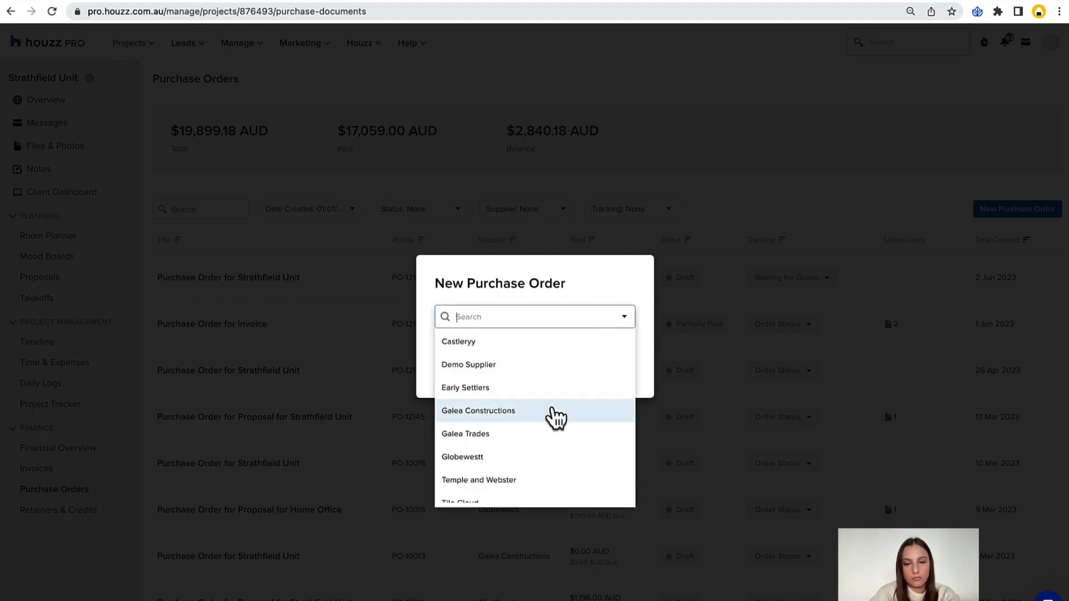
scroll(556, 417, "down", 1)
left_click(526, 452)
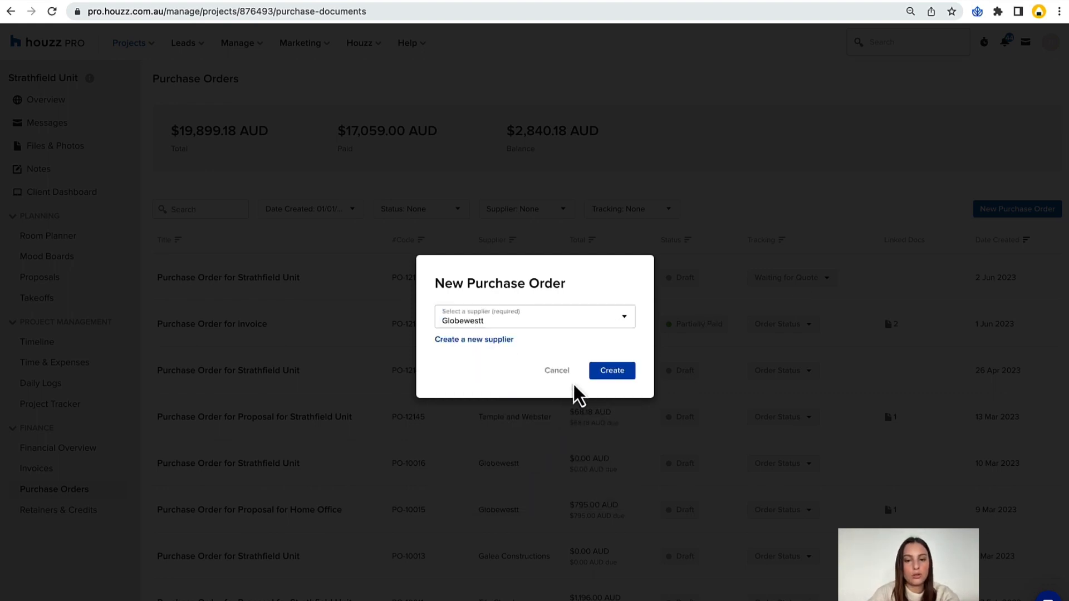
left_click(620, 371)
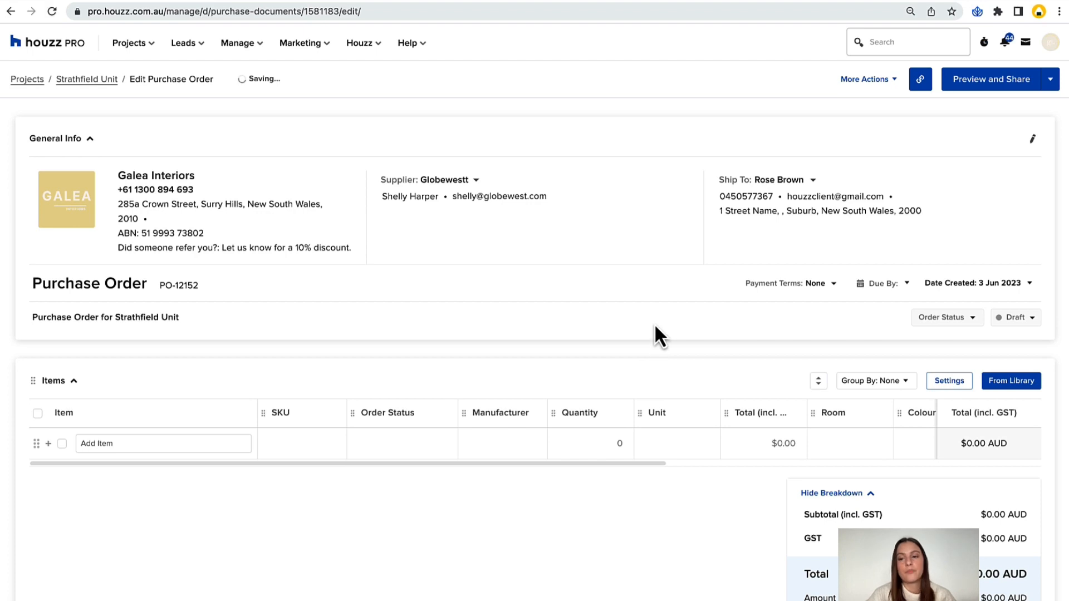
Look over the purchase order's general info and the project, supplier and custom address options for Ship To.
scroll(655, 322, "down", 1)
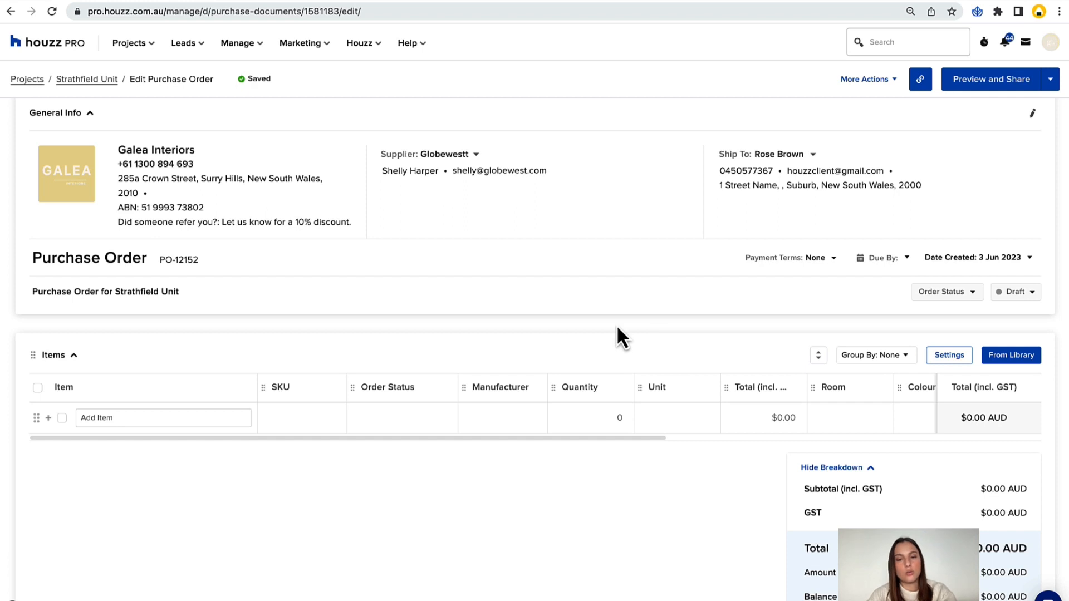
scroll(617, 325, "up", 1)
scroll(616, 325, "down", 1)
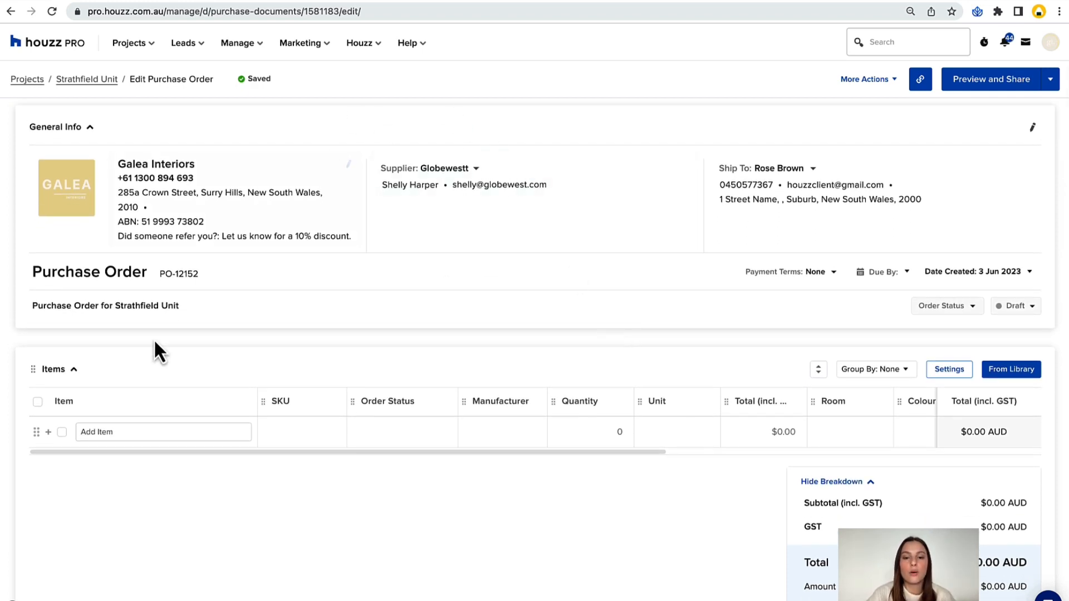
scroll(154, 338, "down", 10)
scroll(107, 339, "down", 3)
scroll(107, 339, "up", 13)
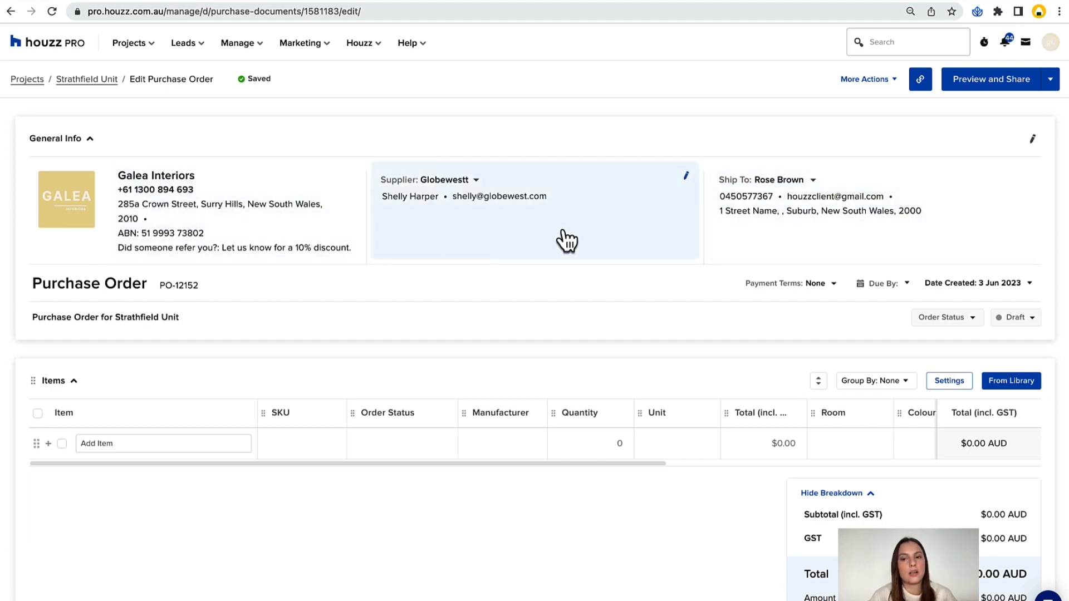
left_click(813, 192)
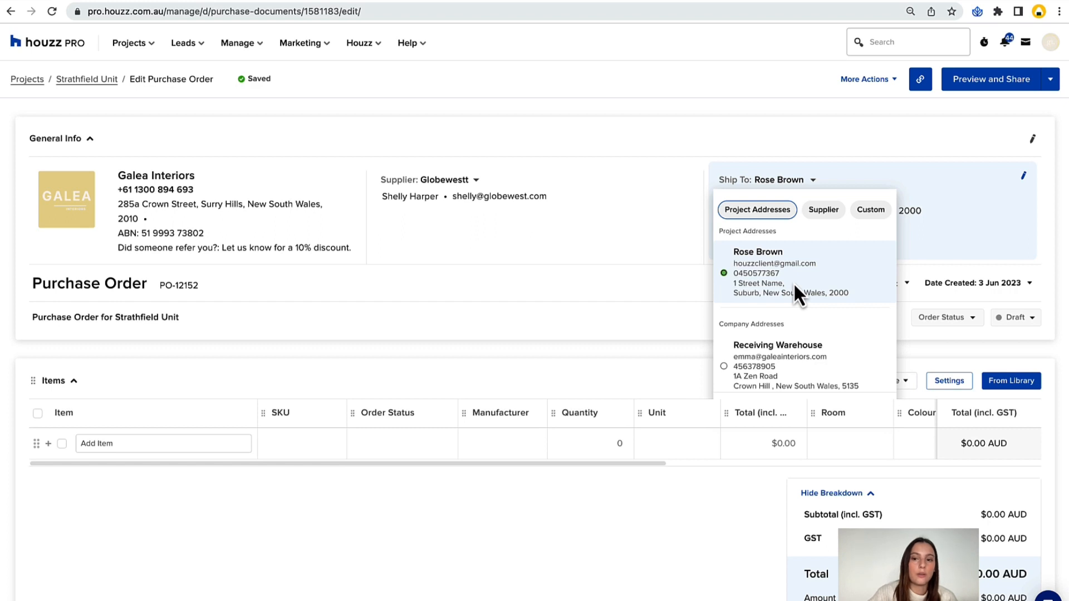
scroll(794, 282, "down", 3)
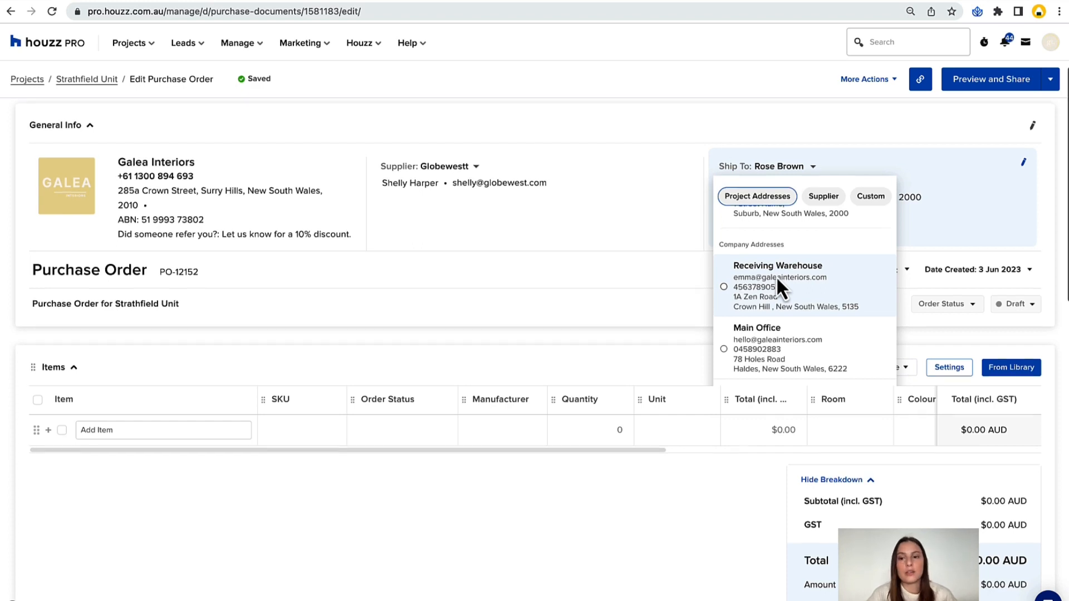
scroll(776, 276, "down", 1)
left_click(823, 196)
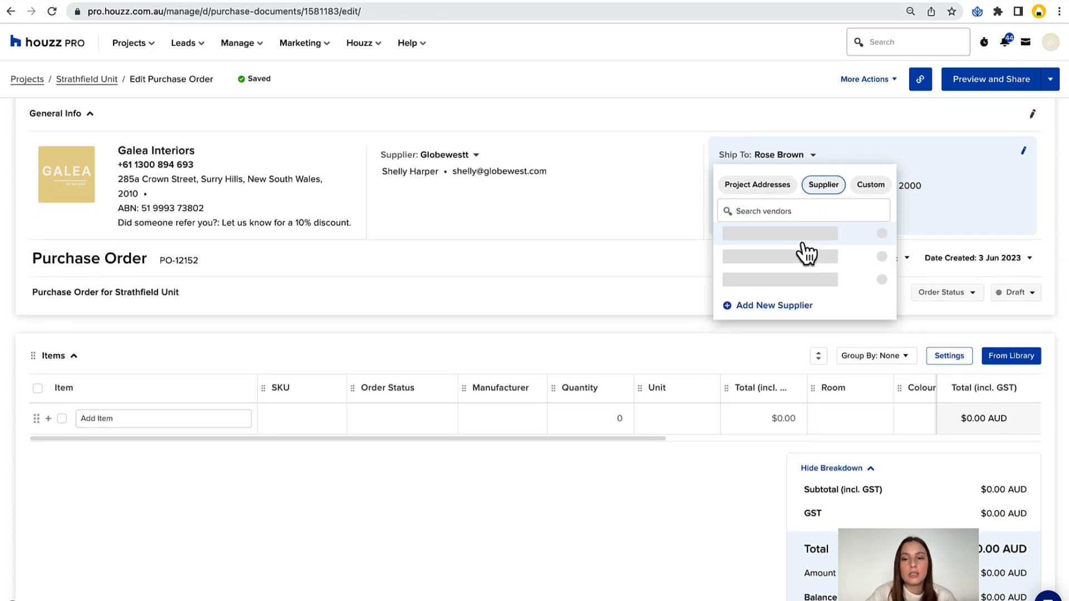
left_click(863, 190)
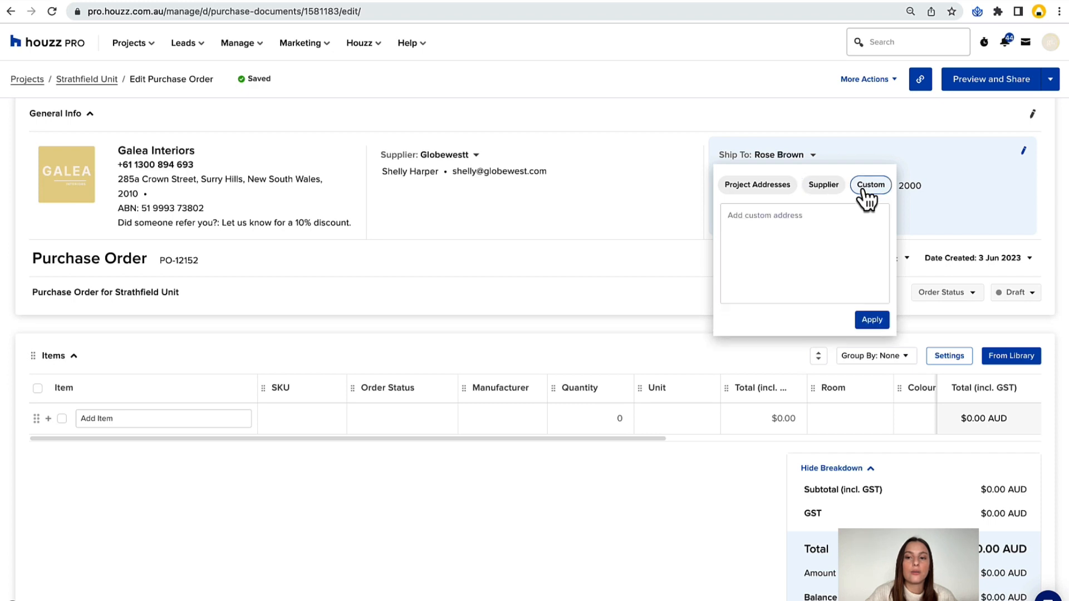
left_click(828, 191)
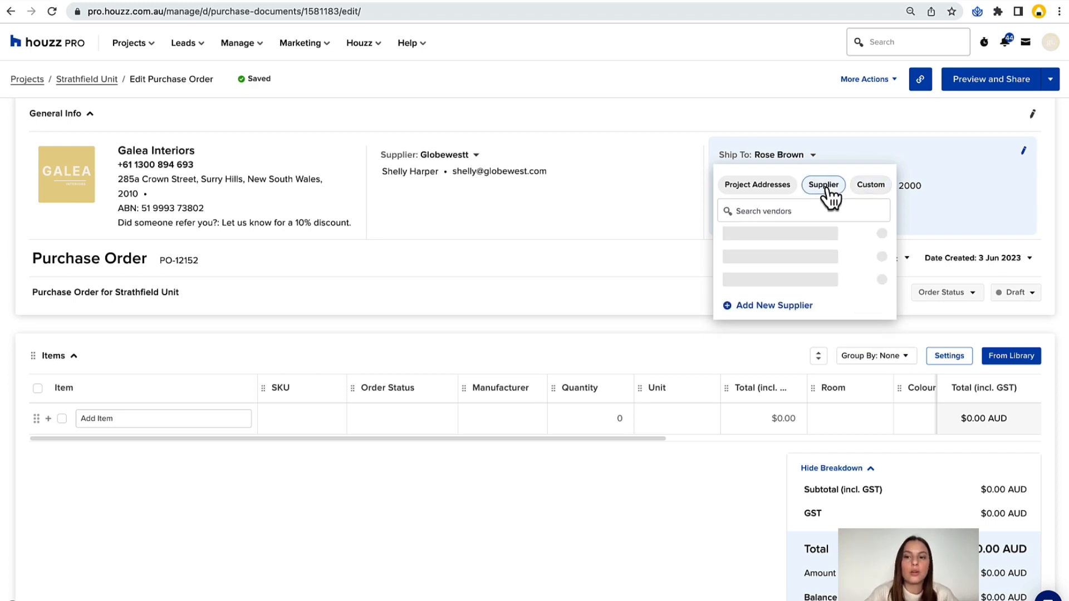
left_click(885, 192)
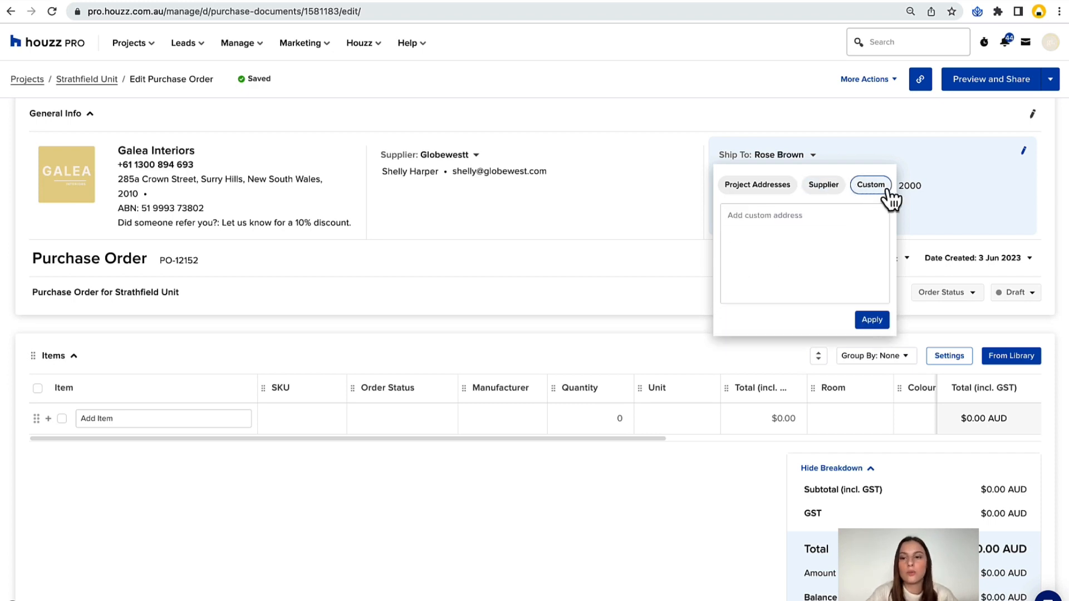
left_click(1043, 221)
Hide the Manufacturer column in the item table settings, keep Order Status shown, and save the settings.
scroll(529, 280, "down", 1)
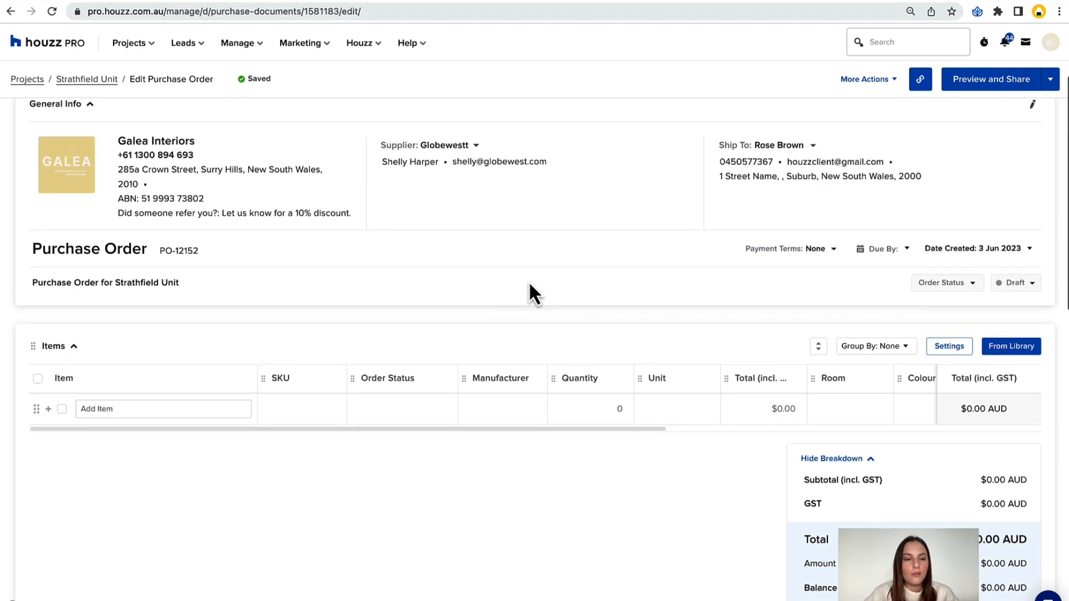
scroll(529, 281, "down", 2)
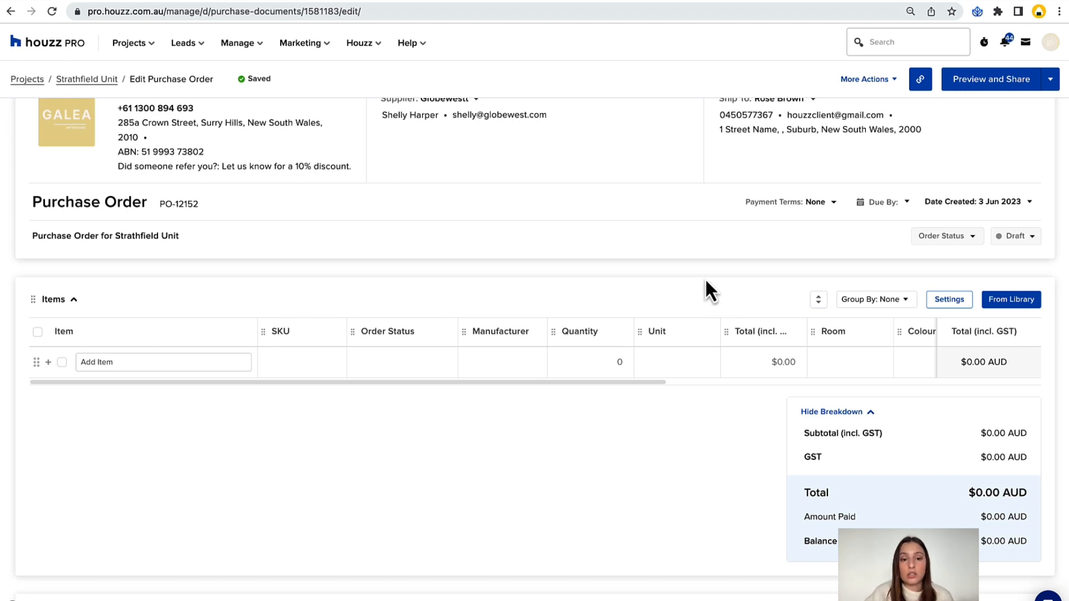
scroll(780, 262, "down", 1)
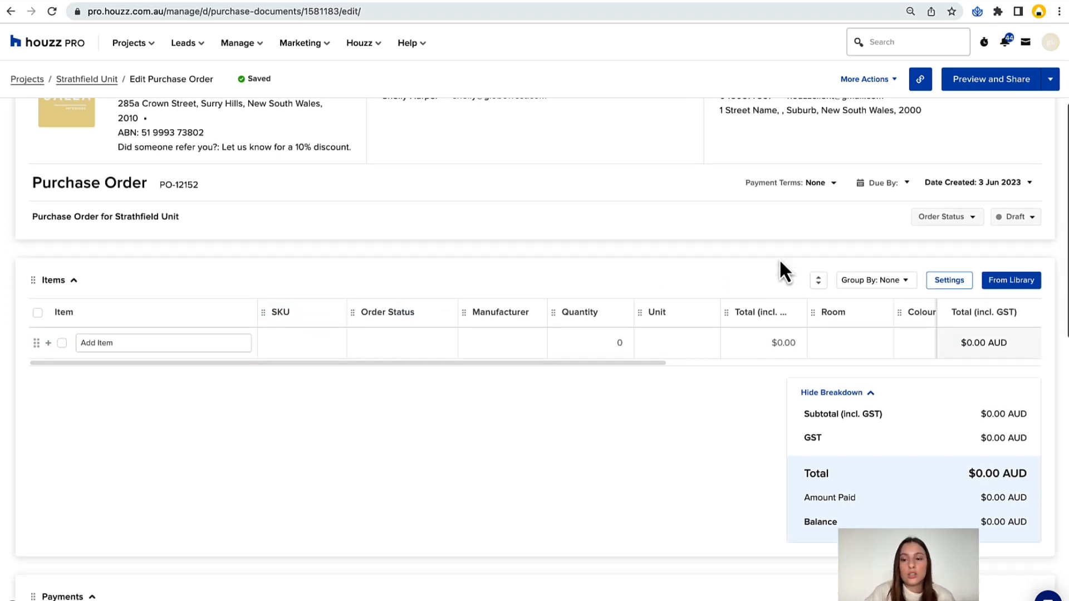
scroll(779, 267, "down", 2)
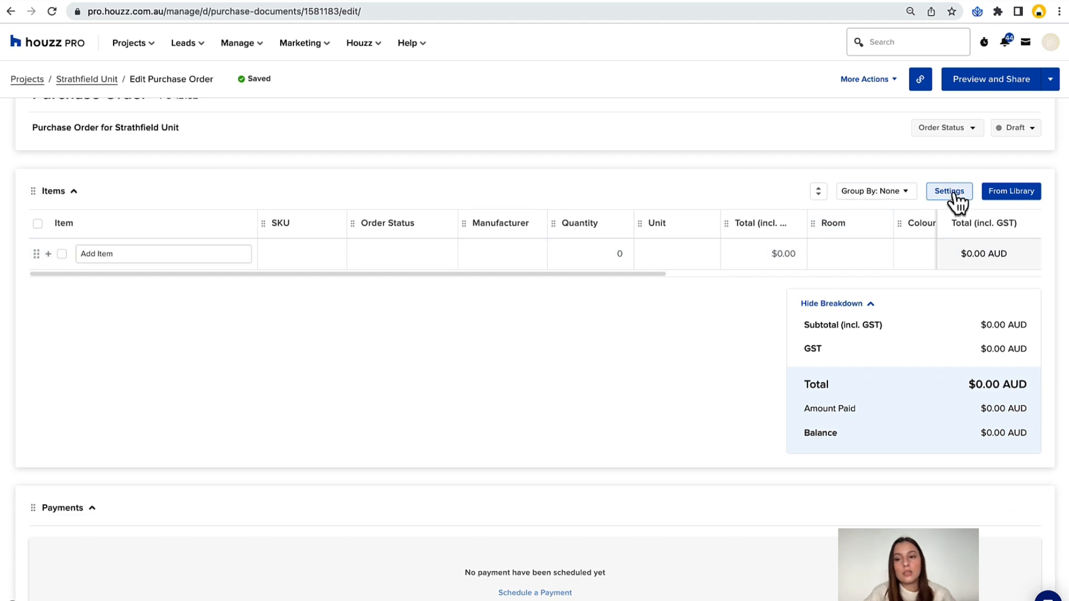
left_click(949, 191)
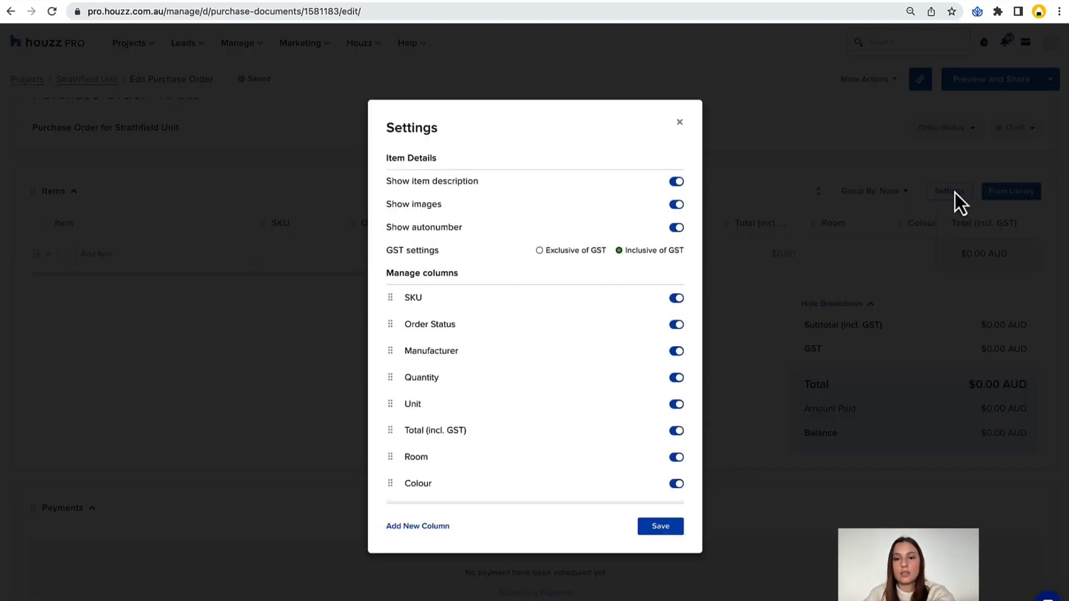
left_click(673, 328)
left_click(680, 328)
left_click(676, 352)
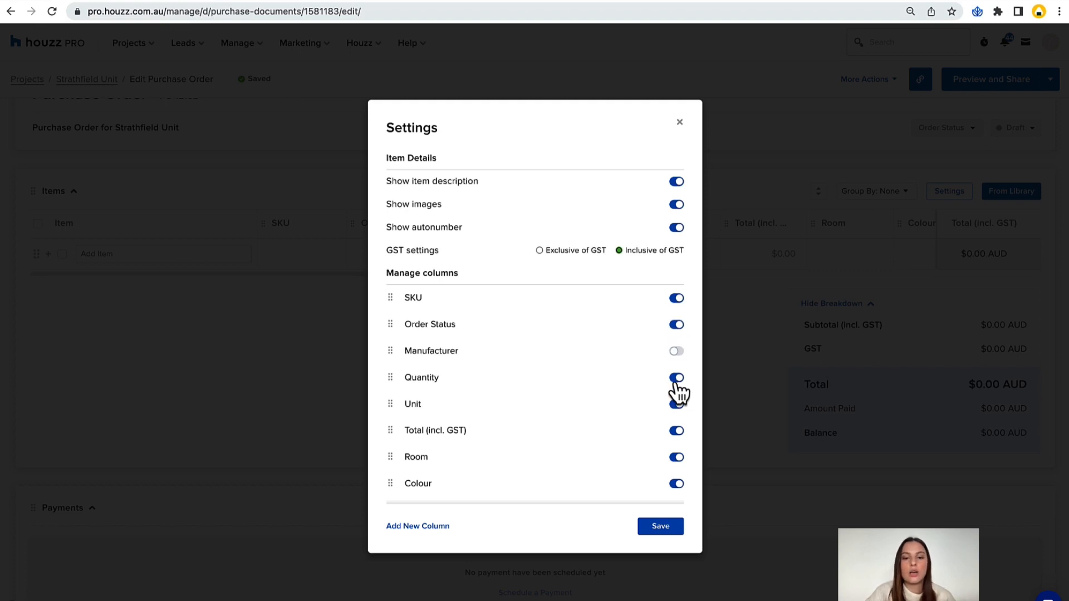
left_click(666, 532)
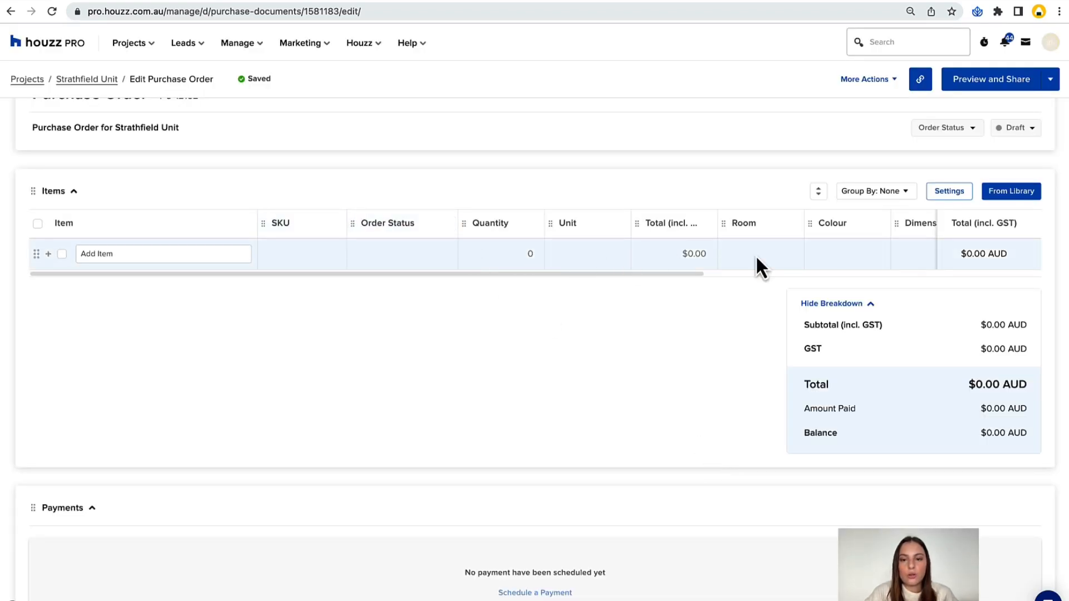
Add the Franklin Dining Armchair, Orion Pillar Coffee Table and Orange Ottoman to the purchase order from the project's items.
left_click(1010, 195)
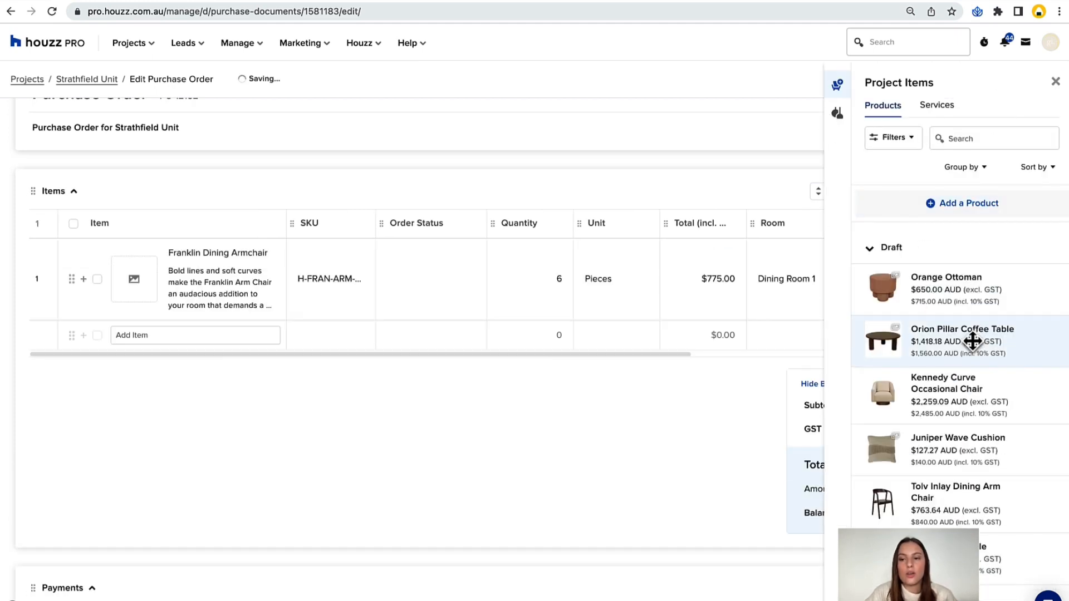
left_click(973, 341)
left_click(953, 299)
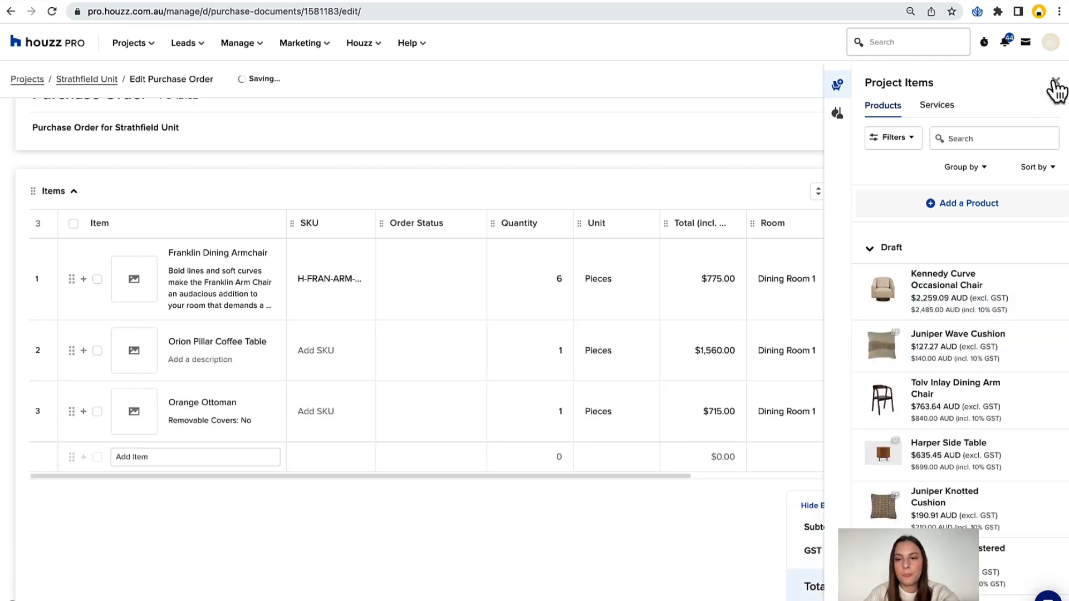
left_click(1054, 83)
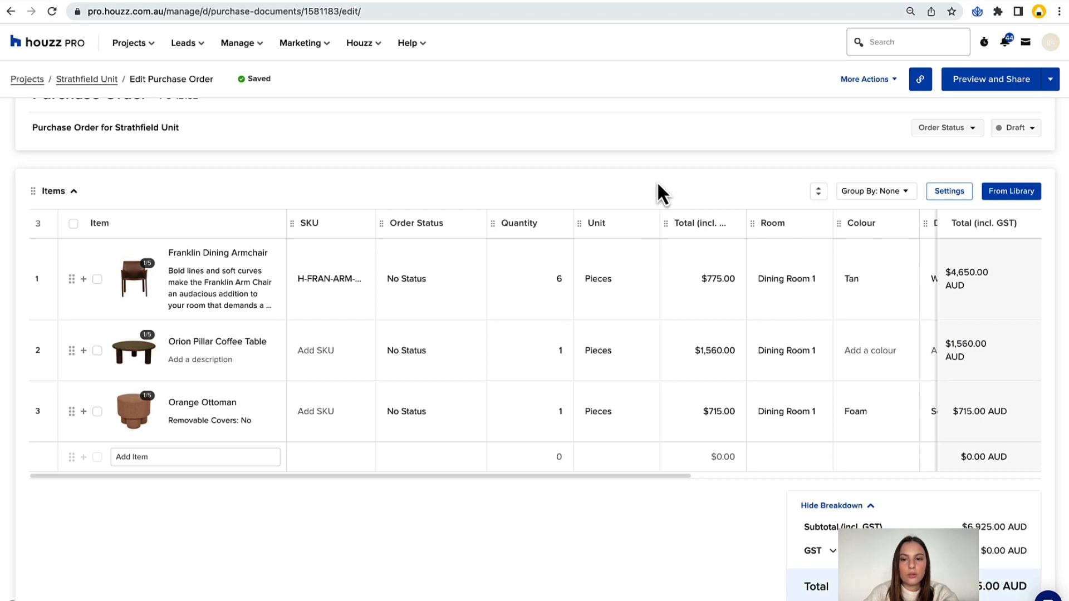
Set the SKU of the Orion Pillar Coffee Table to SHU9NNN and of the Orange Ottoman to HUSE3.
scroll(633, 340, "up", 1)
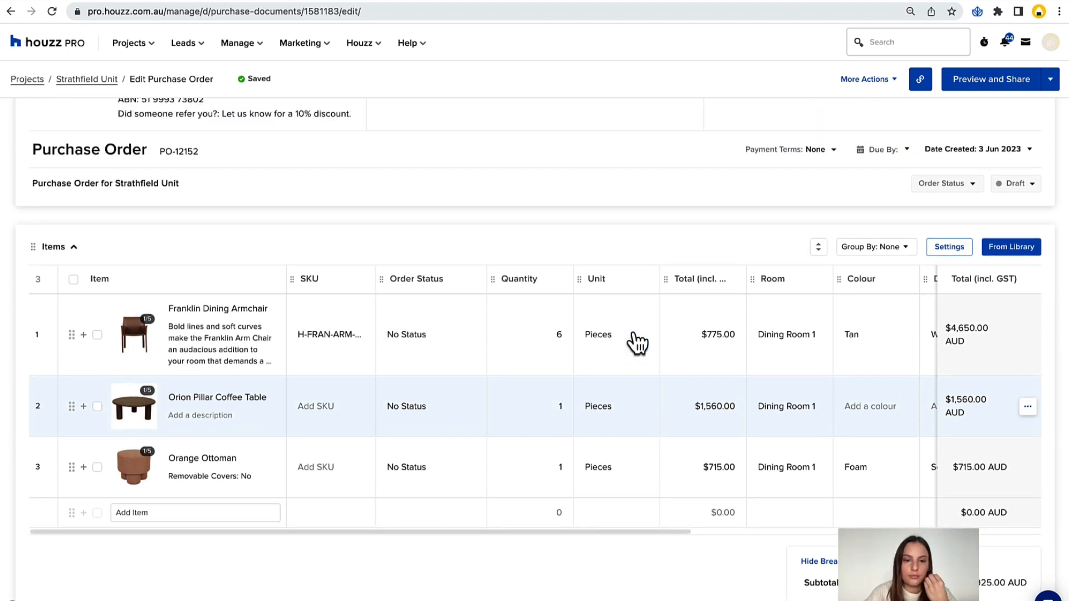
left_click(310, 406)
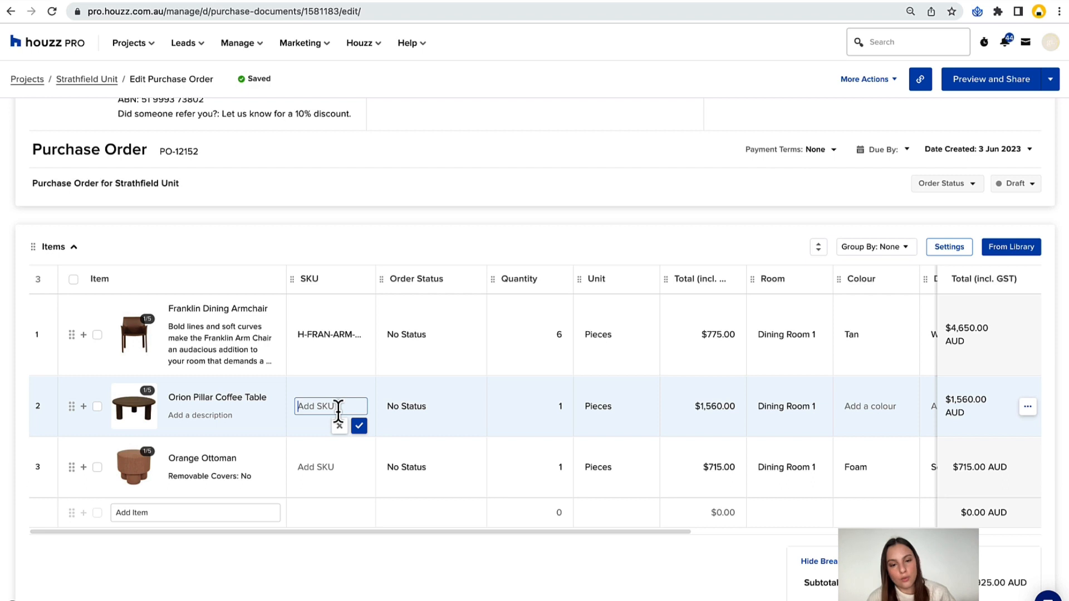
type("SHU9NN")
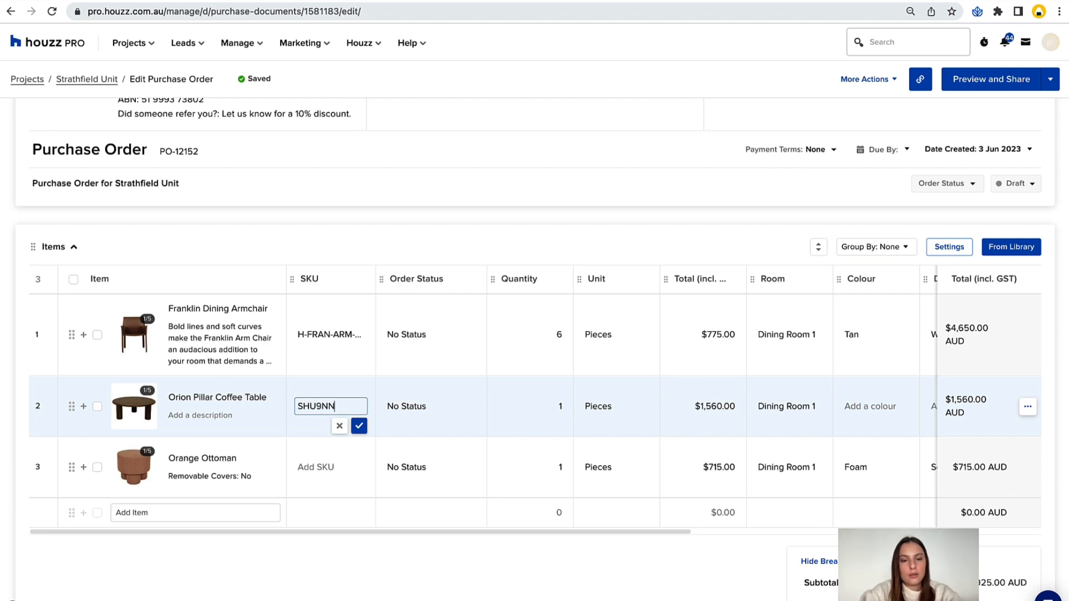
type("N")
left_click(332, 468)
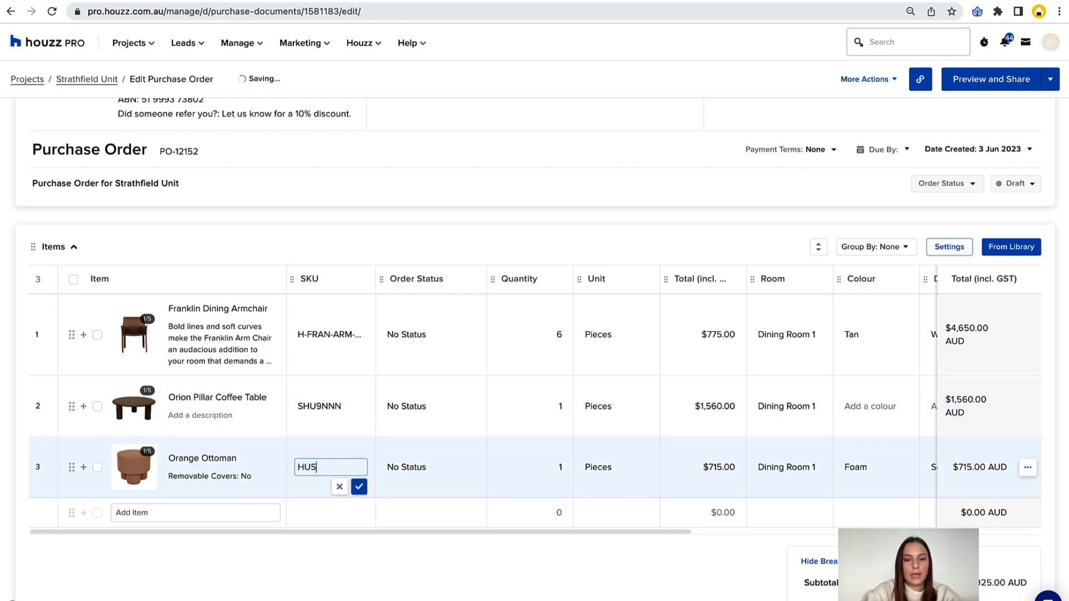
left_click(430, 553)
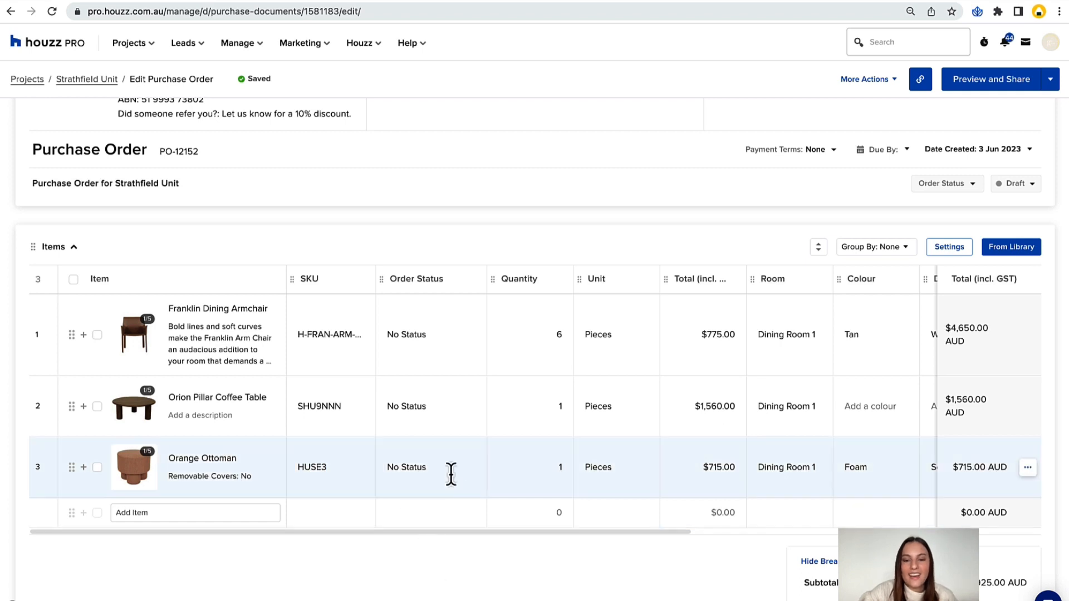
Set the colour of the Orion Pillar Coffee Table to oak.
scroll(451, 474, "right", 1)
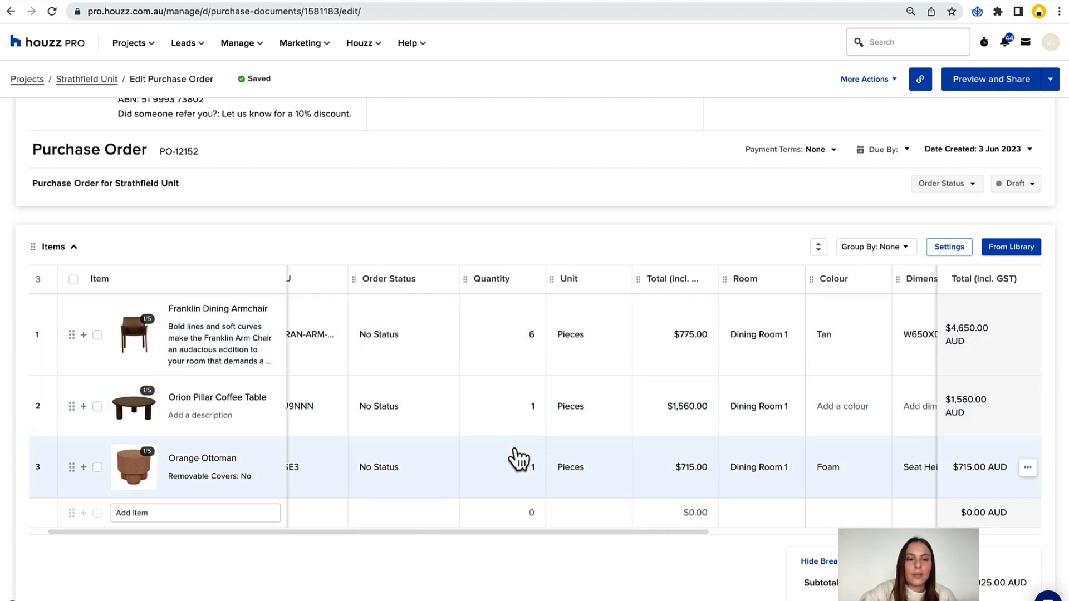
scroll(537, 449, "right", 4)
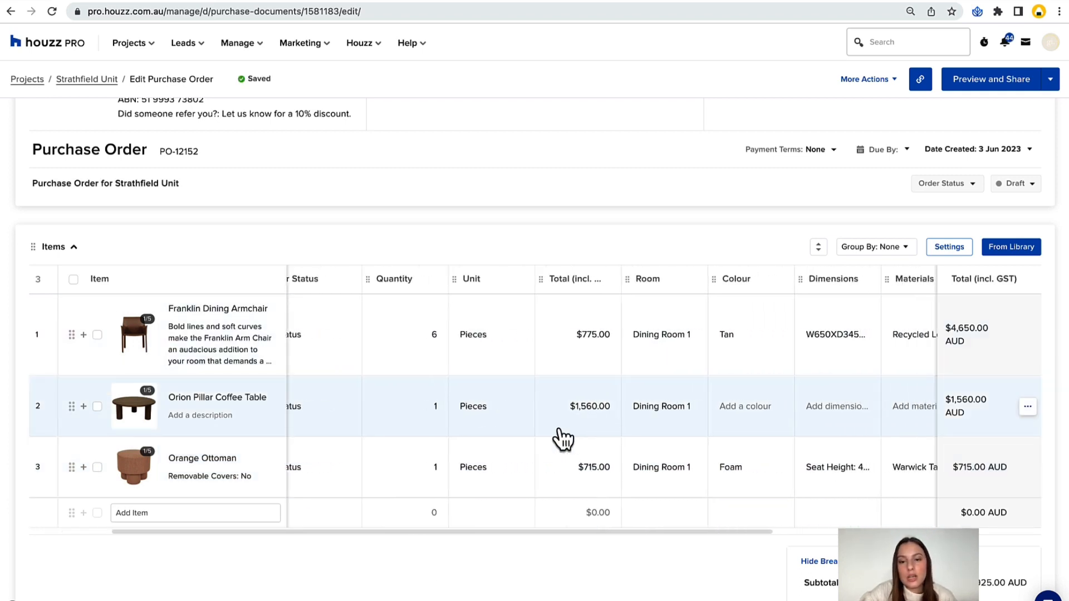
scroll(572, 471, "right", 3)
left_click(640, 406)
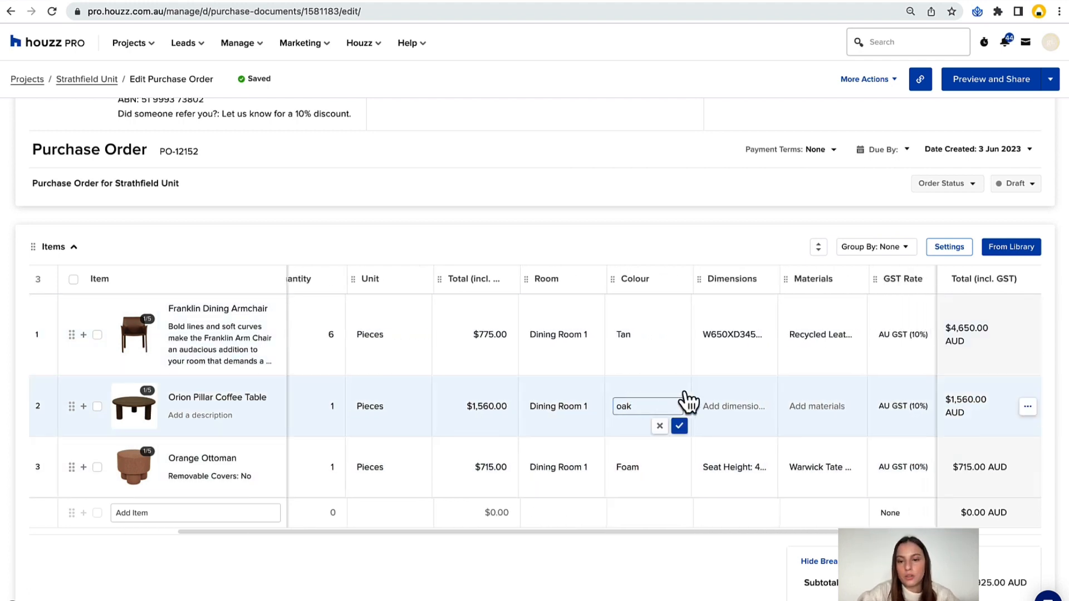
scroll(687, 401, "right", 4)
left_click(674, 412)
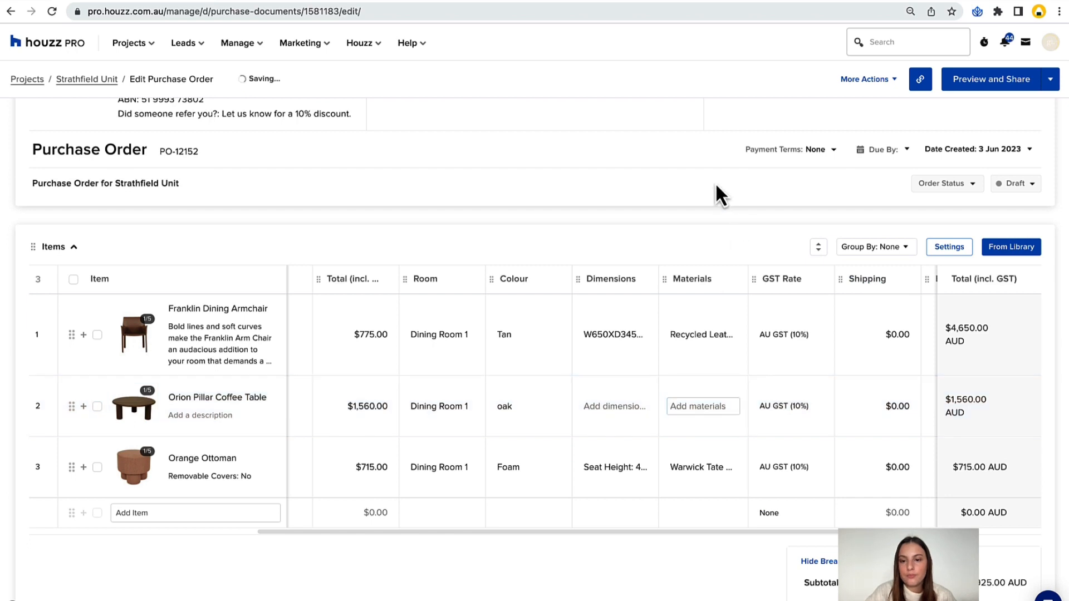
Return to the start of the item table and open the item overview of the Franklin Dining Armchair.
scroll(706, 312, "left", 12)
scroll(632, 181, "down", 1)
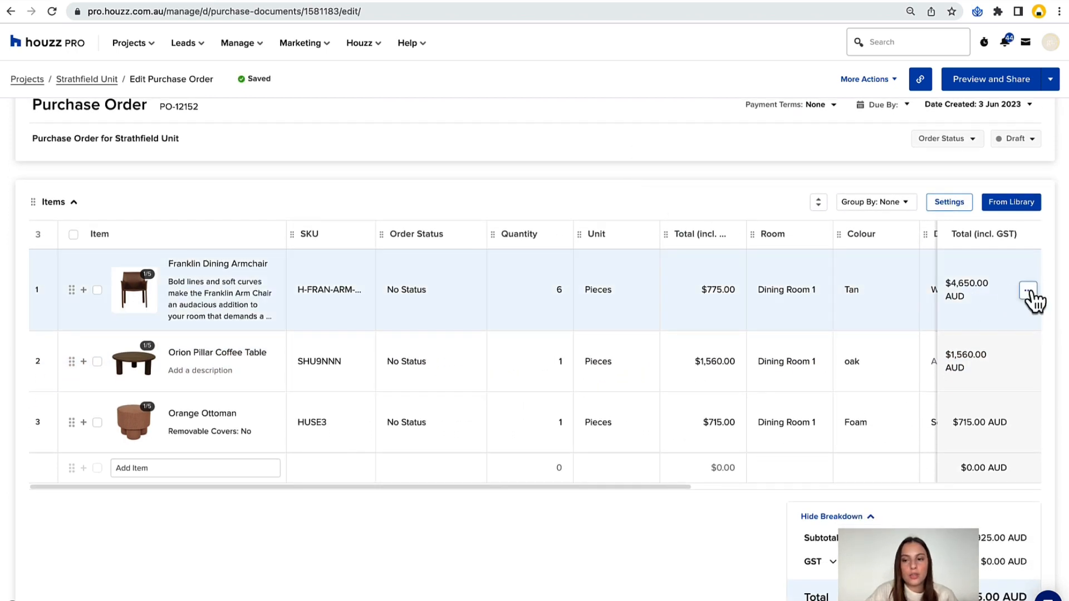
left_click(1028, 290)
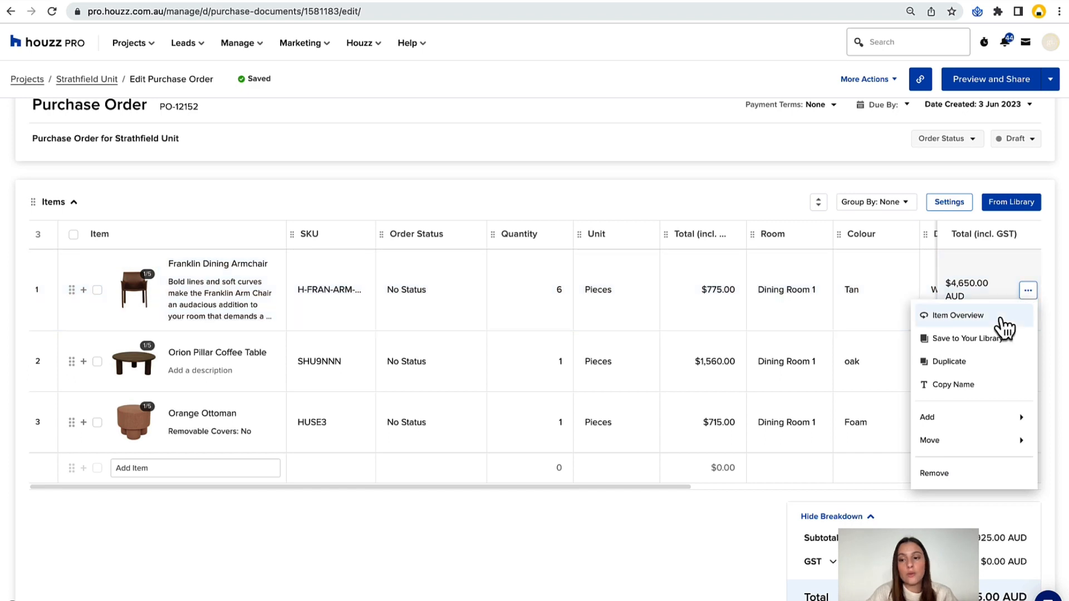
left_click(1001, 318)
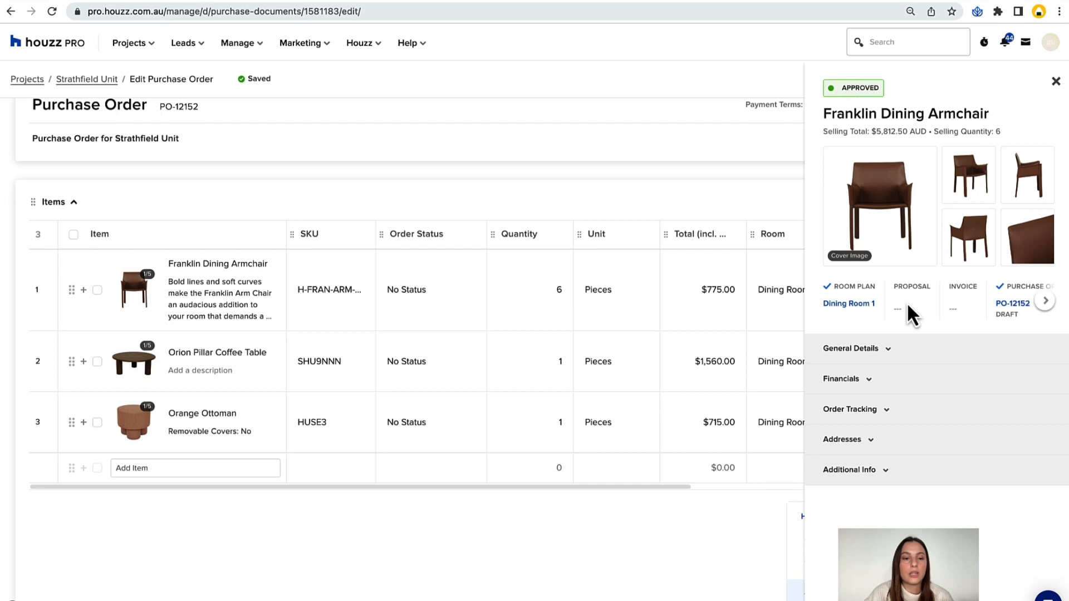
Expand the Franklin Dining Armchair's general details and financials, and set its client-facing selling quantity to 5.
left_click(876, 350)
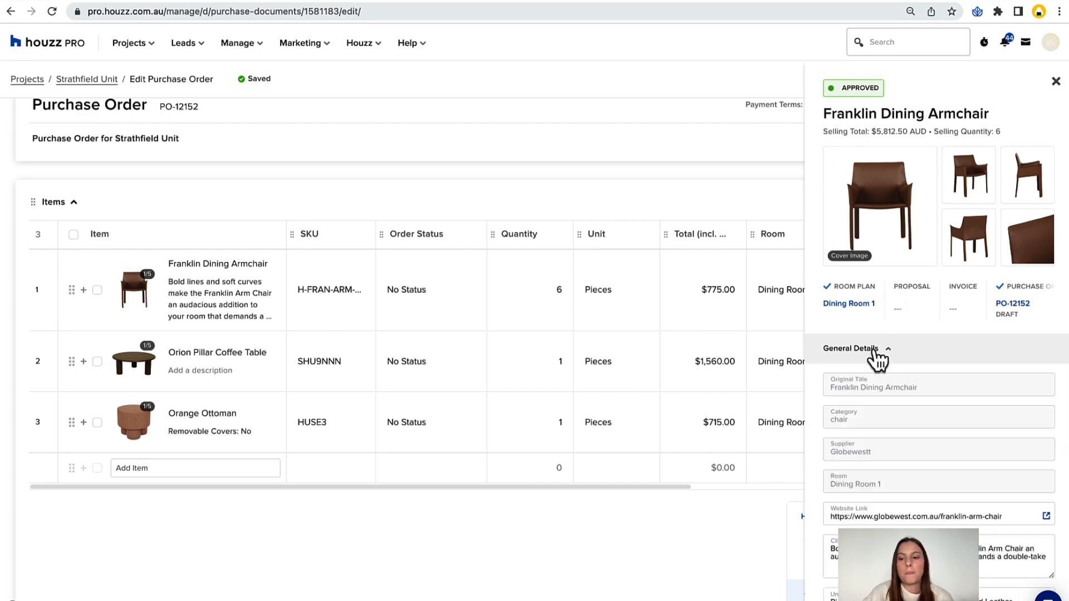
scroll(875, 358, "down", 5)
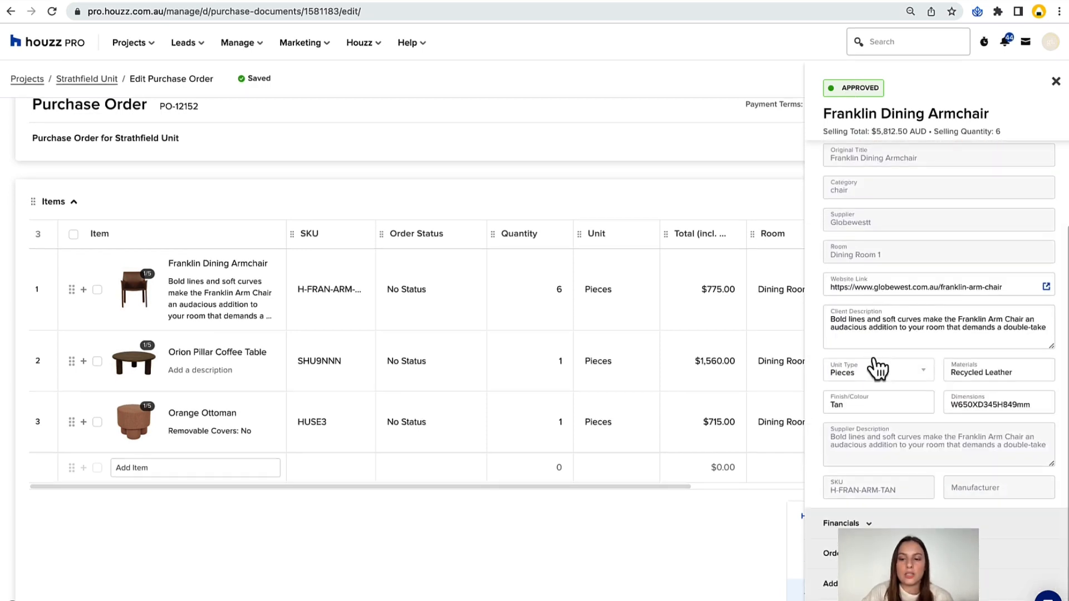
scroll(933, 368, "down", 6)
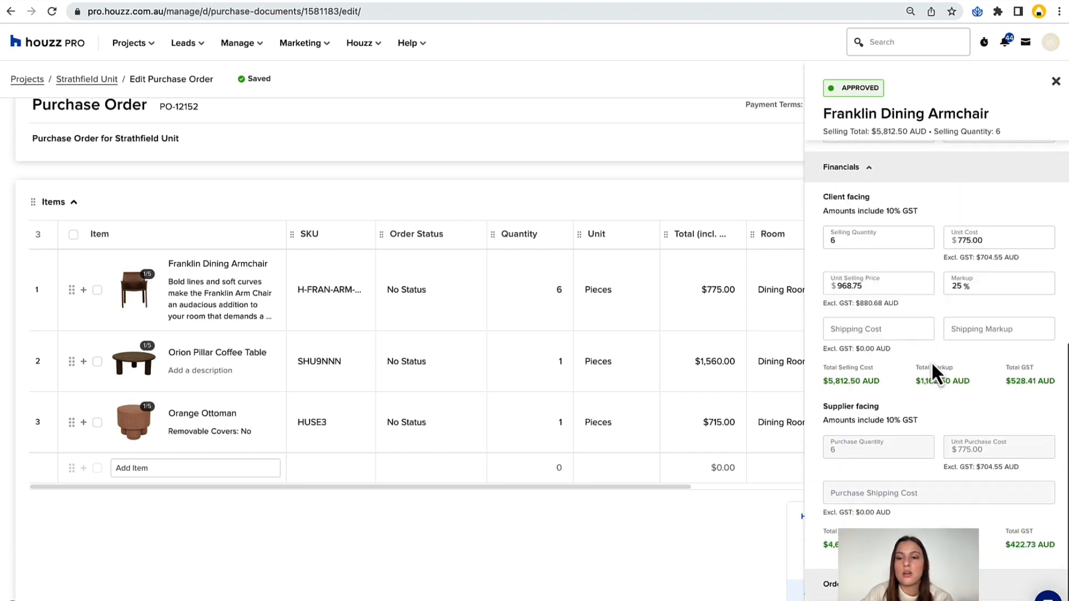
left_click(853, 239)
key("BackSpace")
type("5")
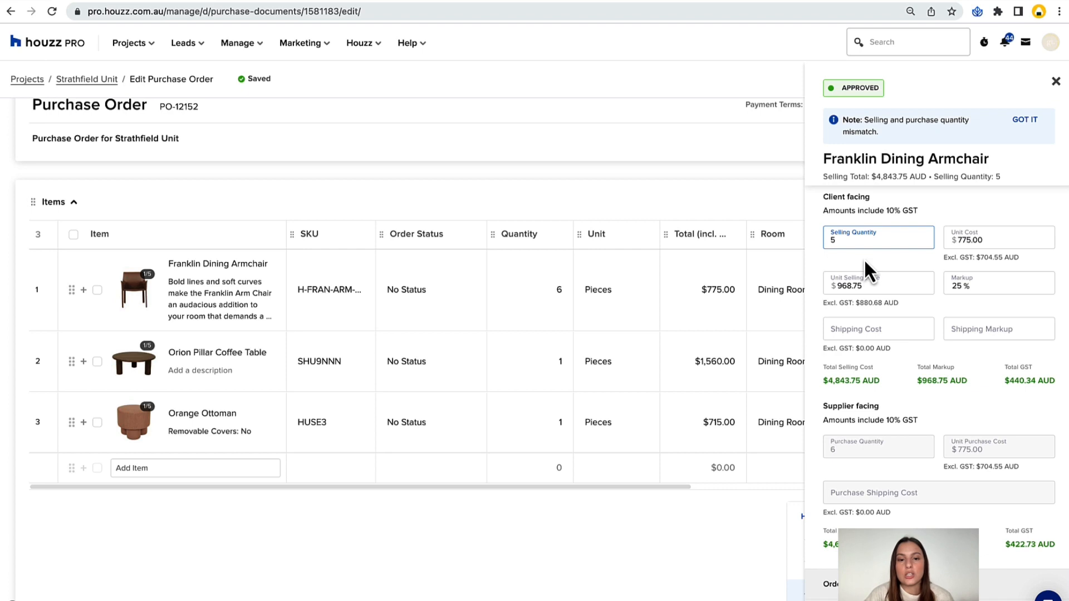
left_click(864, 263)
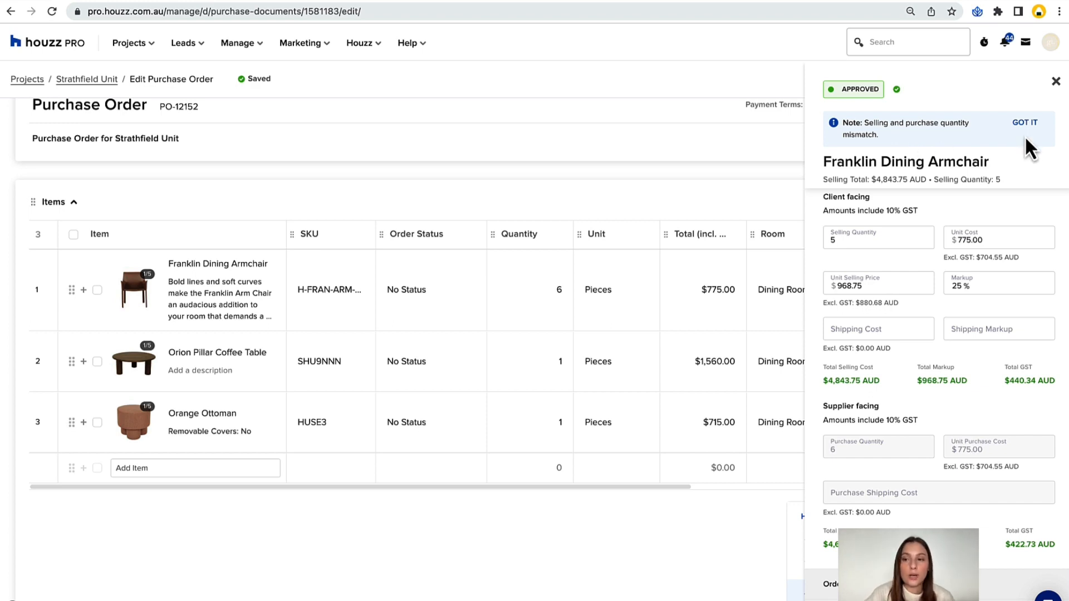
Check the armchair's shipping and supplier-facing cost fields and close its item overview.
scroll(970, 257, "down", 1)
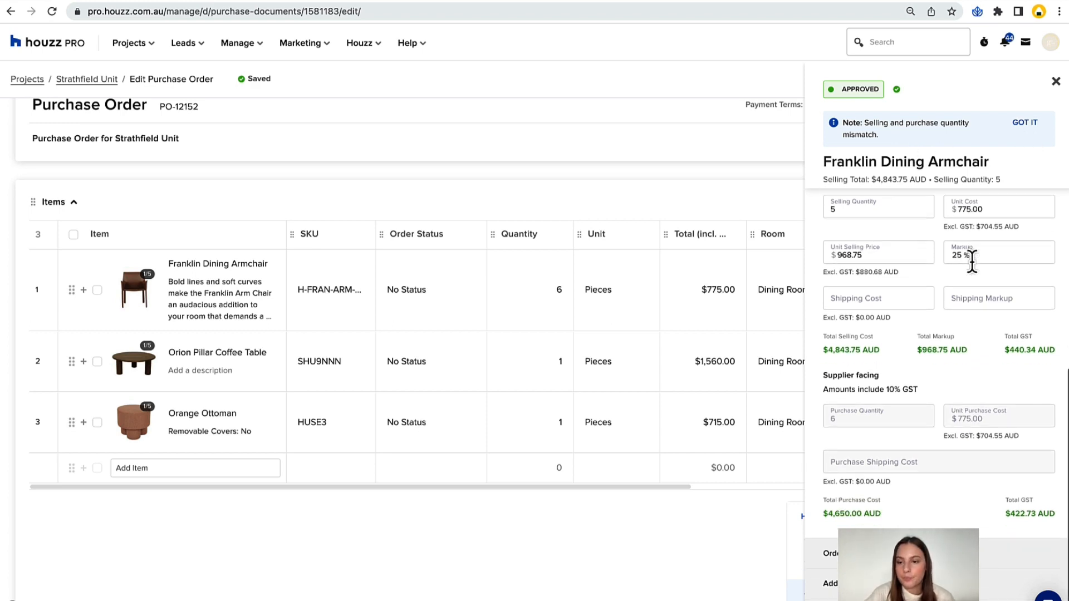
left_click(962, 297)
left_click(928, 296)
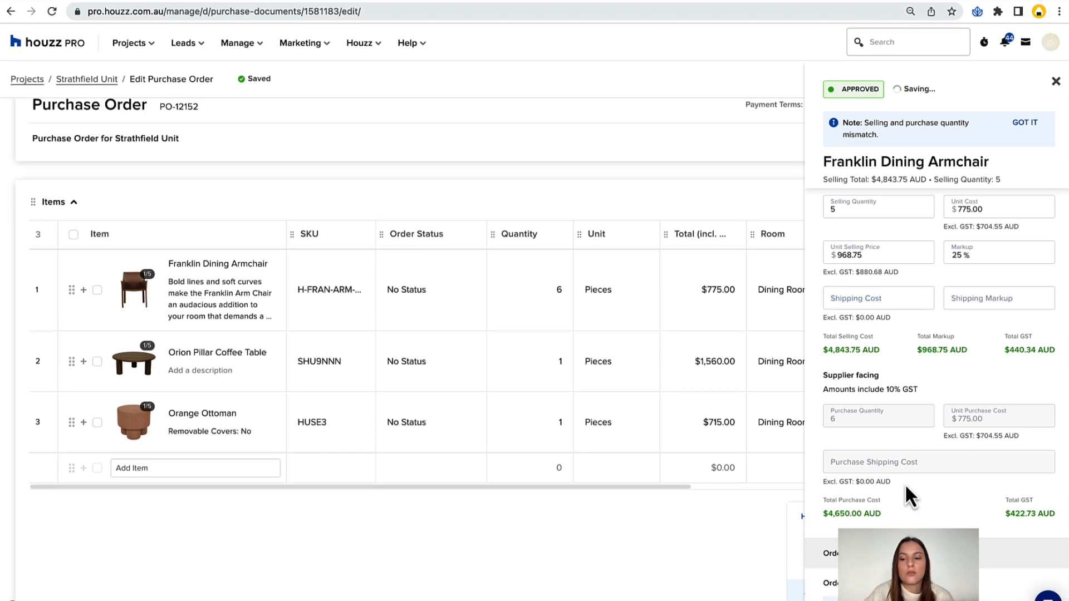
scroll(904, 484, "down", 4)
left_click(1055, 82)
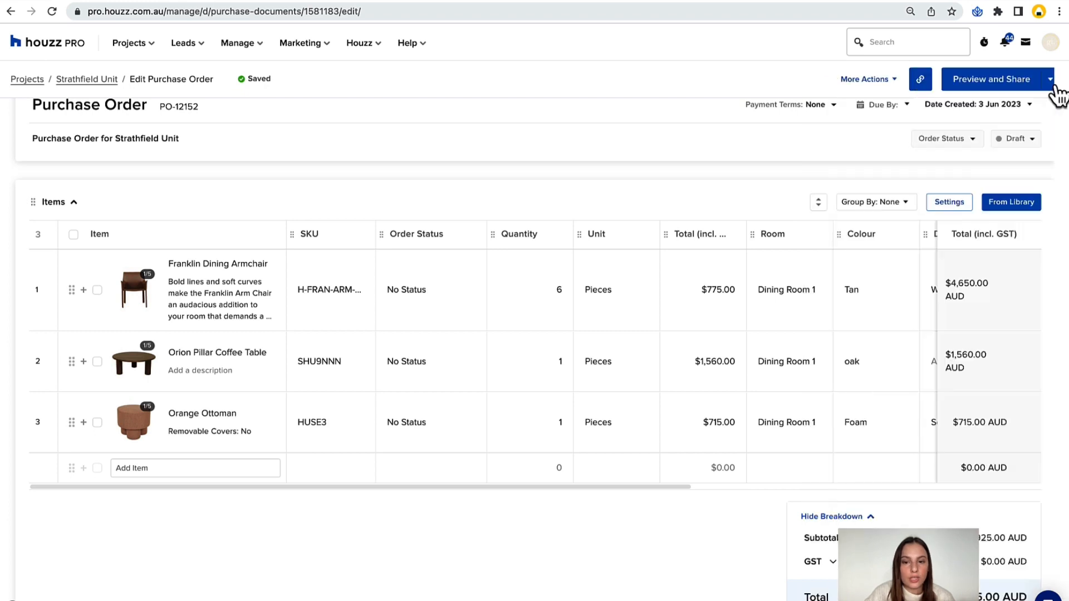
Check the remaining columns of the item table, including the Franklin Dining Armchair's shipping cost.
scroll(719, 421, "right", 5)
scroll(718, 420, "right", 3)
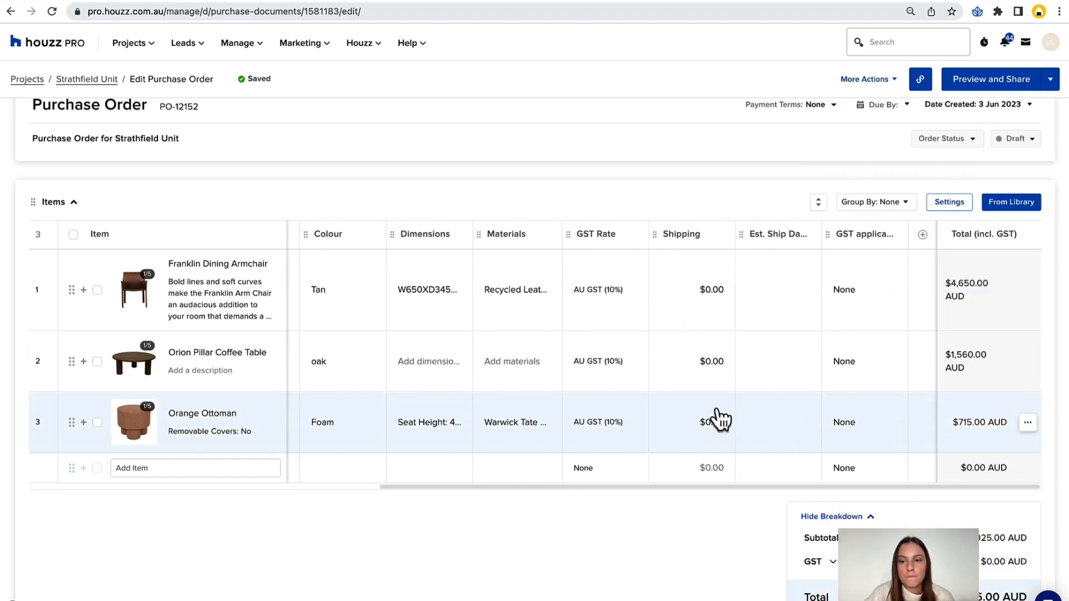
left_click(704, 290)
scroll(702, 295, "left", 8)
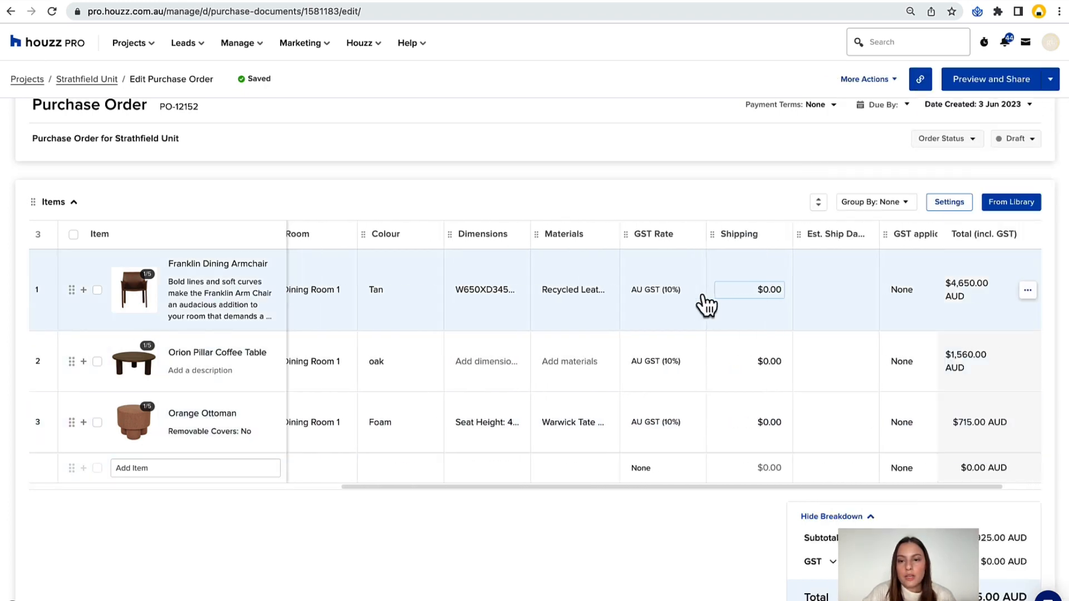
Schedule two payments for the purchase order.
scroll(629, 199, "down", 8)
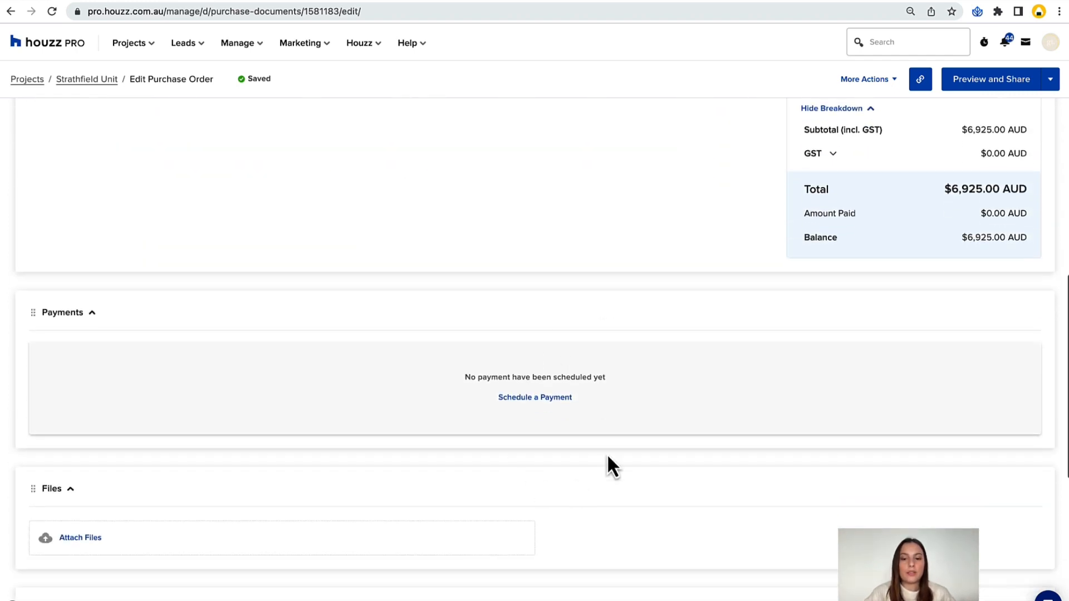
scroll(650, 378, "up", 2)
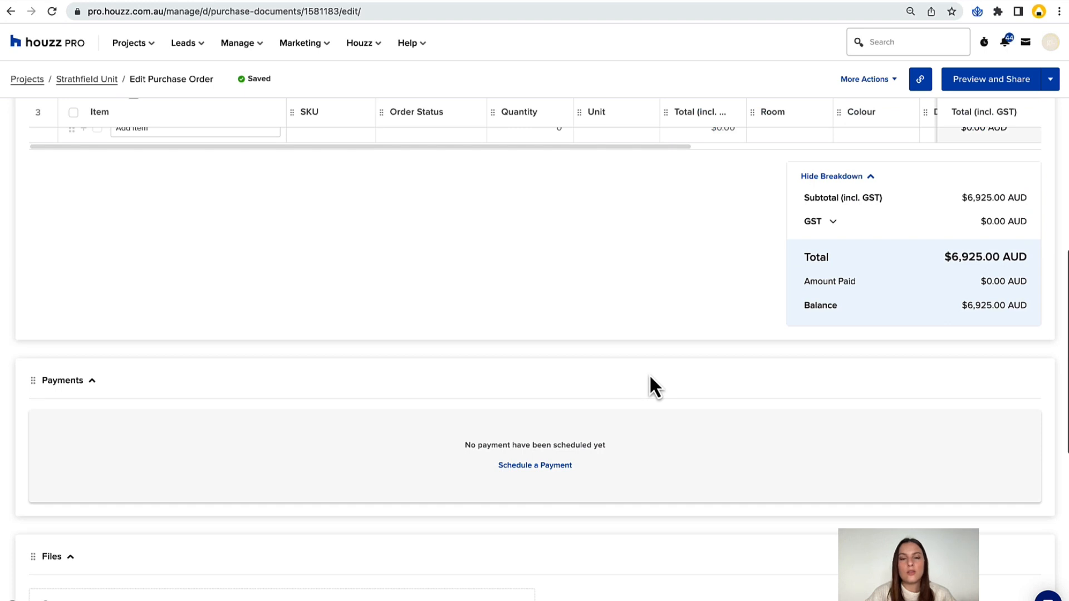
scroll(650, 378, "down", 2)
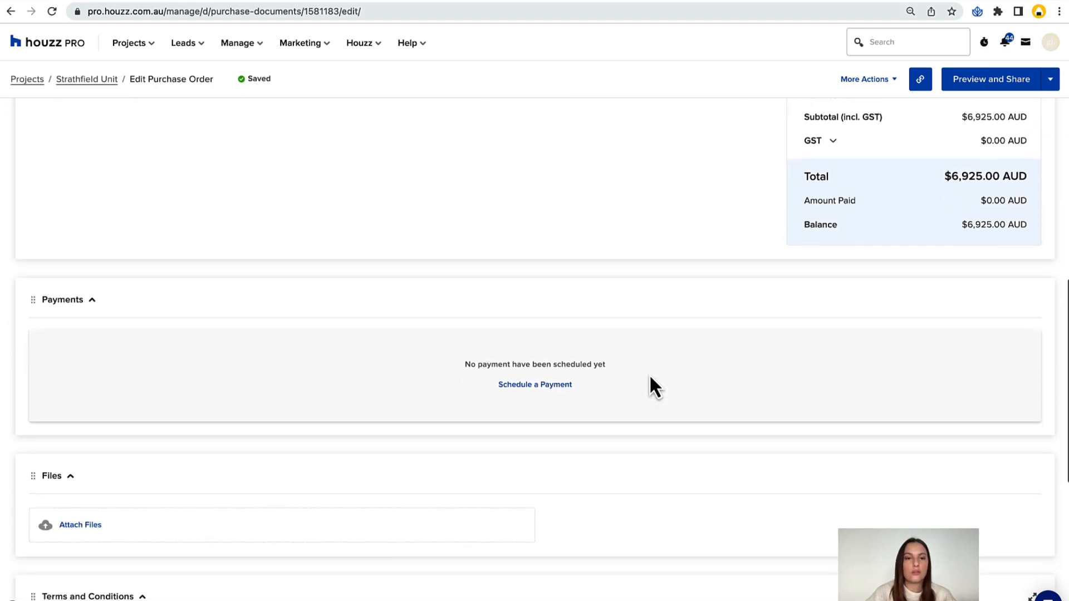
left_click(512, 393)
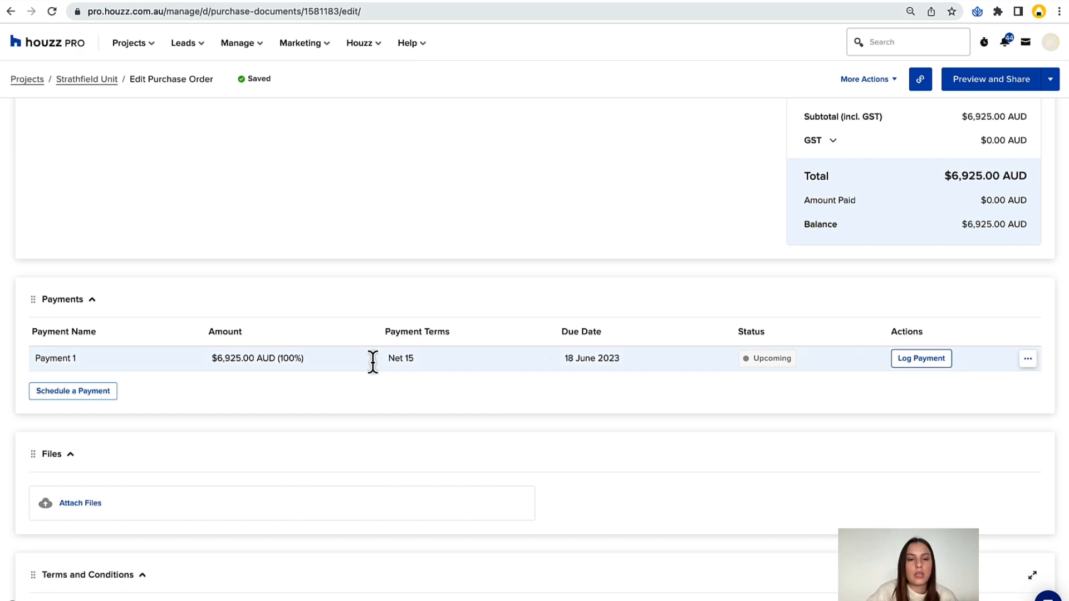
left_click(274, 359)
key("Return")
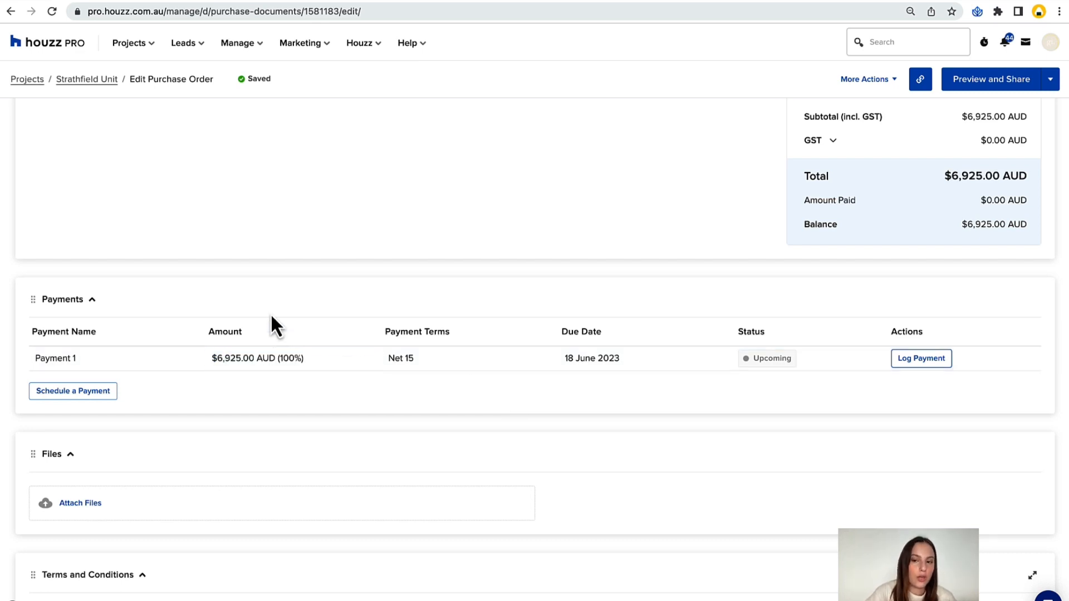
left_click(84, 392)
Rename the first scheduled payment as Deposit.
left_click(82, 358)
type("d")
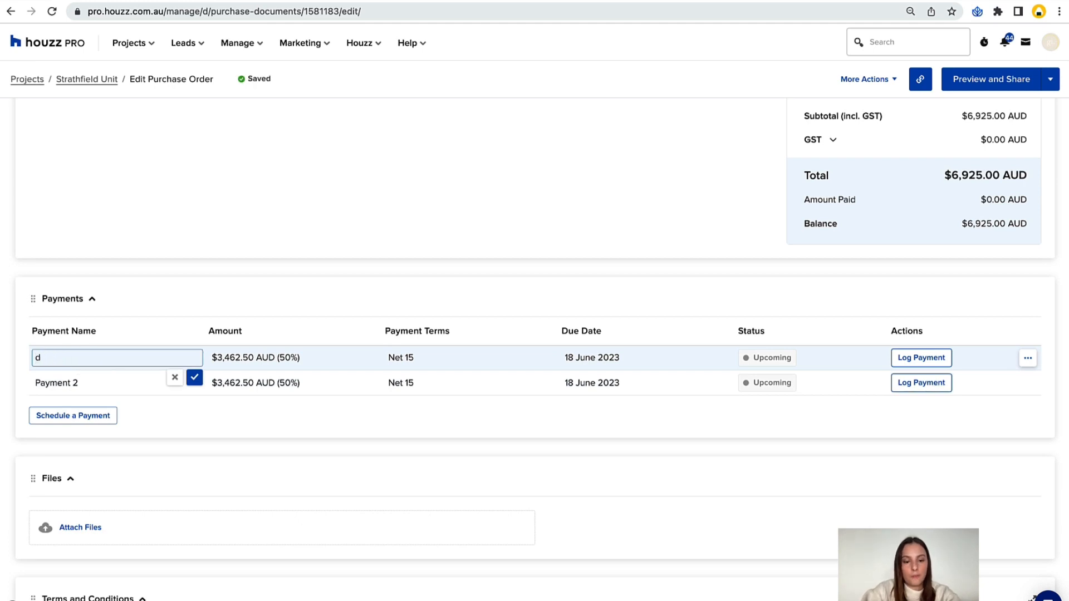
key("ctrl+a")
key("BackSpace")
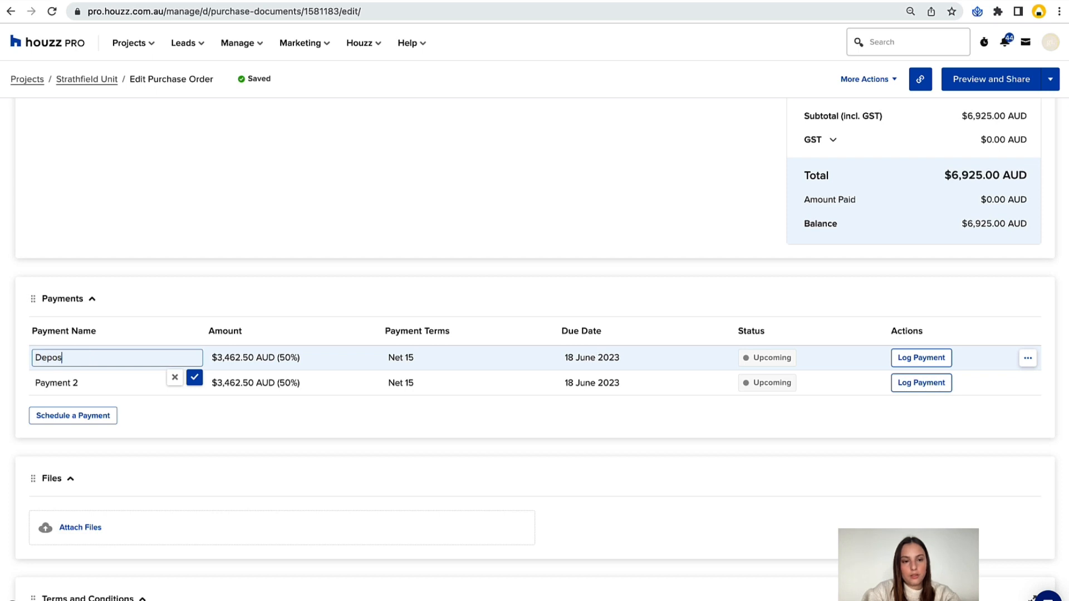
Rename the second scheduled payment as Remaining Balance.
left_click(84, 381)
type("Re")
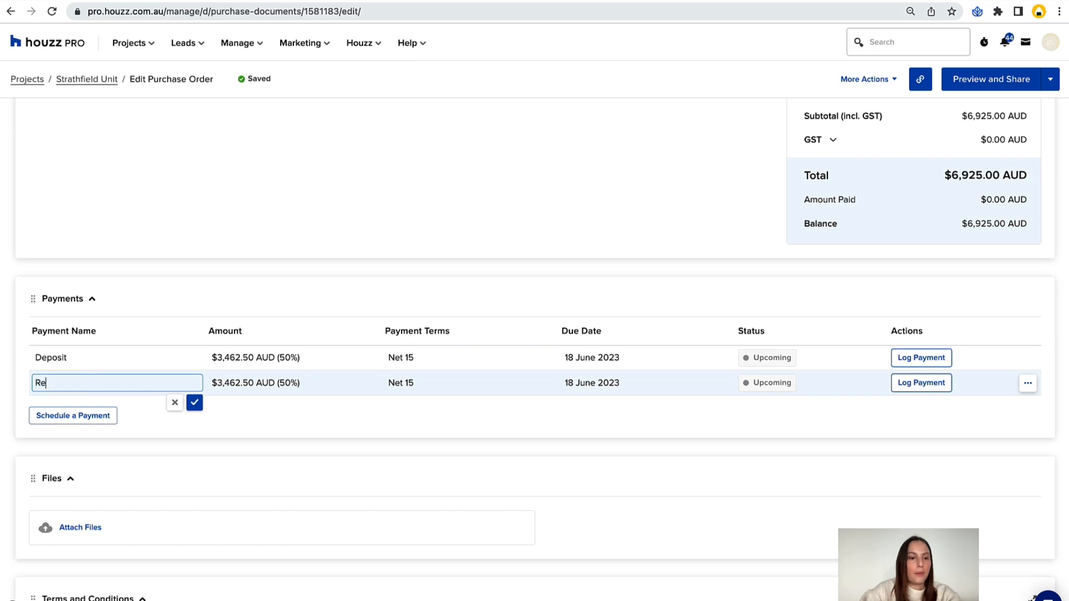
type("mainig Balance")
double_click(57, 382)
type("R")
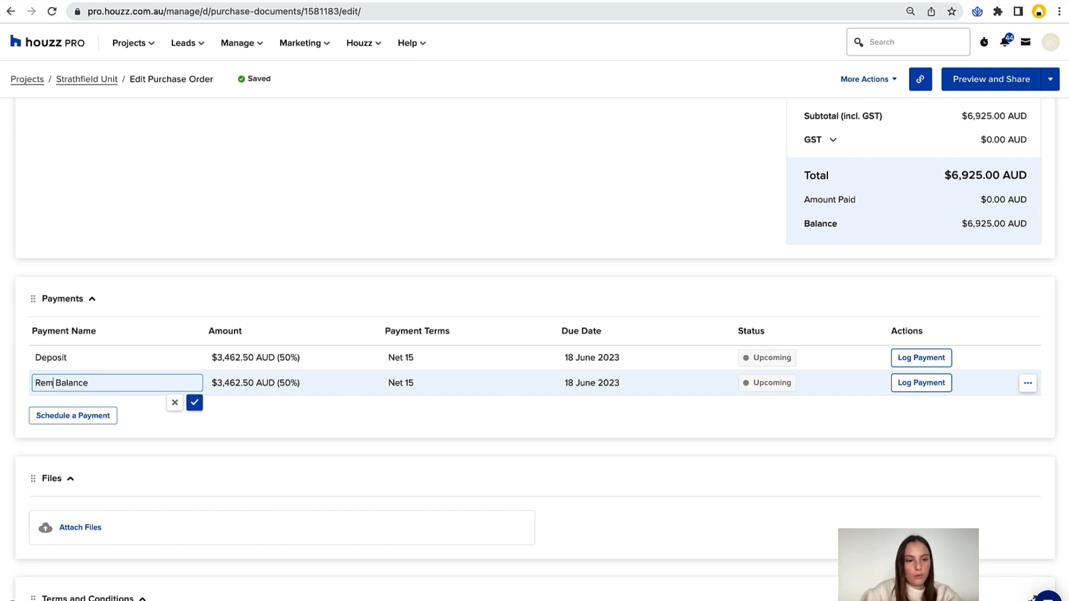
left_click(52, 360)
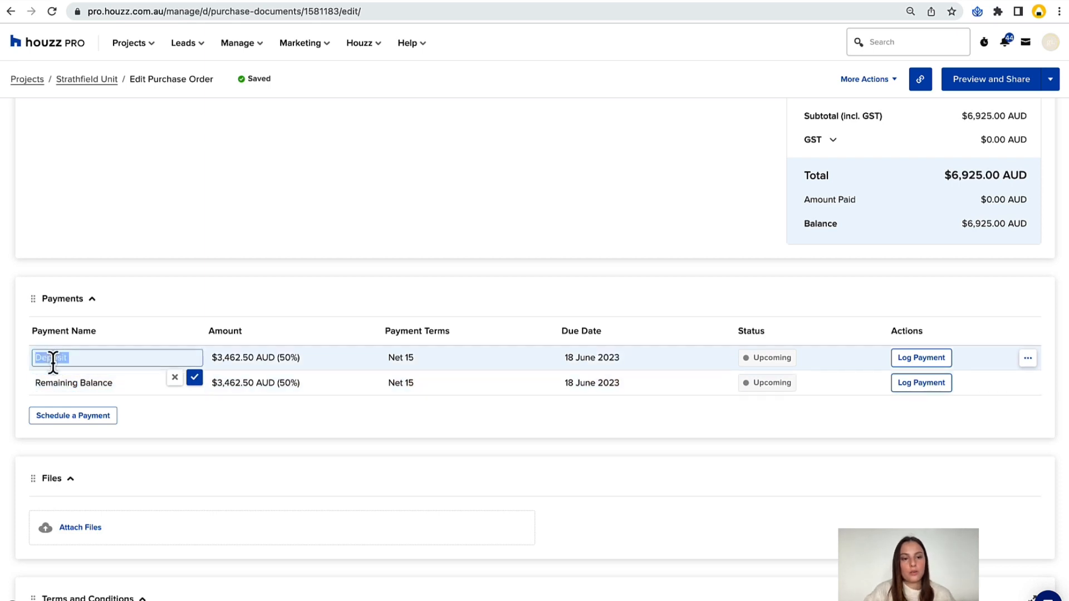
left_click(316, 294)
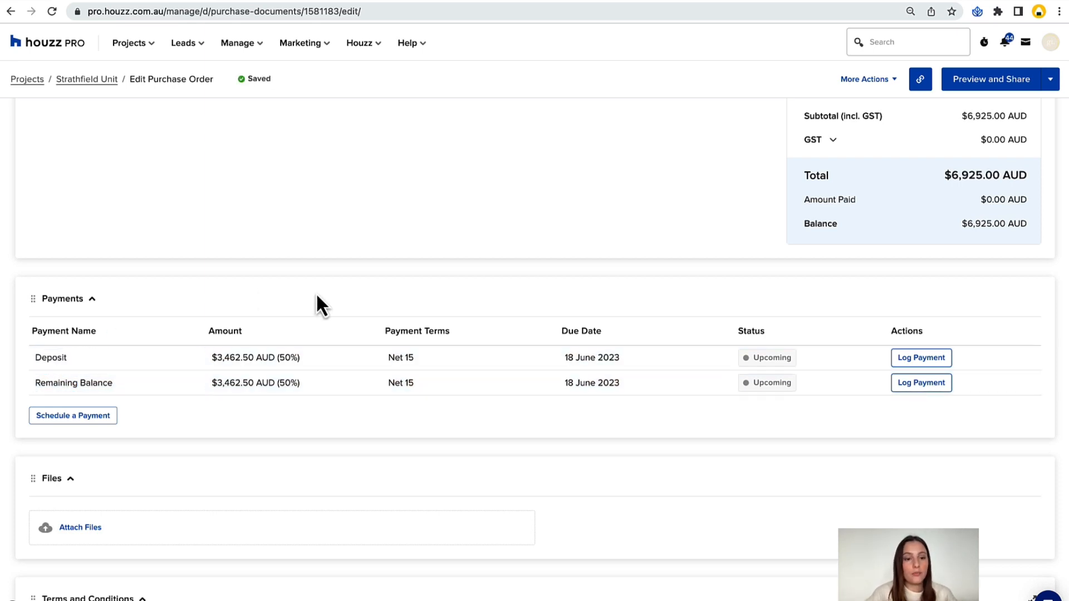
left_click(160, 378)
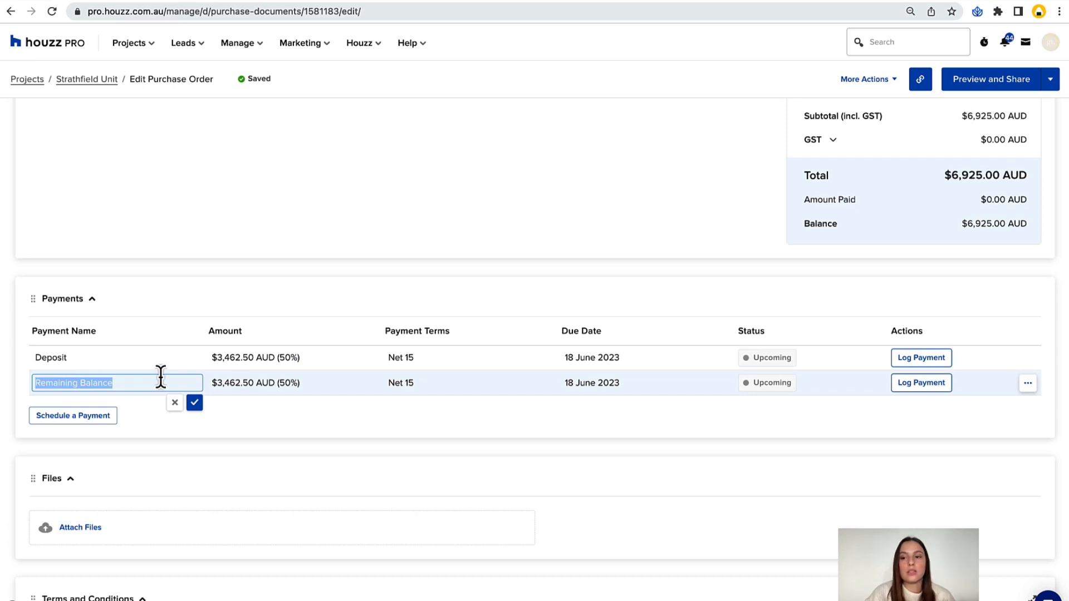
left_click(452, 225)
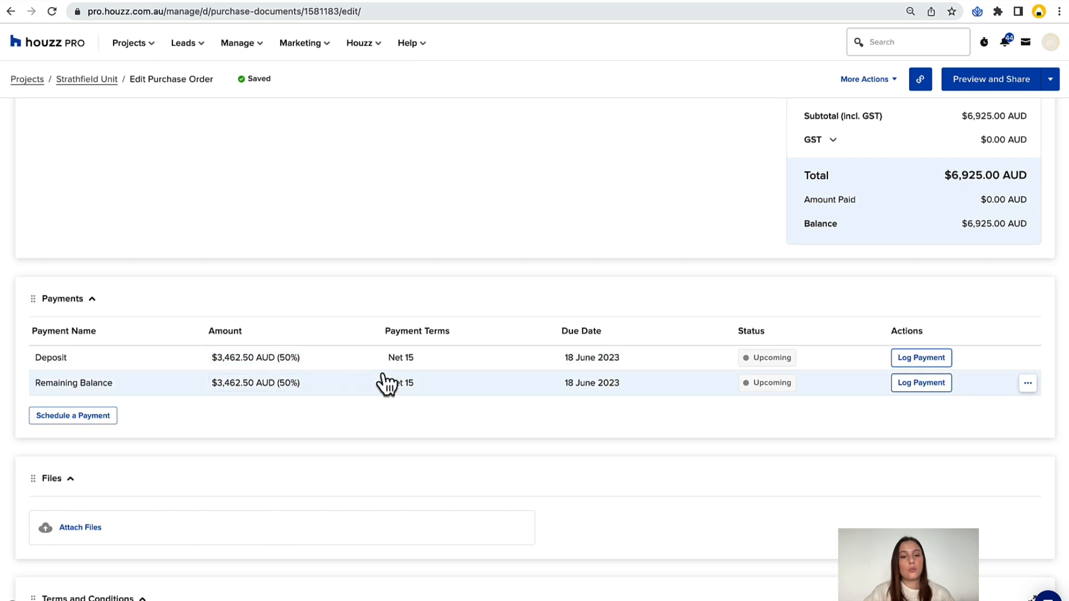
Set the due date of the Deposit to 3 June 2023 and of the Remaining Balance to 22 June 2023.
left_click(581, 359)
left_click(687, 433)
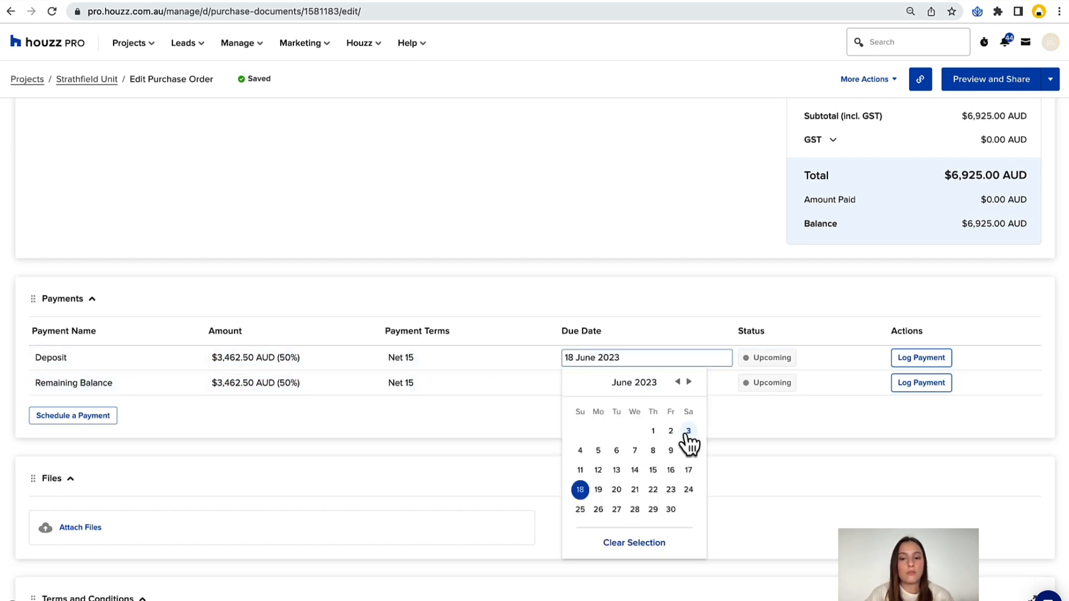
left_click(579, 384)
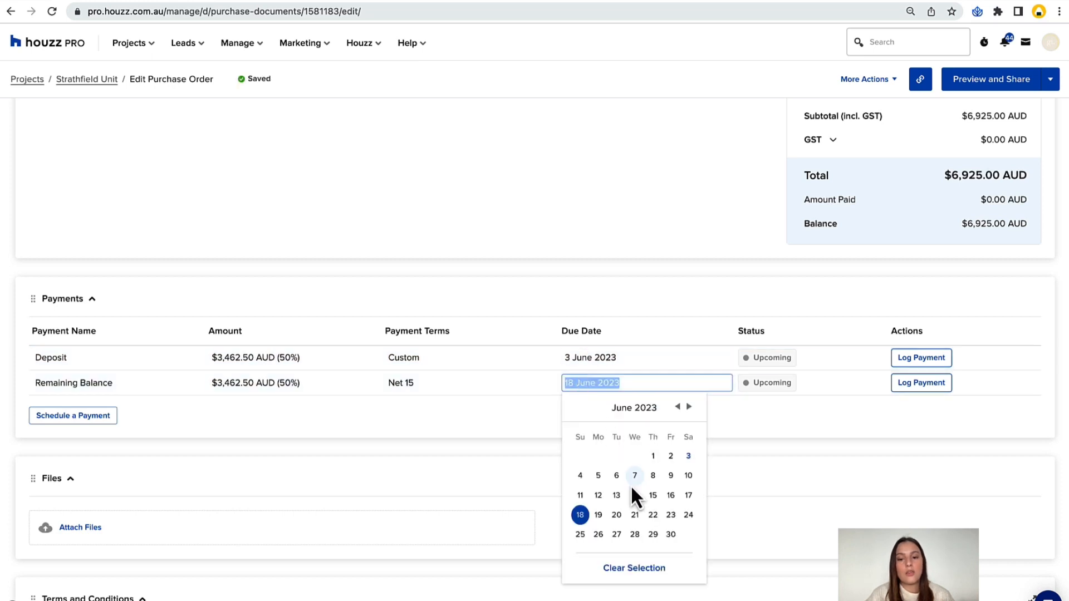
left_click(653, 515)
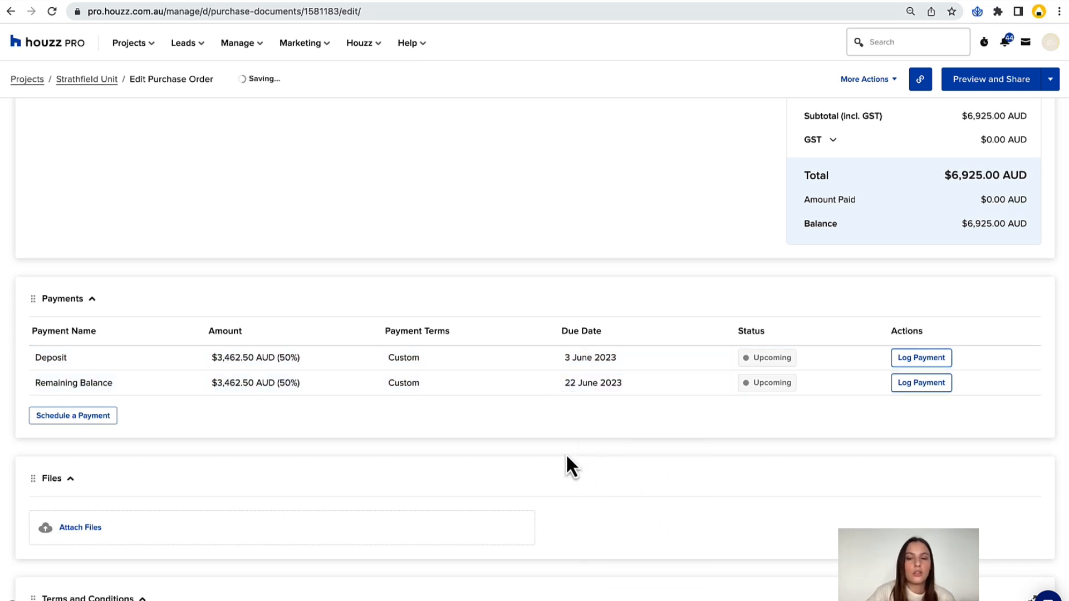
Attach the project file Kitchen insp.jpeg to the purchase order.
scroll(585, 323, "down", 2)
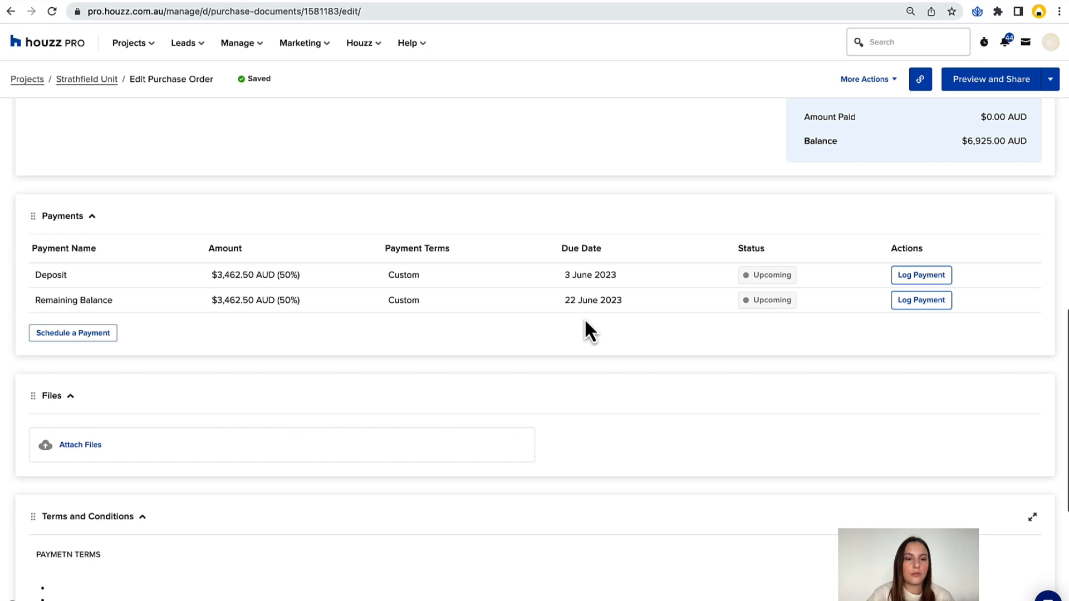
scroll(380, 342, "down", 1)
scroll(379, 343, "down", 1)
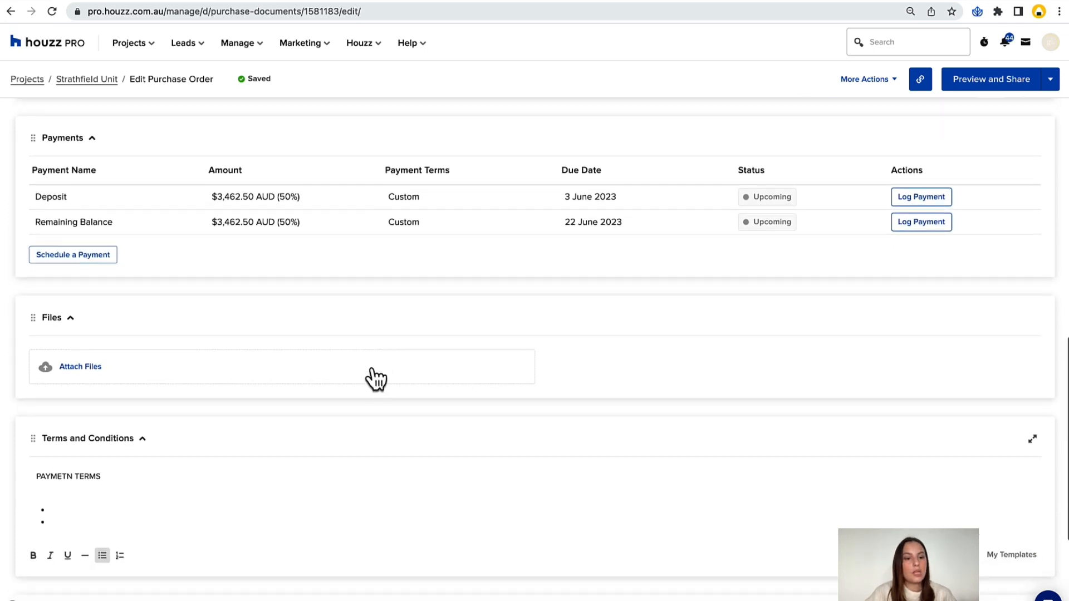
left_click(88, 372)
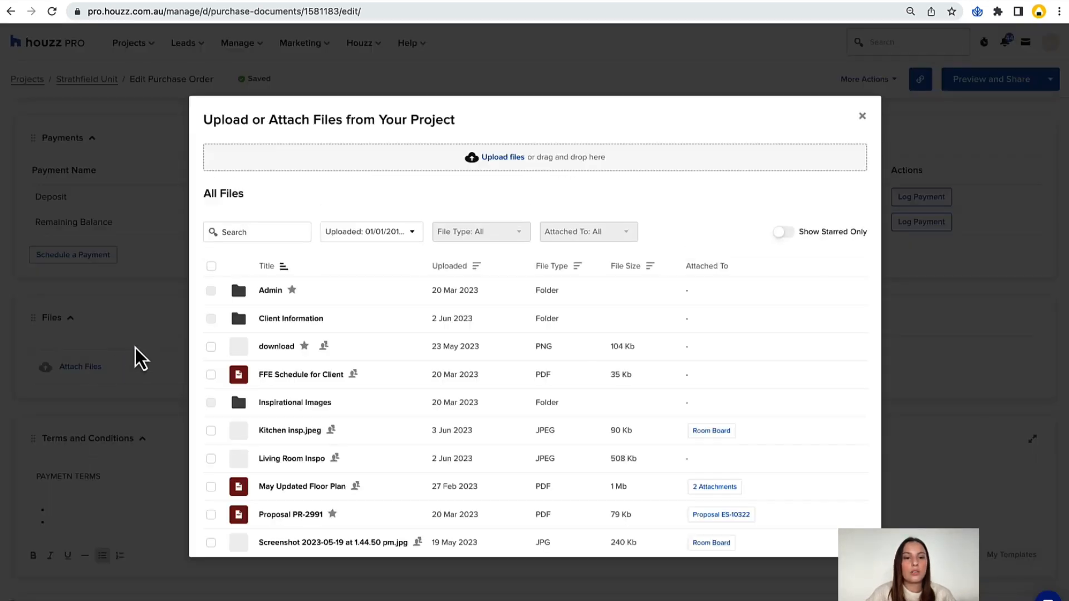
scroll(346, 336, "down", 2)
scroll(346, 336, "up", 1)
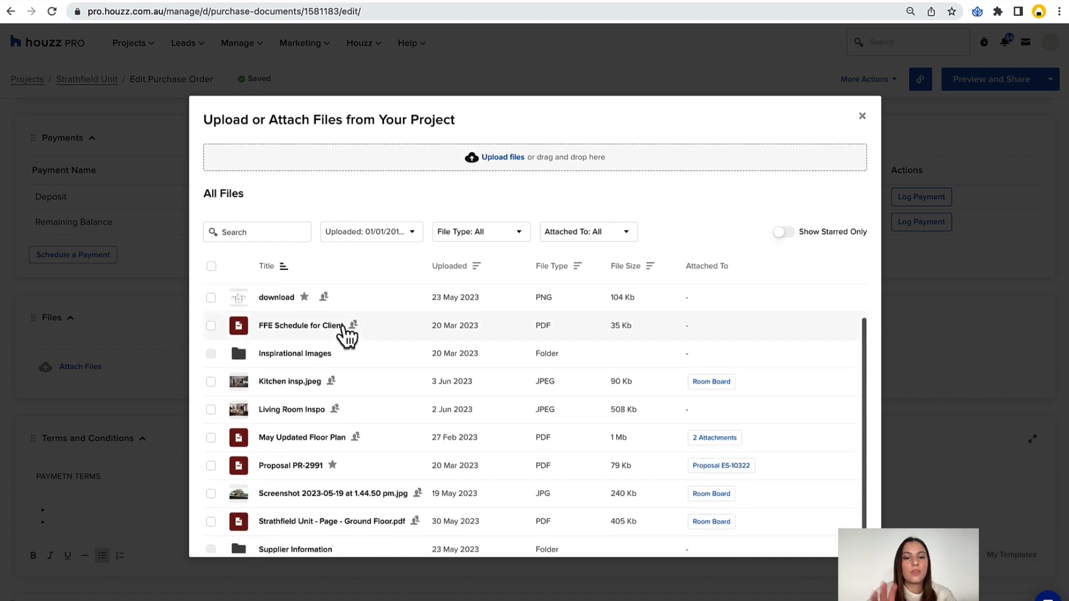
scroll(350, 335, "down", 1)
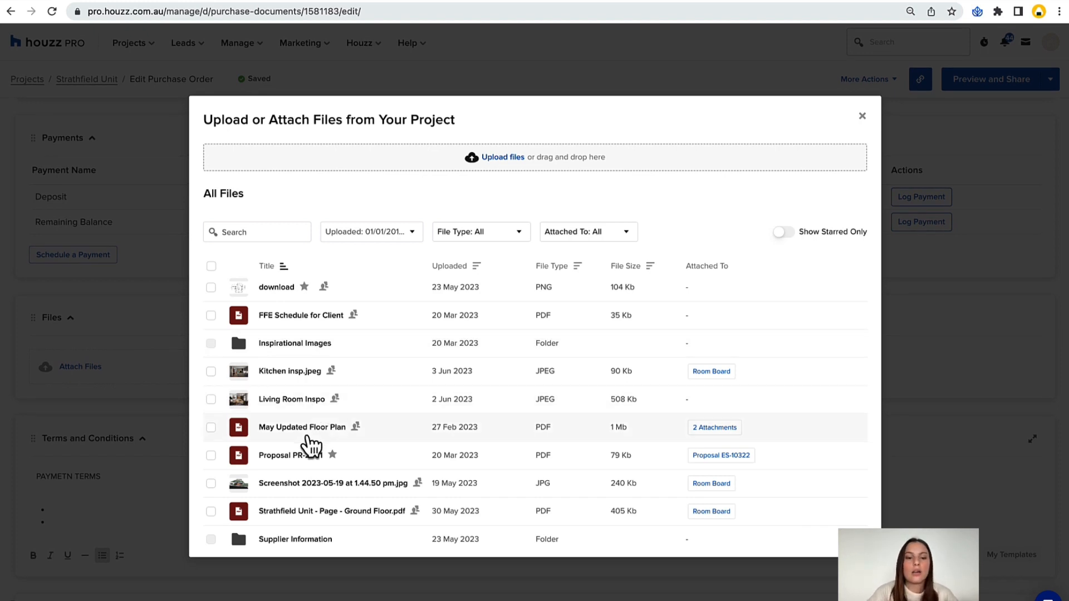
scroll(284, 342, "down", 1)
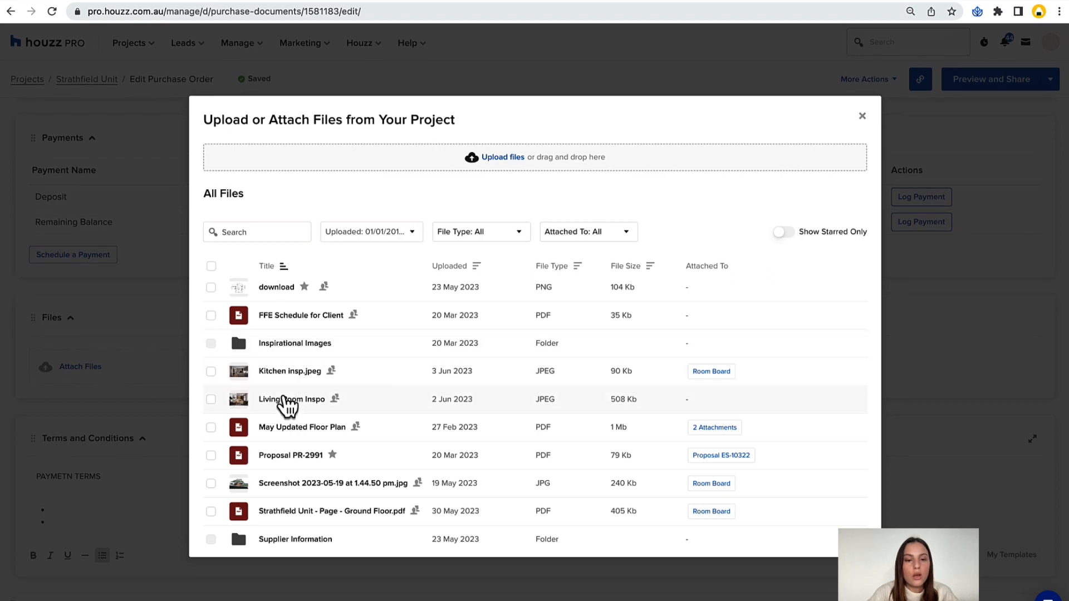
left_click(276, 373)
left_click(832, 549)
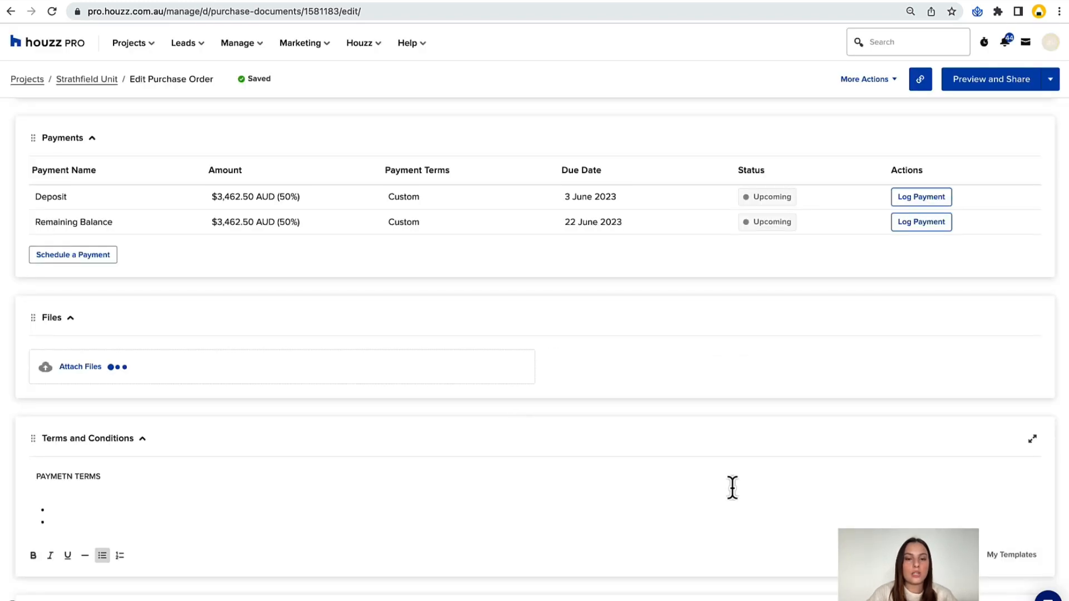
Replace the placeholder Terms and Conditions text with the saved template Estimate T&C + Payment Desposit.
scroll(560, 342, "down", 3)
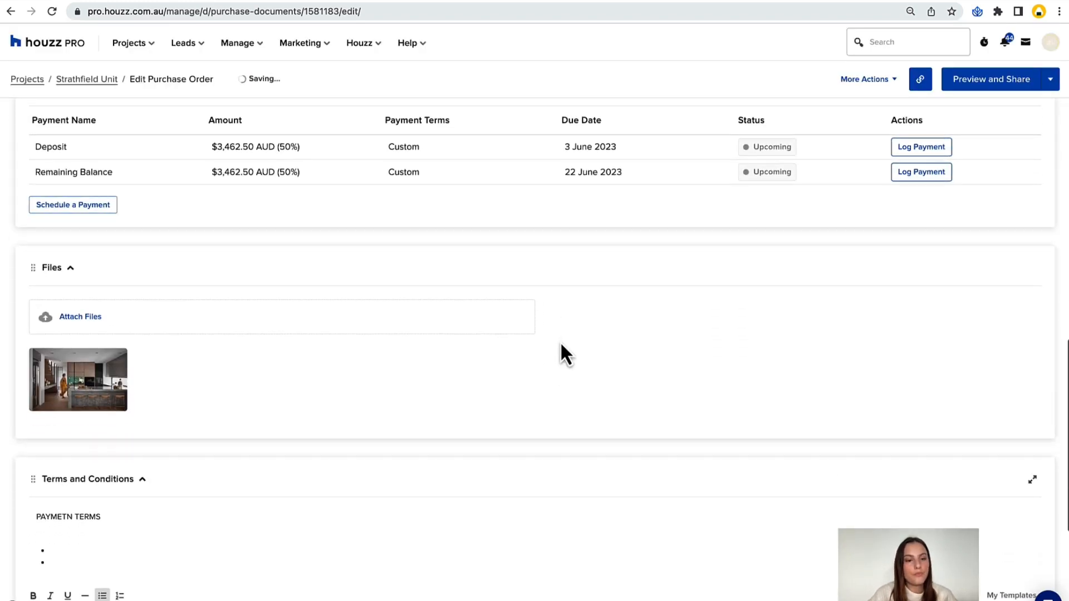
scroll(561, 345, "down", 5)
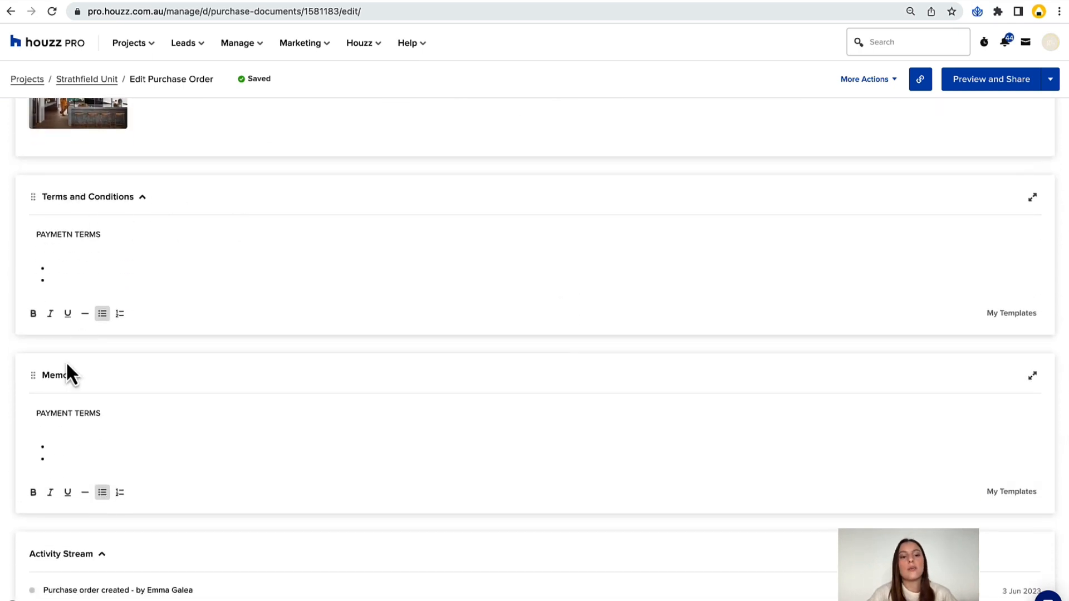
scroll(391, 349, "up", 1)
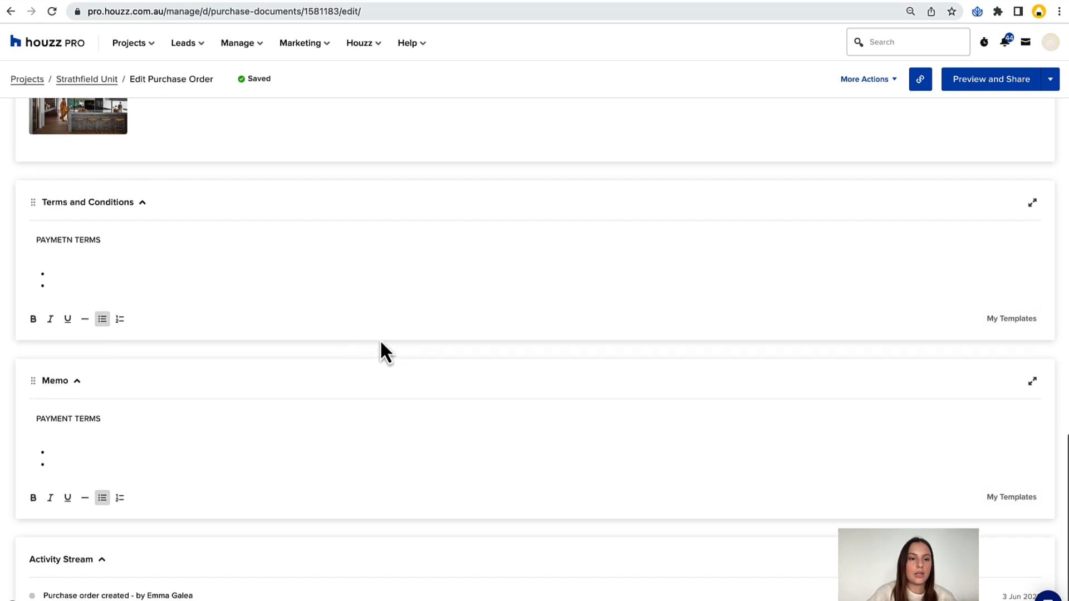
left_click(1005, 319)
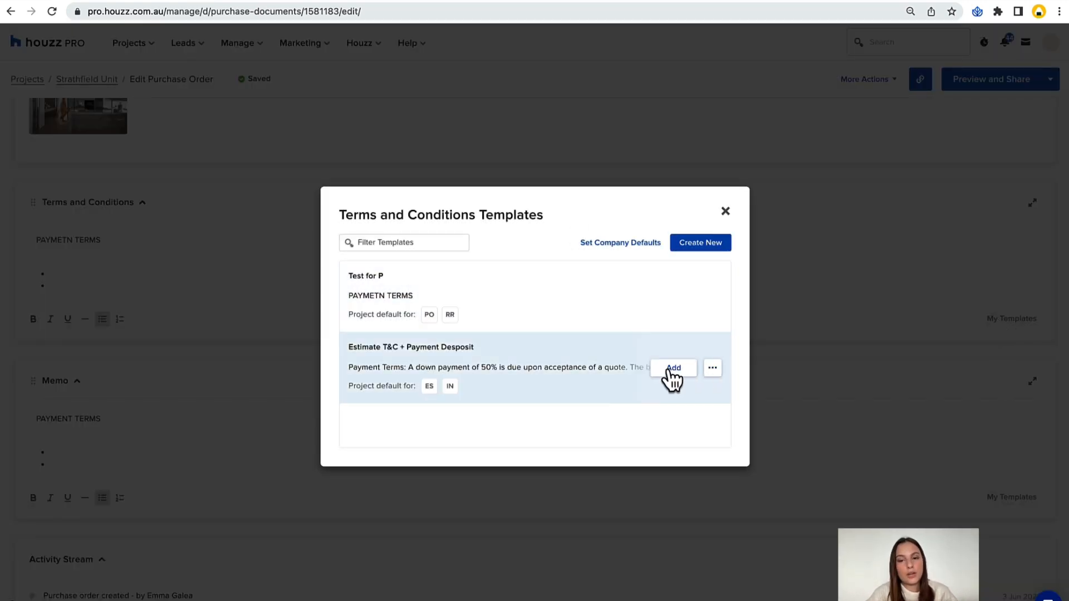
left_click(673, 368)
left_click_drag(36, 303, 8, 250)
key("BackSpace")
scroll(398, 328, "down", 1)
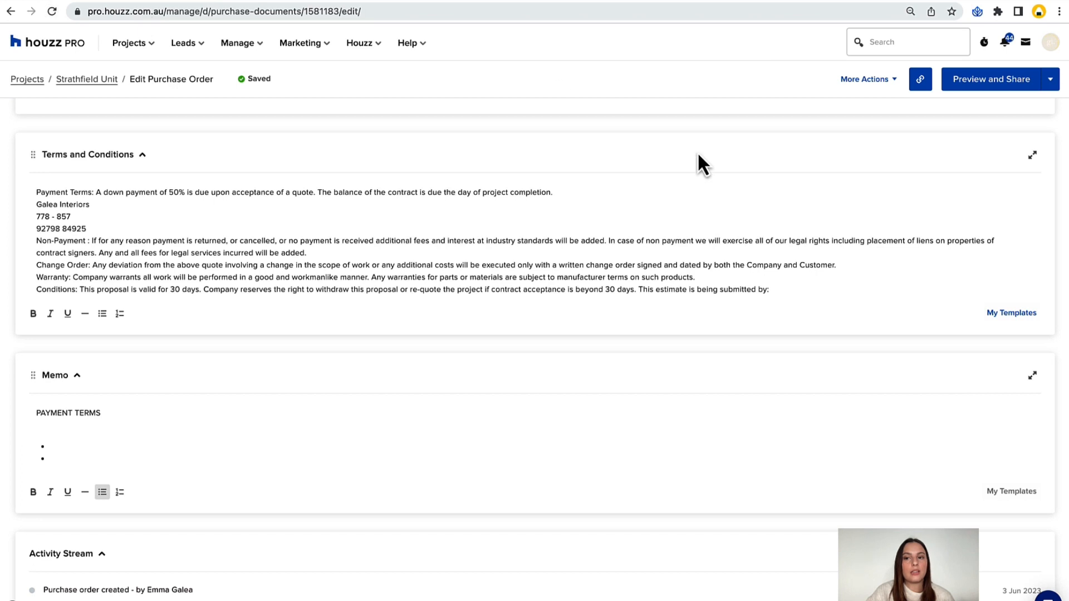
Get the purchase order's share link and open the preview of the supplier's version.
left_click(921, 79)
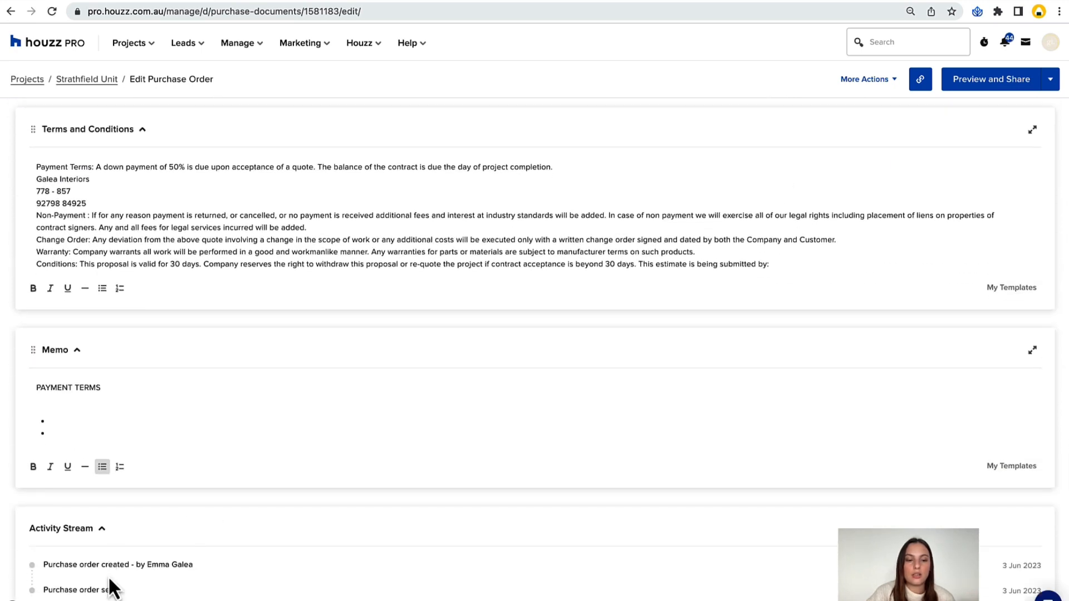
scroll(599, 476, "up", 20)
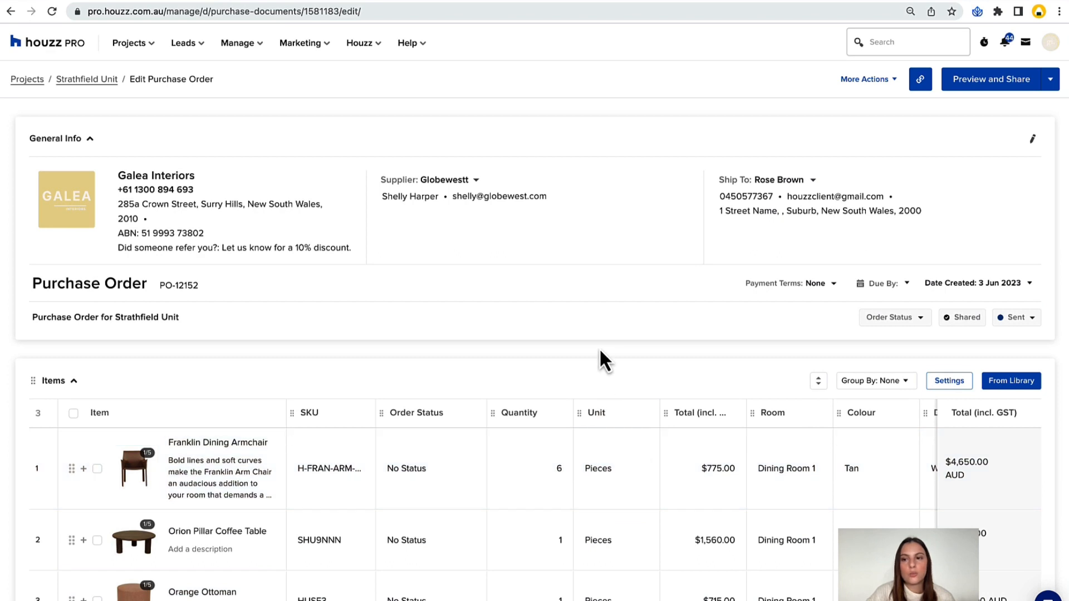
left_click(973, 82)
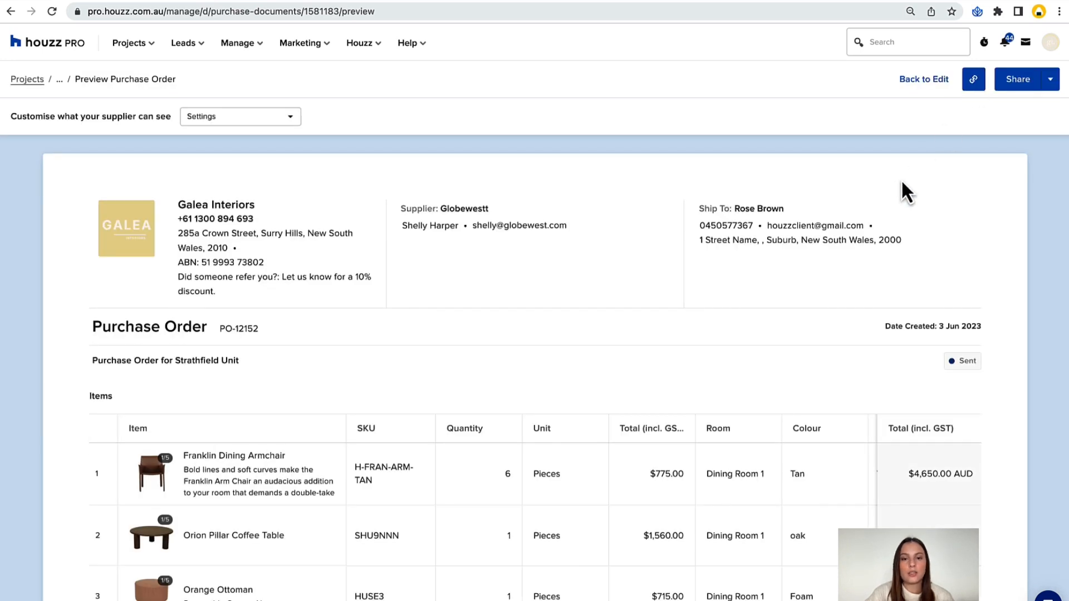
scroll(902, 183, "down", 3)
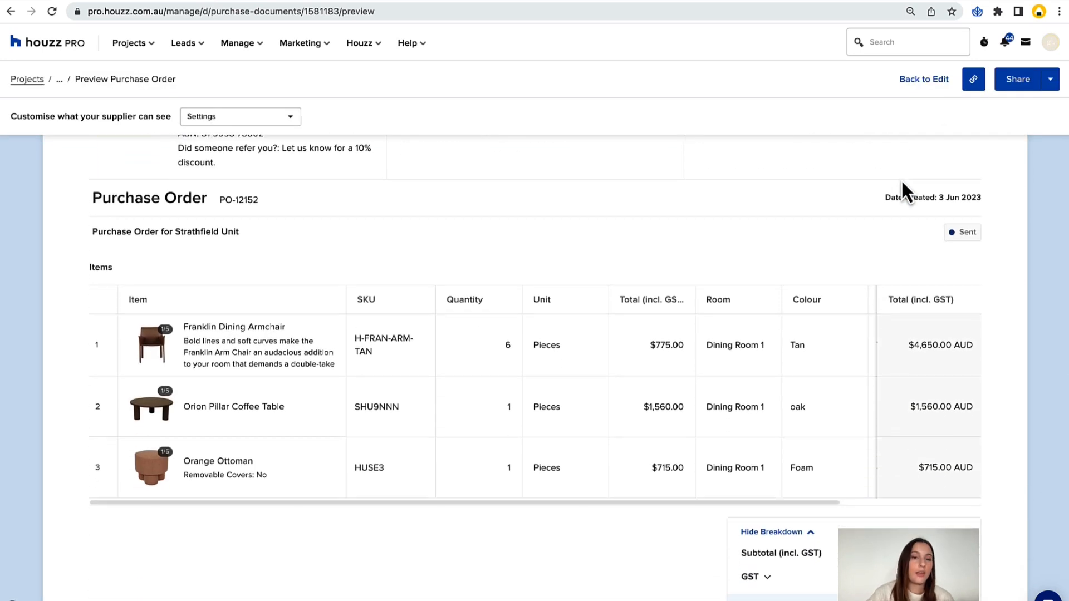
Hide the detailed pricing from what the supplier can see on the purchase order.
left_click(218, 124)
mouse_move(286, 158)
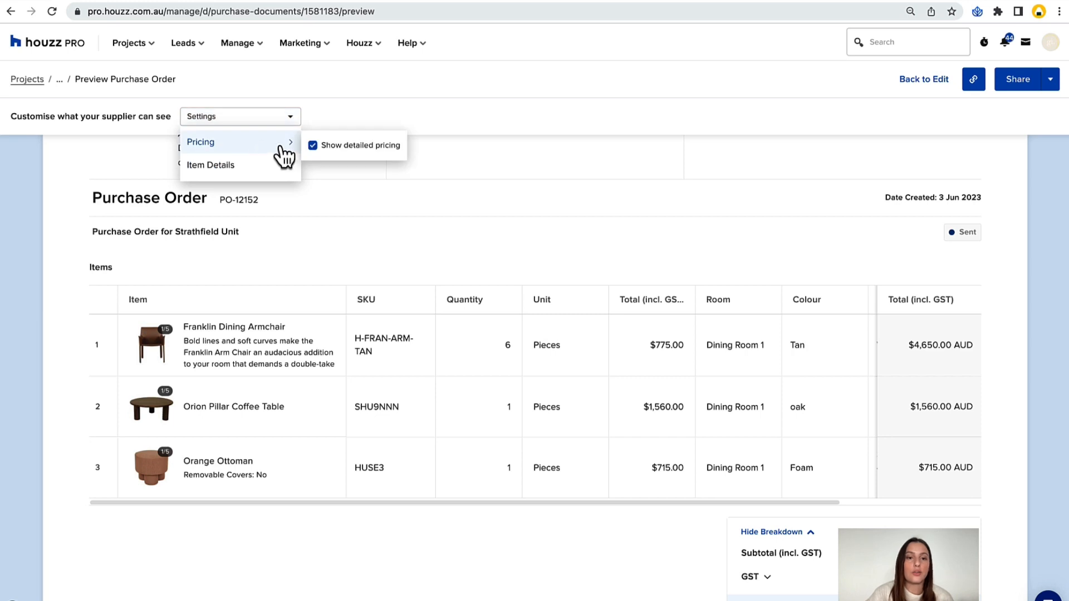
left_click(312, 149)
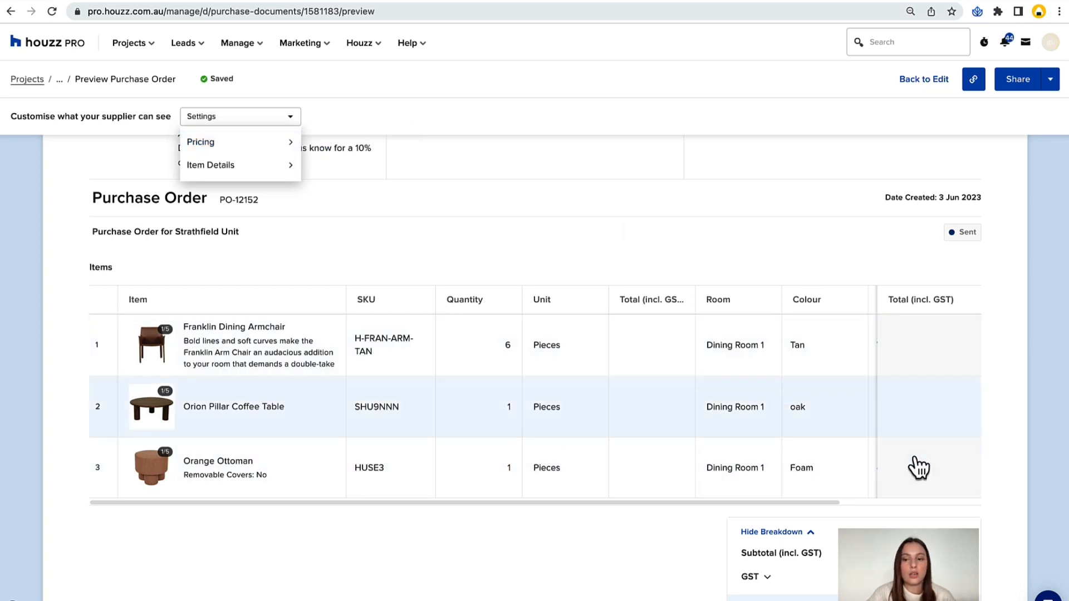
left_click(313, 149)
left_click(313, 149)
Switch the supplier's quantity, unit and cost columns and the item info off and back on.
left_click(312, 169)
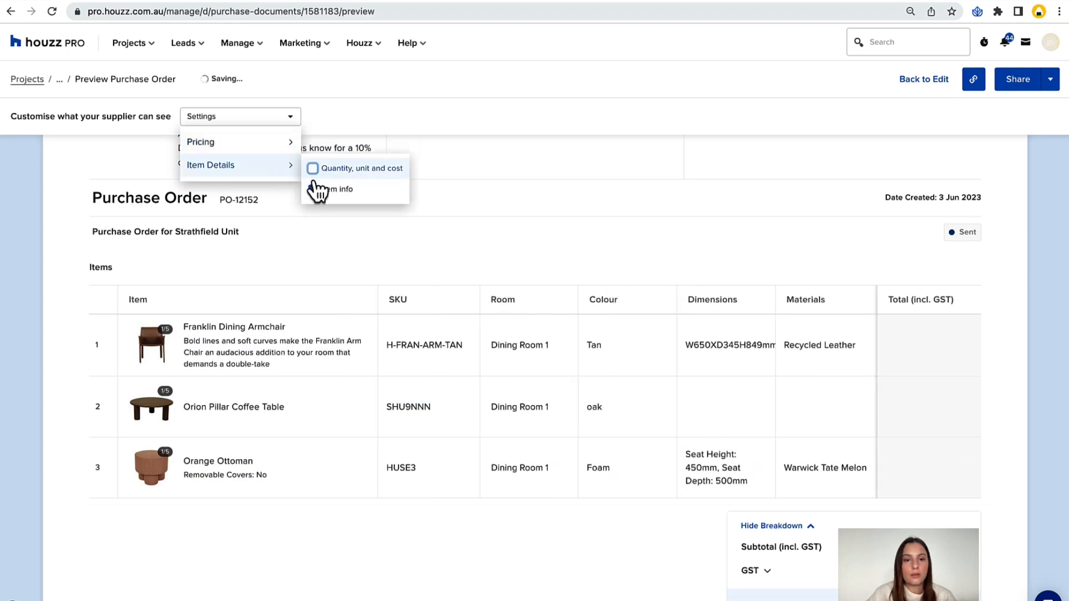
left_click(312, 189)
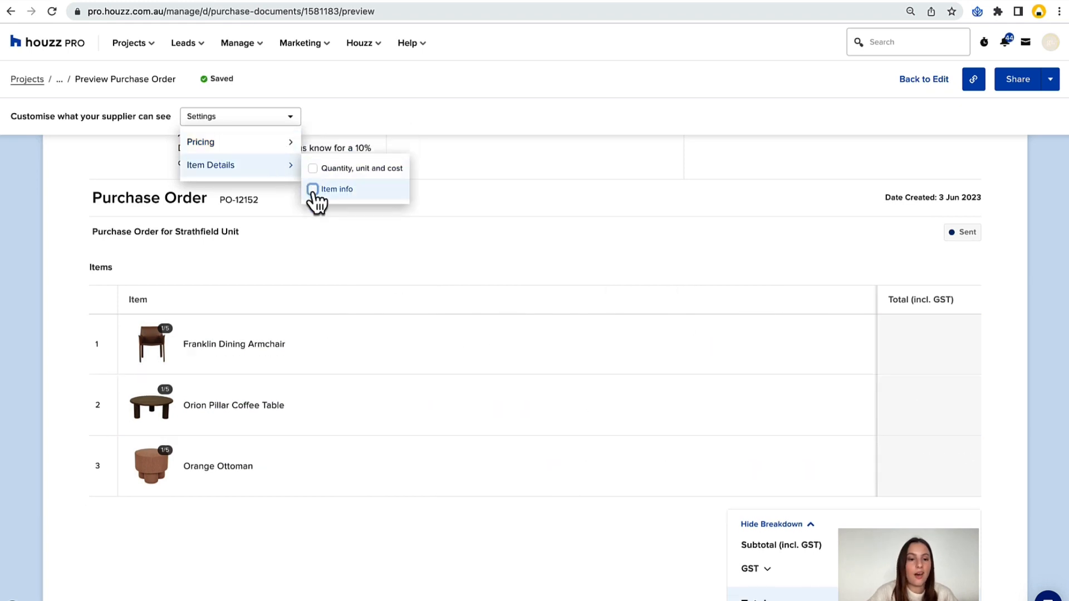
left_click(312, 188)
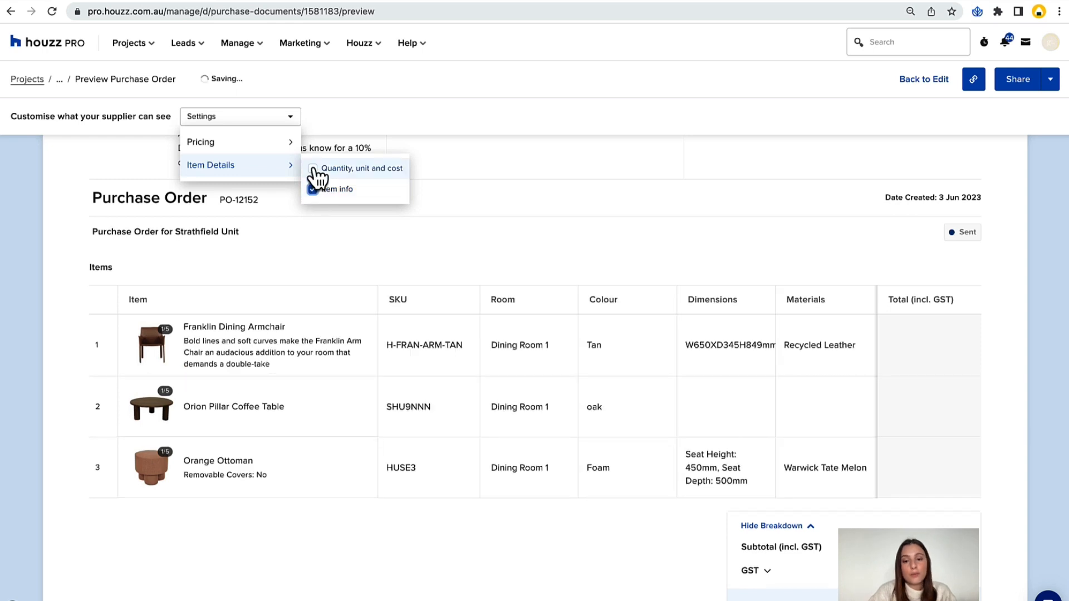
left_click(313, 168)
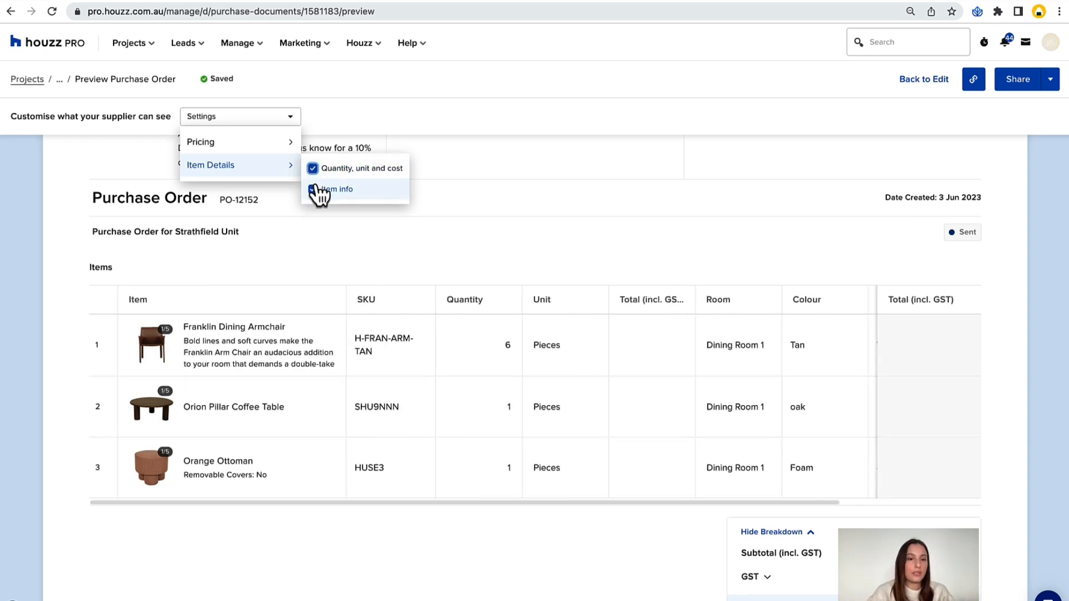
Check the rest of the preview and send the purchase order to the supplier.
scroll(563, 193, "down", 3)
scroll(563, 192, "down", 6)
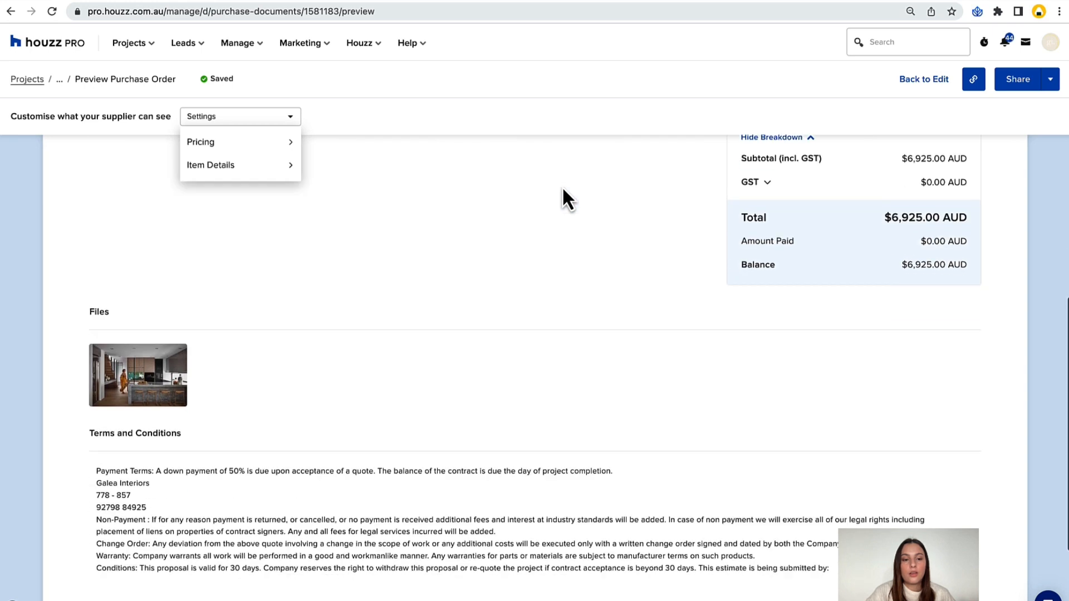
scroll(564, 192, "up", 4)
scroll(563, 186, "up", 2)
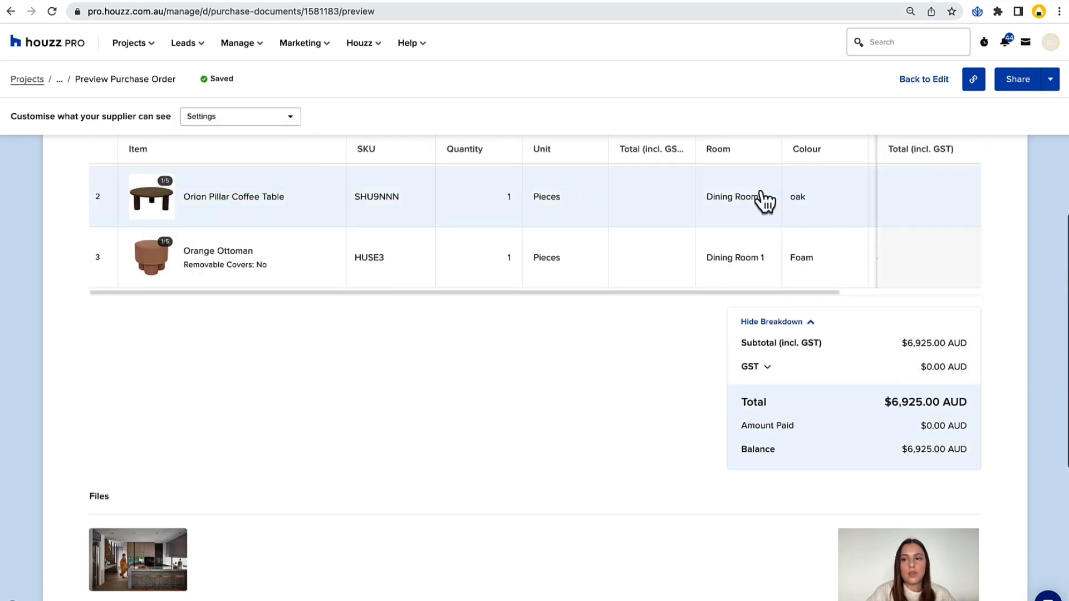
left_click(1022, 86)
left_click(721, 440)
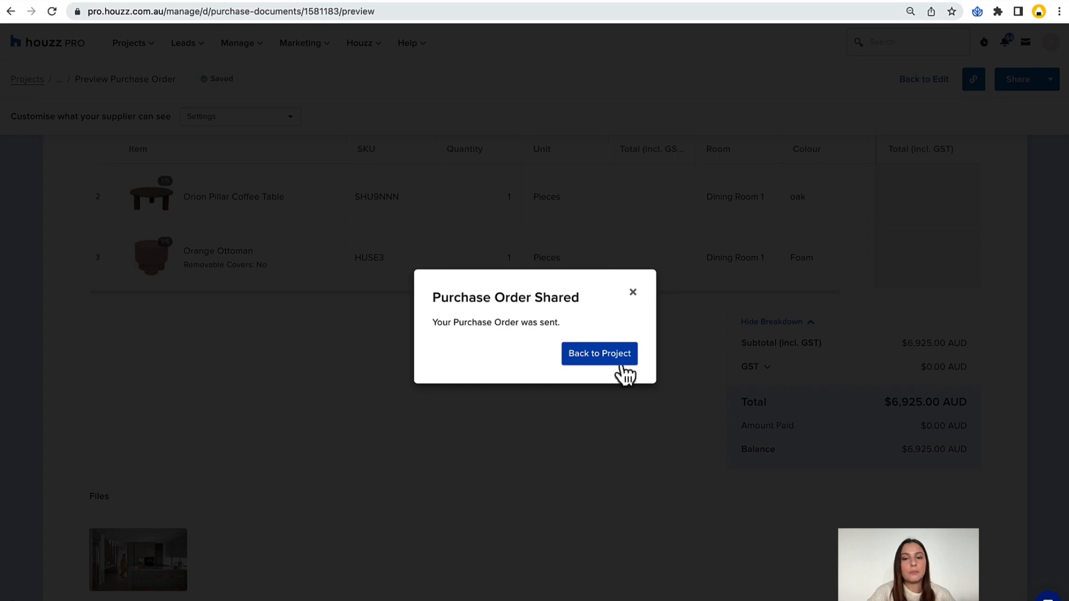
left_click(633, 291)
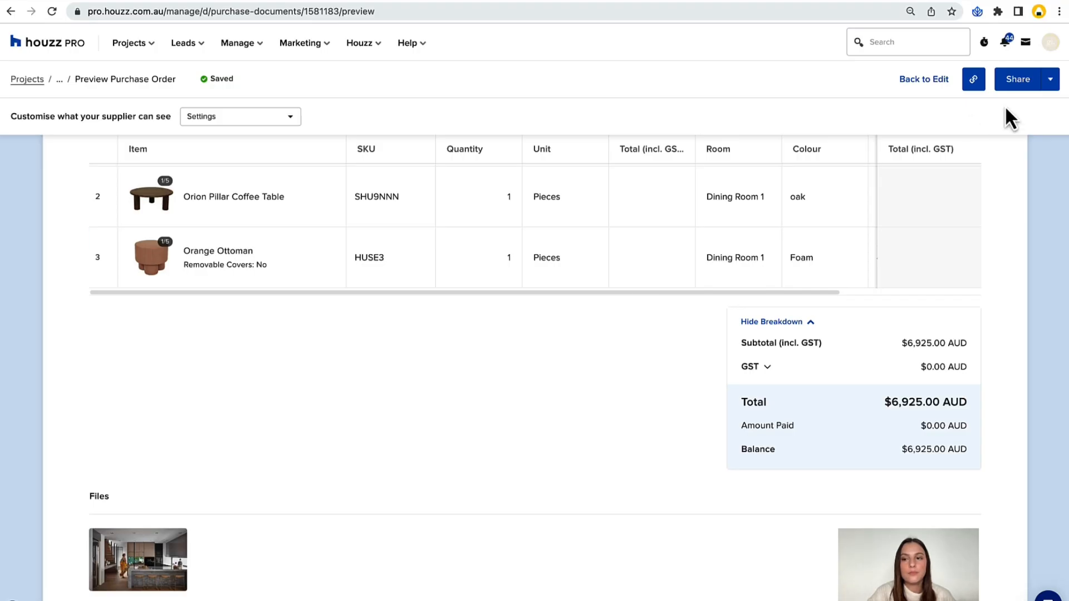
Return to editing, mark the purchase order as billed and log the Deposit payment as a Bank Transfer.
left_click(914, 80)
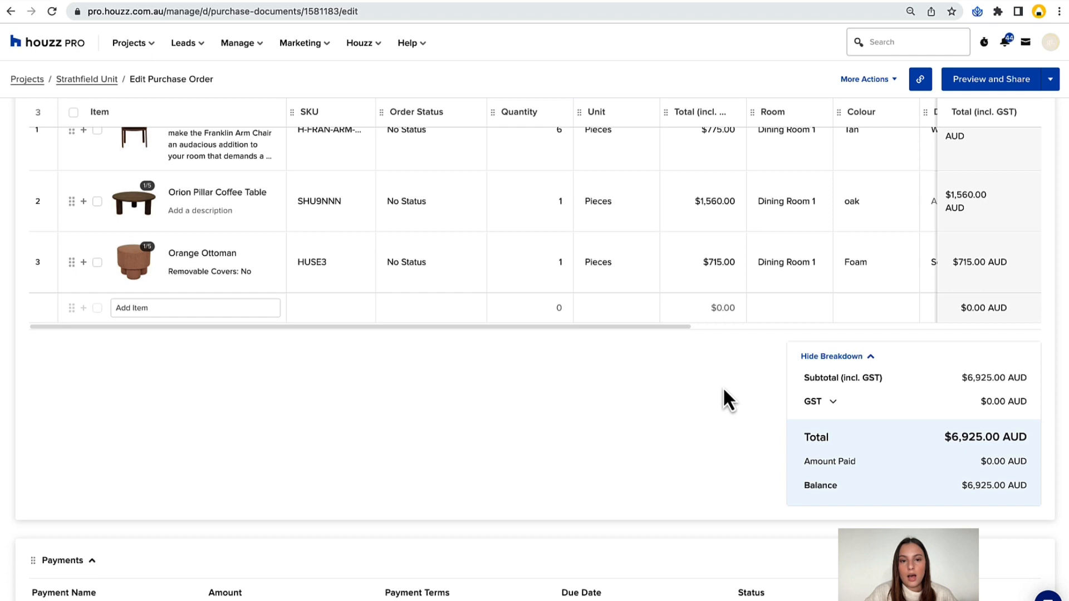
scroll(684, 474, "up", 1)
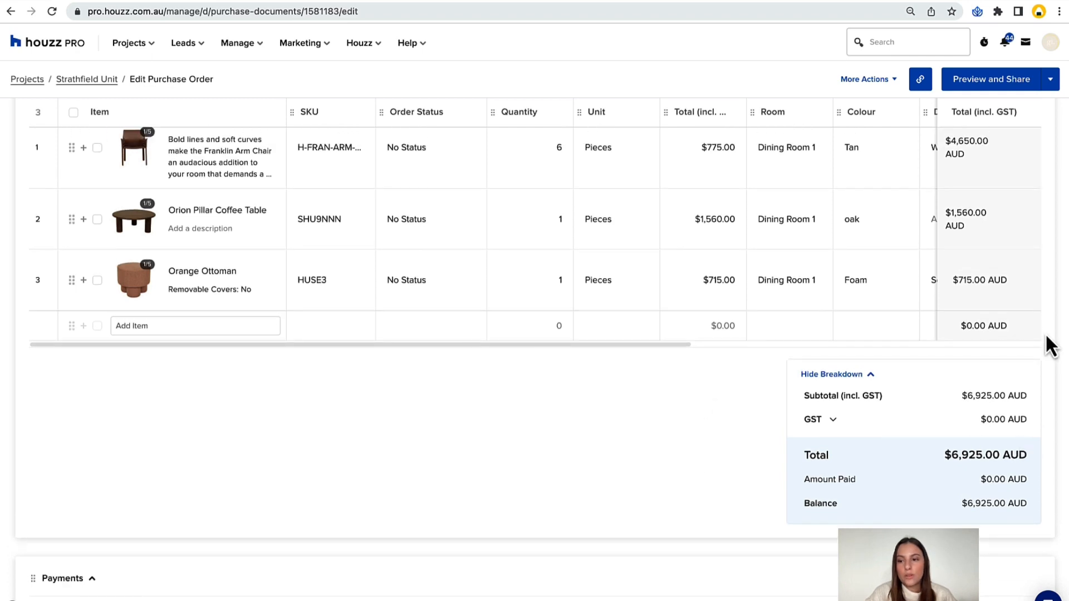
scroll(1046, 336, "down", 3)
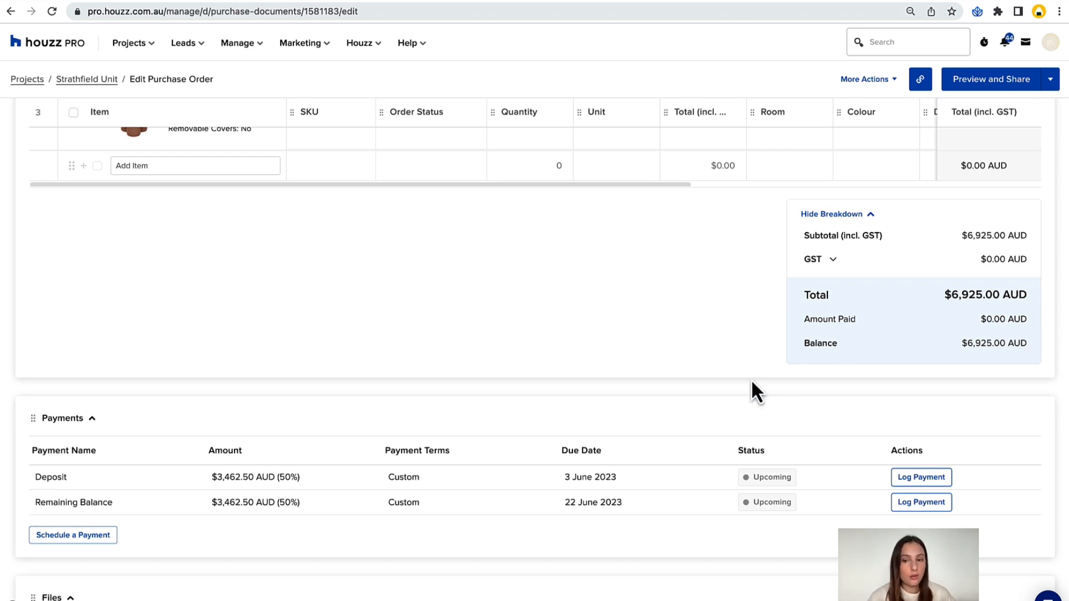
left_click(919, 479)
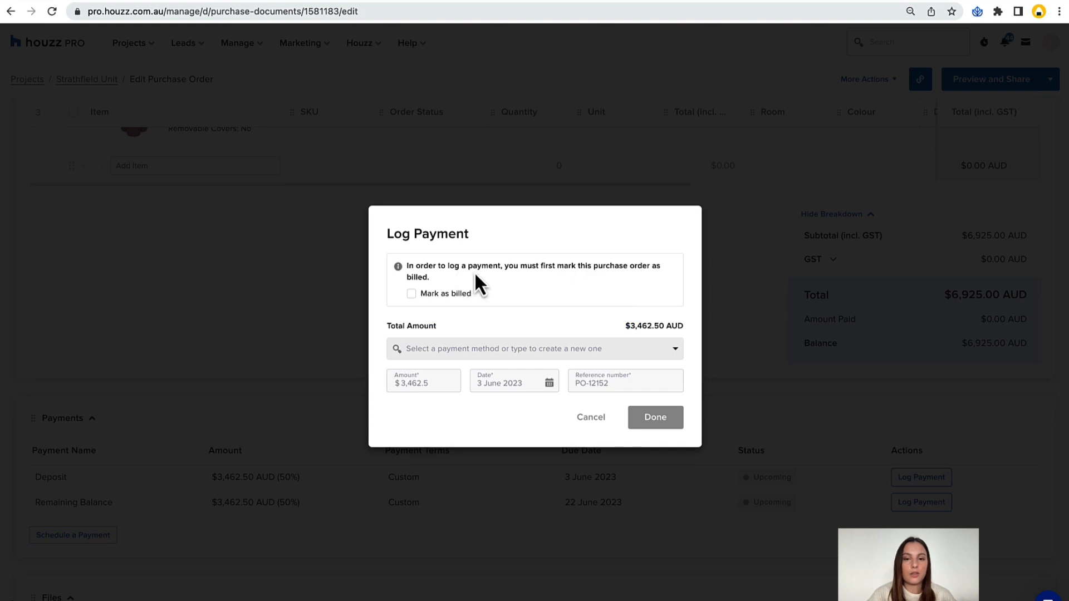
left_click(414, 294)
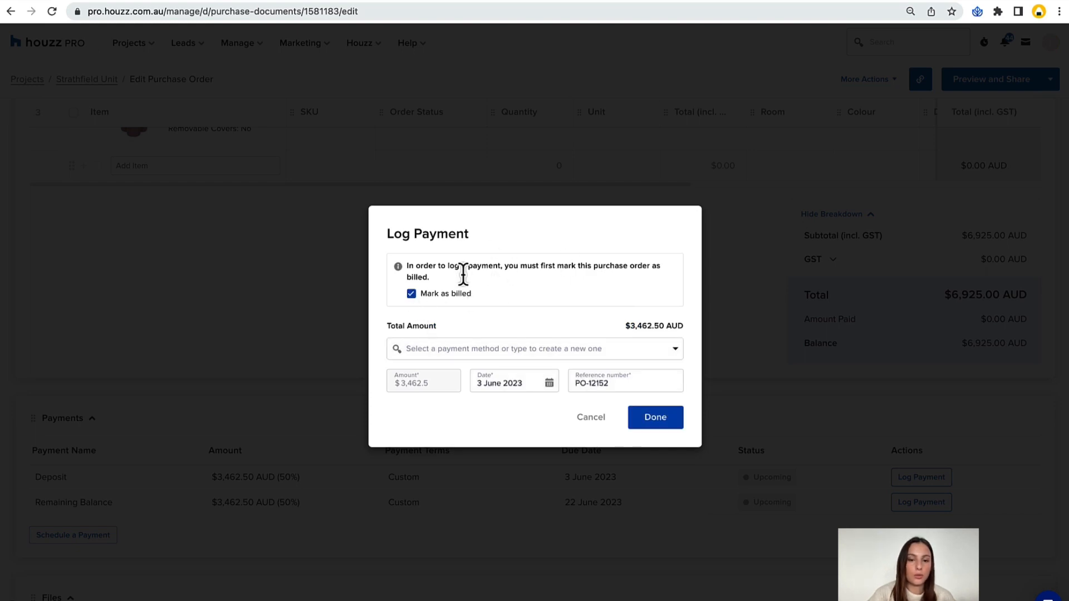
left_click(461, 347)
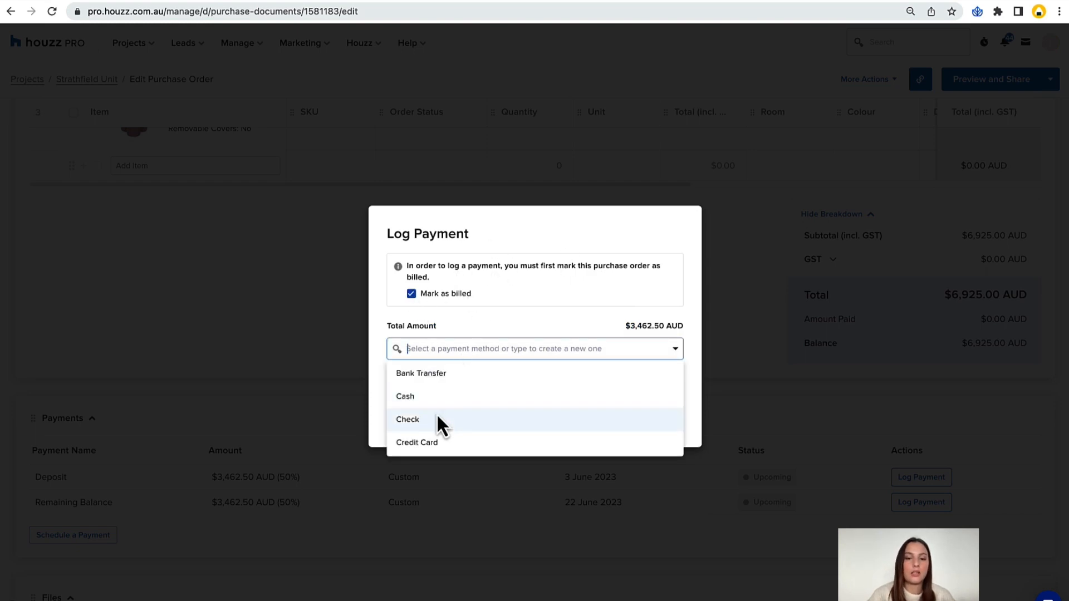
left_click(432, 376)
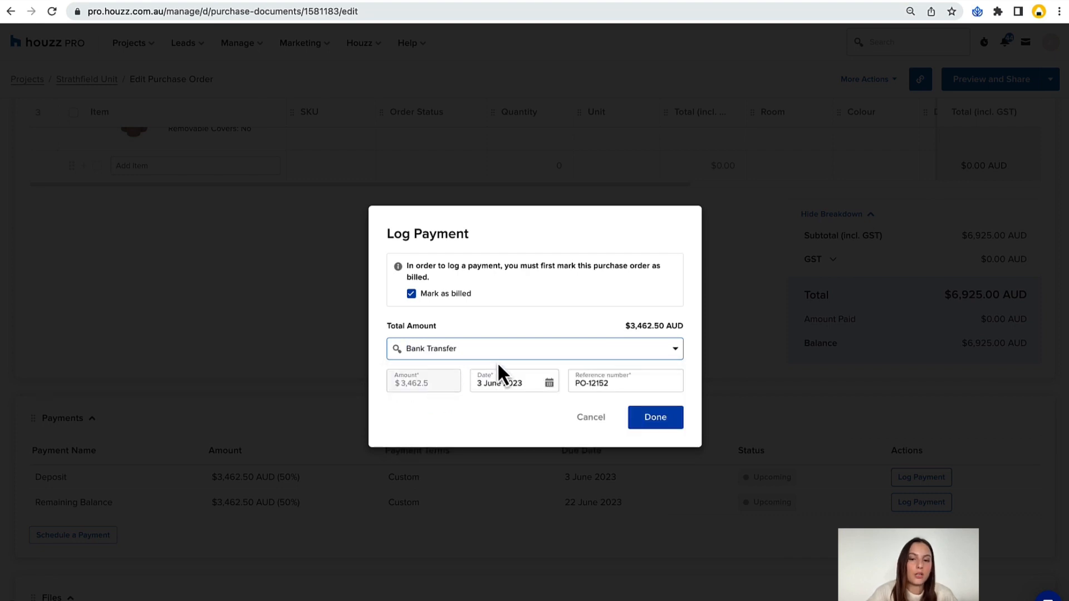
left_click(633, 419)
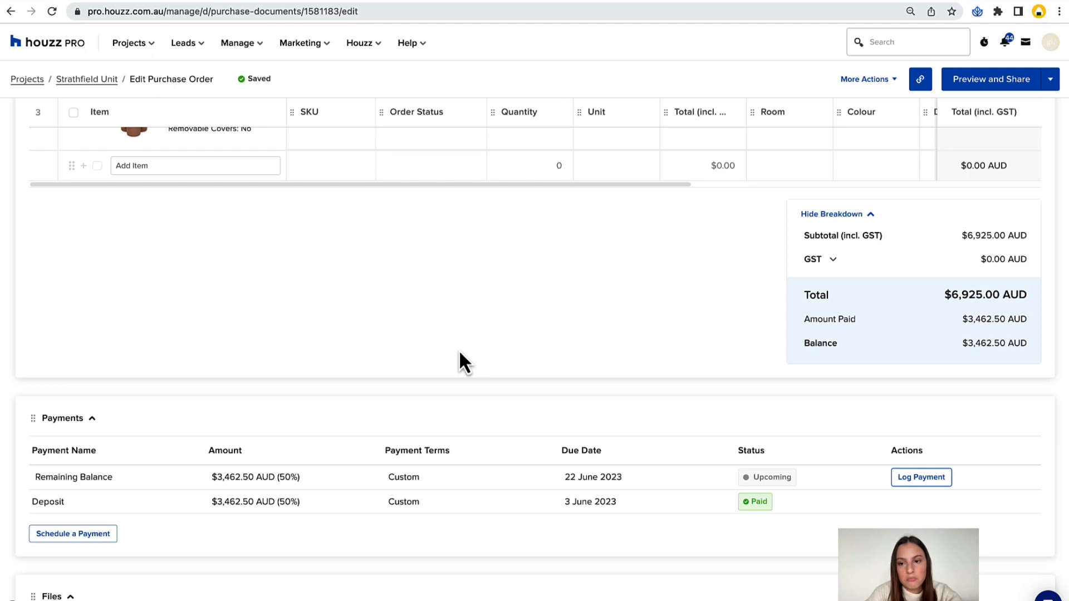
Set the order status of the whole purchase order to Ordered.
scroll(526, 304, "down", 2)
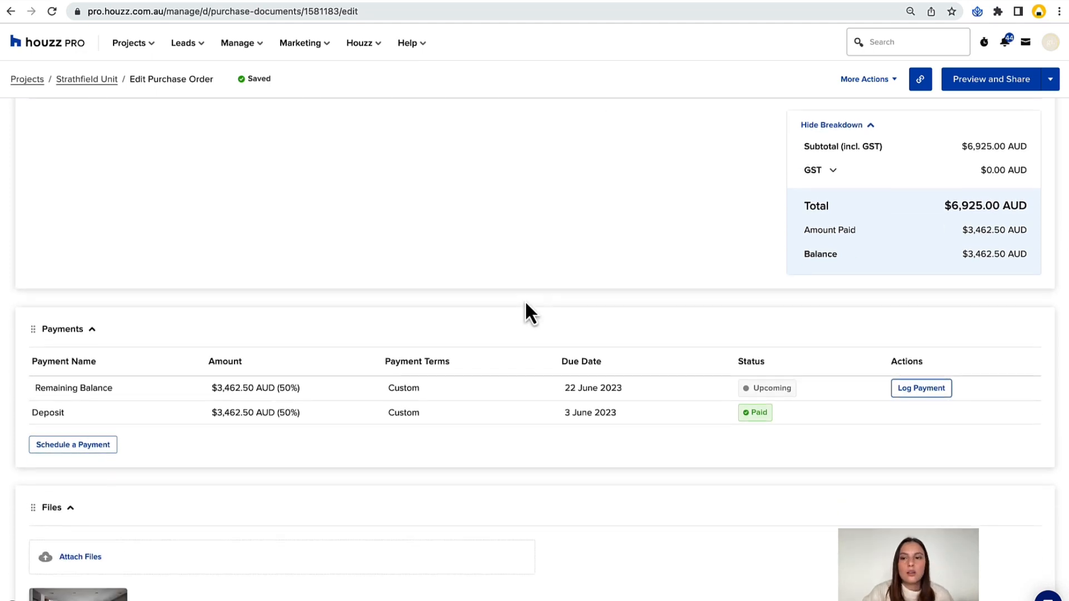
scroll(526, 301, "up", 15)
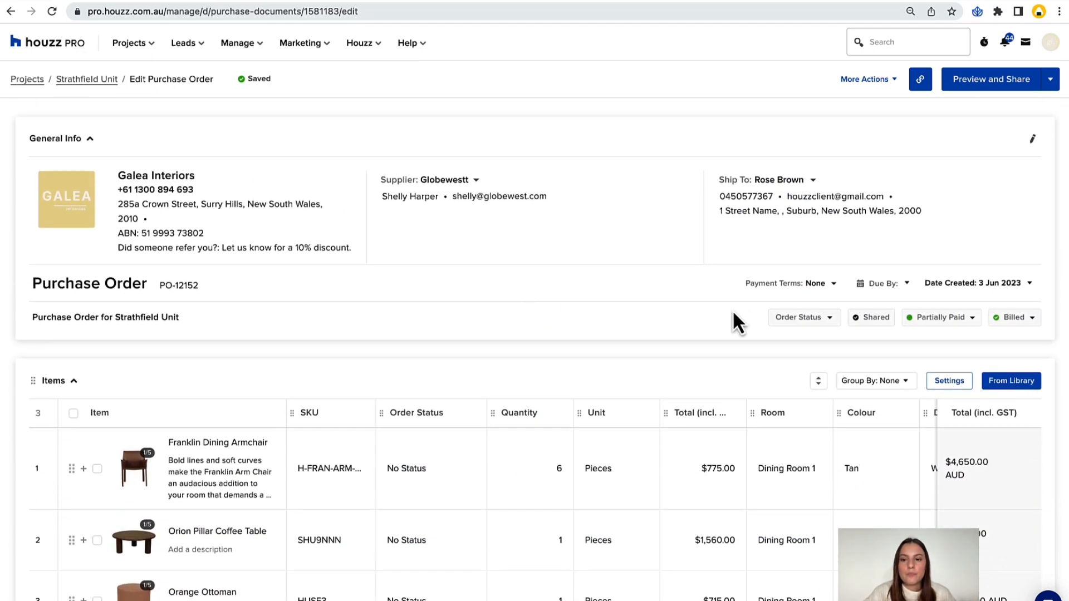
left_click(799, 318)
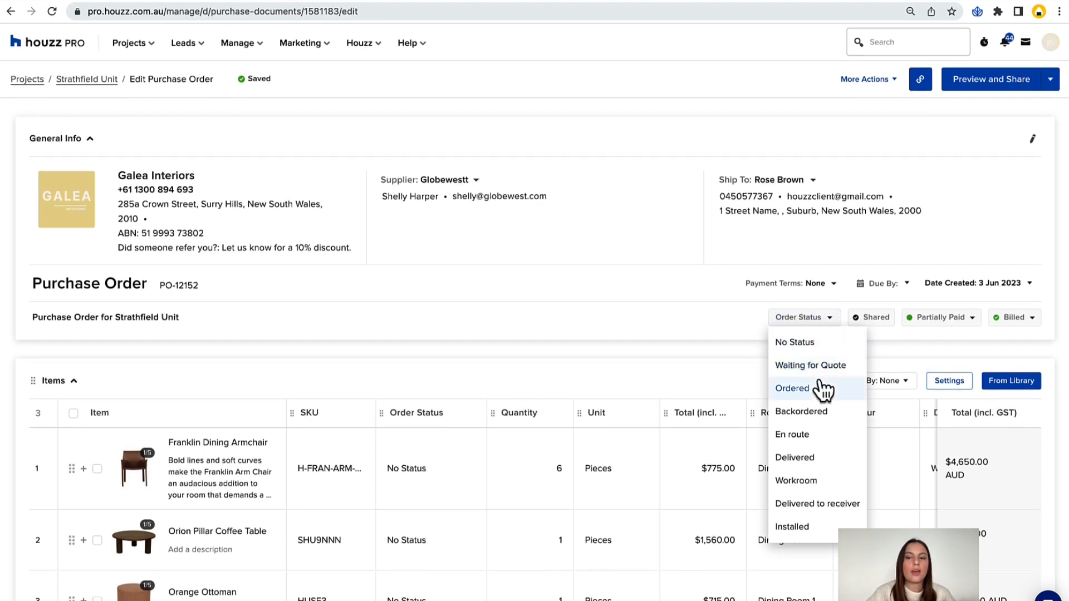
left_click(800, 392)
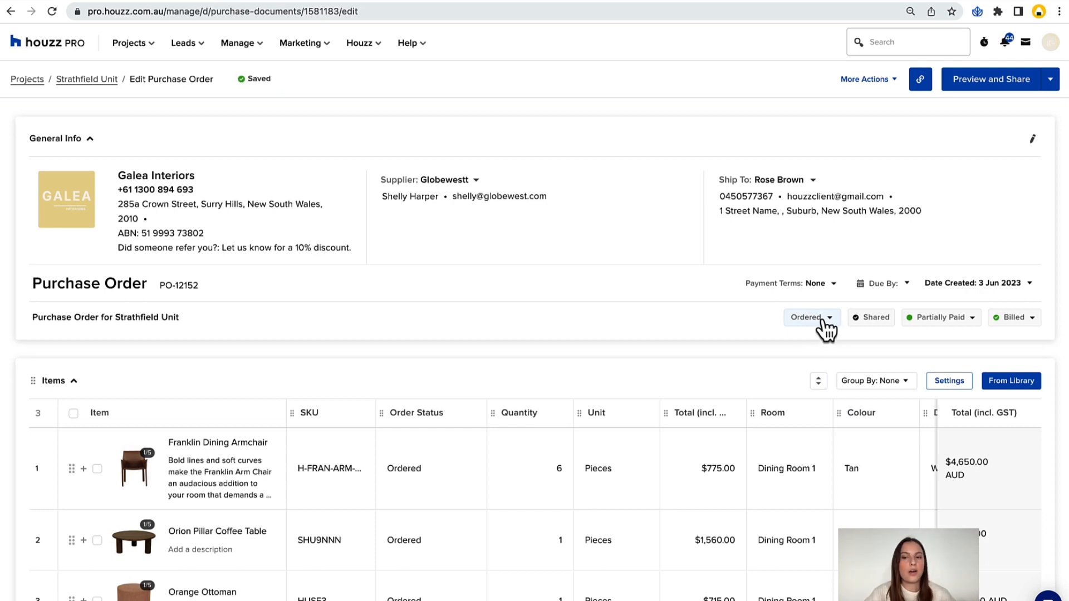
Reopen the newest Globewestt purchase order from the project's list and view the Franklin Dining Armchair's order status options.
left_click(104, 82)
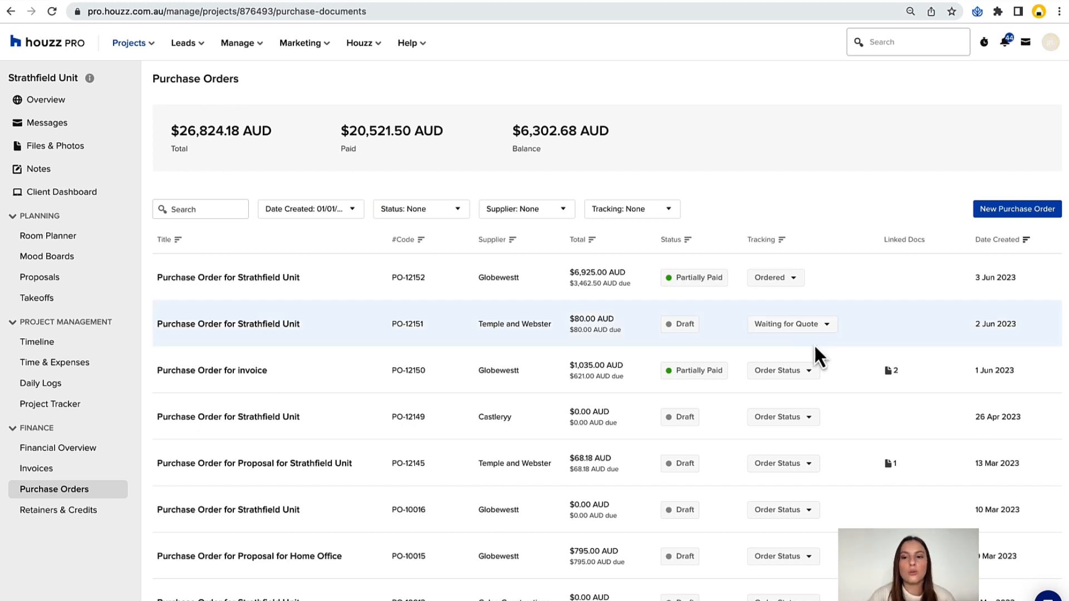
left_click(230, 278)
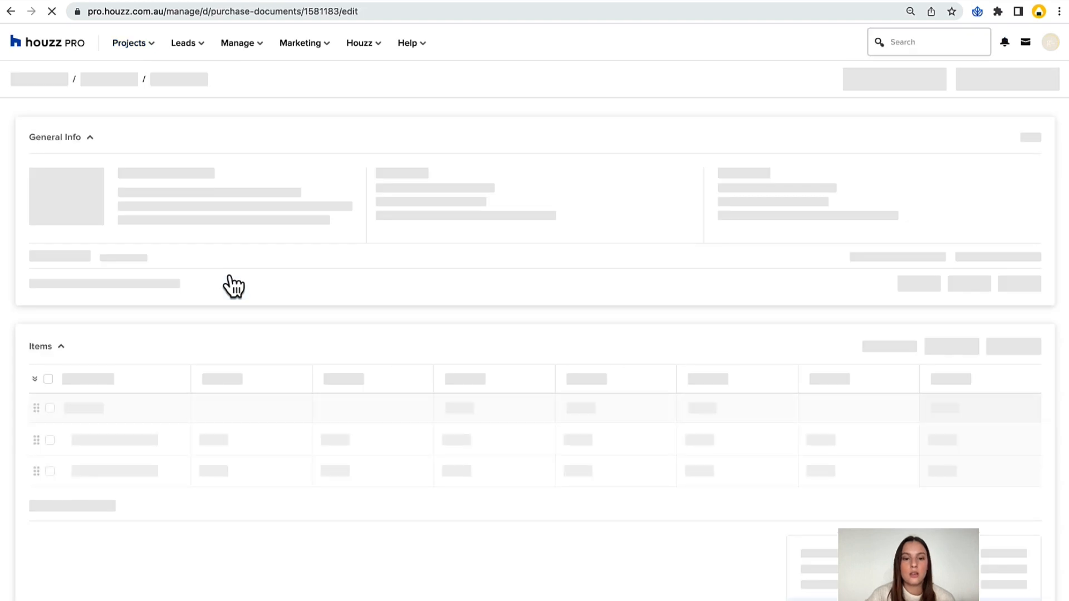
scroll(376, 218, "down", 2)
left_click(412, 357)
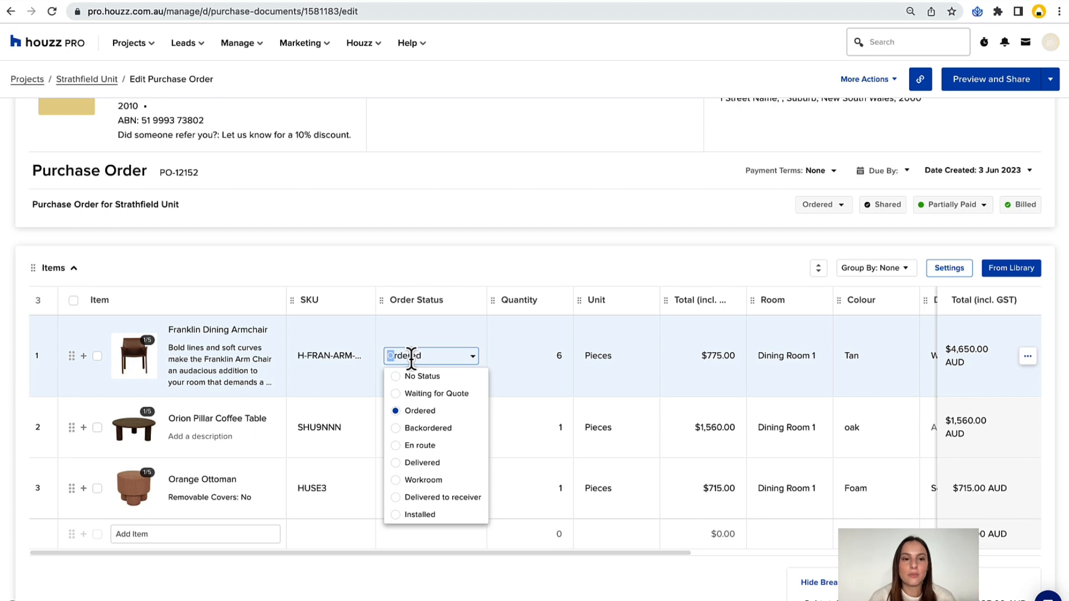
left_click(456, 253)
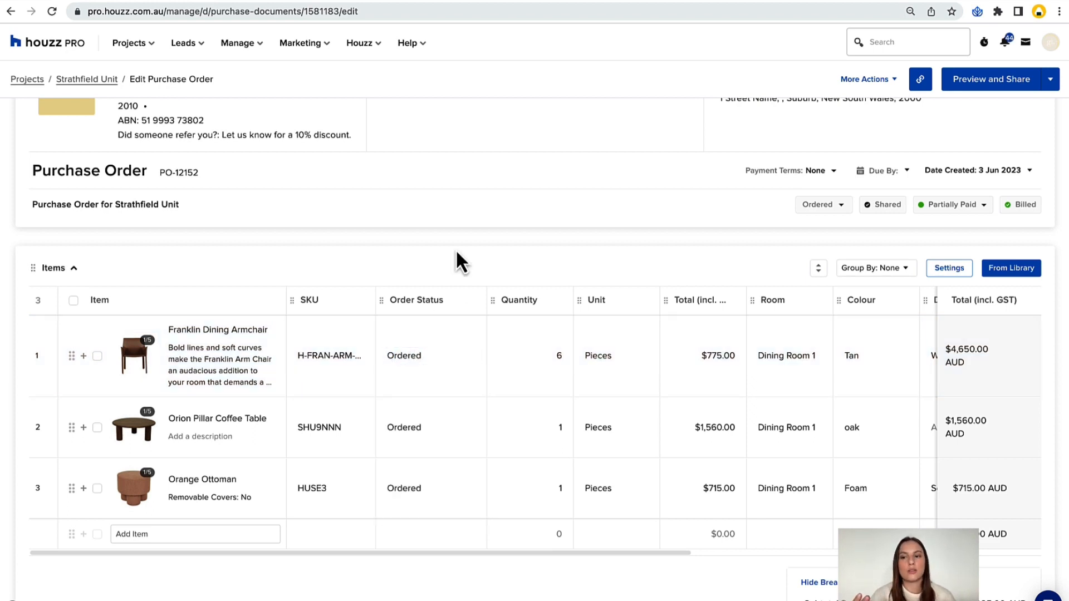
Set the order status of the Franklin Dining Armchair to Backordered, the Orion Pillar Coffee Table to Installed and the Orange Ottoman to Waiting for Quote.
left_click(422, 355)
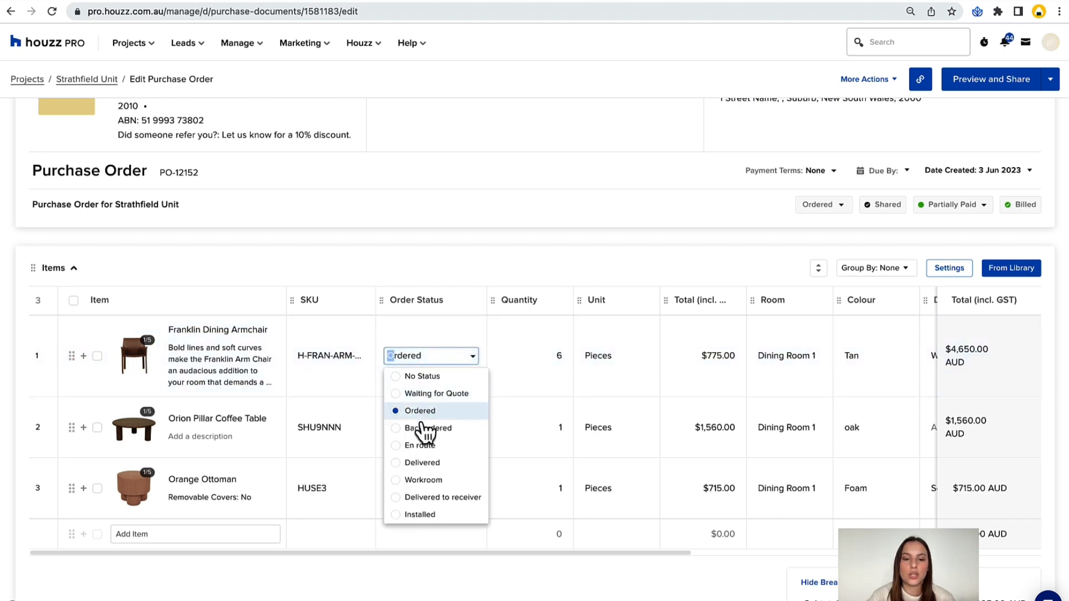
left_click(425, 429)
left_click(418, 427)
left_click(429, 585)
left_click(412, 490)
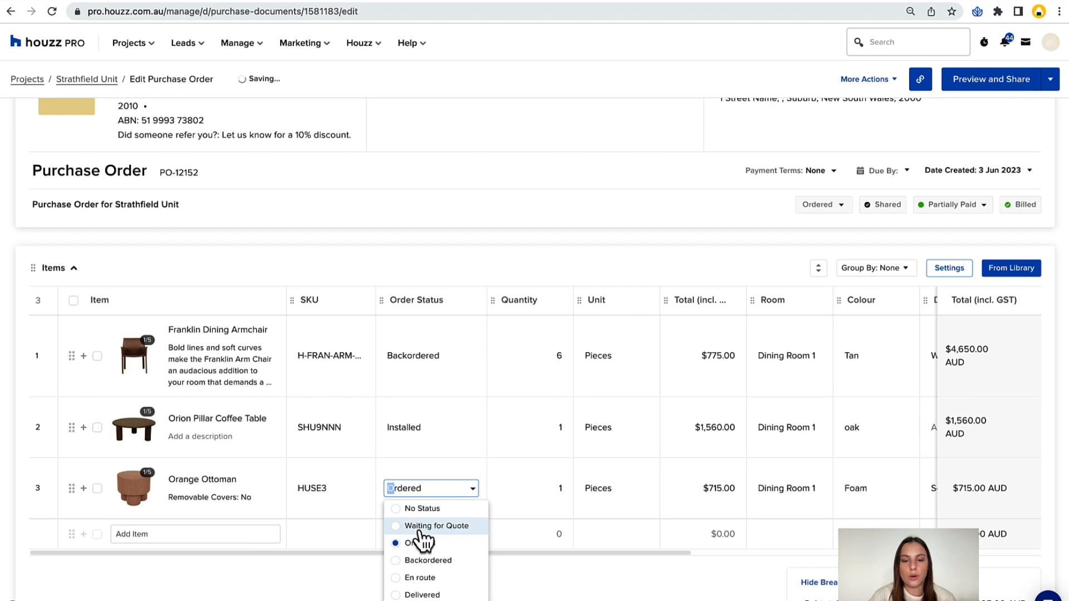
left_click(420, 527)
Set the whole purchase order's status to Ordered and the Franklin Dining Armchair's own status to Backordered.
scroll(573, 236, "down", 1)
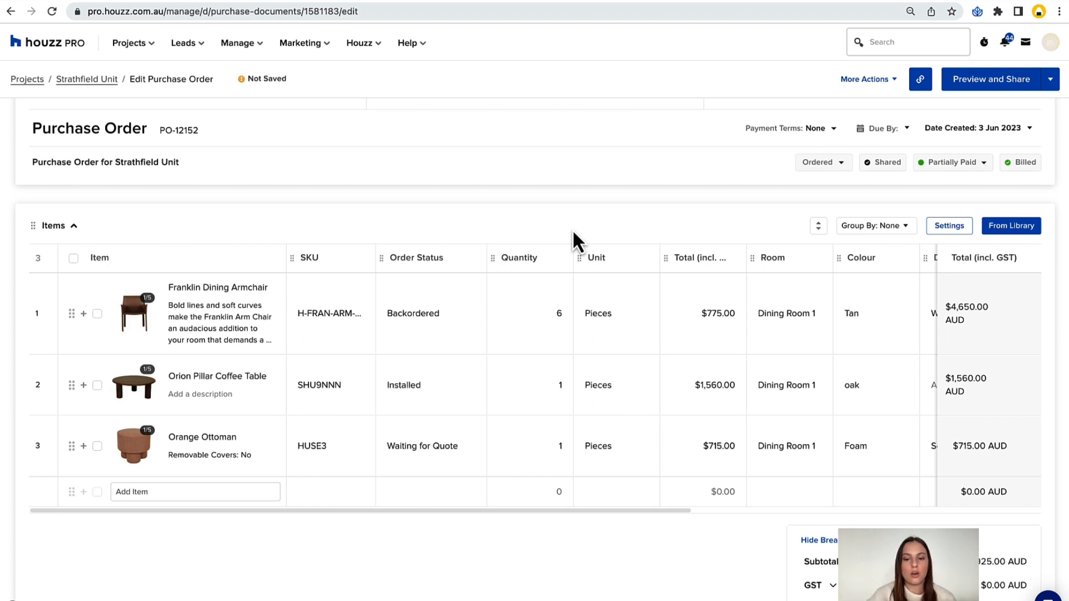
left_click(817, 163)
left_click(820, 233)
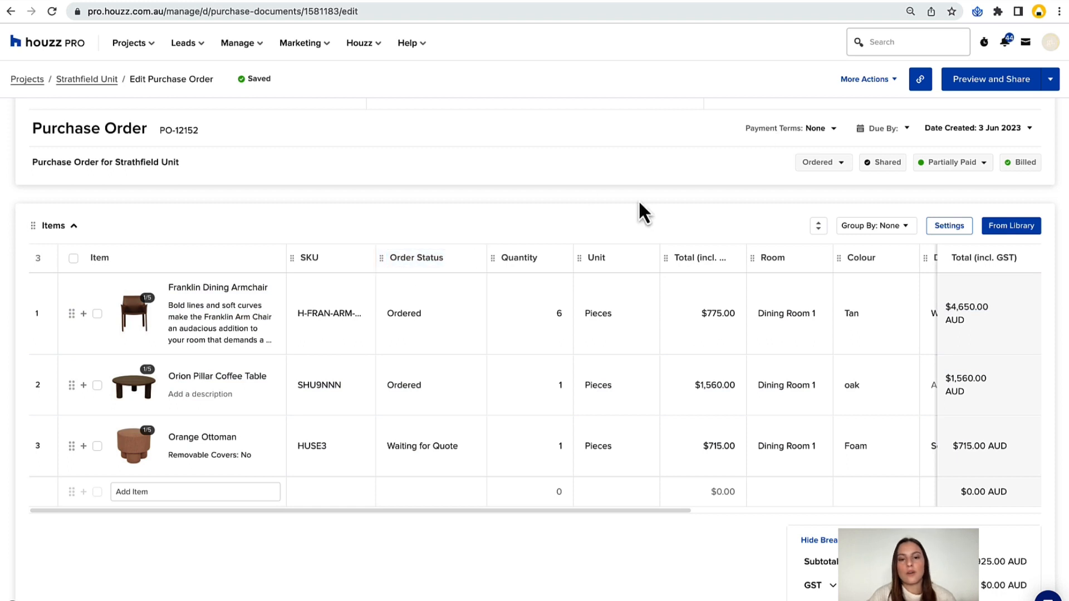
left_click(412, 314)
left_click(420, 384)
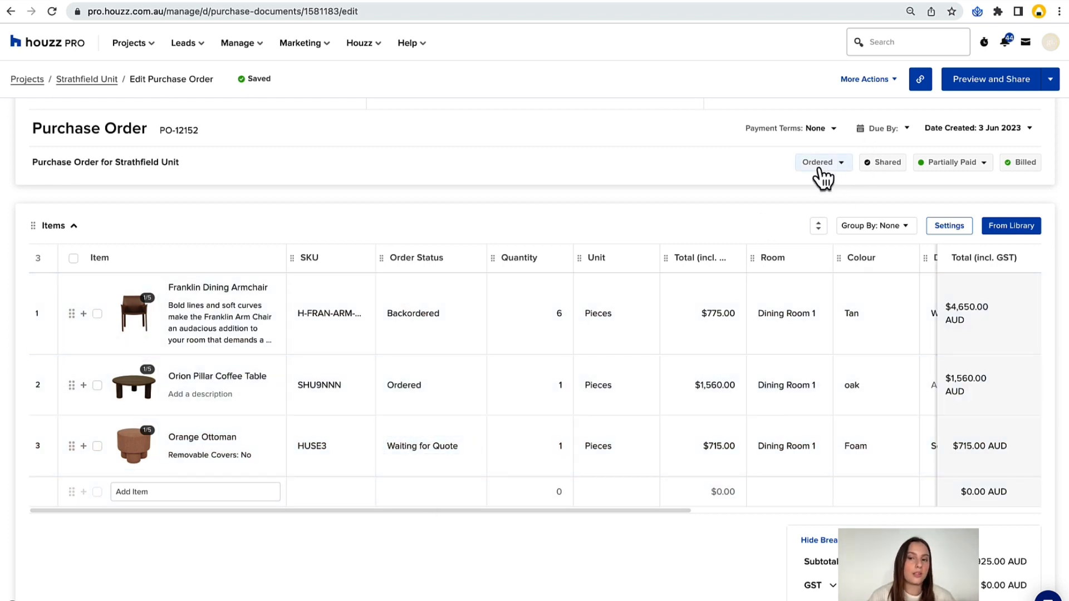
Leave the purchase order and return to the Strathfield Unit project's purchase order list.
scroll(593, 213, "up", 1)
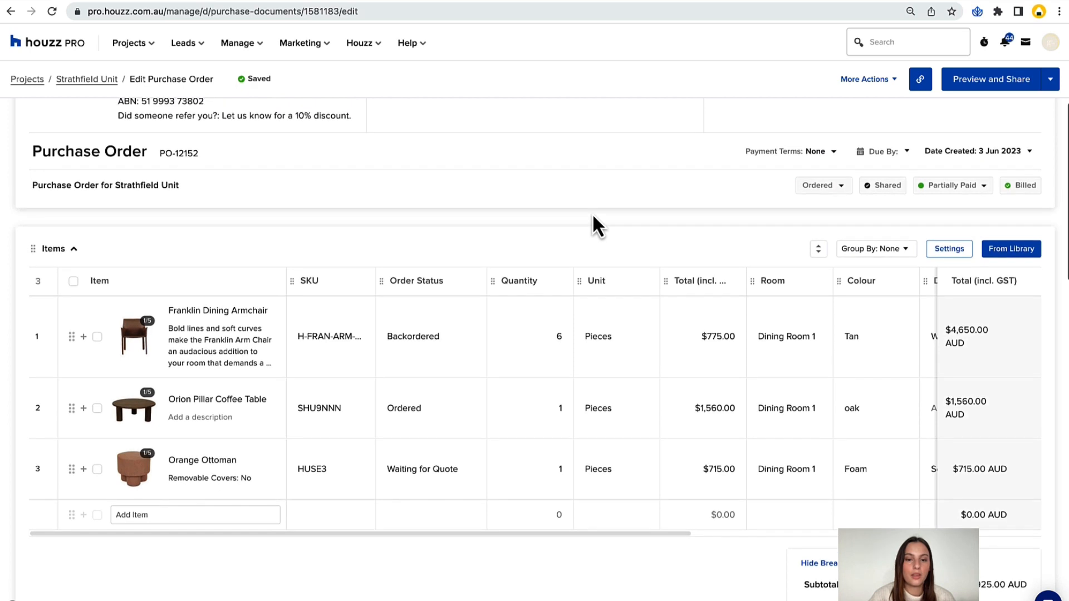
scroll(509, 216, "up", 1)
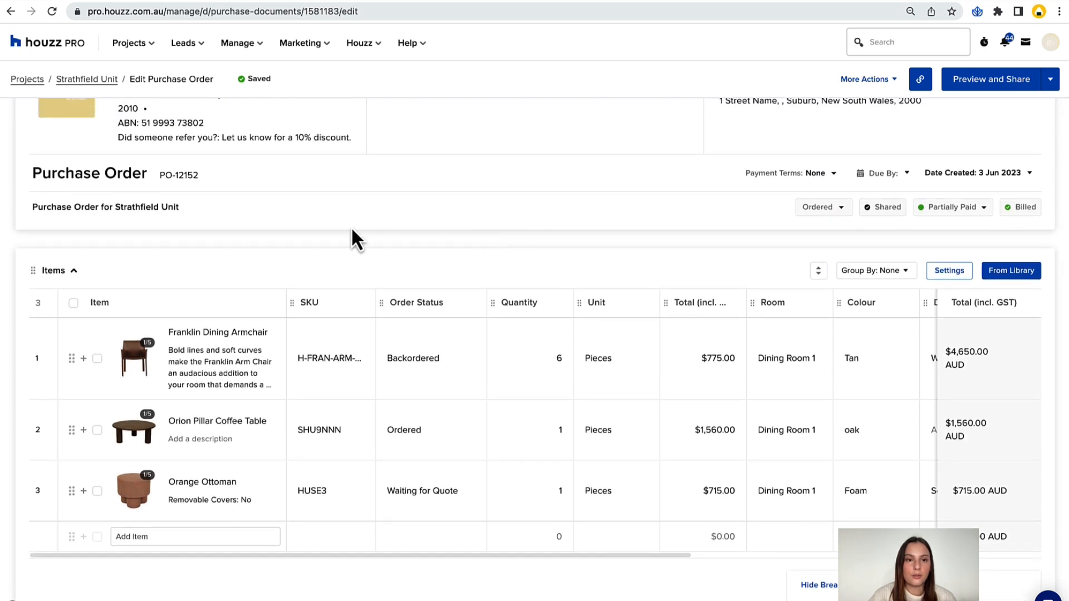
scroll(353, 238, "up", 2)
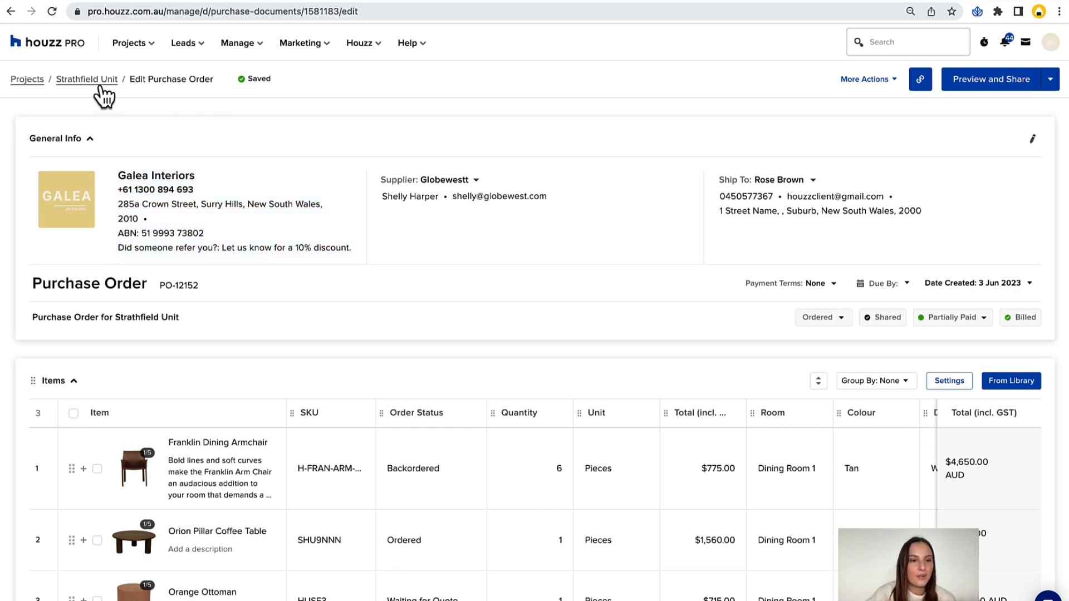
left_click(86, 79)
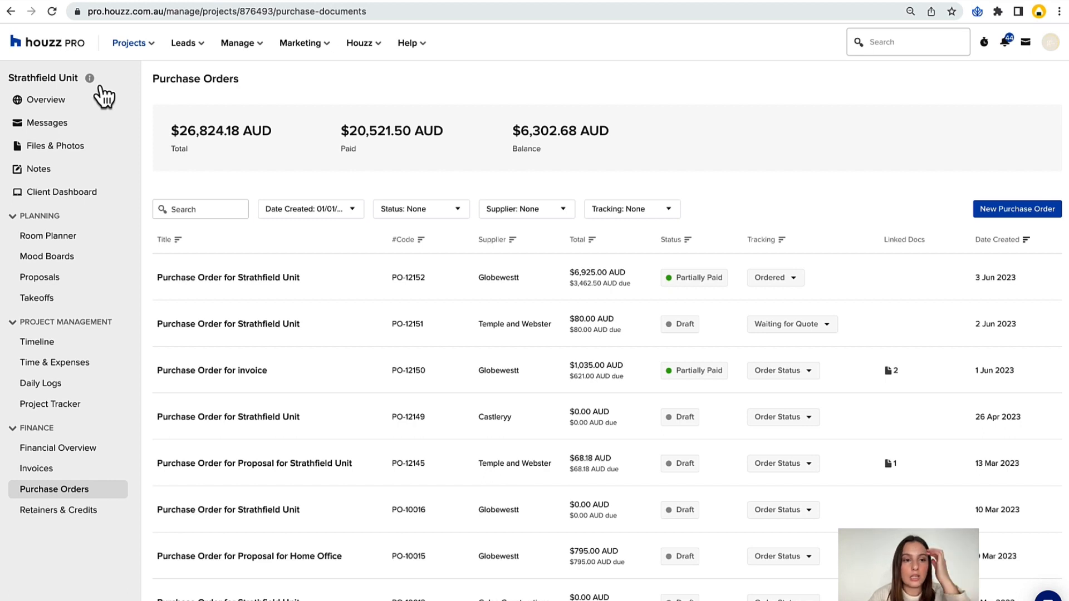
Open the project's Files & Photos, view the Living Room Inspo image and return to the file list.
left_click(66, 156)
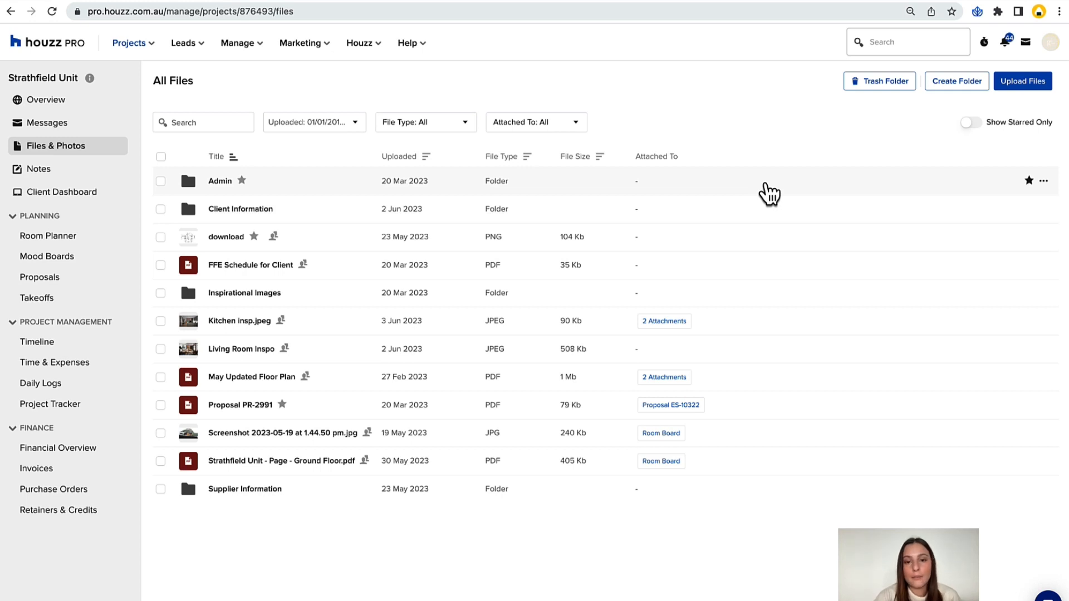
left_click(233, 357)
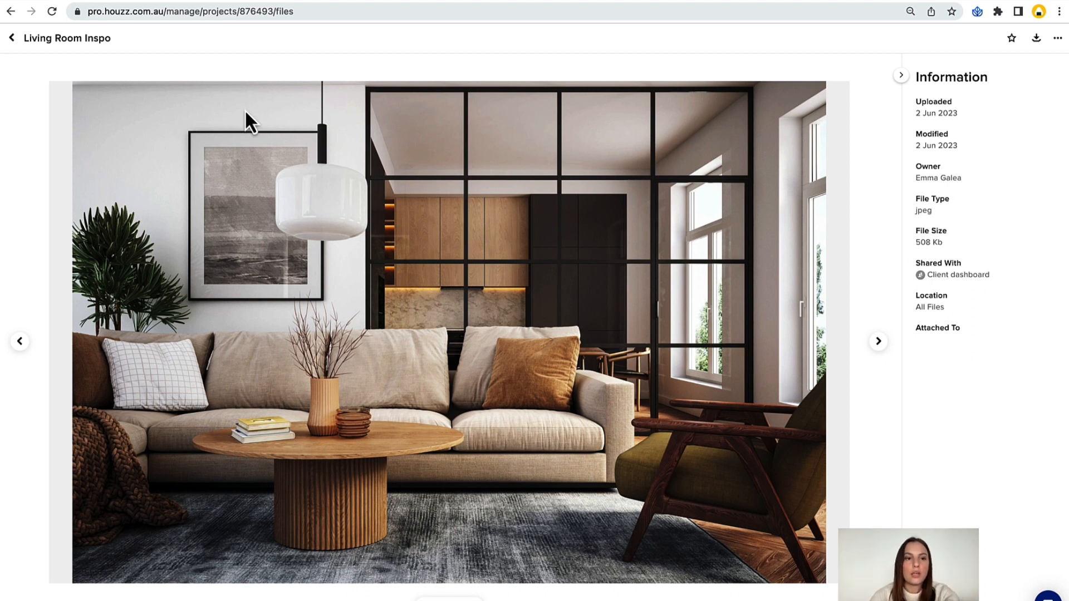
left_click(12, 38)
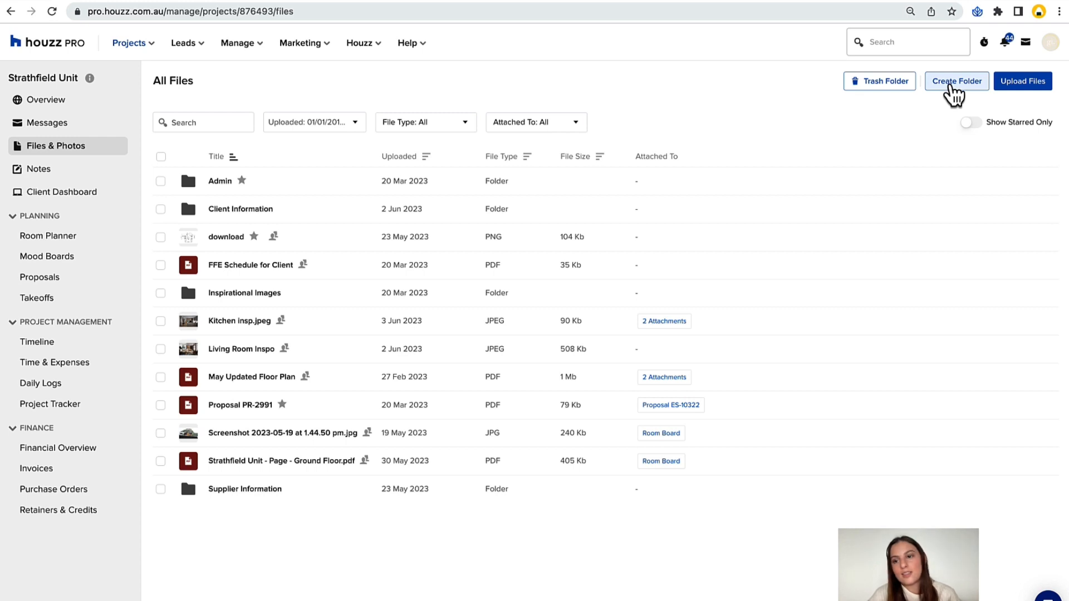
Create a folder named Supplier Pricing List 23 in the project's files.
left_click(952, 86)
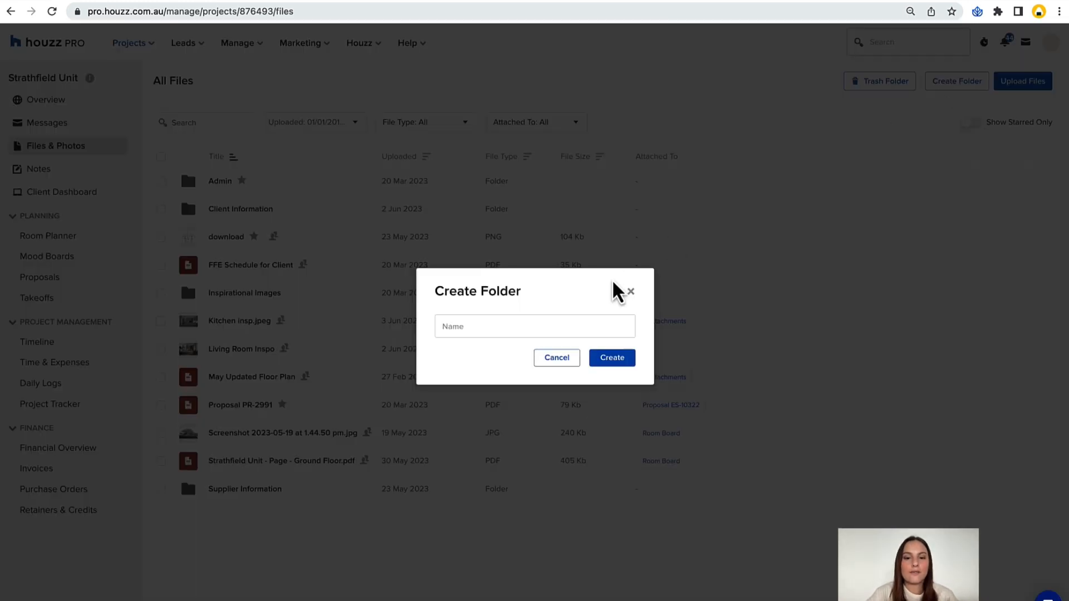
left_click(483, 329)
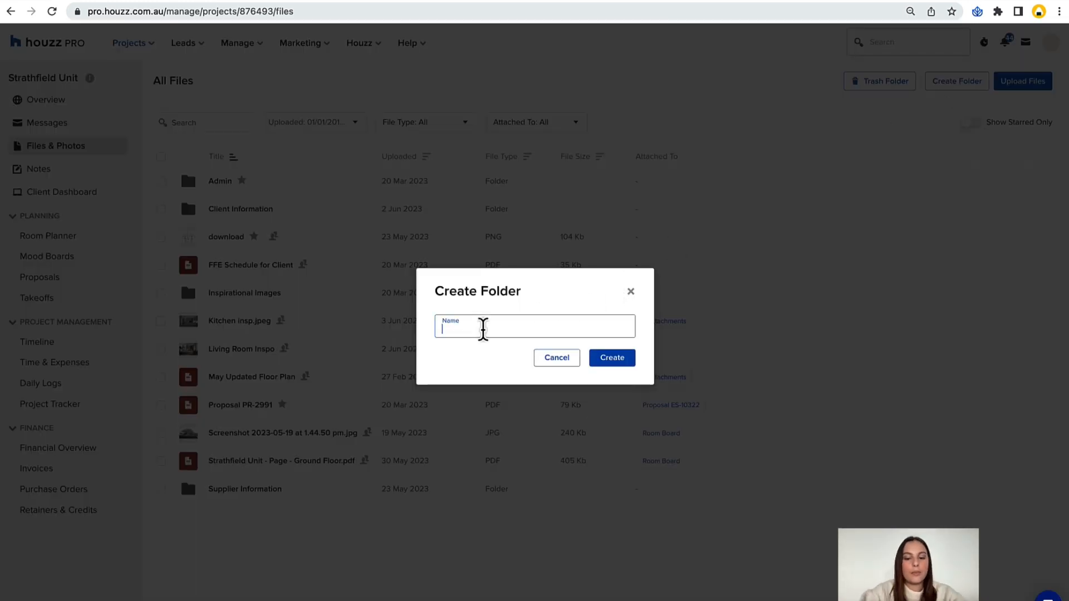
type("Supplier Pricing List 23")
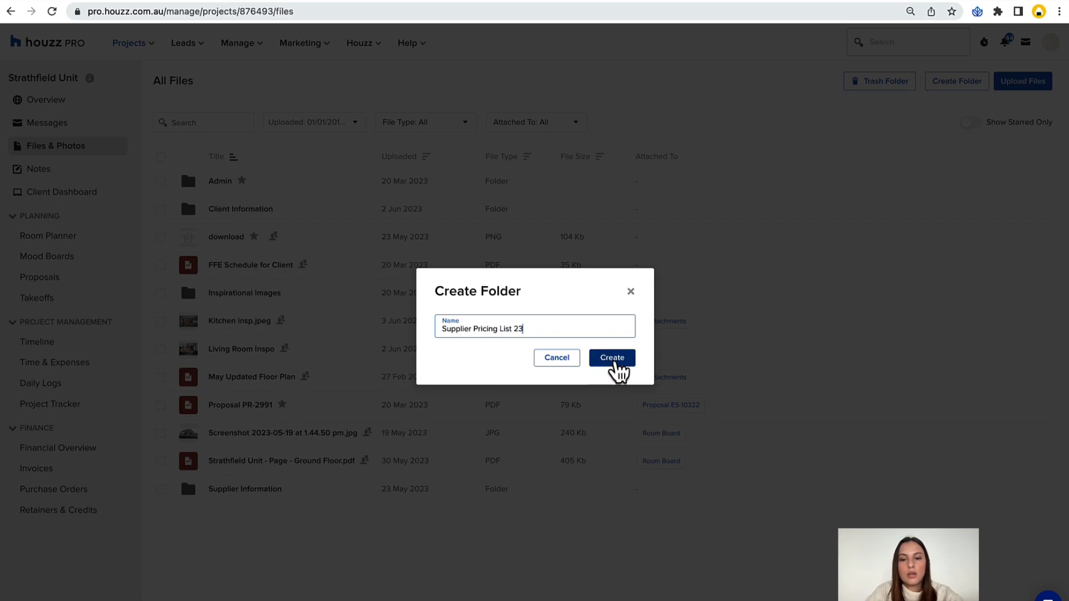
left_click(612, 358)
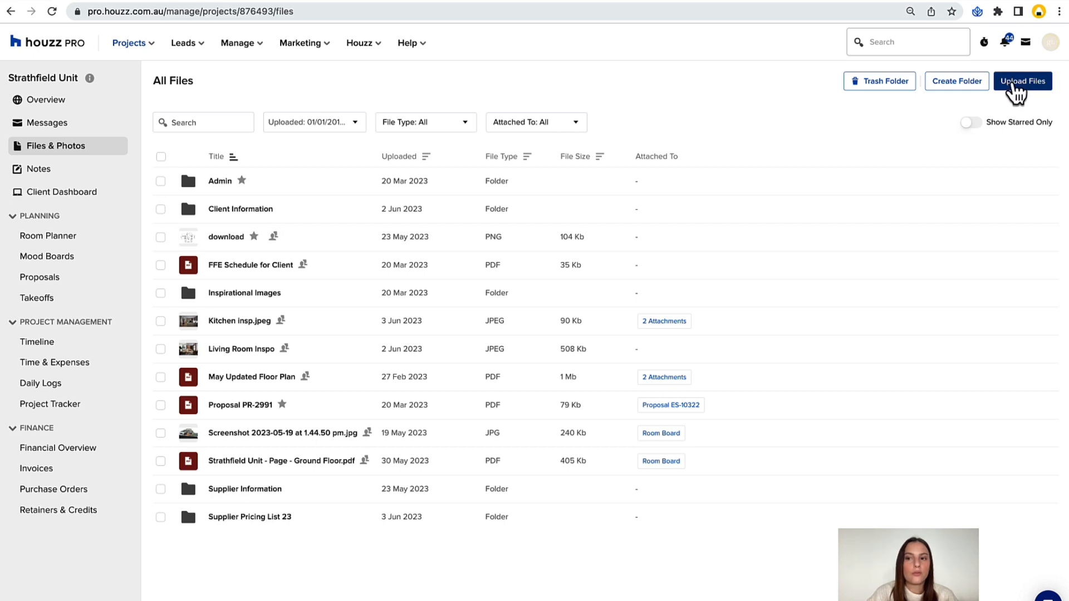
Upload all six images from the Inspo Images folder to the project's files and dismiss the upload progress window.
left_click(1017, 84)
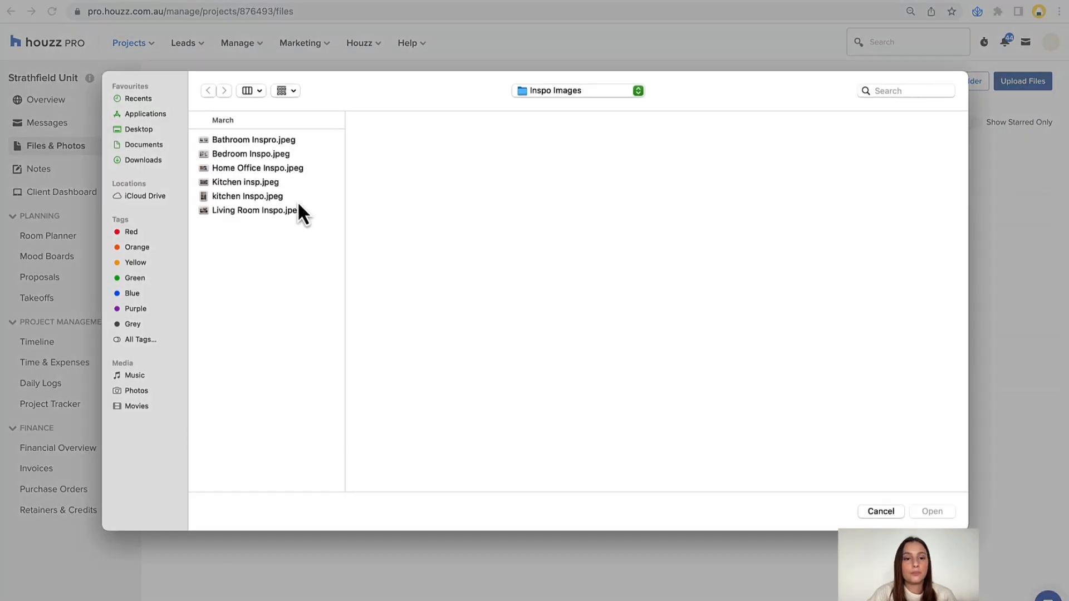
left_click(260, 210)
left_click(242, 145, "shift")
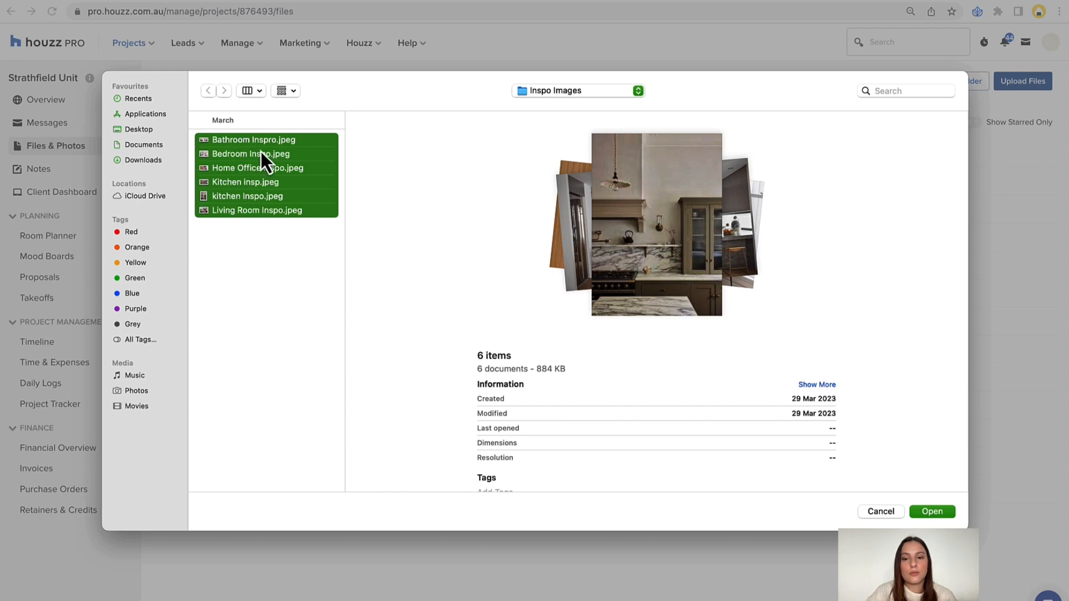
left_click(935, 512)
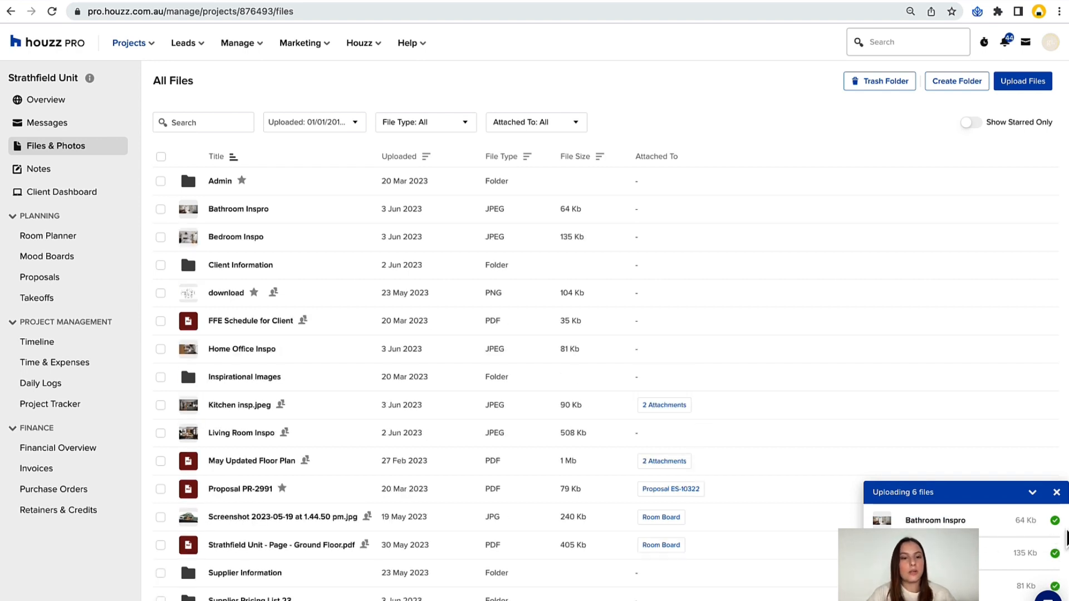
scroll(1047, 534, "down", 2)
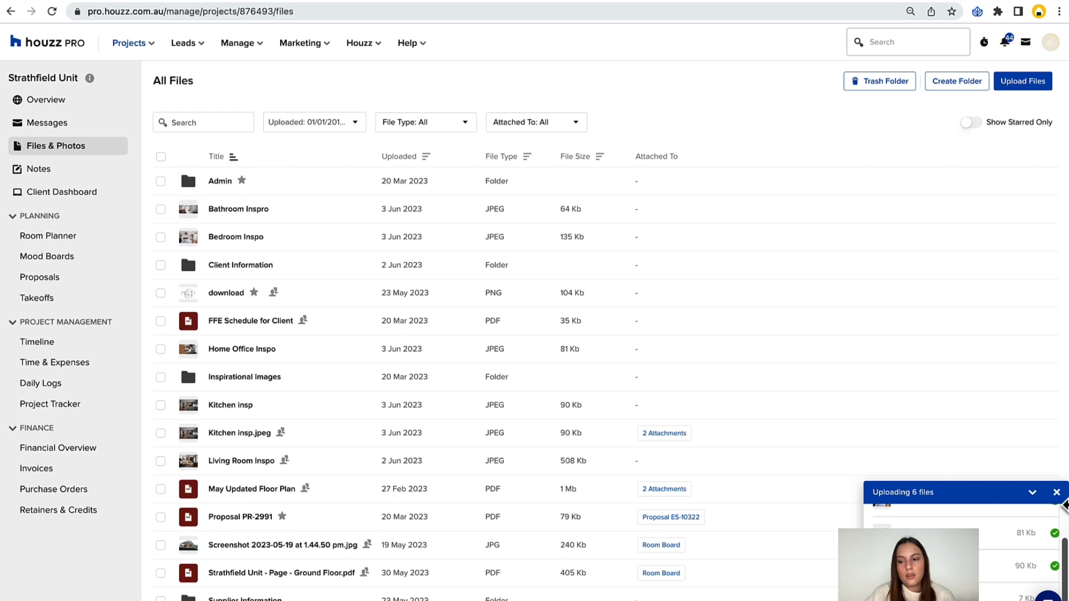
left_click(1056, 492)
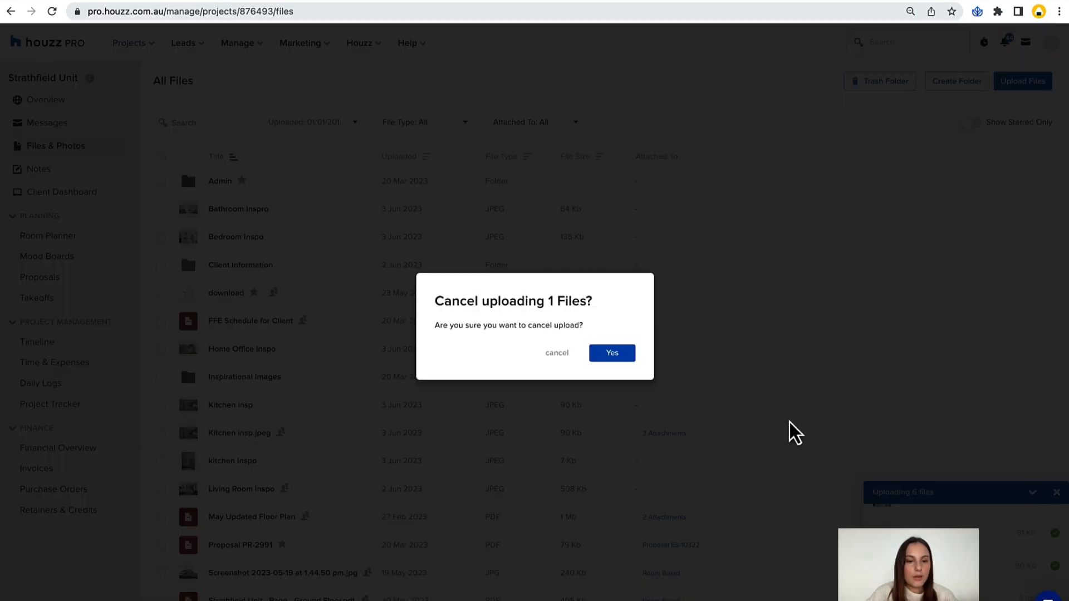
left_click(613, 357)
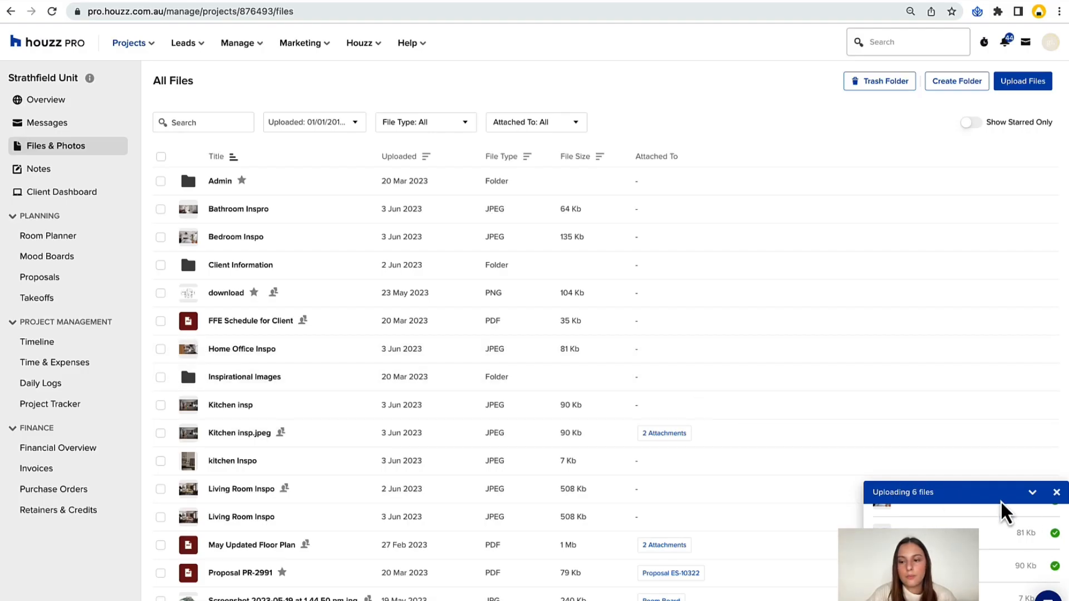
left_click(1033, 493)
Move both Living Room Inspo images, kitchen Inspo, Kitchen insp.jpeg and Kitchen insp into the Supplier Pricing List 23 folder.
scroll(804, 400, "down", 1)
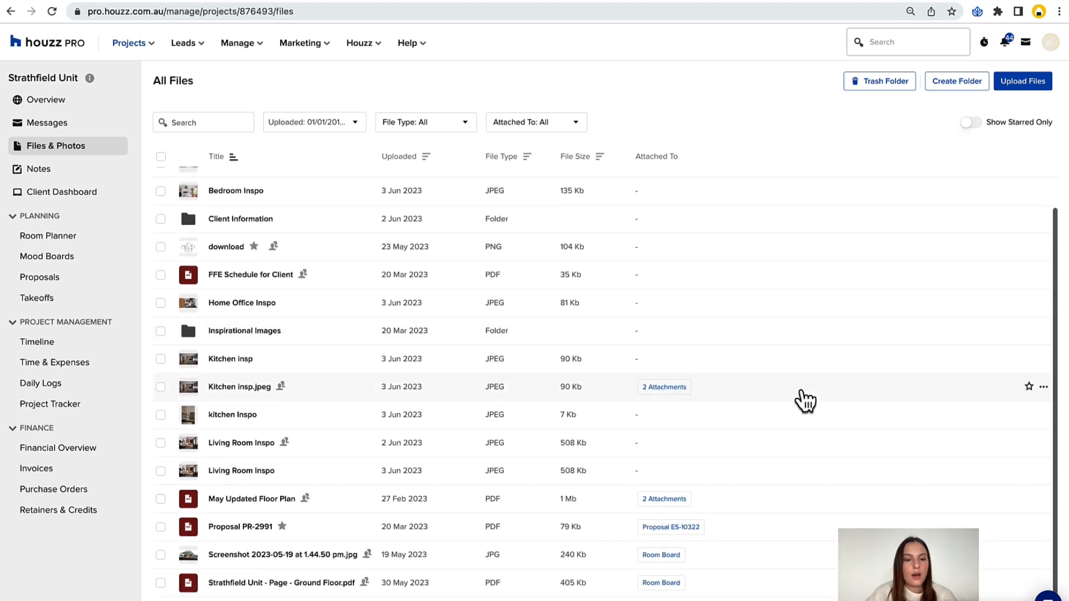
scroll(300, 479, "down", 1)
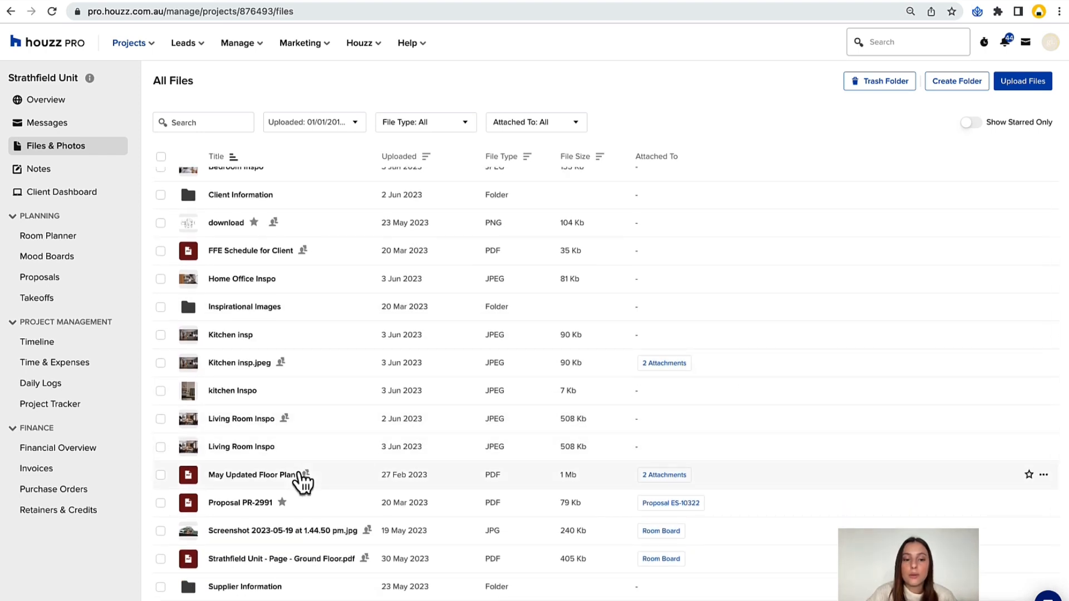
left_click(161, 447)
left_click(160, 419)
left_click(160, 391)
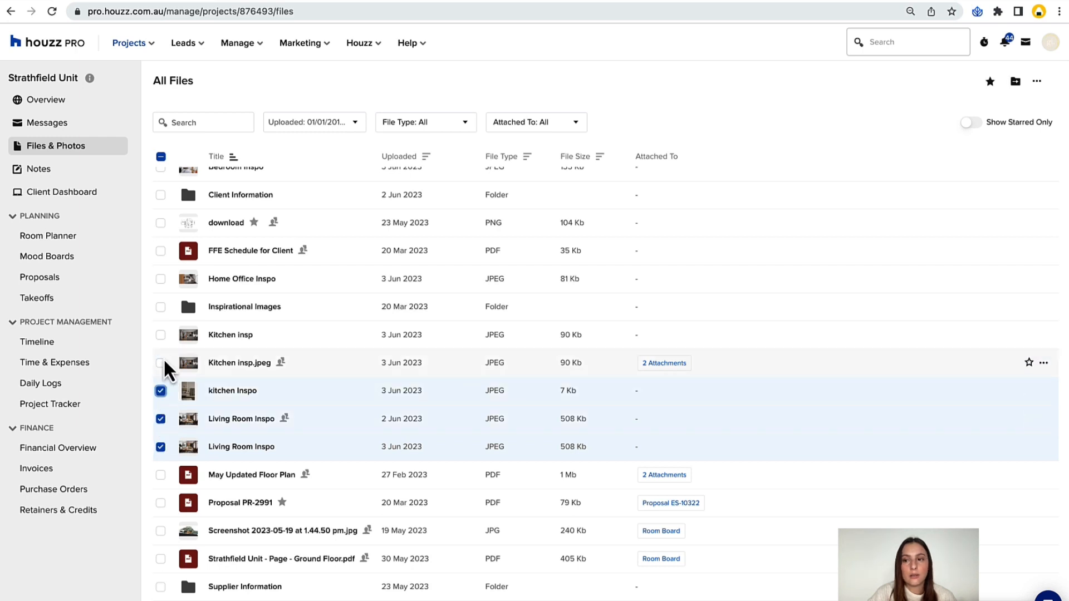
left_click(161, 362)
left_click(161, 335)
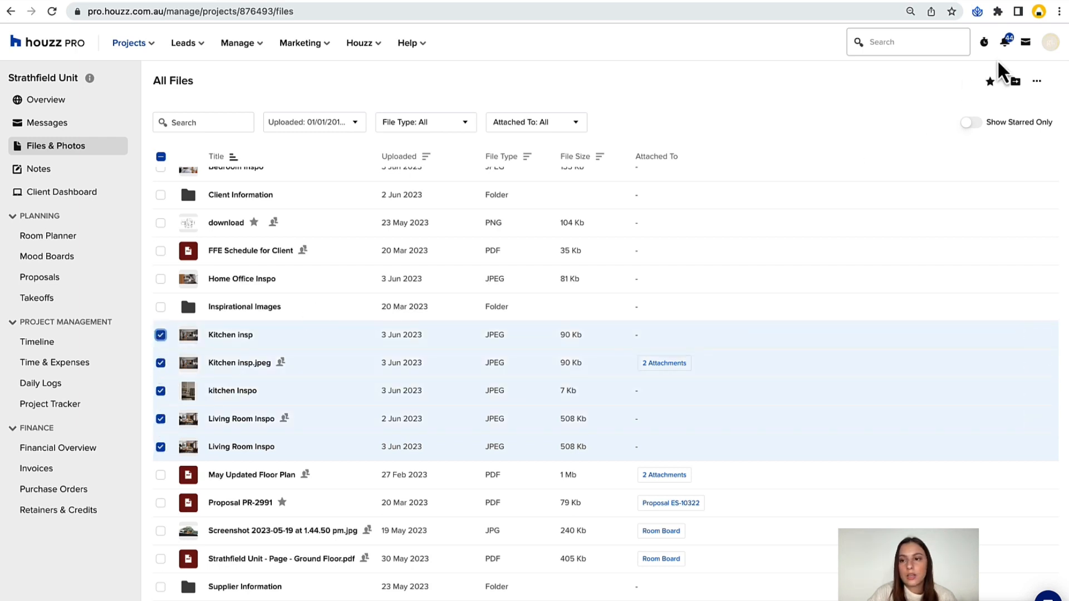
left_click(1016, 82)
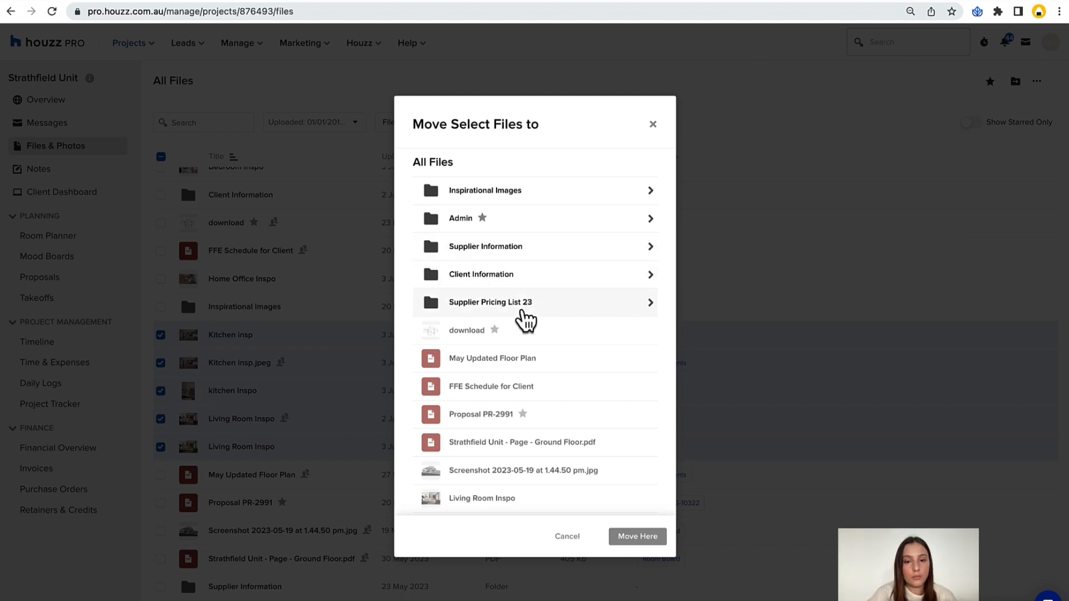
left_click(523, 310)
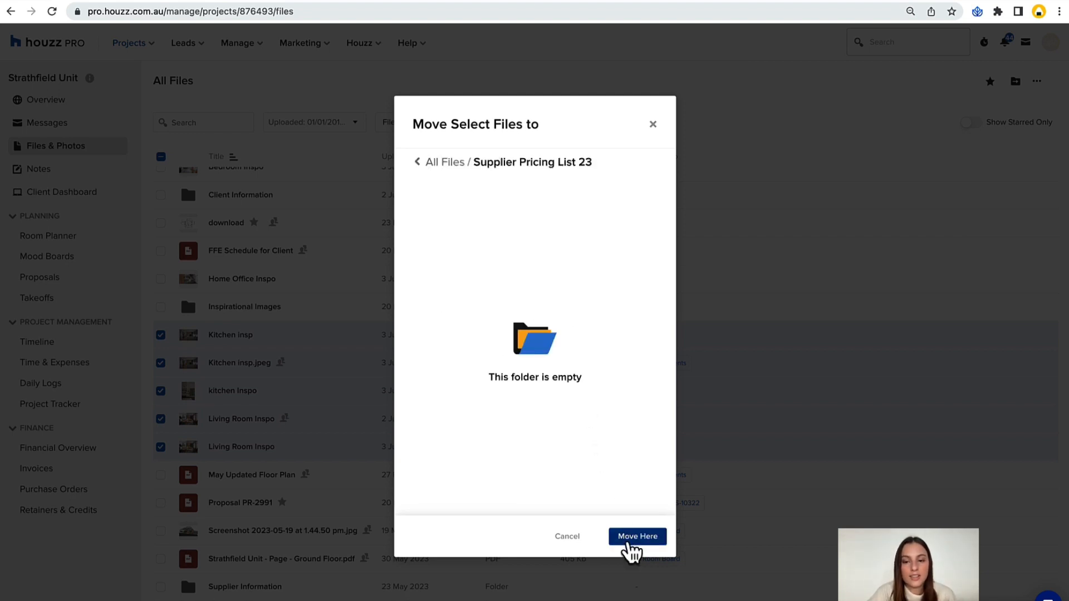
left_click(628, 540)
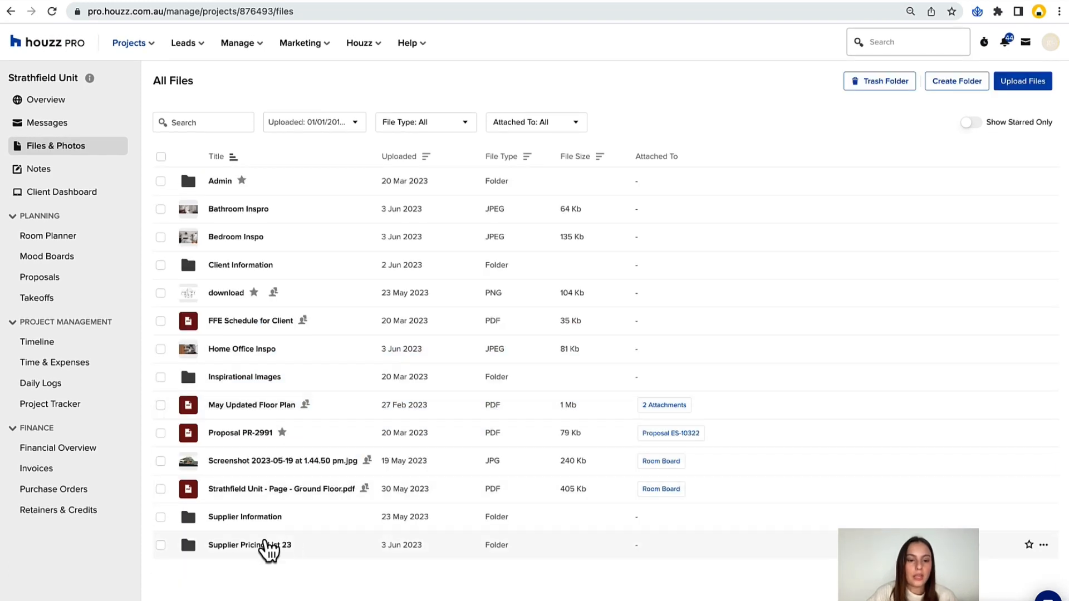
Open the Supplier Pricing List 23 folder and create a subfolder named GW in it.
left_click(266, 546)
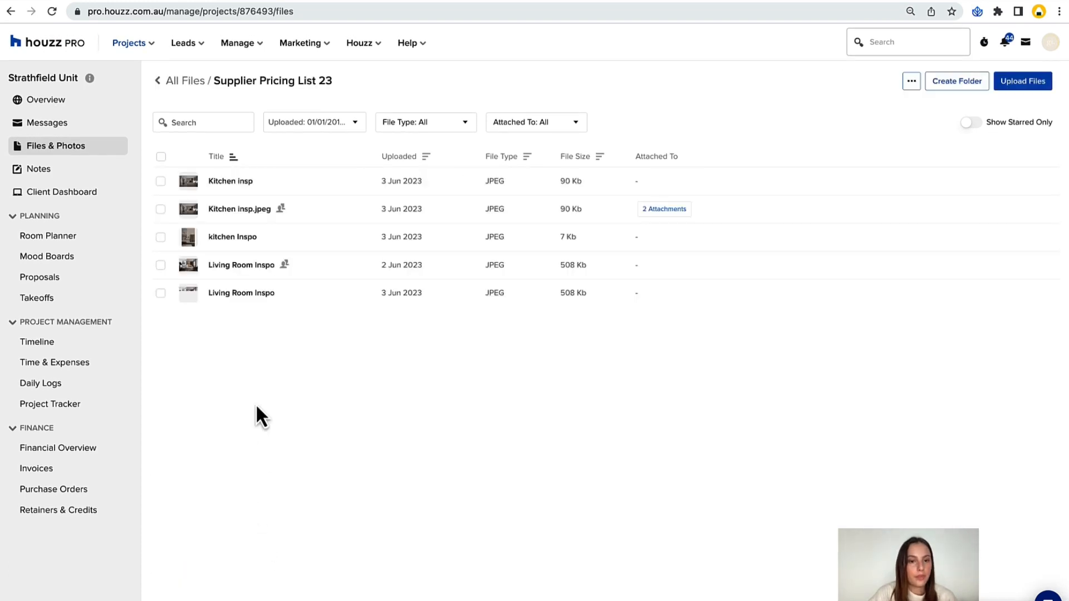
right_click(254, 382)
key("Escape")
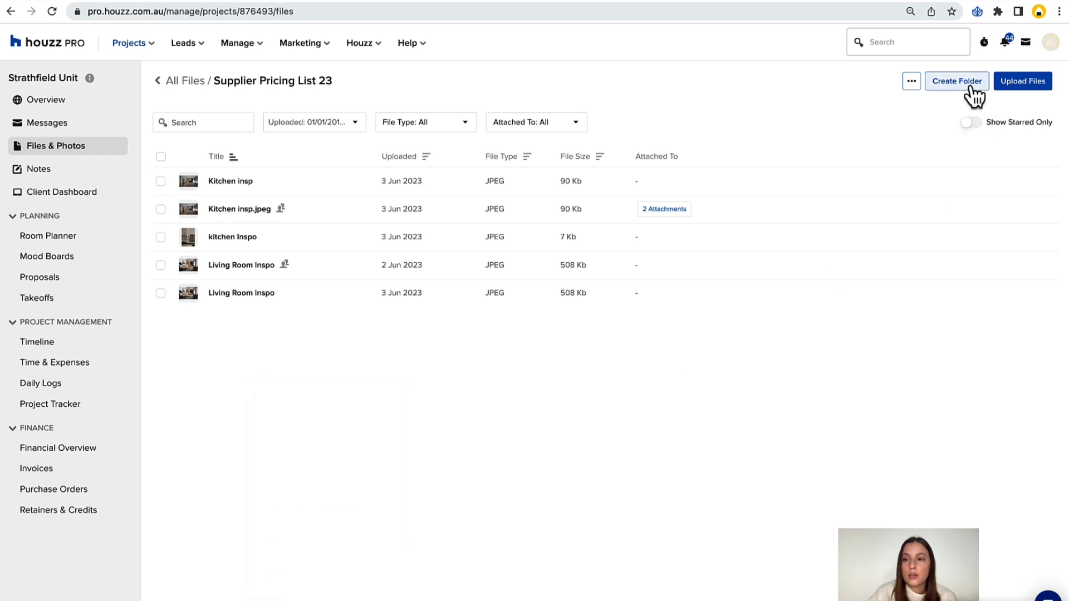
left_click(971, 85)
left_click(496, 328)
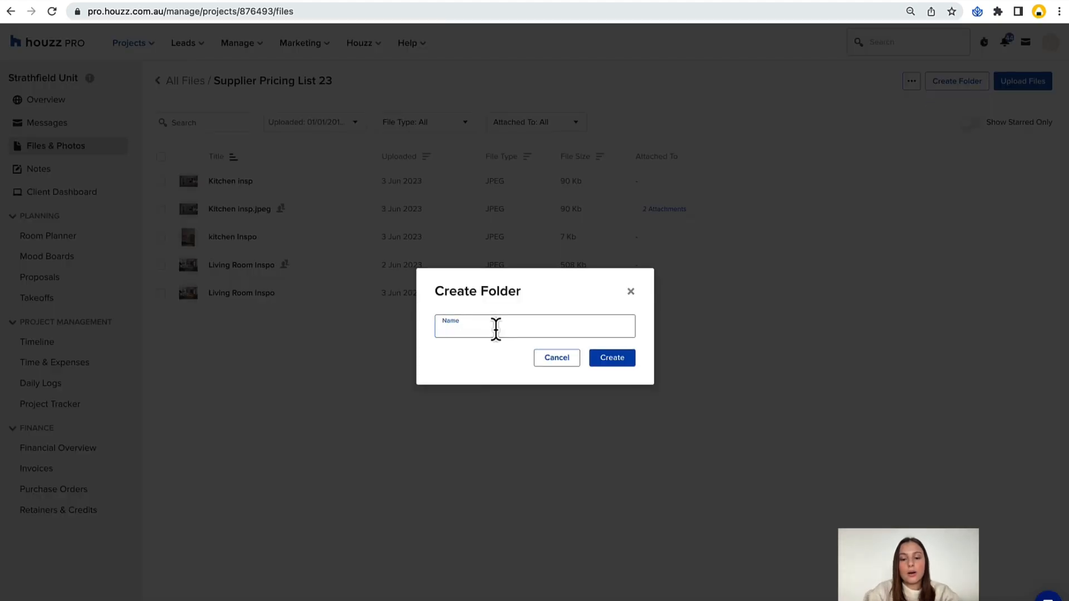
type("GW")
left_click(596, 354)
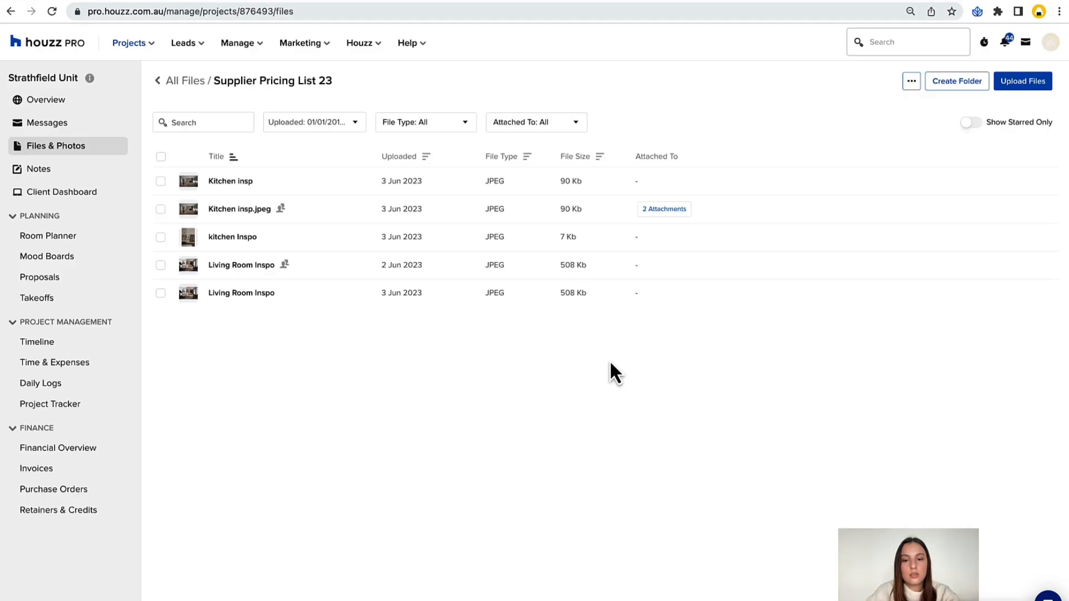
Create a second subfolder named T&W inside Supplier Pricing List 23.
left_click(946, 83)
left_click(553, 326)
type("T&C")
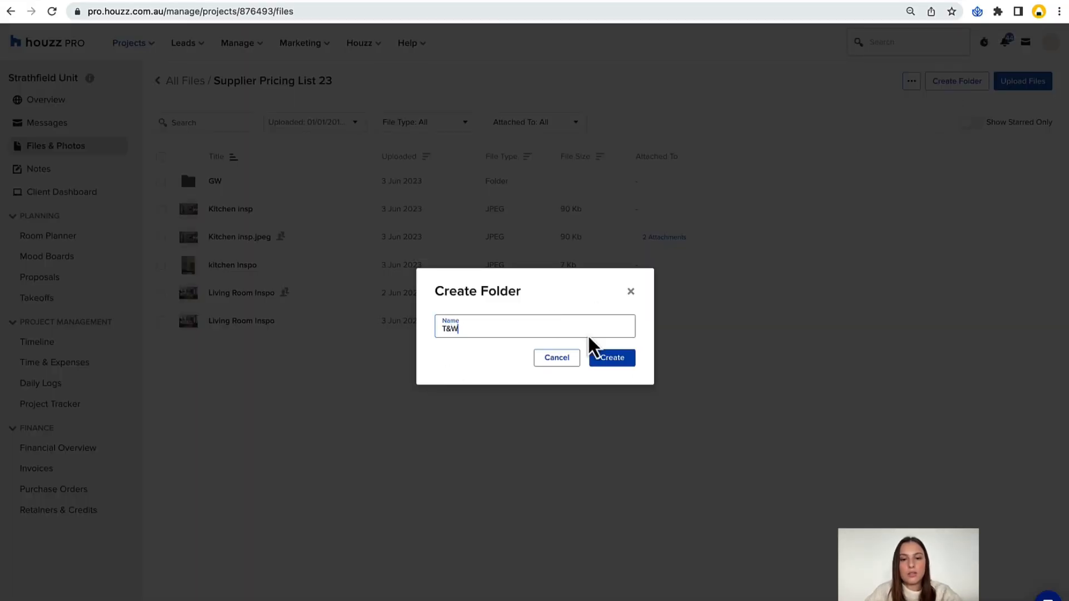
left_click(609, 360)
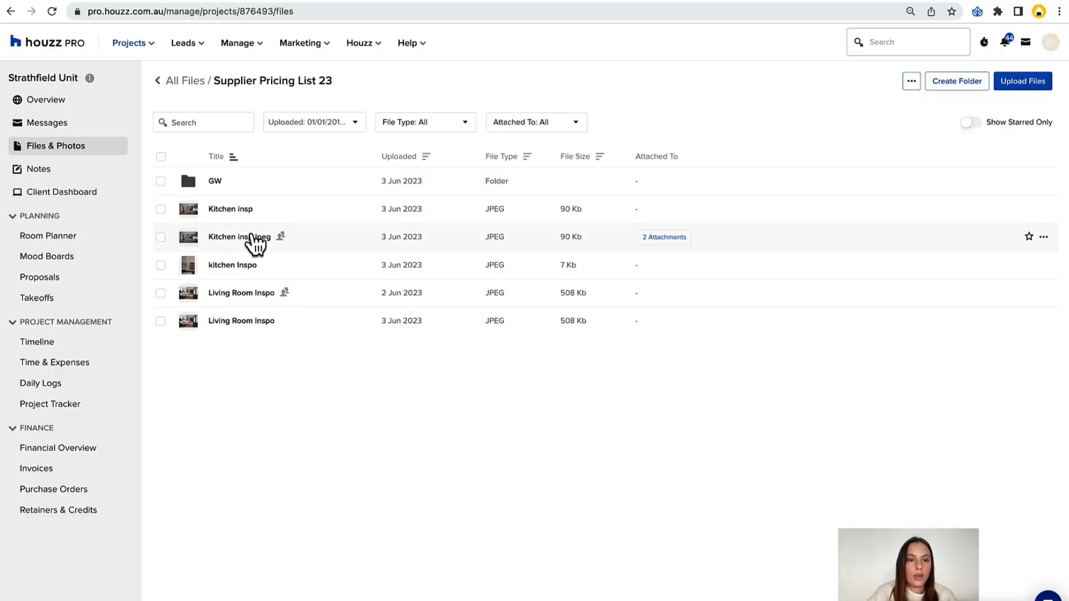
Distribute the kitchen and living room images in Supplier Pricing List 23 between the GW and T&W subfolders.
left_click_drag(236, 213, 222, 363)
left_click_drag(243, 316, 229, 355)
left_click_drag(236, 248, 232, 183)
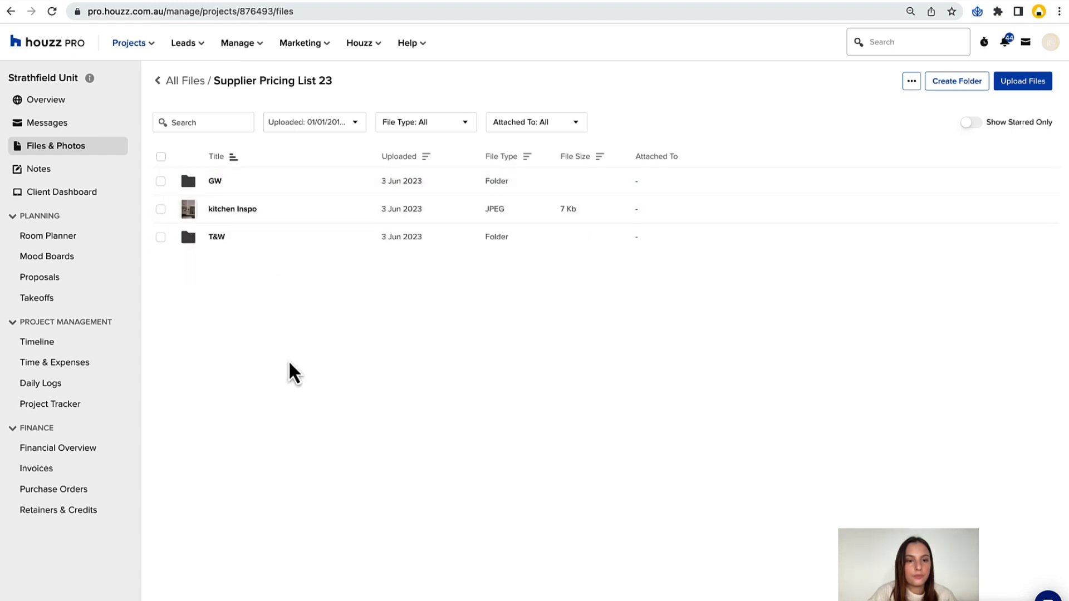
View the GW subfolder, return to All Files and move Bedroom Inspo and Home Office Inspo into folders, placing Home Office Inspo in Admin.
left_click(215, 182)
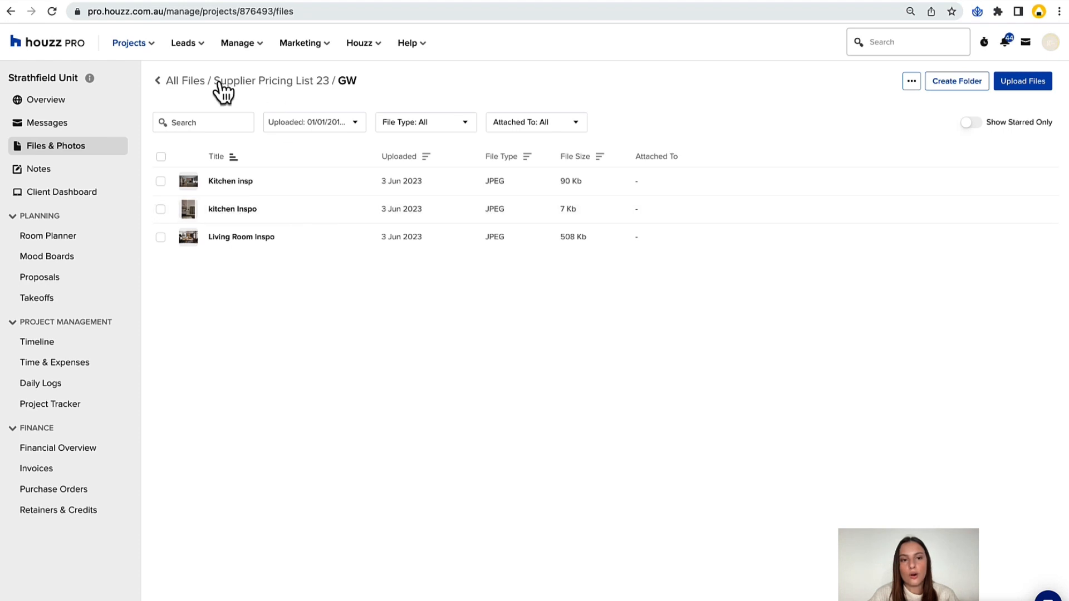
left_click(199, 83)
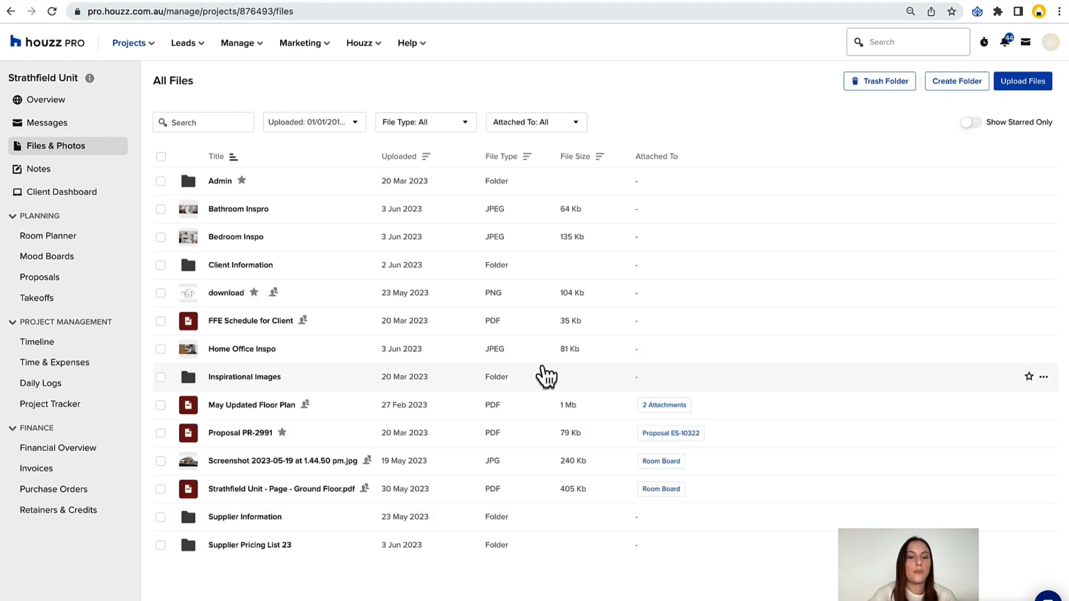
left_click_drag(294, 353, 203, 191)
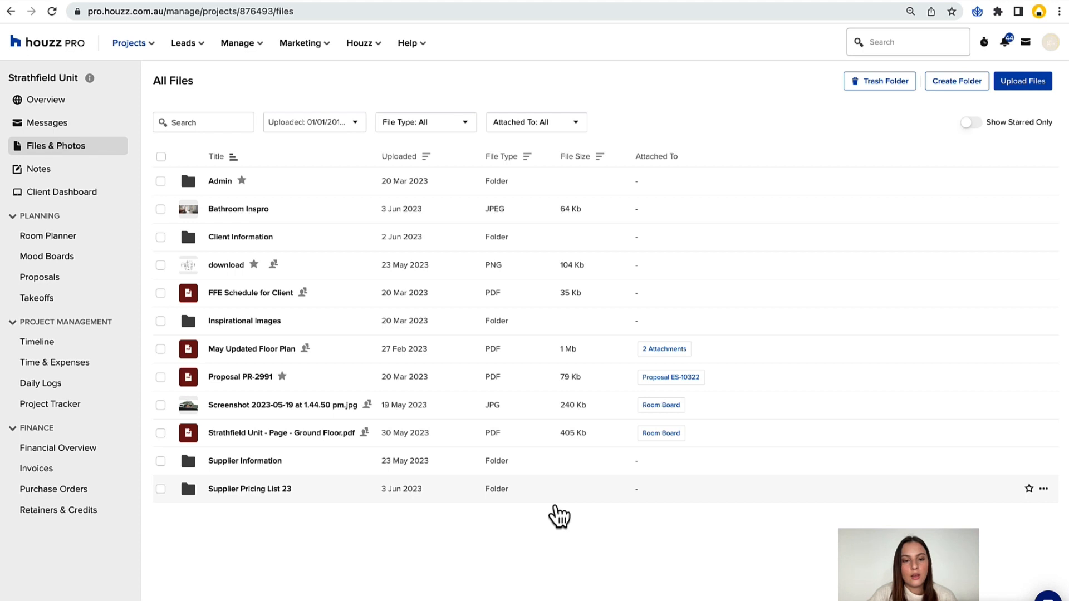
Open the upload file picker on the Inspo Images folder and cancel it without uploading anything.
left_click(1016, 83)
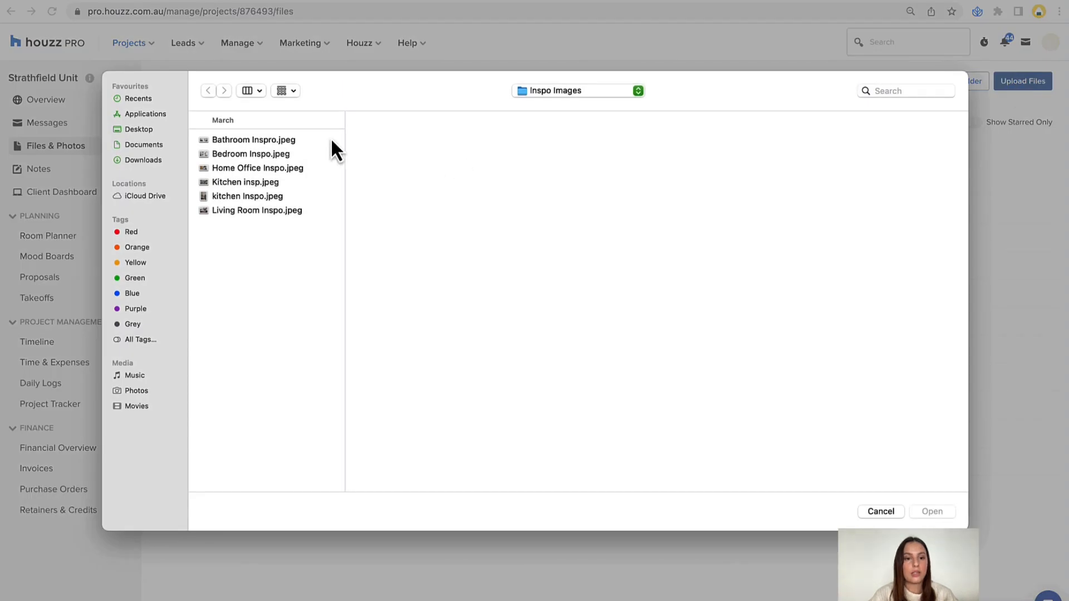
left_click(880, 511)
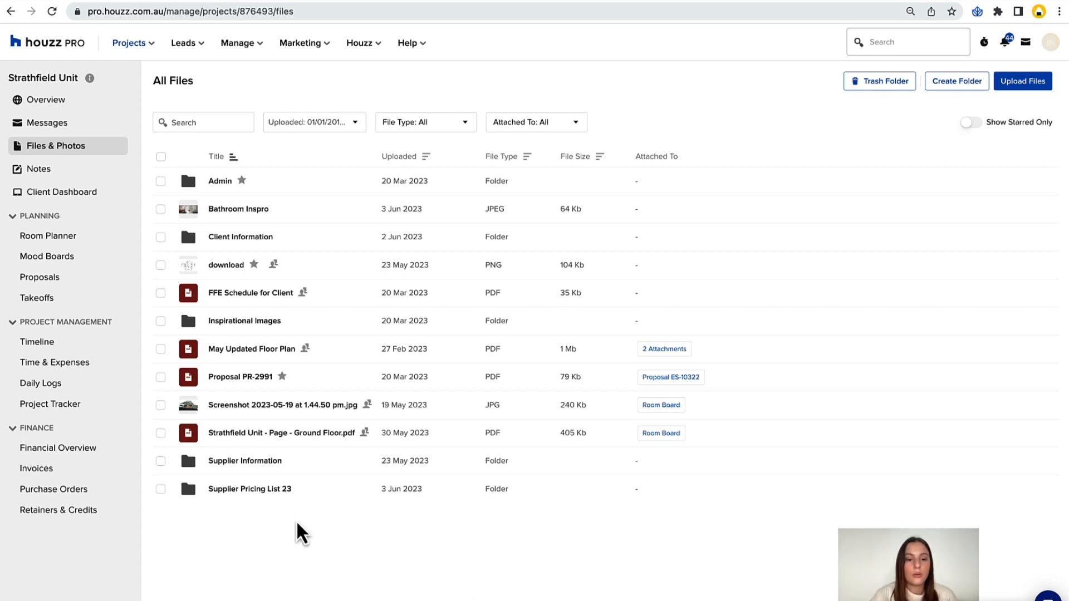
Open the GW subfolder of Supplier Pricing List 23 and set the client dashboard view permission of Living Room Inspo to Access.
left_click(249, 489)
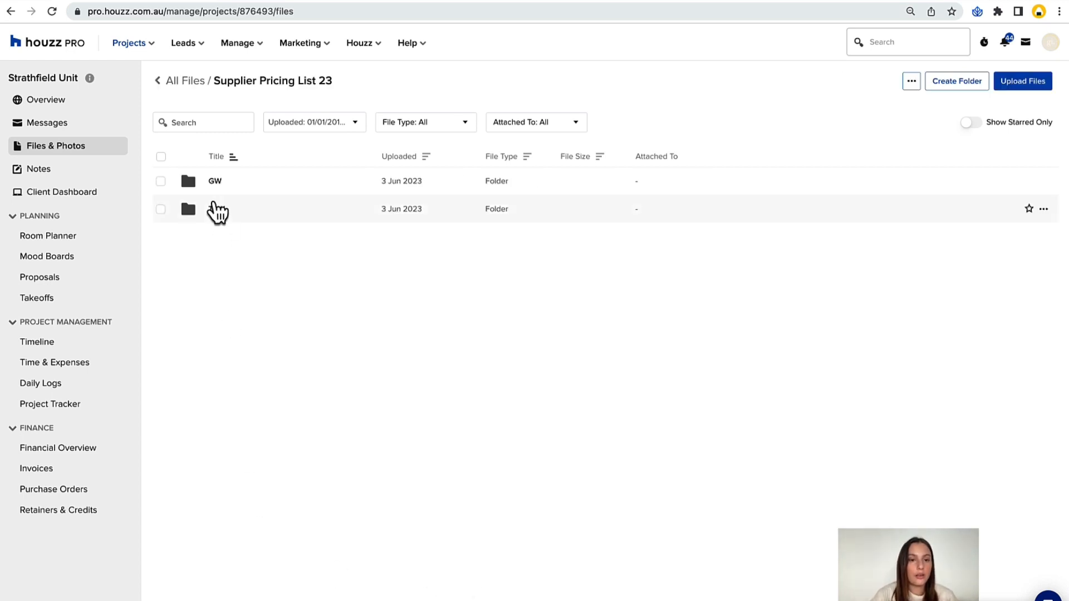
left_click(213, 188)
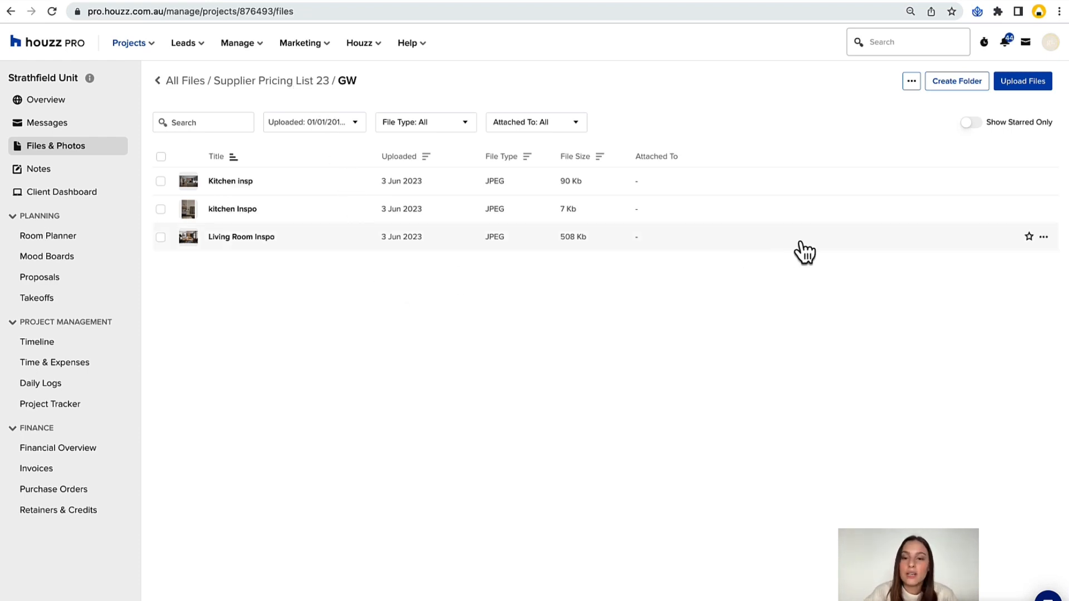
left_click(1044, 238)
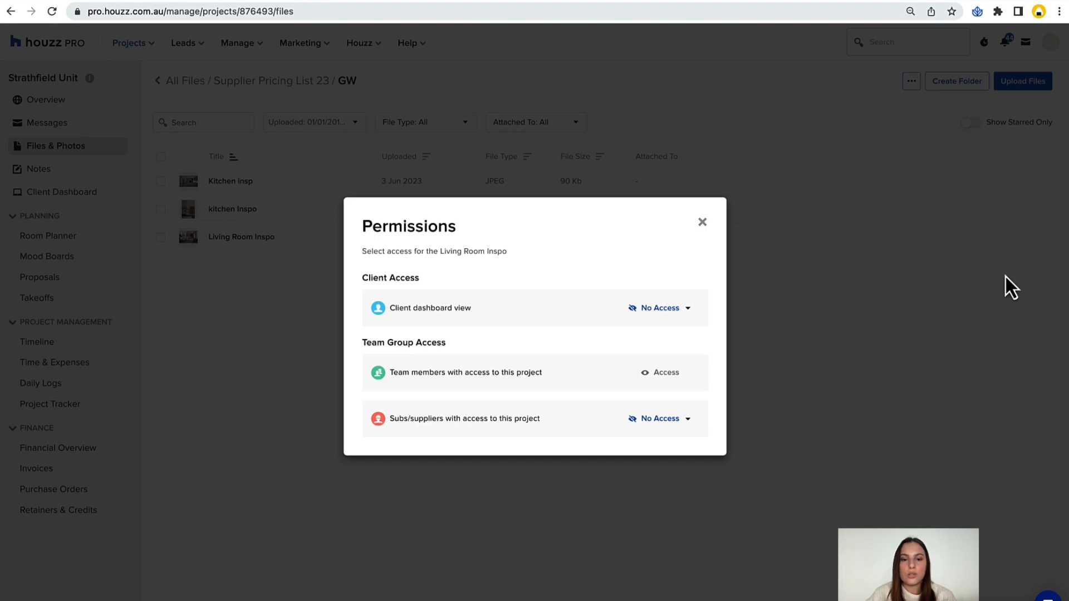
left_click(675, 315)
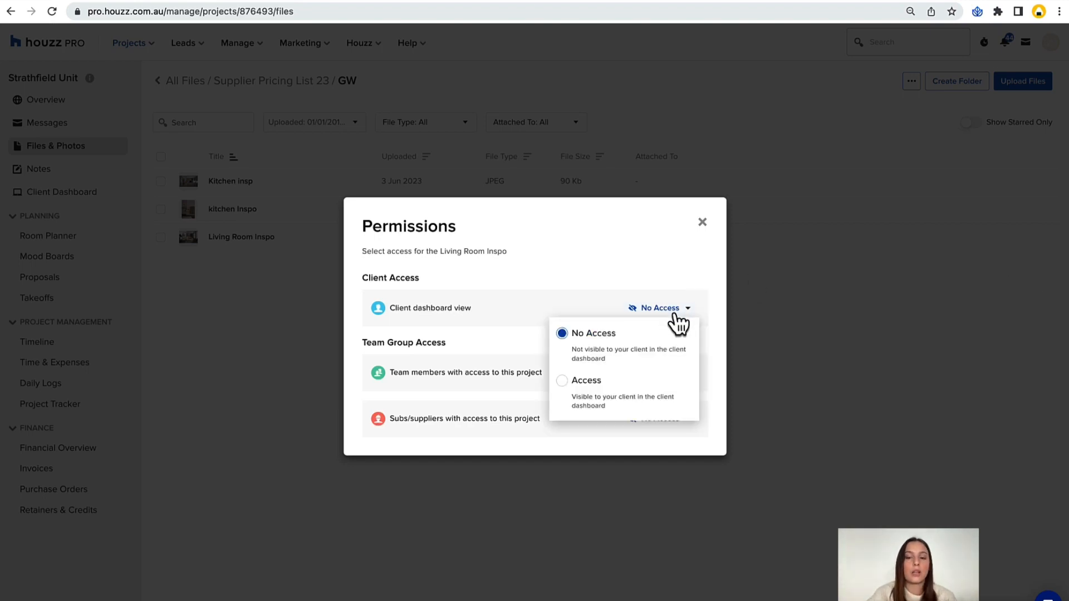
left_click(644, 402)
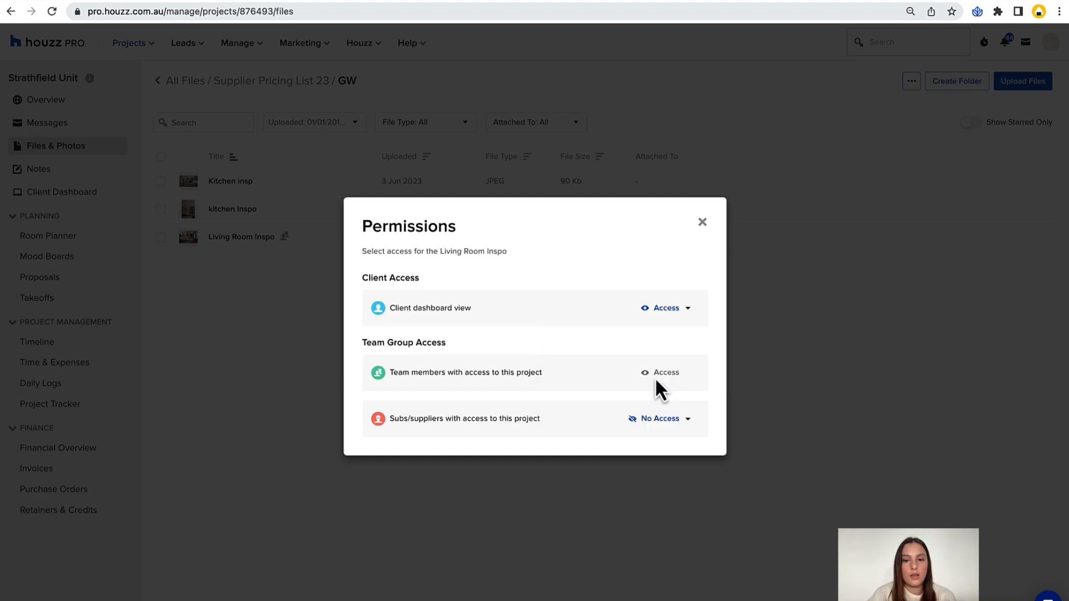
Set the subs/suppliers permission of Living Room Inspo to Access and close the permissions.
left_click(657, 426)
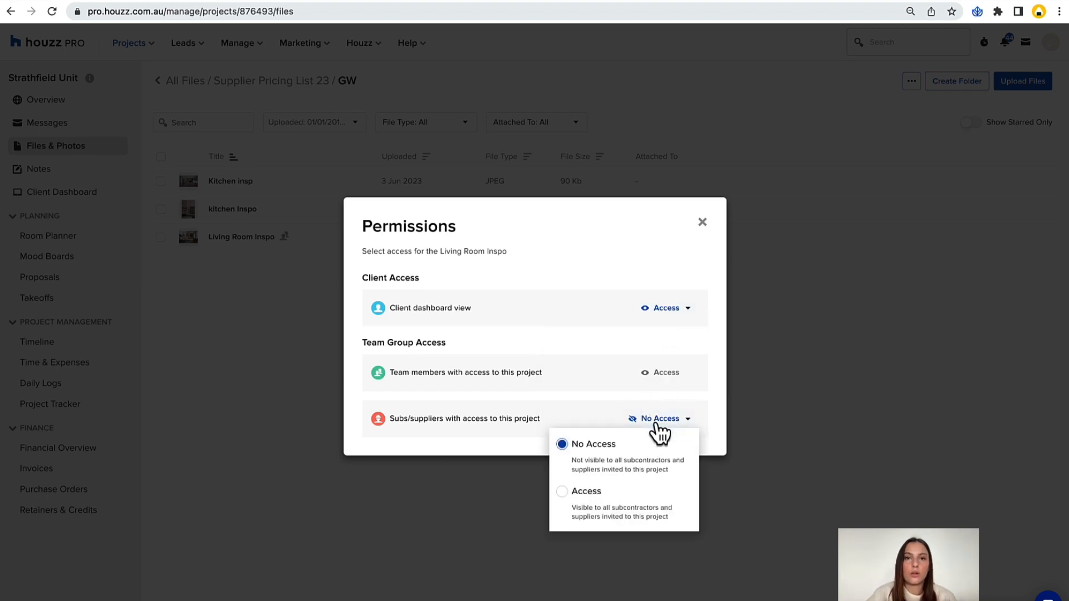
left_click(619, 508)
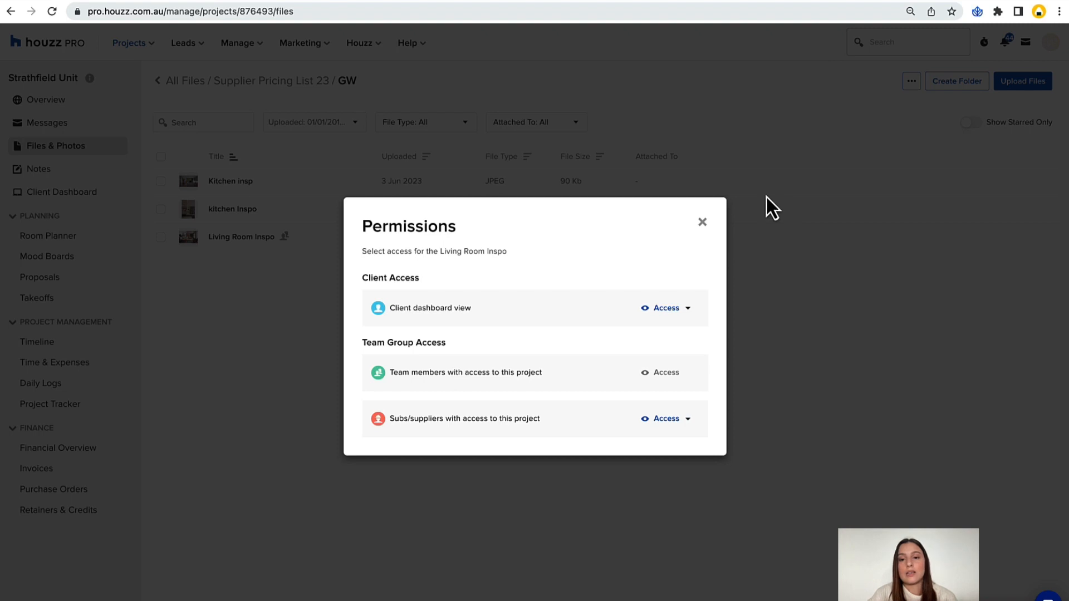
left_click(702, 222)
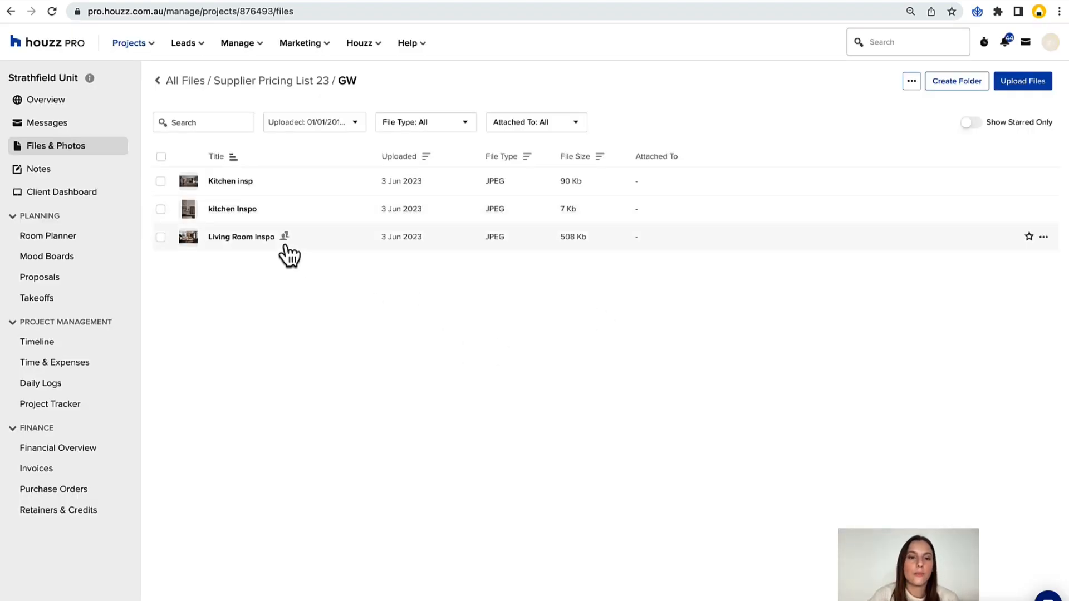
scroll(281, 242, "up", 2)
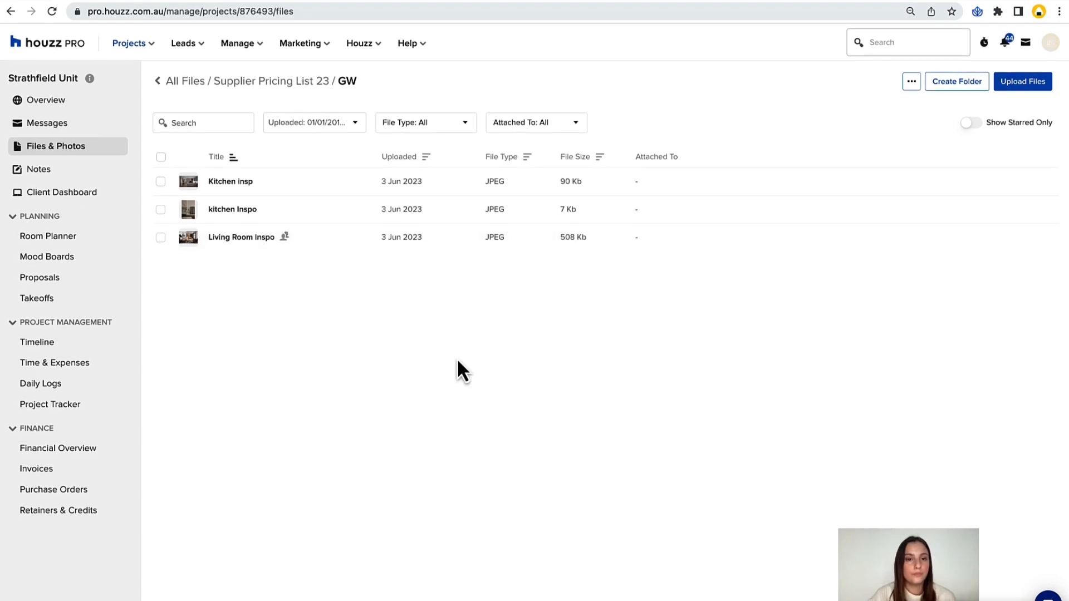
Star the Supplier Pricing List 23 folder in All Files, and view only the starred items before restoring the full list.
left_click(186, 81)
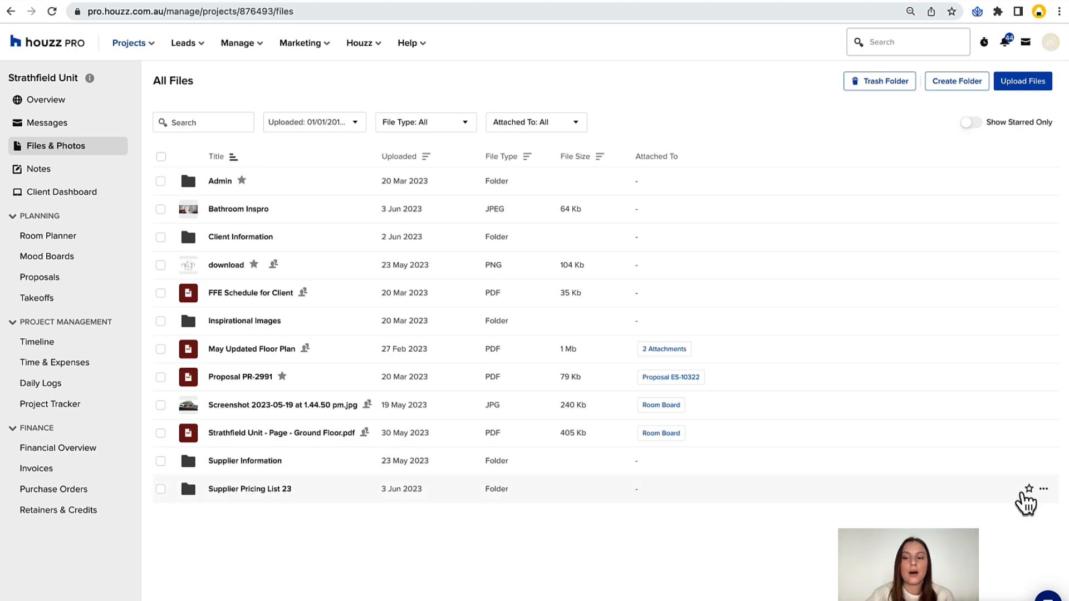
left_click(1029, 490)
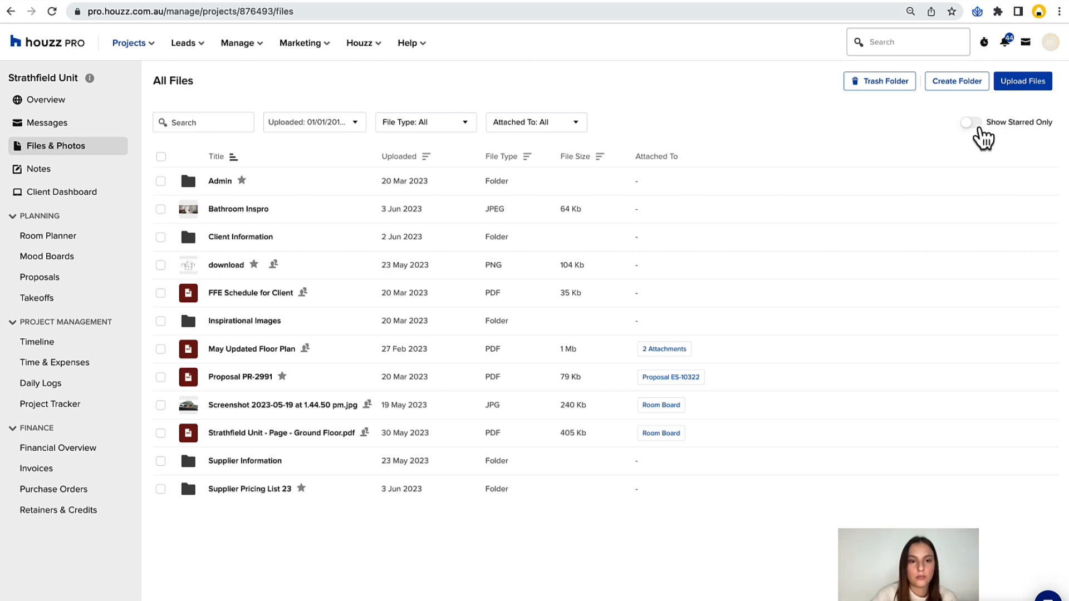
left_click(975, 124)
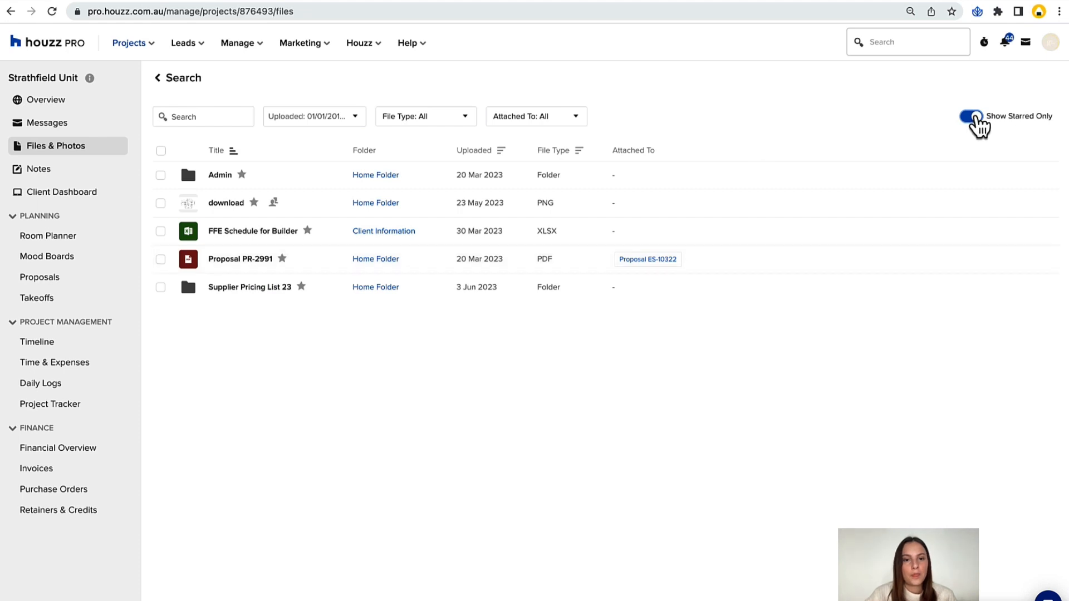
left_click(972, 118)
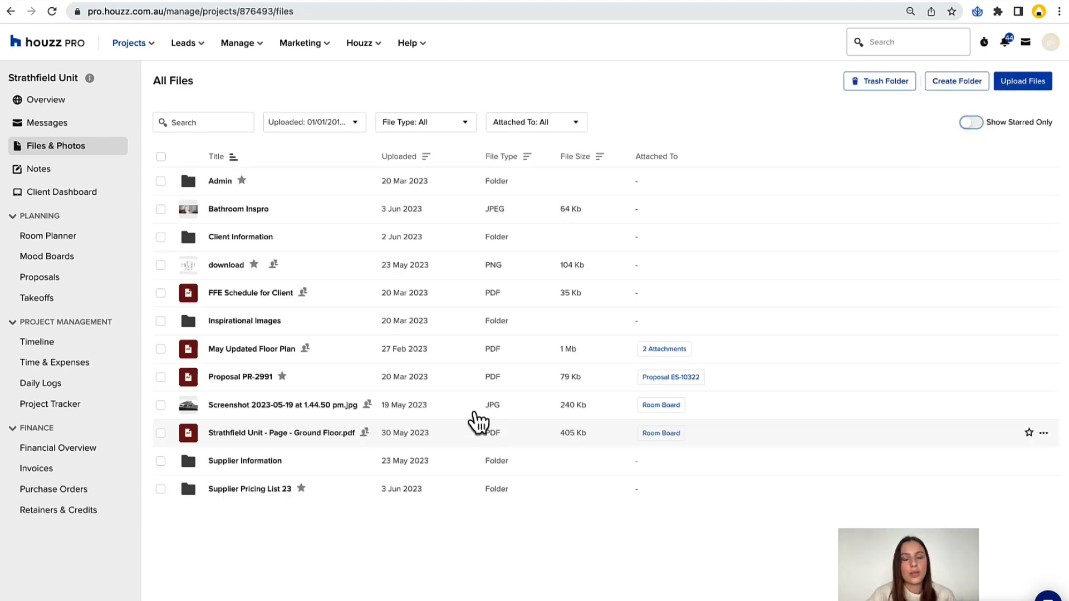
Review the options available for filtering the project files by attachment and by file type.
left_click(200, 121)
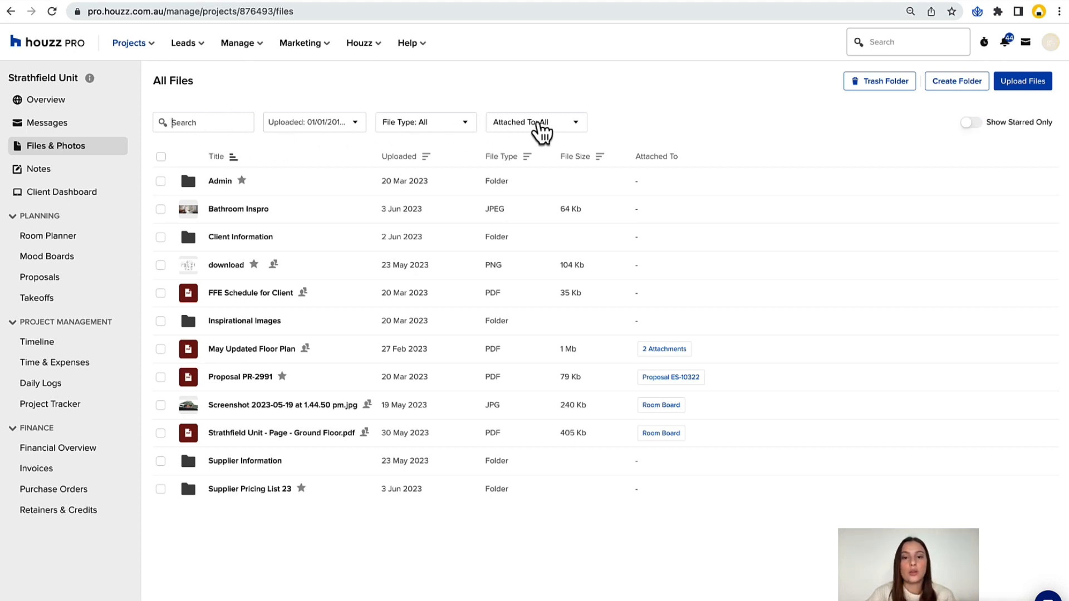
left_click(537, 129)
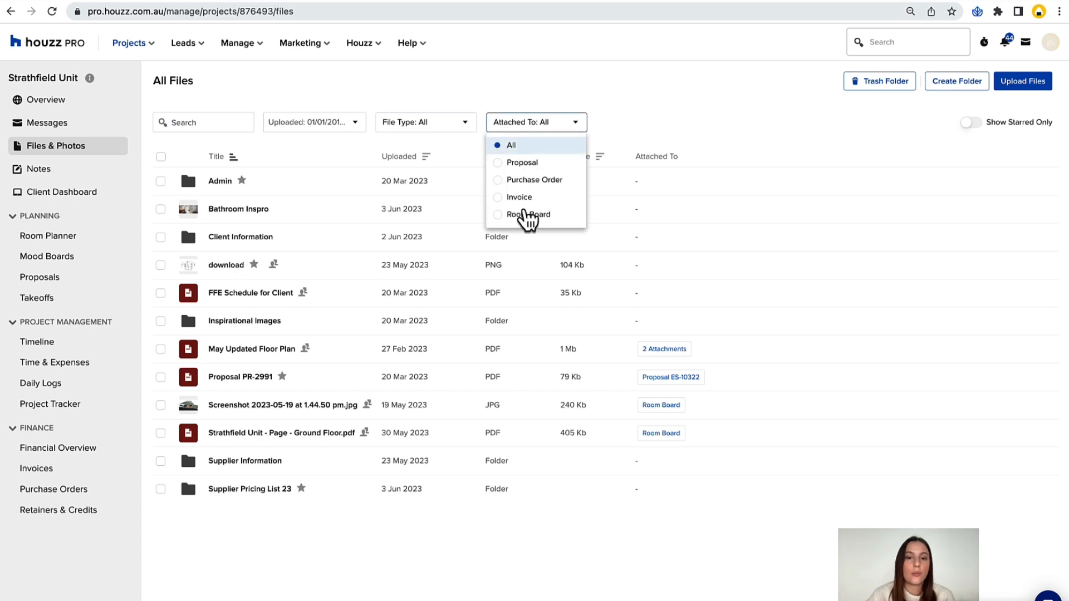
left_click(451, 124)
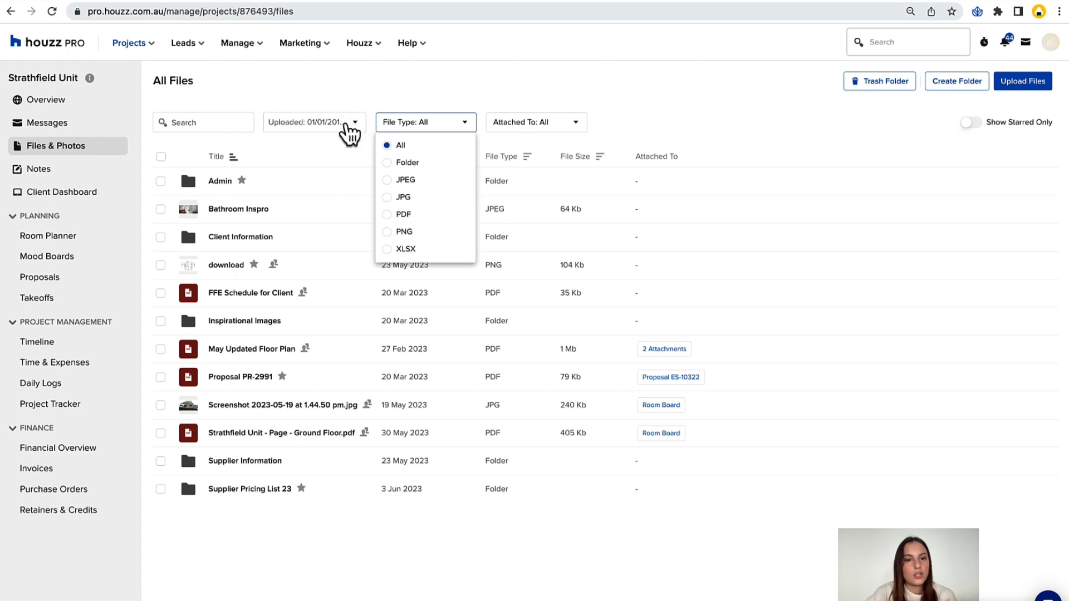
Filter the project files to those uploaded Last Month and search for "ins".
left_click(347, 125)
left_click(308, 196)
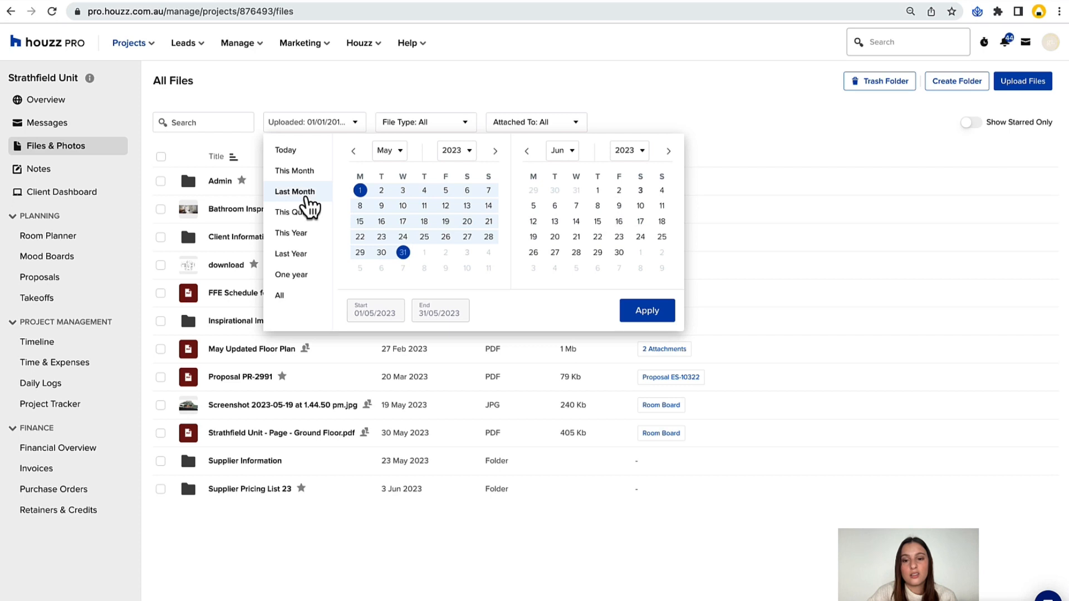
left_click(647, 312)
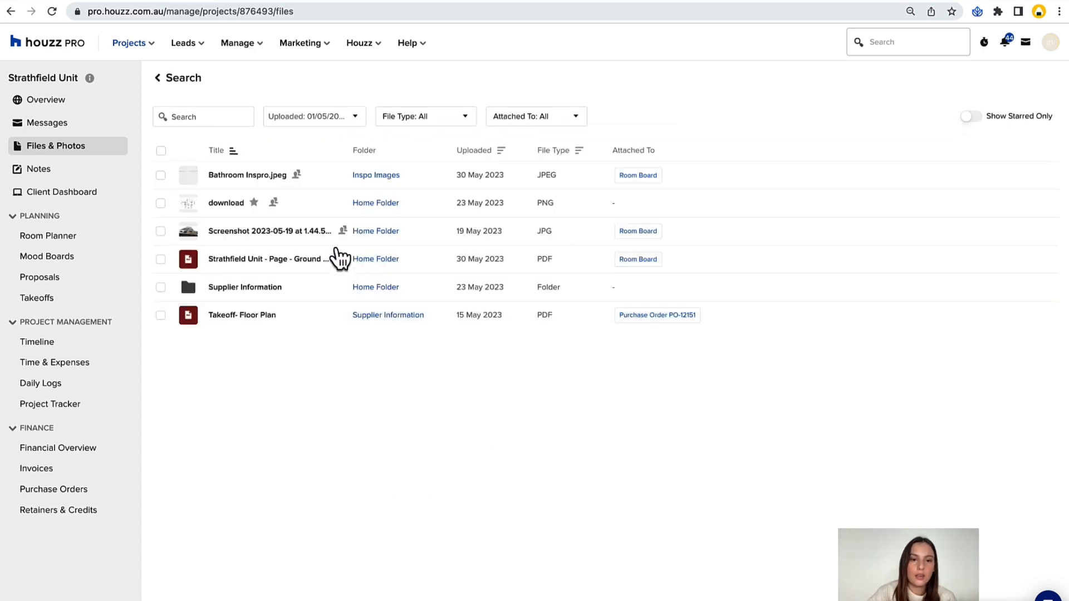
left_click(241, 115)
type("ins")
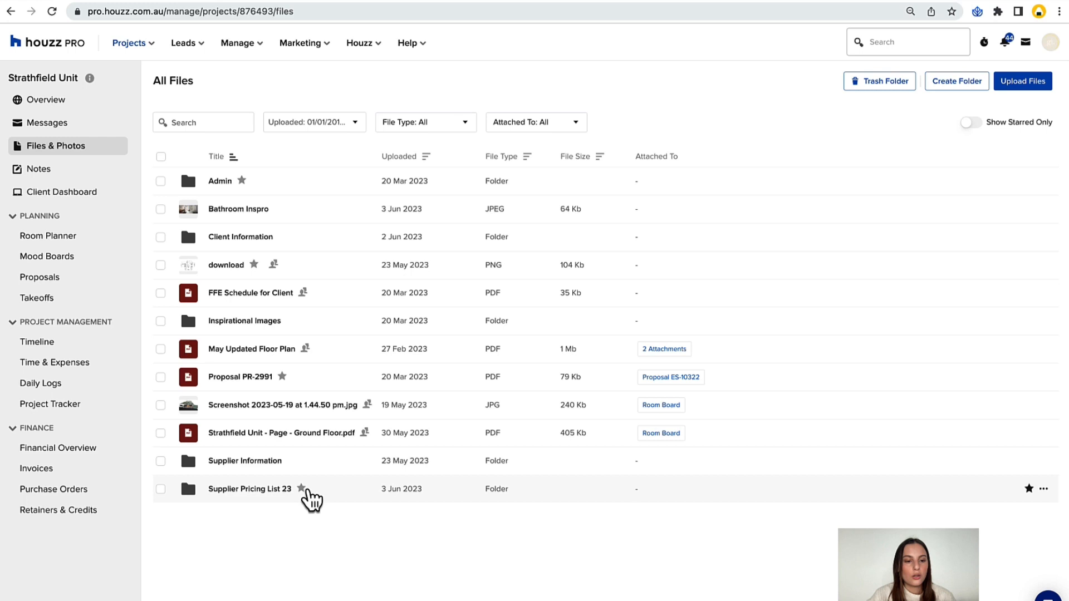
Open the Strathfield Unit project's purchase orders list.
left_click(54, 490)
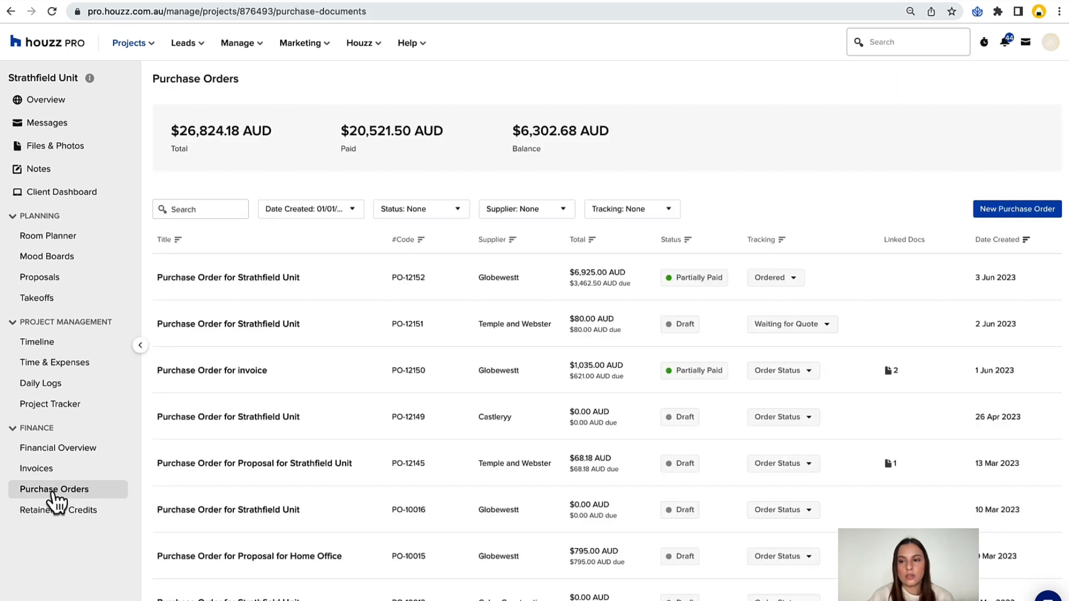
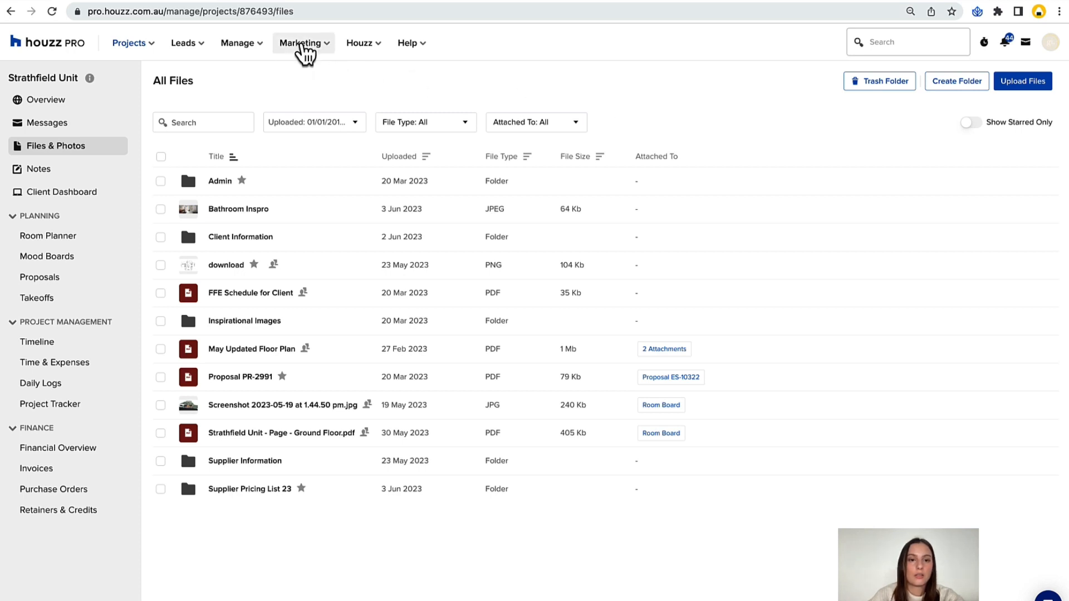
Open Email Marketing and review the existing campaigns, the saved custom templates and the ready-made Houzz Pro templates.
left_click(301, 45)
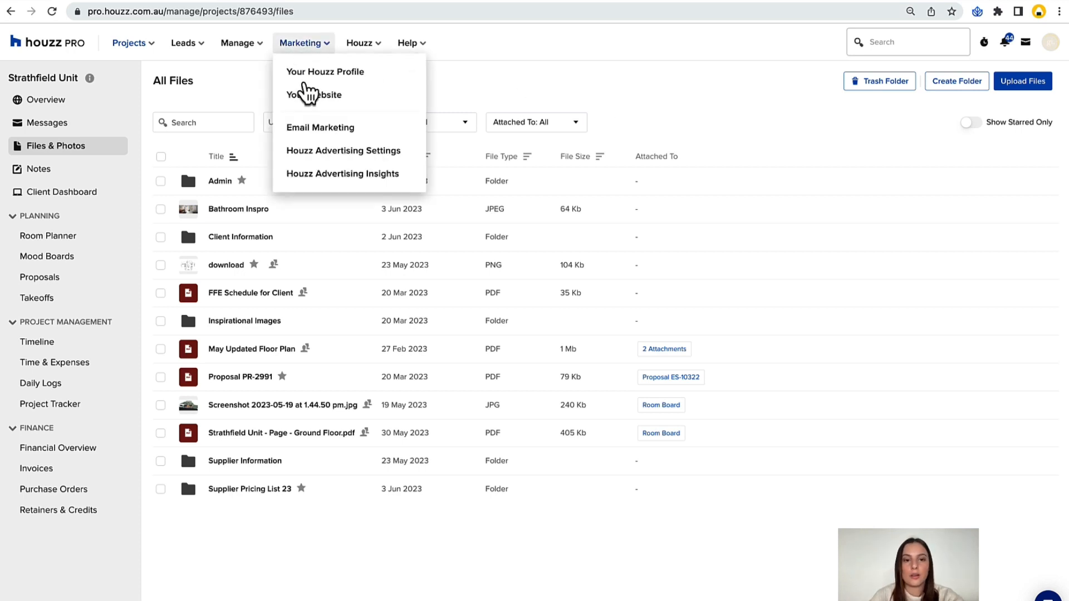
left_click(308, 134)
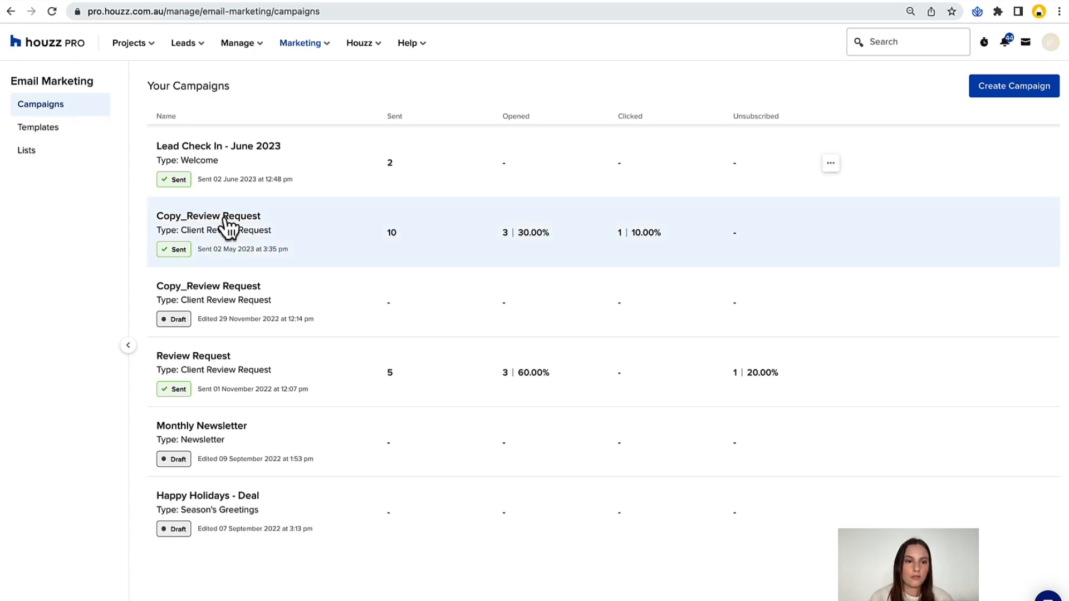
left_click(70, 133)
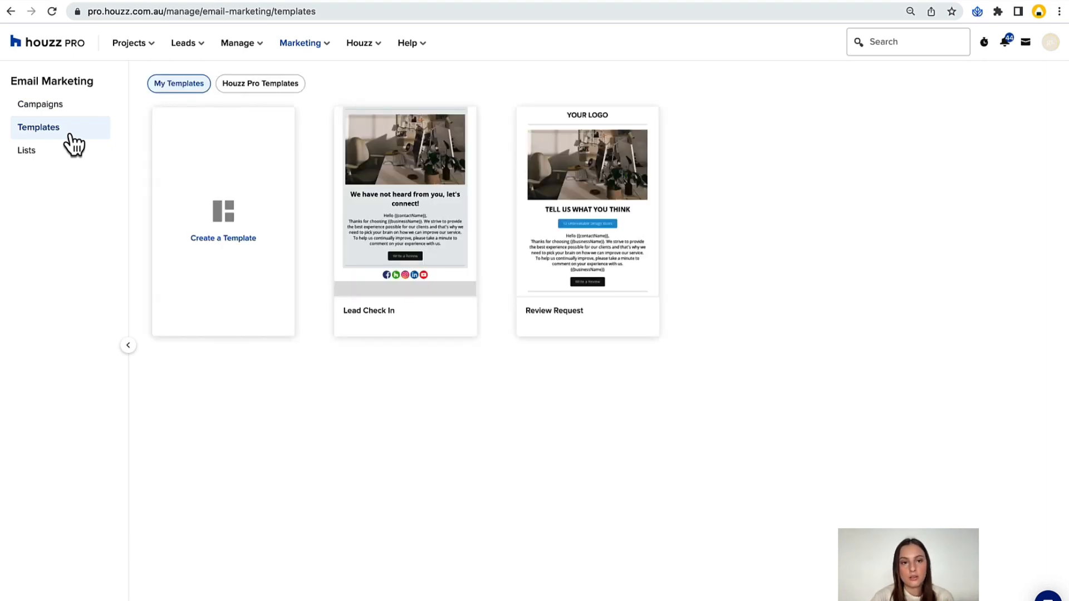
left_click(255, 84)
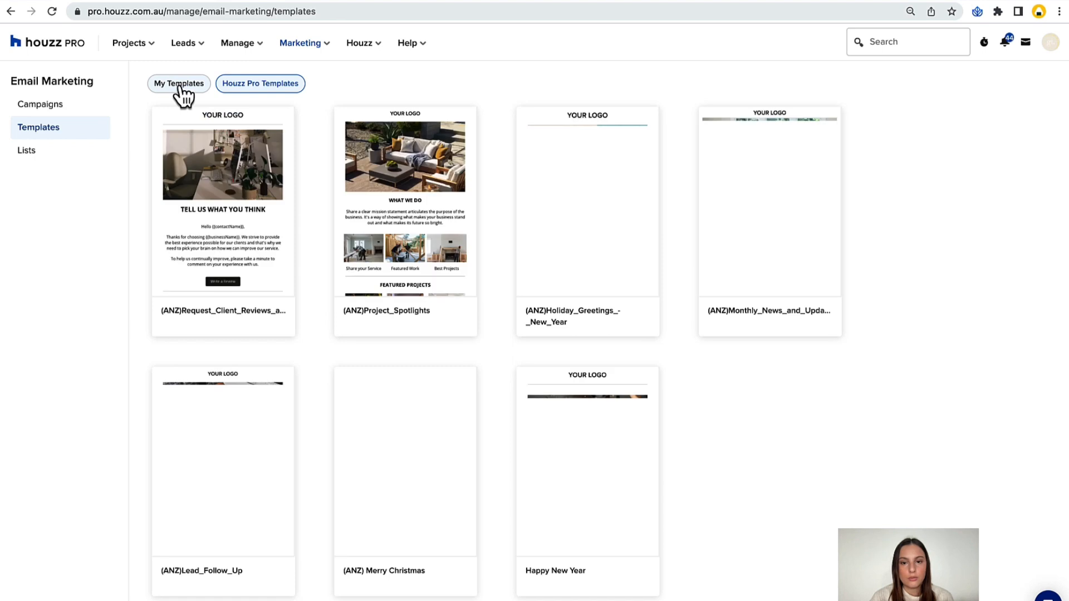
left_click(179, 87)
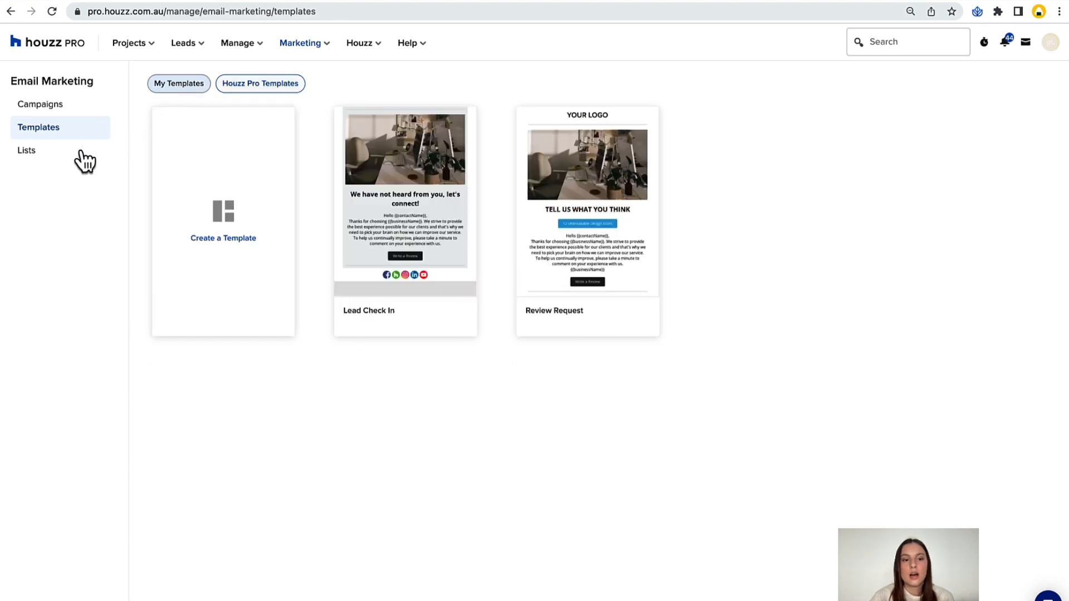
Open the email marketing lists and look over the recent leads and the options for managing people, assets and business.
left_click(58, 158)
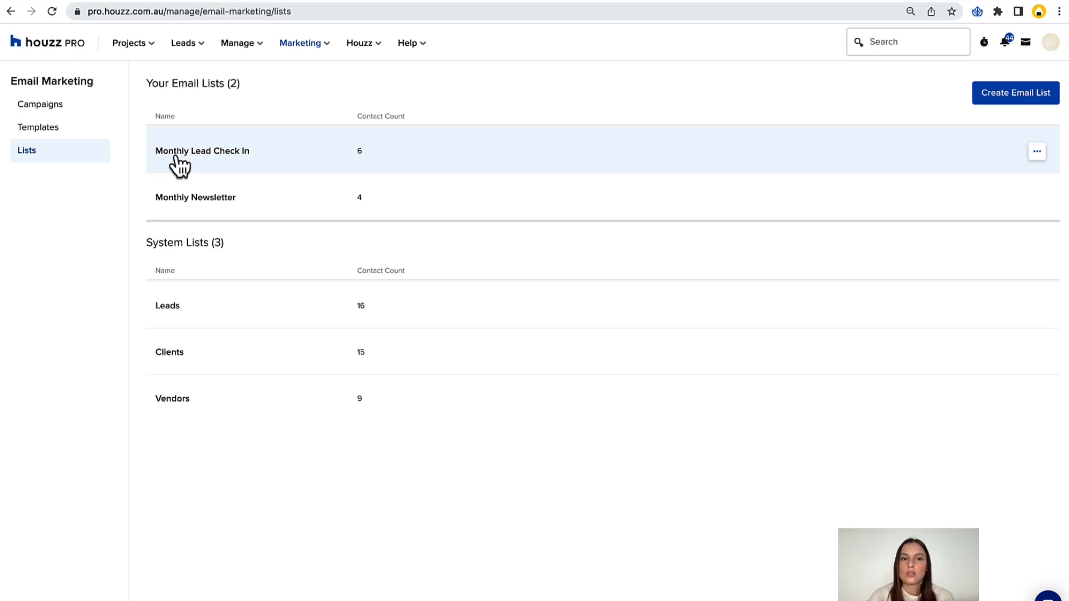
left_click(203, 44)
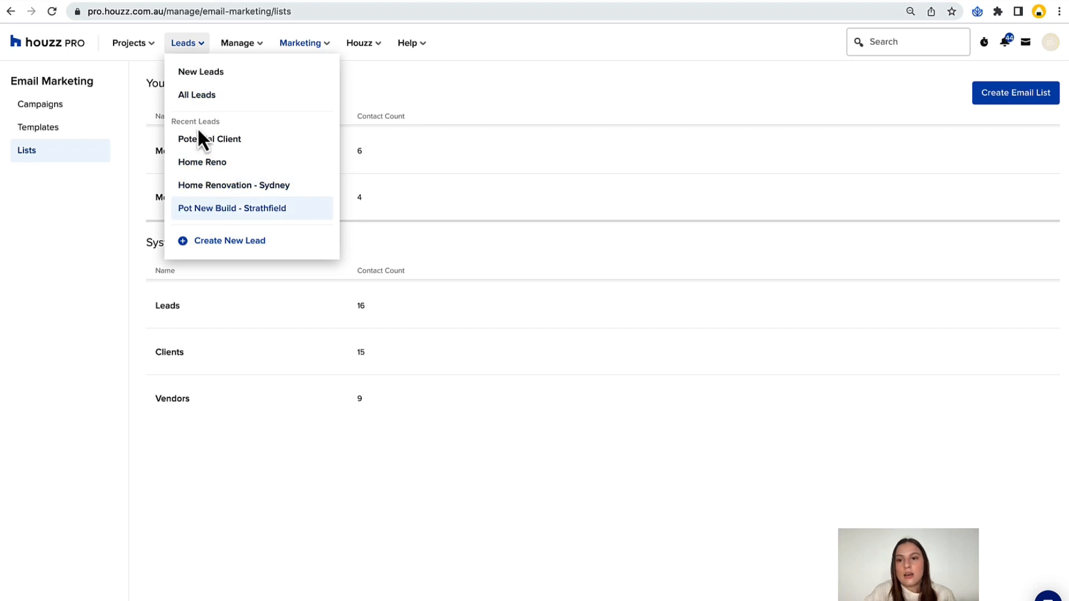
left_click(644, 66)
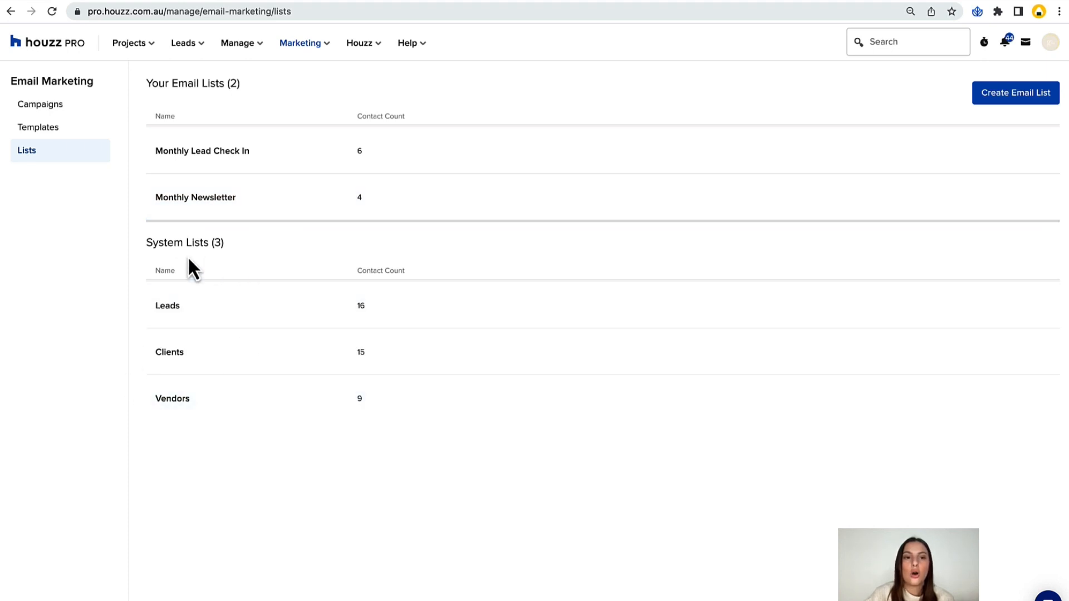
left_click(219, 48)
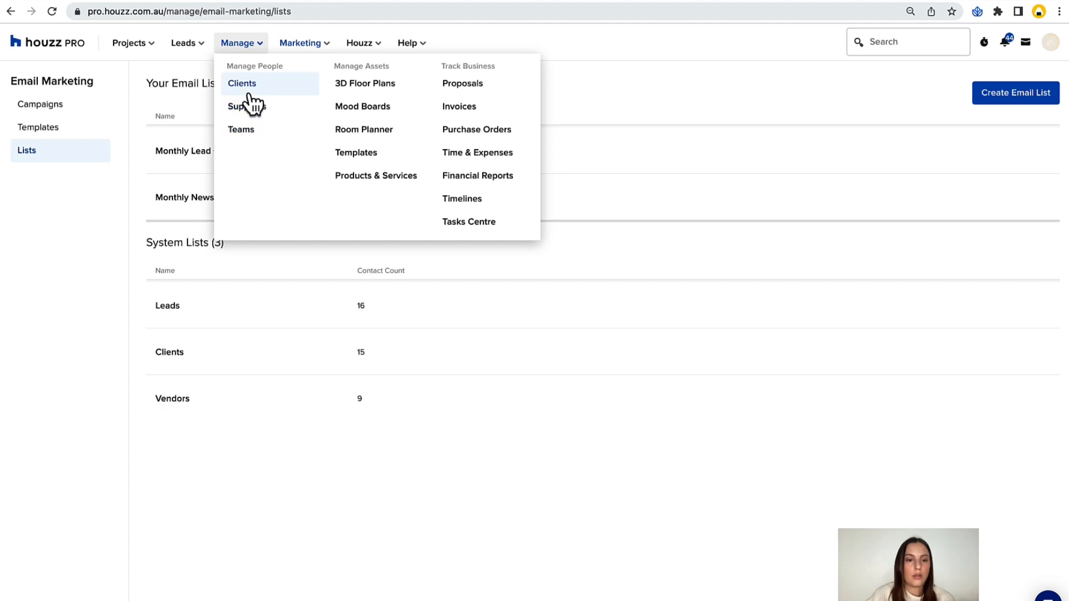
left_click(55, 377)
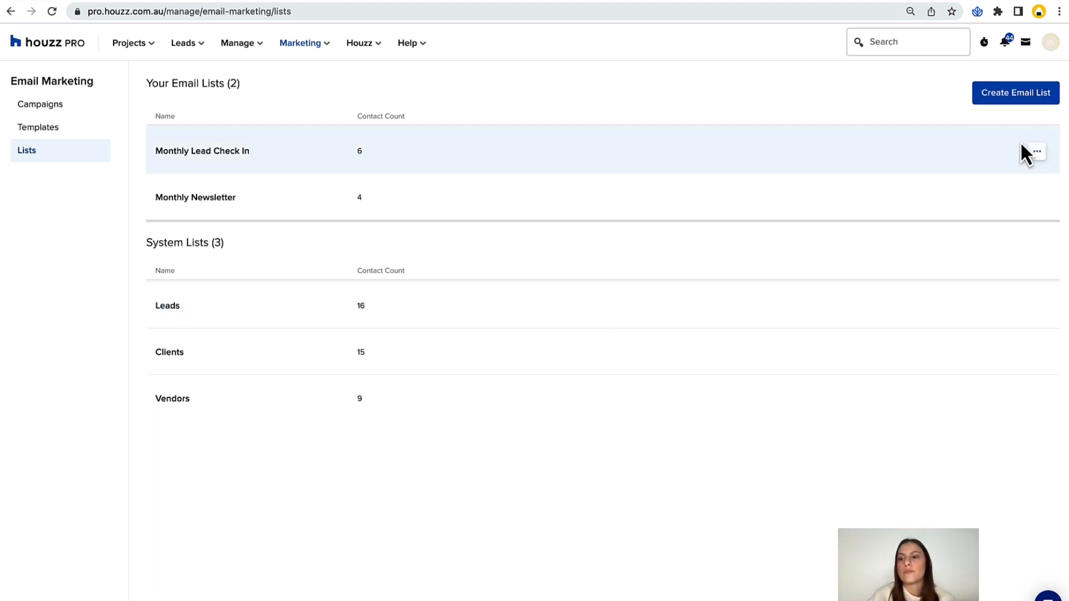
Create a new email list named "Monthly Lead Check In - June".
left_click(1003, 101)
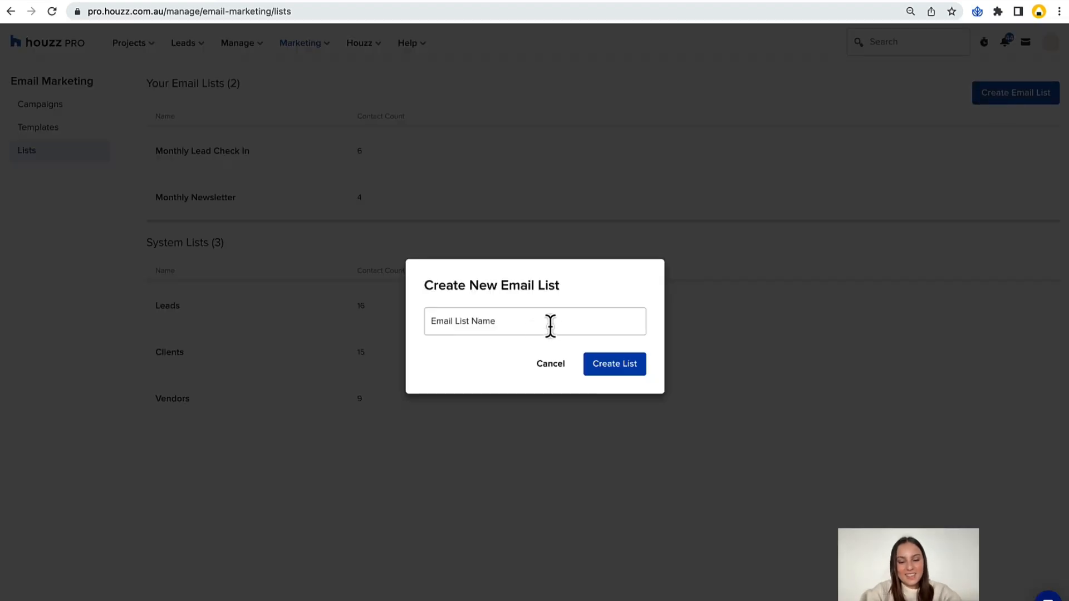
left_click(514, 328)
type("Monthly Lead Check In - ")
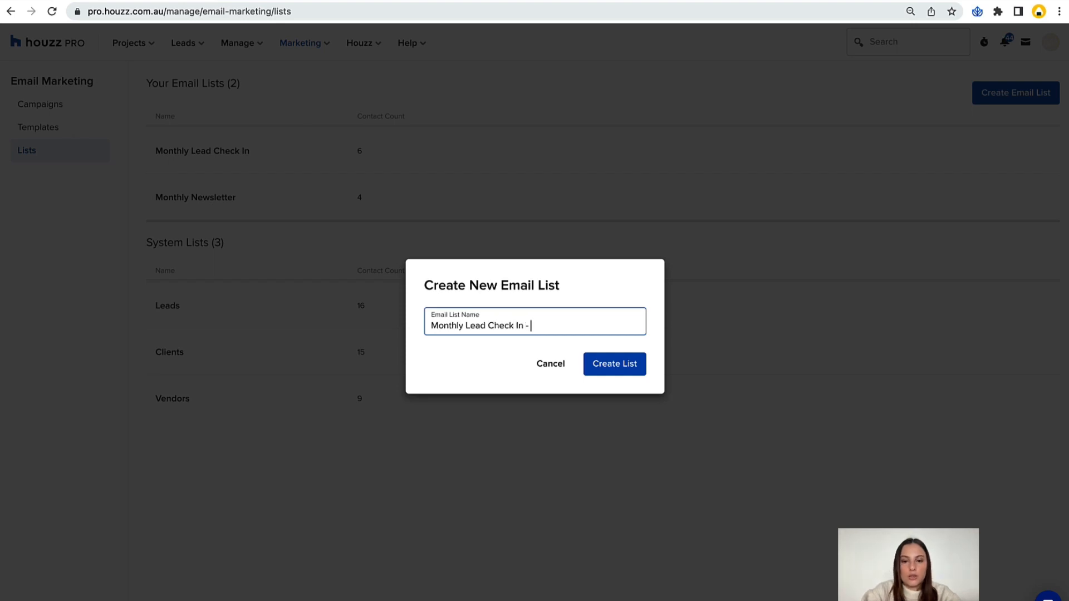
type("June")
left_click(607, 372)
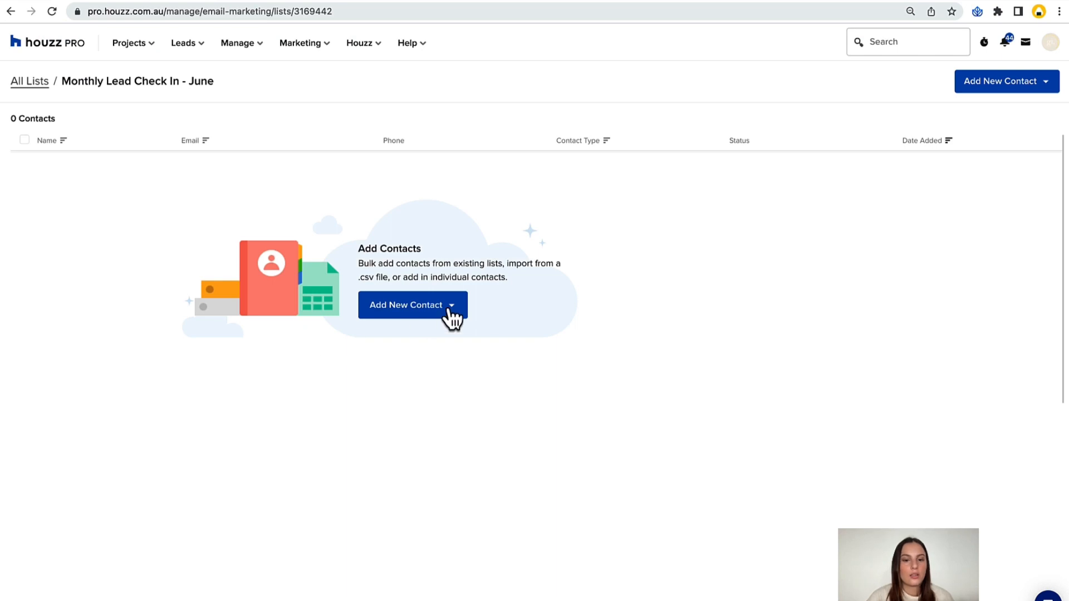
Preview the dialogs for importing contacts from a file and for creating a new contact, without adding anyone.
left_click(451, 307)
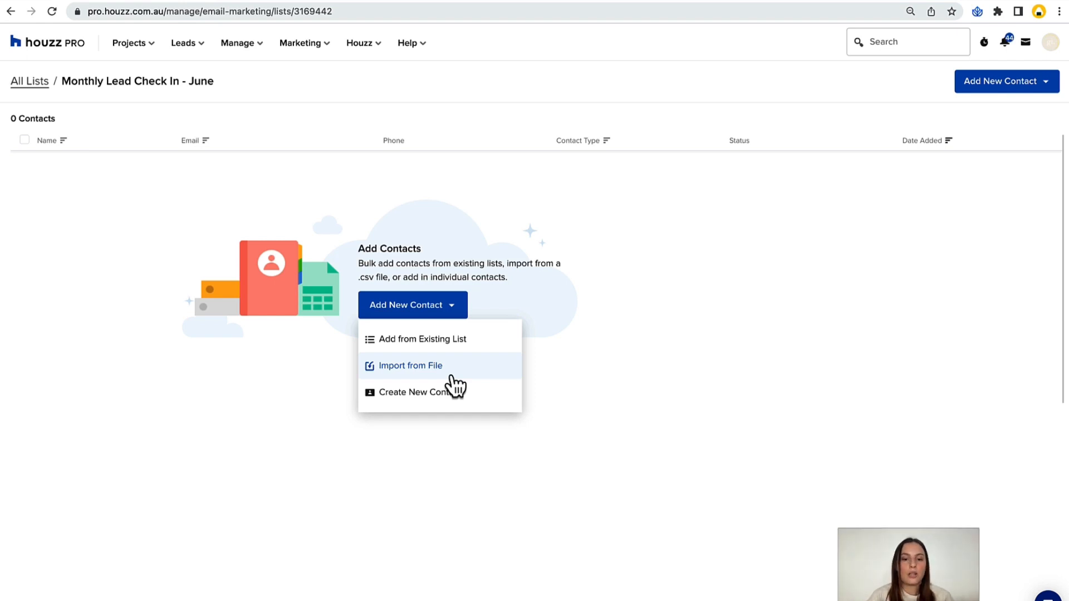
left_click(481, 366)
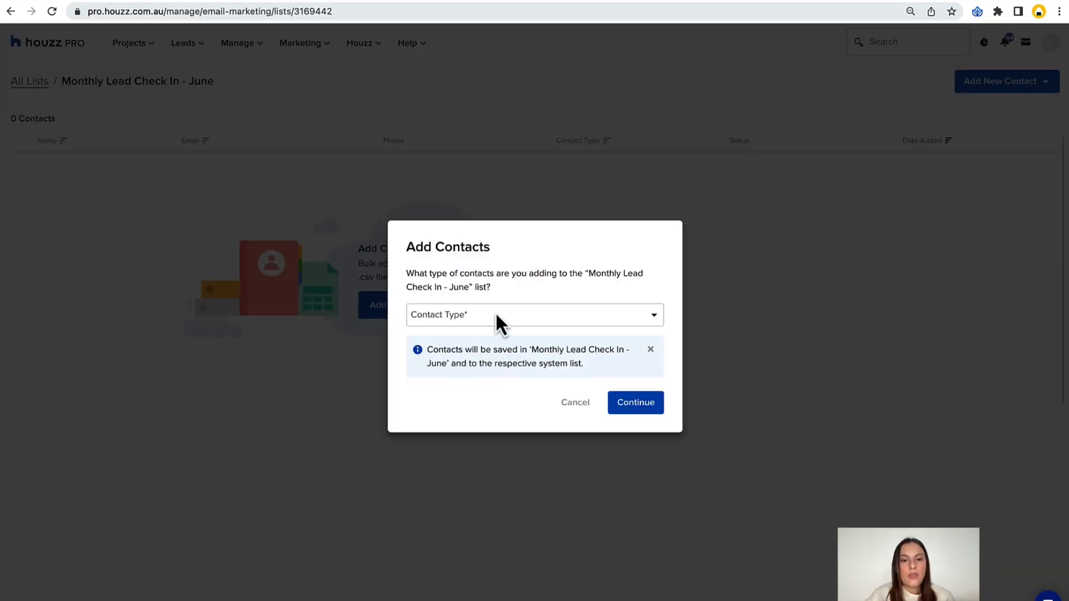
left_click(577, 403)
left_click(412, 314)
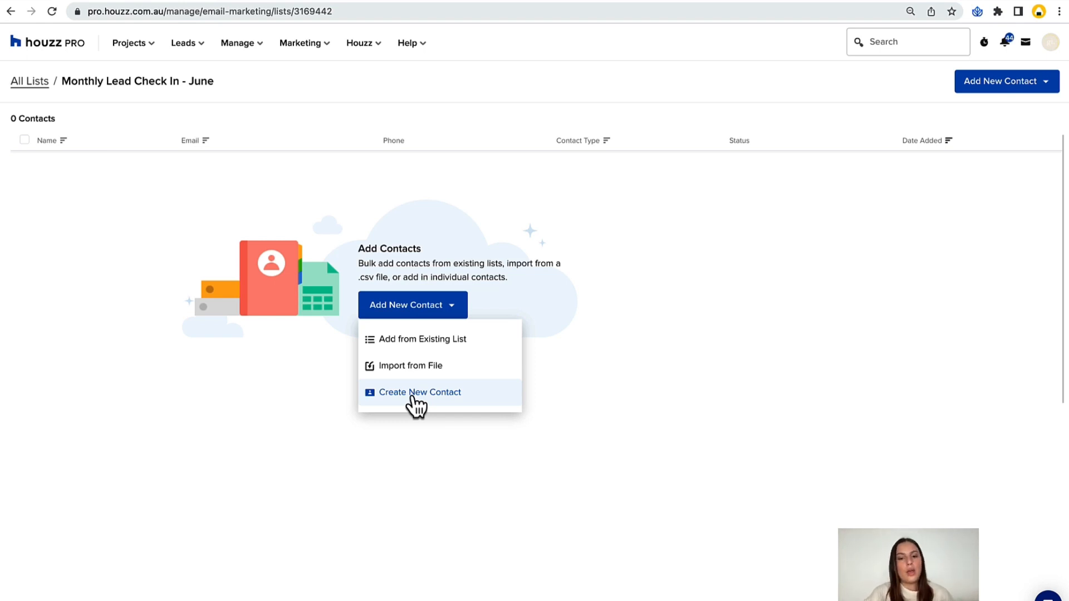
left_click(454, 411)
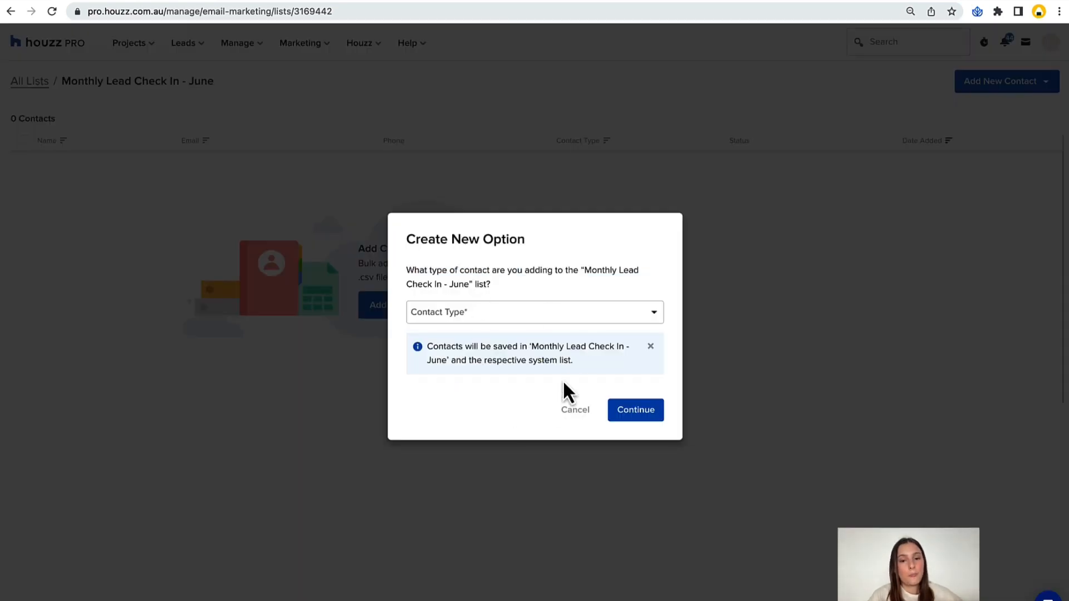
left_click(571, 411)
Start adding contacts to the June check-in list from the existing Leads system list.
left_click(432, 307)
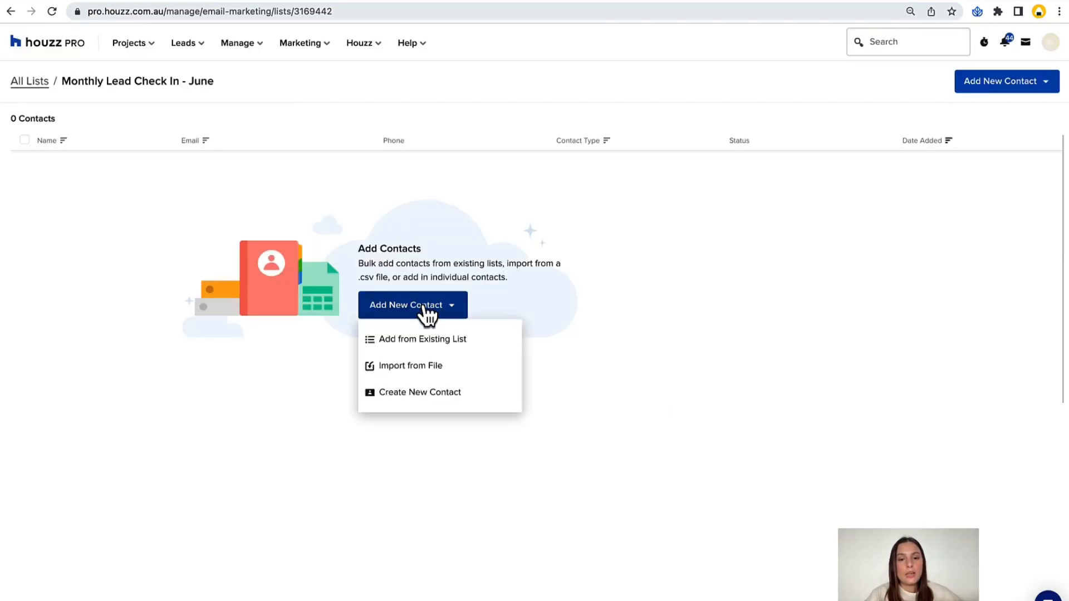
left_click(415, 340)
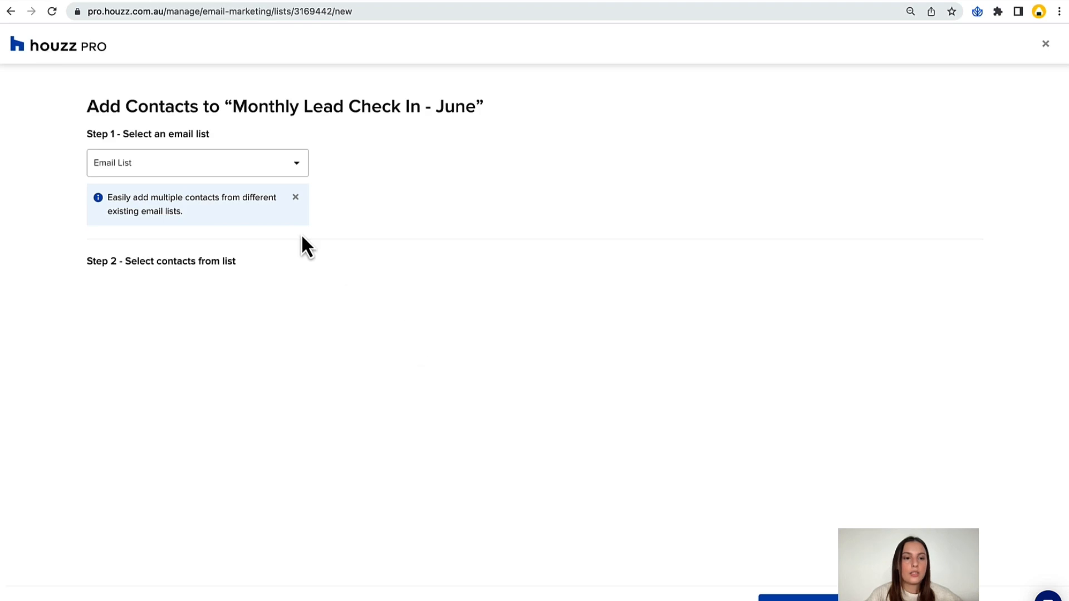
left_click(162, 167)
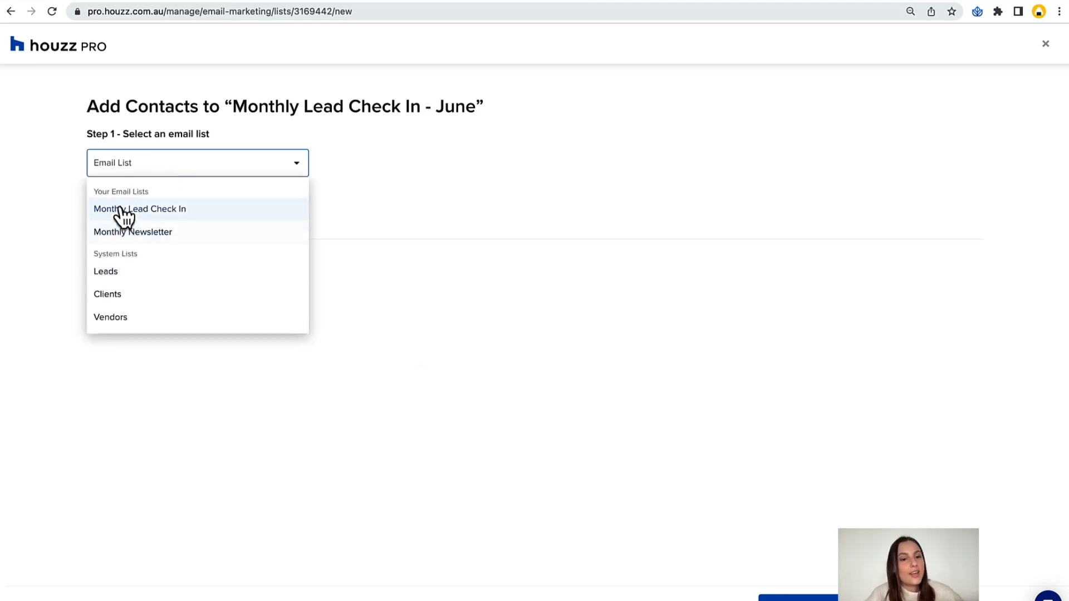
left_click(146, 275)
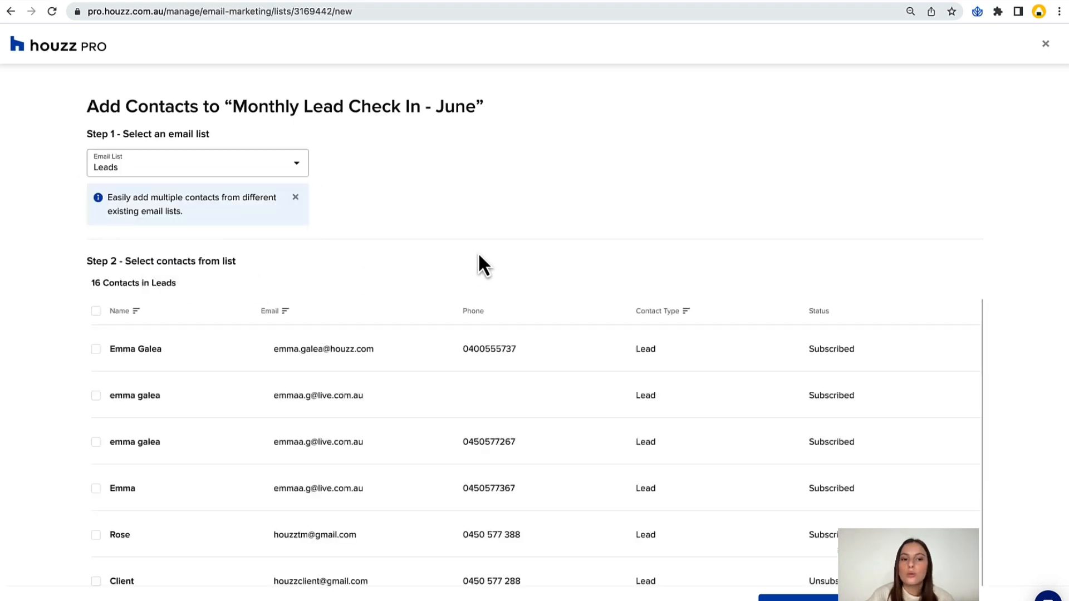
Select four consecutive contacts in the Leads list, starting with the one directly above the first Default Client entry.
scroll(479, 258, "down", 1)
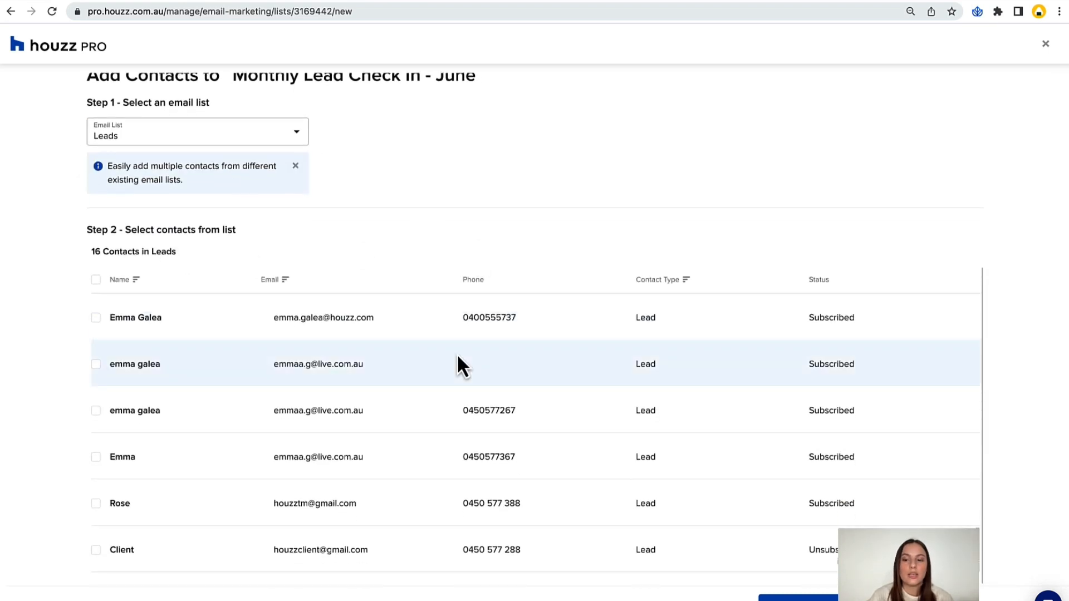
scroll(458, 358, "down", 5)
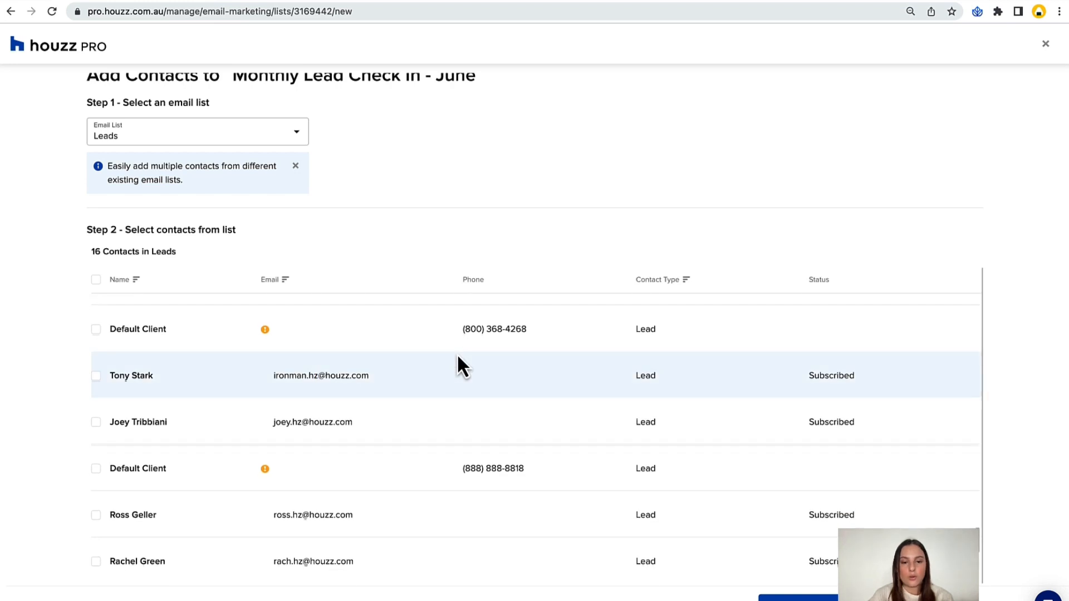
scroll(438, 510, "up", 1)
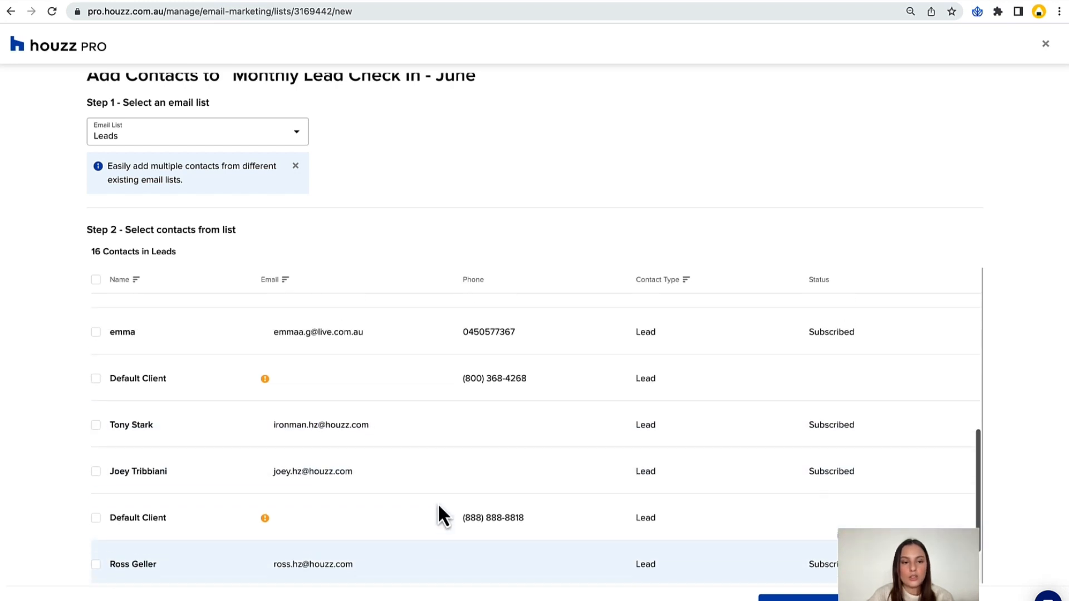
scroll(438, 502, "up", 2)
left_click(96, 397)
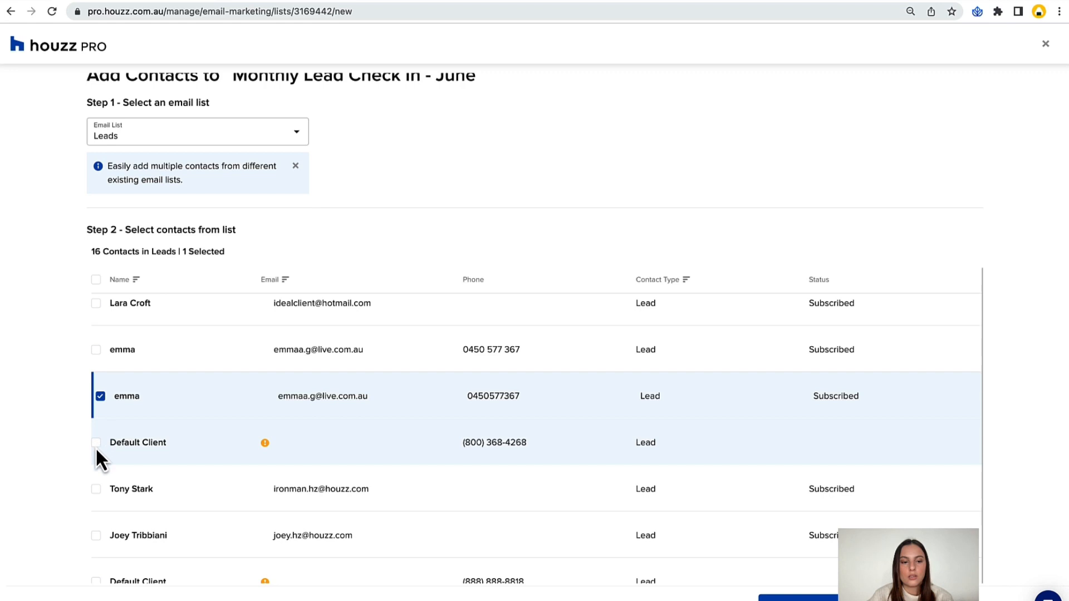
left_click(95, 443)
left_click(96, 490)
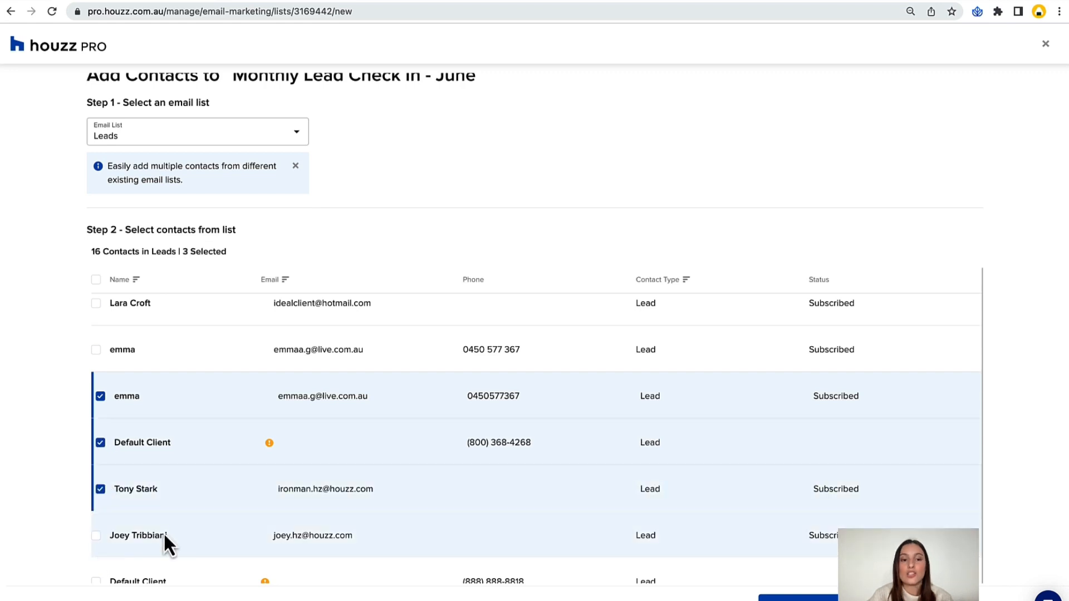
left_click(96, 536)
scroll(242, 453, "up", 2)
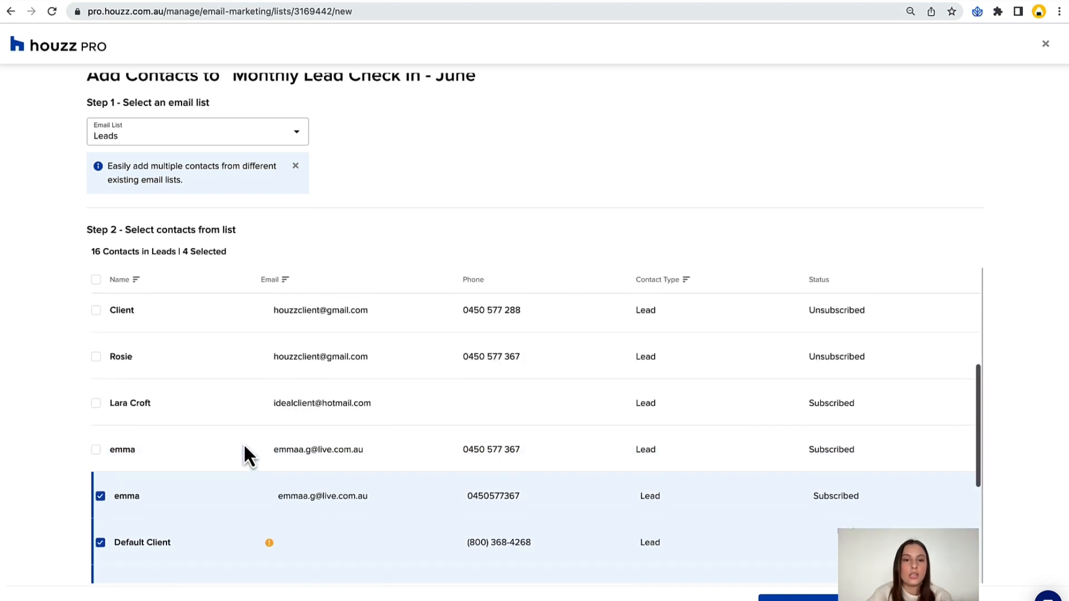
scroll(345, 167, "up", 2)
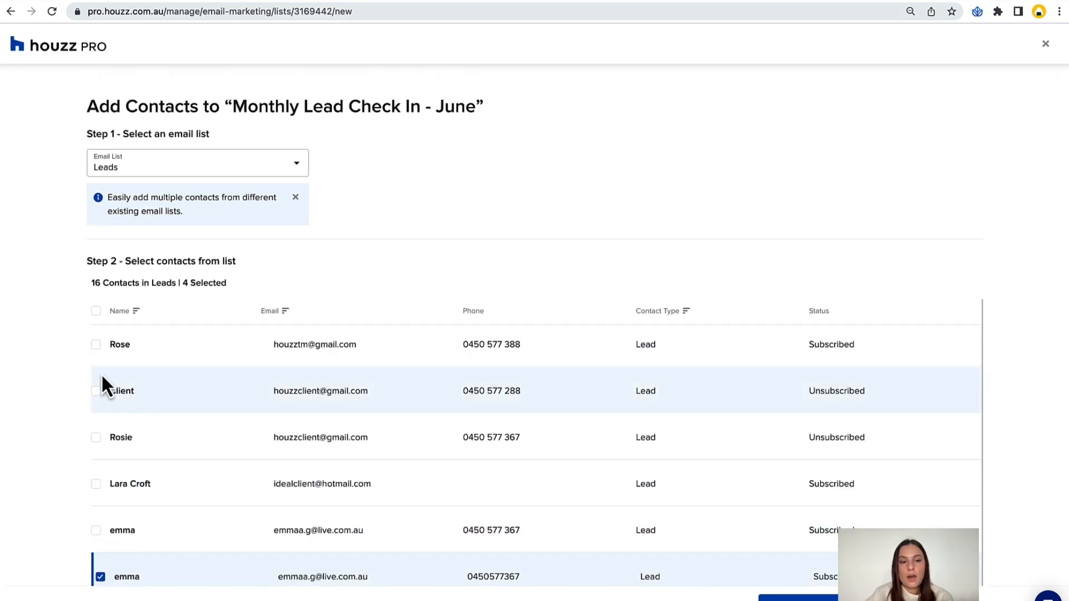
left_click(96, 392)
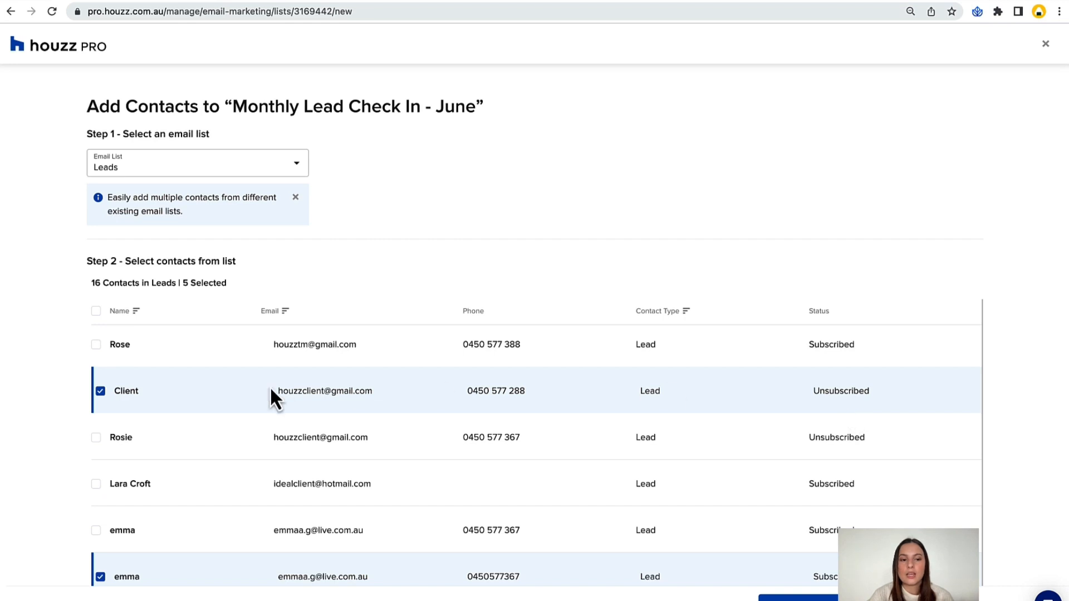
left_click(100, 391)
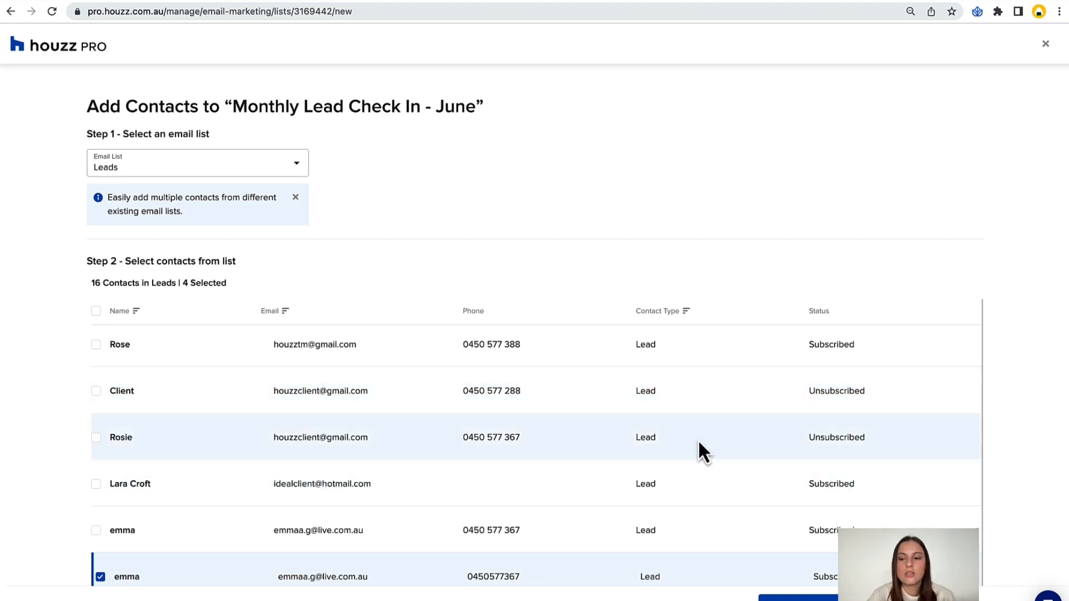
Select the two contacts directly below the second Default Client entry as well, and add all selected leads to the email list.
scroll(699, 445, "down", 2)
scroll(698, 451, "down", 1)
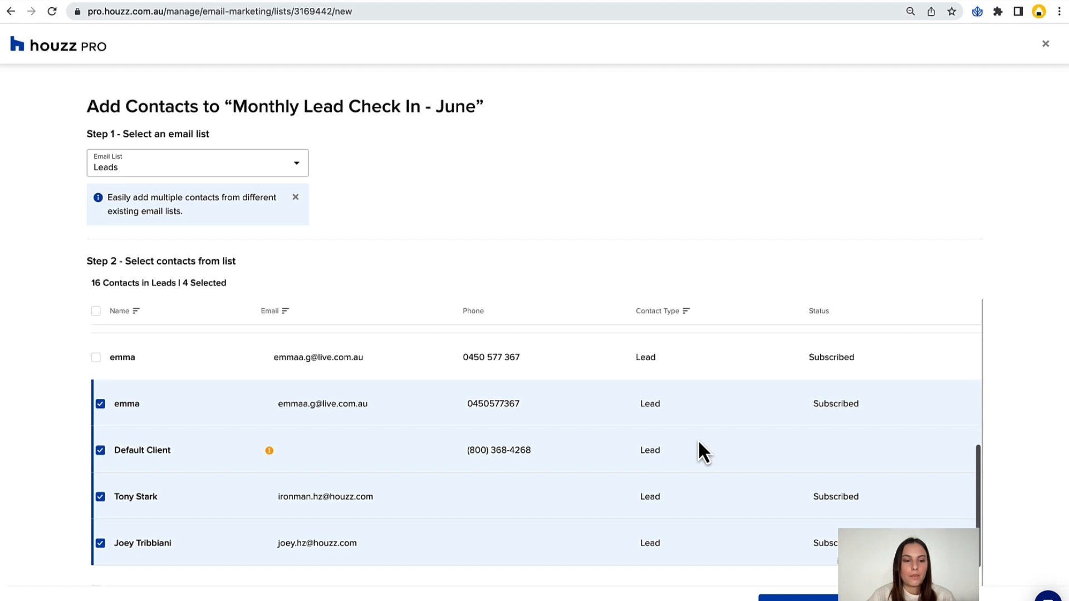
scroll(192, 536, "down", 3)
left_click(100, 515)
left_click(97, 562)
scroll(426, 503, "up", 1)
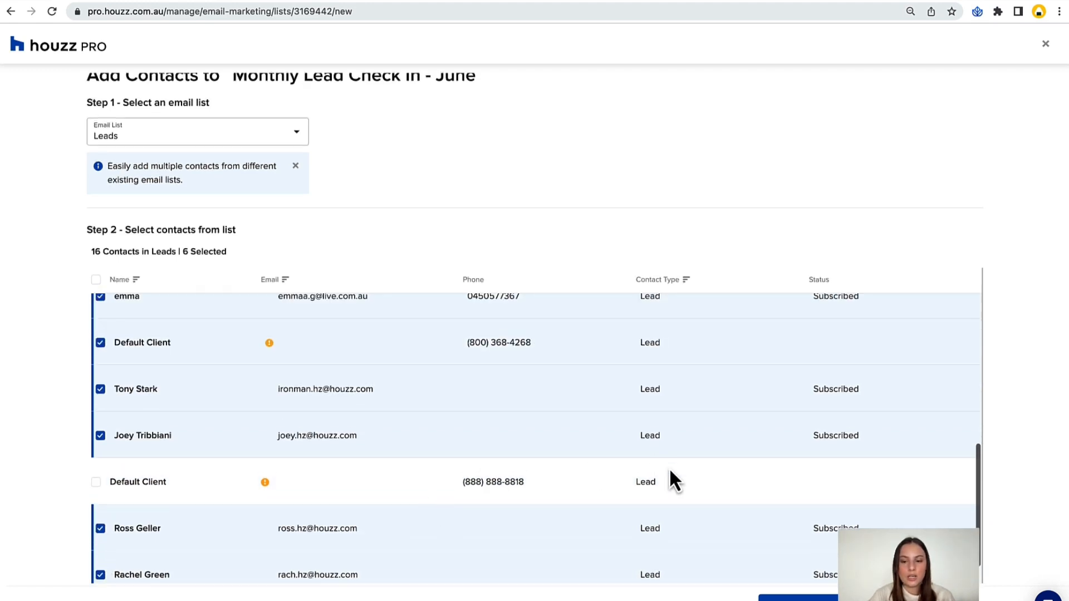
scroll(670, 467, "down", 1)
left_click(869, 599)
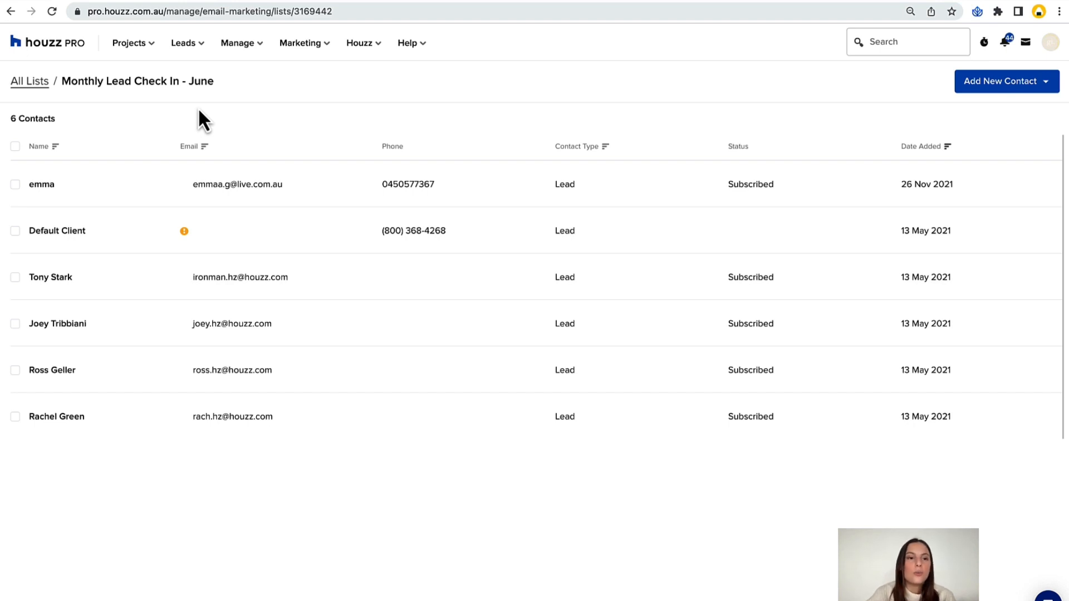
Add the two contacts directly below the Default Client entries in the existing Clients system list to the June check-in list.
left_click(1005, 84)
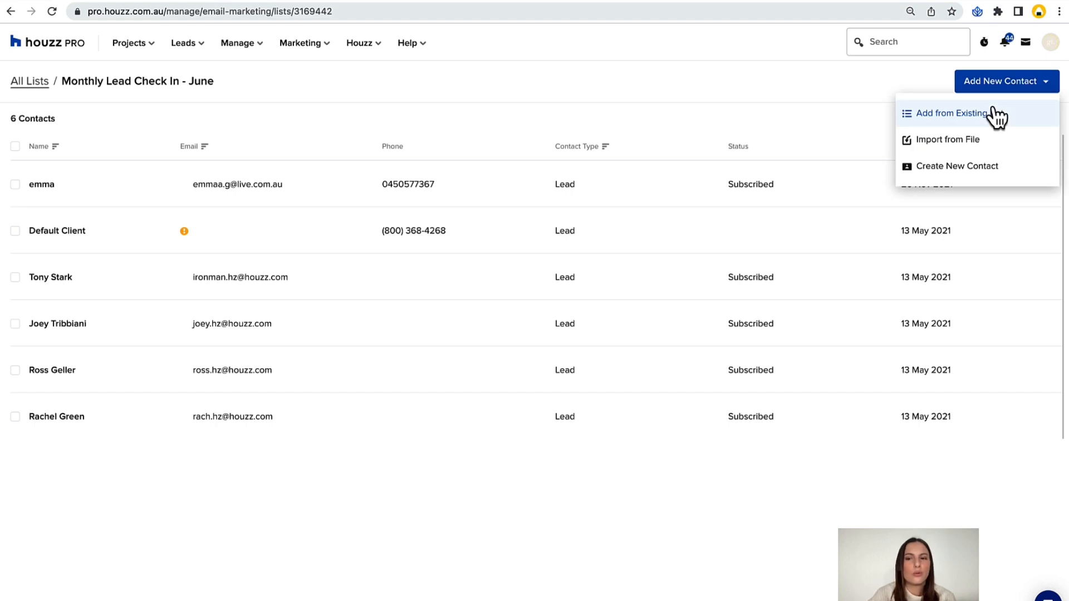
left_click(994, 114)
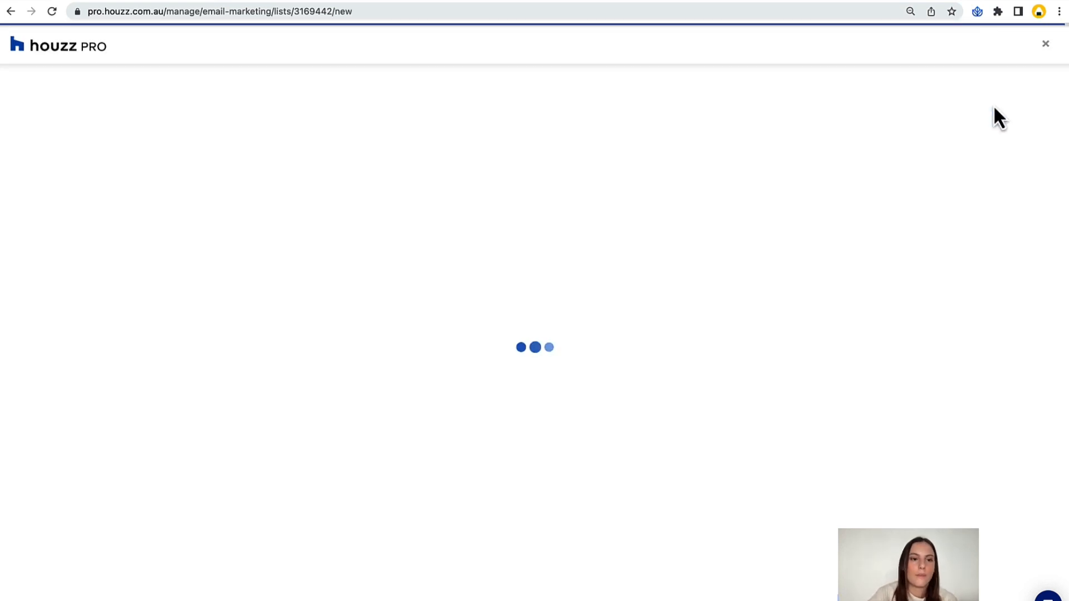
left_click(242, 165)
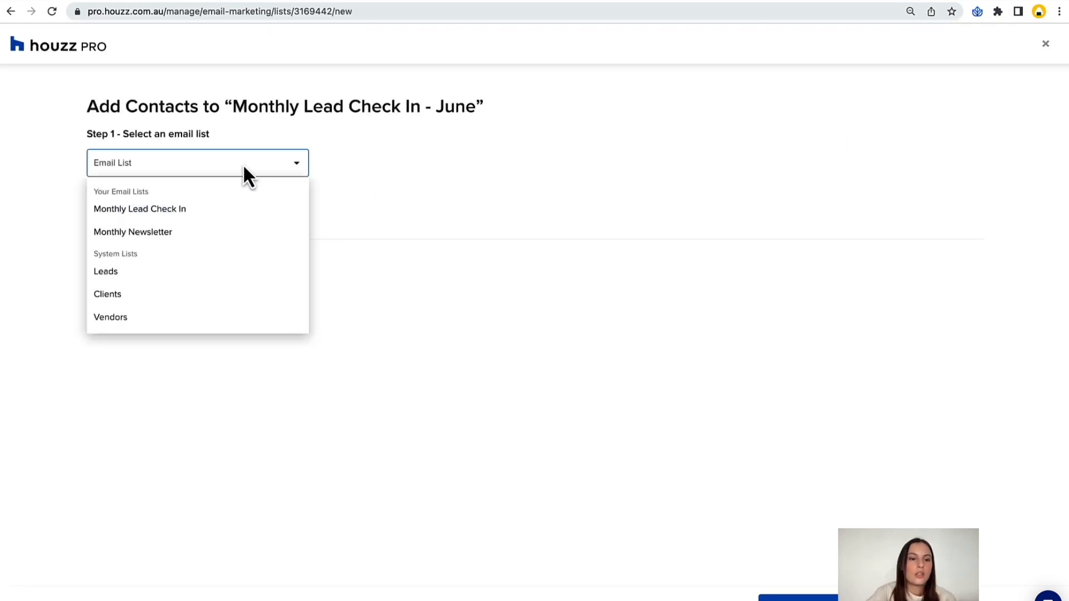
left_click(146, 300)
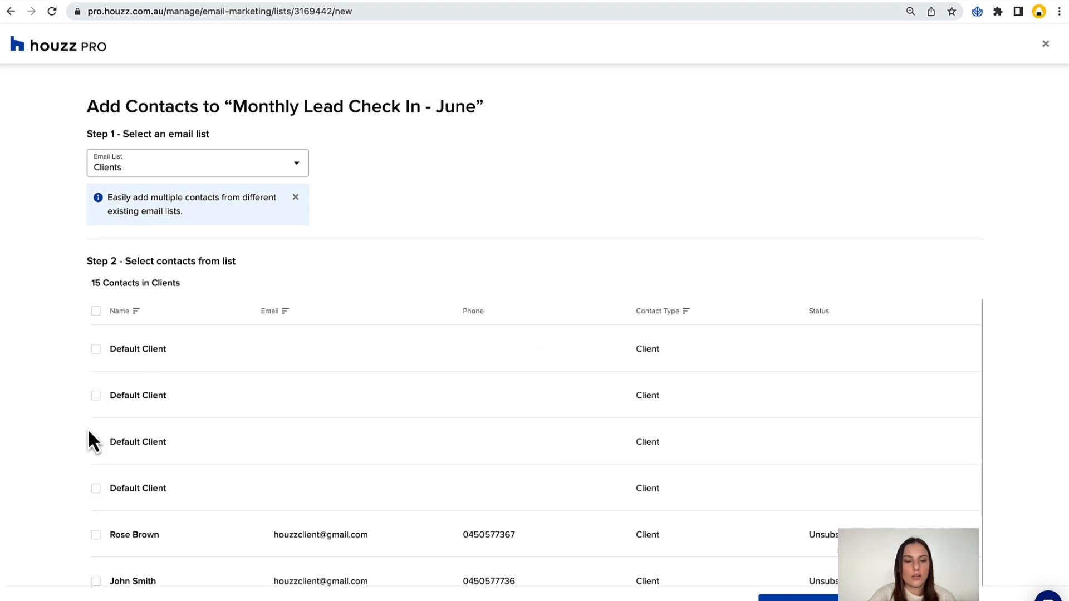
scroll(88, 429, "down", 1)
left_click(99, 504)
left_click(97, 551)
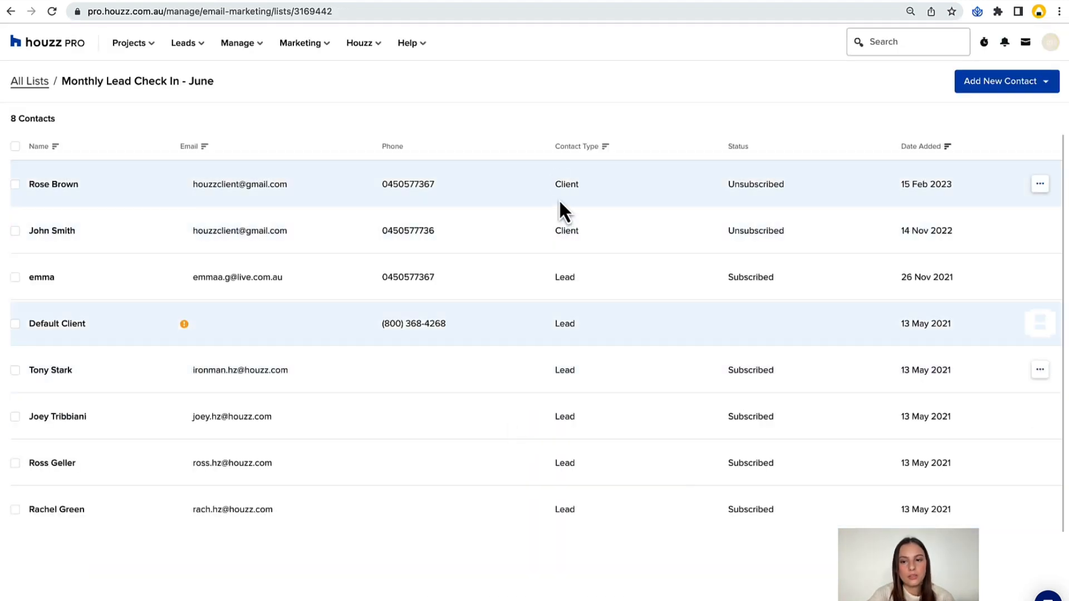
Open the first client in the June check-in list for editing and leave the contact details unchanged.
left_click(1040, 186)
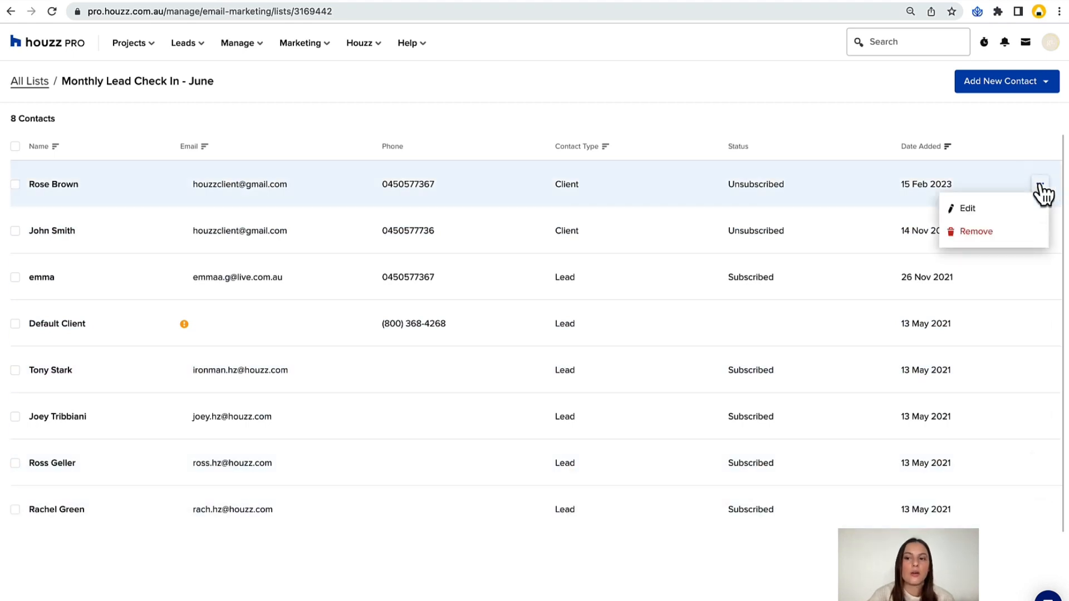
left_click(976, 213)
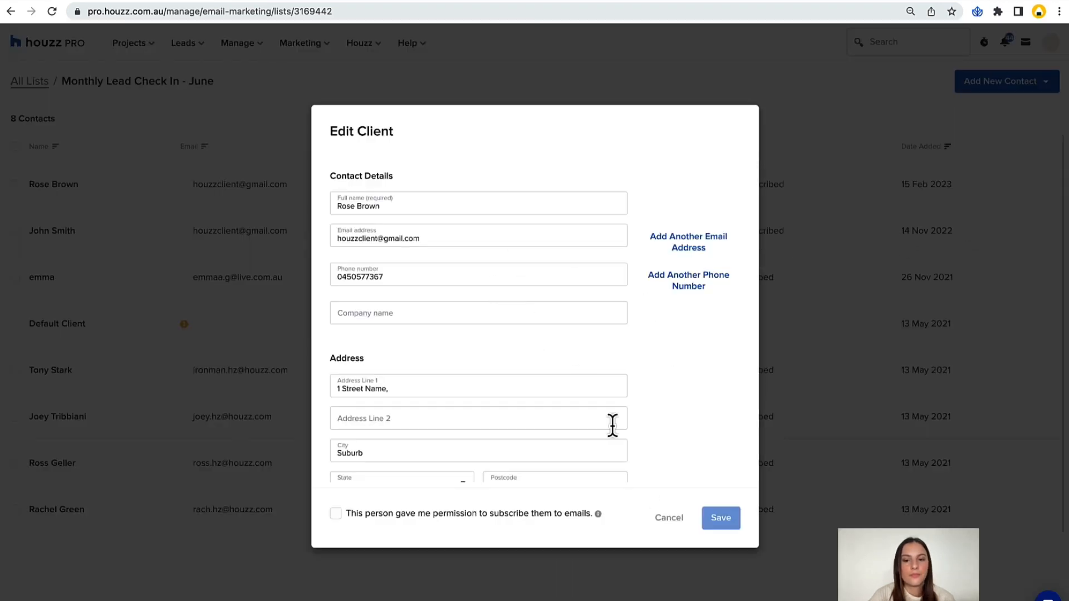
left_click(665, 519)
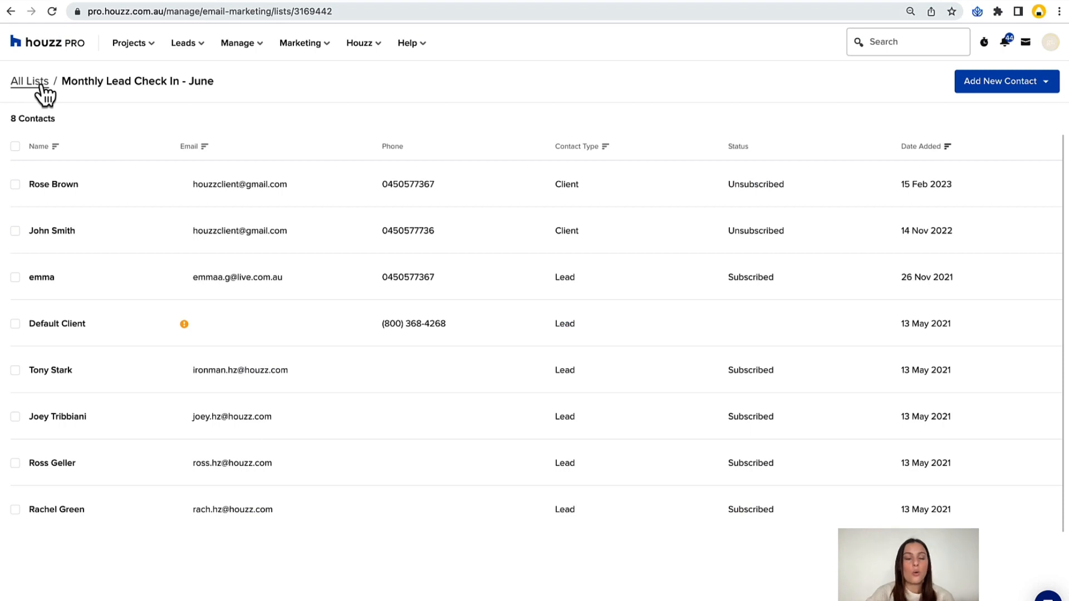
Return to all email lists and start creating a new email marketing campaign.
left_click(44, 92)
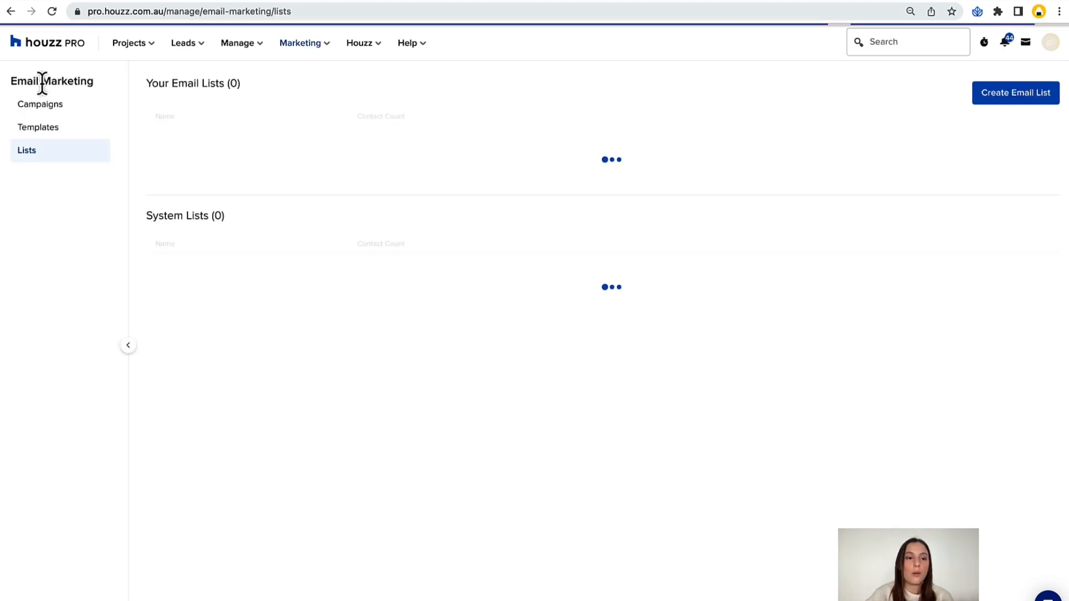
left_click(56, 112)
left_click(1000, 93)
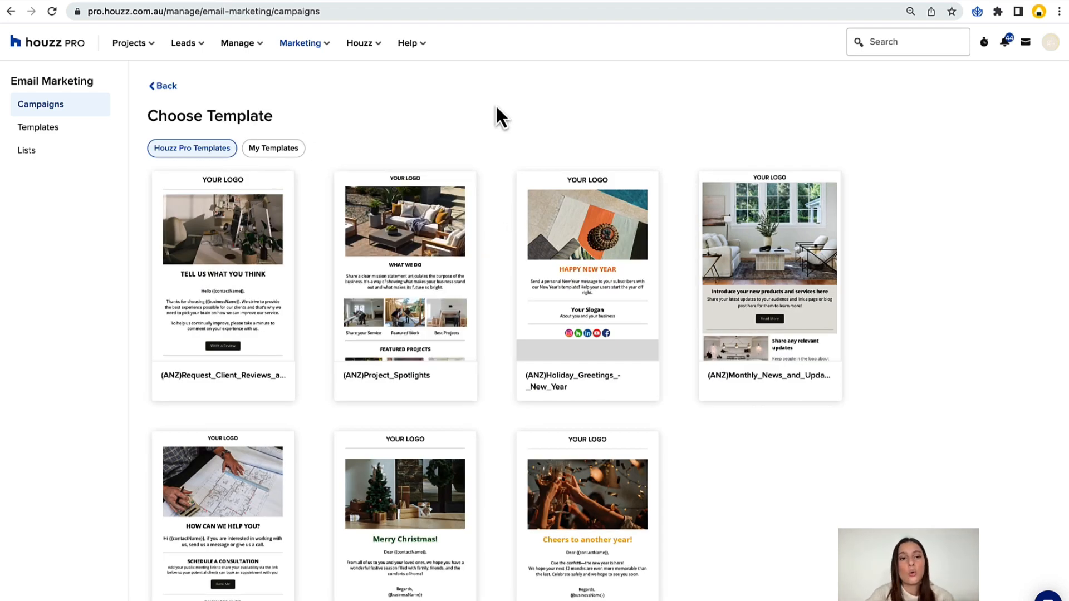
Browse the campaign template choices, comparing the personal saved templates with the ready-made Houzz Pro templates.
scroll(282, 162, "down", 1)
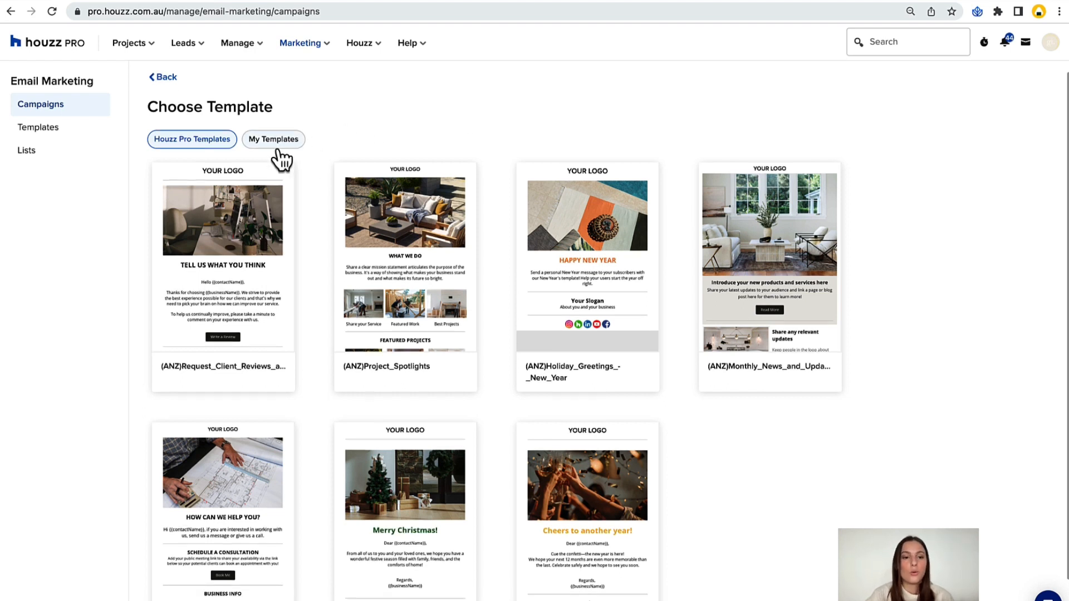
left_click(277, 147)
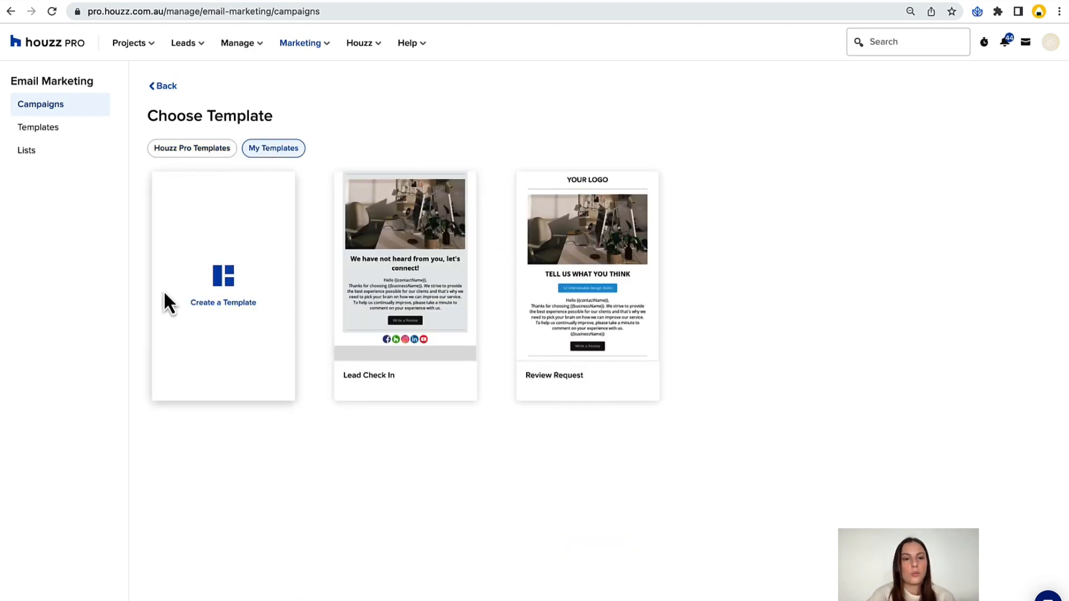
left_click(196, 150)
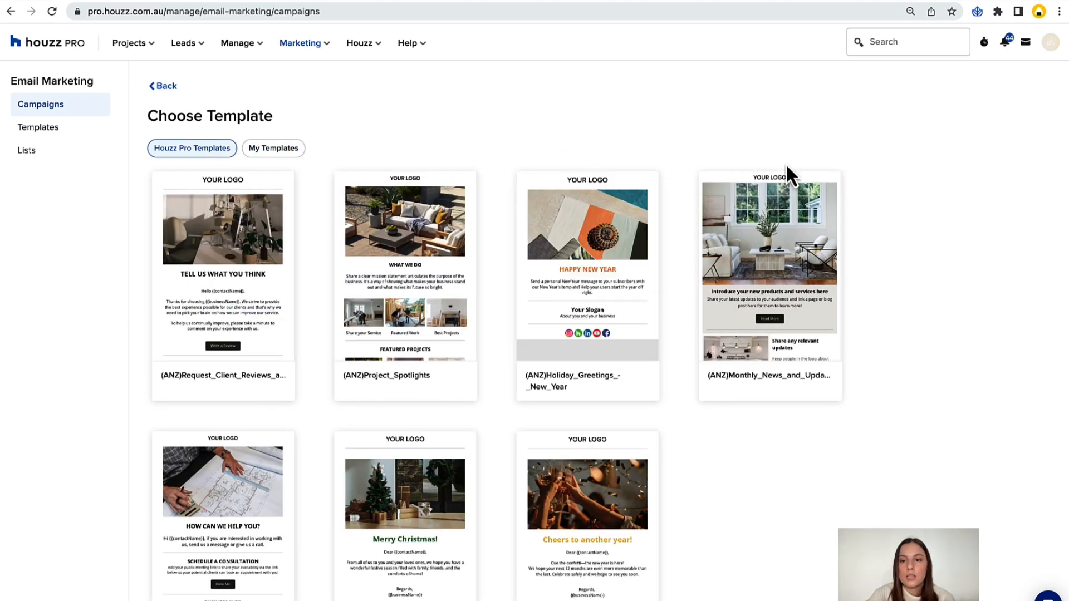
scroll(1021, 253, "down", 1)
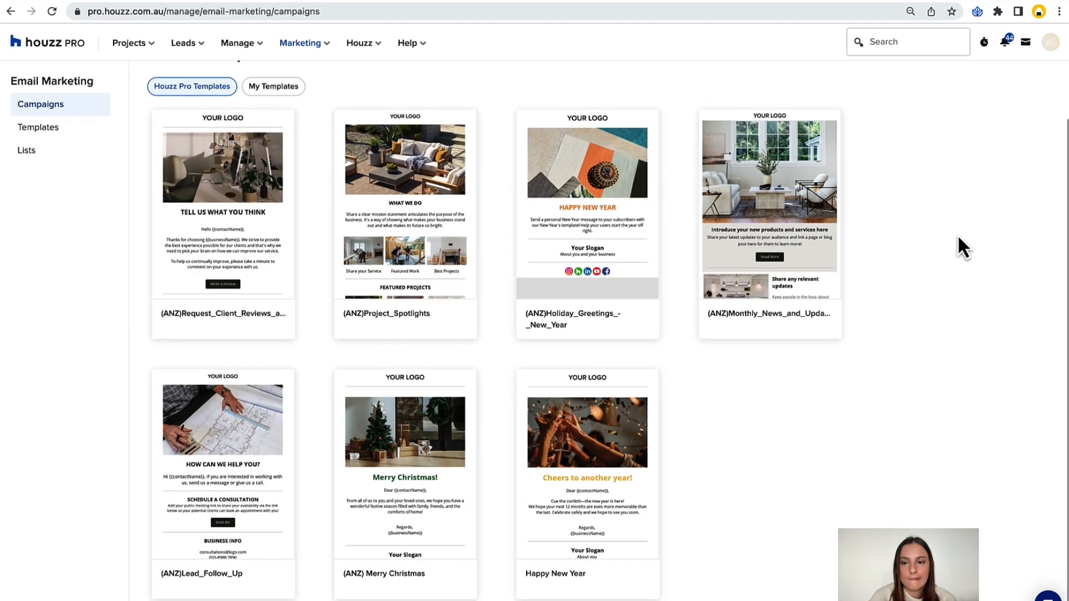
Create a campaign from the (ANZ)Lead_Follow_Up template, named "Lead Check in June 2023", with the campaign type Other.
mouse_move(780, 216)
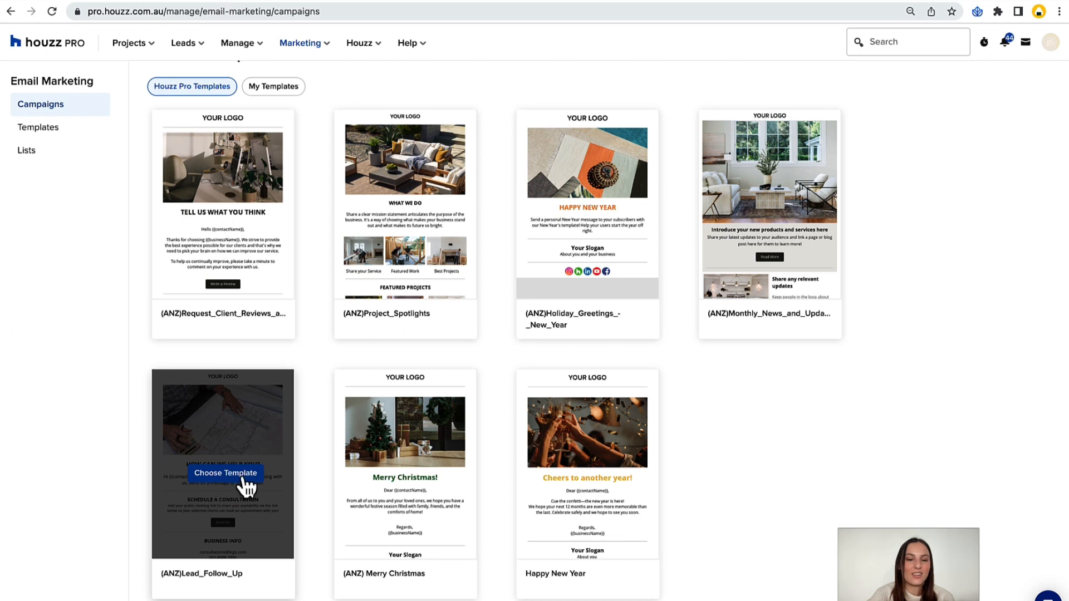
left_click(221, 477)
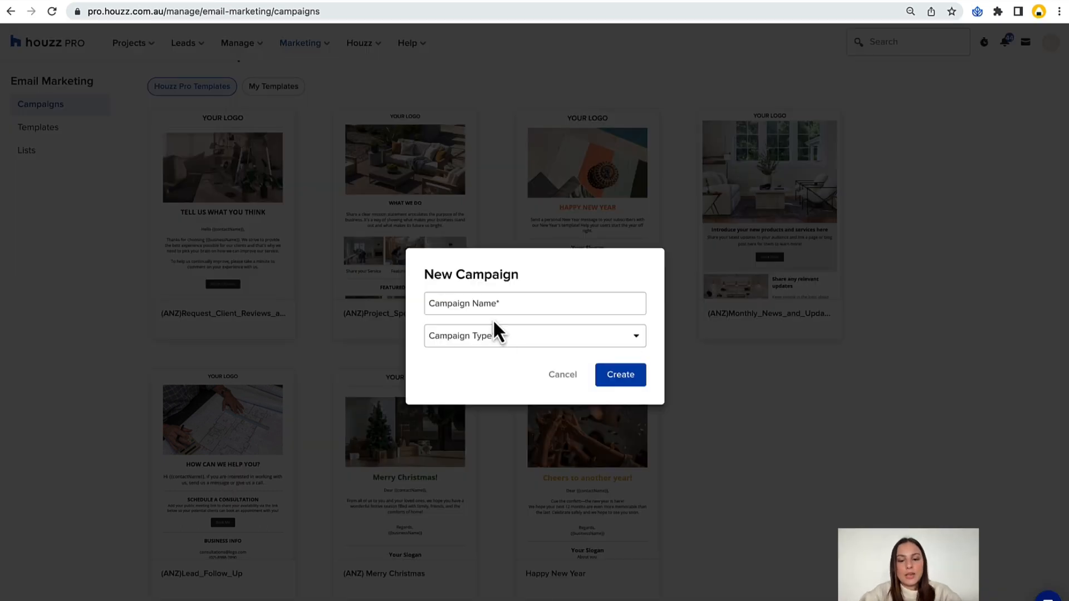
left_click(473, 299)
type("Lead Check in June 2023")
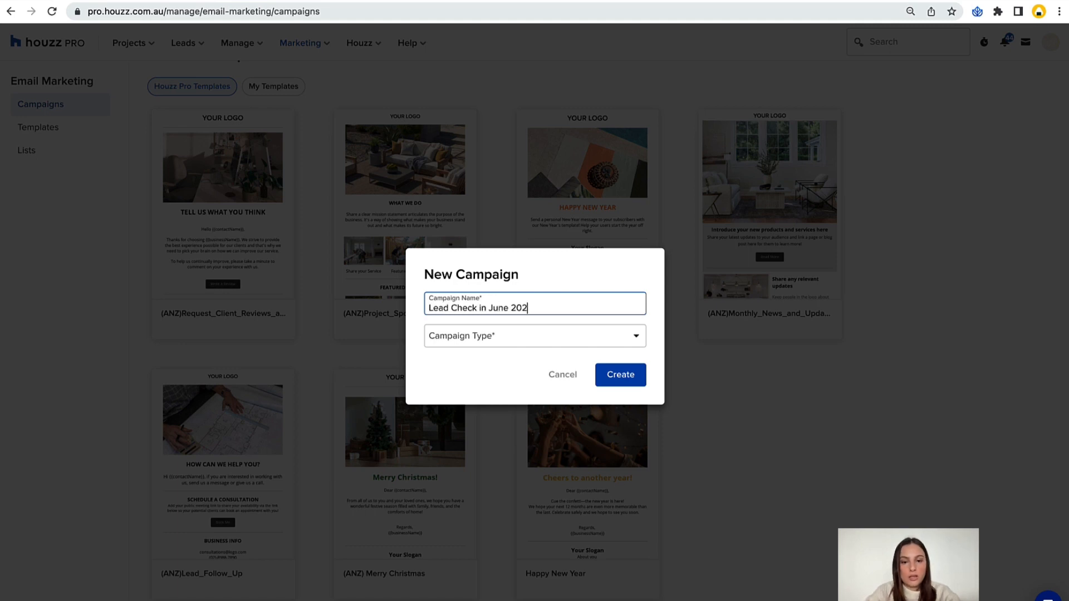
left_click(494, 334)
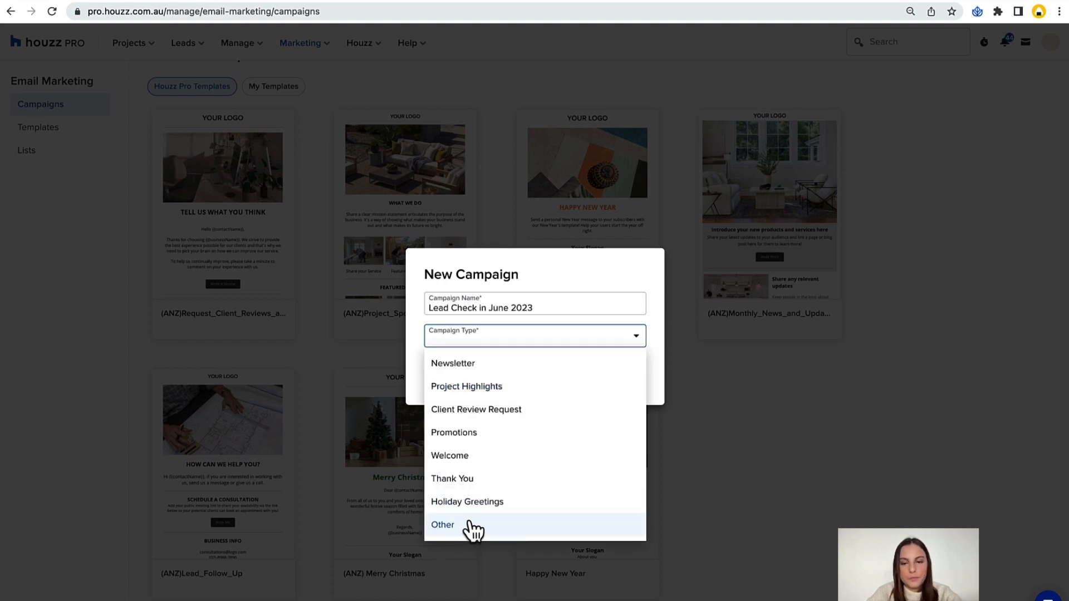
key("Return")
left_click(616, 376)
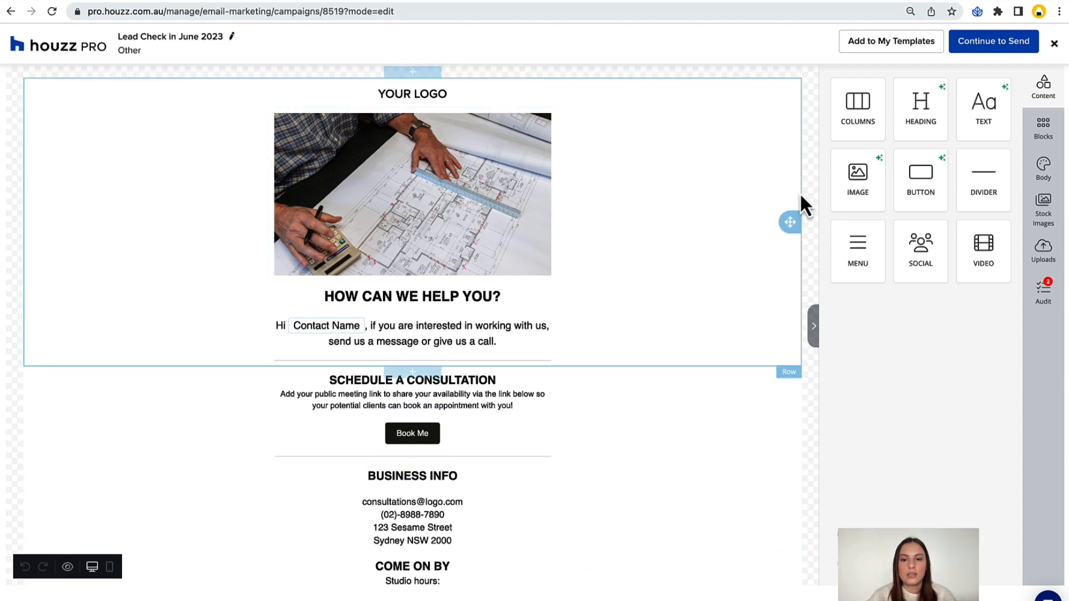
Try several multi-column layouts on the email's top row and return it to a single column.
left_click(758, 249)
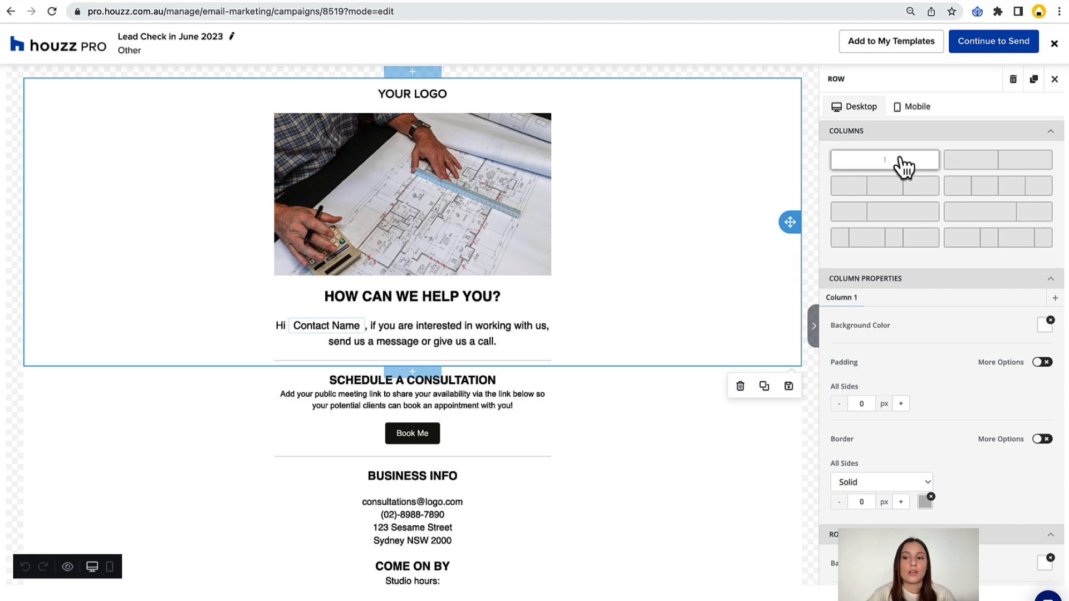
left_click(961, 173)
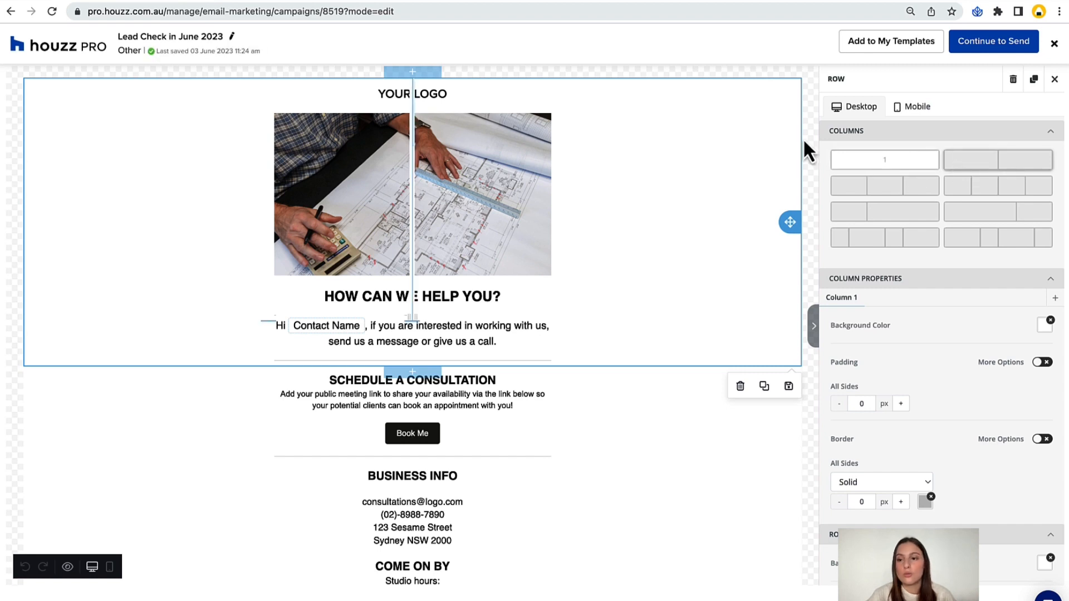
left_click(1039, 237)
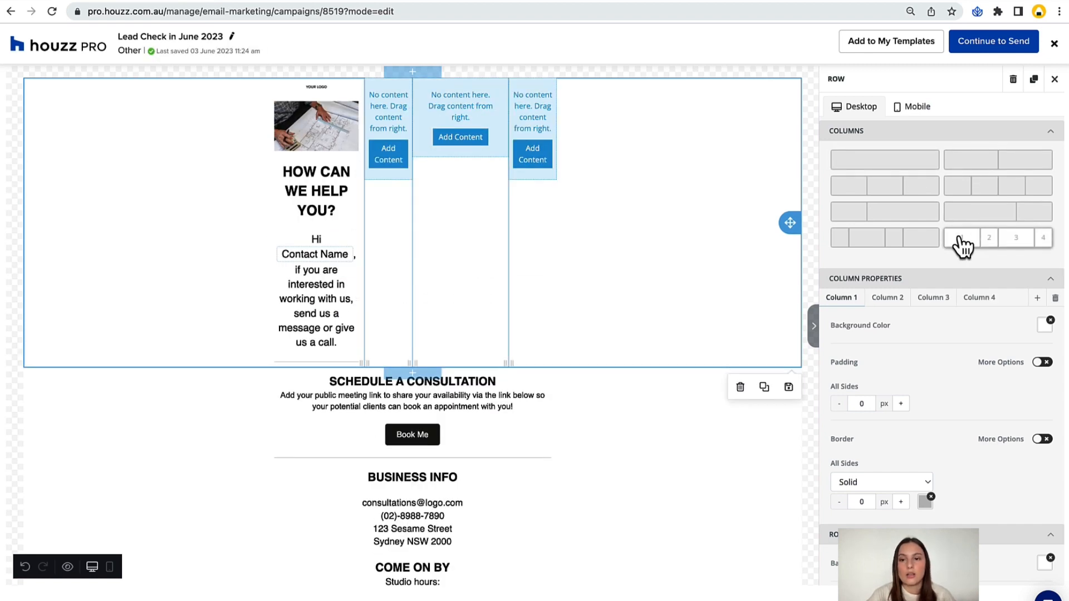
left_click(907, 245)
left_click(906, 211)
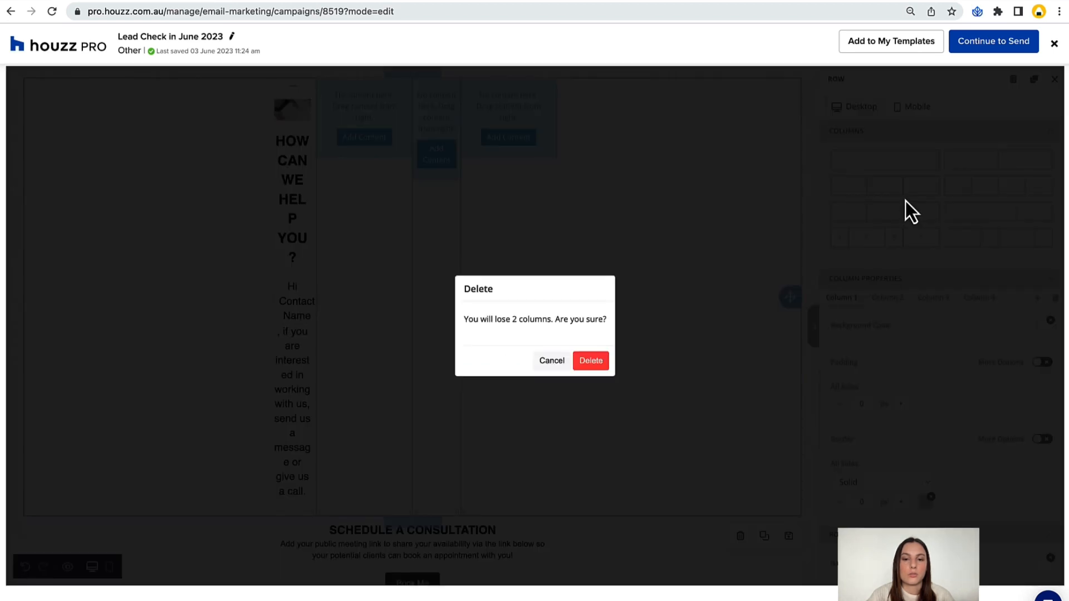
left_click(592, 362)
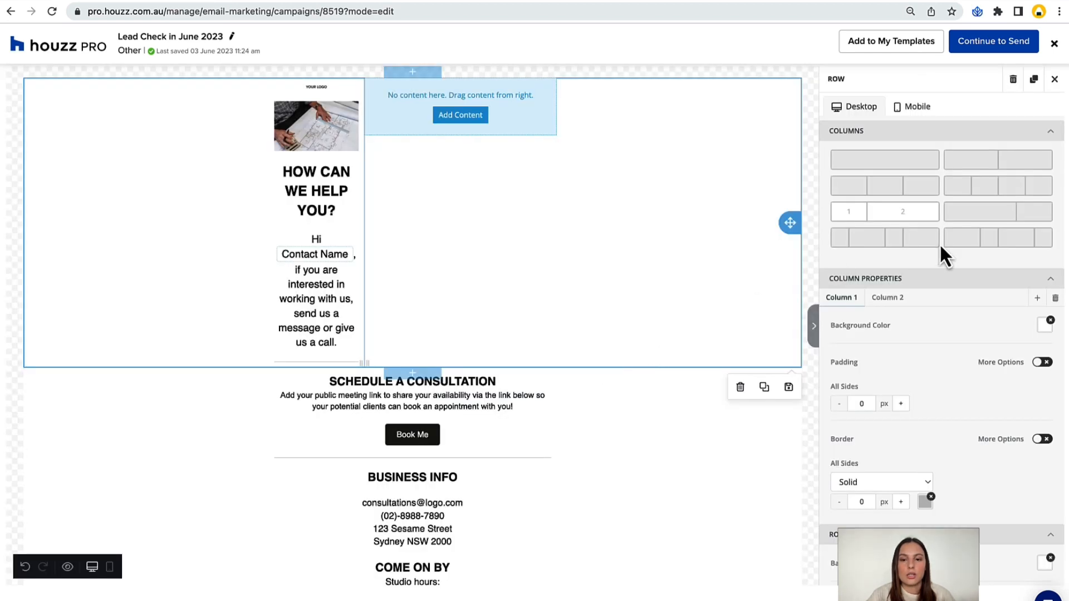
left_click(897, 161)
left_click(601, 362)
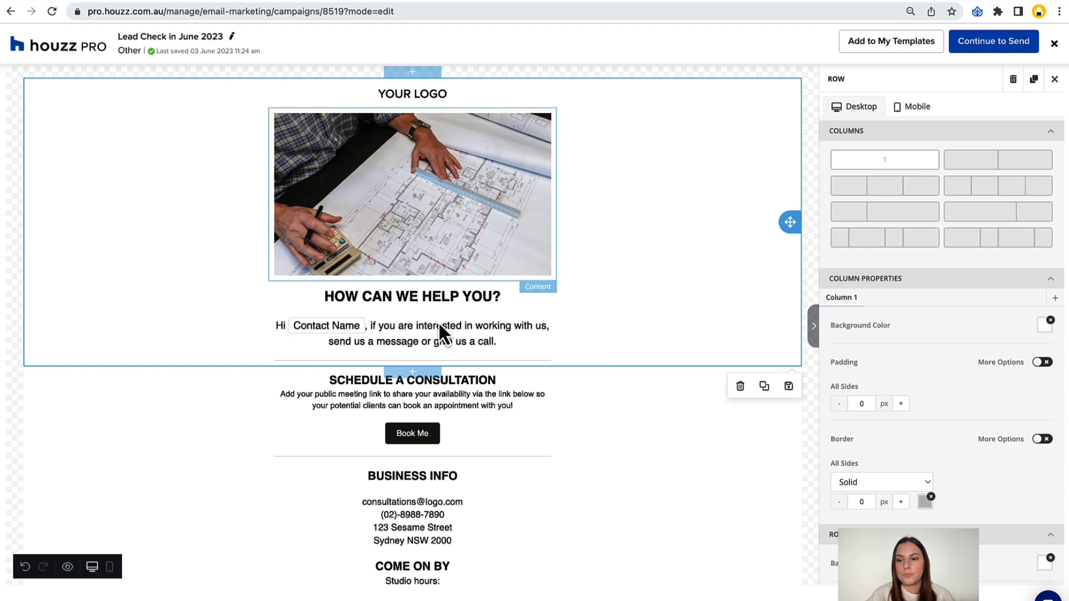
Try several background colours on the top row's column and settle on the light blue-grey CED4D9.
scroll(947, 281, "down", 2)
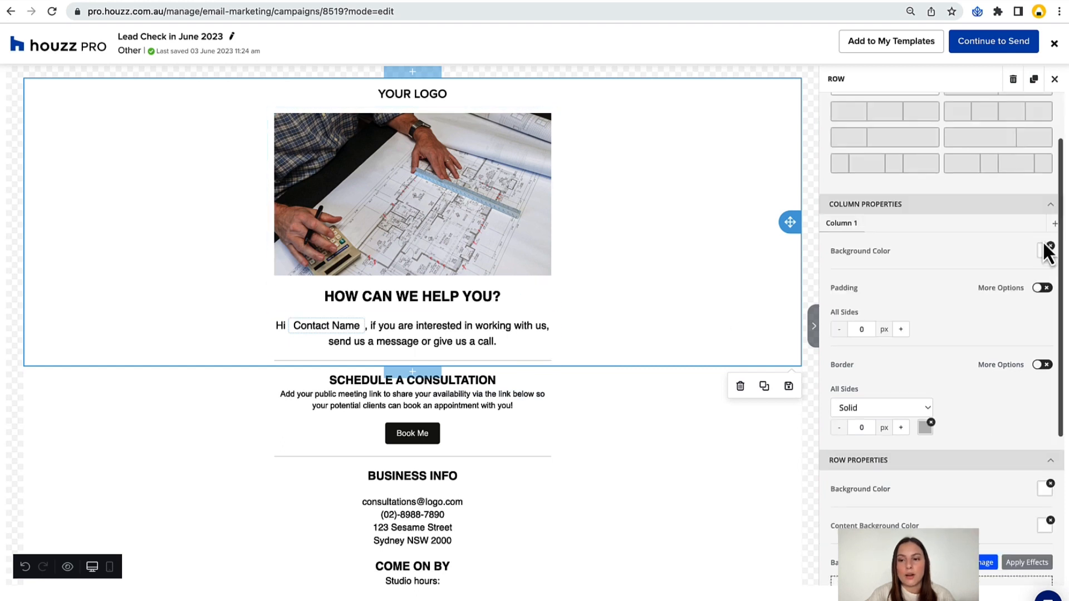
left_click(1045, 253)
left_click(954, 305)
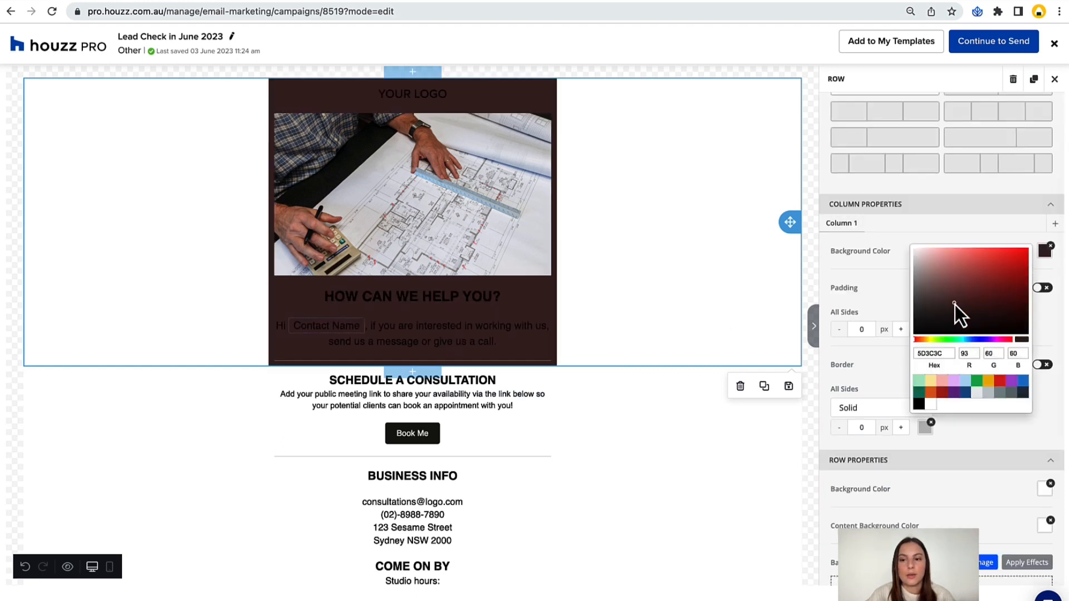
left_click(990, 266)
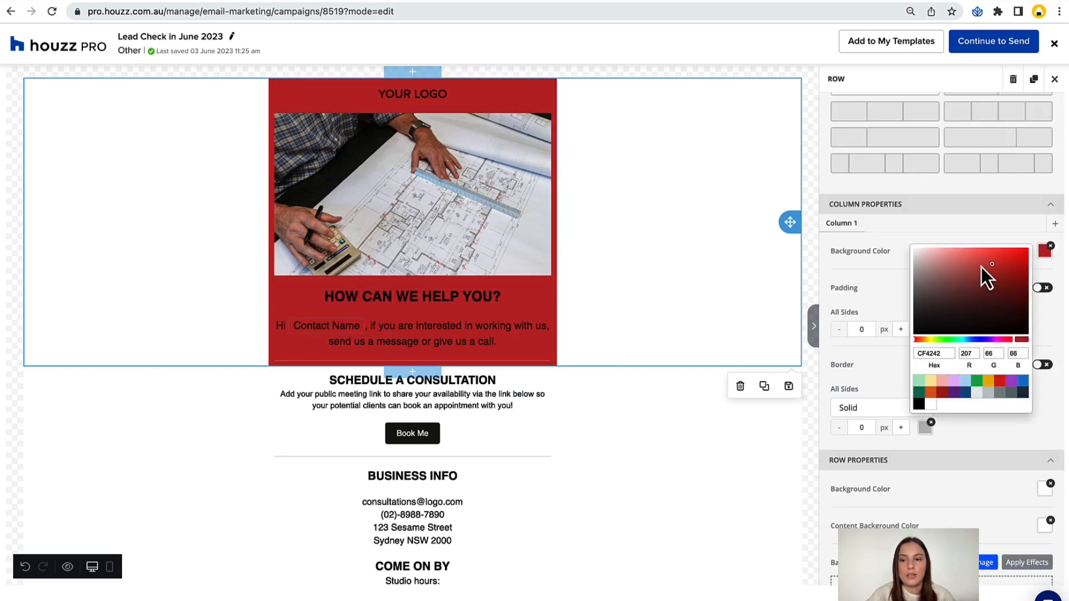
left_click(919, 380)
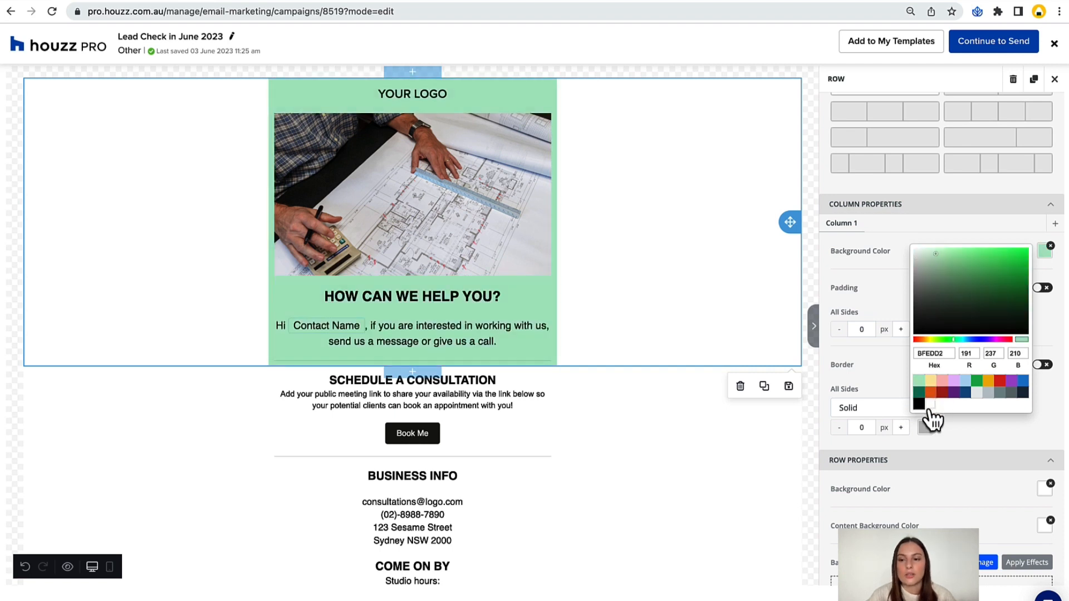
left_click(989, 393)
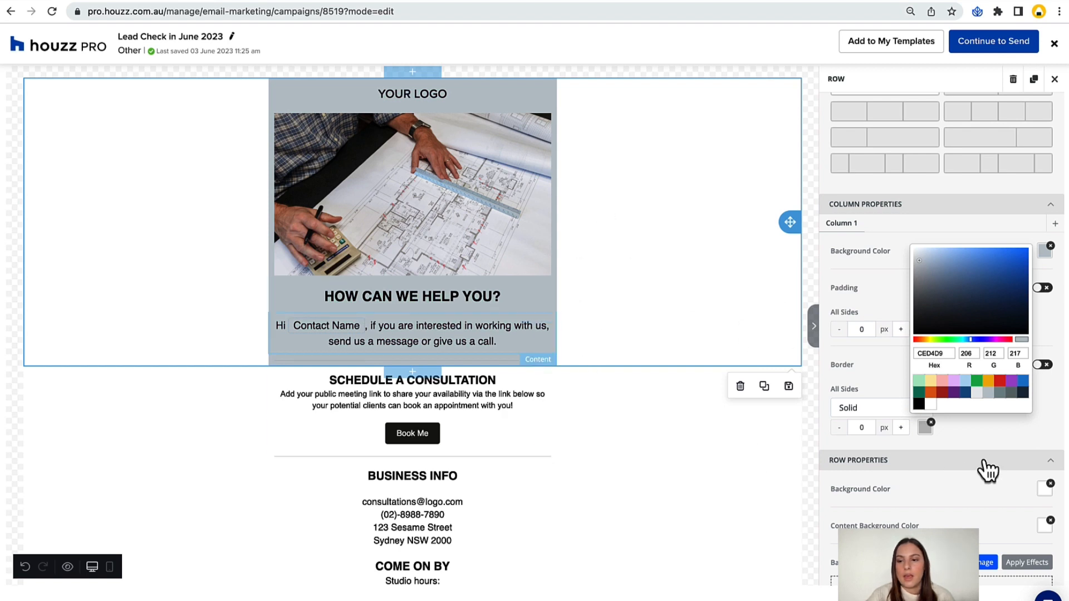
left_click(878, 299)
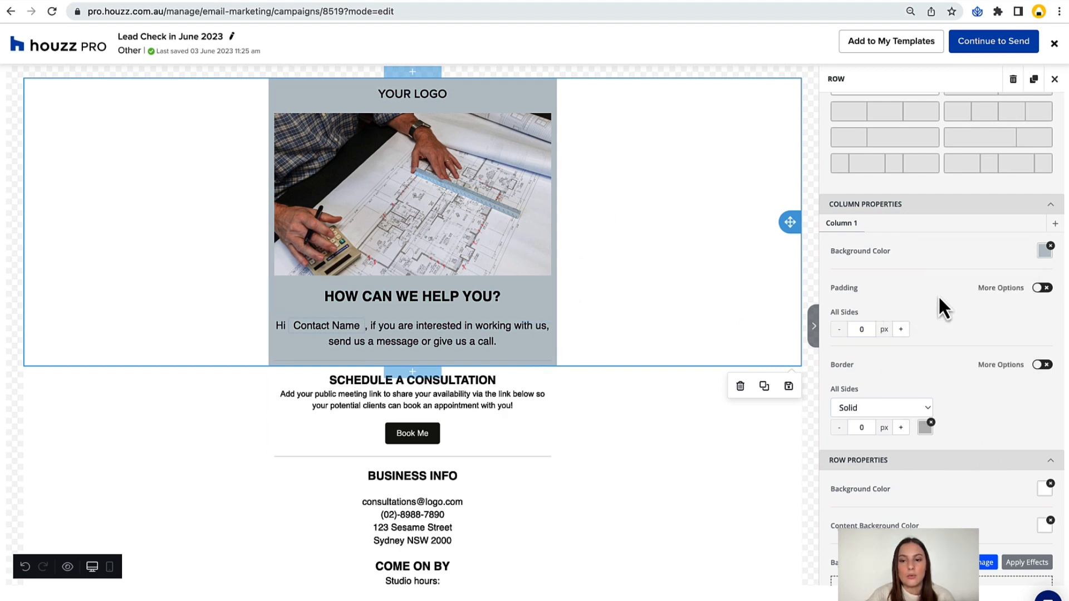
Give the top row's column separate padding values: top 6 px, right 4 px, left 5 px and bottom 5 px.
left_click(1041, 290)
triple_click(901, 330)
triple_click(901, 329)
double_click(1020, 329)
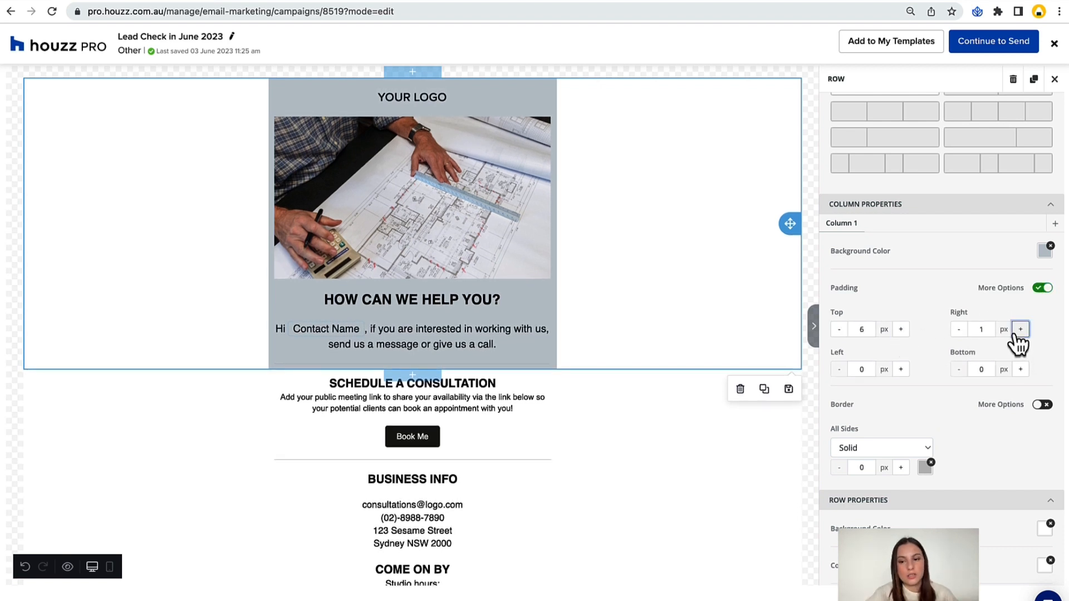
double_click(1020, 329)
double_click(1021, 369)
triple_click(1021, 369)
triple_click(901, 369)
double_click(901, 369)
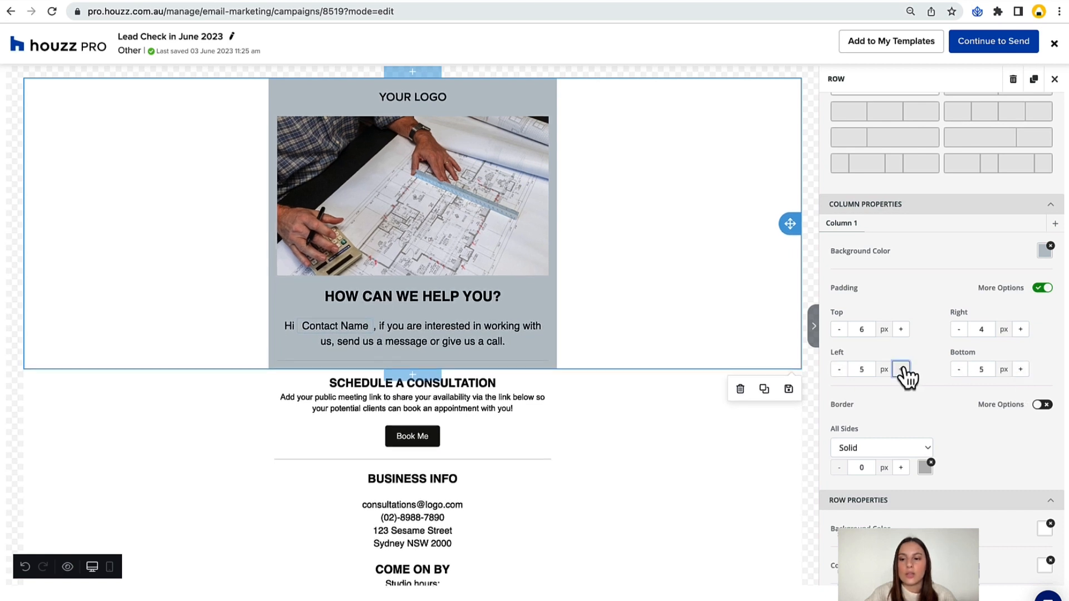
Enable individual border sides for the top row's column and set the top border width to 3 px.
scroll(910, 408, "down", 1)
left_click(1042, 373)
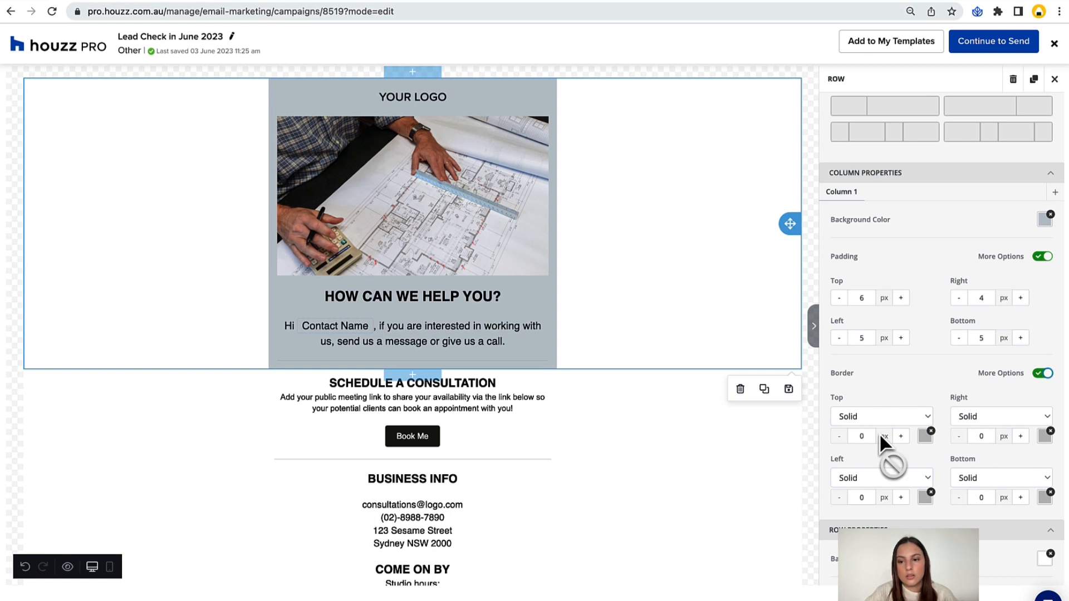
double_click(863, 437)
type("3")
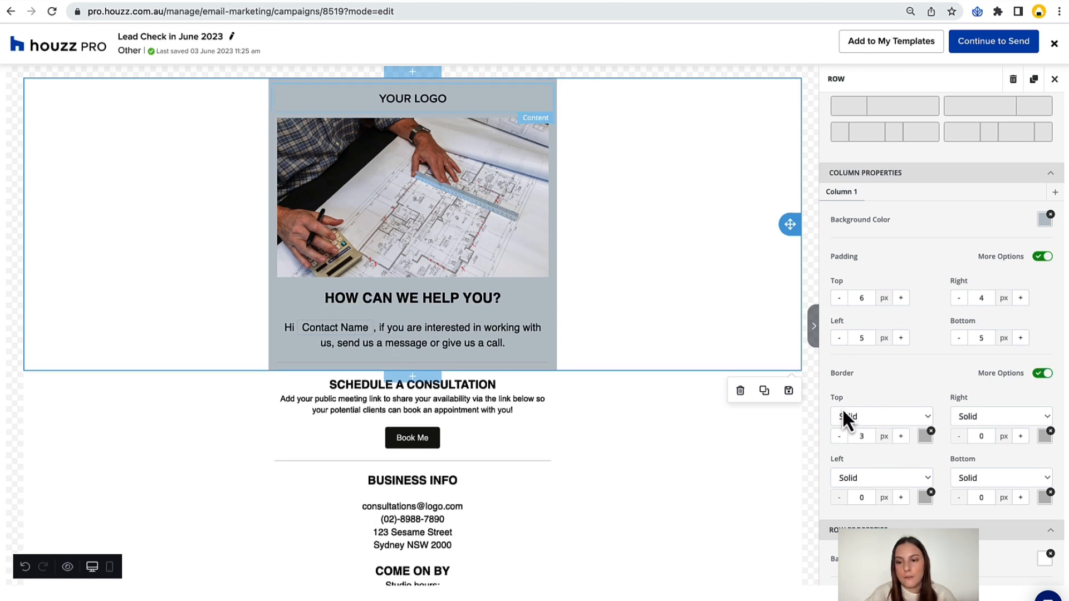
Colour the top border dark blue 34495E and give the left border the green 2DC26B with a width of 5 px.
left_click(925, 435)
left_click(898, 416)
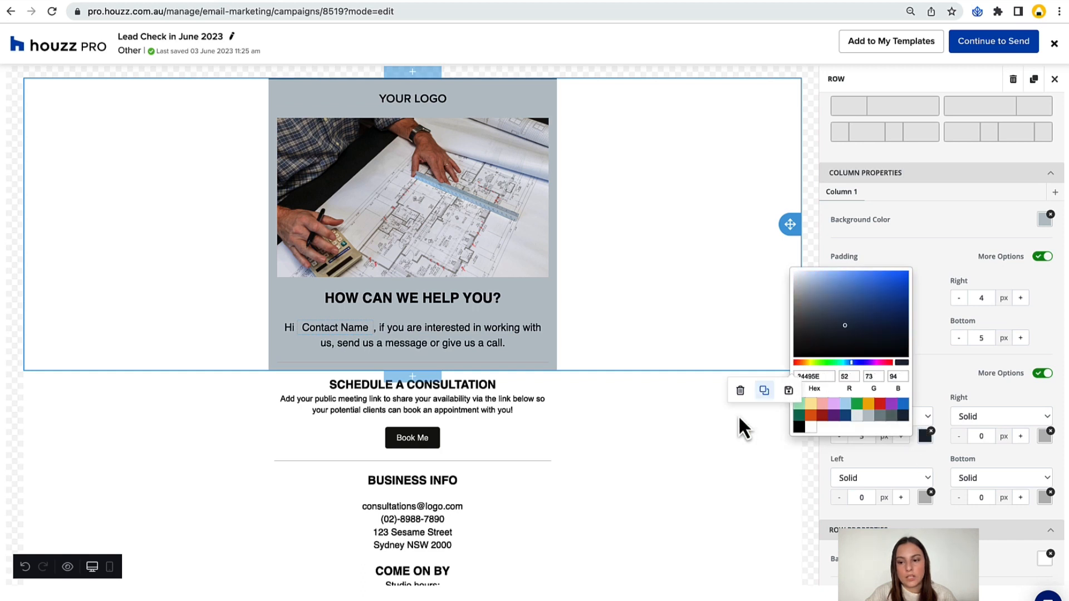
left_click(925, 497)
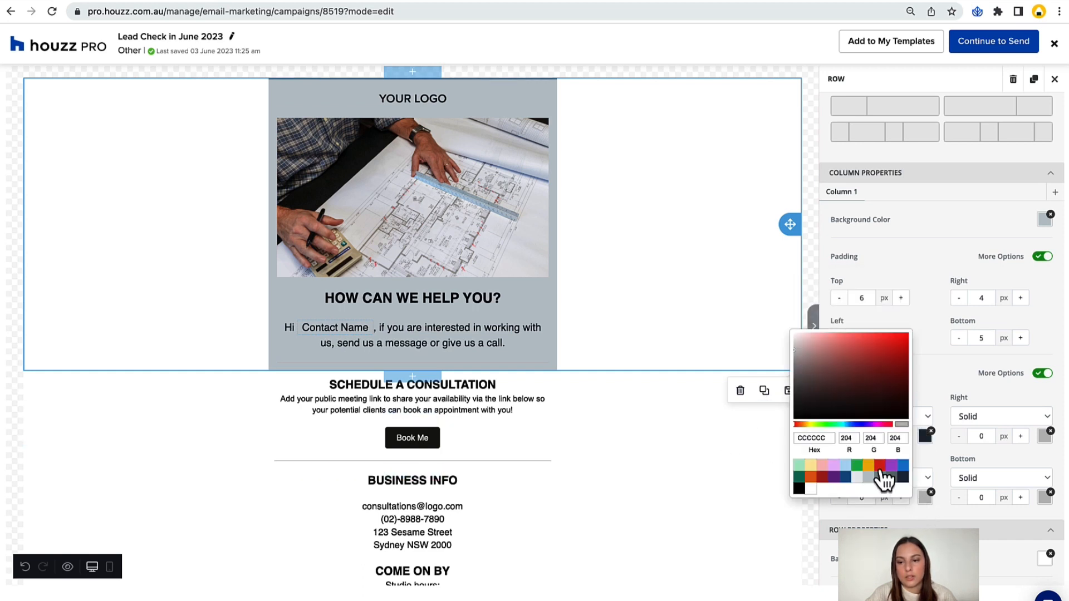
left_click(860, 468)
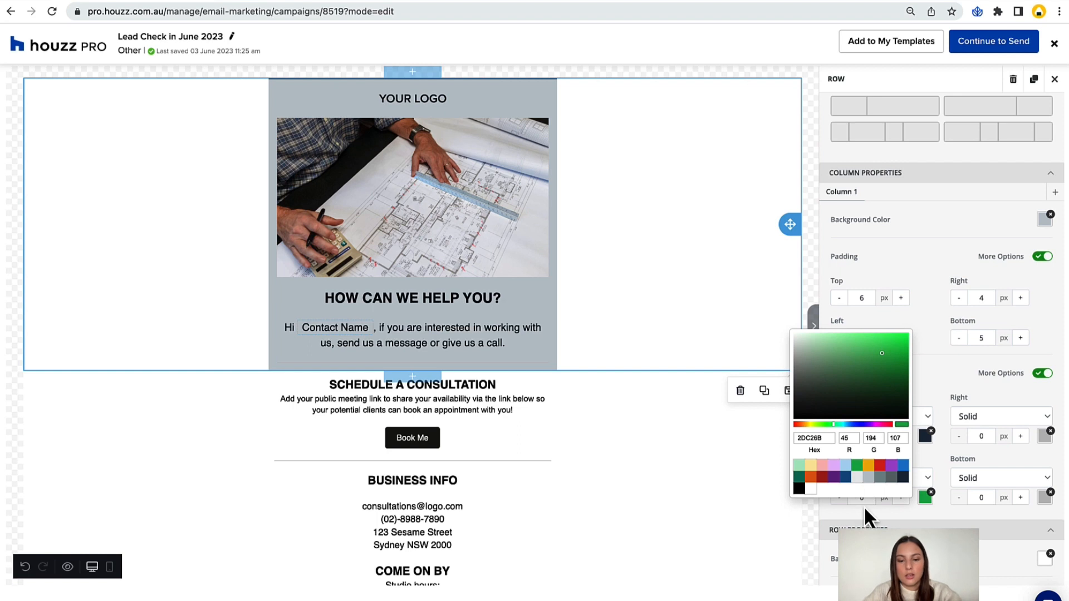
left_click(838, 494)
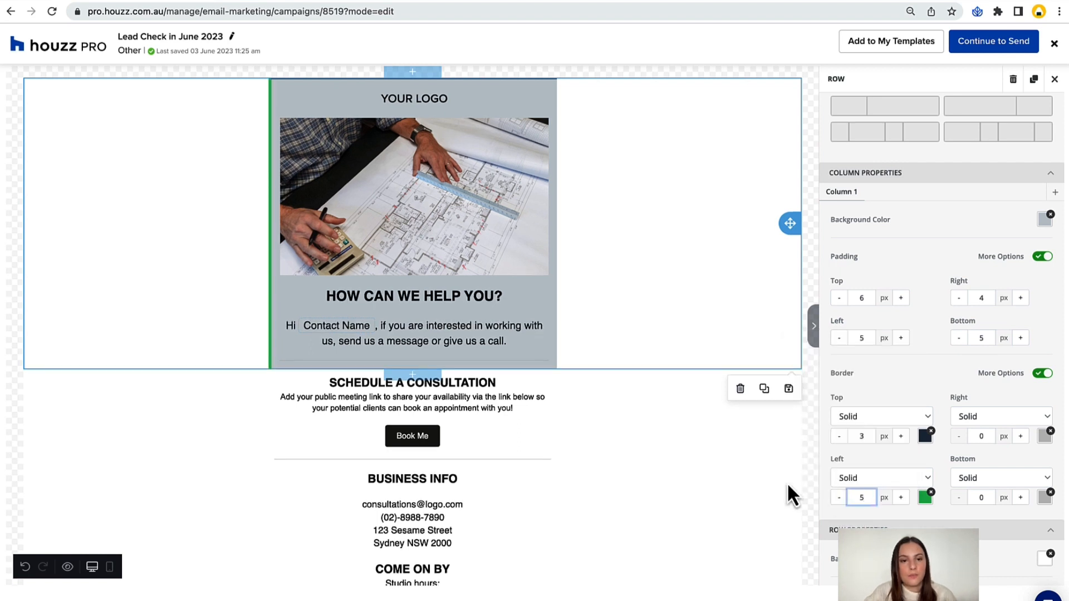
left_click(811, 436)
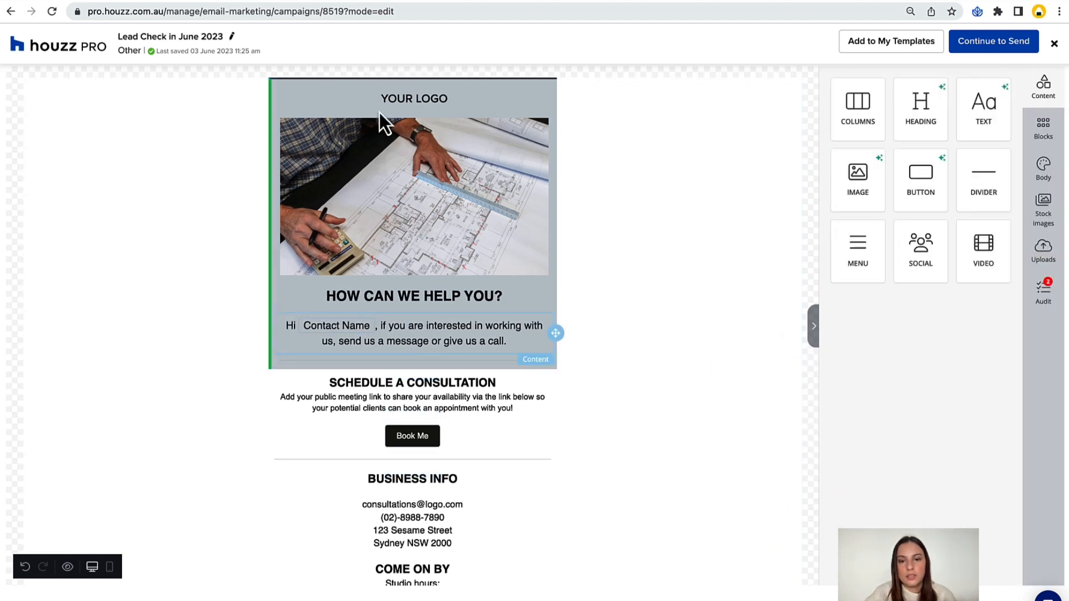
Try several background colours on the top row, including the dark red 5A2929, and return it to white FFFFFF.
left_click(732, 291)
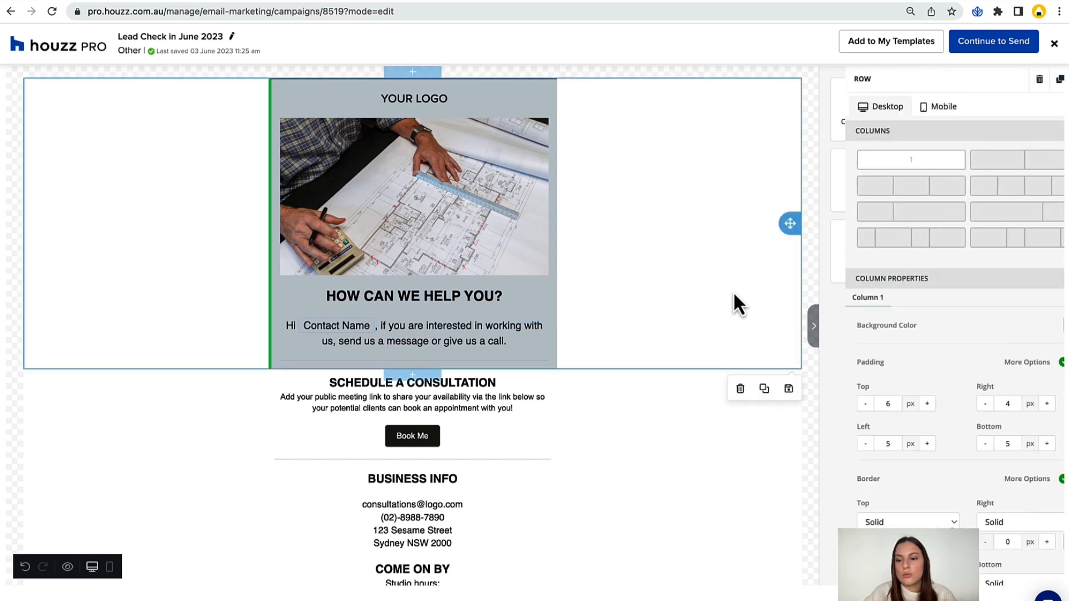
scroll(985, 415, "down", 1)
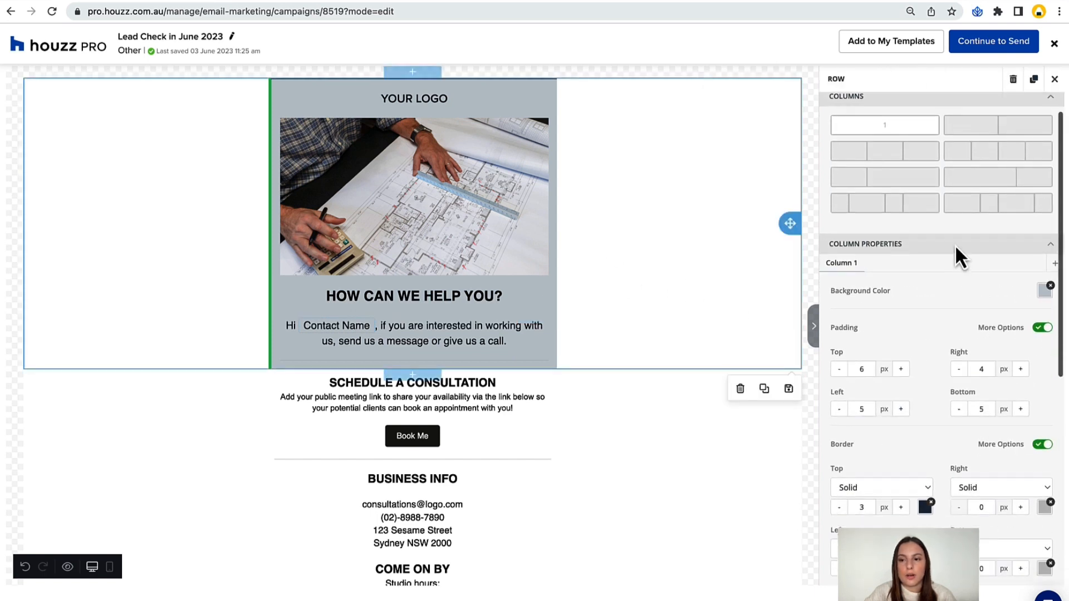
scroll(954, 245, "down", 6)
left_click(1044, 248)
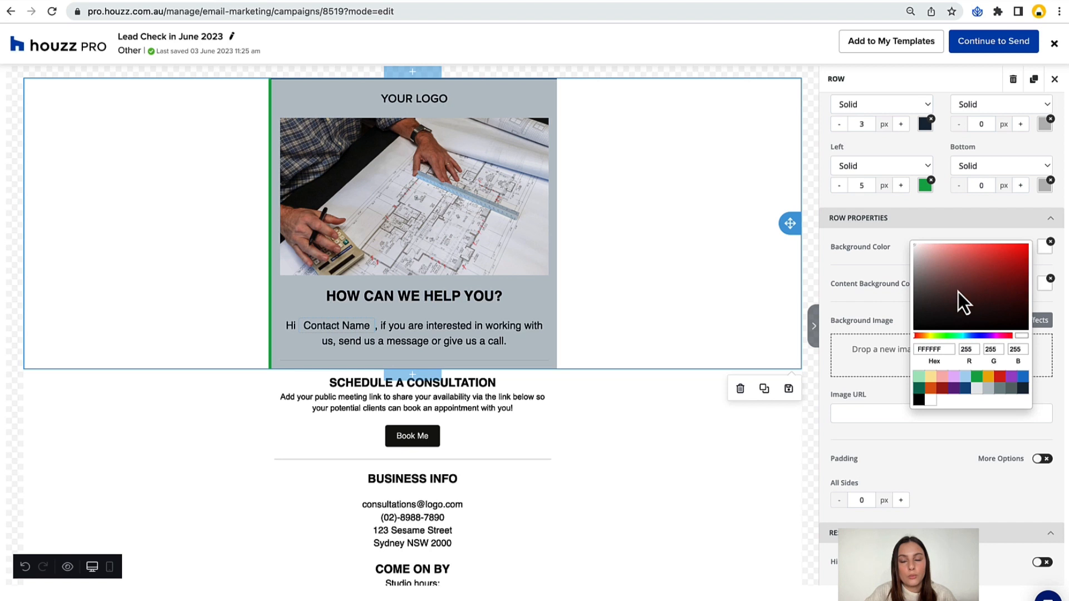
left_click(947, 300)
left_click(923, 256)
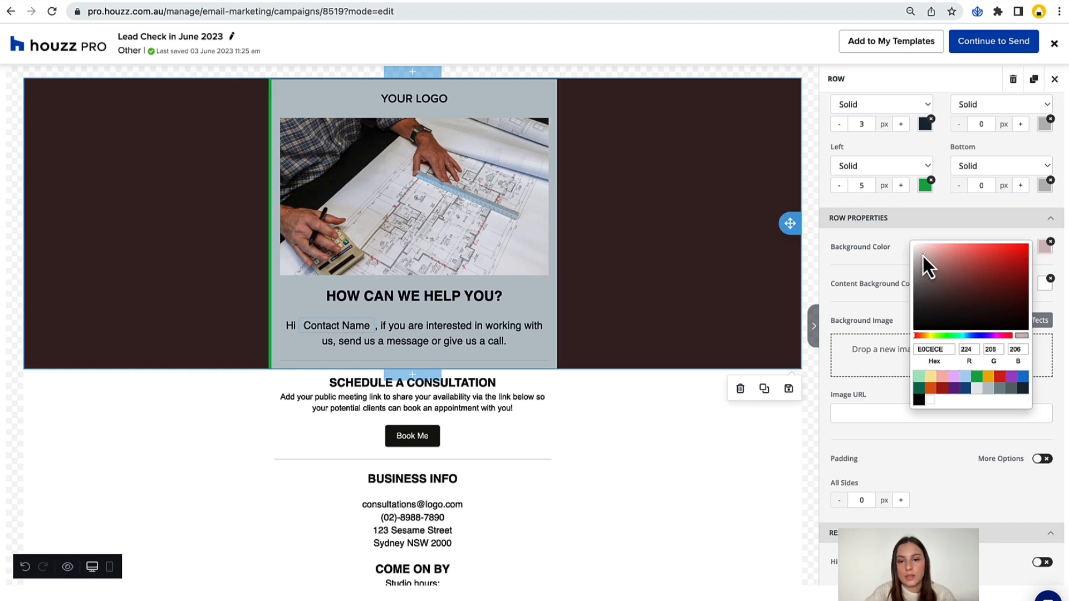
left_click(978, 302)
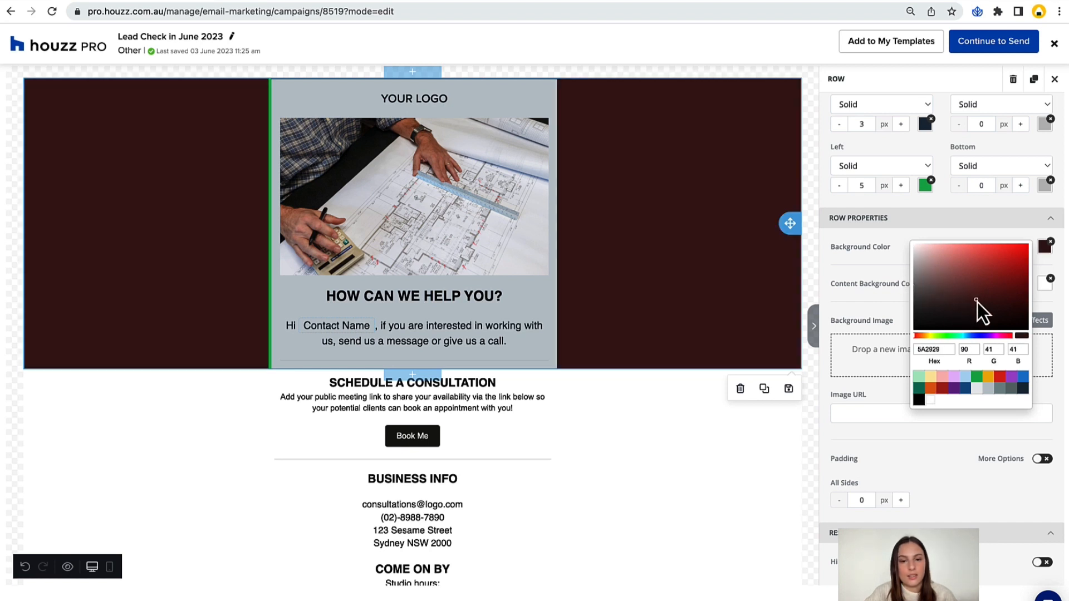
left_click(931, 400)
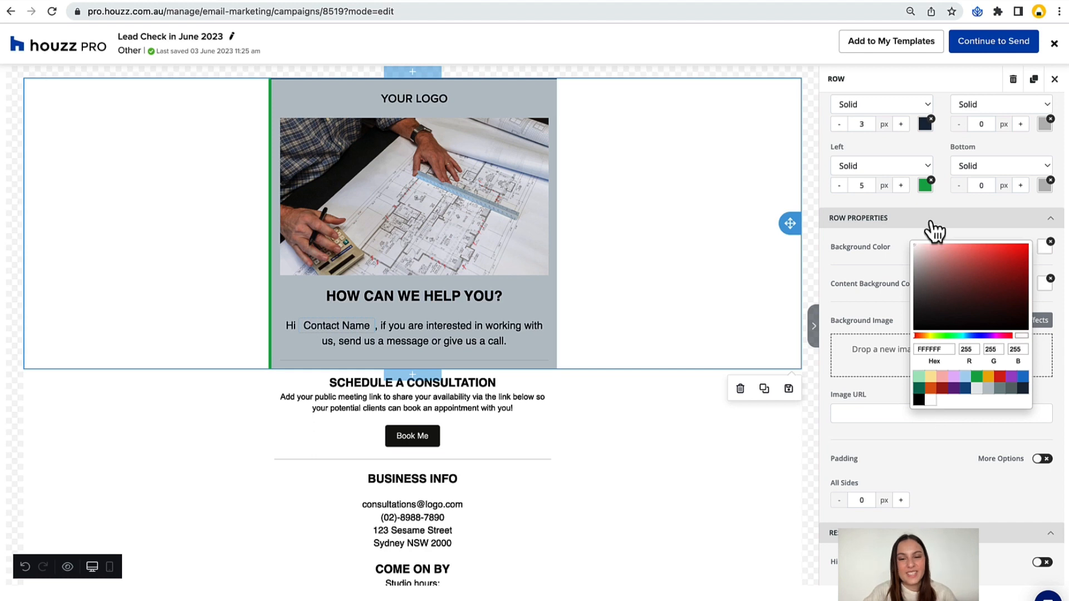
left_click(900, 236)
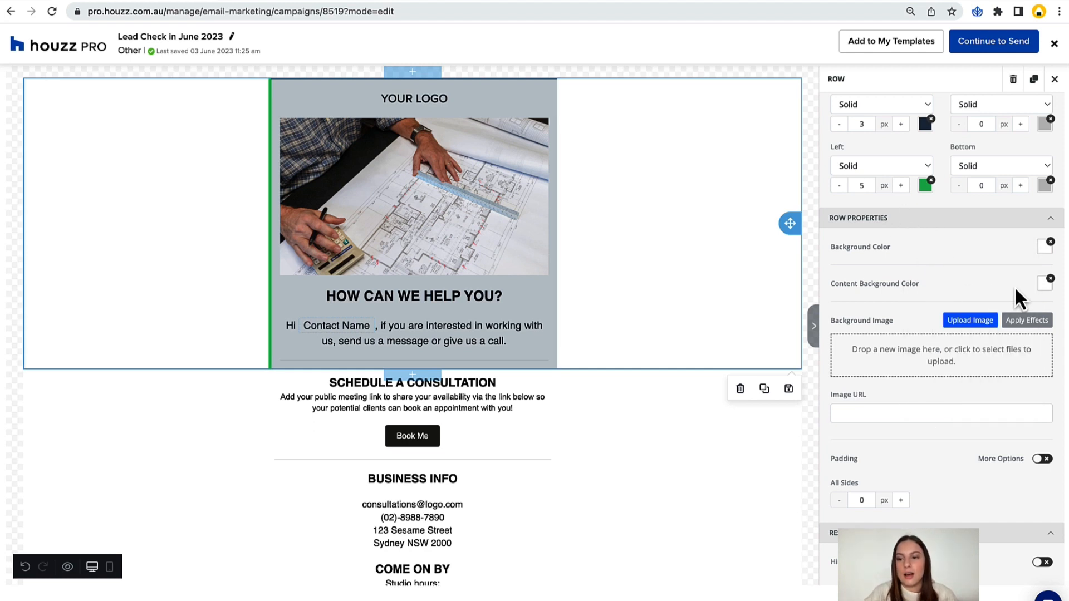
Set the top row's background colour to light blue-grey CED4D9 and look at the colour choices for its content background.
left_click(1044, 247)
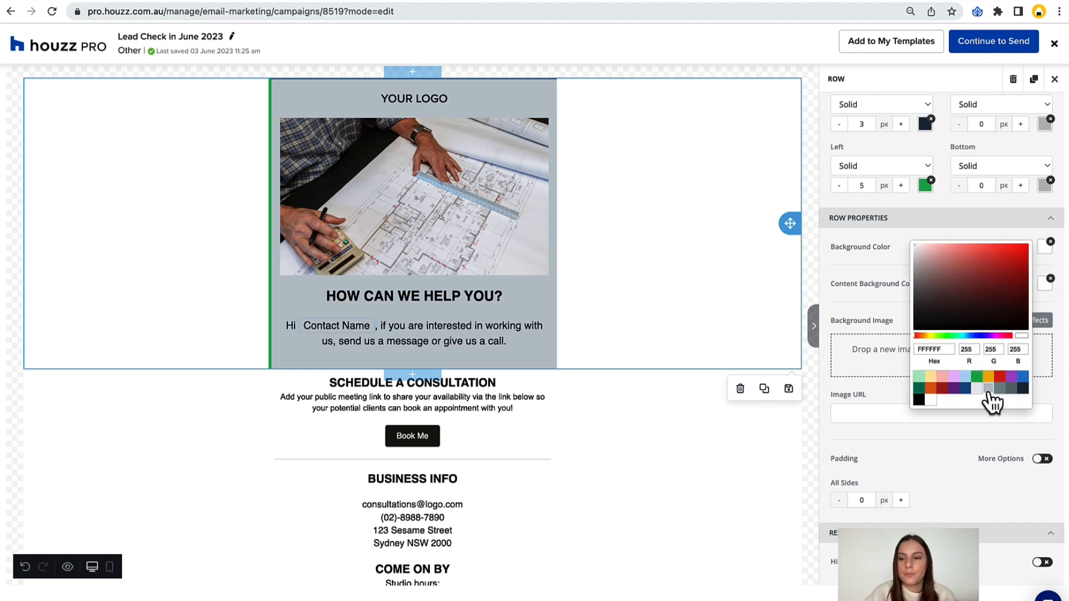
left_click(989, 390)
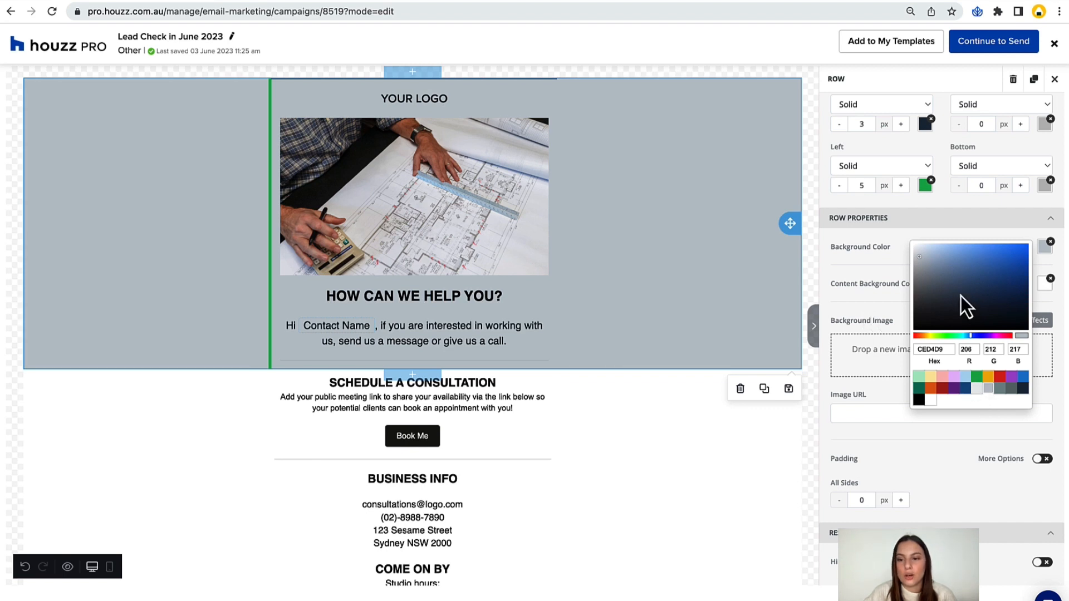
left_click(1044, 287)
left_click(1044, 287)
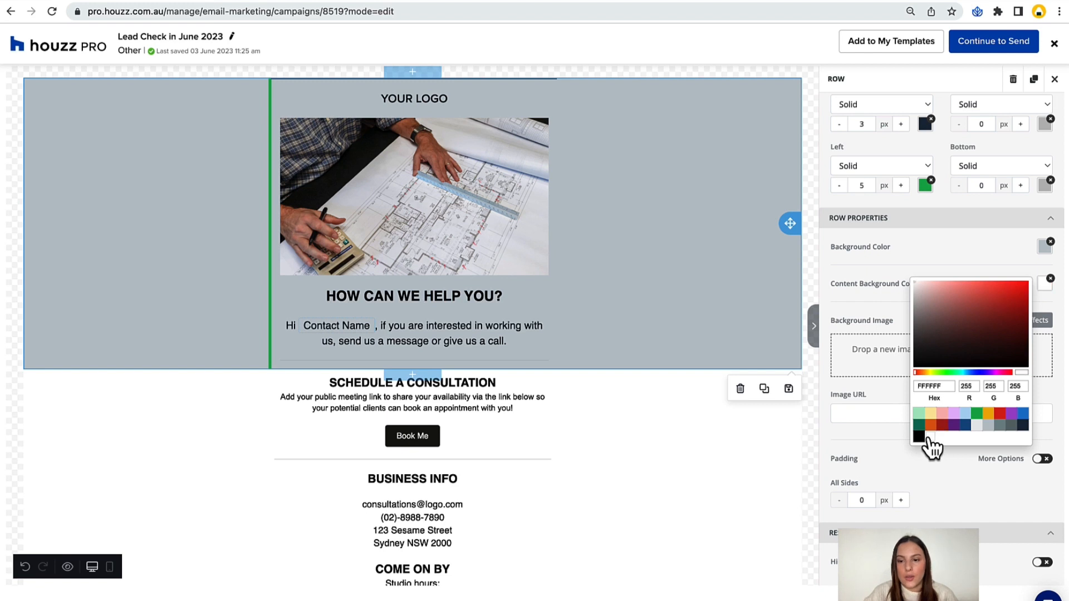
left_click(861, 249)
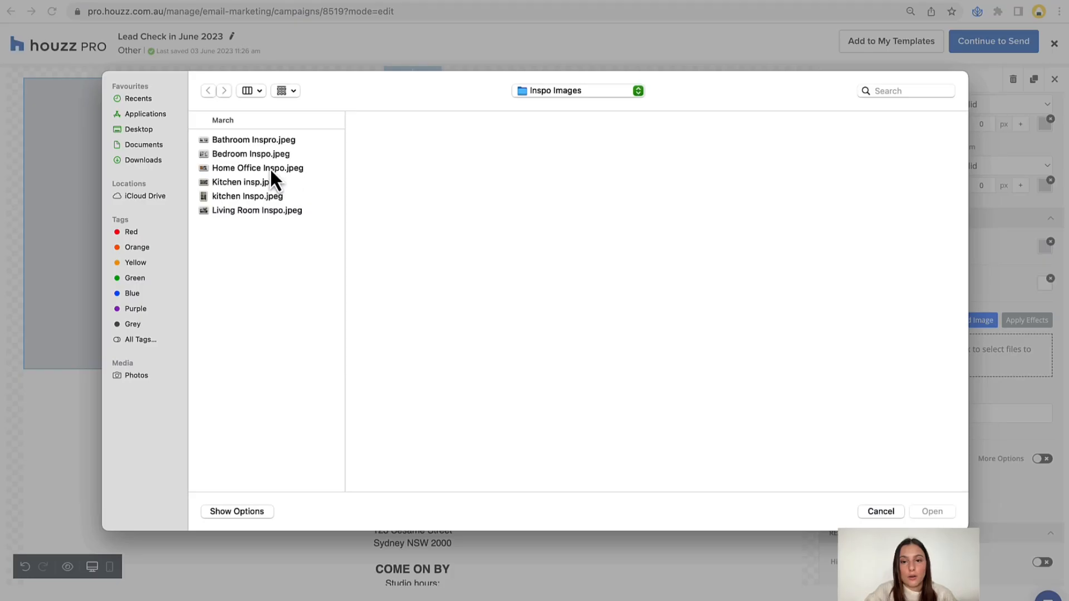
Upload Home Office Inspo.jpeg as the top row's background image and set the row's background colour to white FFFFFF.
left_click(270, 168)
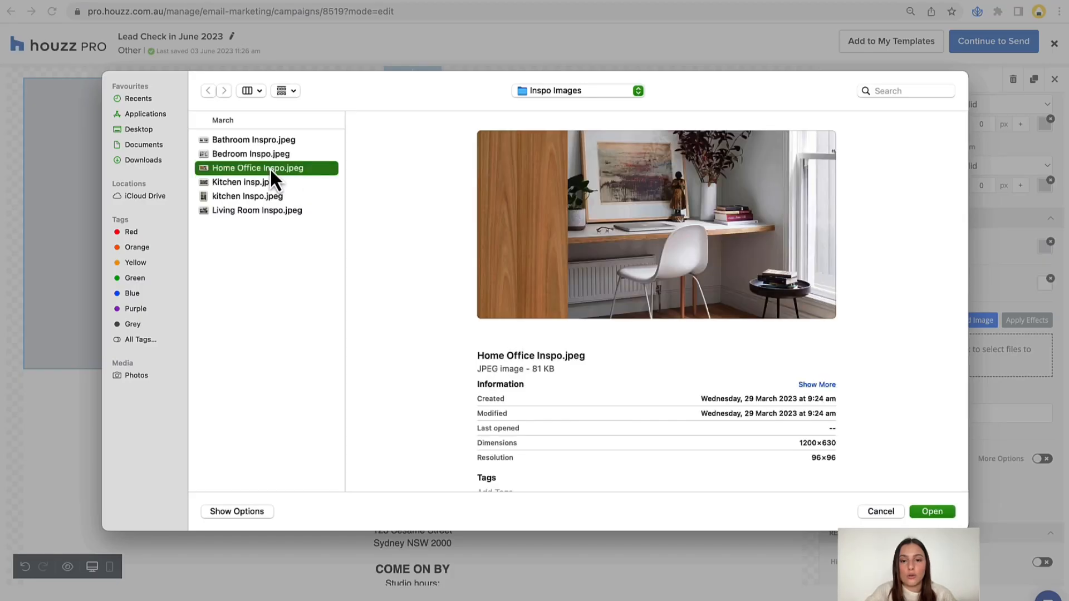
double_click(269, 168)
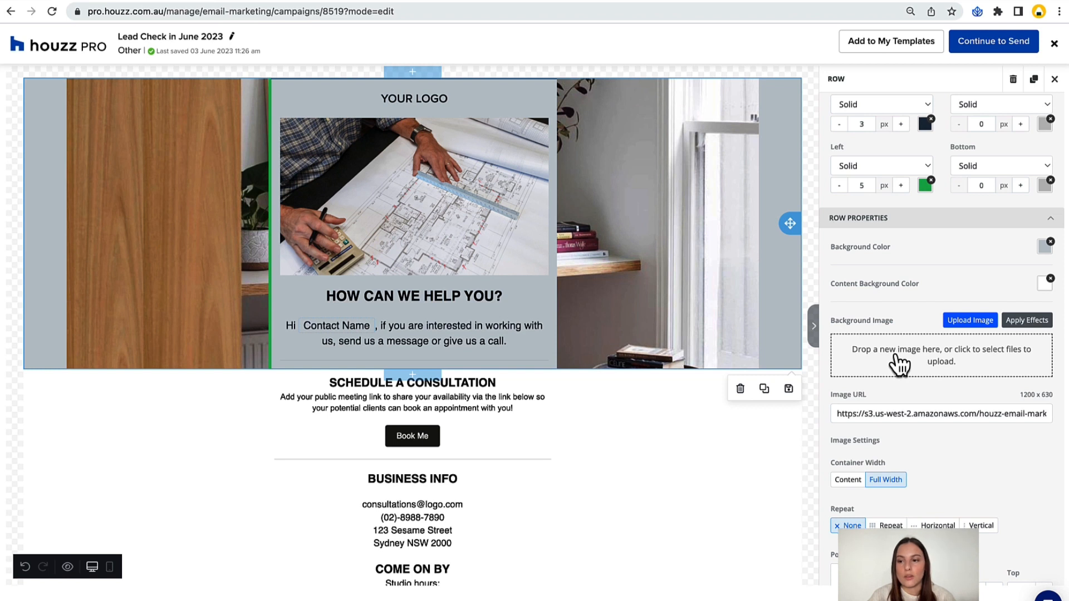
left_click(1045, 247)
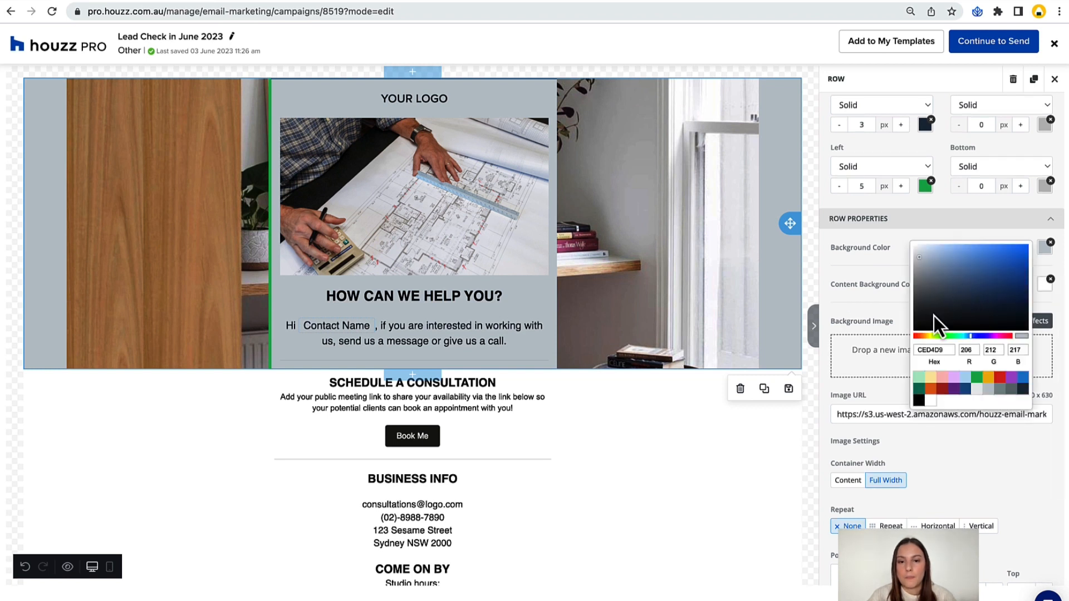
left_click(930, 400)
Change the background colour of the top row's column to white FFFFFF and remove that colour altogether.
scroll(909, 265, "up", 5)
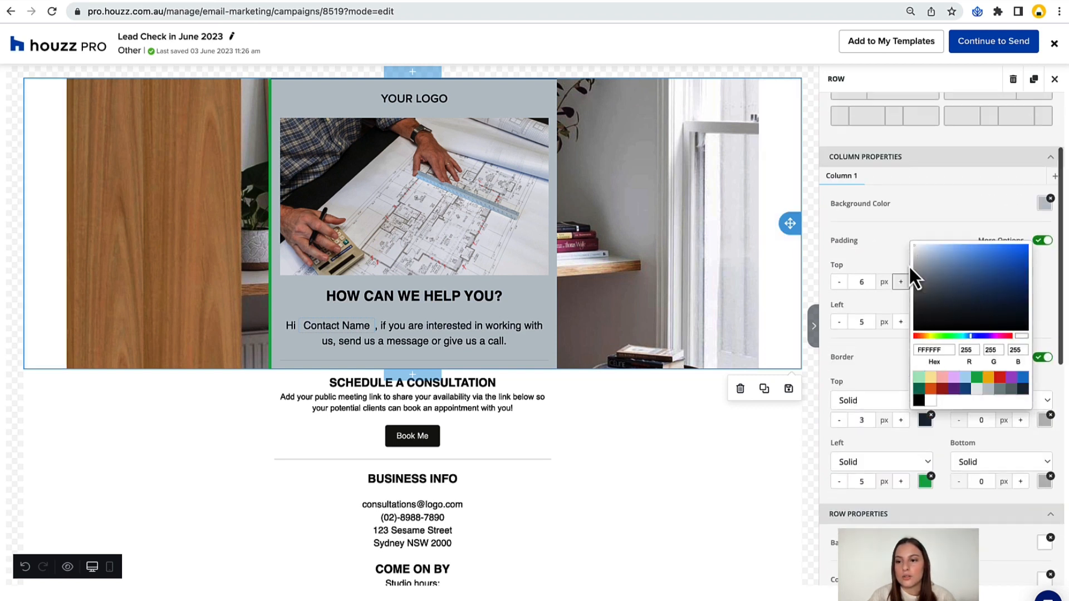
left_click(1001, 203)
left_click(1043, 206)
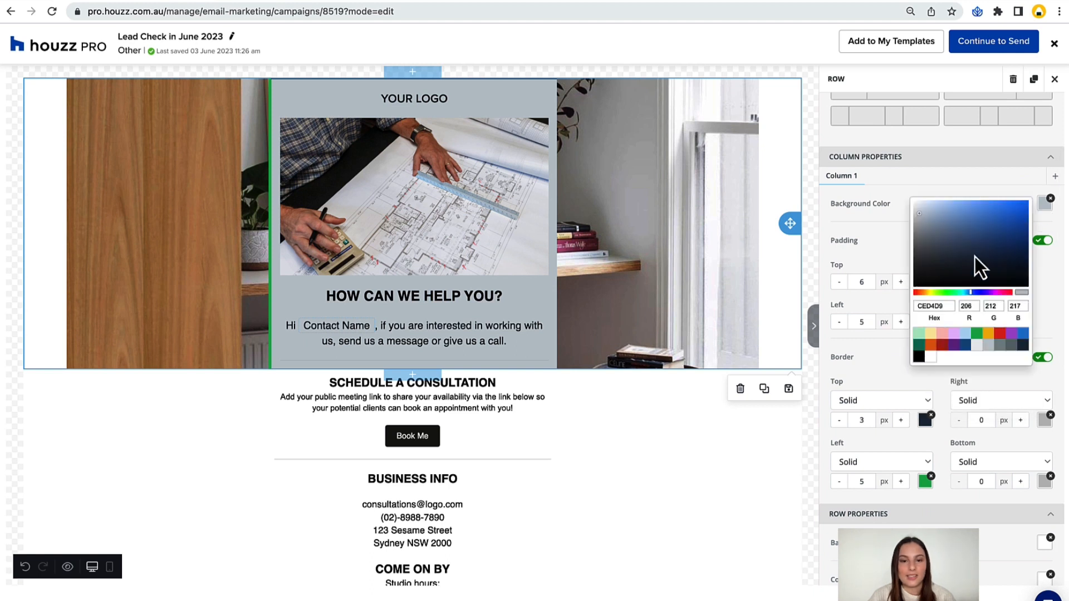
left_click(931, 357)
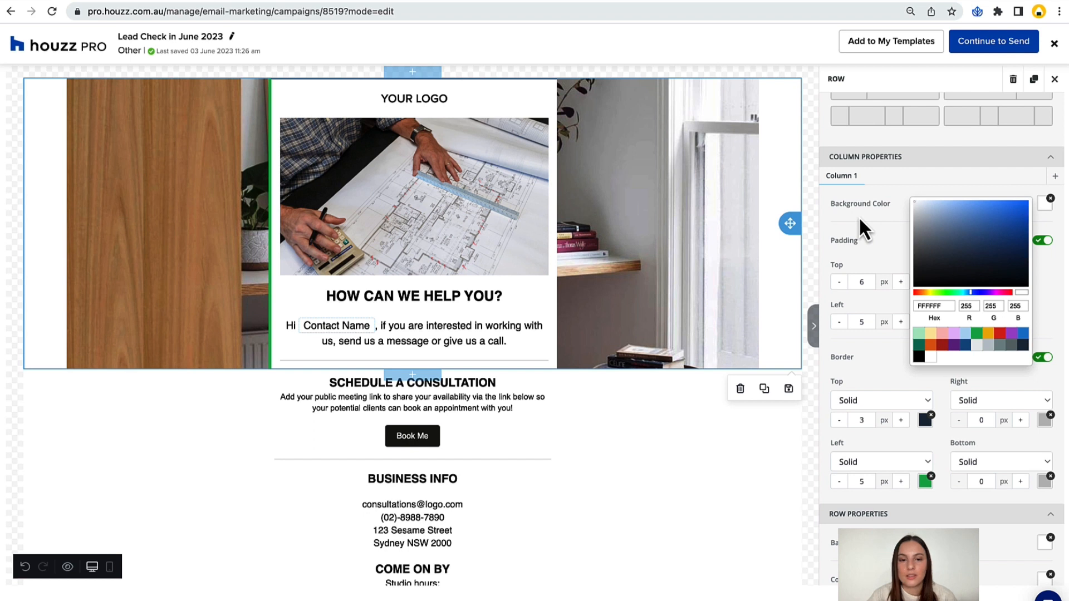
left_click(1044, 207)
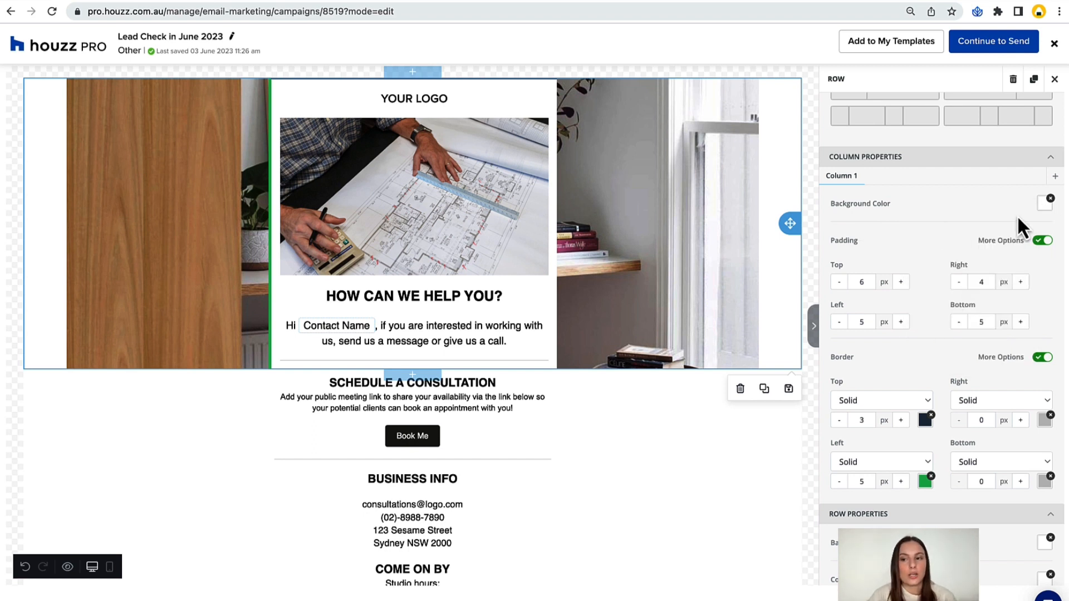
left_click(1051, 199)
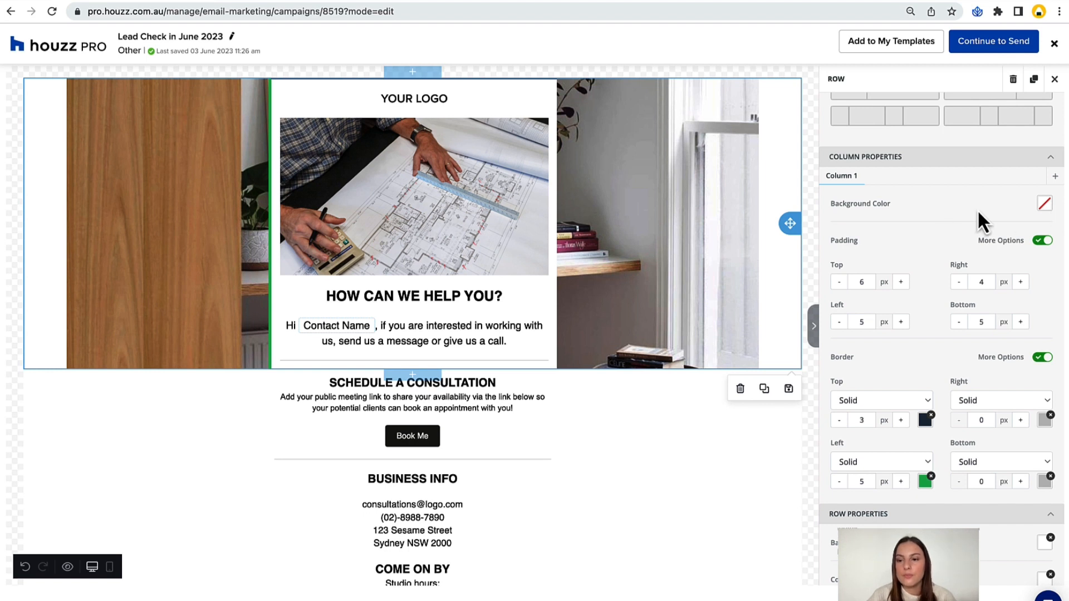
Highlight the background image's URL and compare the container width options, settling on Content.
scroll(977, 209, "down", 4)
scroll(977, 208, "down", 3)
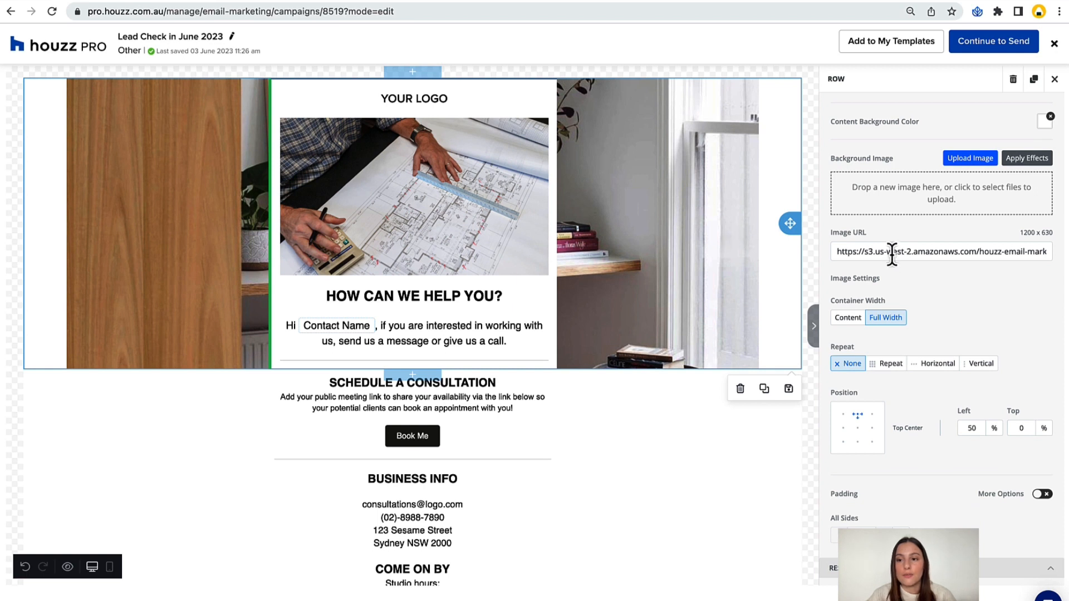
triple_click(892, 253)
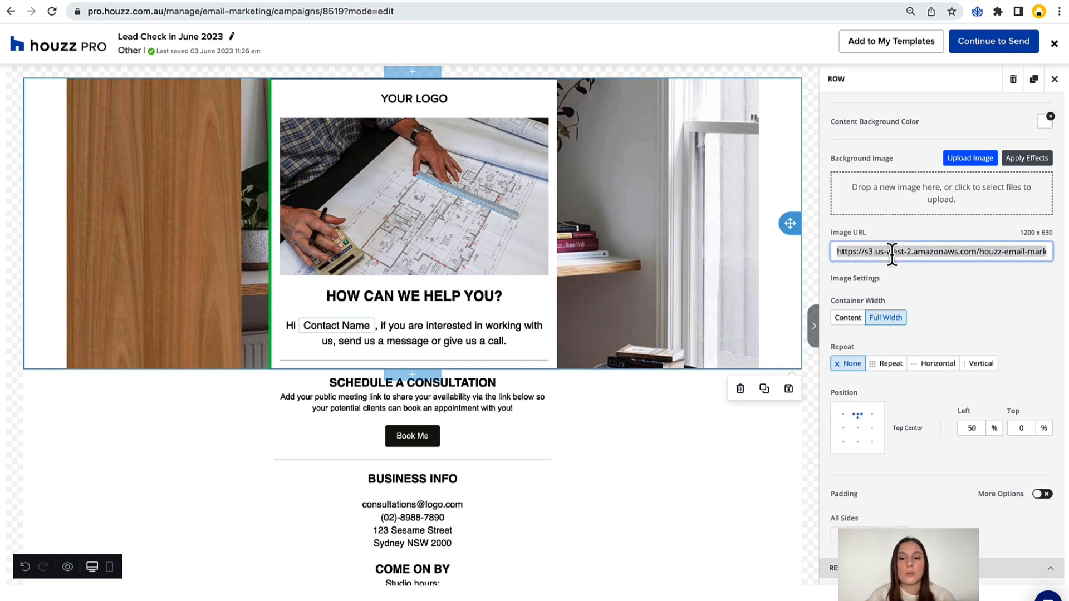
left_click(644, 266)
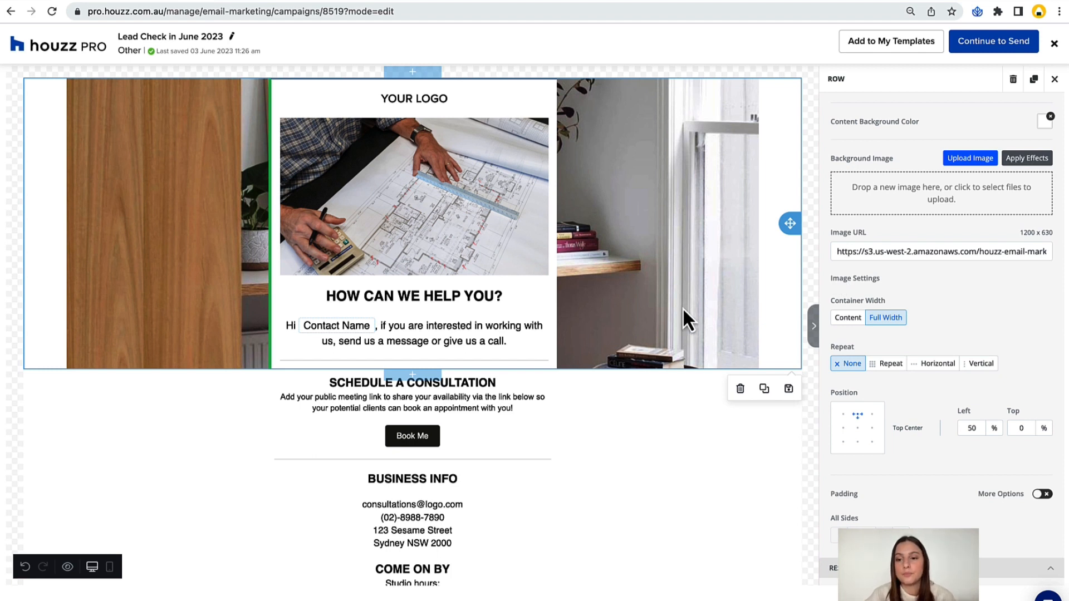
scroll(869, 295, "down", 1)
left_click(848, 283)
left_click(886, 283)
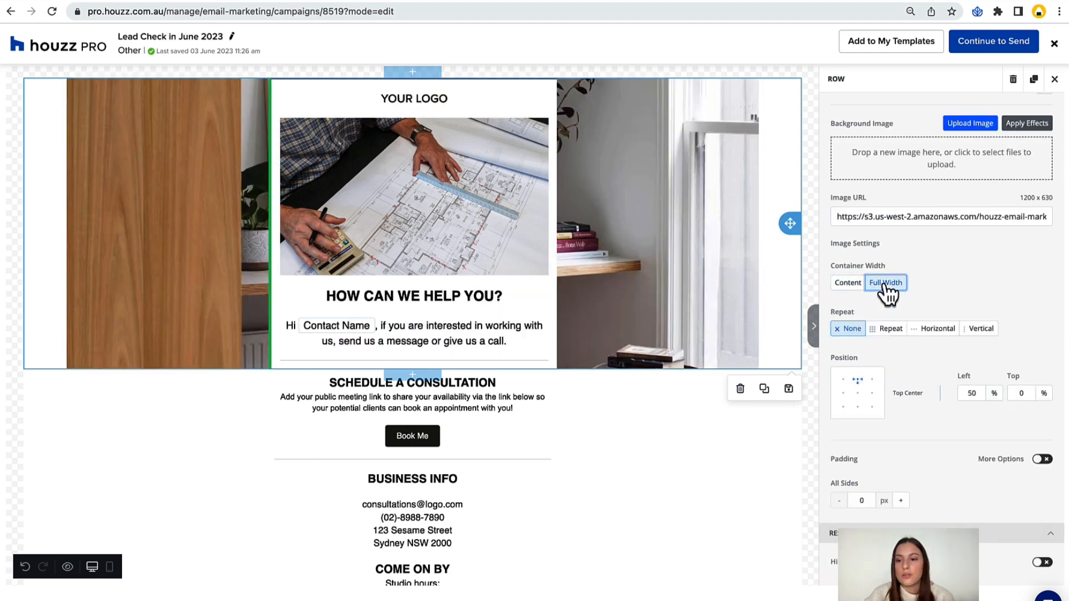
left_click(849, 283)
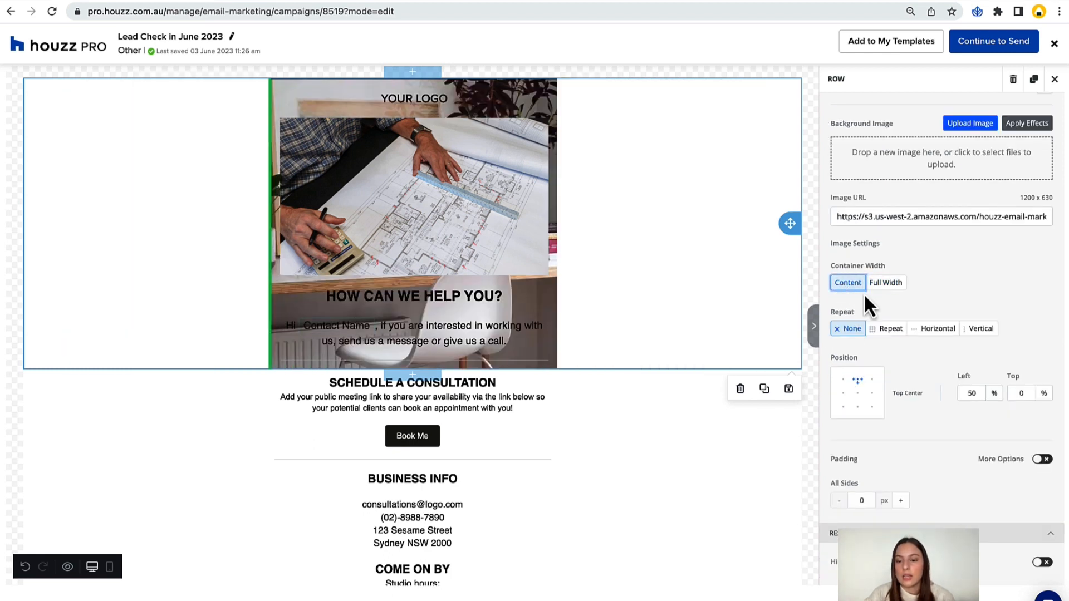
Try the hide option on the top row, restore the row, and check the email's mobile layout before returning to desktop.
left_click(1043, 563)
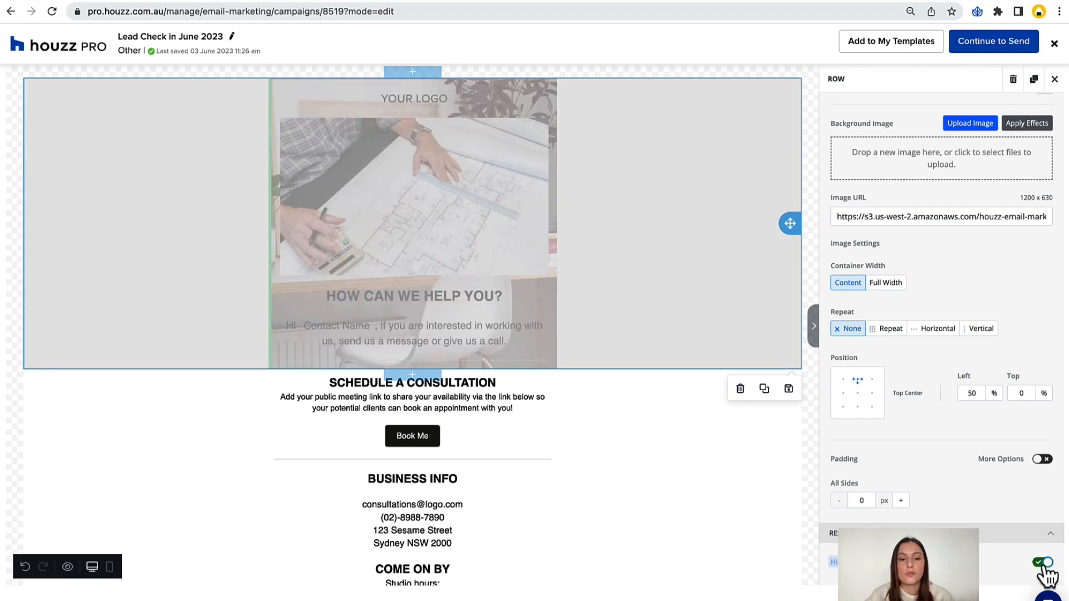
left_click(198, 506)
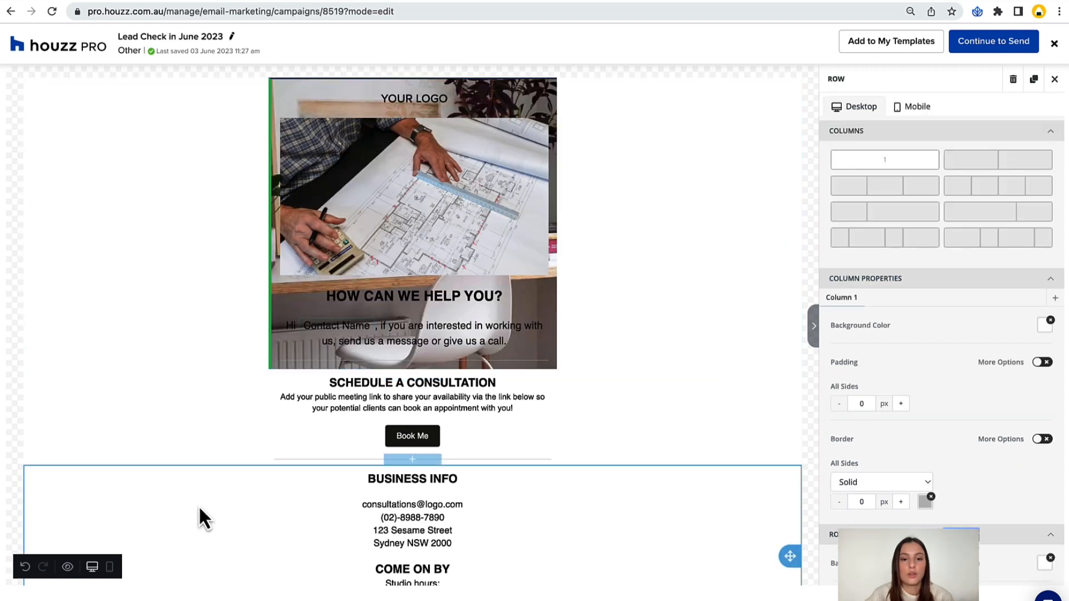
left_click(109, 568)
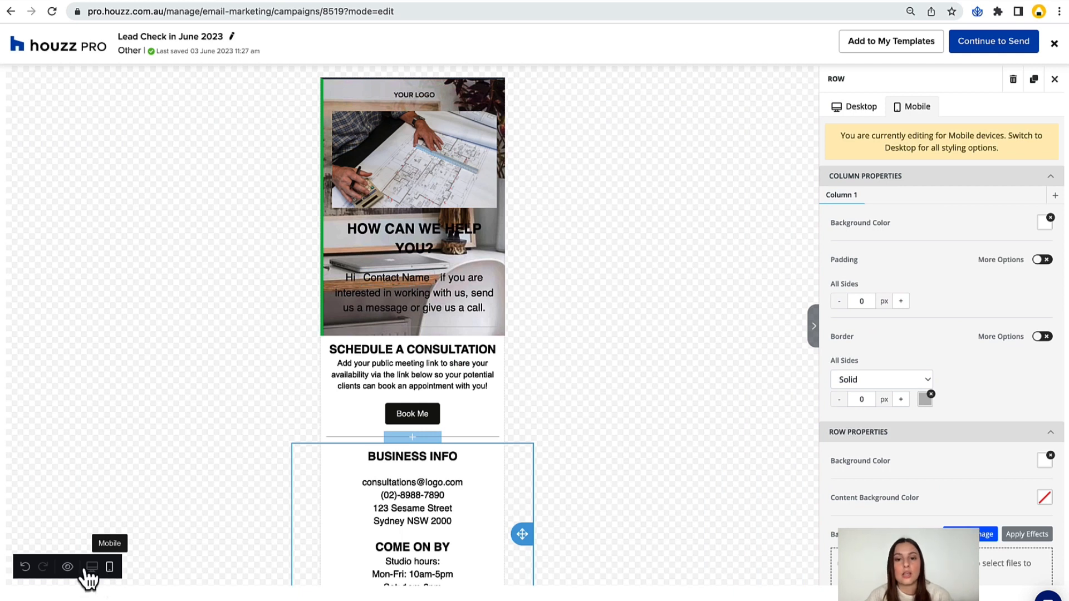
left_click(89, 568)
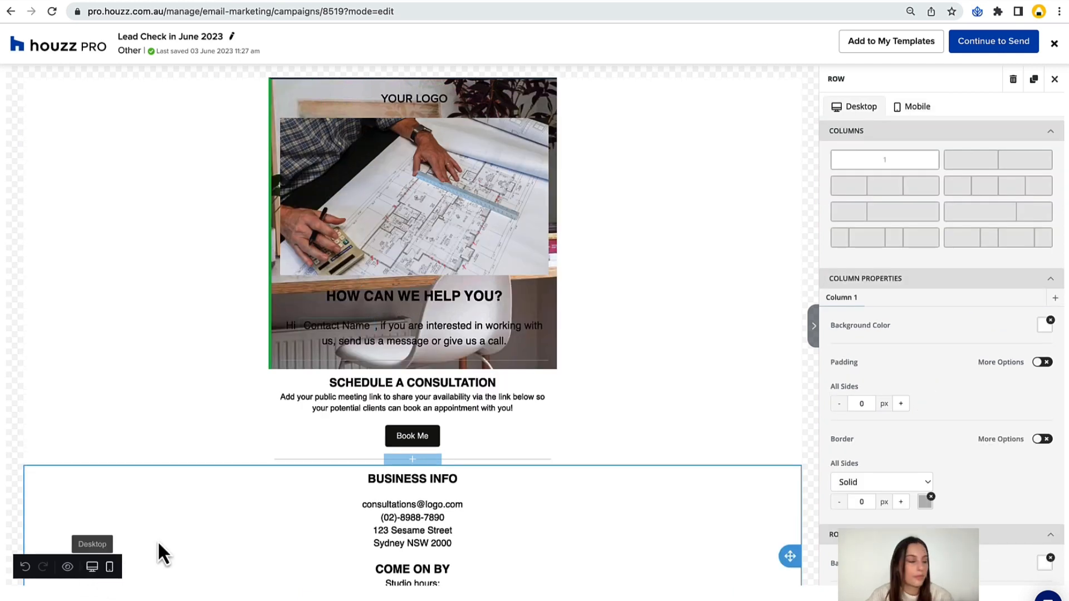
Close the Business Info row's settings and open the settings of the YOUR LOGO image in the top row.
left_click(1054, 81)
left_click(757, 181)
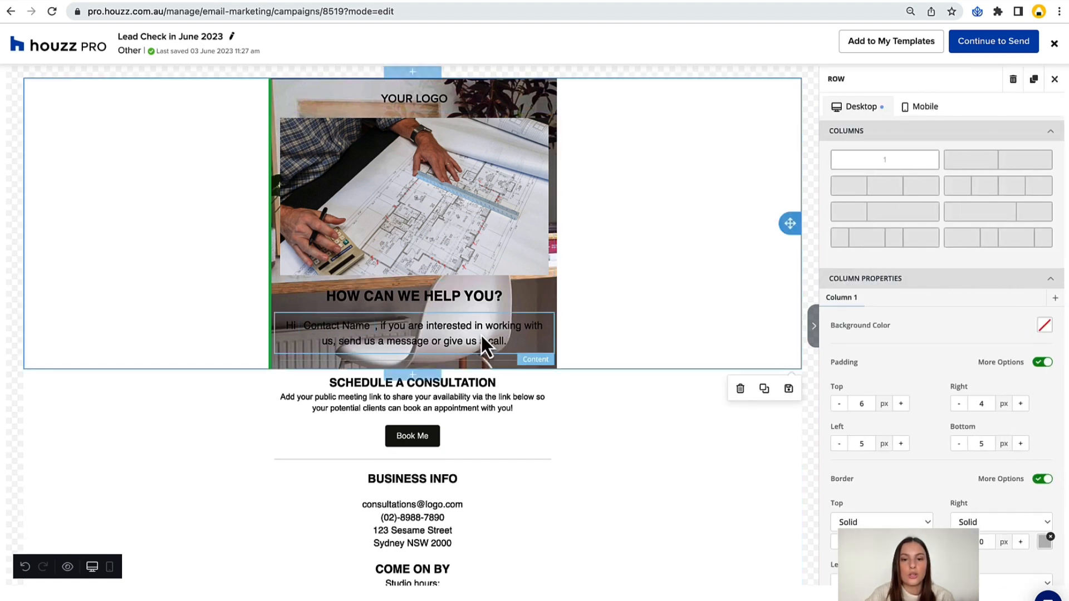
left_click(543, 93)
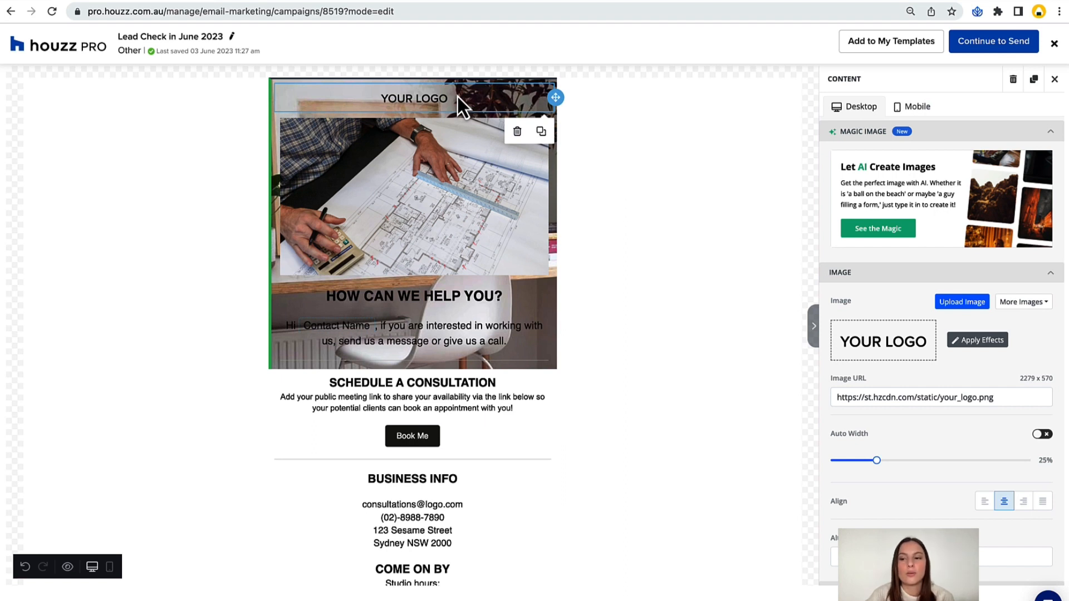
Delete the YOUR LOGO image from the top row and open the stock photo library for the building plans image.
left_click(1028, 303)
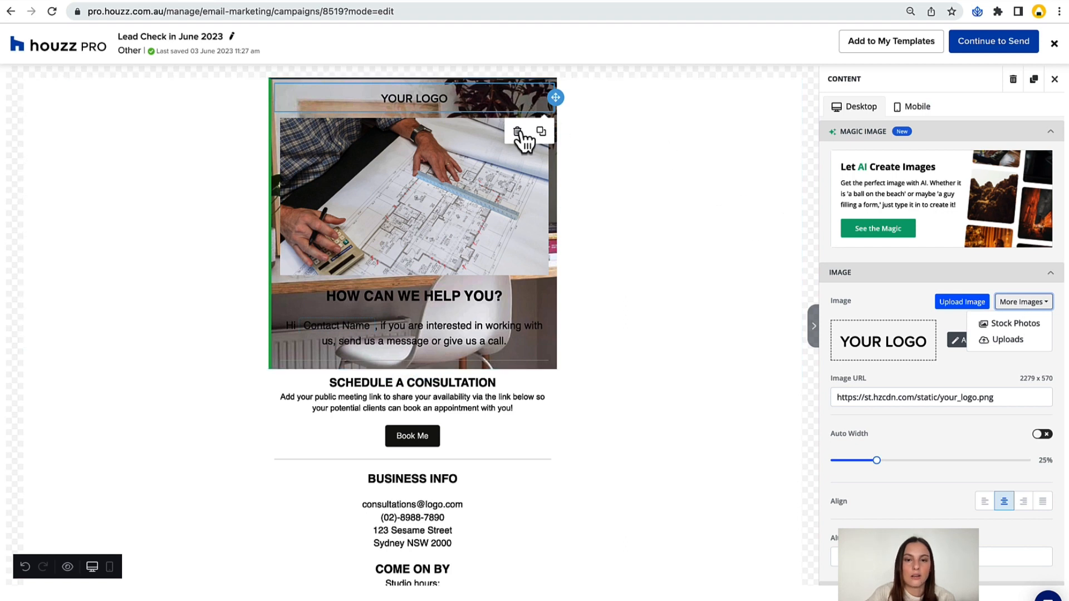
left_click(505, 163)
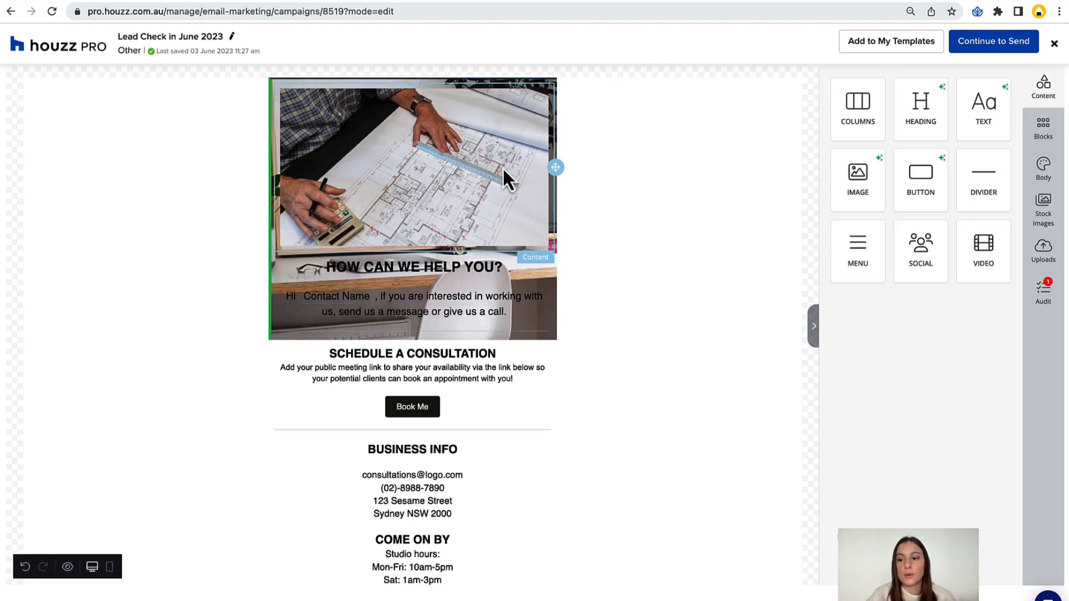
left_click(502, 166)
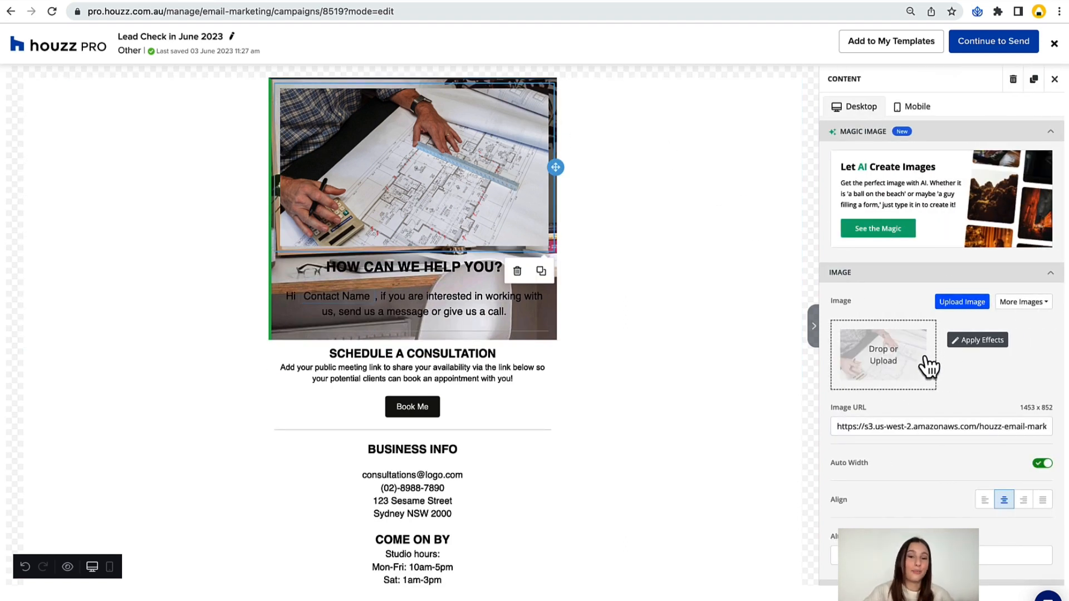
left_click(1015, 305)
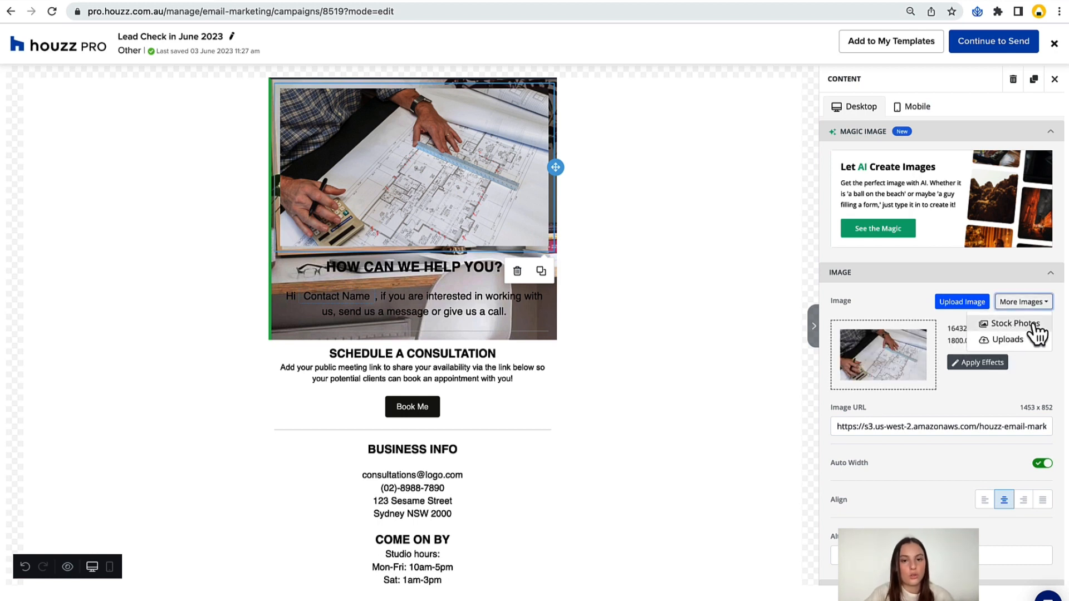
left_click(1034, 328)
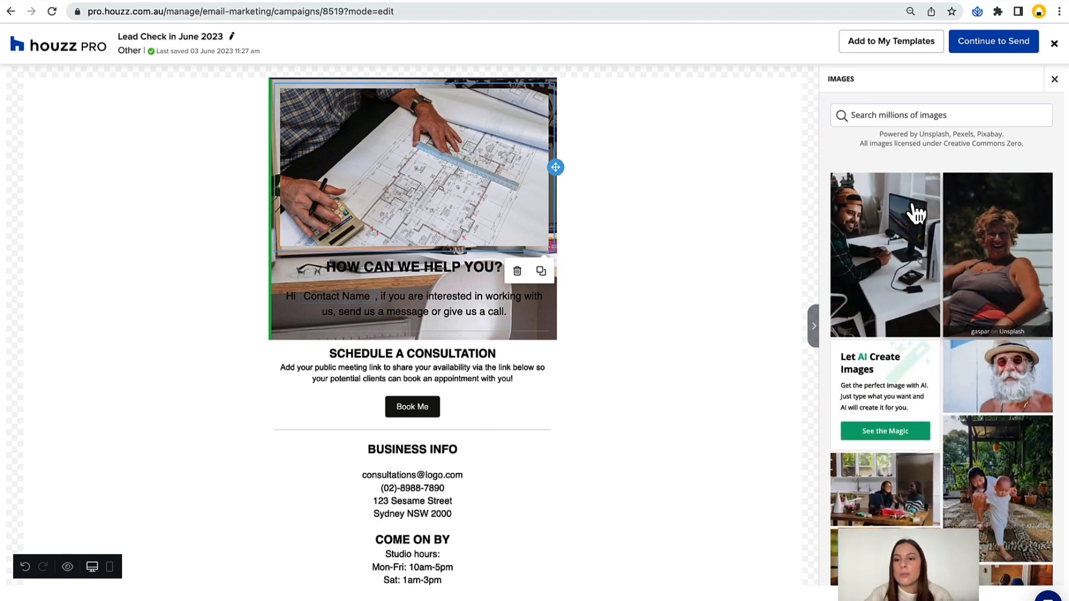
Search the stock photos for "paperwork" and replace the building plans image with the photo of a laptop showing charts.
left_click(895, 117)
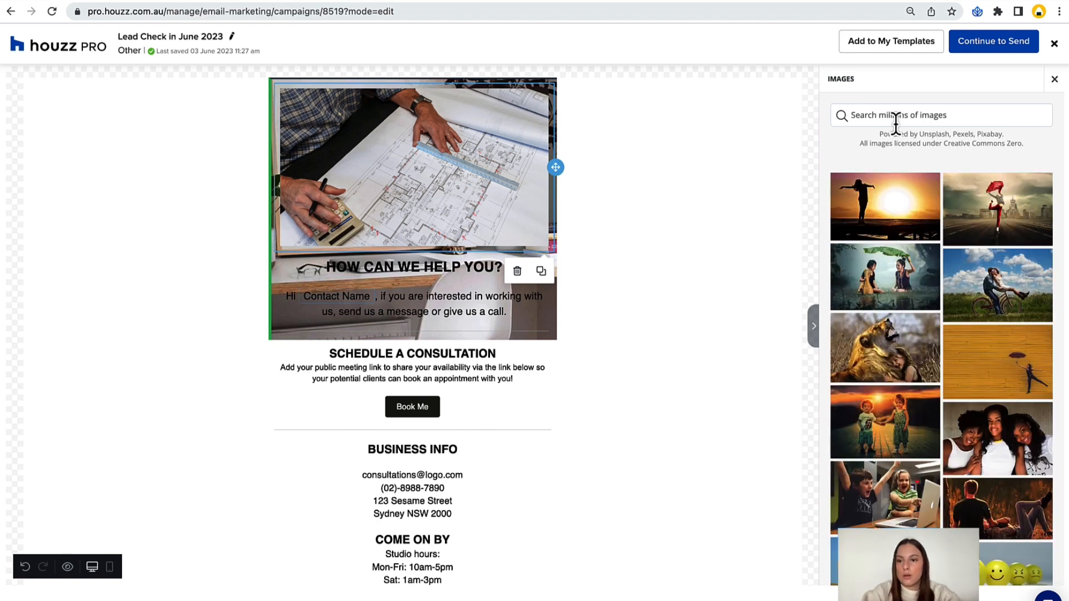
type("paperwor")
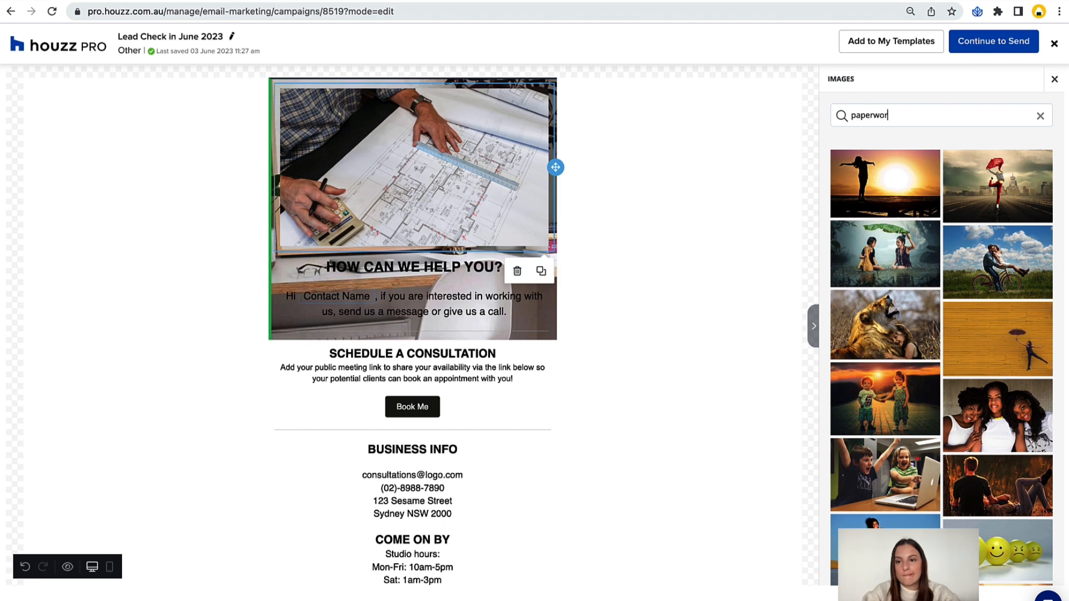
type("d")
key("BackSpace")
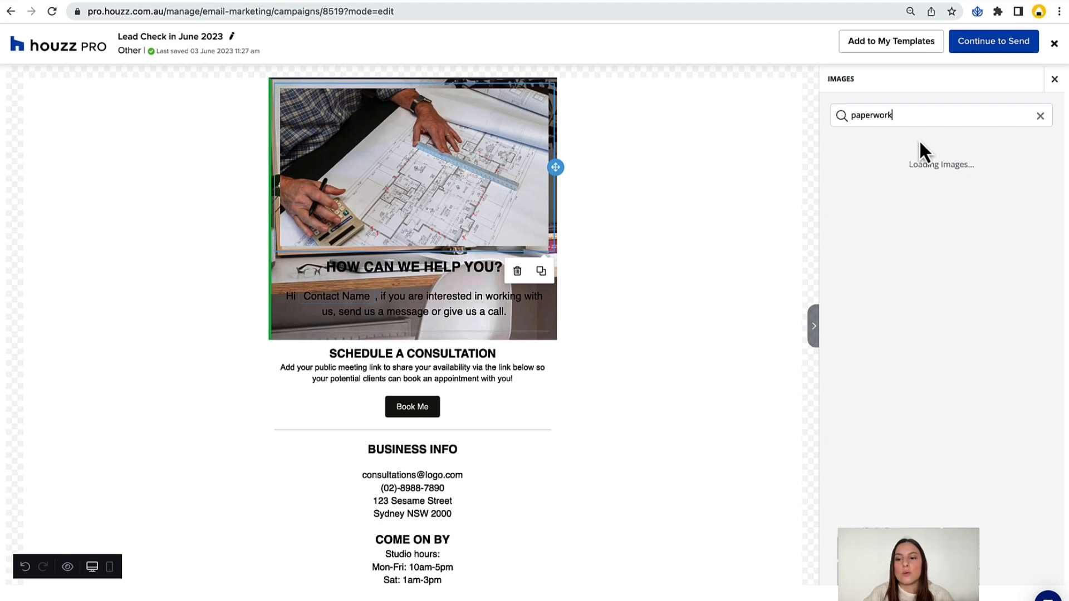
scroll(909, 208, "down", 2)
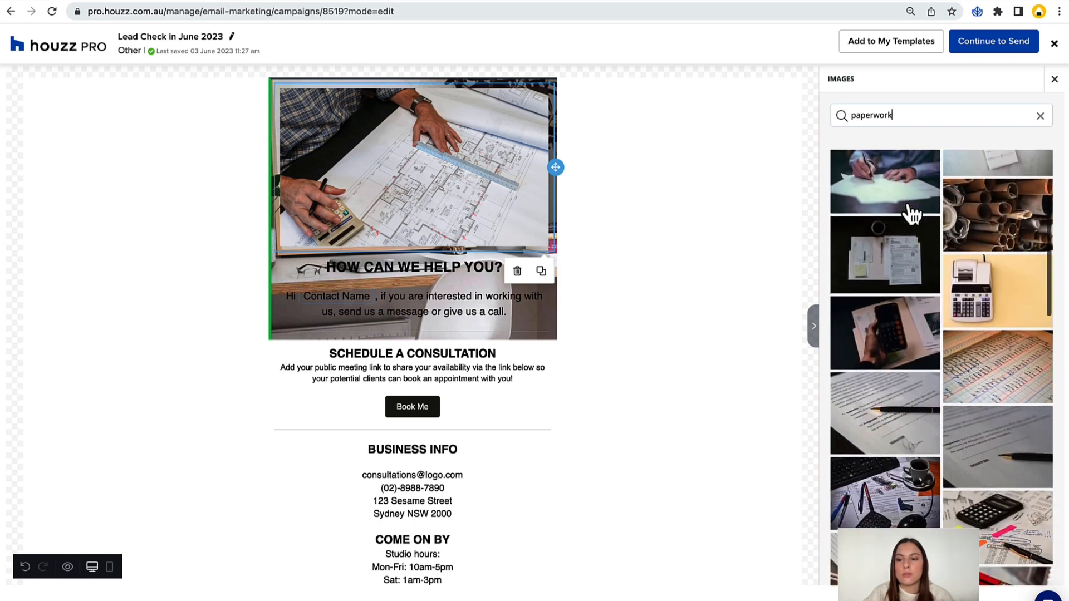
scroll(991, 304, "down", 9)
scroll(996, 288, "down", 5)
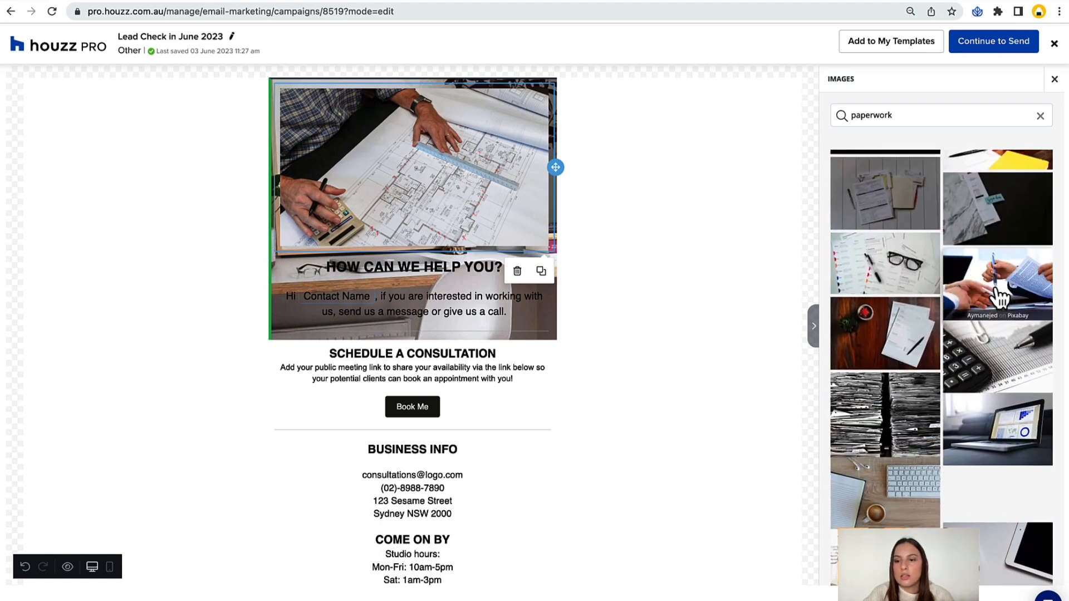
left_click(1001, 266)
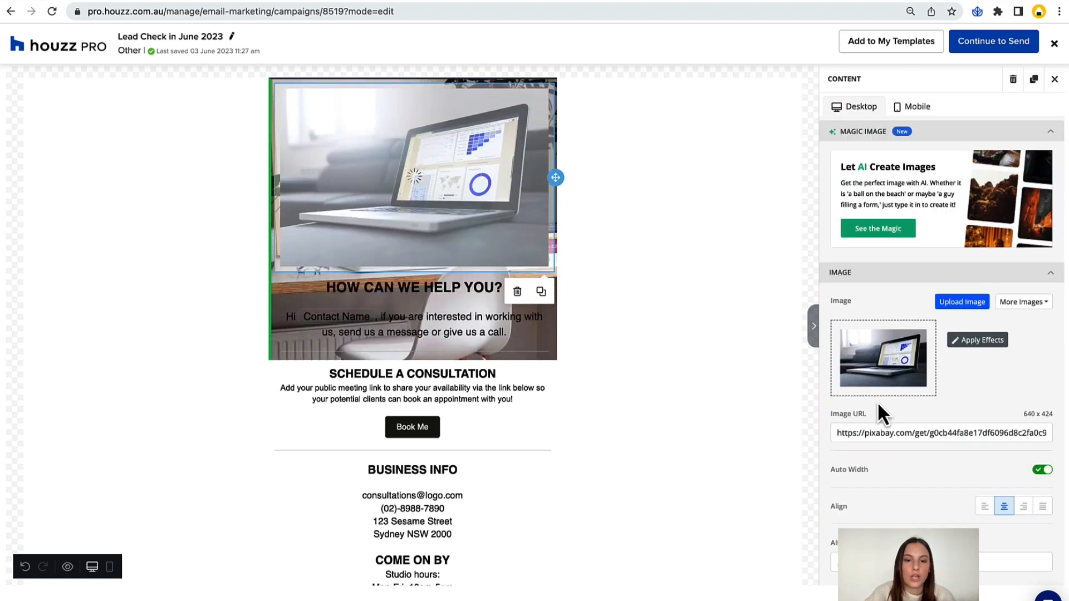
Delete the crashed content block beneath the laptop photo in the top row.
left_click(605, 335)
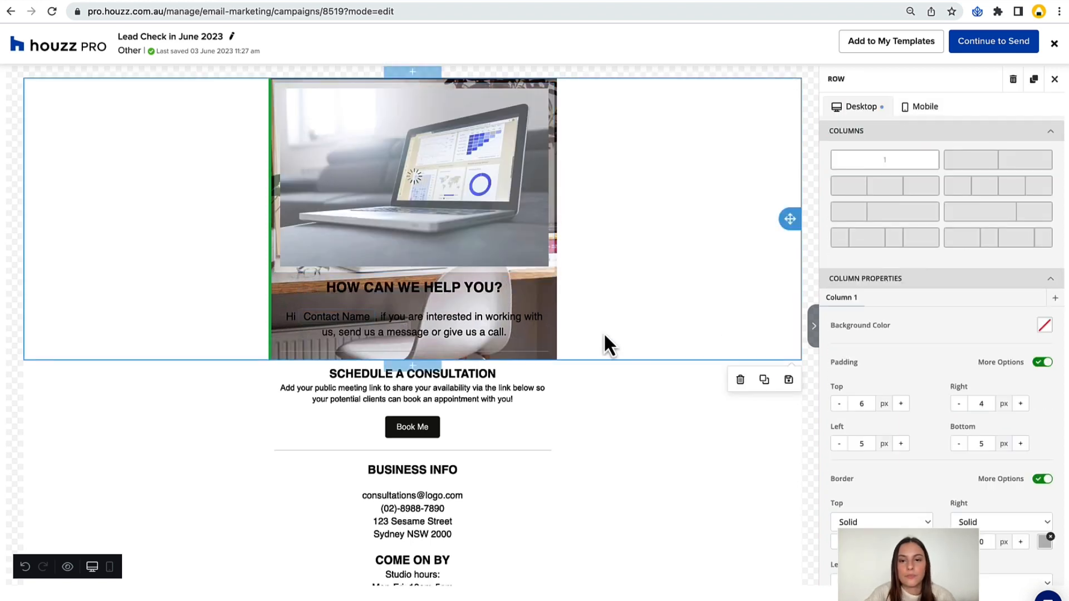
left_click(550, 298)
left_click(556, 248)
scroll(973, 305, "down", 5)
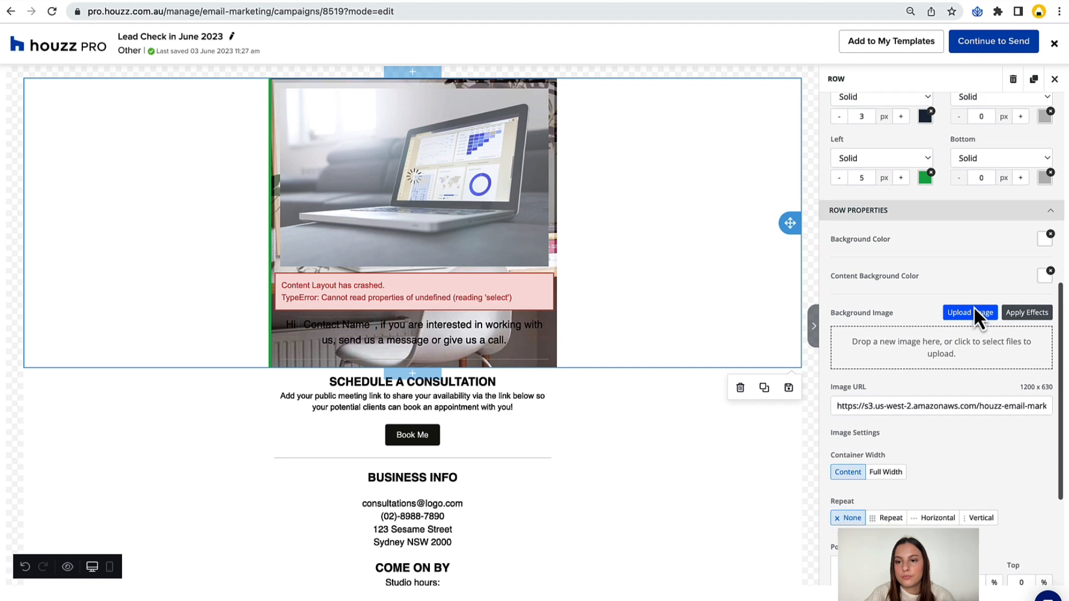
left_click(697, 477)
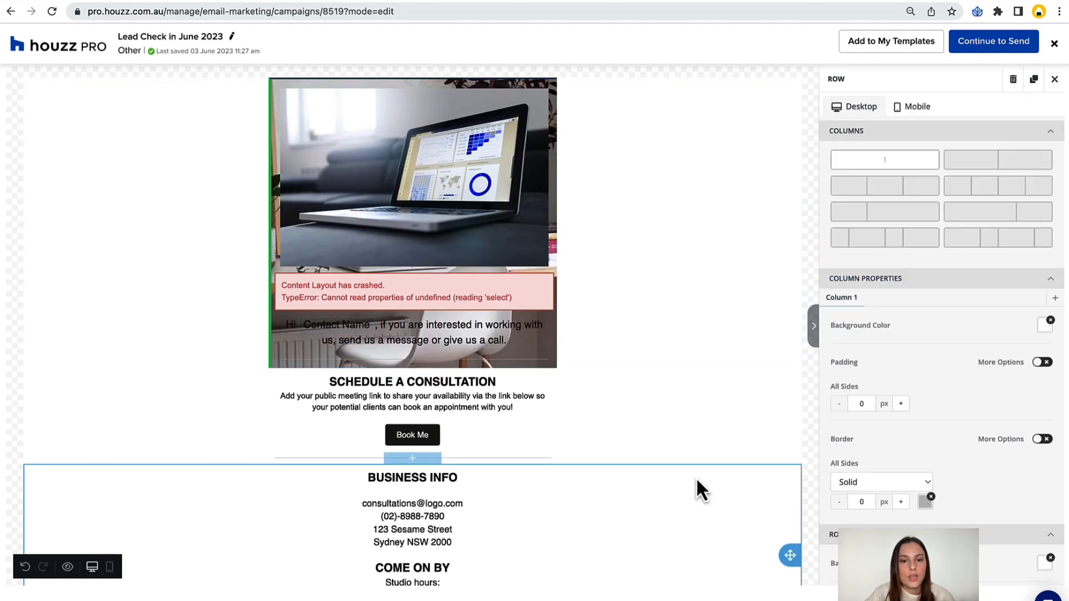
left_click(519, 286)
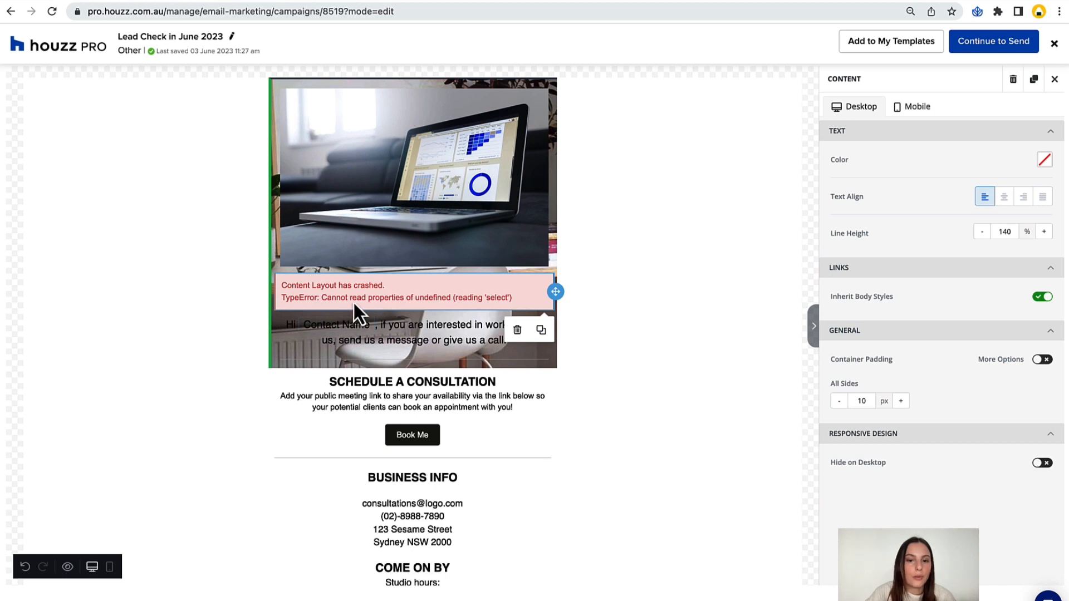
left_click(517, 330)
Open the greeting text block for editing and examine its Contact Name personalization tag up close.
left_click(446, 299)
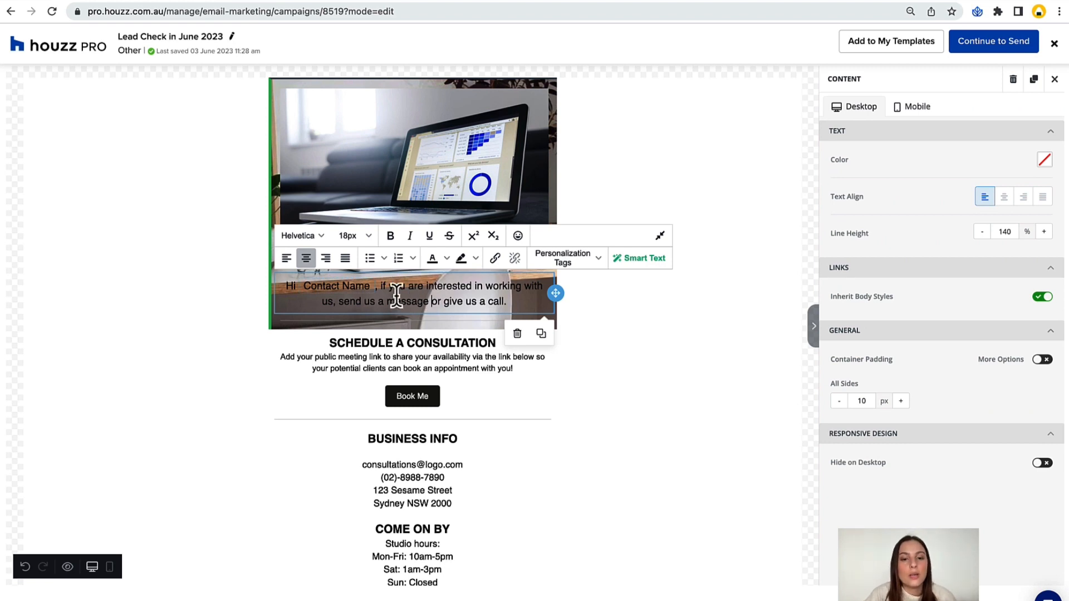
scroll(365, 289, "up", 5)
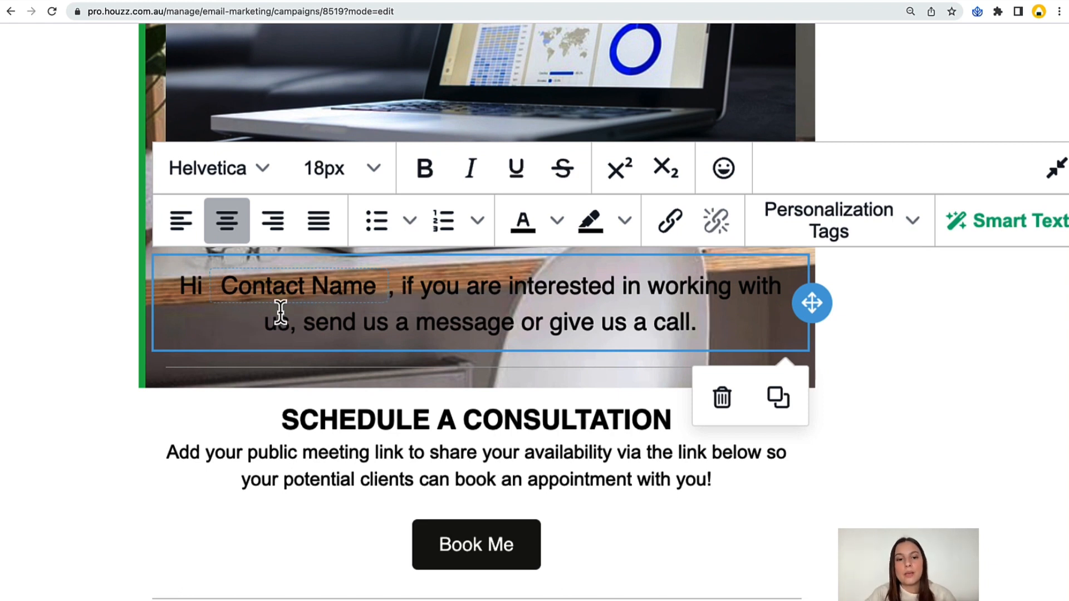
scroll(280, 312, "down", 5)
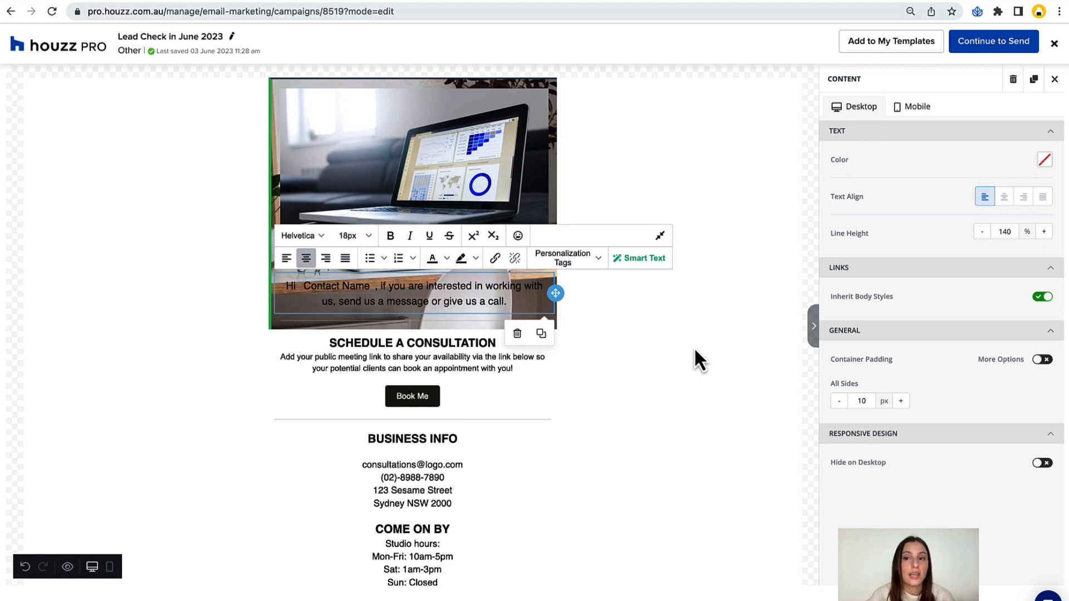
Continue to the campaign's send details and highlight the sender email address.
left_click(1007, 44)
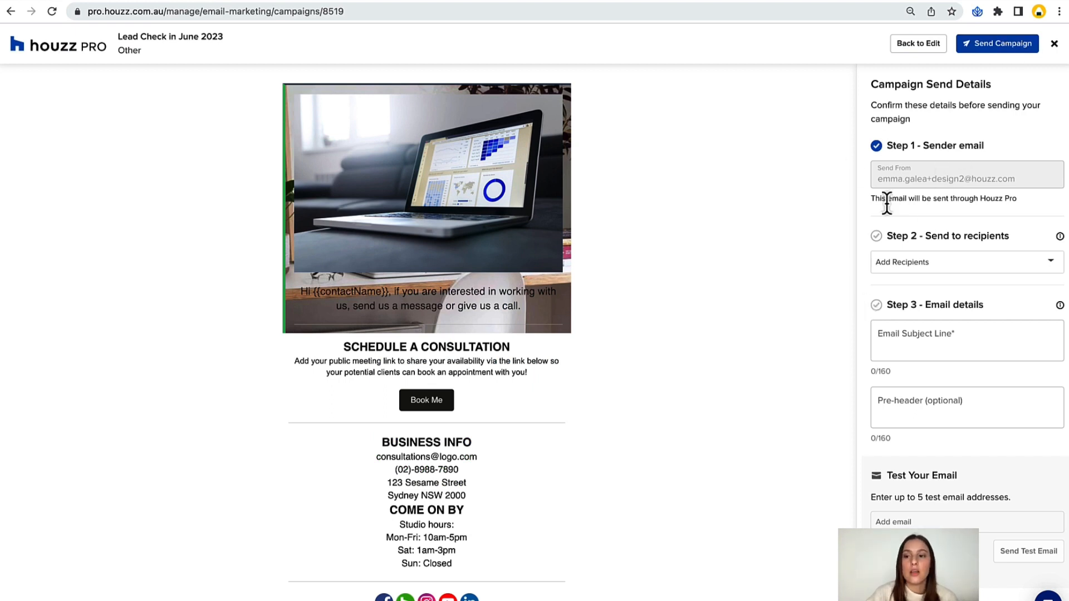
triple_click(893, 179)
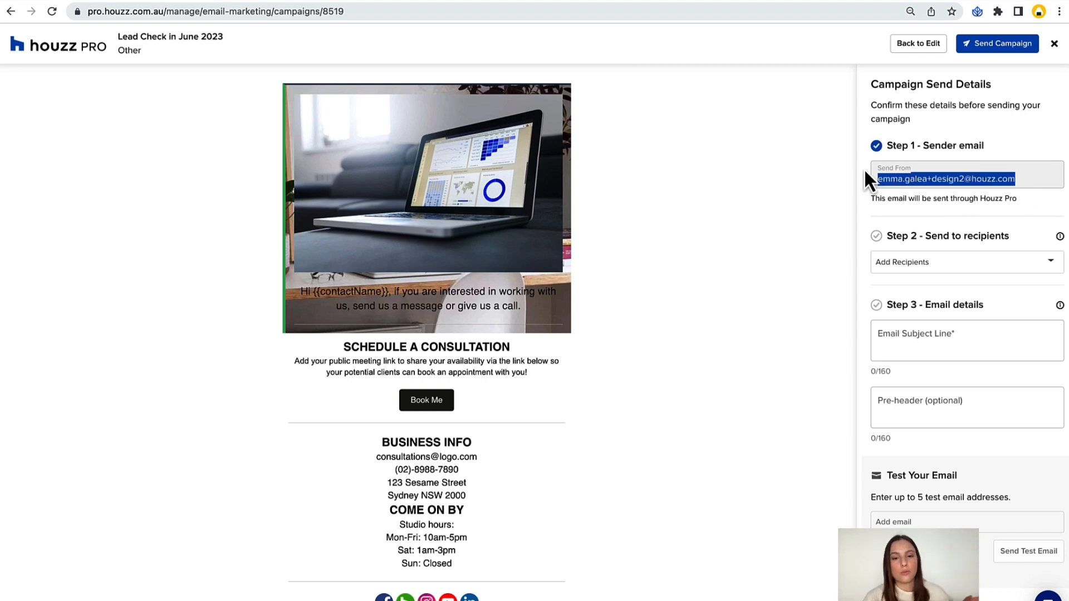
left_click(982, 190)
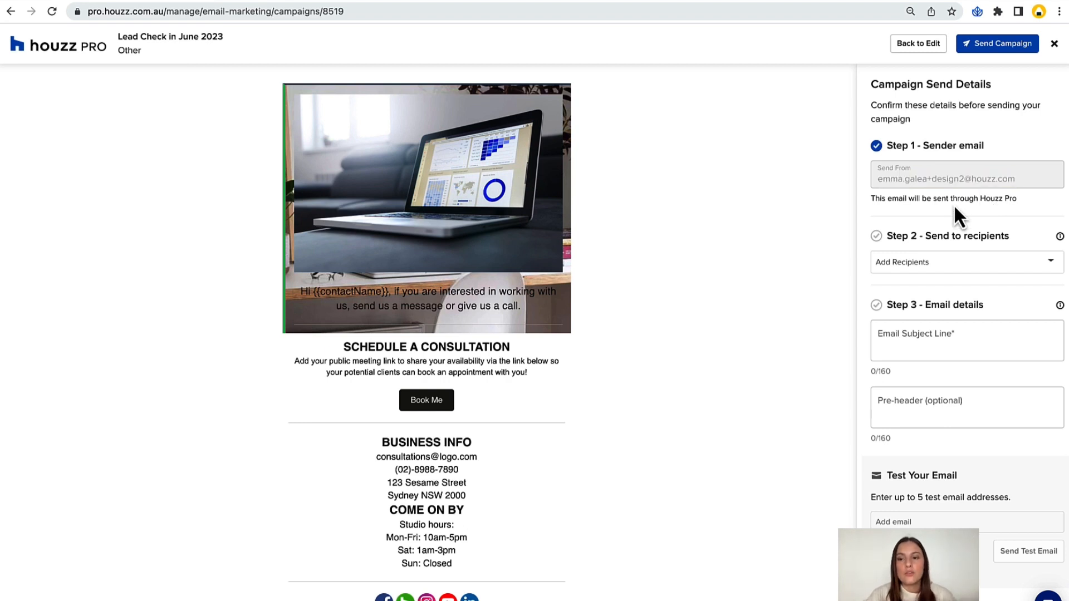
Add the Monthly Lead Check In - June email list as the campaign's recipients.
scroll(954, 204, "down", 1)
left_click(953, 257)
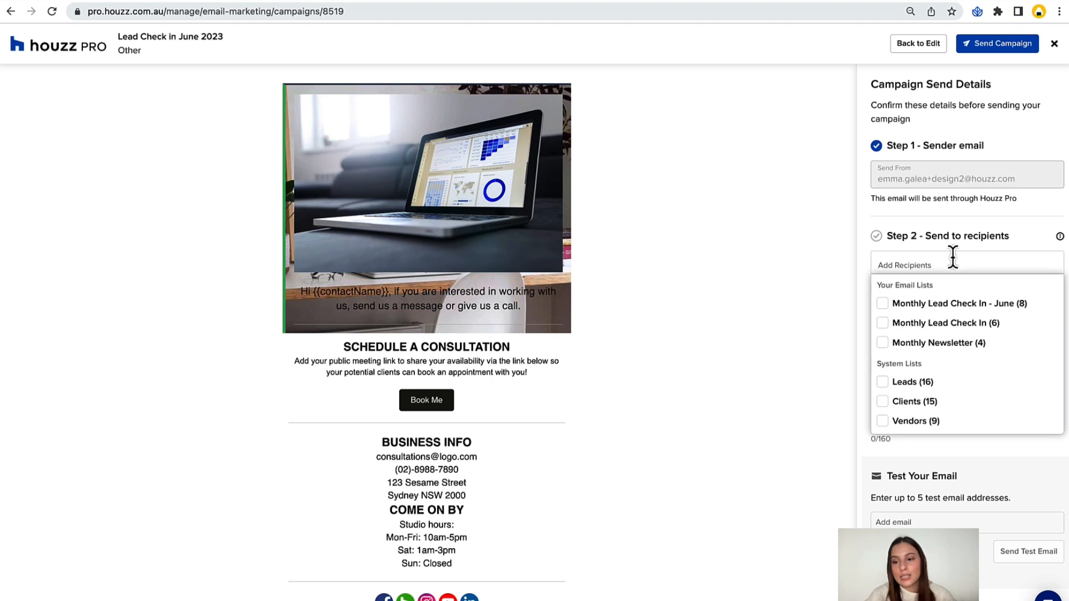
left_click(883, 304)
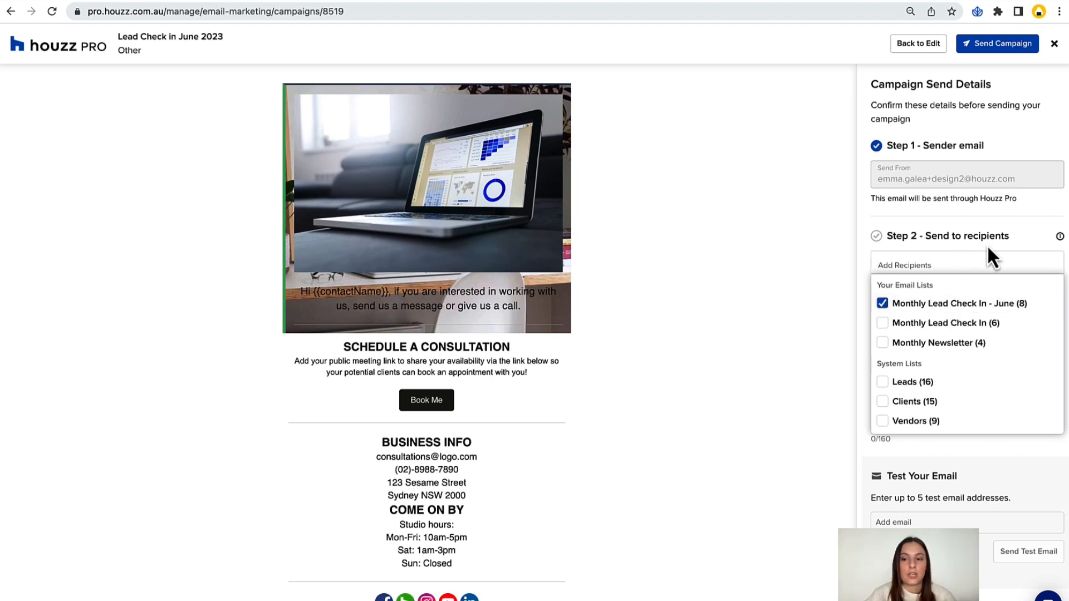
left_click(987, 245)
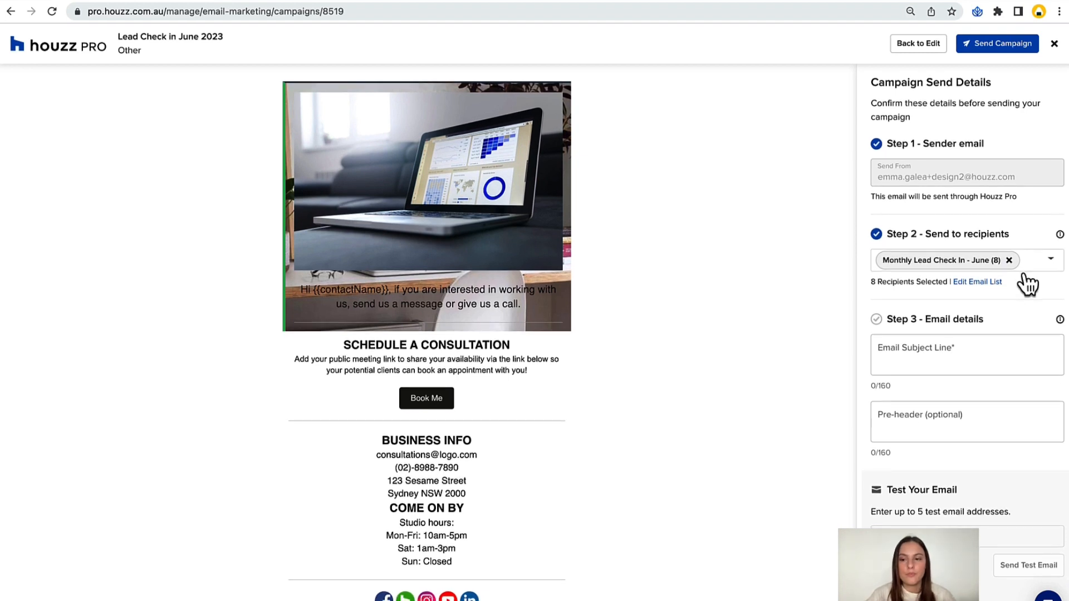
Set the email subject line to "Let's Connect!" and the pre-header to "I would love to talk about your project.".
left_click(981, 346)
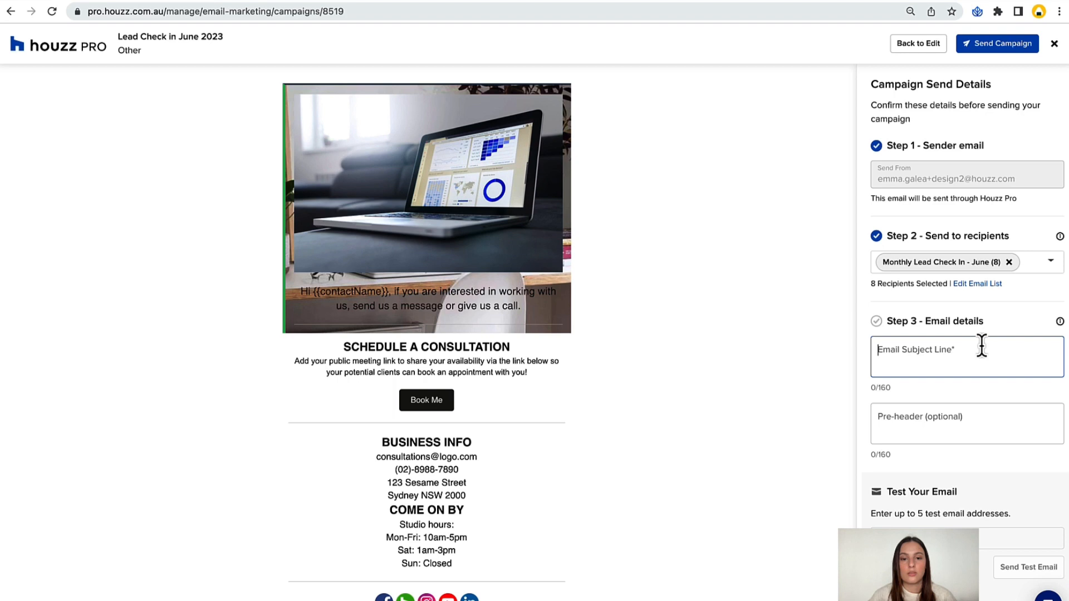
type("L")
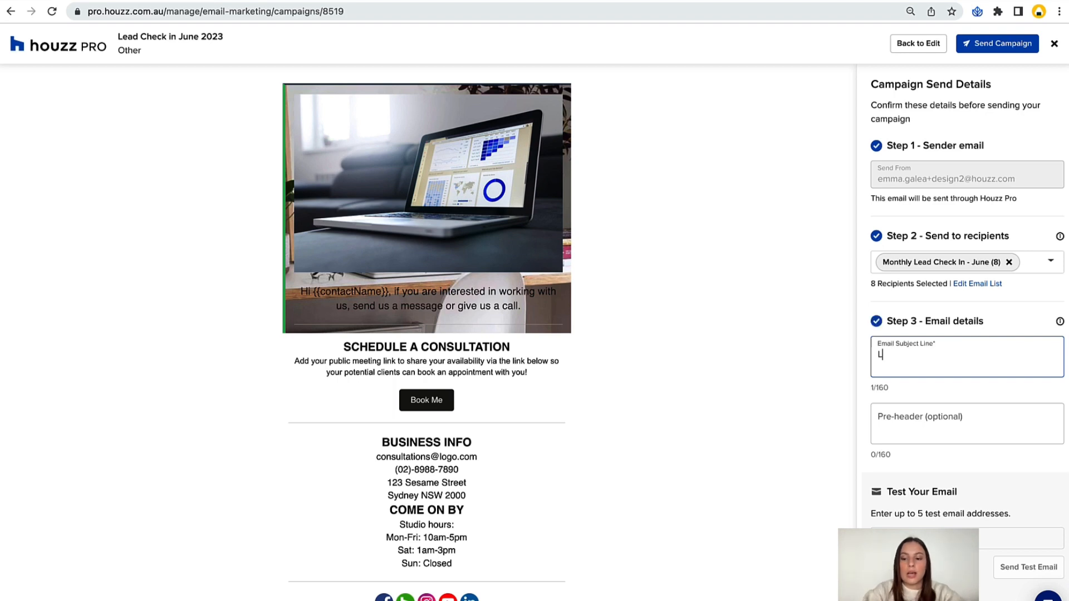
type("et's Connect!")
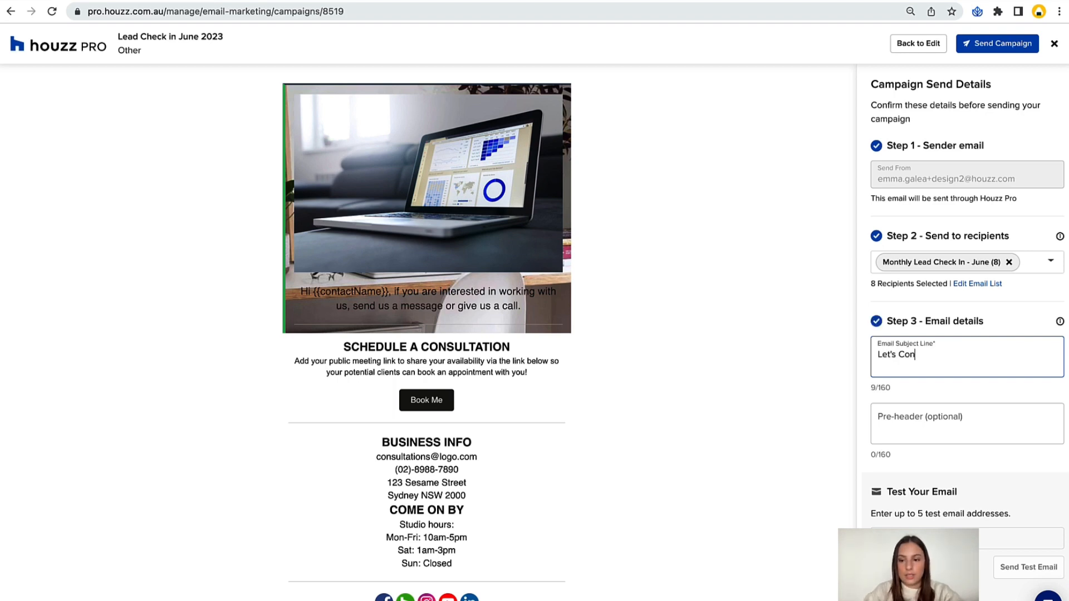
left_click(998, 423)
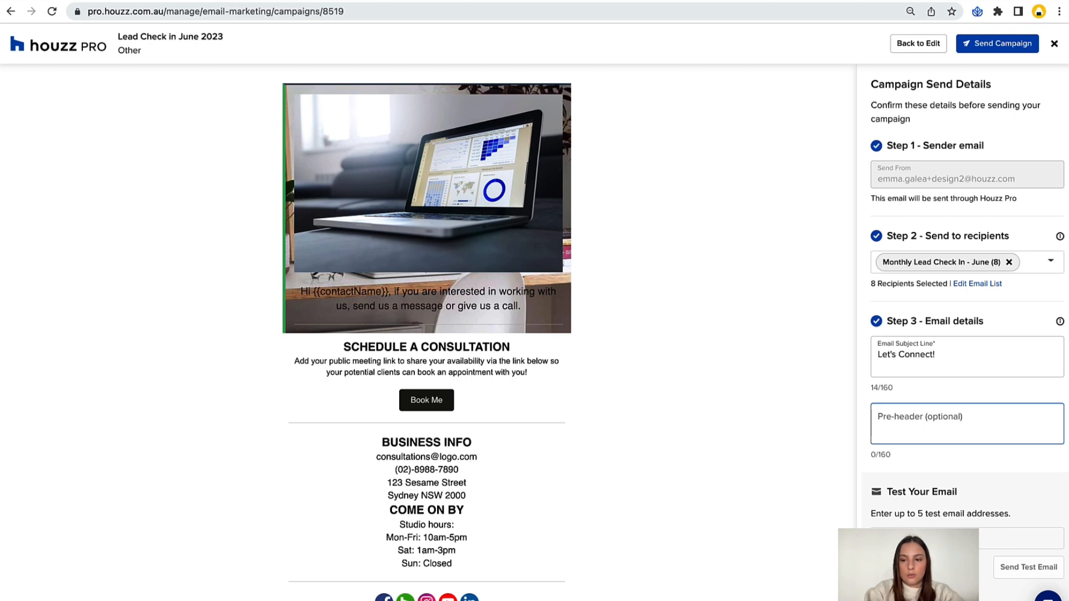
type("I would")
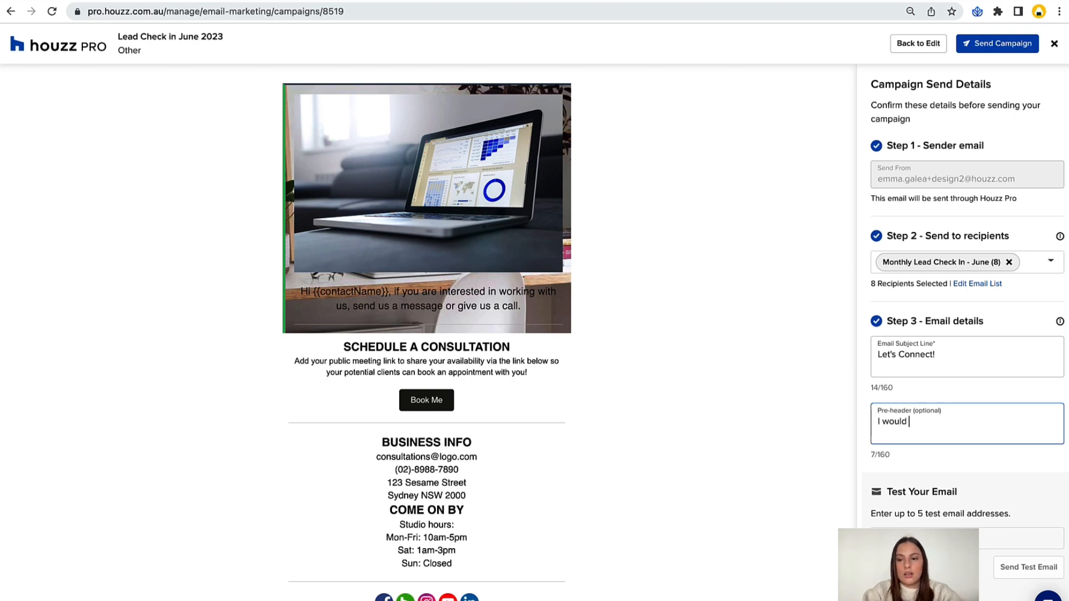
type(" love to talk about your project.")
Highlight the subject line text and the pre-header text in turn to review them.
left_click_drag(946, 358, 866, 342)
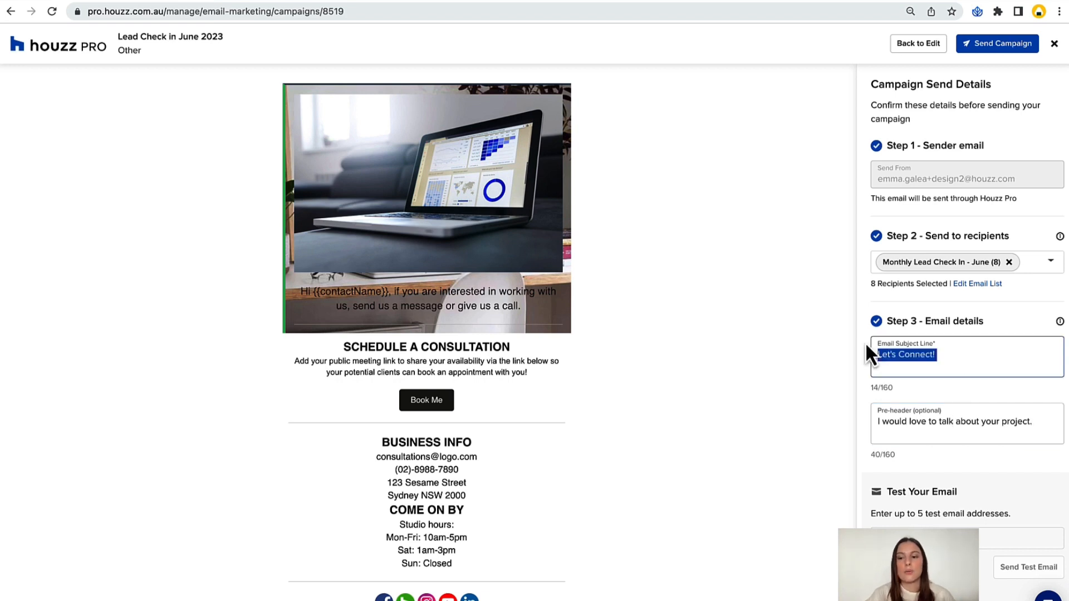
left_click(902, 426)
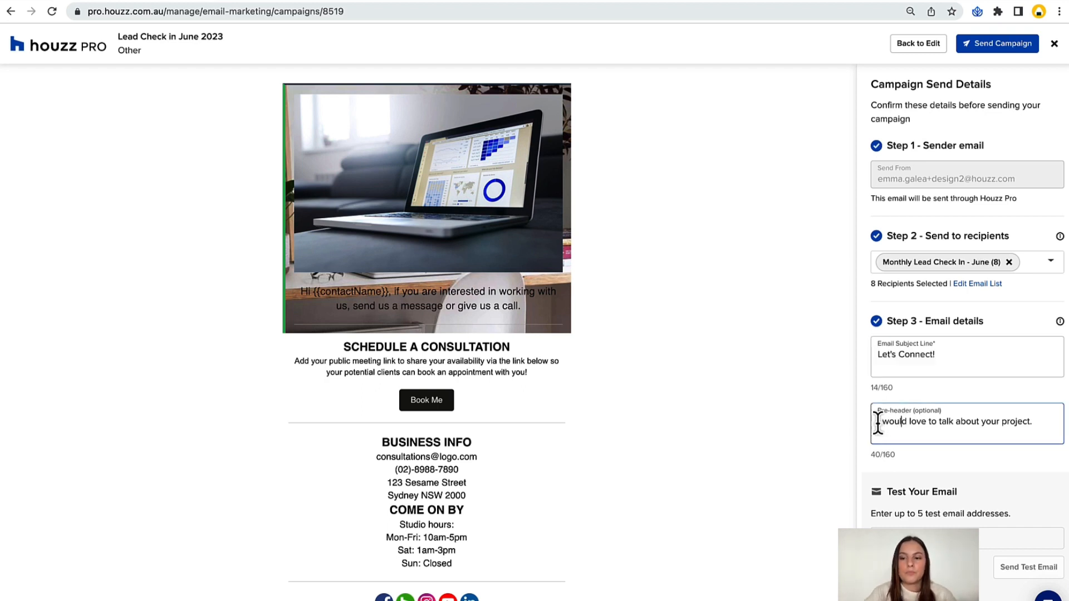
triple_click(997, 423)
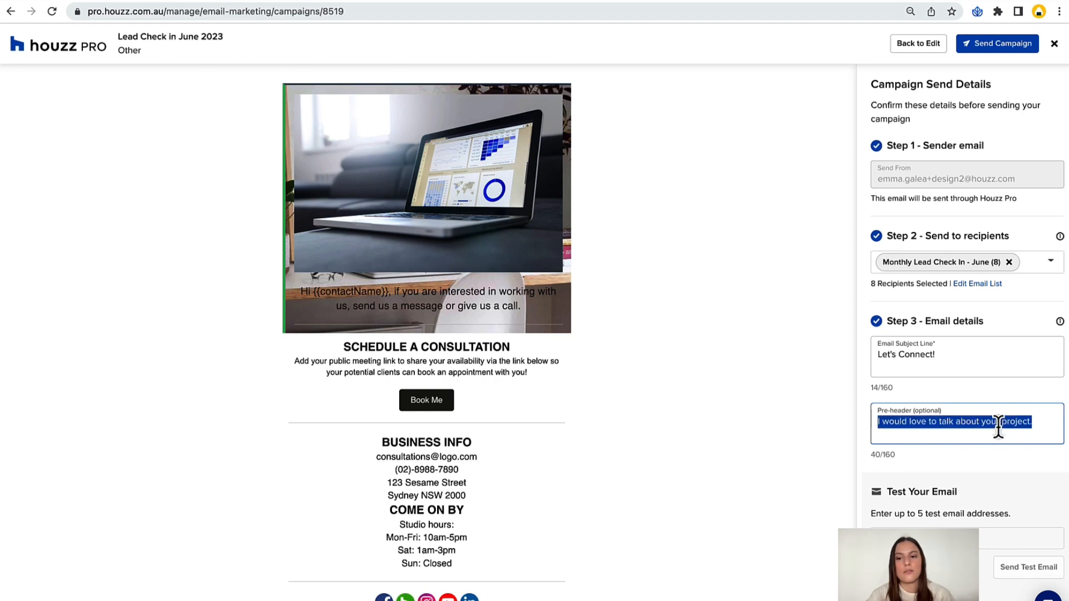
left_click(962, 441)
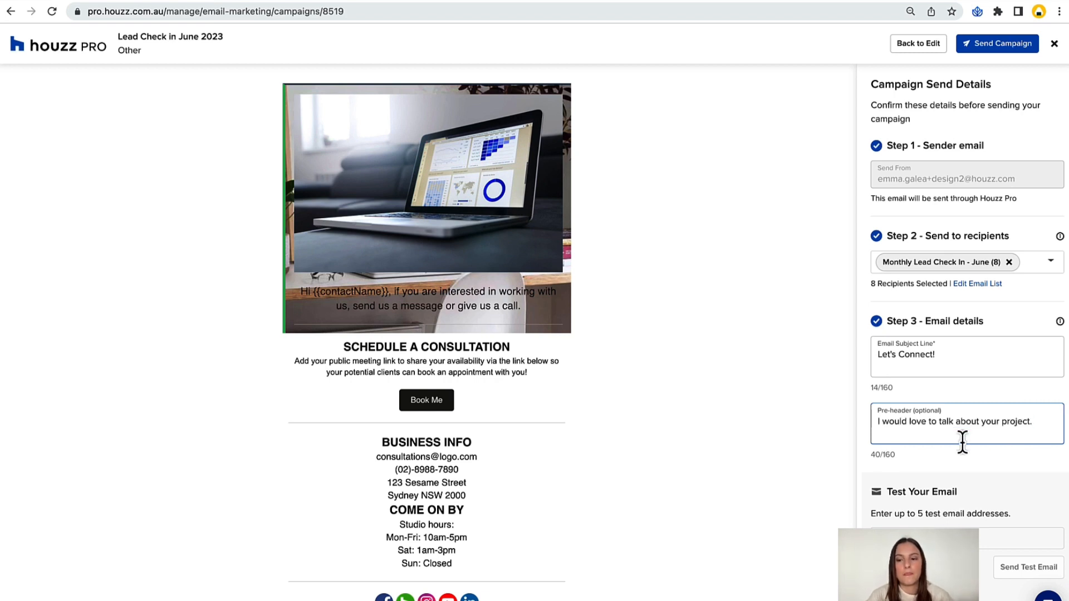
Add a recipient's email address for the campaign's test email.
left_click(929, 537)
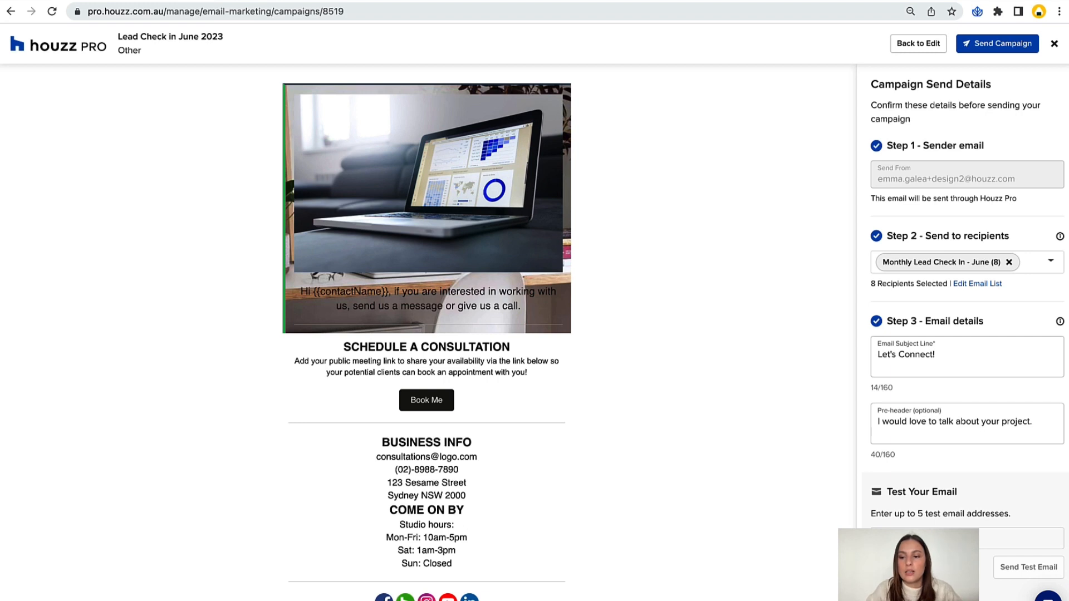
left_click(1001, 567)
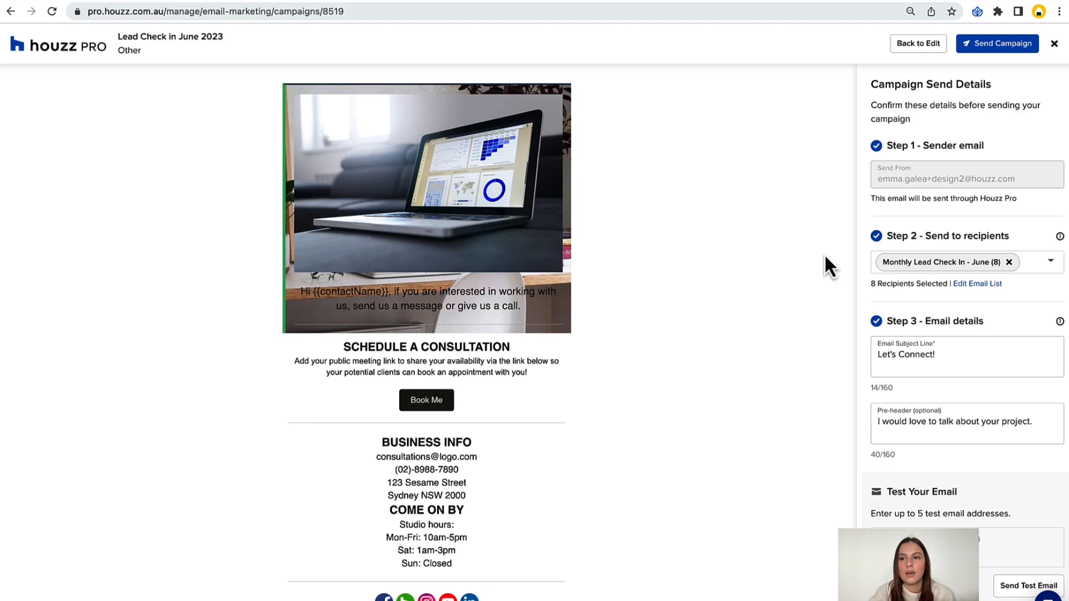
Send the Lead Check in June 2023 campaign, checking the recipient notes and accepting responsibility for the marketing emails.
left_click(987, 49)
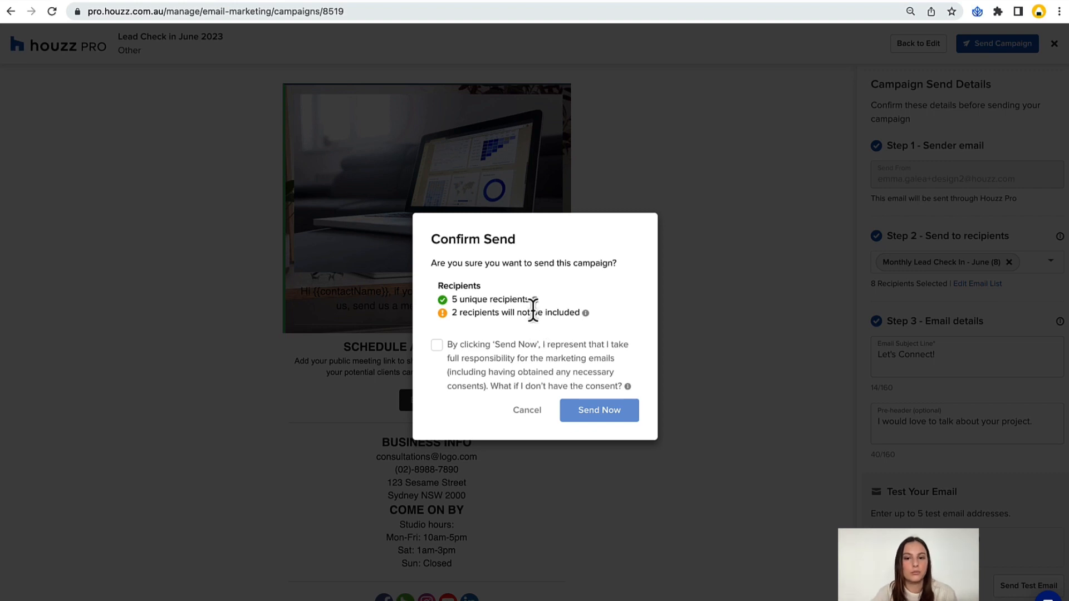
mouse_move(534, 304)
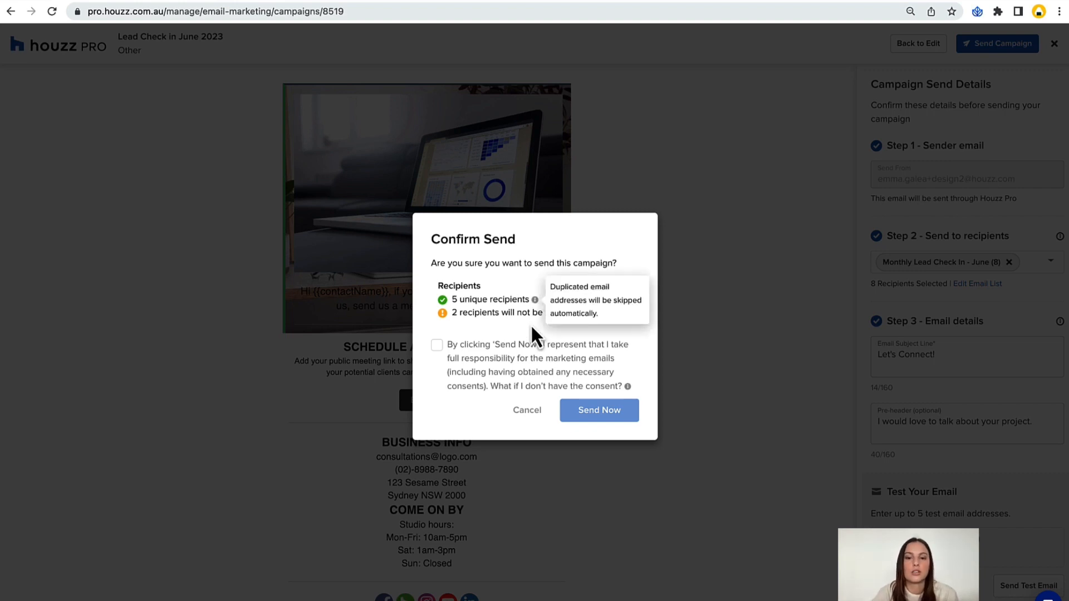
mouse_move(588, 320)
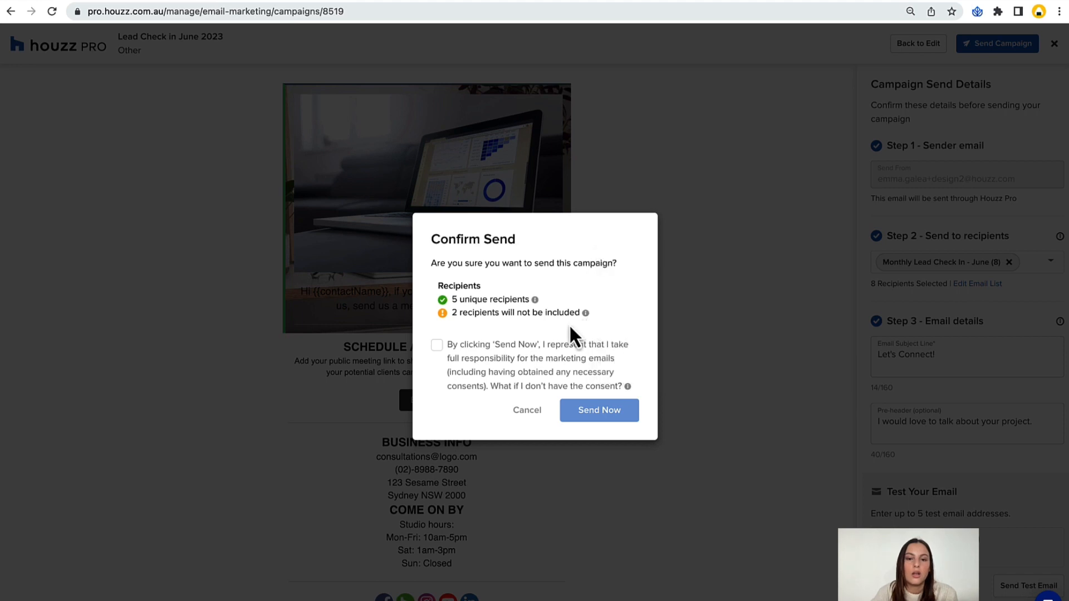
left_click(438, 359)
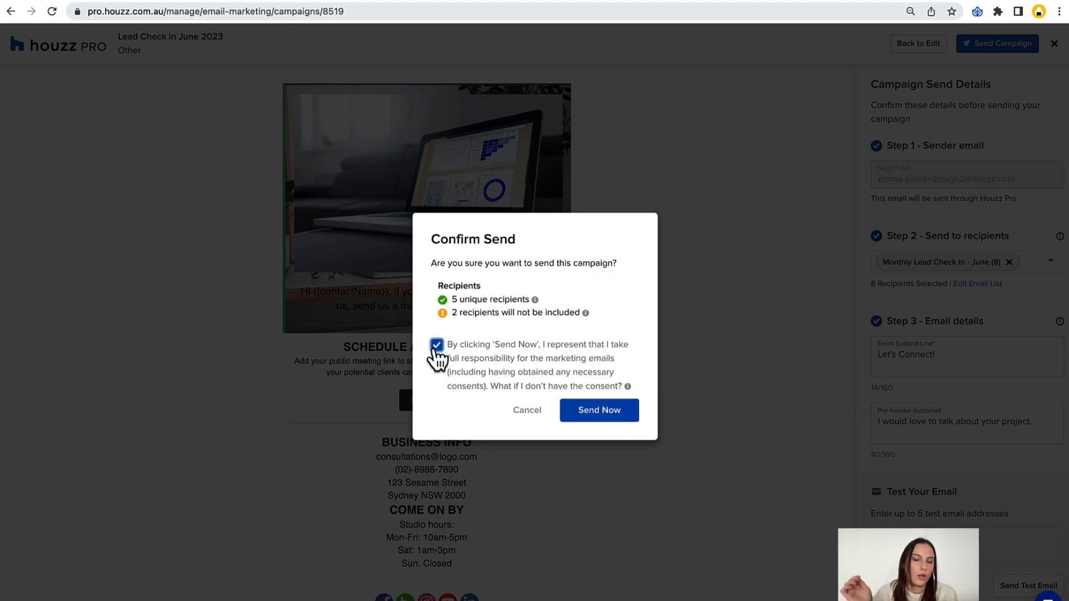
left_click(594, 416)
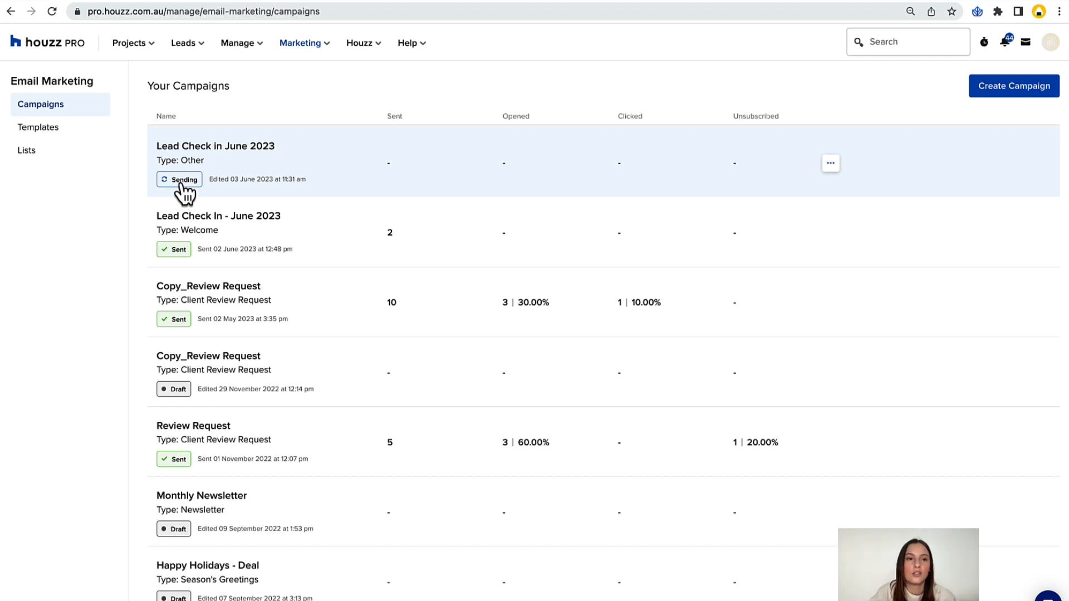
Refresh the campaign list and check the actions available for the Lead Check in June 2023 campaign.
left_click(45, 9)
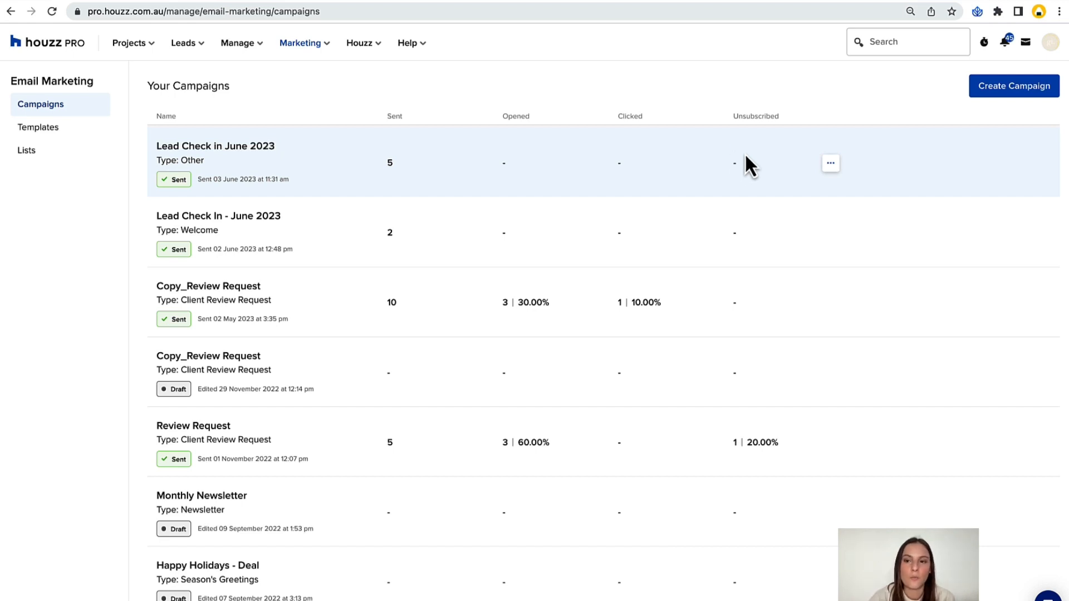
left_click(829, 164)
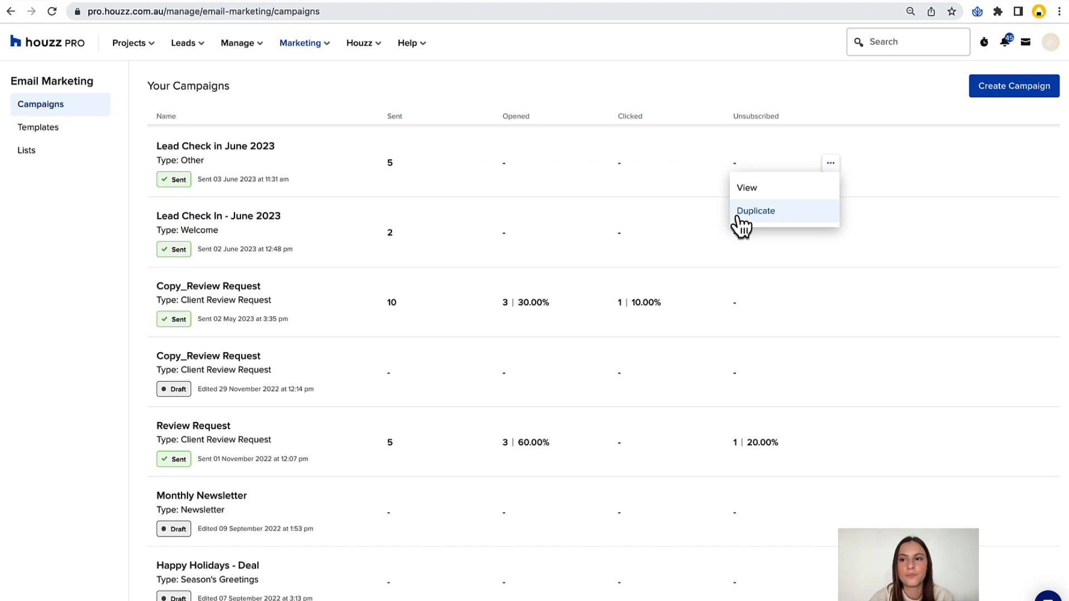
left_click(68, 277)
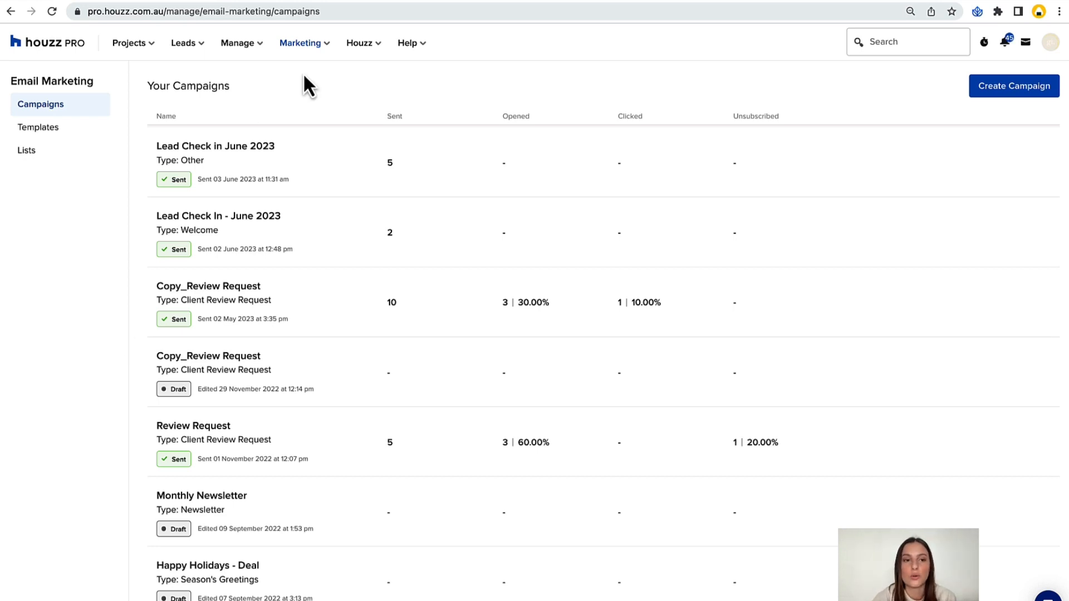
Reopen the email marketing campaigns from the home dashboard and highlight the Review Request campaign's unsubscribed figures.
left_click(59, 54)
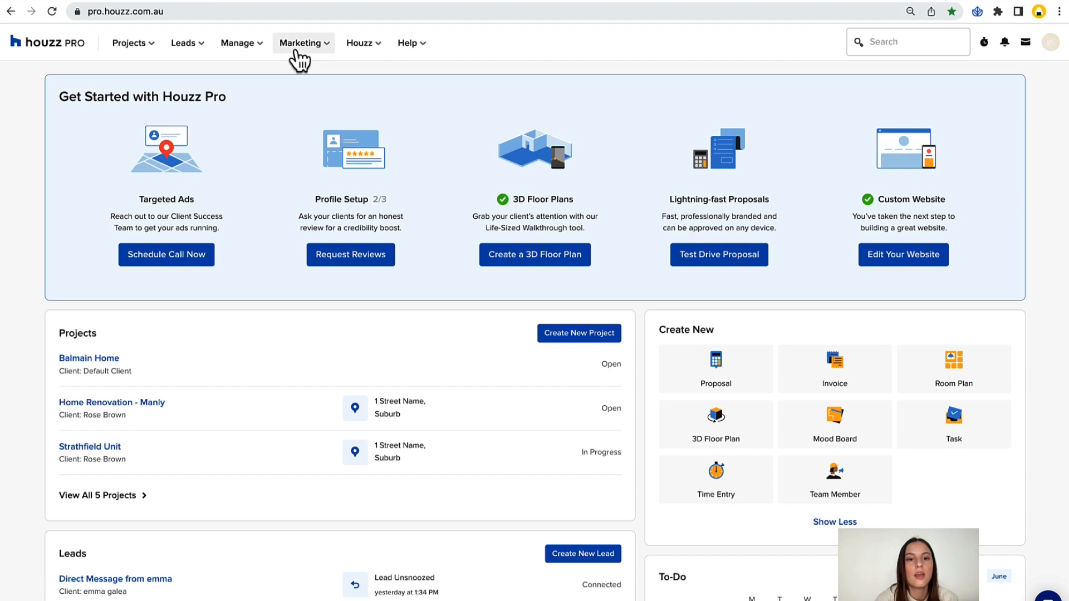
mouse_move(301, 46)
left_click(312, 126)
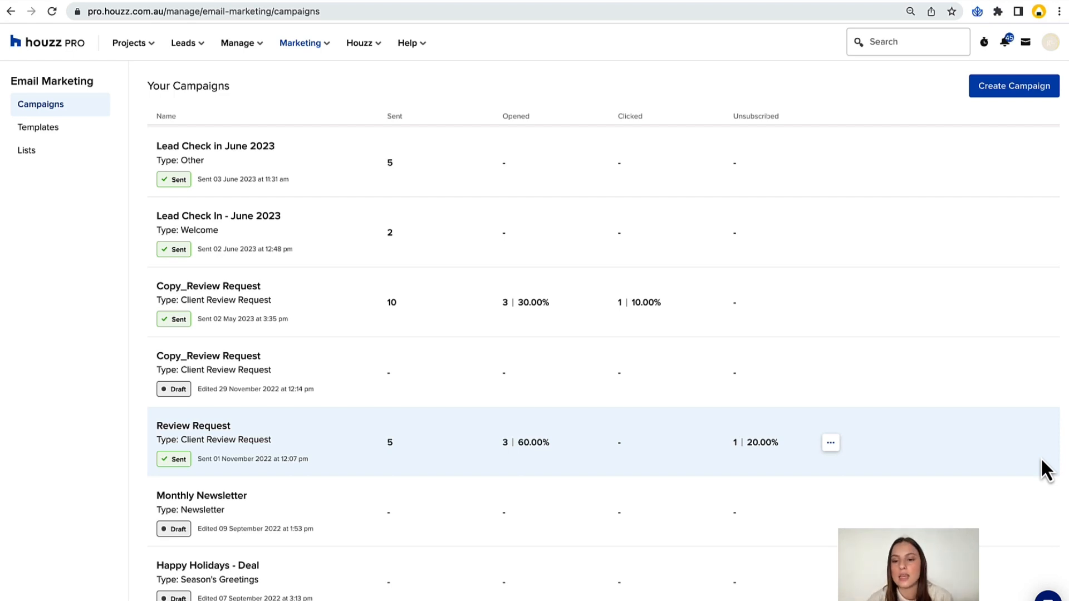
left_click_drag(730, 442, 779, 441)
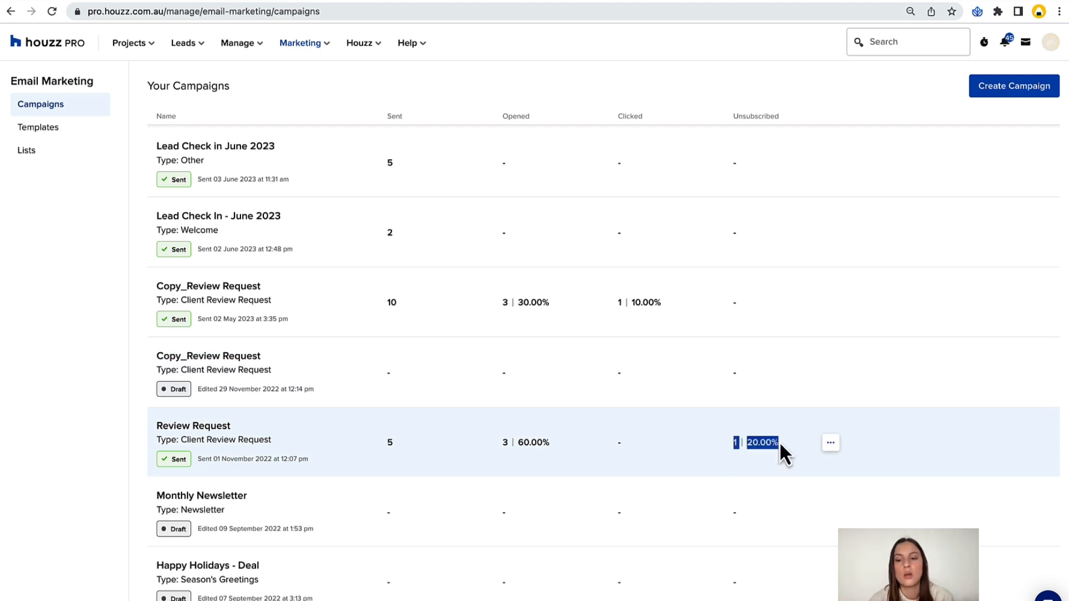
left_click(737, 443)
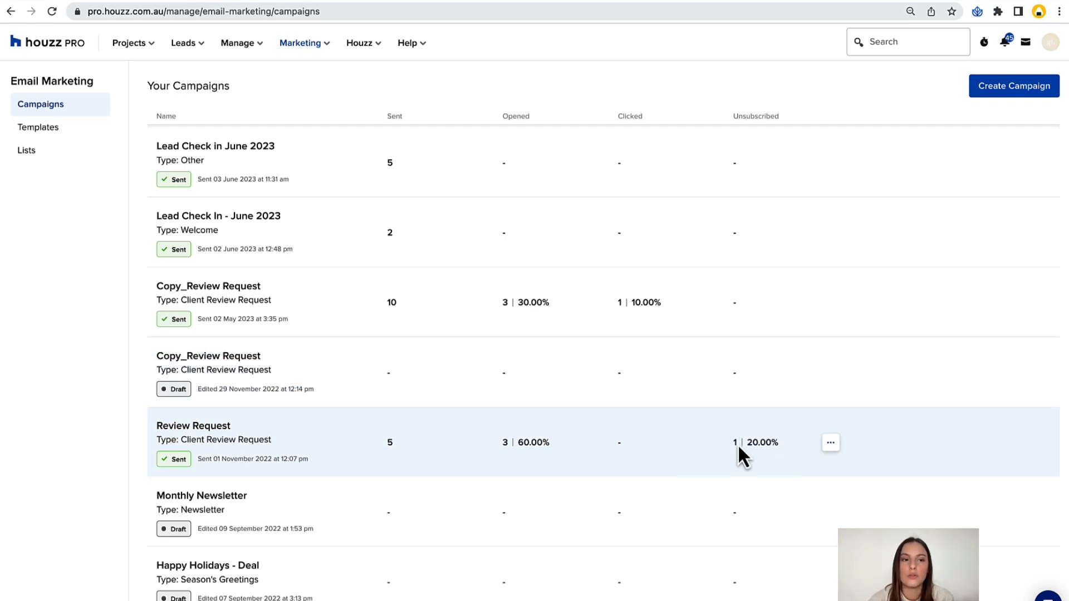
Examine the subscription status of the contacts in the Clients system list and return to the campaigns overview.
left_click(66, 156)
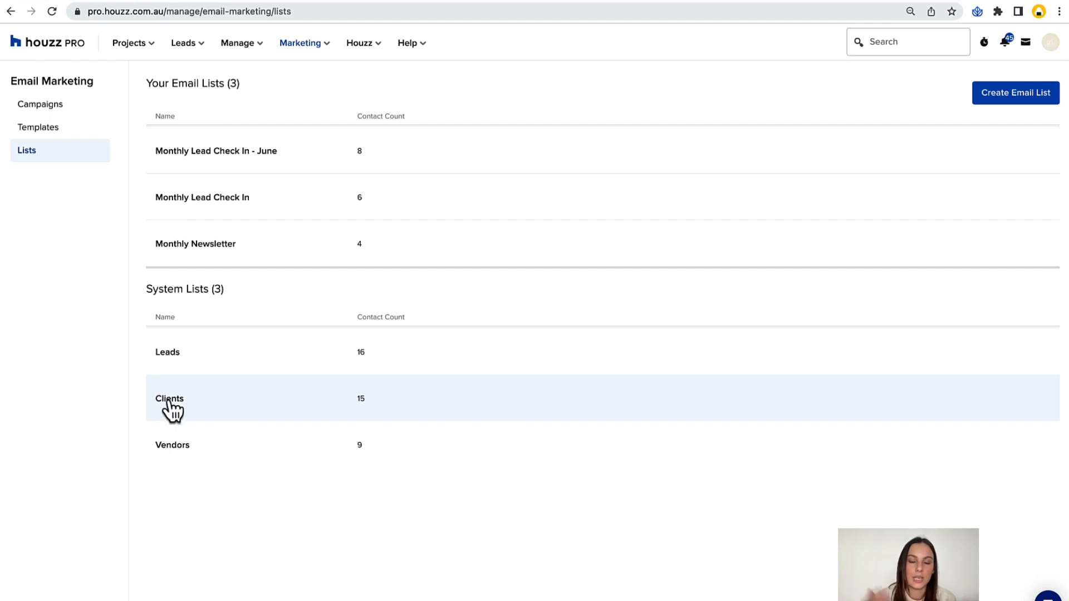
left_click(166, 412)
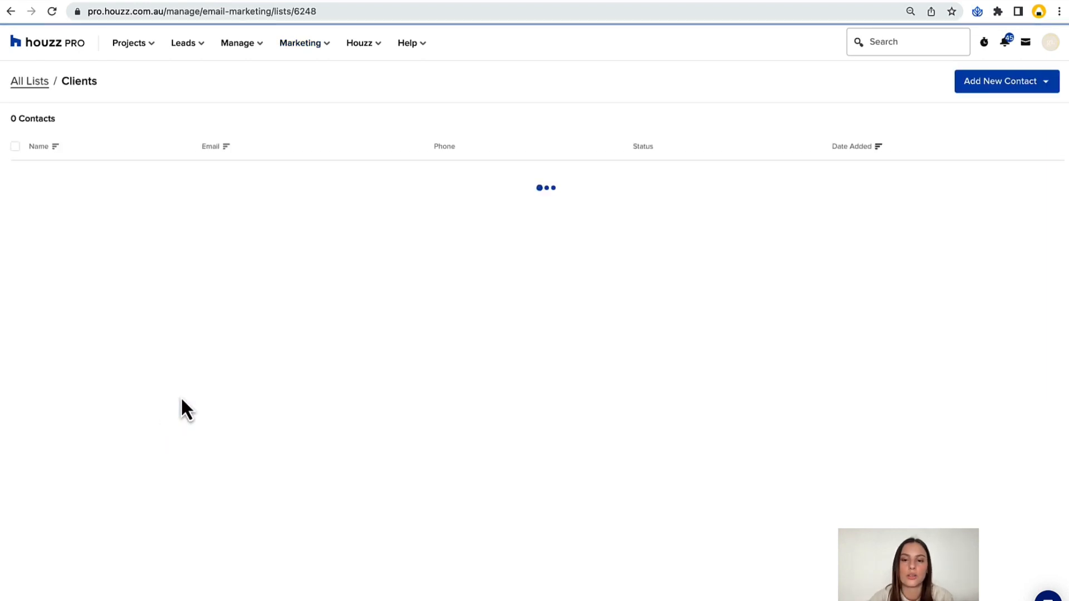
scroll(646, 401, "down", 2)
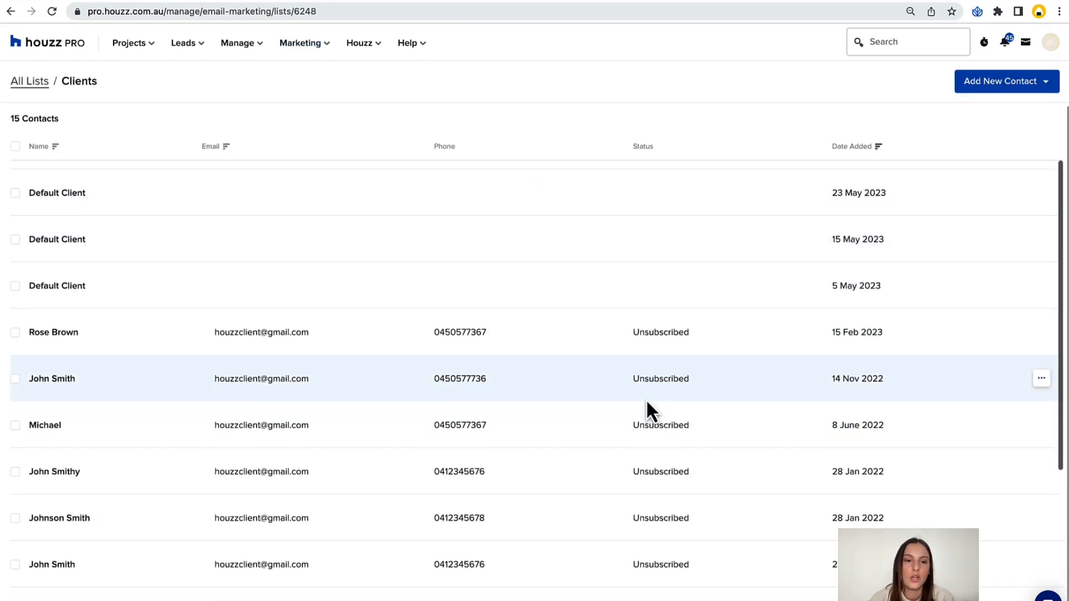
scroll(646, 399, "down", 5)
scroll(646, 410, "up", 3)
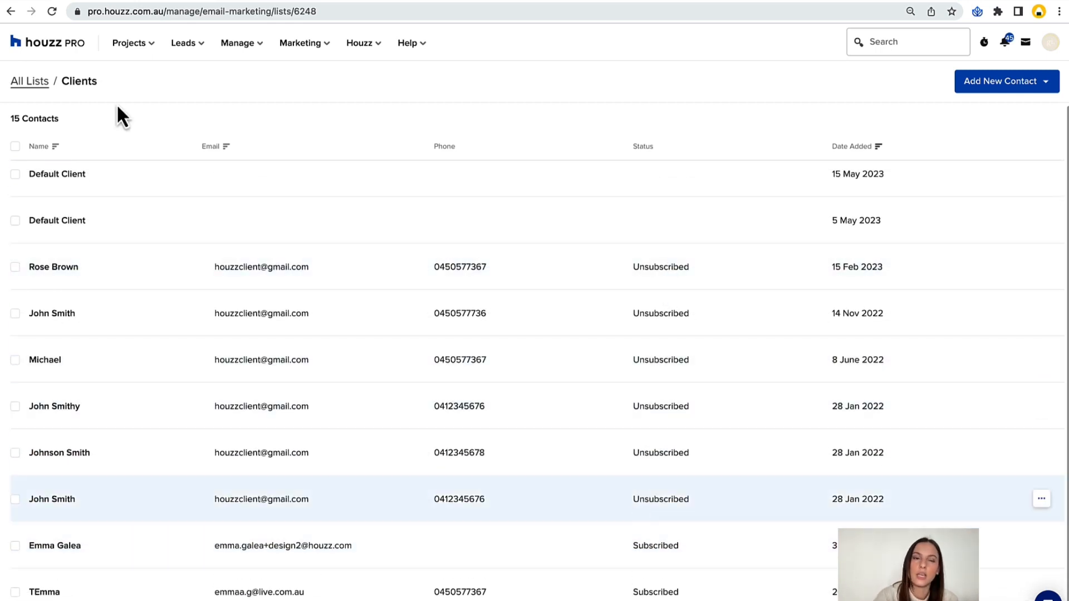
scroll(11, 78, "up", 3)
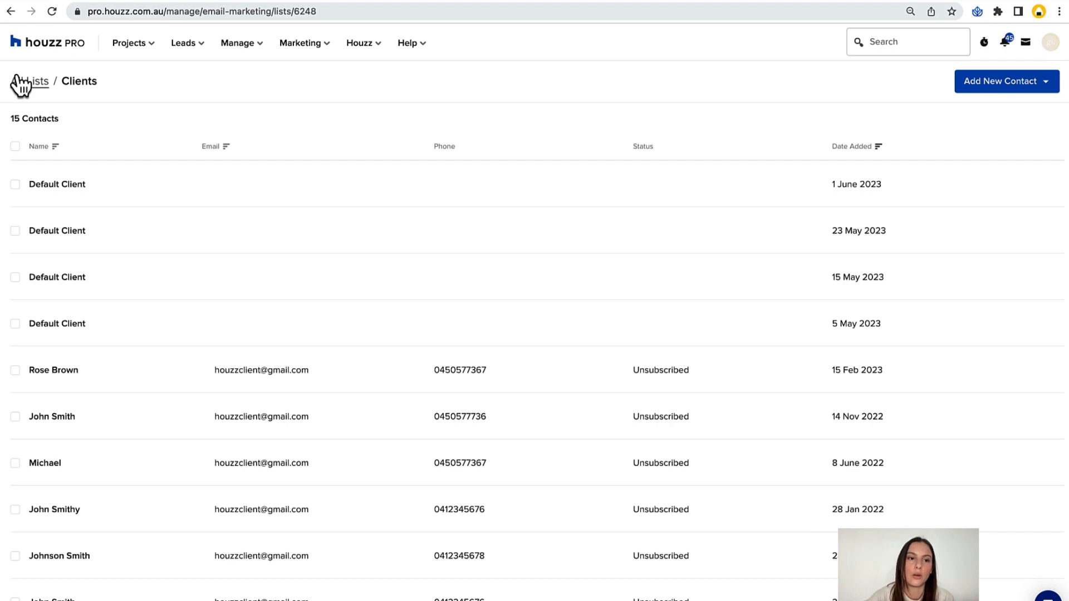
left_click(25, 82)
left_click(58, 112)
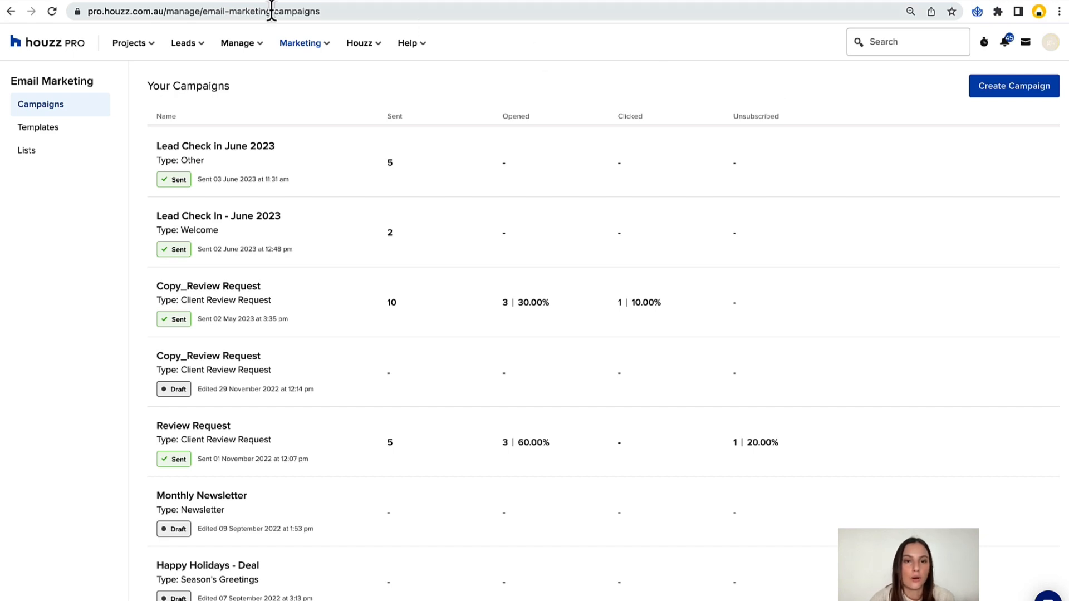
Open the draft Strathfield Unit purchase order for Demo Supplier from the full list of purchase orders.
left_click(259, 45)
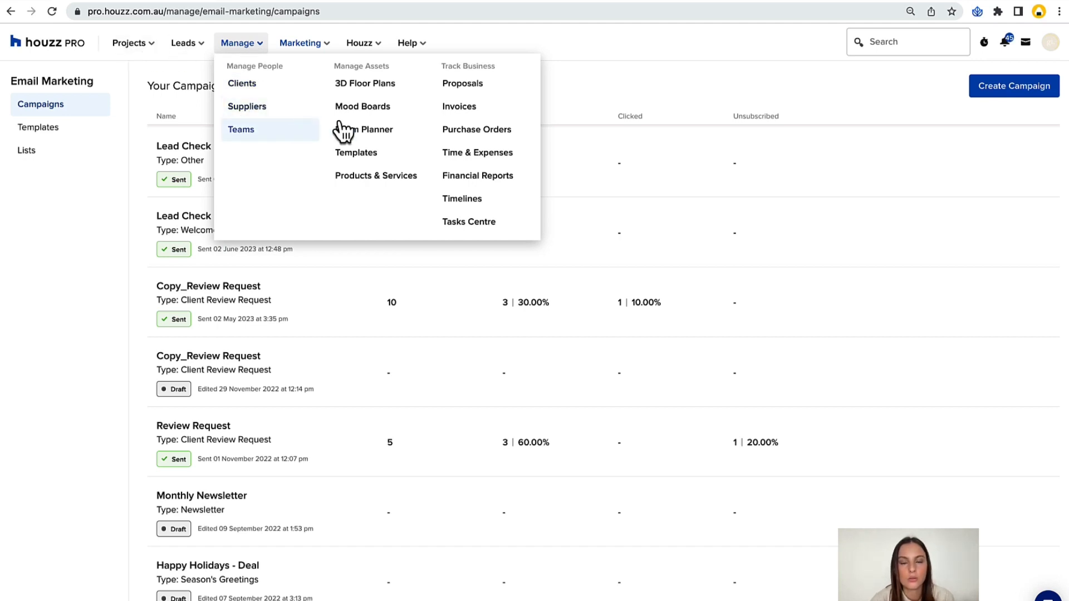
left_click(468, 132)
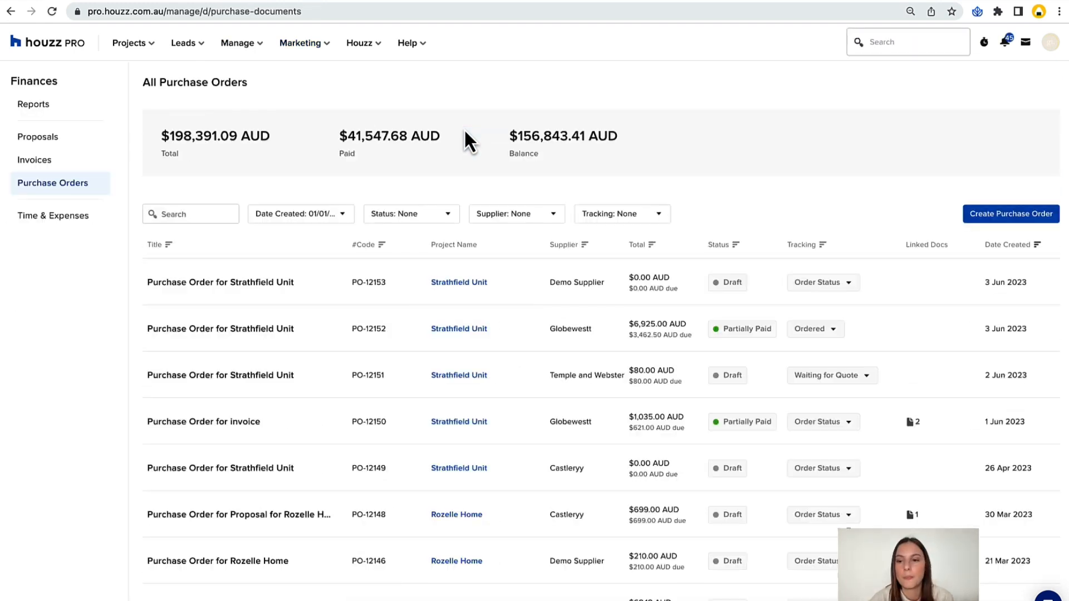
scroll(477, 275, "down", 1)
scroll(478, 278, "up", 1)
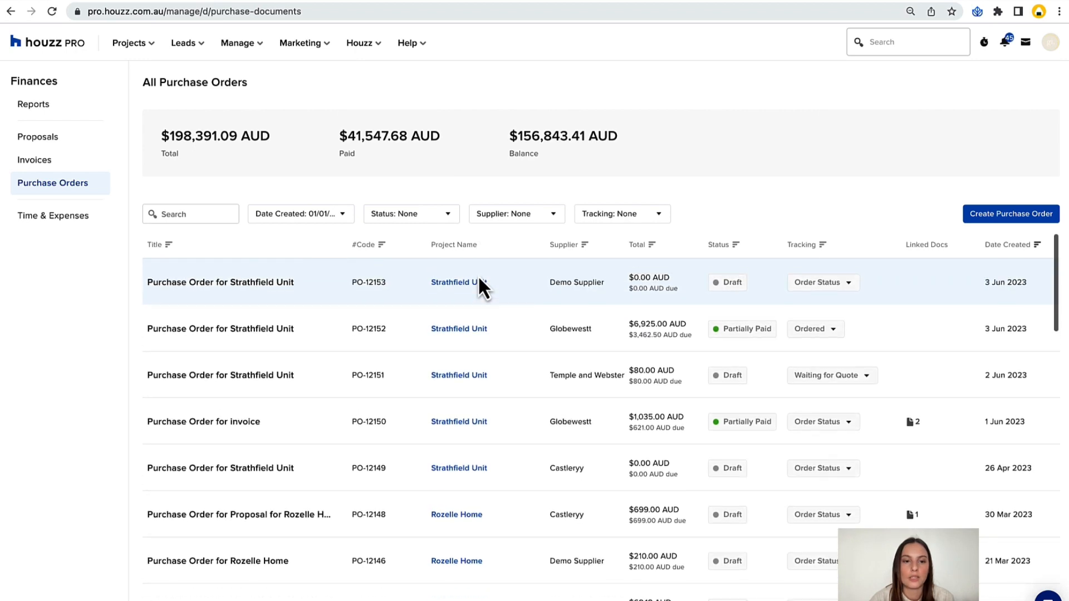
left_click(252, 293)
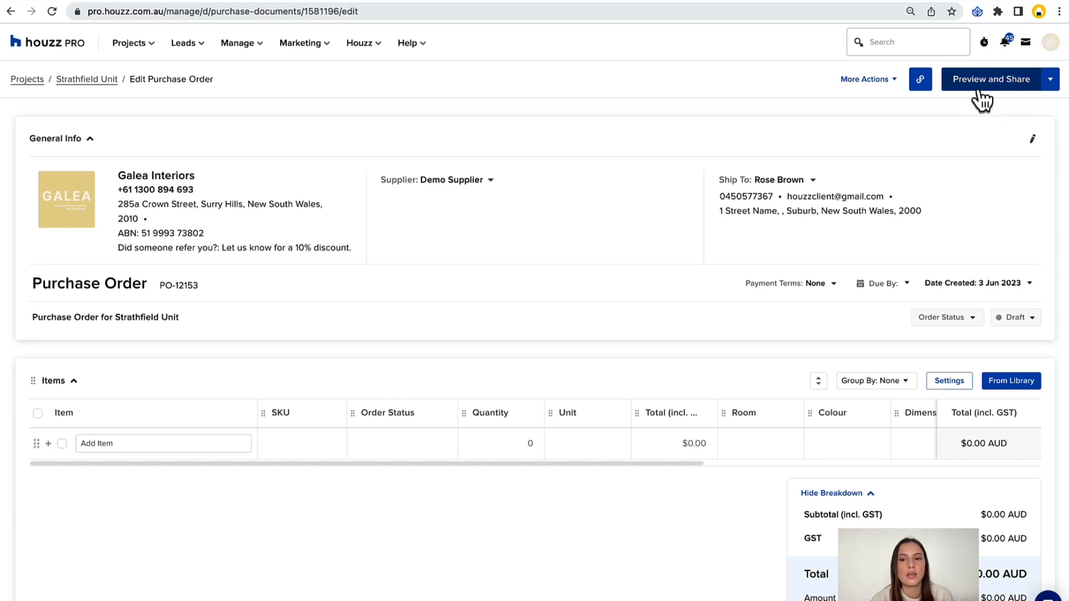
Add the Kennedy Curve Occasional Chair and the Tolv Inlay Dining Arm Chair from the library to the purchase order's items.
scroll(938, 191, "down", 2)
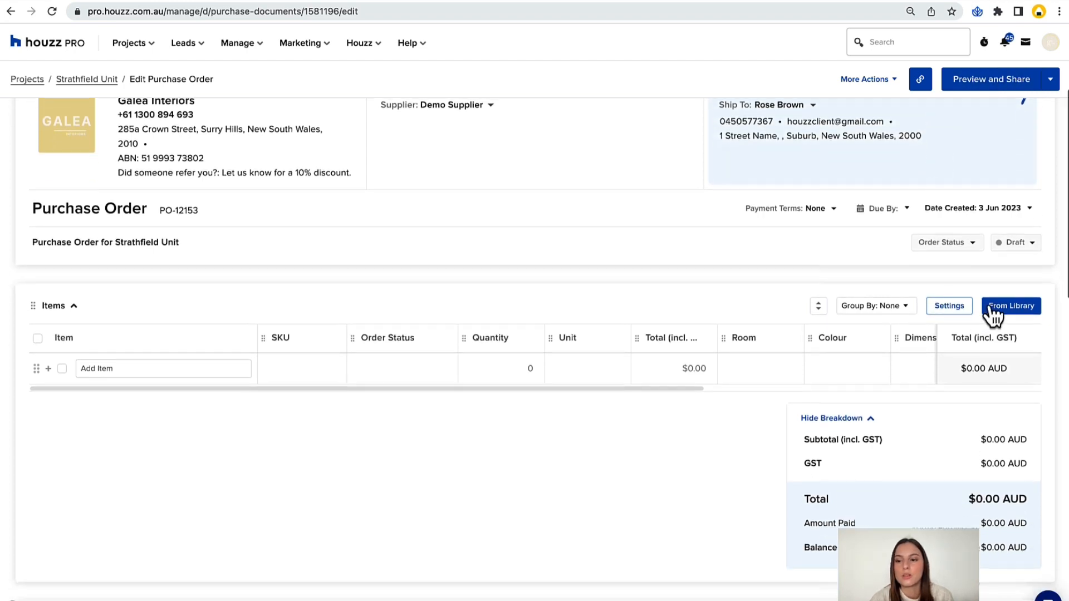
left_click(950, 311)
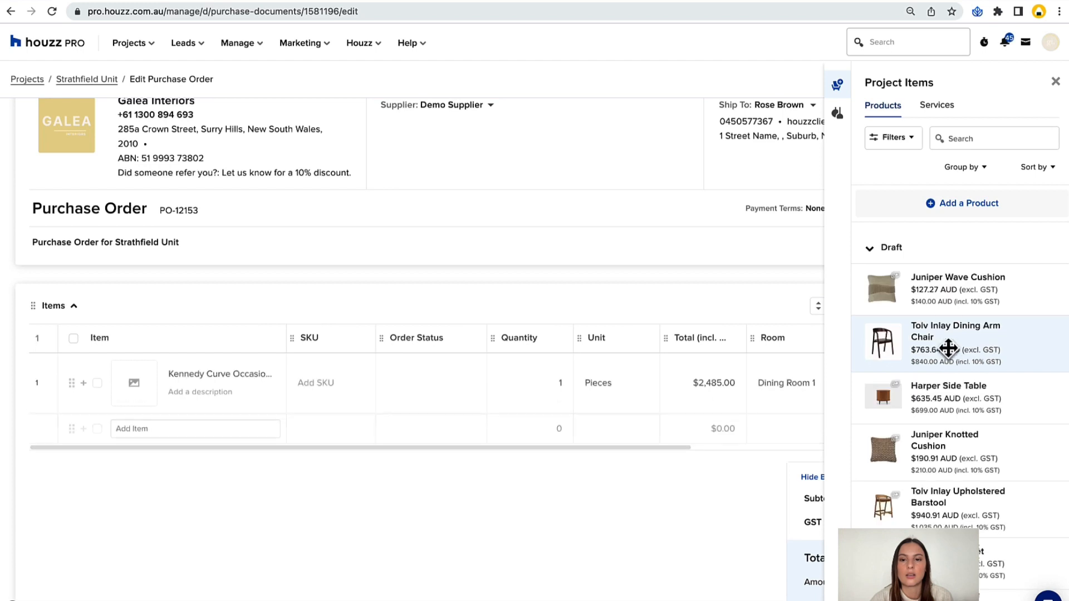
left_click(949, 349)
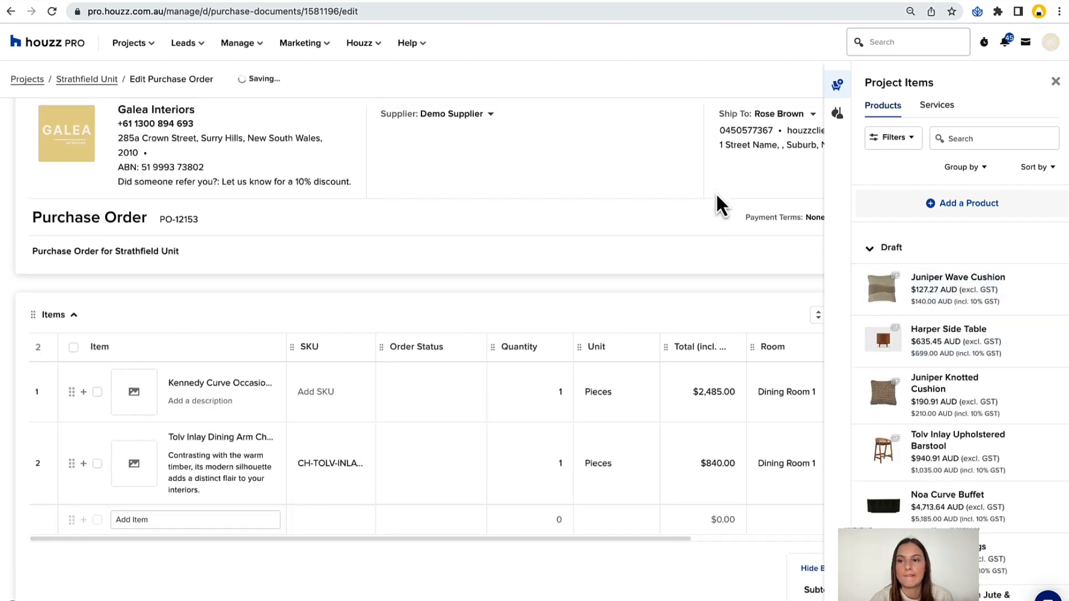
scroll(716, 206, "up", 2)
left_click(1054, 82)
Preview the purchase order as the supplier sees it, review its items, totals and files, and return to editing.
left_click(998, 81)
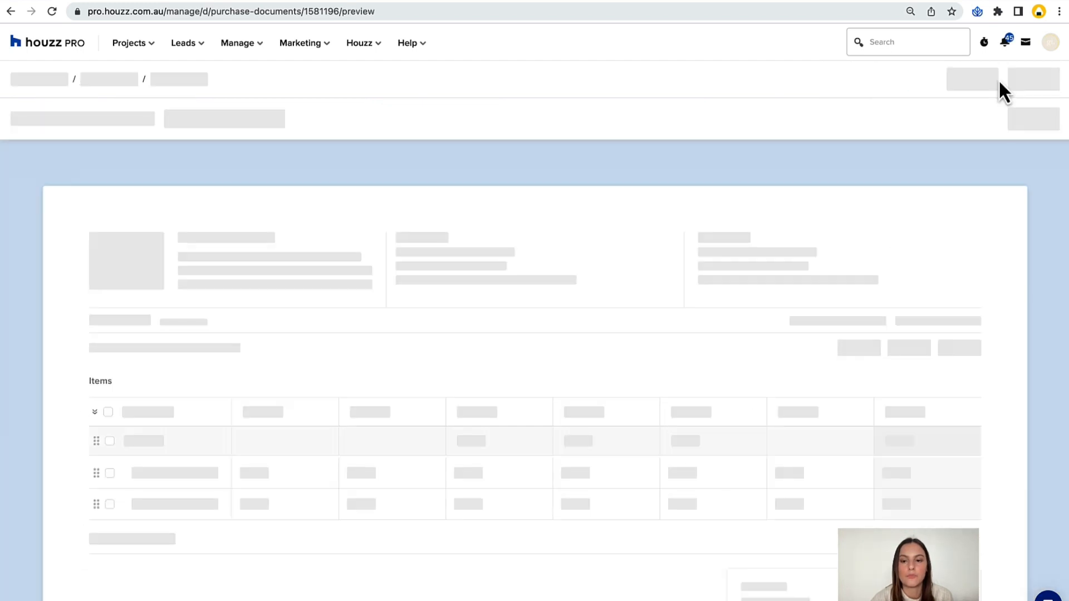
scroll(826, 172, "down", 6)
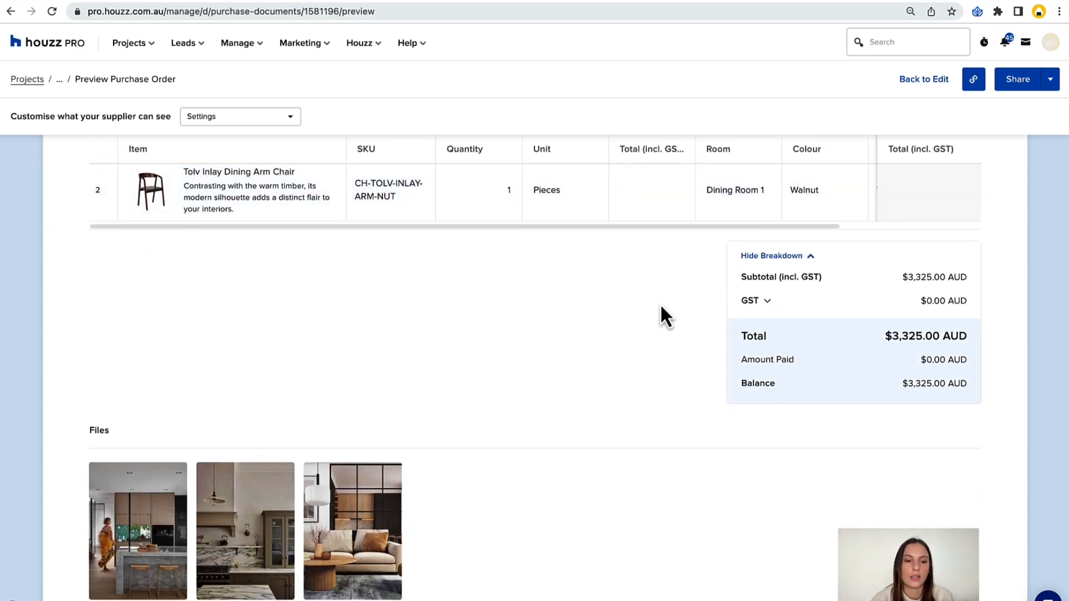
scroll(661, 313, "down", 6)
scroll(663, 316, "up", 12)
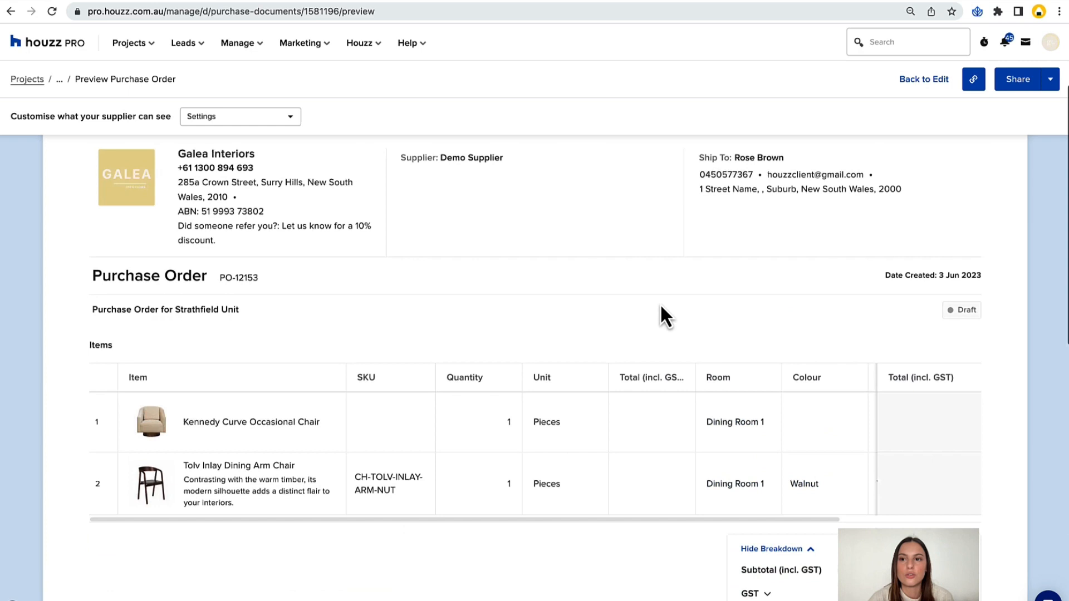
left_click(916, 83)
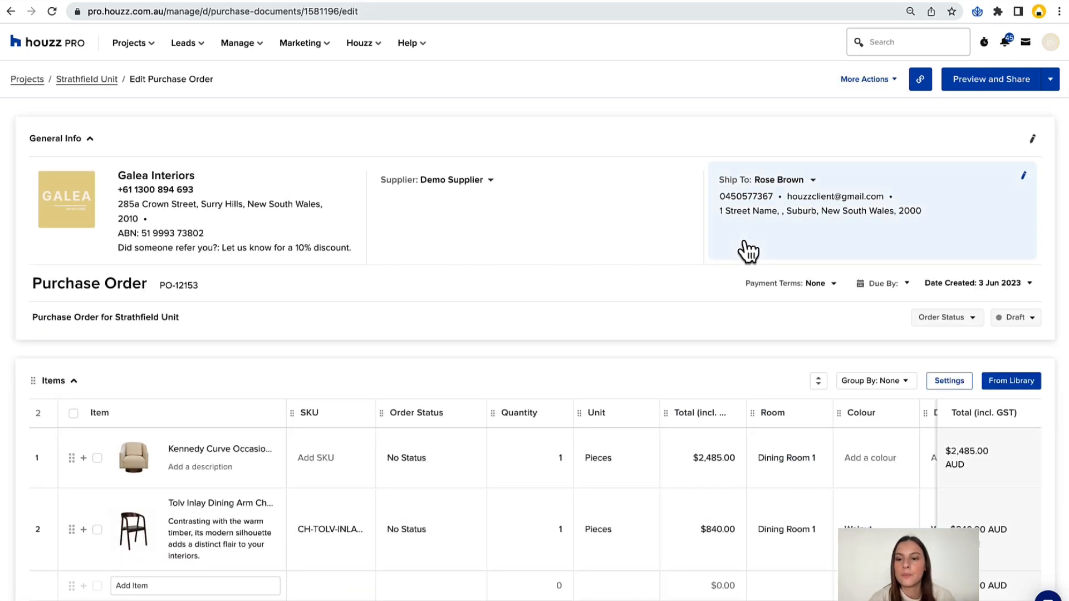
Schedule a payment on the purchase order for 100% of the total with Net 15 terms.
scroll(743, 248, "down", 4)
scroll(747, 250, "down", 6)
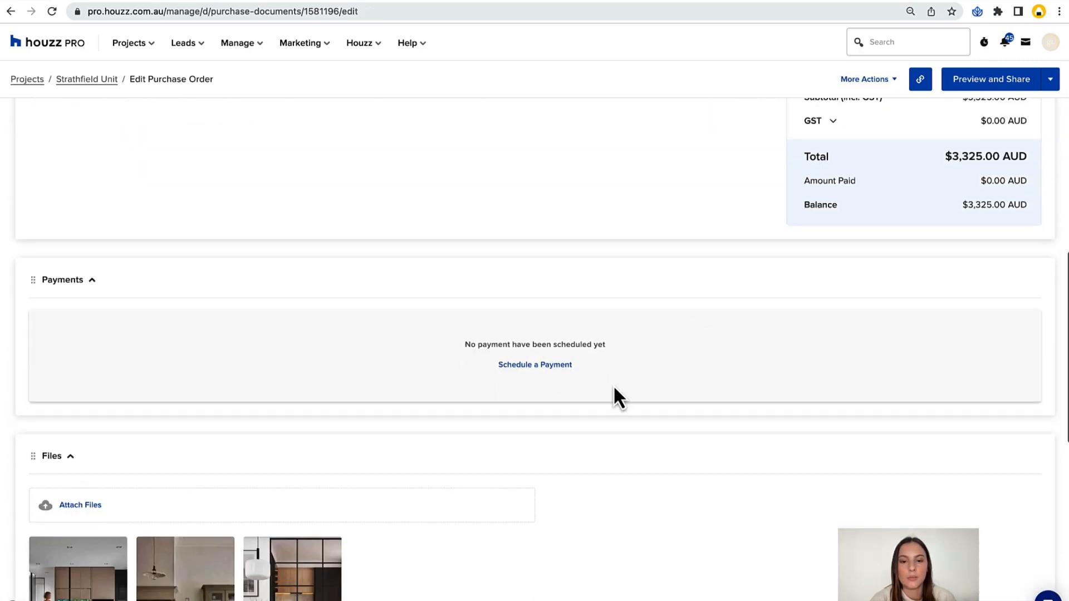
left_click(535, 365)
scroll(407, 292, "down", 9)
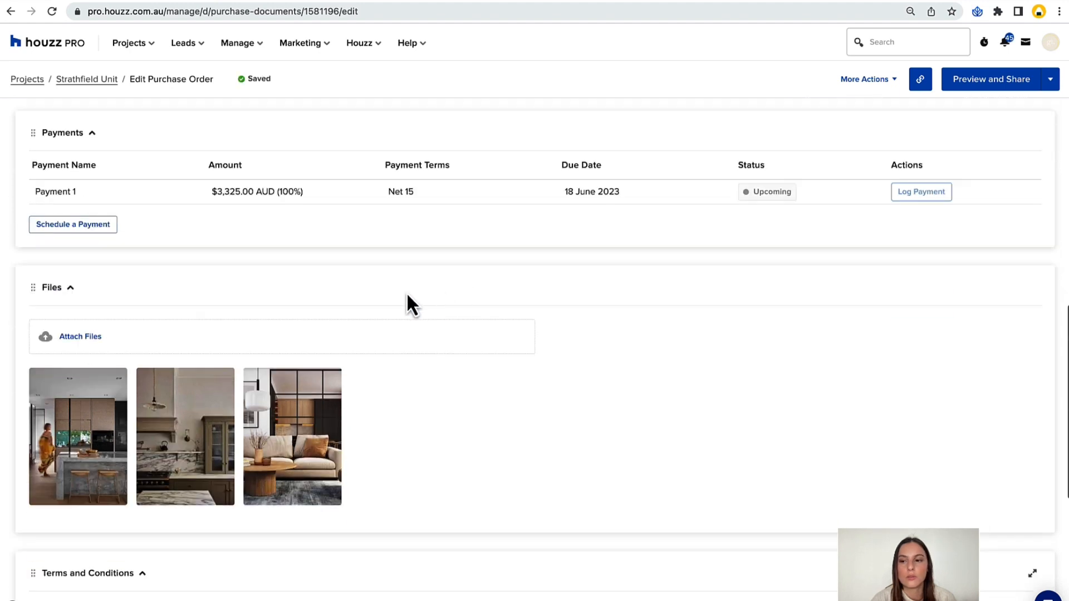
Insert the "Estimate T&C + Payment Desposit" template into the purchase order's terms and conditions and open the memo templates.
left_click(1009, 314)
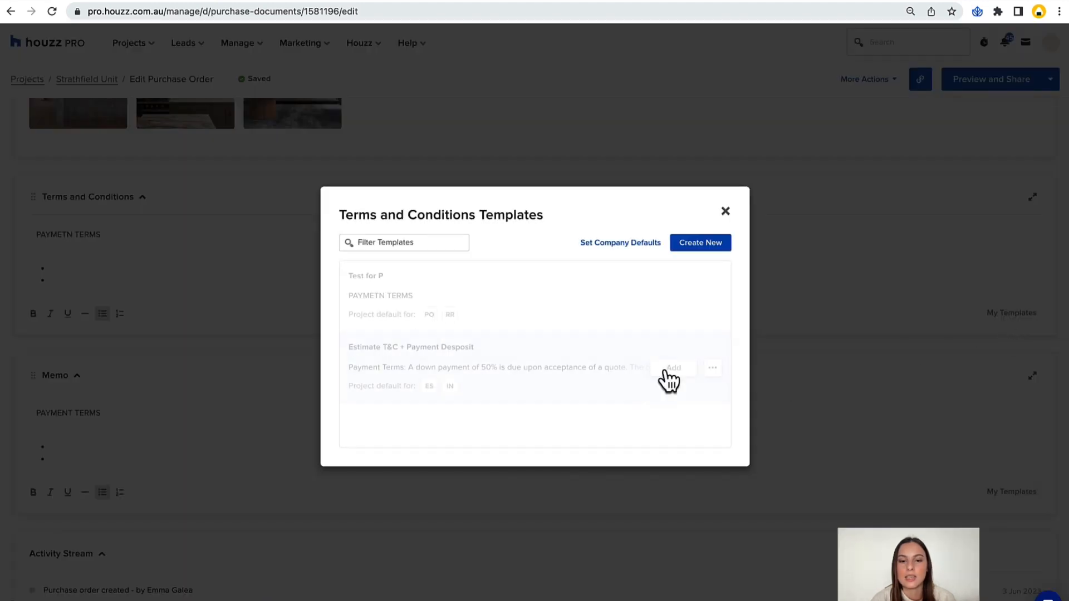
left_click(685, 369)
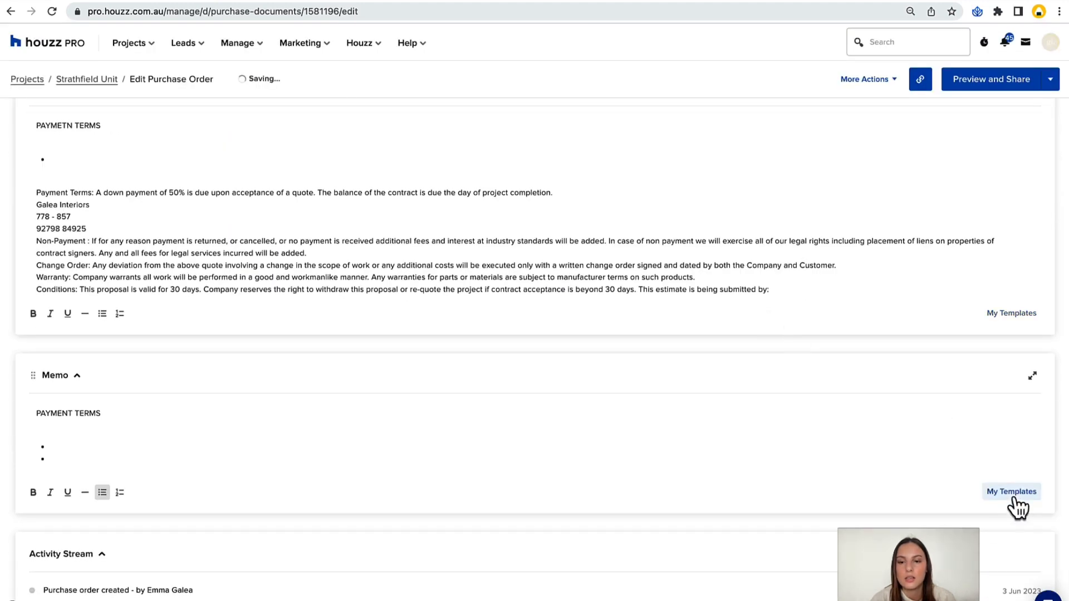
left_click(1012, 494)
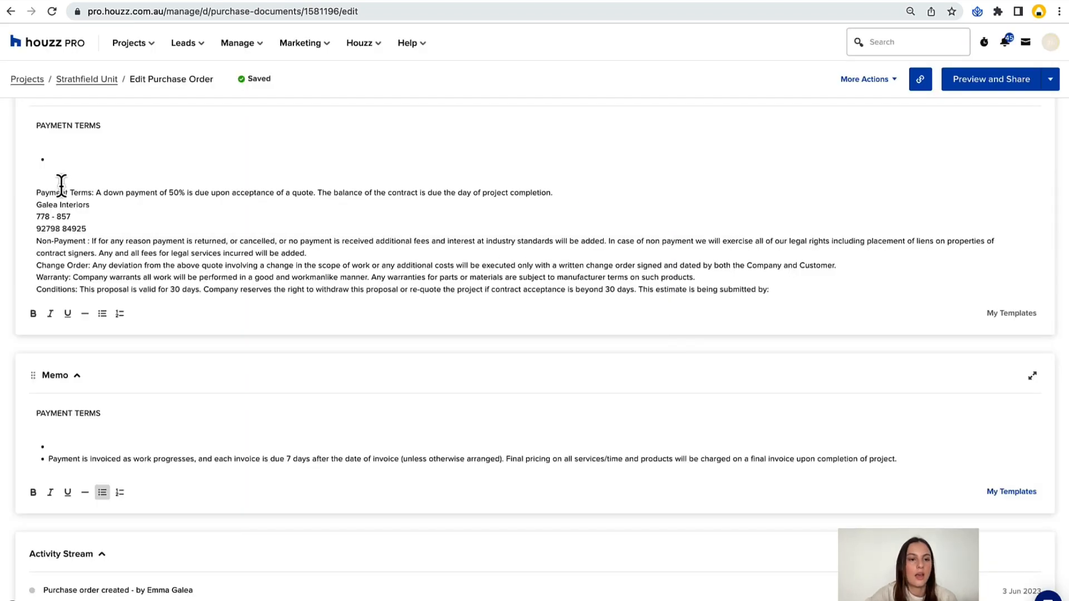
Delete the old "PAYMETN TERMS" heading and empty bullets above the inserted template text in the terms and conditions.
left_click_drag(54, 183, 9, 10)
key("BackSpace")
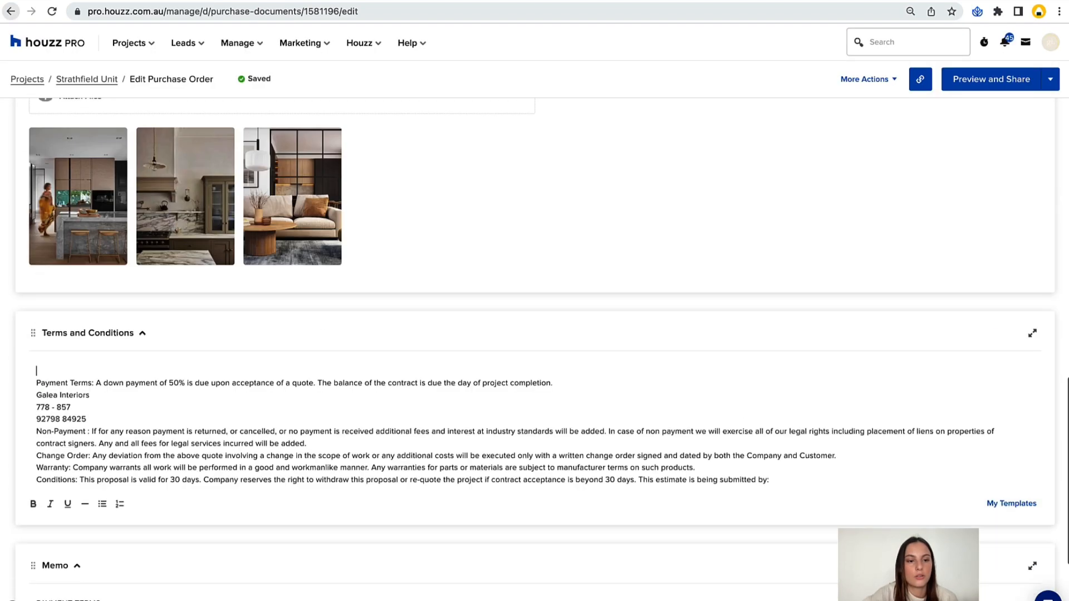
Remove the blank line above the terms and conditions text, and the blank line and empty bullet under the memo's PAYMENT TERMS heading.
key("BackSpace")
scroll(45, 408, "down", 3)
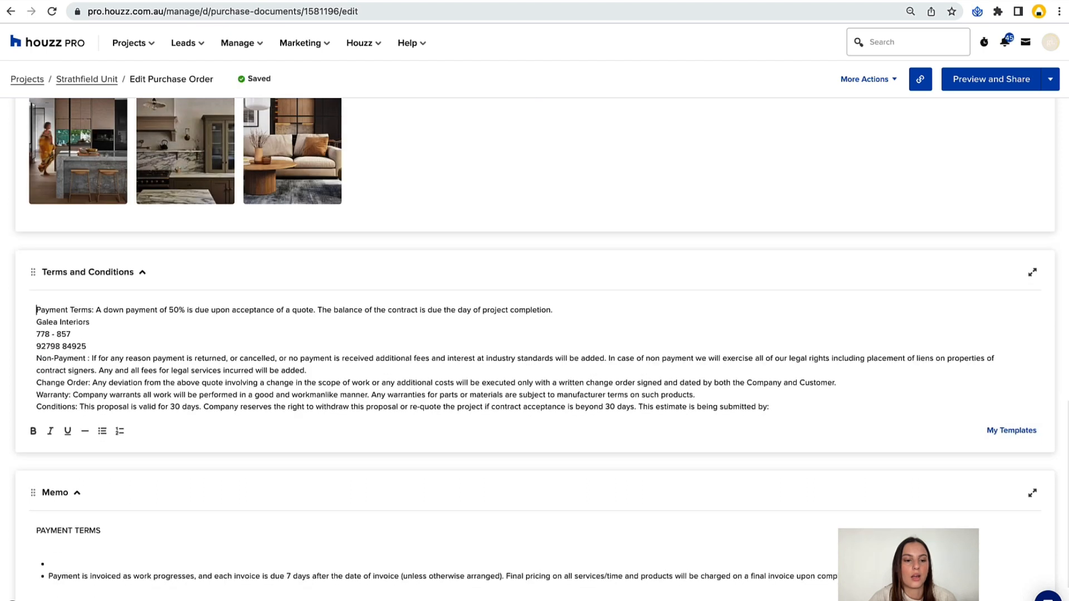
left_click(43, 483)
key("shift+Up")
key("shift+Up")
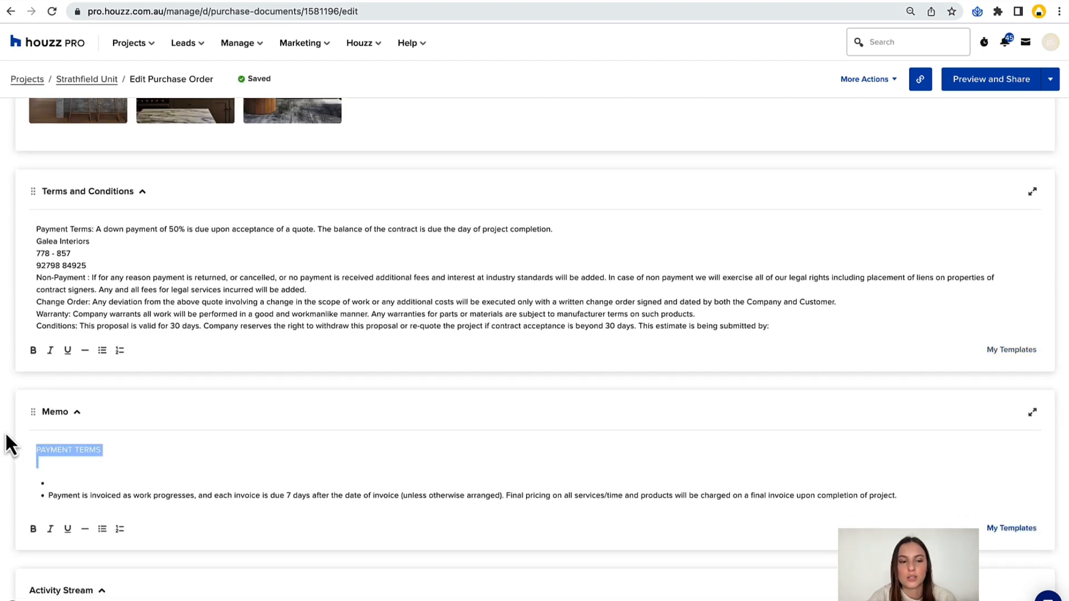
left_click(57, 478)
key("BackSpace")
key("BackSpace")
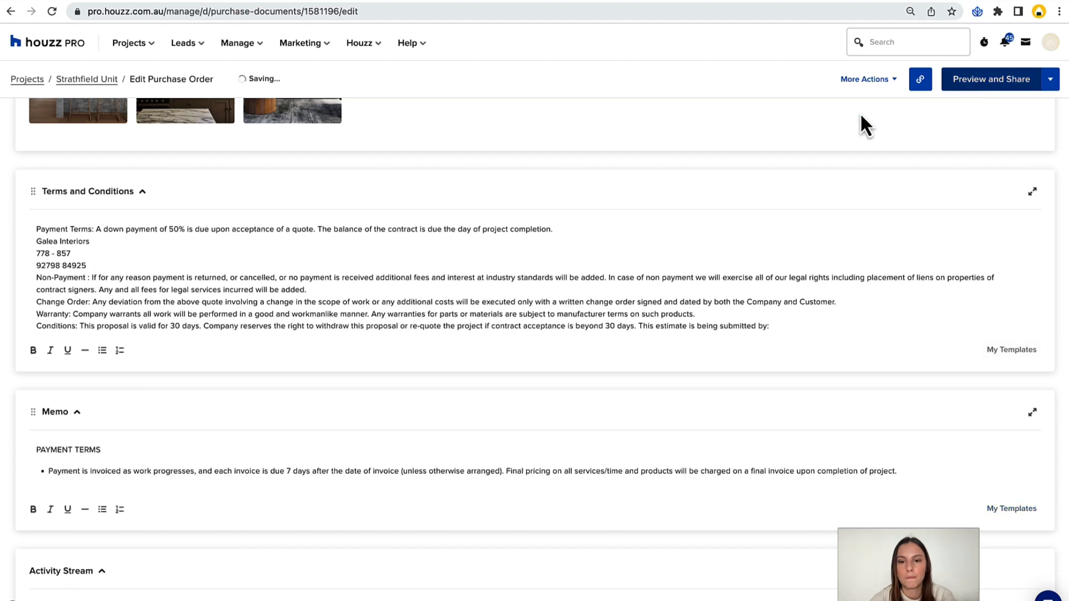
Share the purchase order by email with the default subject and message, entering the recipient's email address, and close the confirmation.
left_click(1010, 90)
left_click(1027, 89)
left_click(561, 245)
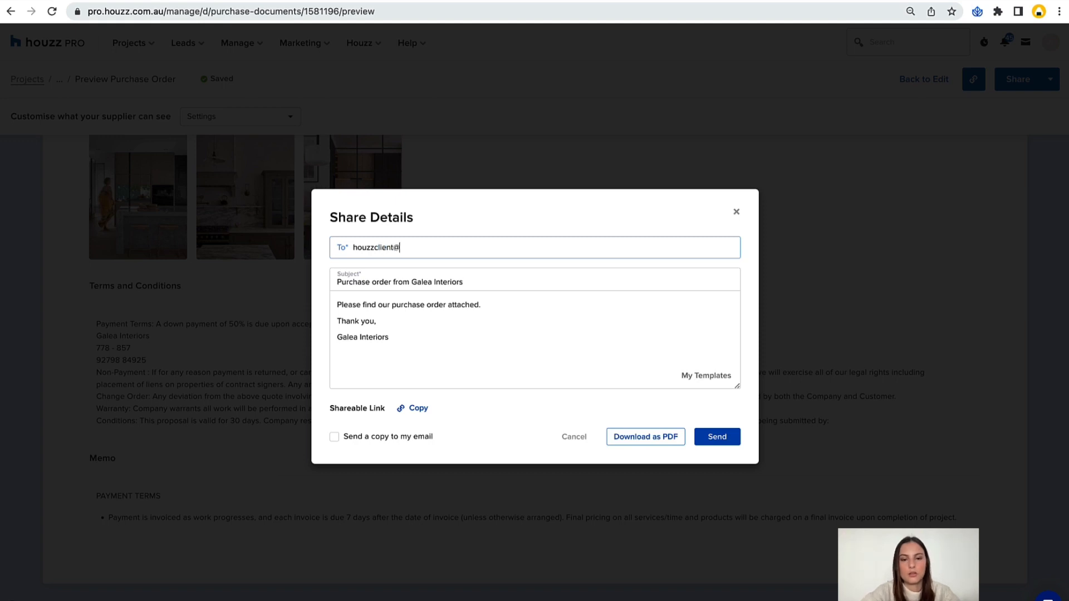
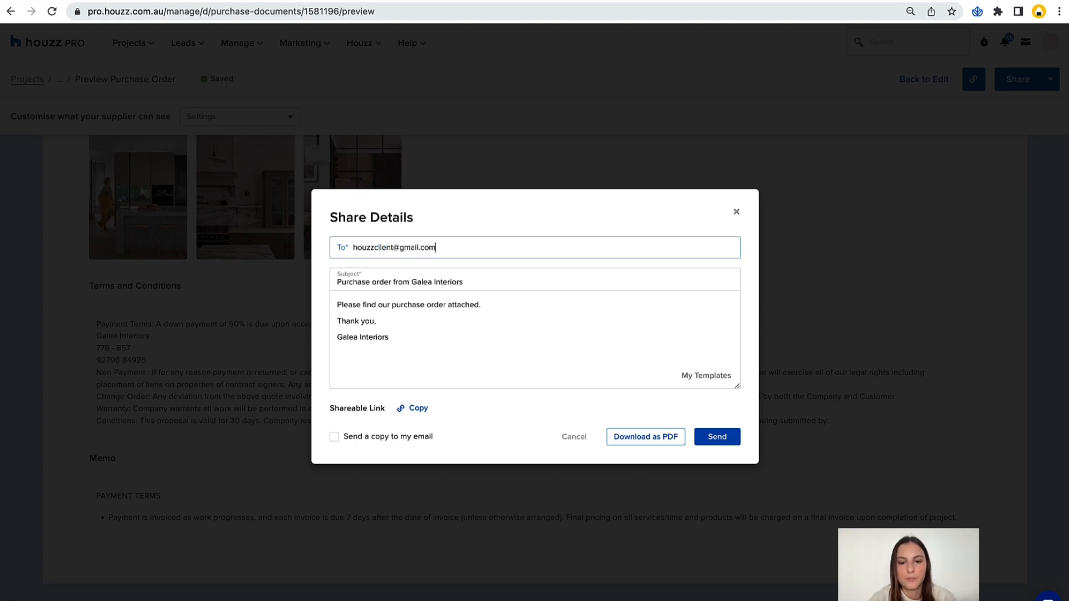
left_click(720, 440)
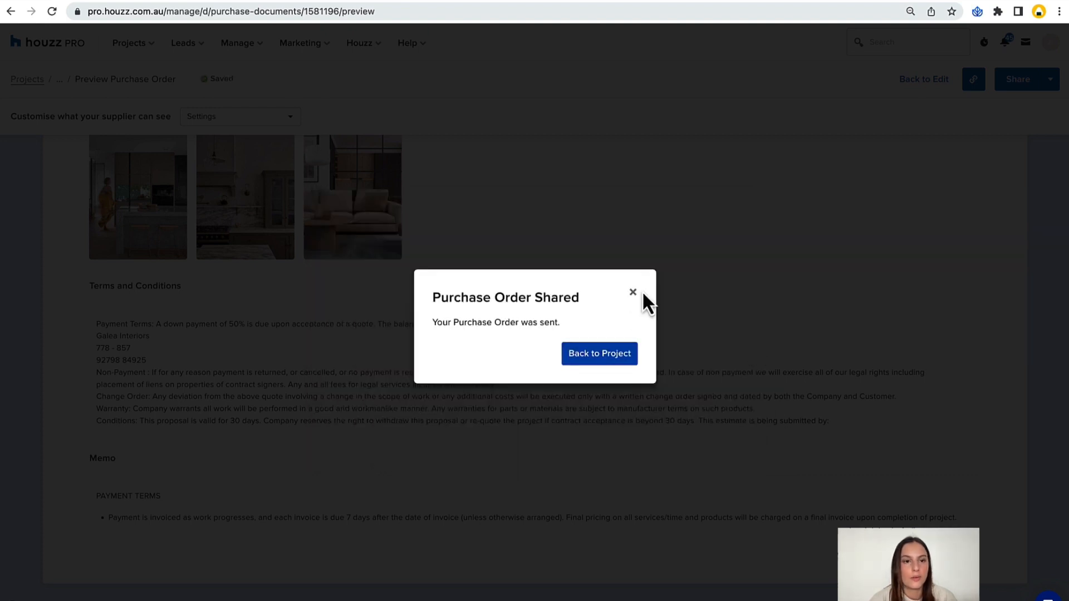
left_click(632, 292)
scroll(704, 252, "up", 5)
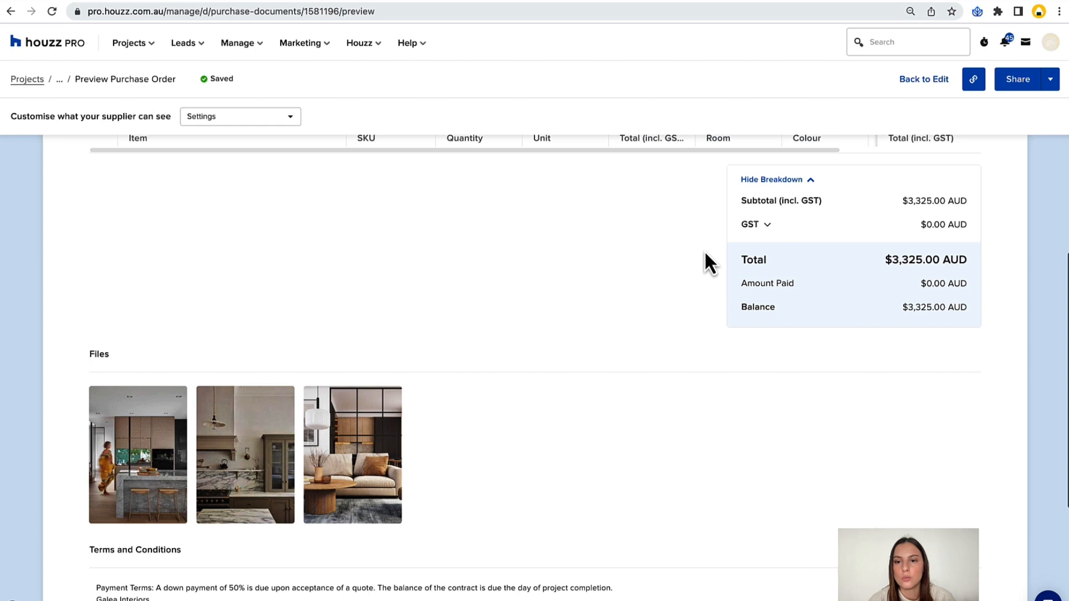
scroll(704, 250, "up", 5)
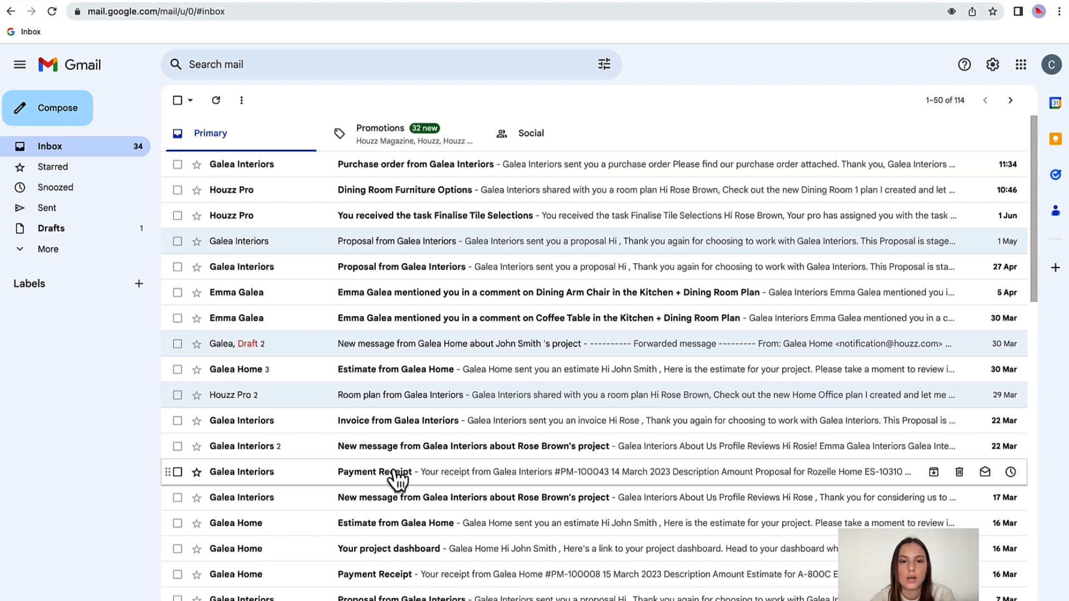
In the recipient's Gmail inbox, open the "Purchase order from Galea Interiors" email and follow its link to the purchase order.
left_click(424, 167)
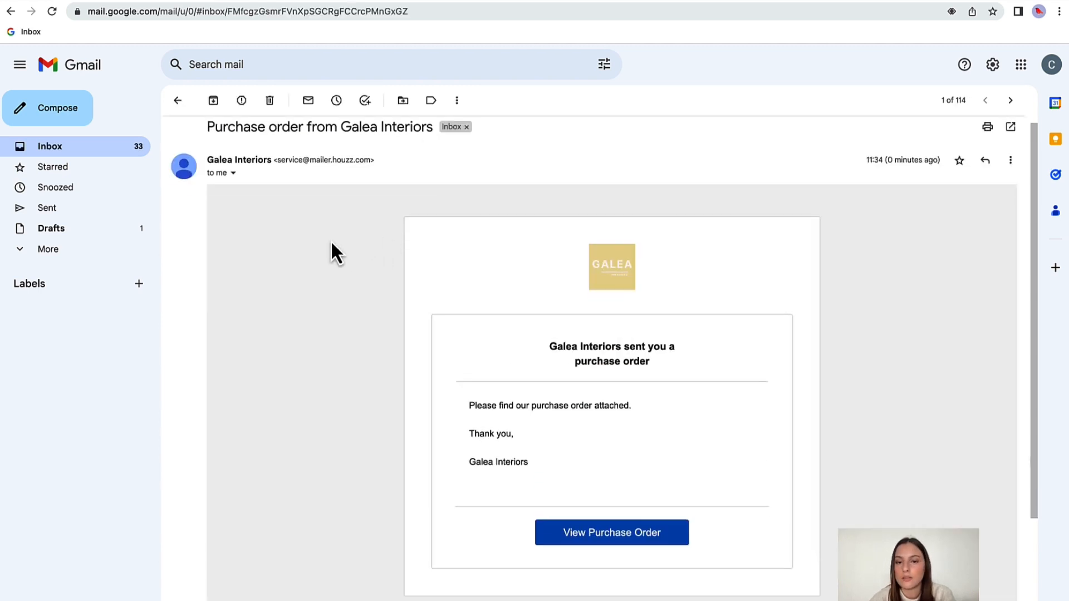
scroll(331, 244, "down", 1)
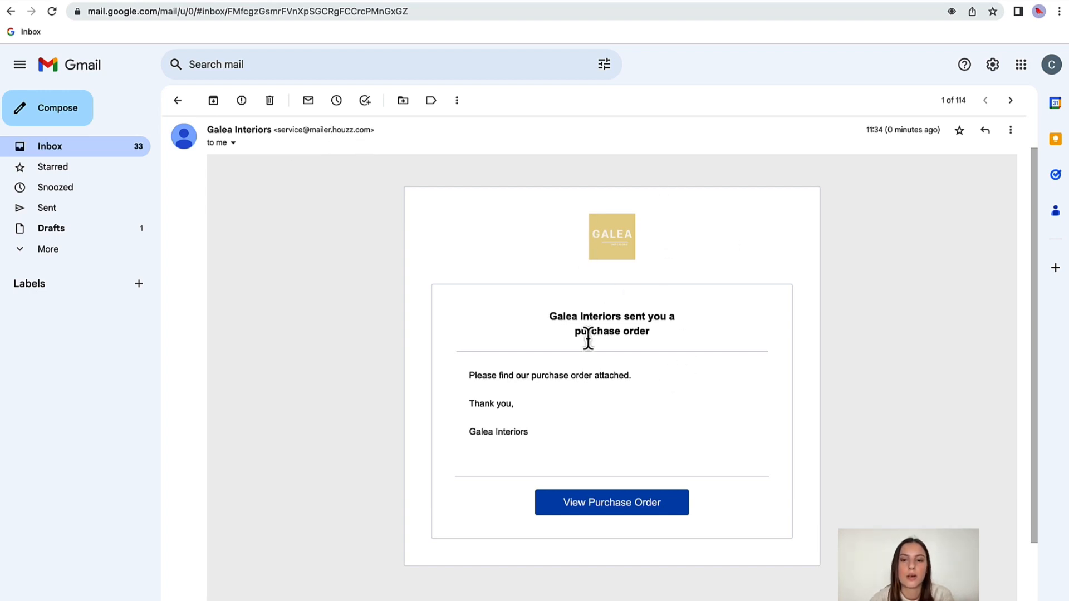
scroll(662, 341, "down", 3)
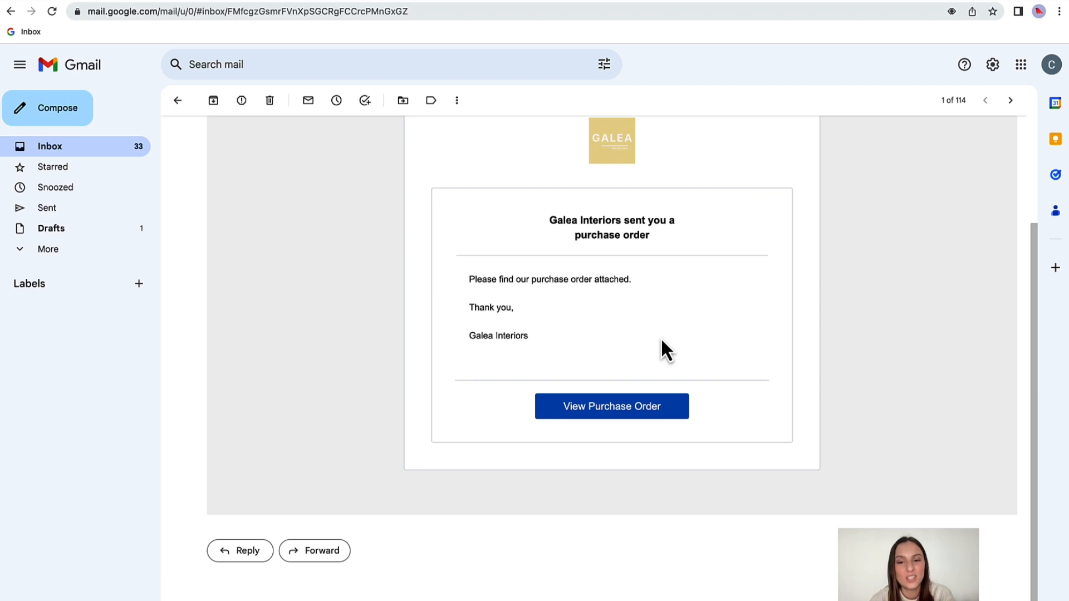
scroll(582, 279, "up", 1)
scroll(787, 302, "down", 1)
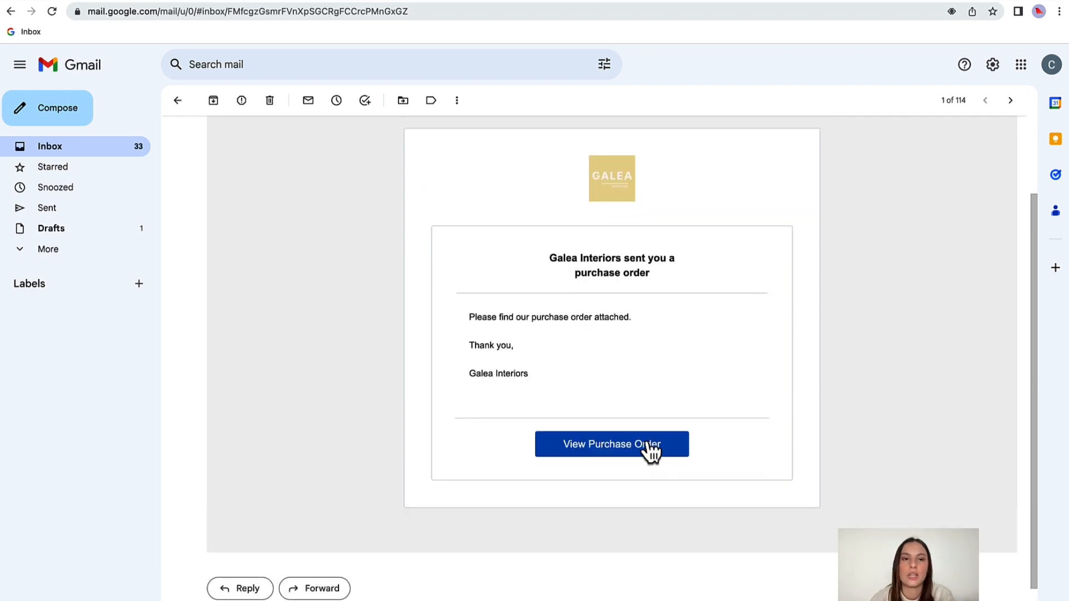
left_click(639, 443)
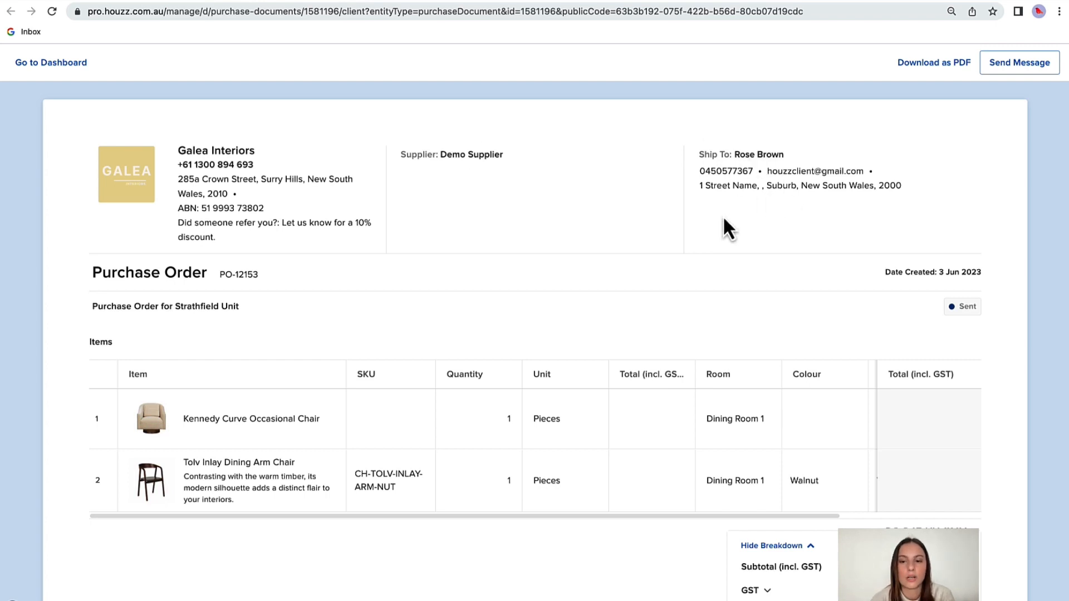
Review the received purchase order's item columns, totals and attached files.
scroll(722, 215, "down", 2)
scroll(493, 414, "right", 3)
scroll(546, 361, "left", 3)
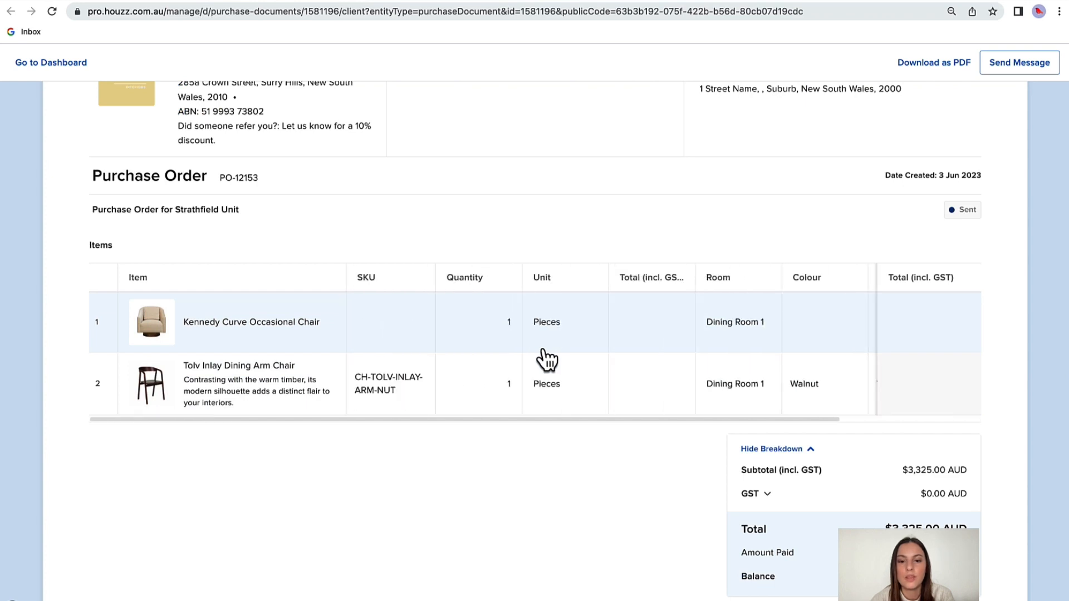
scroll(537, 430, "down", 8)
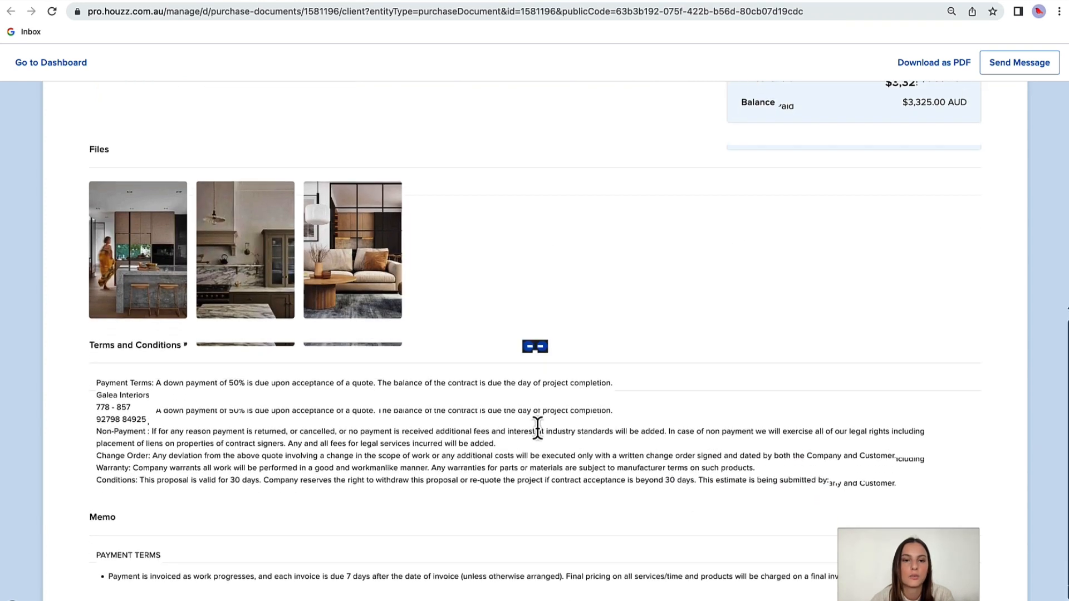
Open the Living Room Inspo attachment, bring up its downloadable full-size image, and return to the purchase order.
left_click(332, 262)
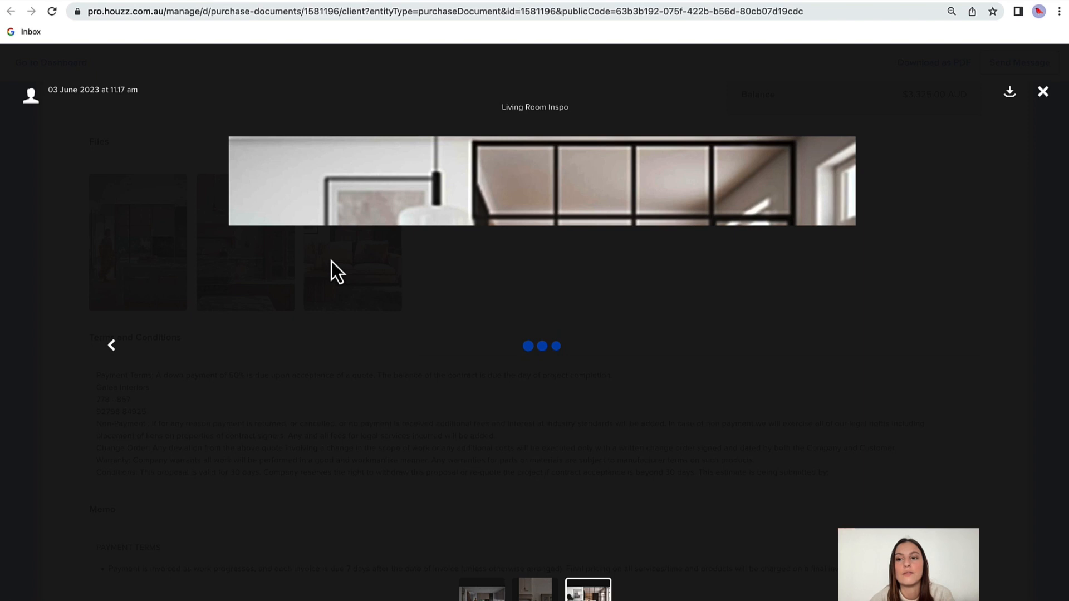
left_click(1005, 94)
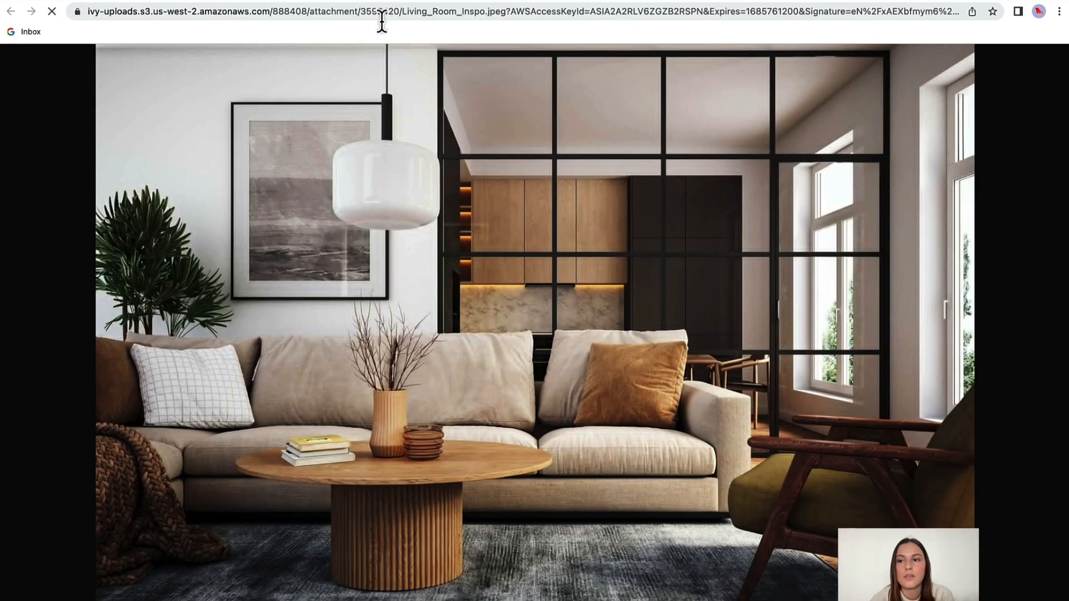
left_click(313, 0)
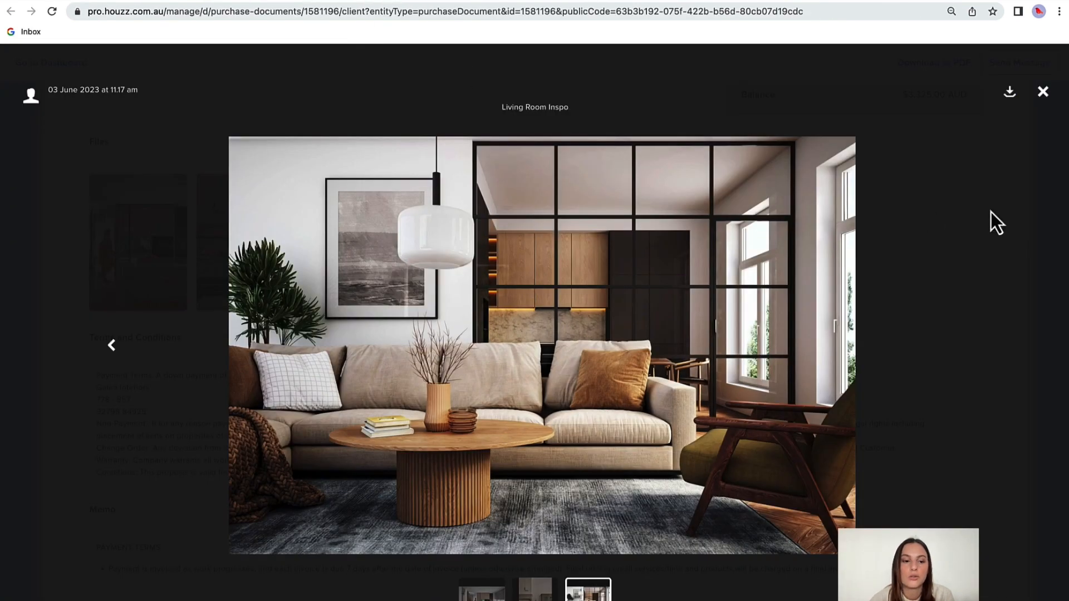
left_click(1042, 95)
Check the terms and memo of the received purchase order and download the document as a PDF.
scroll(928, 156, "down", 2)
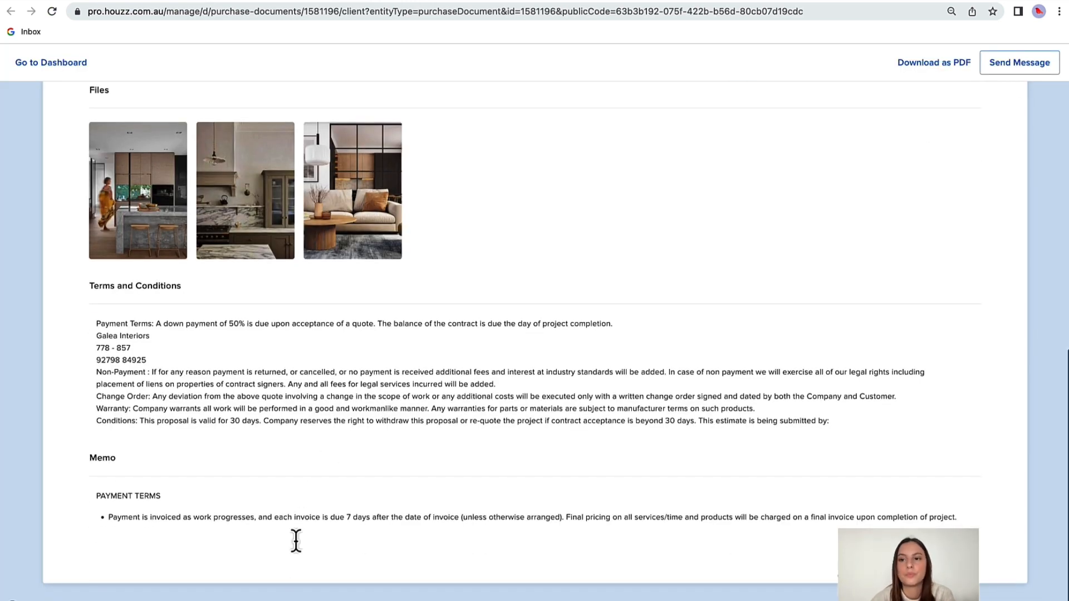
scroll(687, 504, "up", 6)
scroll(688, 502, "up", 3)
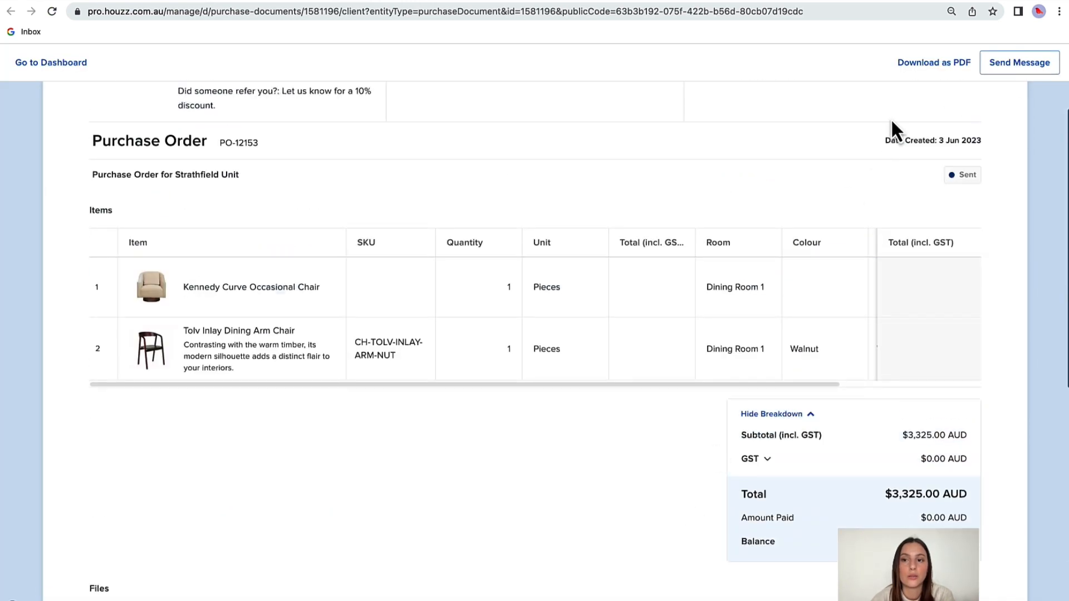
left_click(929, 73)
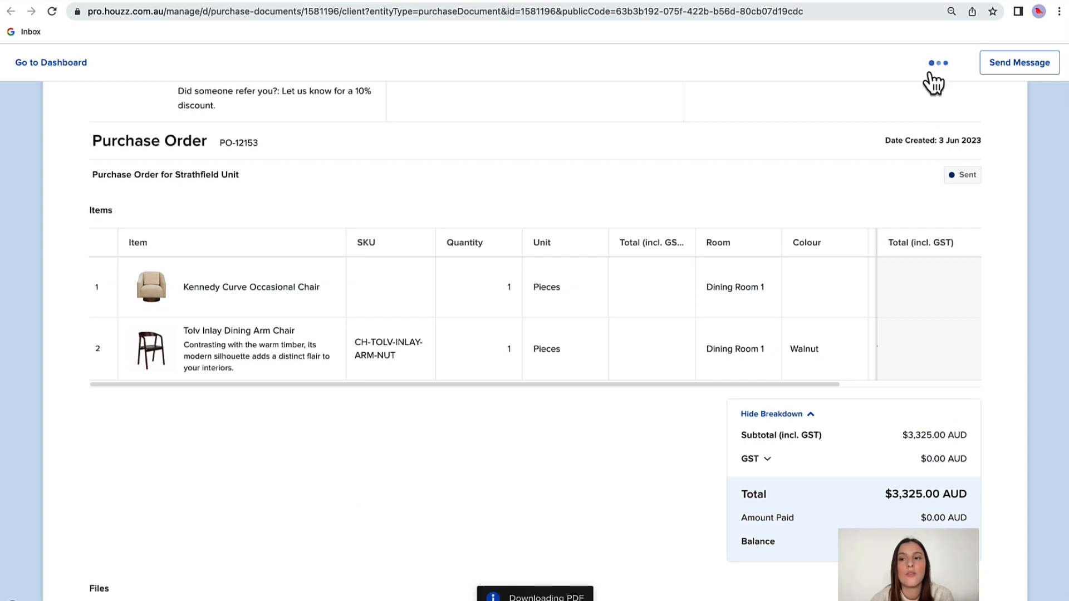
Send the message "Hey, the prices are wrong. Lets chat call me on" followed by a phone number from the purchase order.
left_click(1025, 79)
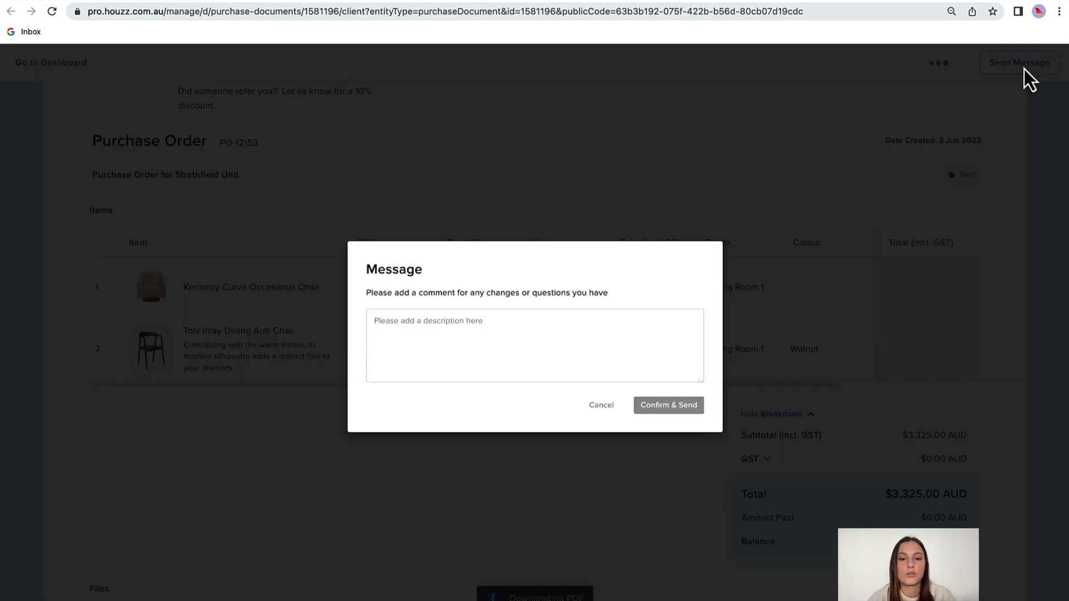
left_click(504, 350)
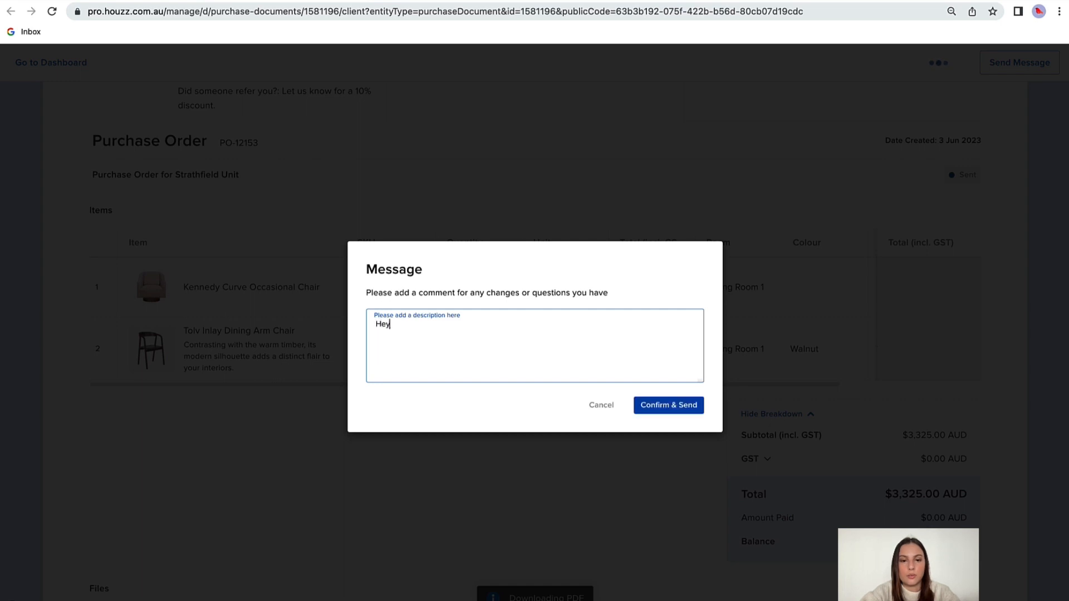
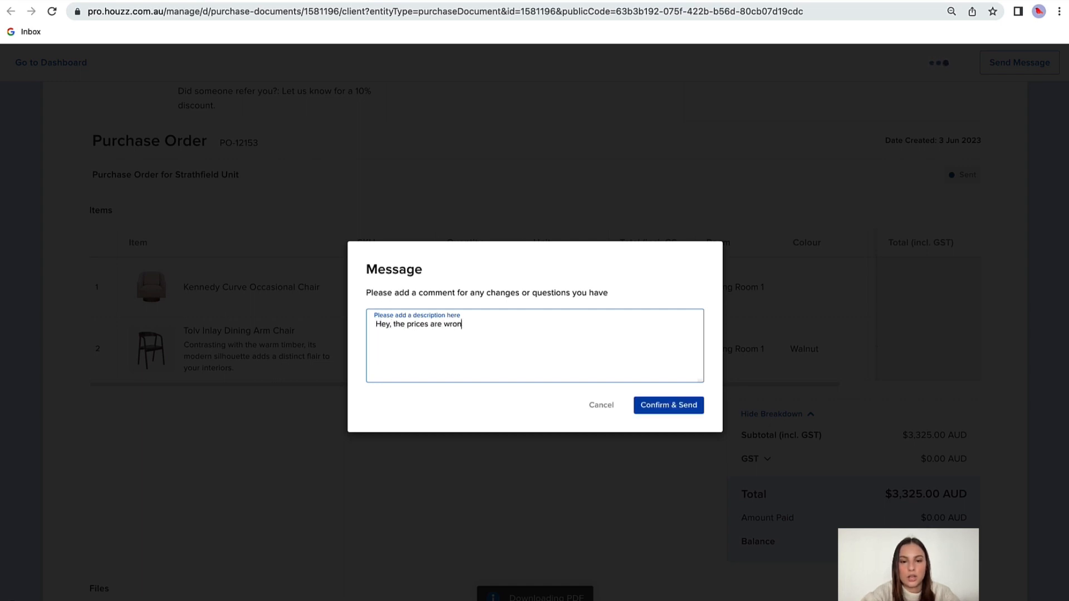
left_click(664, 397)
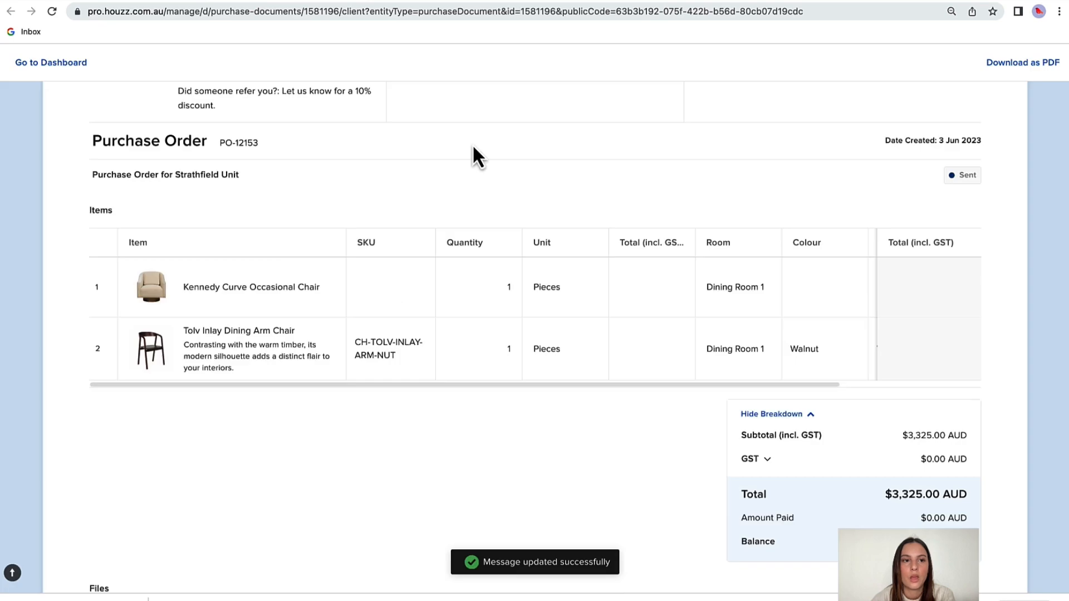
Return to the Houzz Pro purchase order preview and mark the message about wrong prices as resolved.
left_click(47, 10)
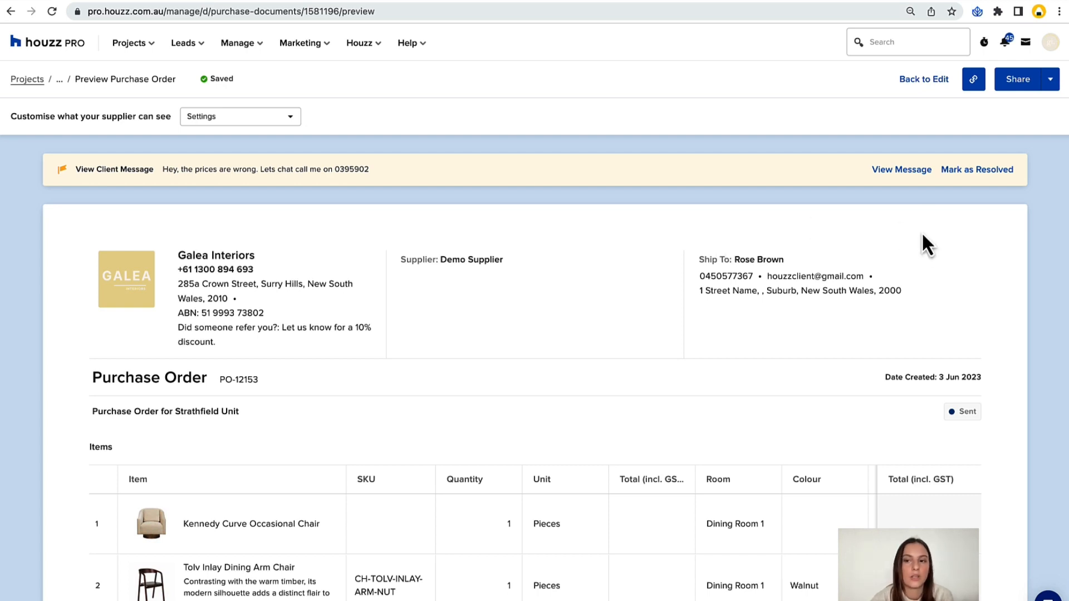
left_click(967, 172)
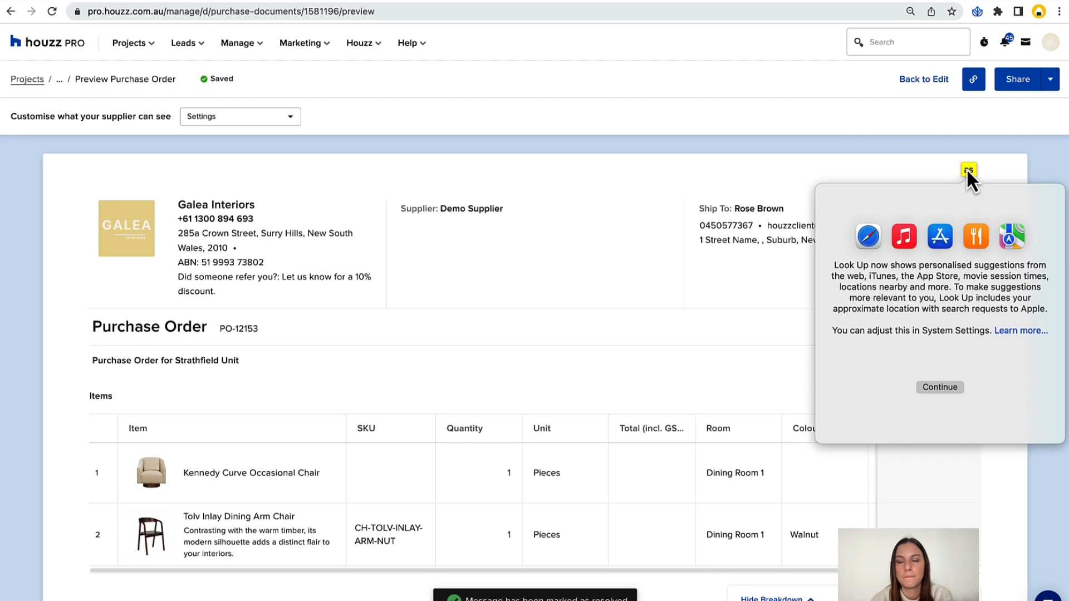
left_click(966, 169)
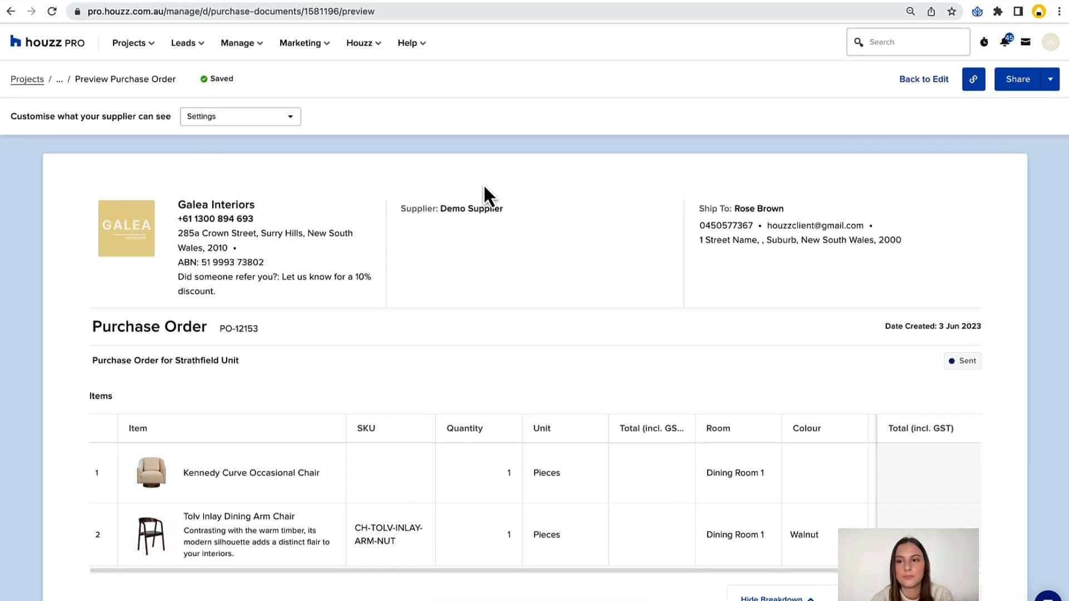
Return to editing the purchase order and look through its company info fields, including the additional fields.
left_click(923, 84)
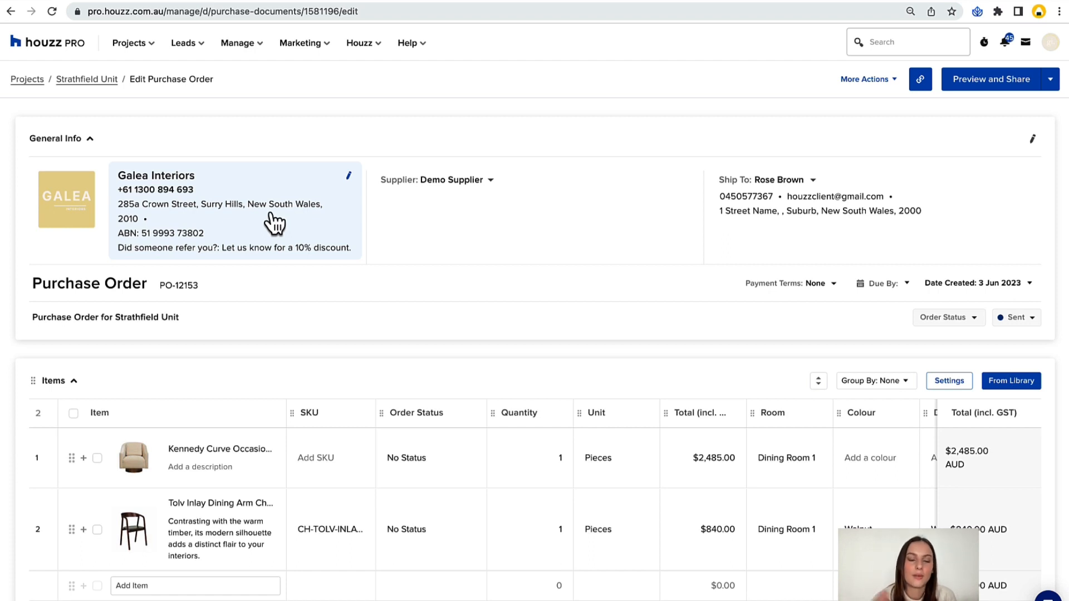
left_click(349, 176)
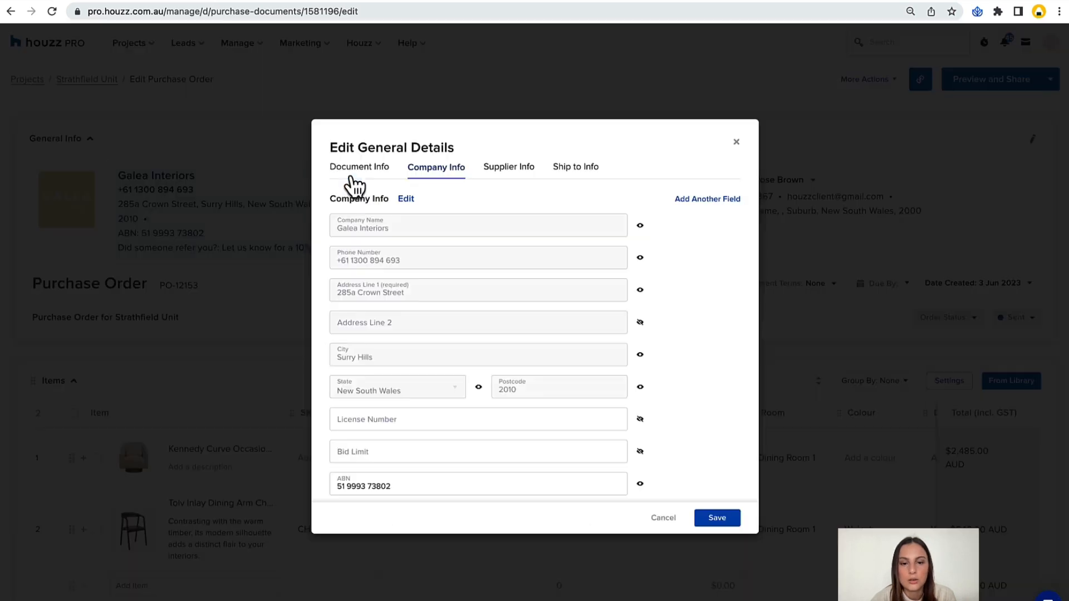
scroll(670, 256, "down", 2)
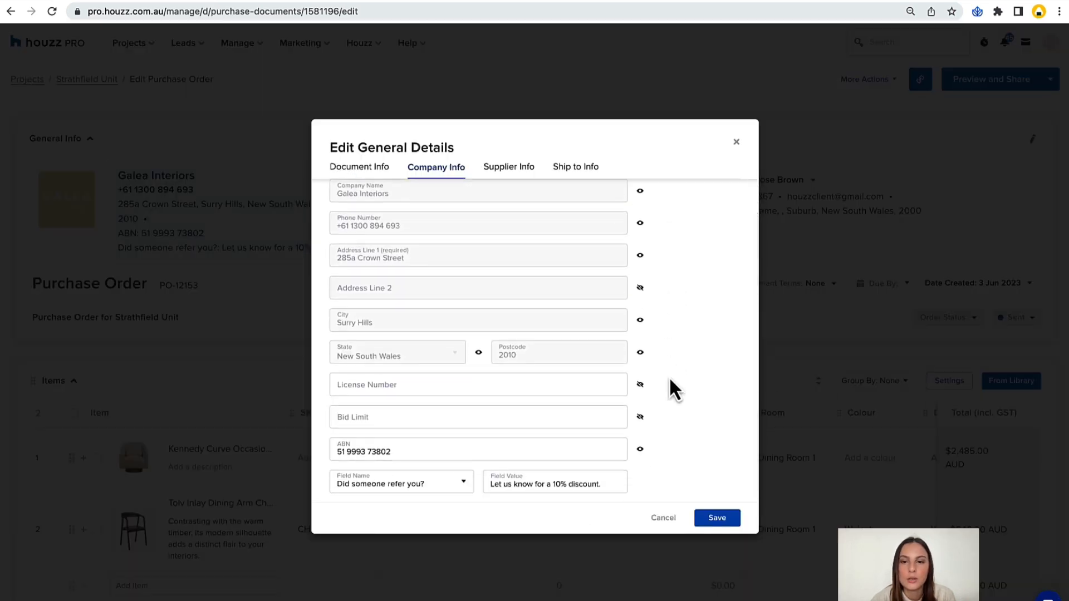
scroll(670, 389, "up", 2)
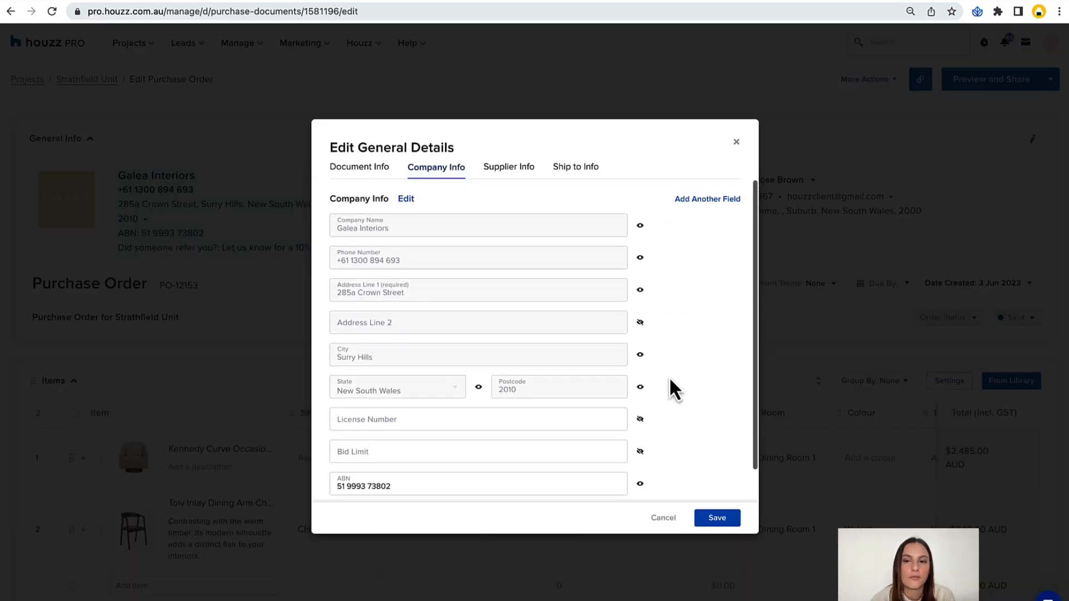
left_click(693, 201)
left_click(415, 483)
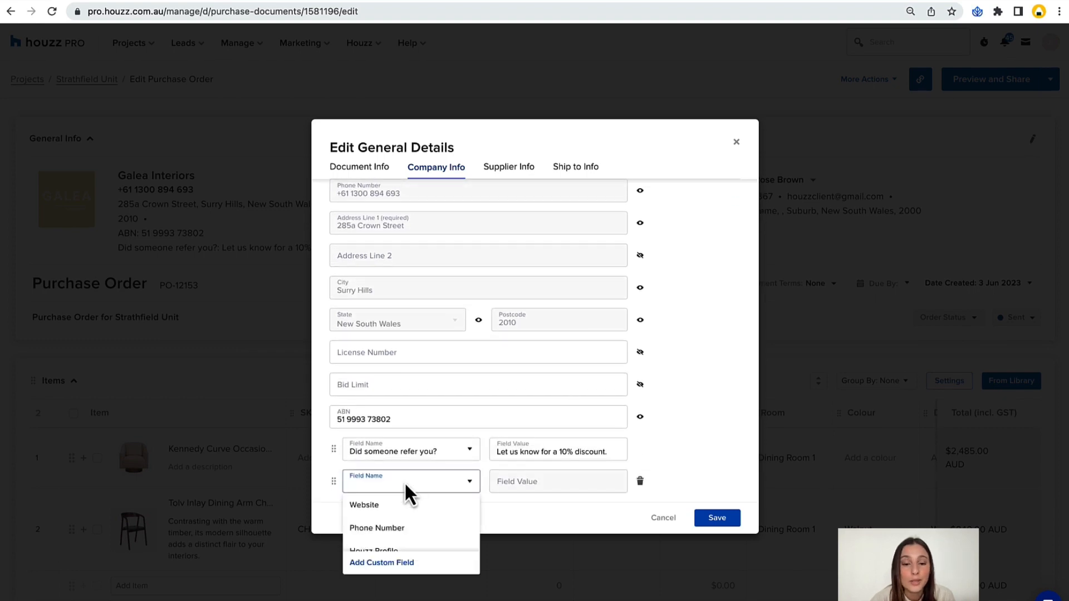
scroll(402, 512, "down", 2)
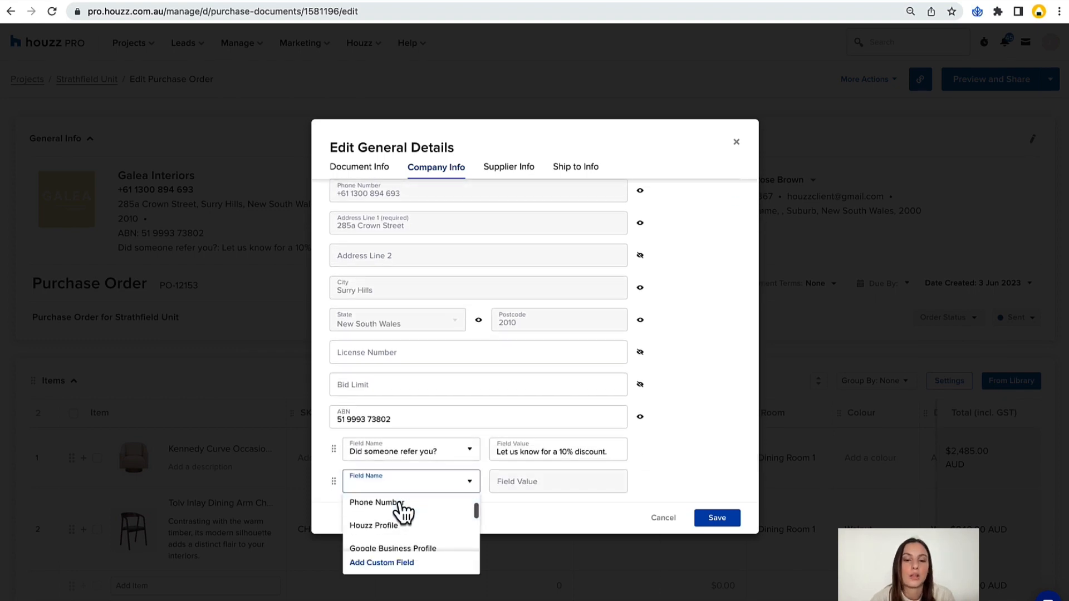
left_click(401, 504)
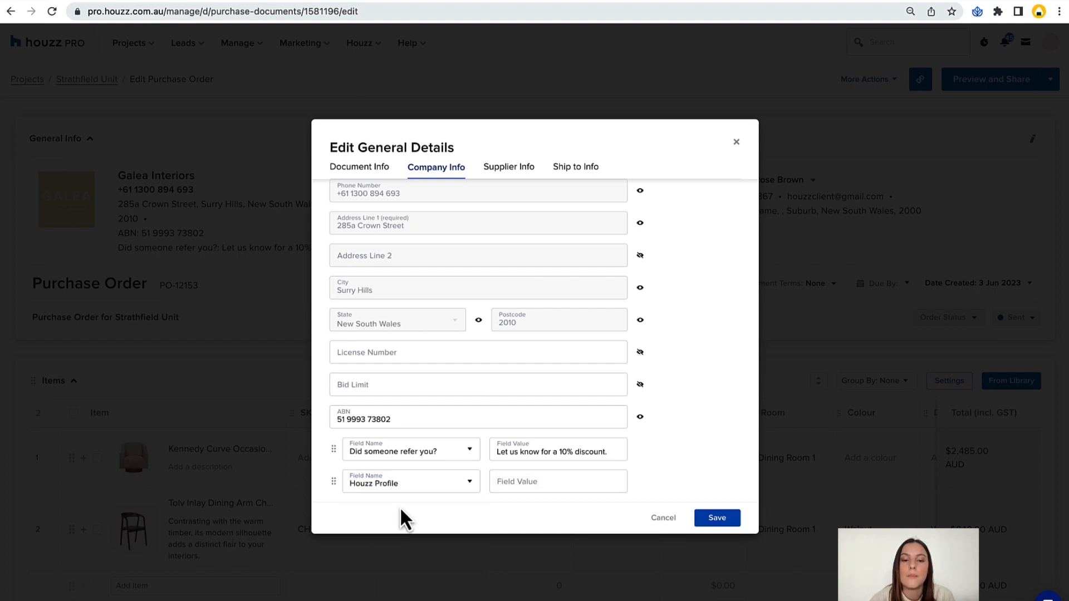
left_click(416, 486)
scroll(392, 533, "down", 4)
scroll(394, 536, "down", 2)
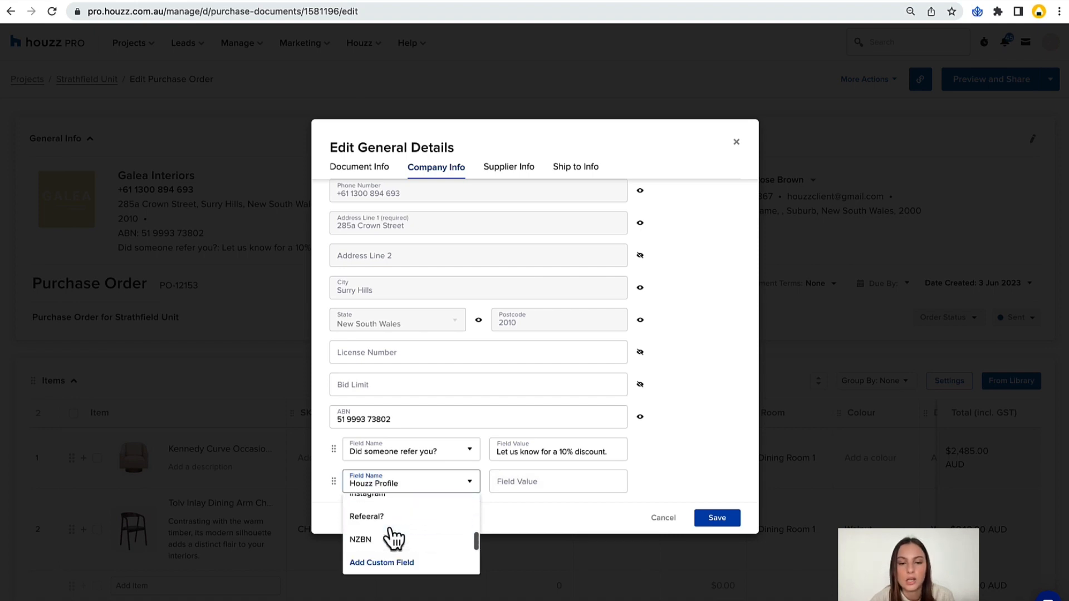
left_click(388, 565)
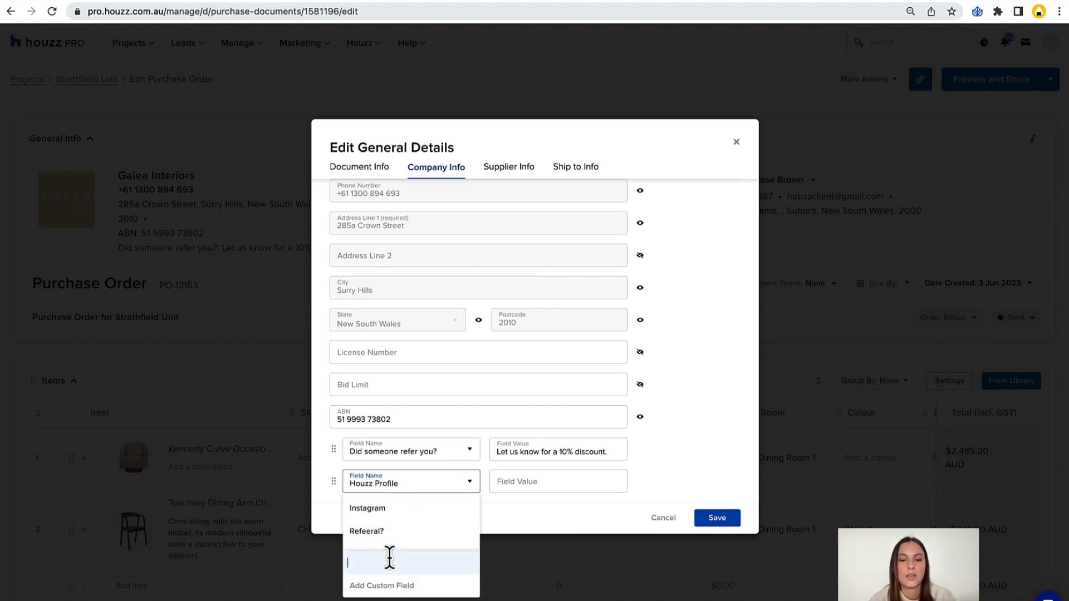
key("Escape")
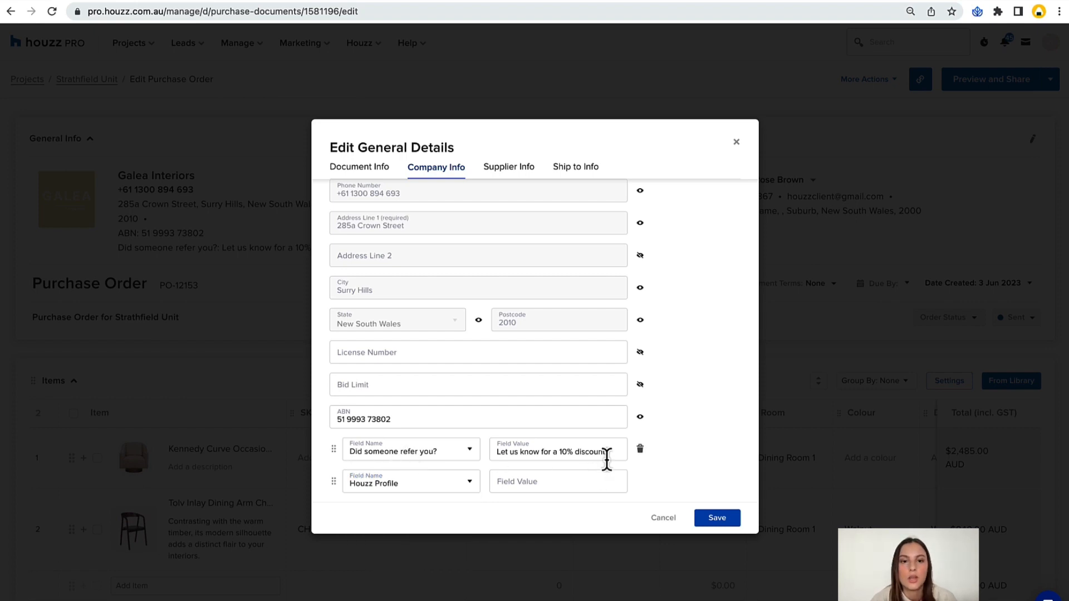
left_click(737, 146)
Open the Galea Interiors public profile, copy its web address and return to the purchase order.
left_click(1051, 41)
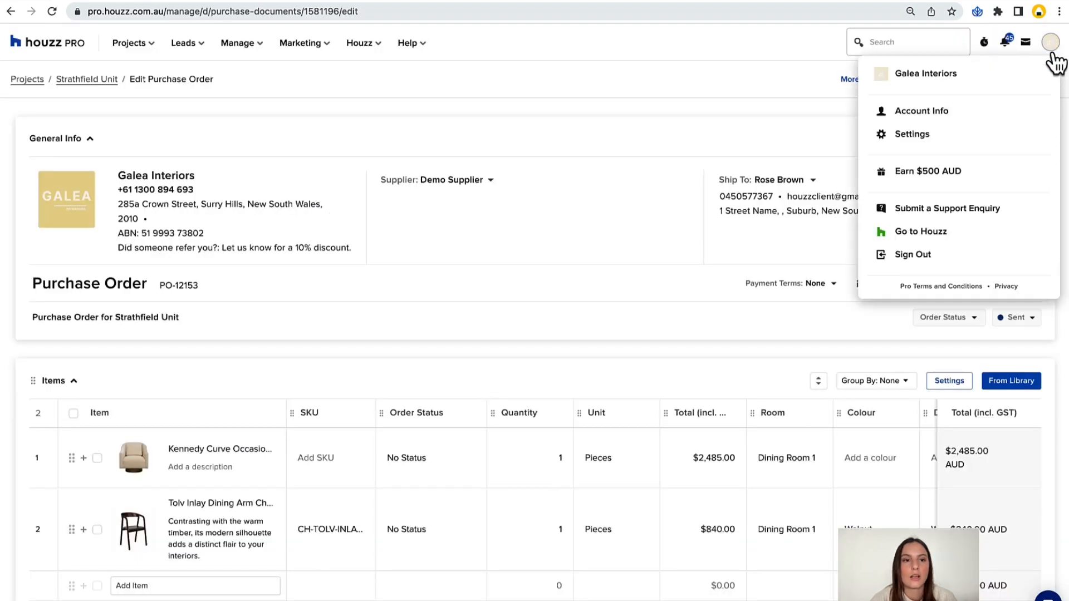
left_click(973, 91)
left_click(301, 18)
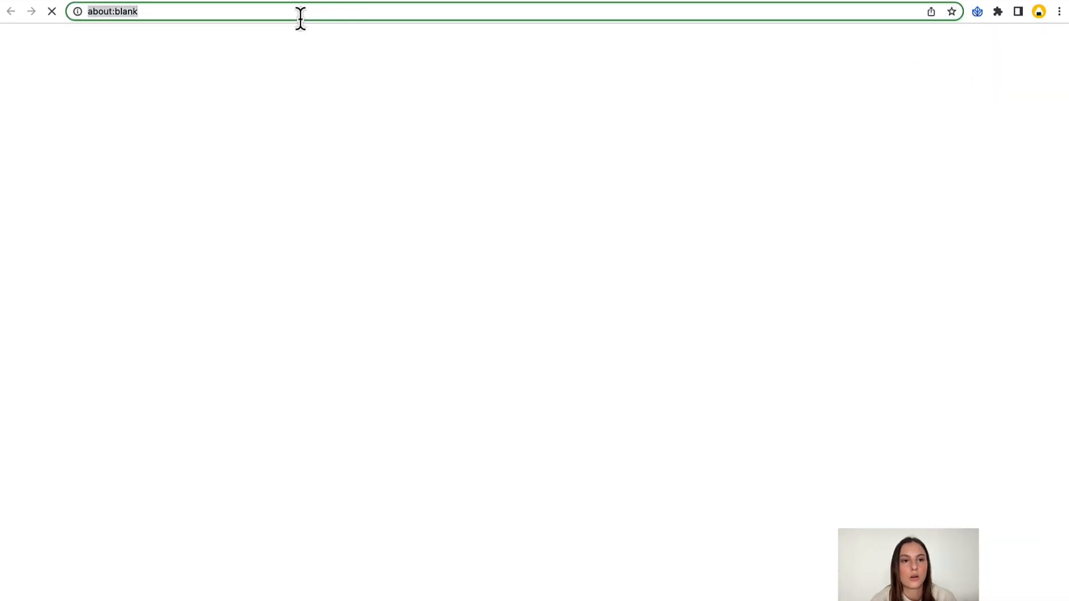
left_click(135, 1)
left_click(353, 185)
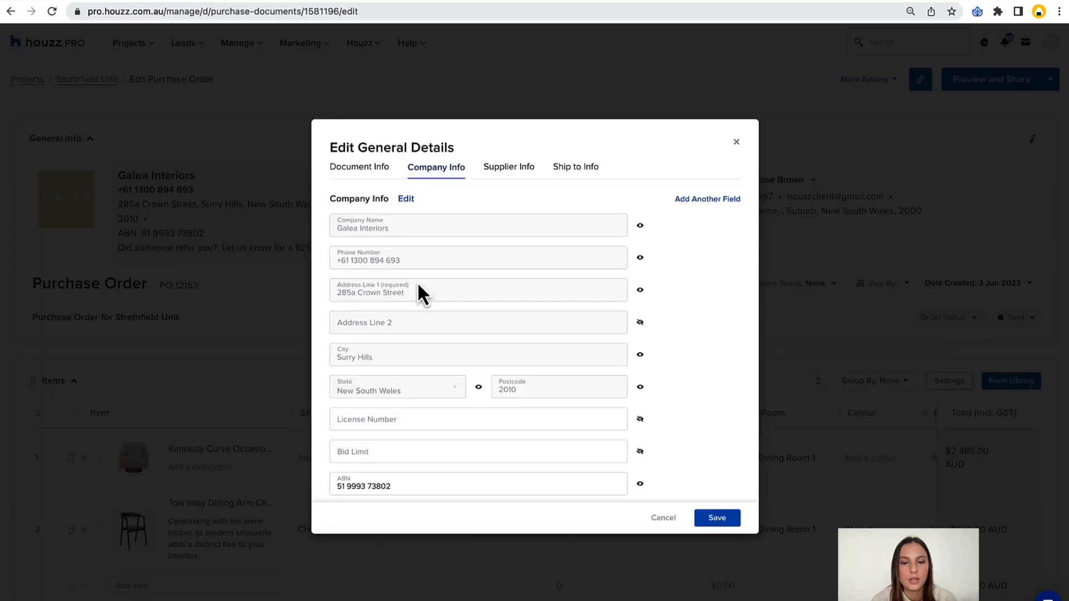
scroll(690, 214, "up", 2)
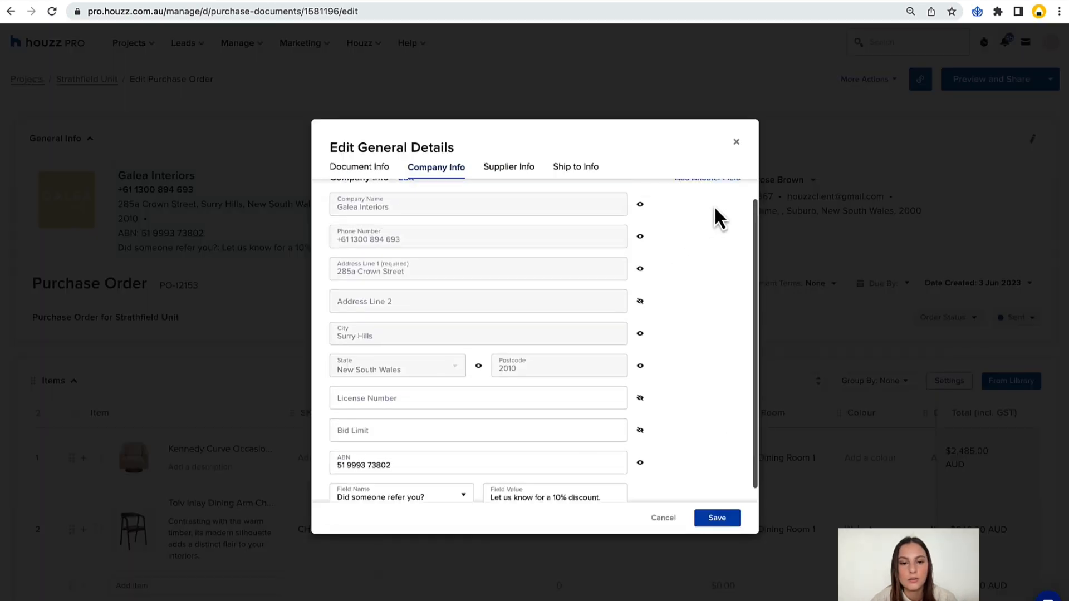
left_click(710, 200)
left_click(399, 481)
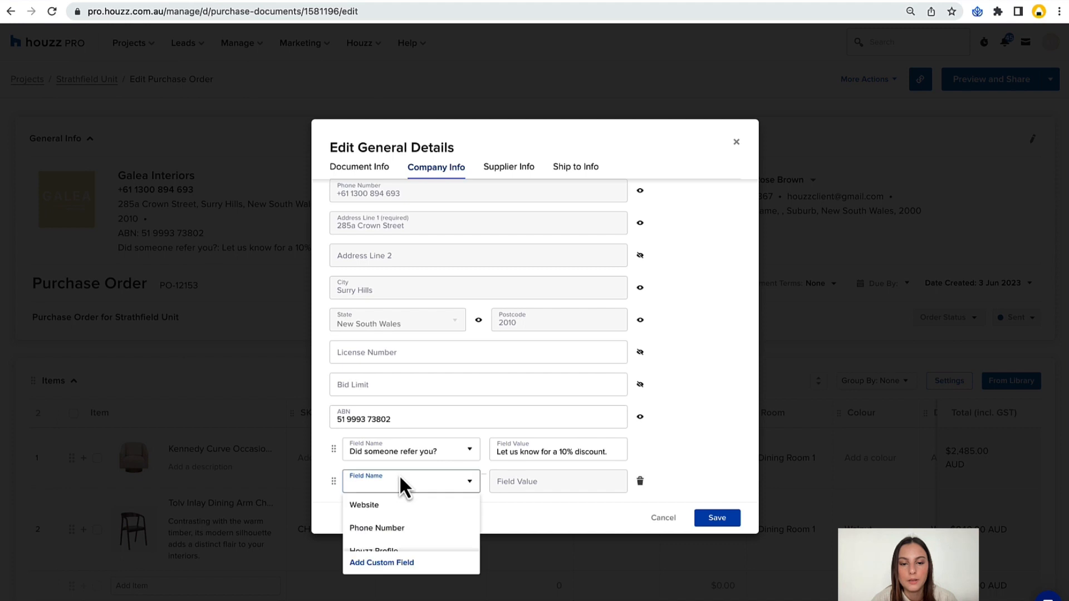
scroll(399, 516, "down", 3)
scroll(403, 521, "up", 2)
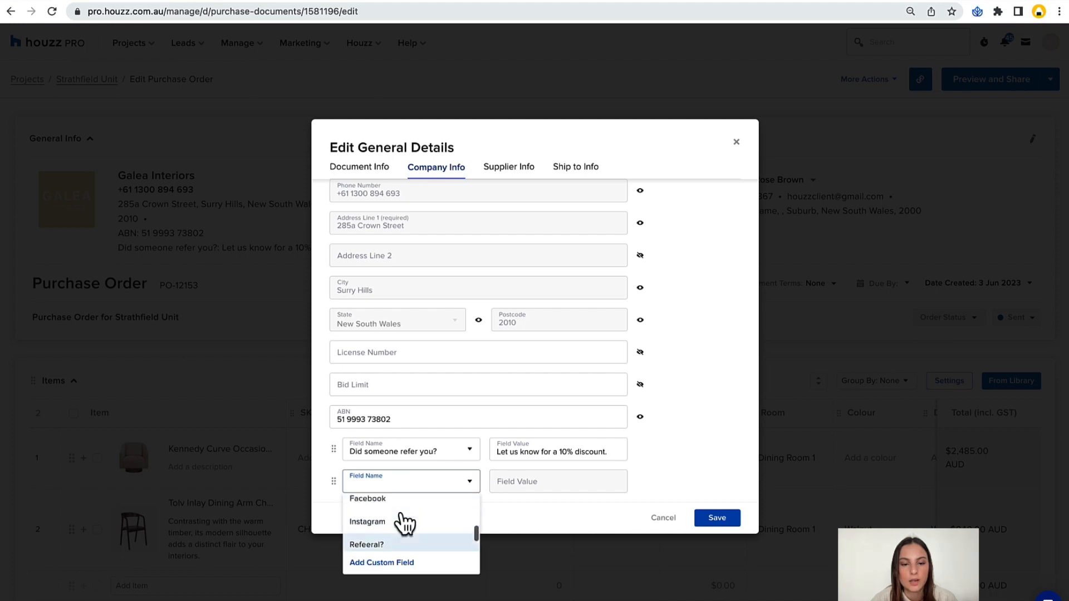
scroll(403, 523, "up", 1)
left_click(401, 520)
left_click(532, 472)
key("ctrl+v")
left_click(717, 519)
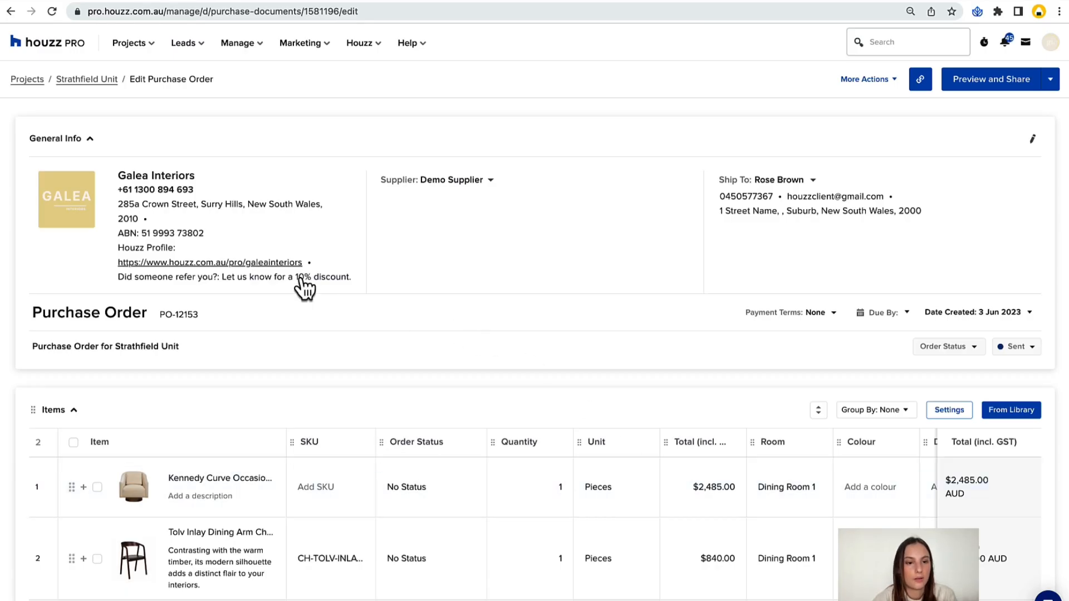
Preview the purchase order, test its Houzz Profile link, and return to editing the order.
scroll(301, 280, "down", 1)
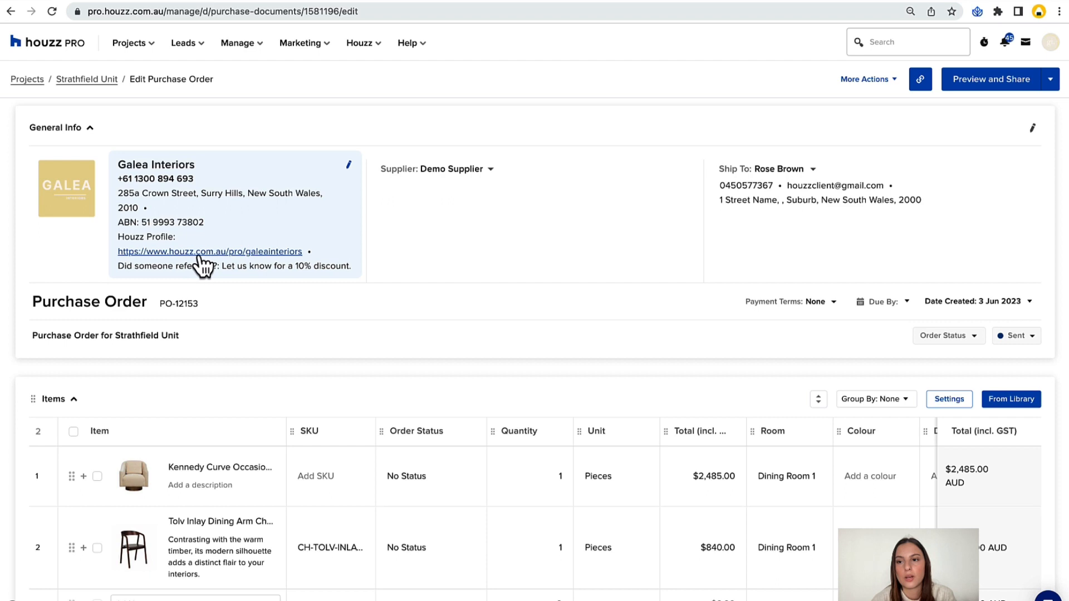
left_click(992, 84)
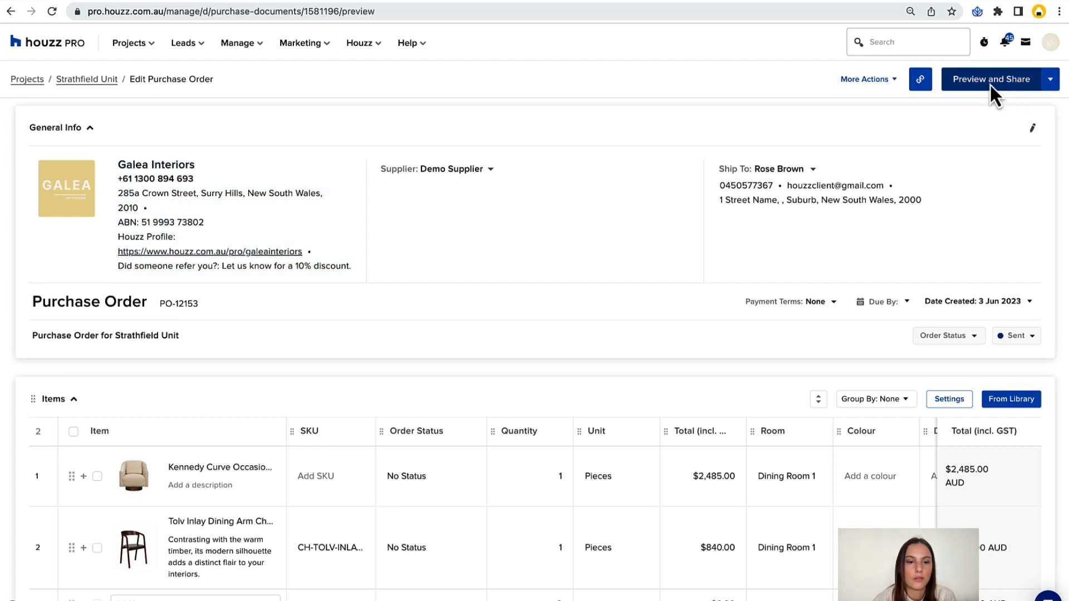
left_click(255, 280)
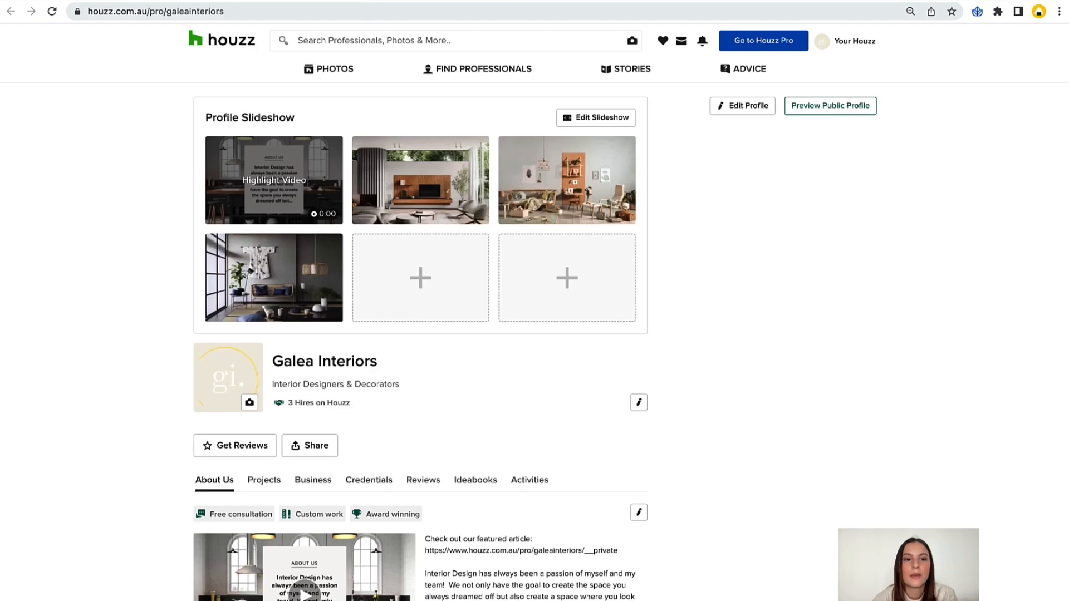
left_click(118, 0)
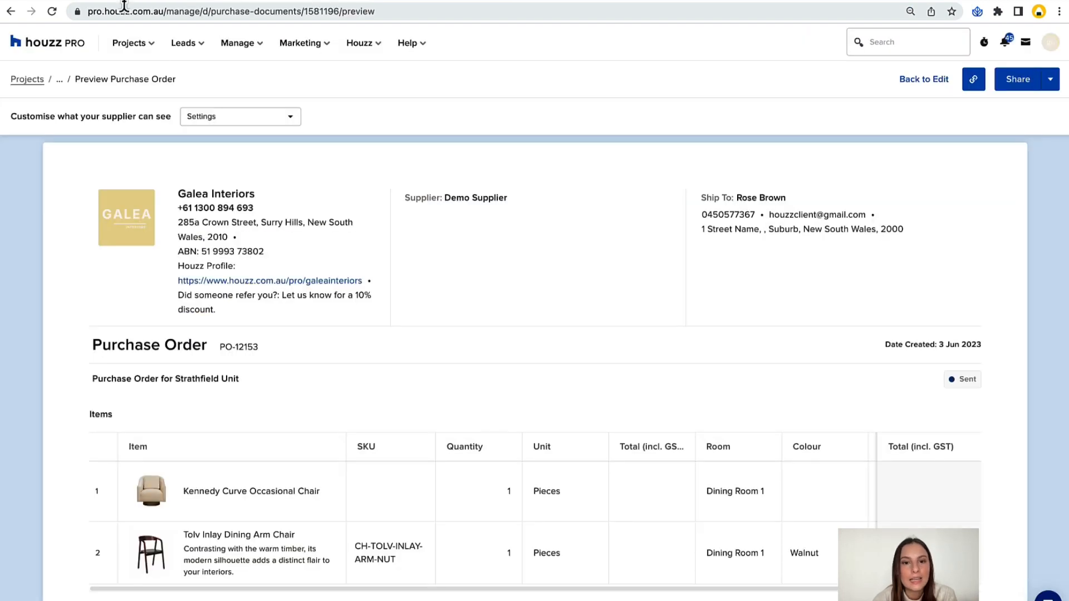
left_click(909, 82)
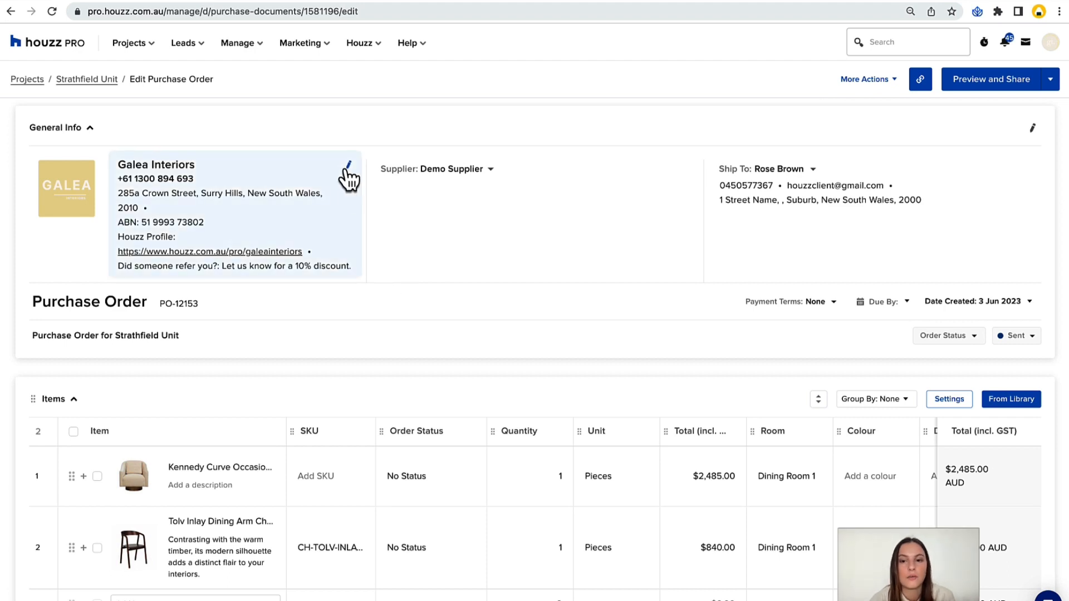
Hide the Address Line 1, phone number and company name fields in the company info and save.
left_click(348, 166)
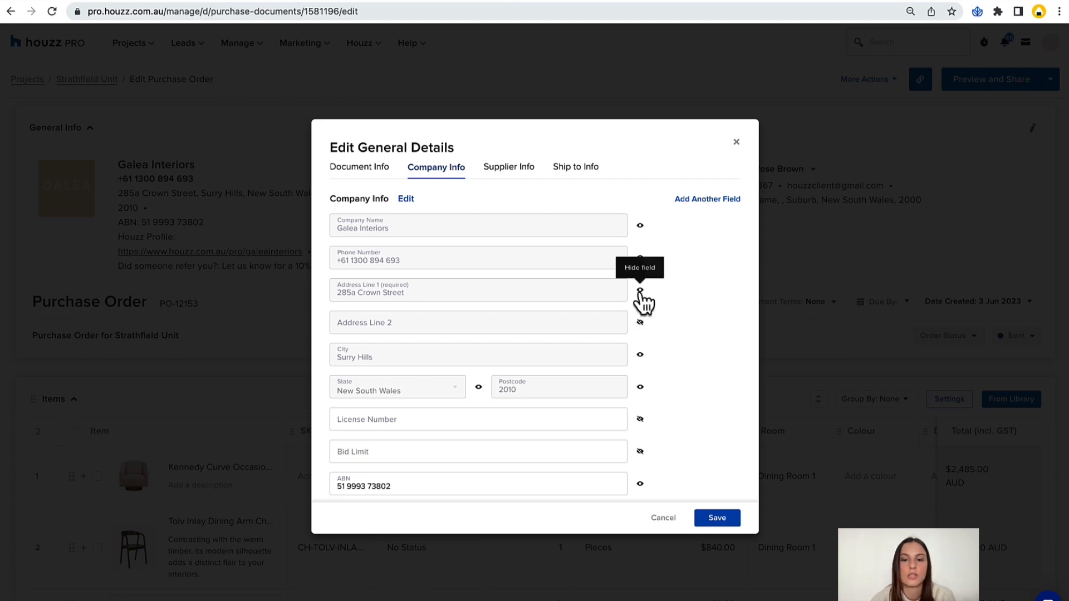
left_click(640, 291)
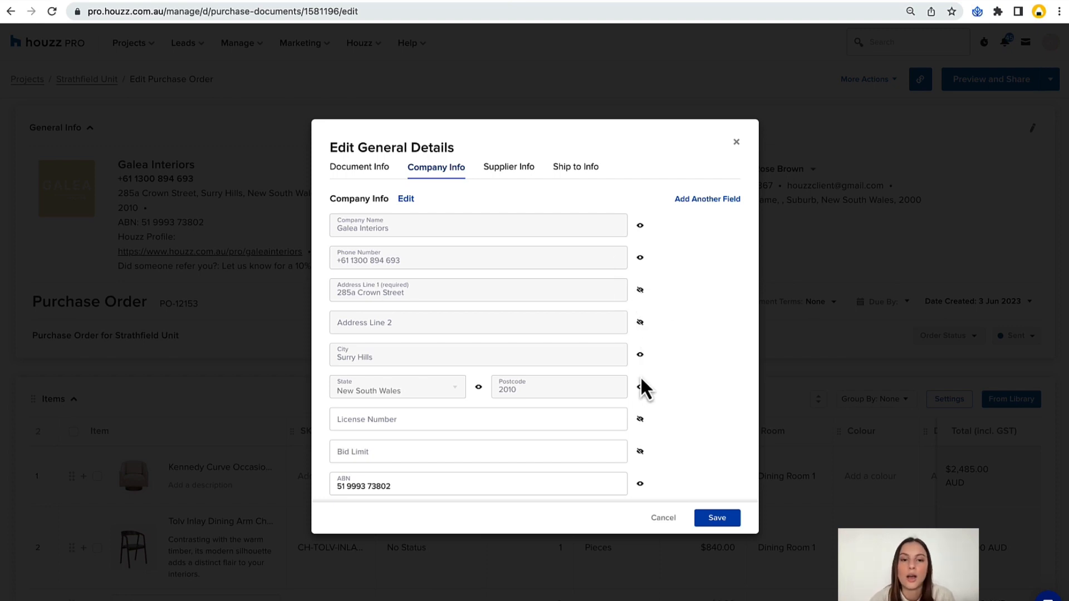
left_click(640, 257)
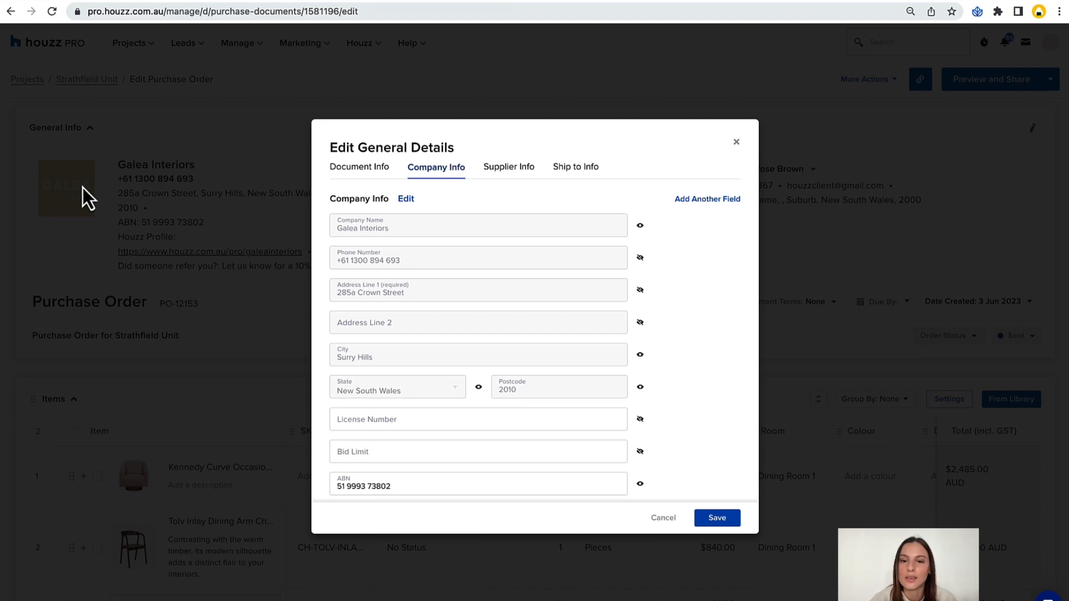
left_click(640, 225)
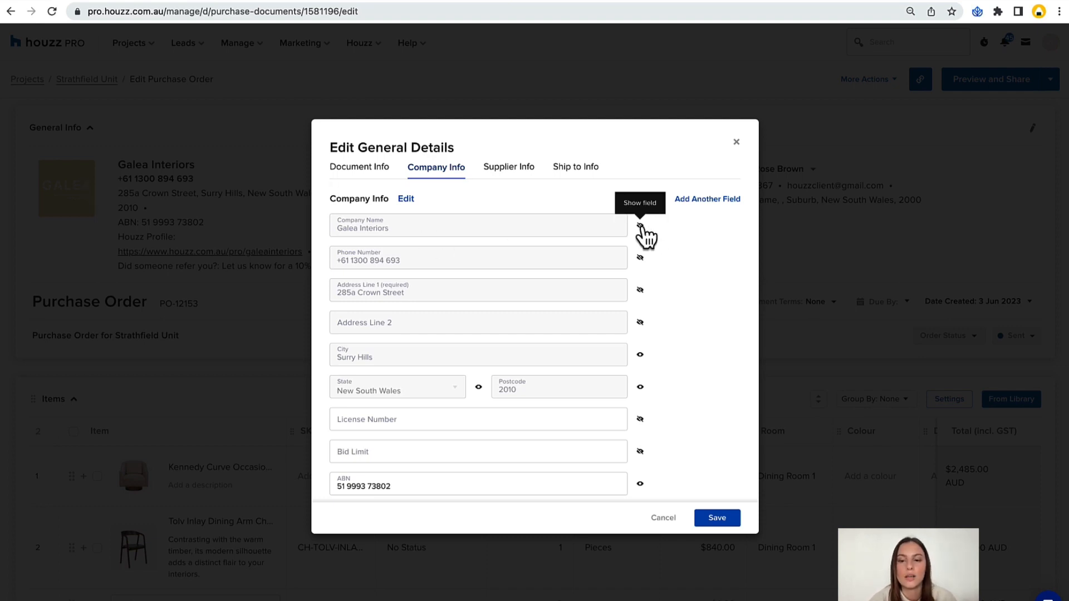
left_click(713, 520)
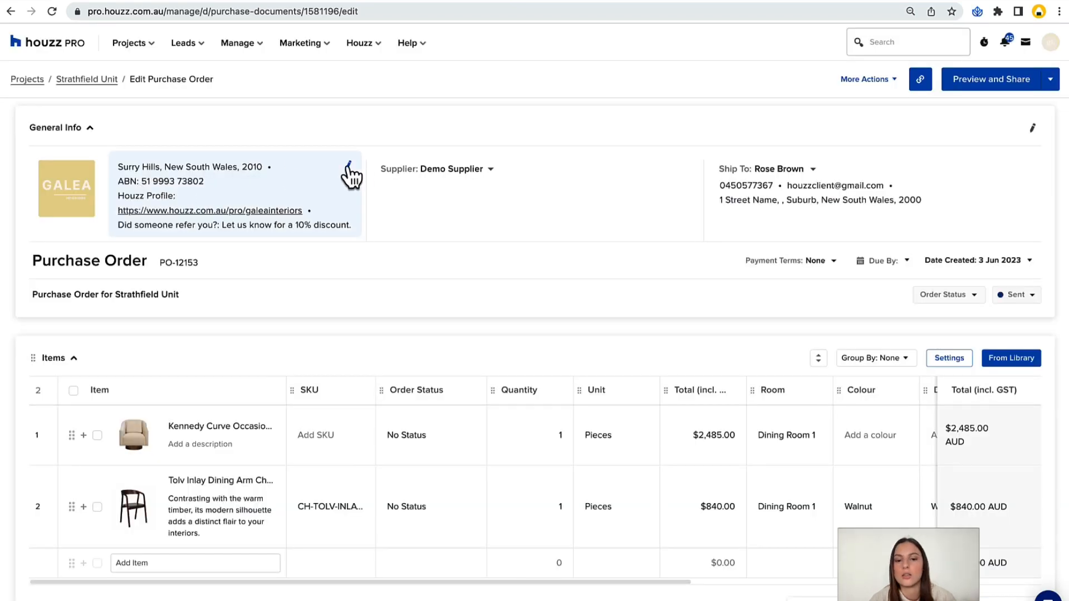
Hide the ABN, postcode and city fields in the company info and save.
left_click(350, 166)
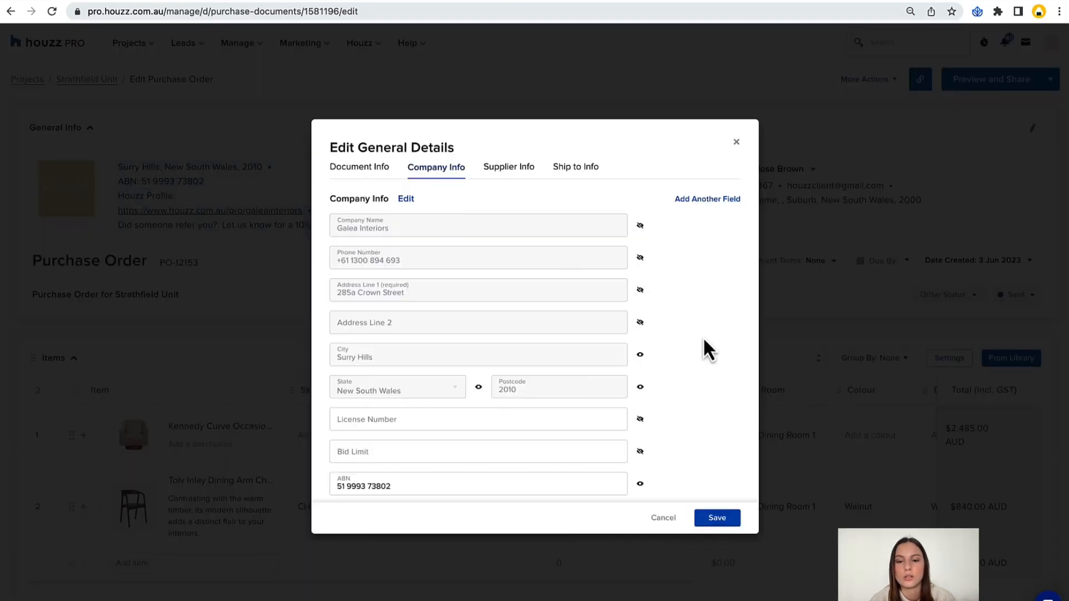
left_click(641, 484)
left_click(640, 387)
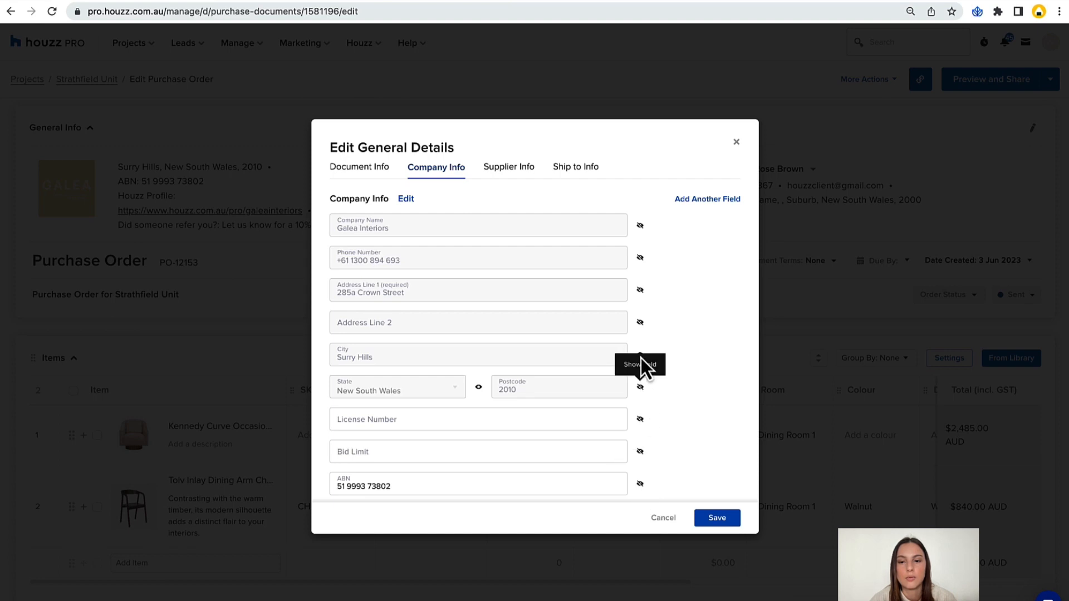
left_click(710, 520)
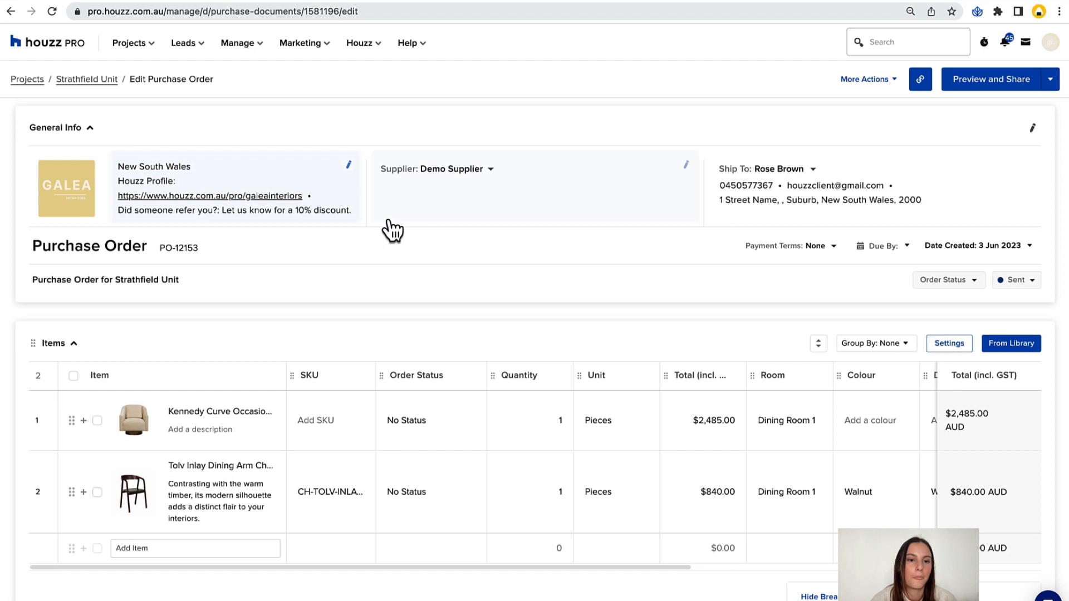
Show the company name, phone number, both address lines, city, postcode, license number, bid limit and ABN in the company info and save.
left_click(349, 167)
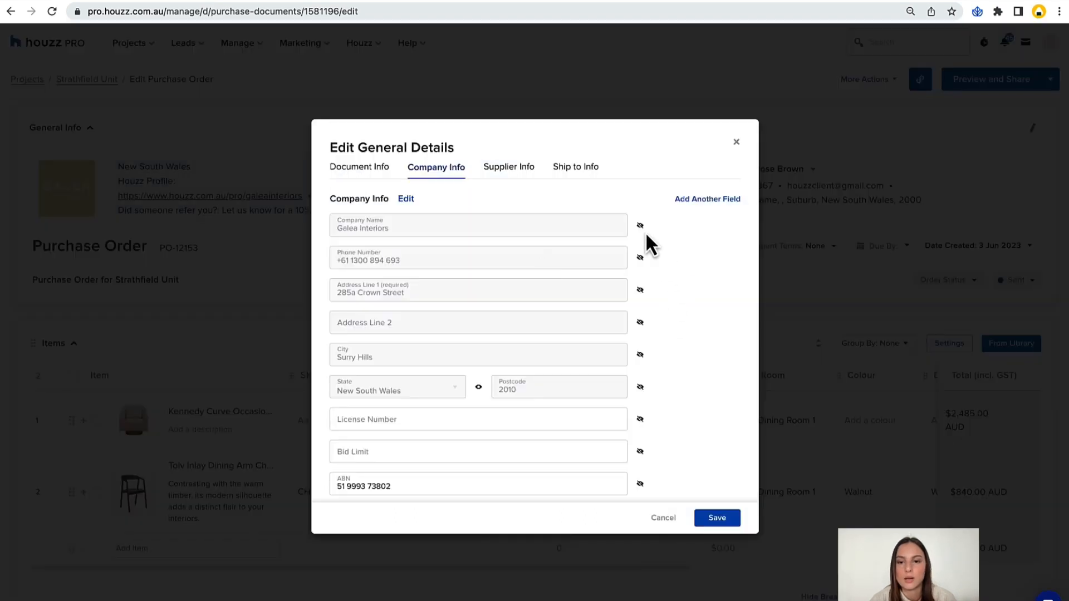
left_click(640, 291)
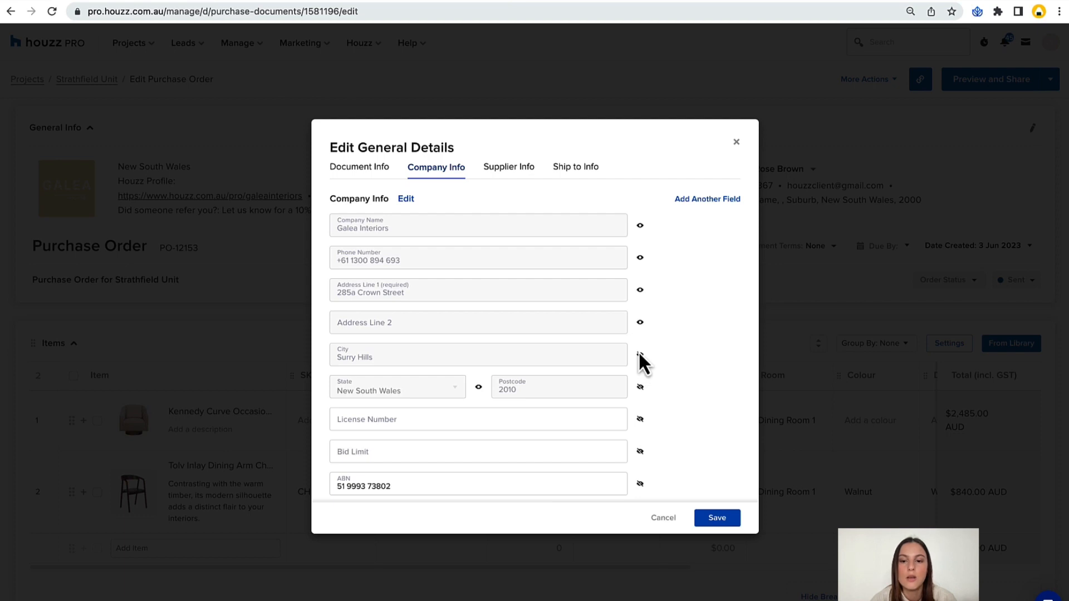
left_click(640, 357)
left_click(640, 421)
left_click(640, 451)
left_click(639, 483)
left_click(720, 519)
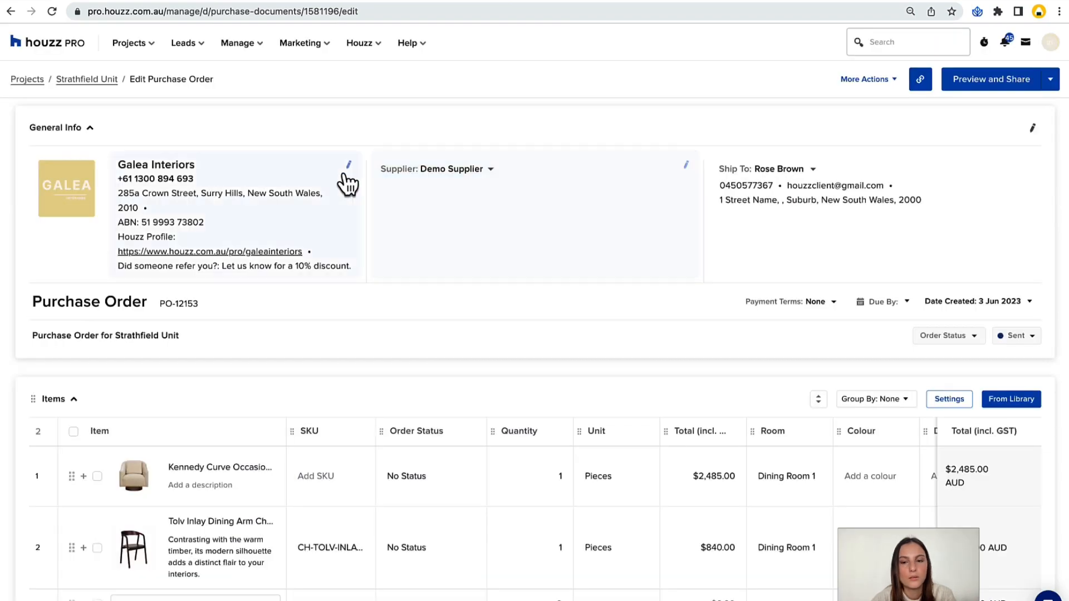
Try deleting the Houzz Profile custom field from the purchase order's company info.
left_click(348, 172)
scroll(603, 315, "down", 1)
scroll(603, 319, "down", 1)
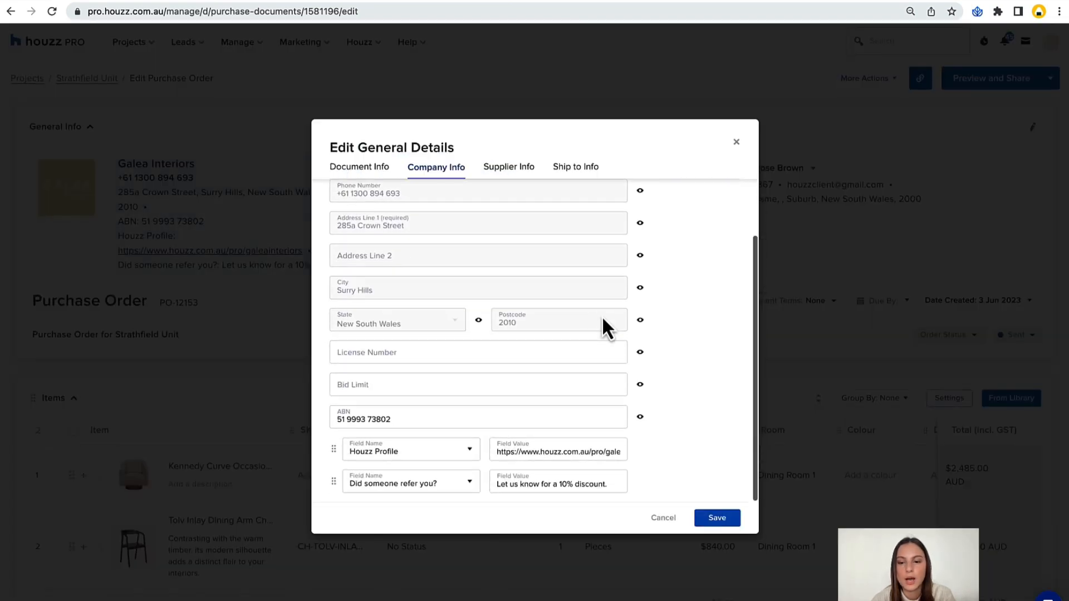
left_click(638, 486)
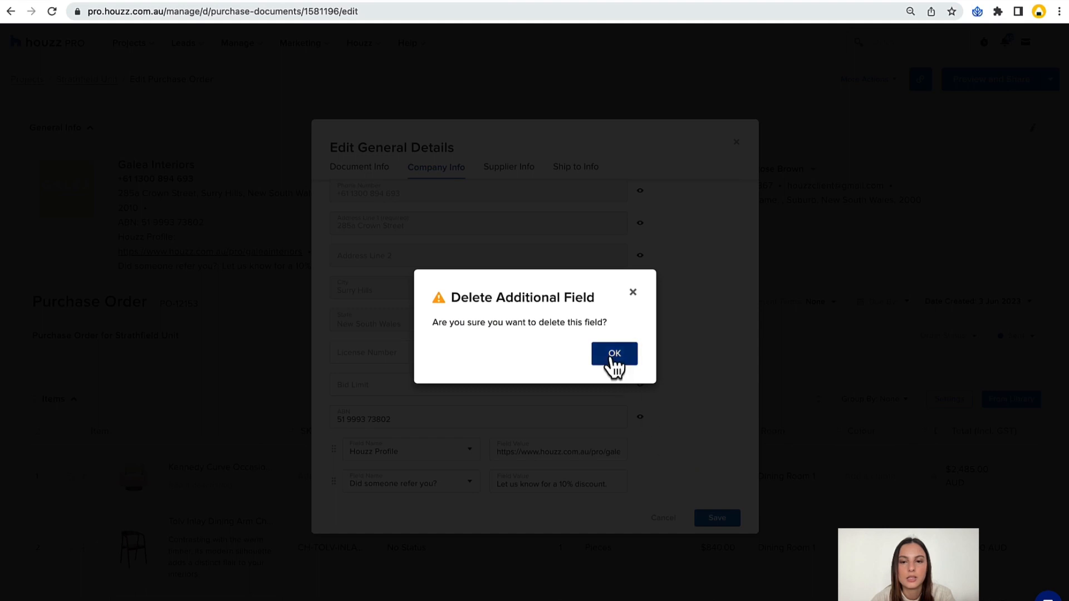
left_click(634, 294)
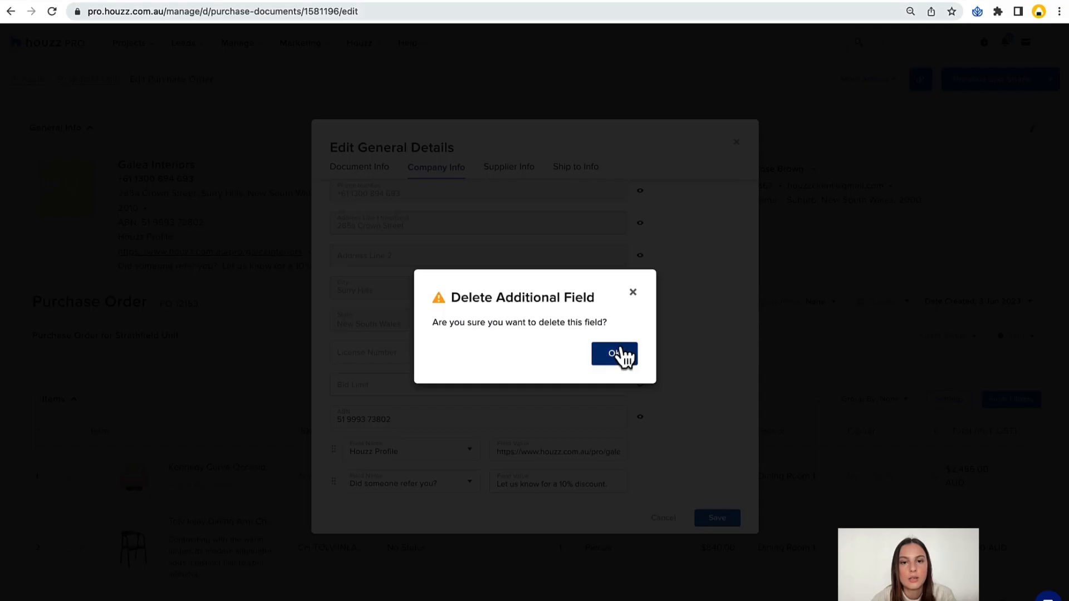
left_click(618, 353)
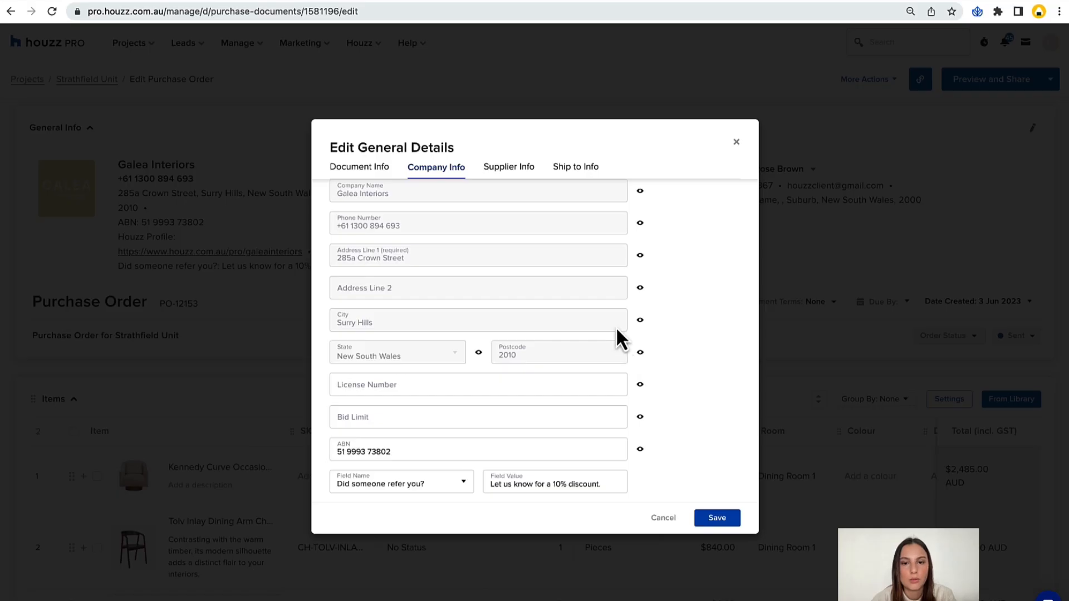
Look through the supplier, ship-to and document info of the purchase order and discard the pending changes.
left_click(529, 178)
left_click(573, 170)
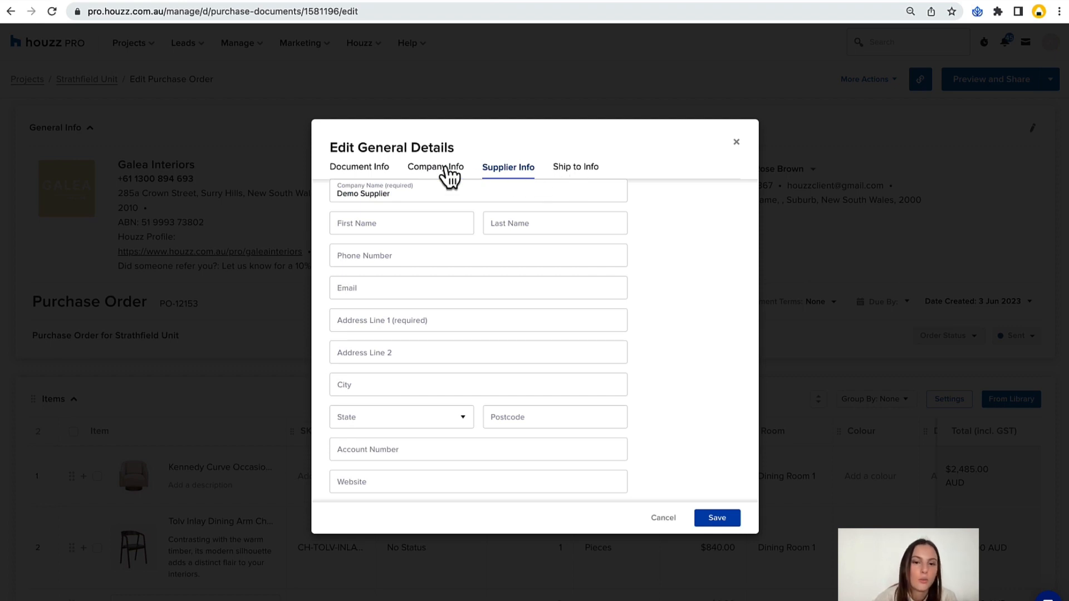
left_click(369, 170)
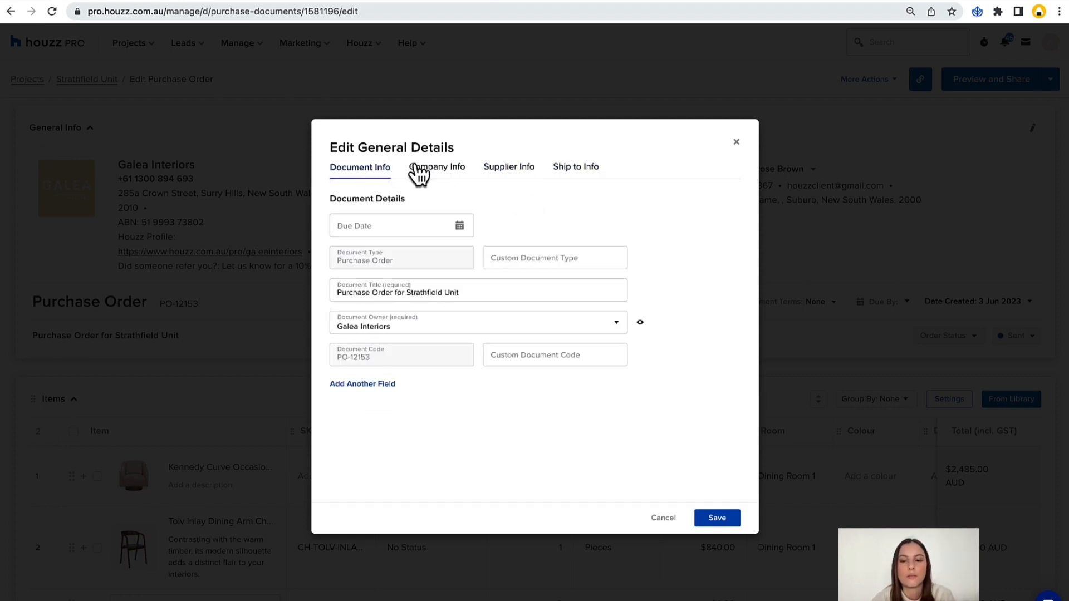
left_click(663, 519)
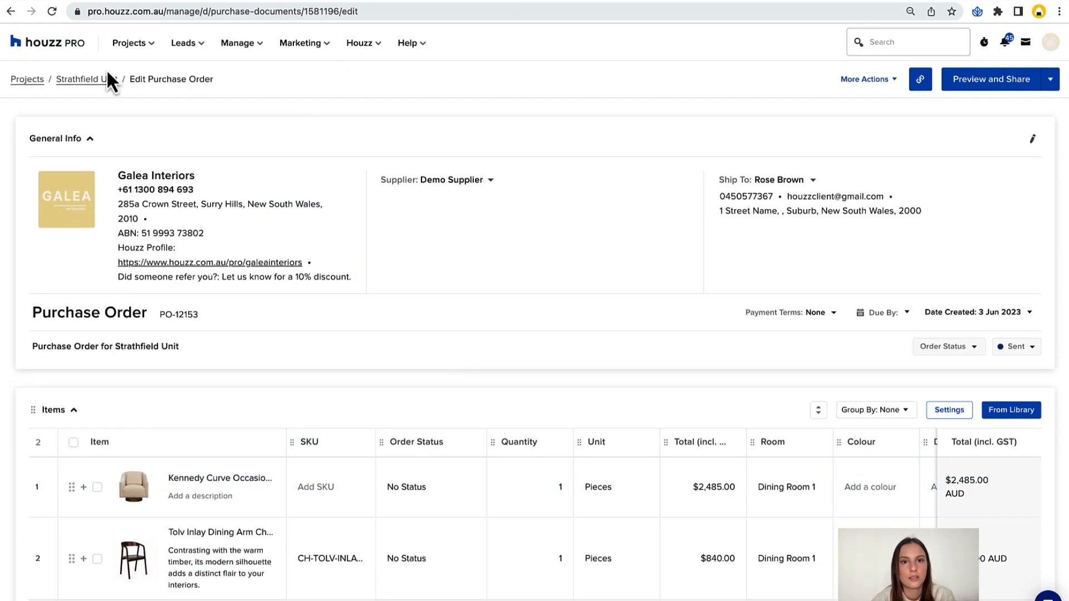
From the Strathfield Unit project, open and close the support enquiry chat and return to the Houzz Pro home page.
left_click(95, 79)
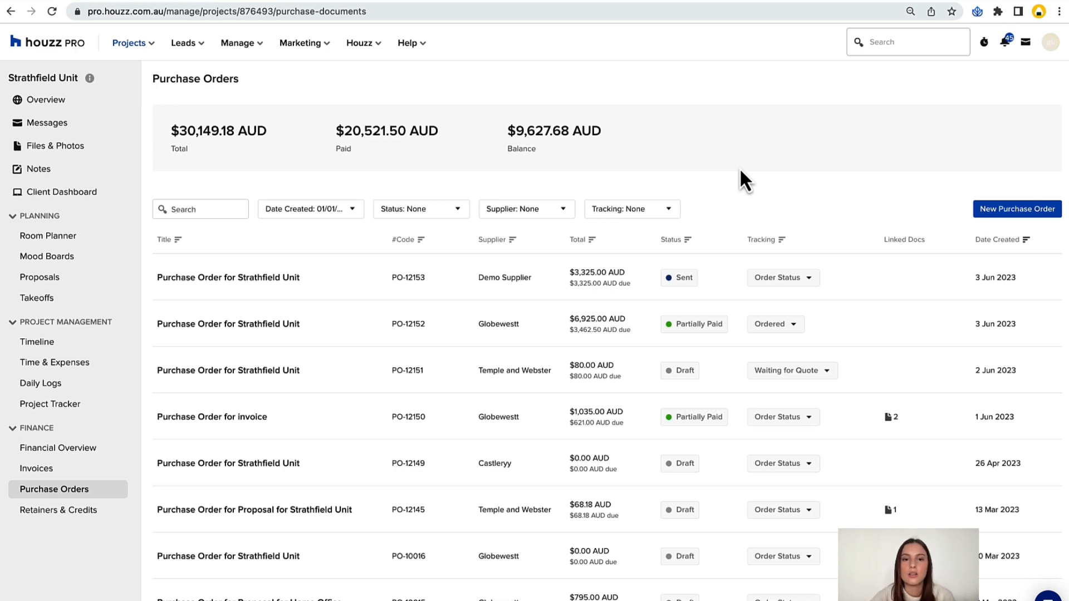
left_click(416, 47)
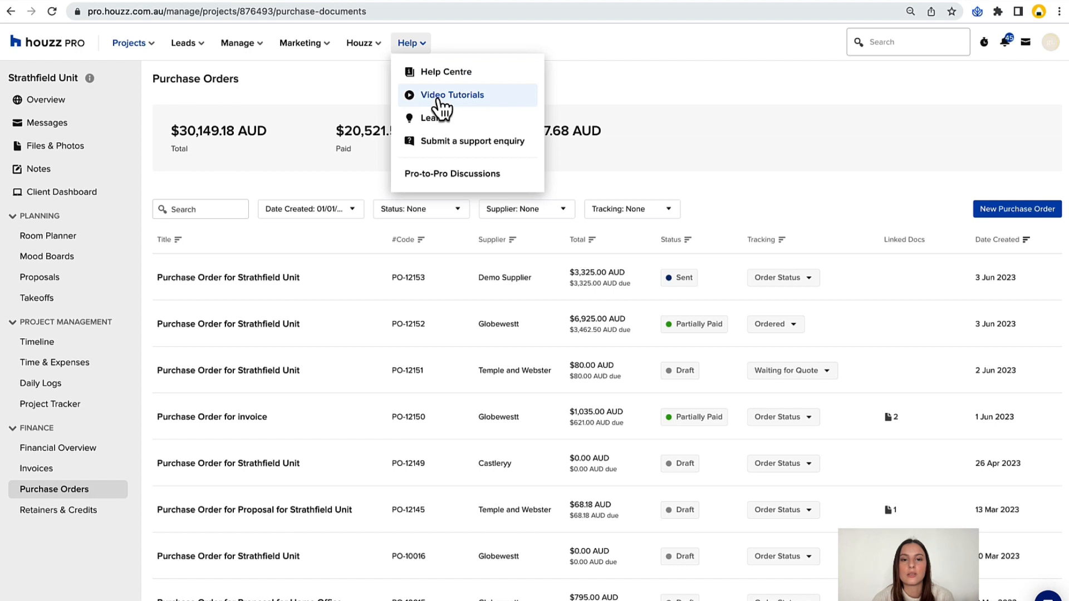
left_click(464, 146)
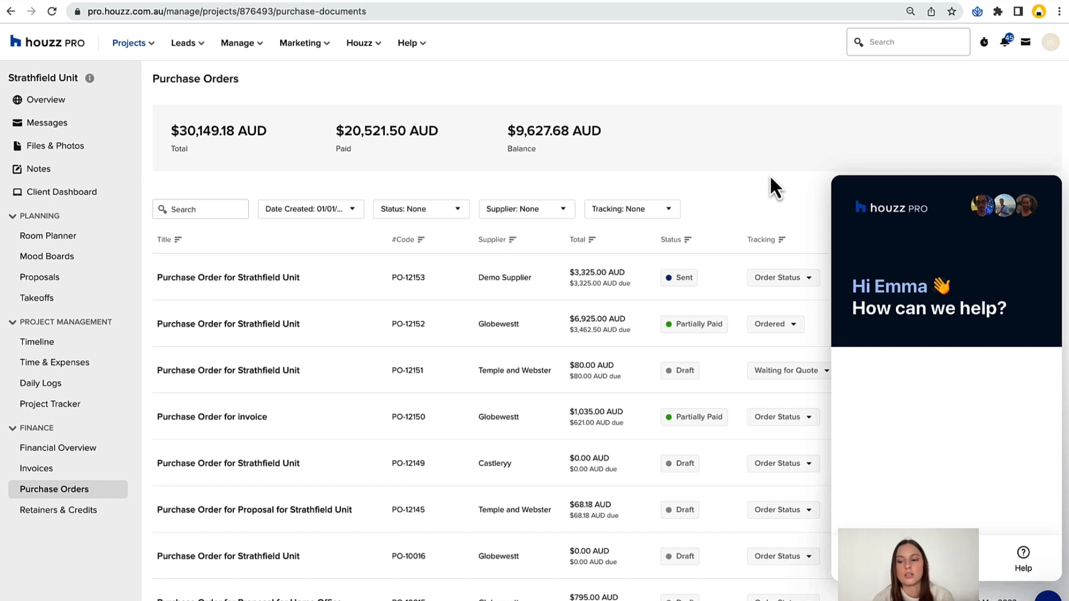
left_click(1048, 596)
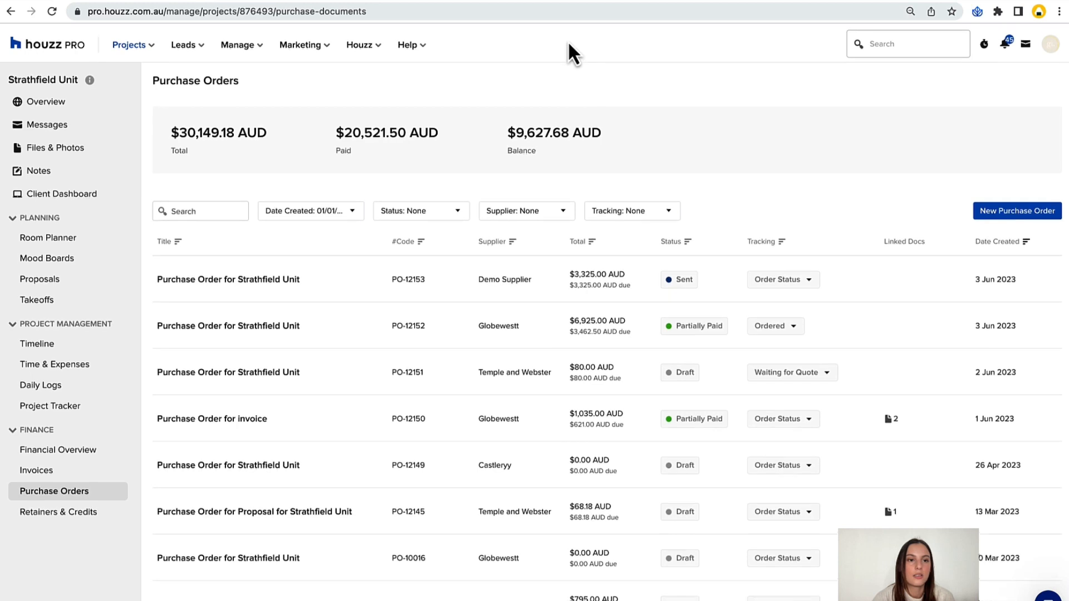
left_click(31, 47)
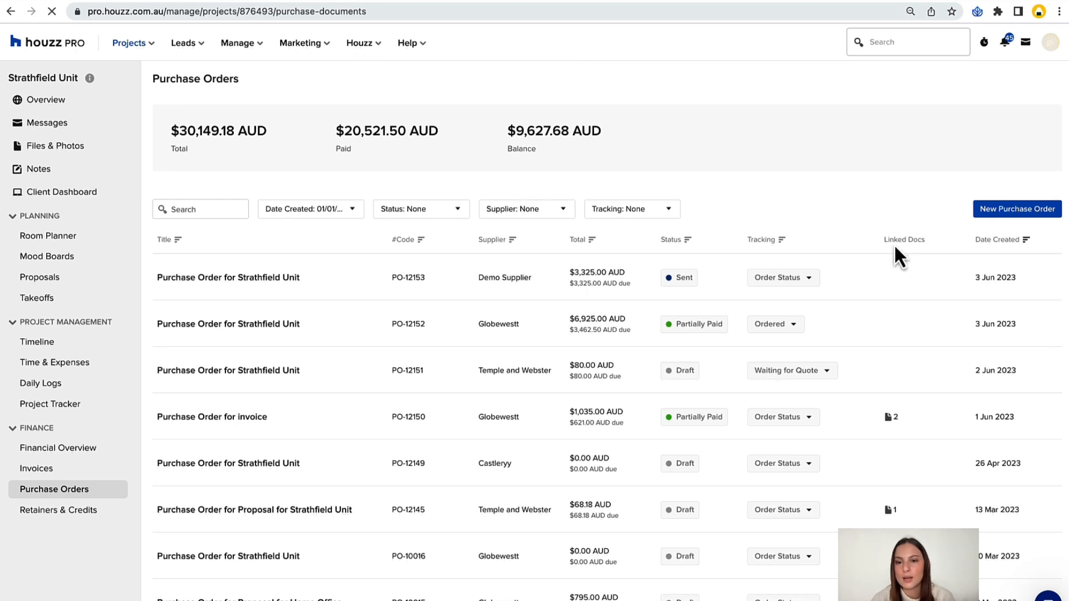